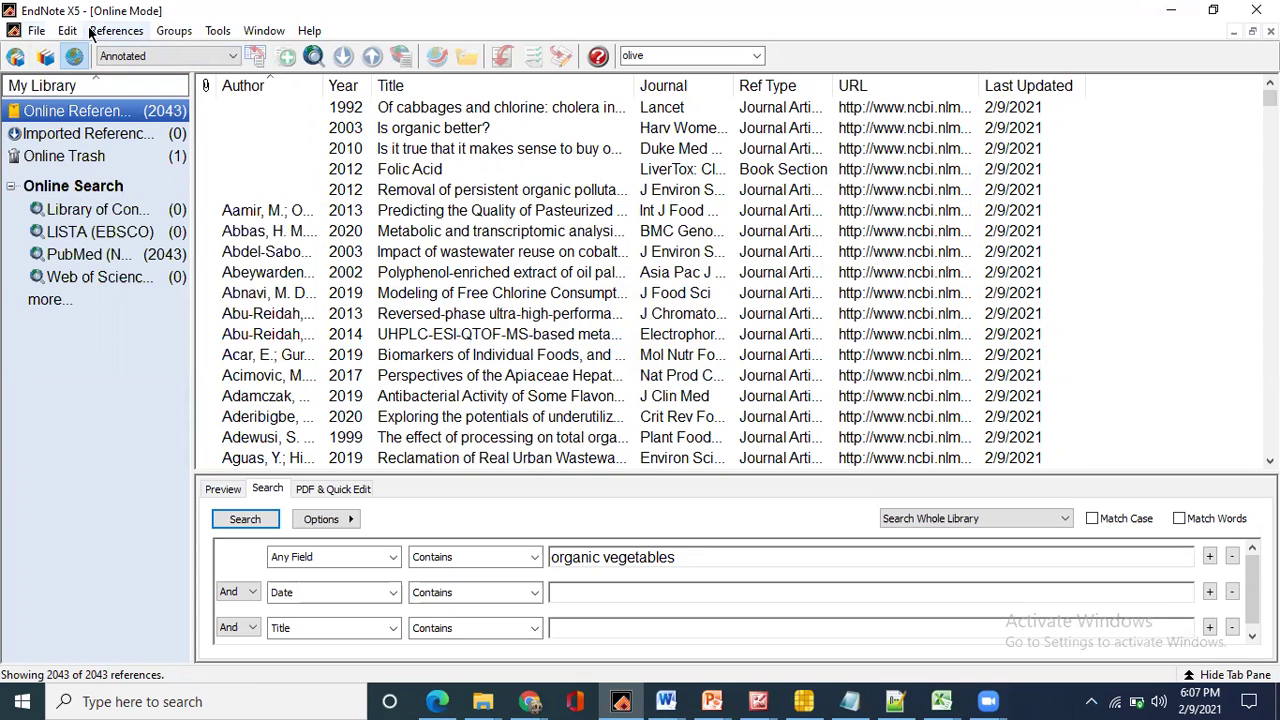
Step: Minimize EndNote and browse to D:\Dell PU\BIO software\EndNote X5\Crack in File Explorer
click(1168, 9)
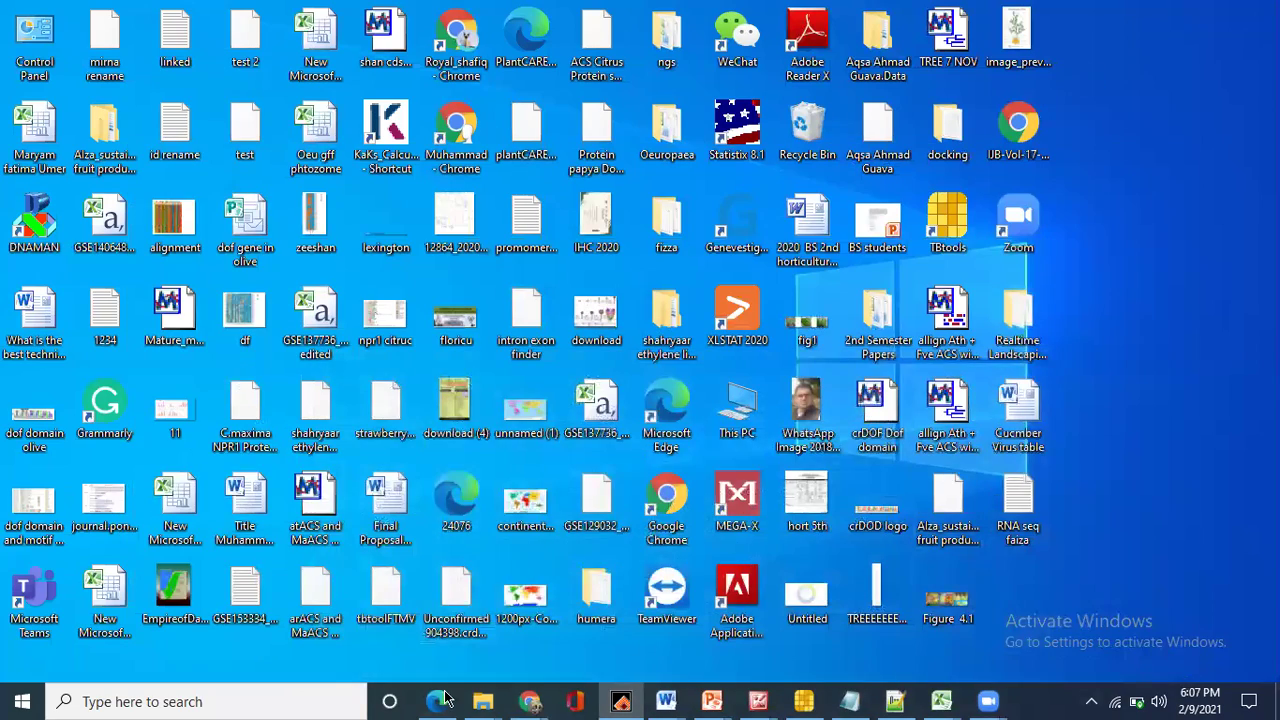
click(483, 701)
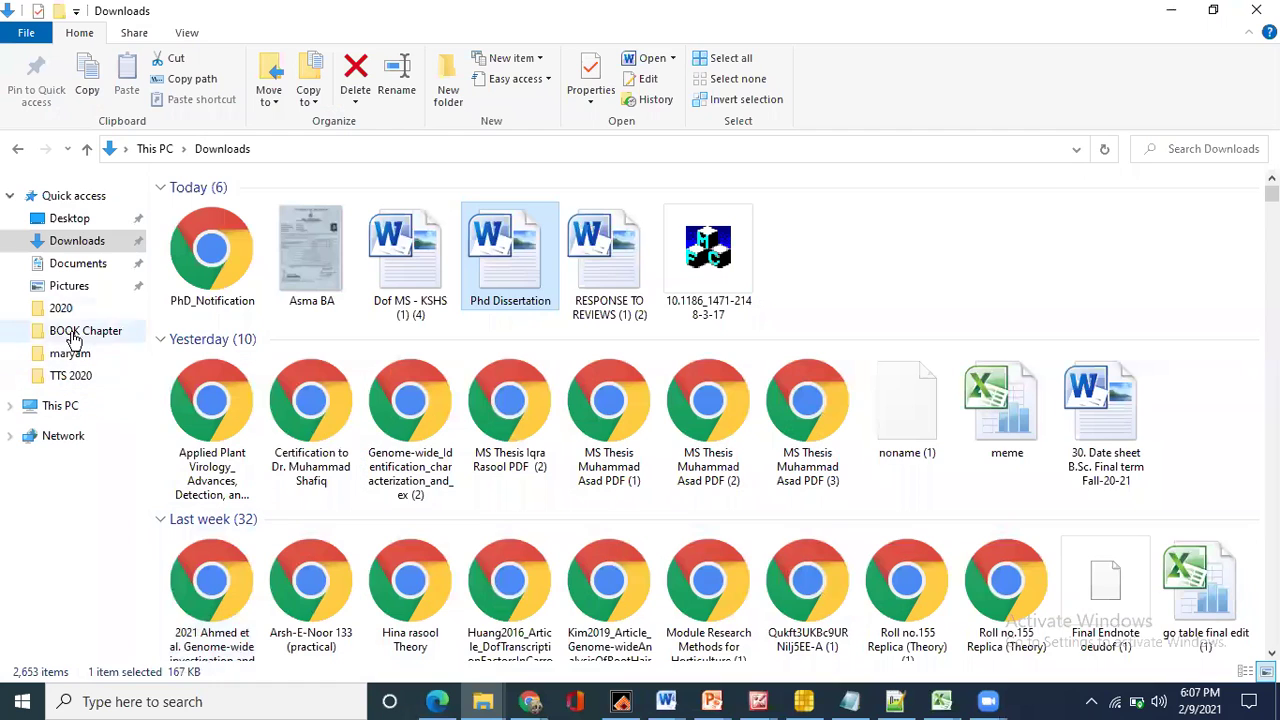
click(62, 406)
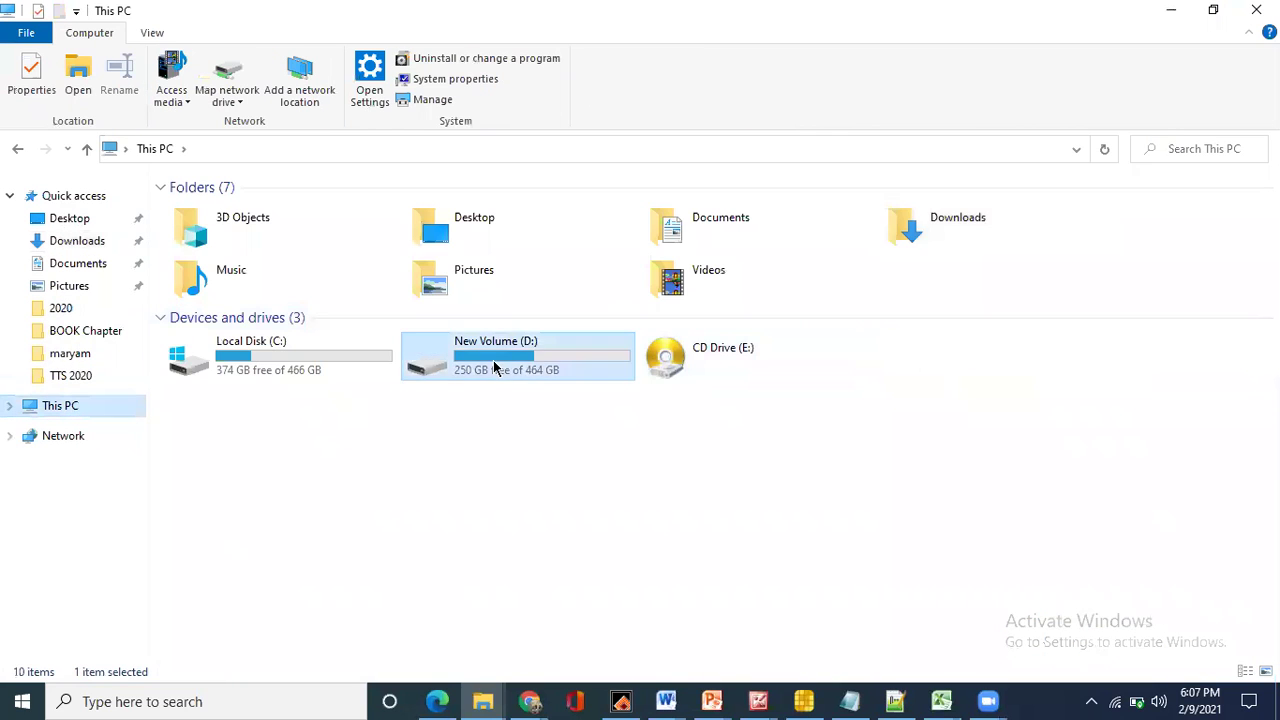
double_click(440, 350)
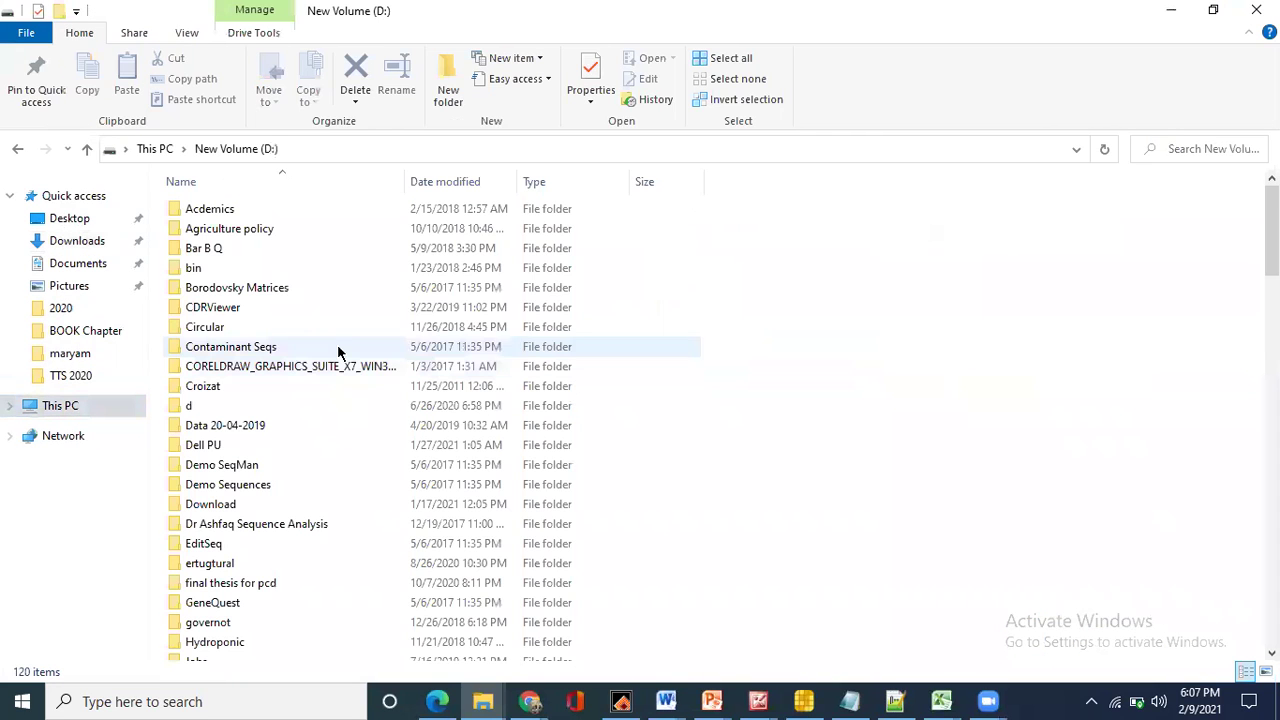
double_click(210, 443)
double_click(237, 229)
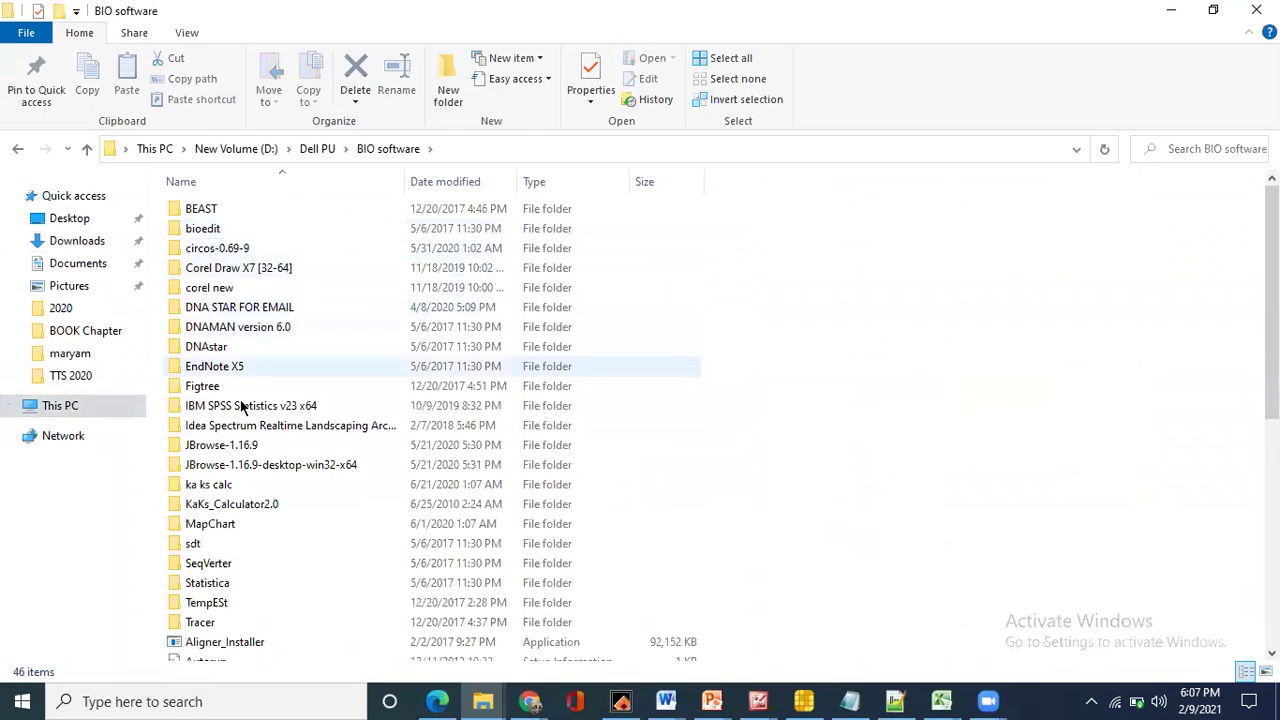
double_click(216, 367)
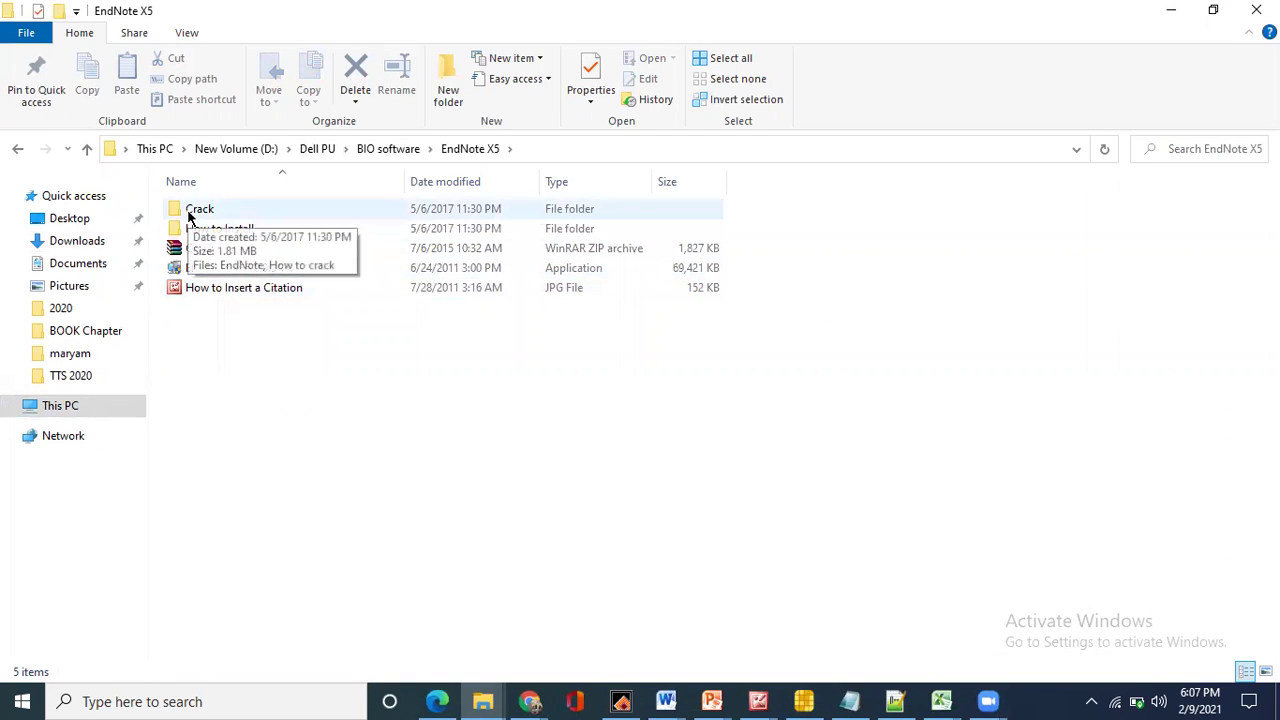
double_click(190, 212)
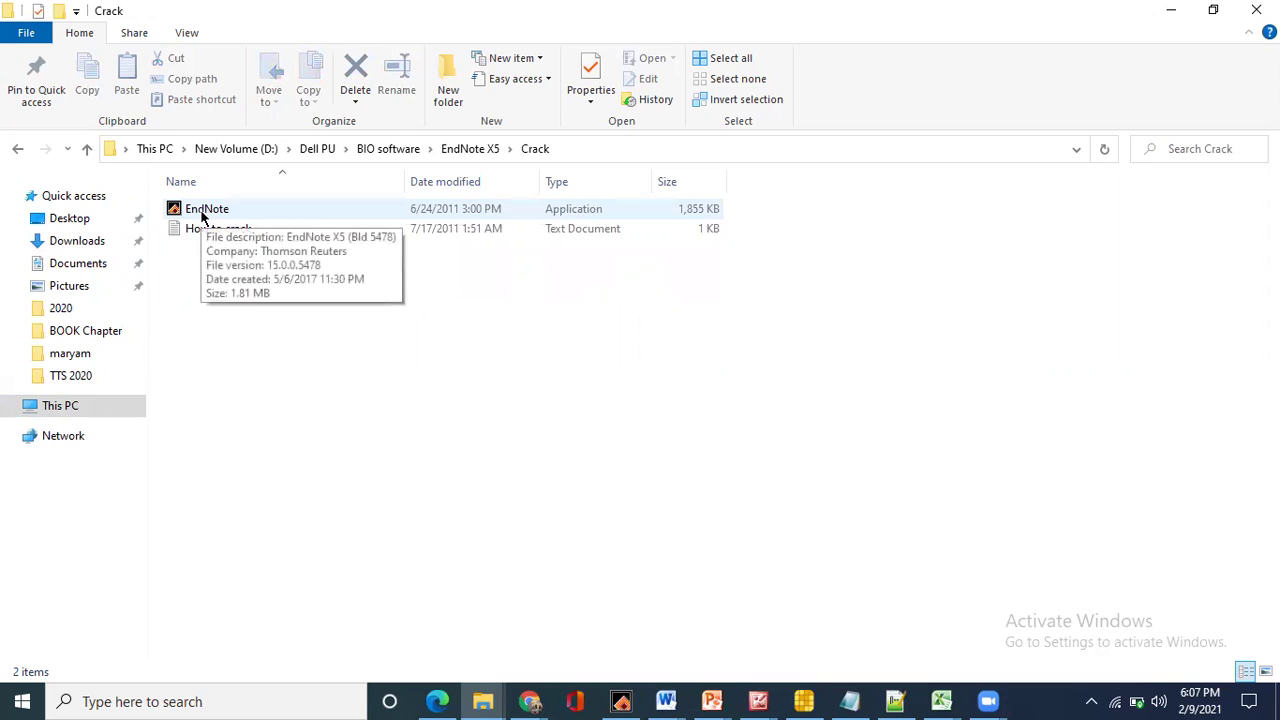
Step: Copy the EndNote application file from the Crack folder and go back to This PC
click(200, 212)
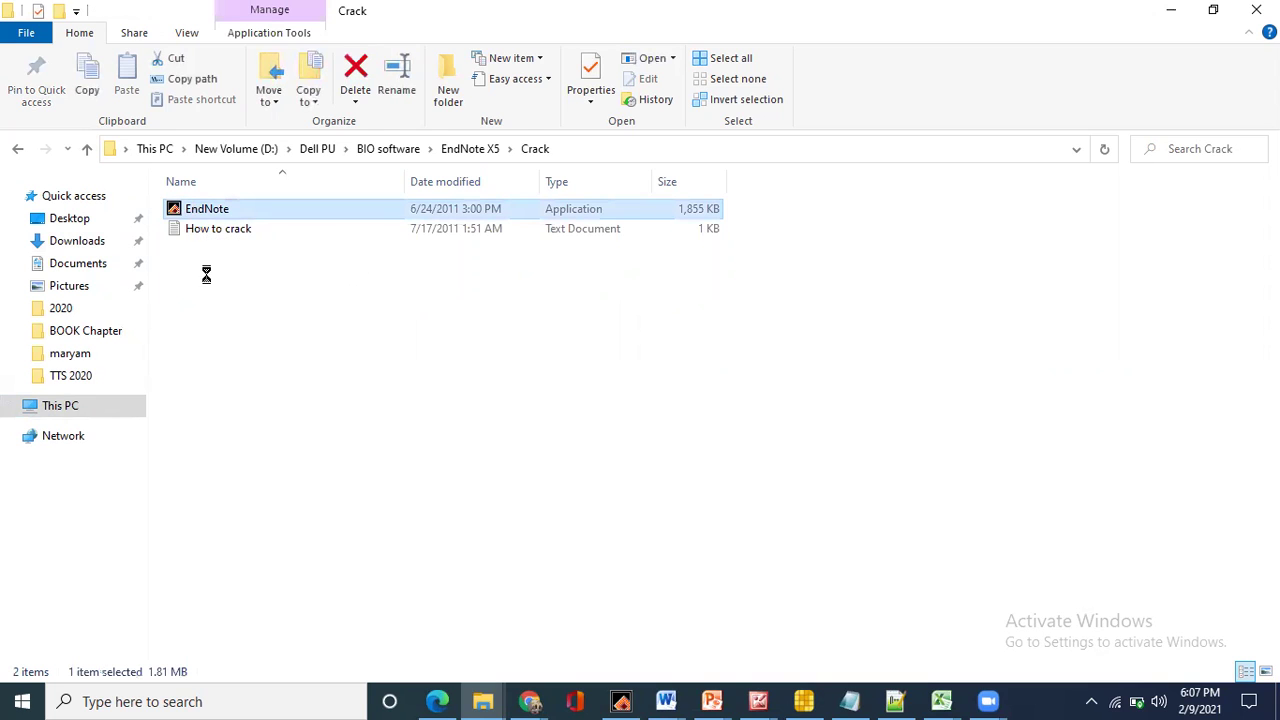
key(shift+F10)
click(245, 571)
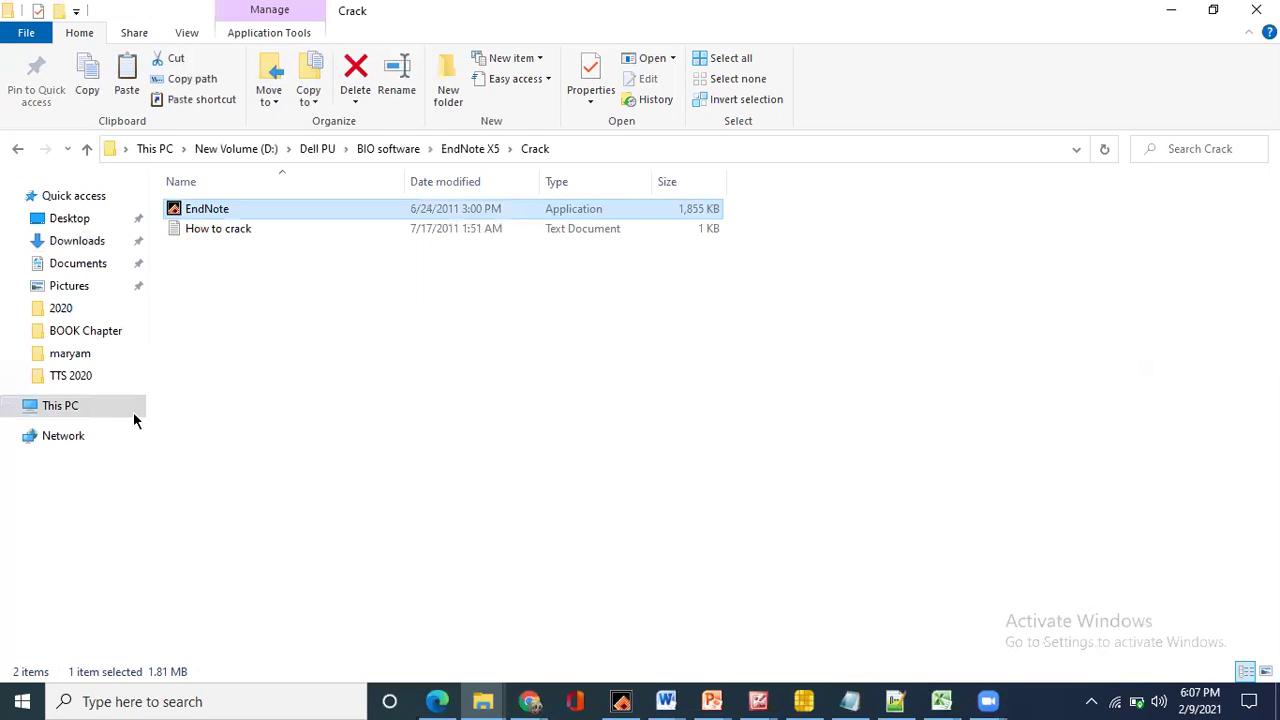
click(60, 405)
Step: Paste the copied EndNote.exe into C:\Program Files (x86)\EndNote X5, replacing the original, then minimize Explorer
double_click(296, 356)
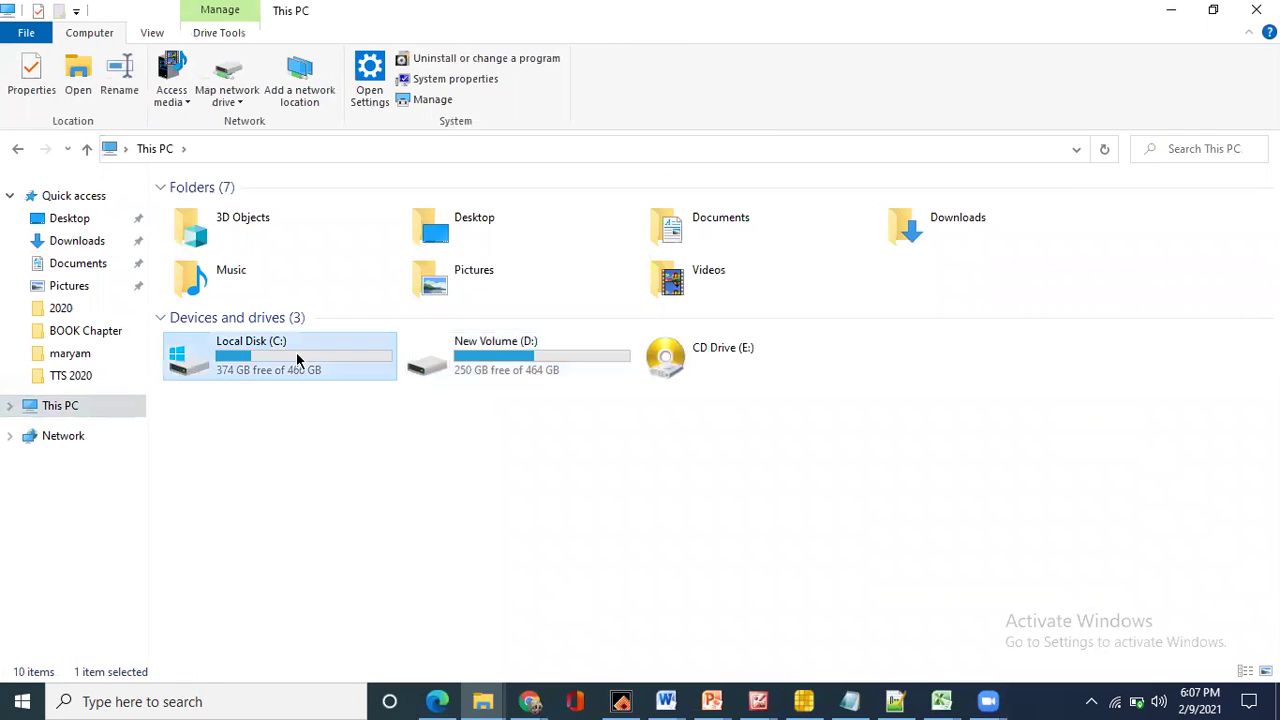
double_click(233, 293)
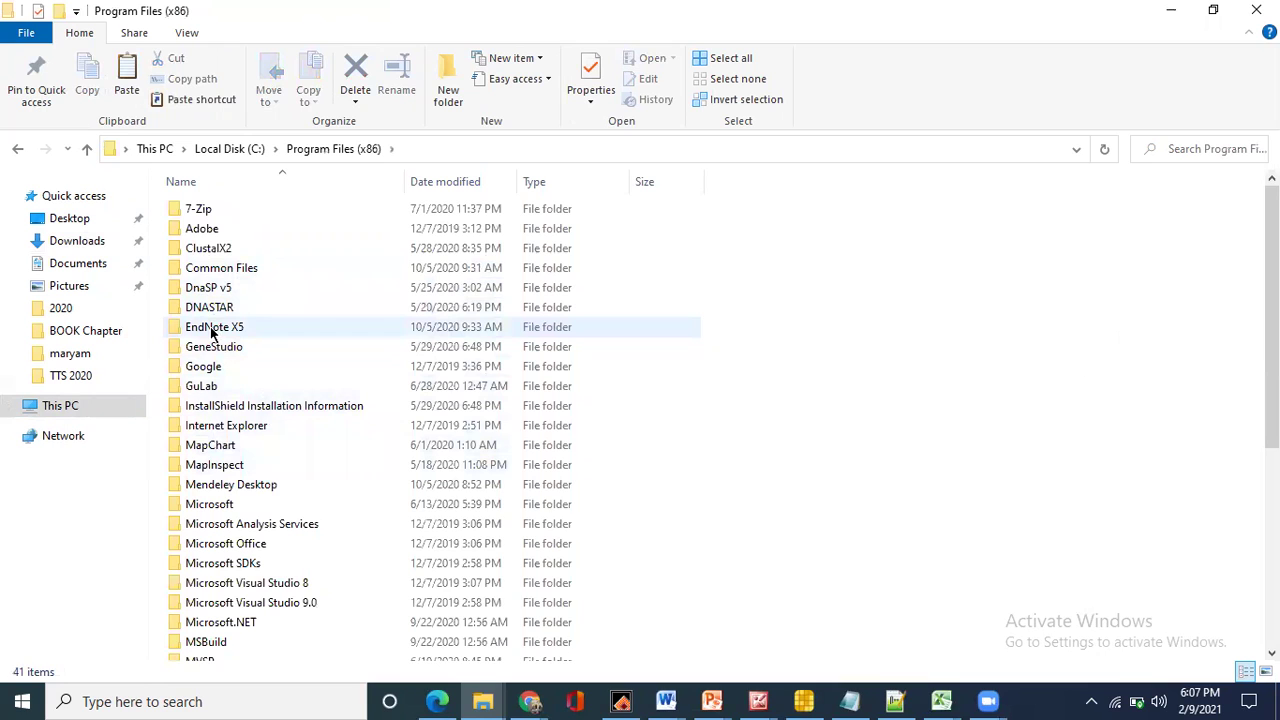
double_click(213, 330)
key(ctrl+v)
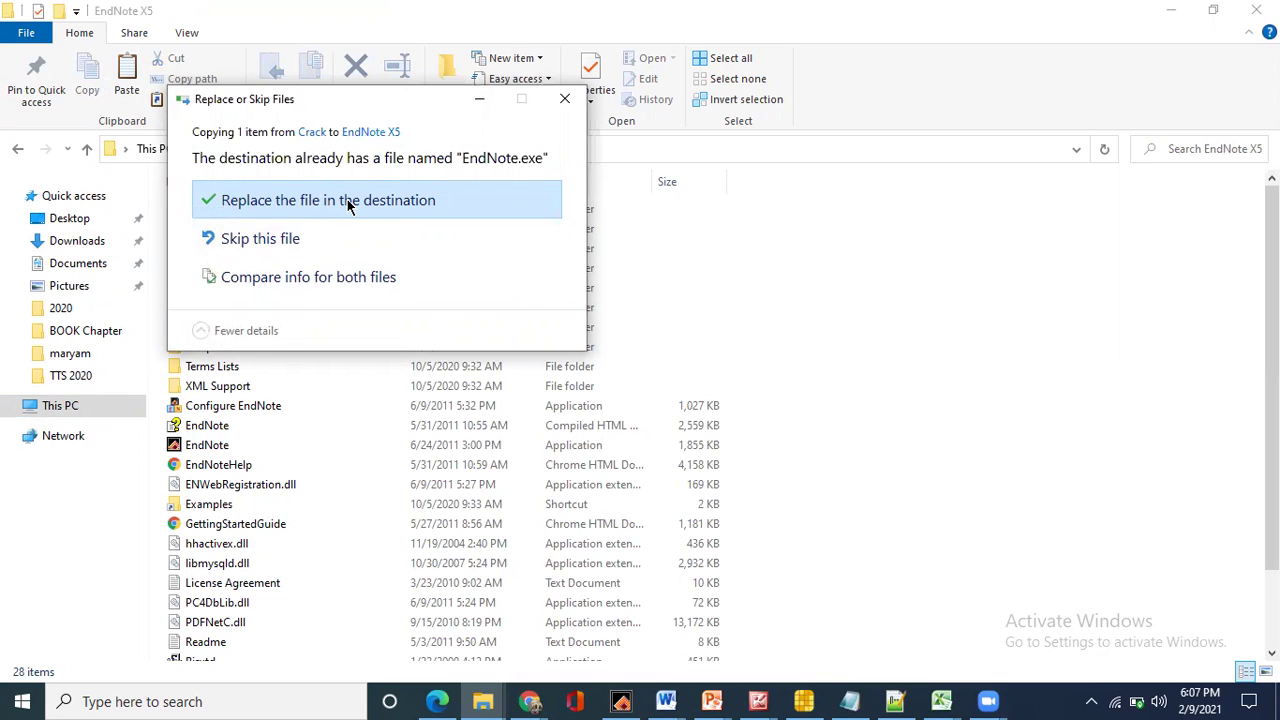
click(564, 101)
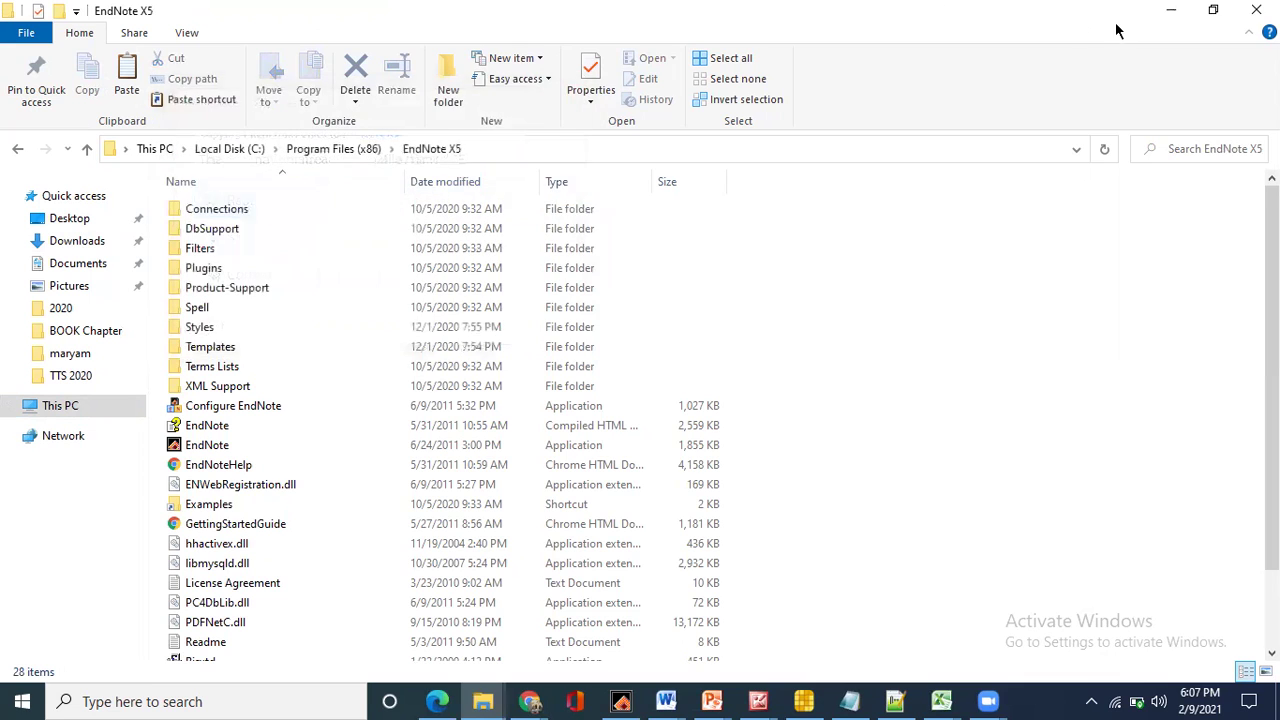
click(1171, 10)
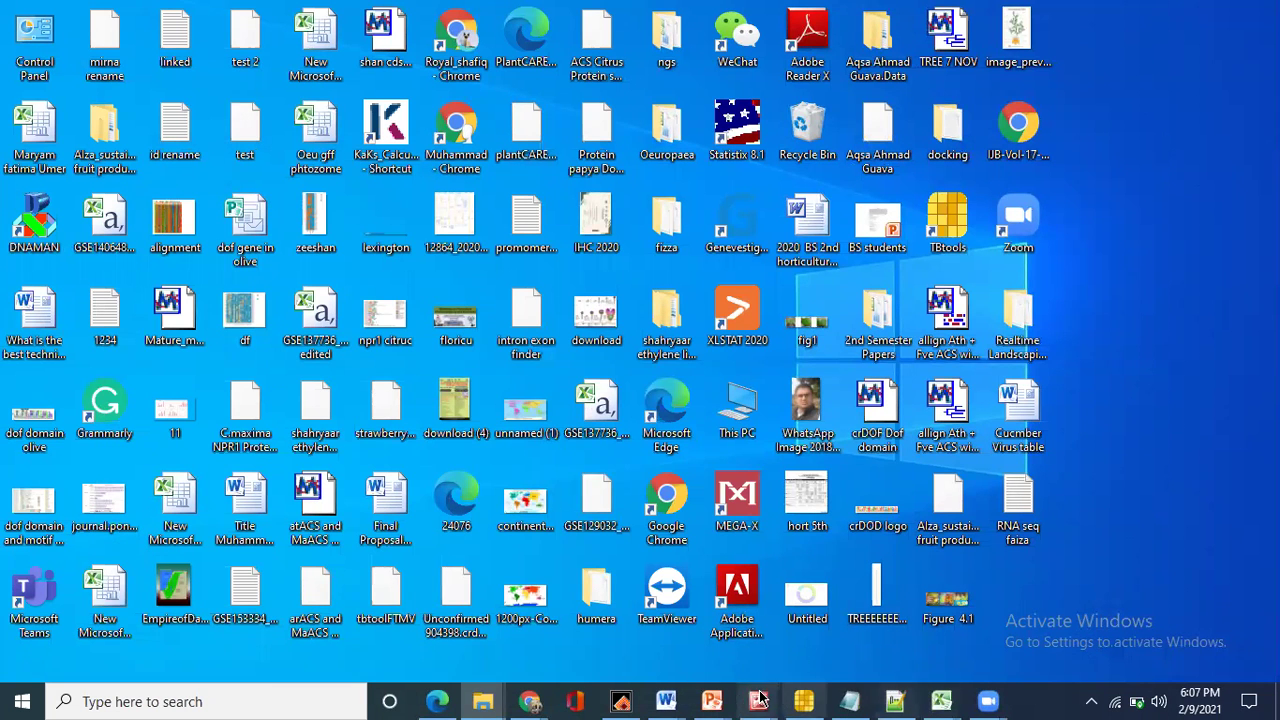
Step: Restore EndNote and switch to Local Library Mode to show the Final Endnote cashew dof (1) library's 174 references
click(620, 701)
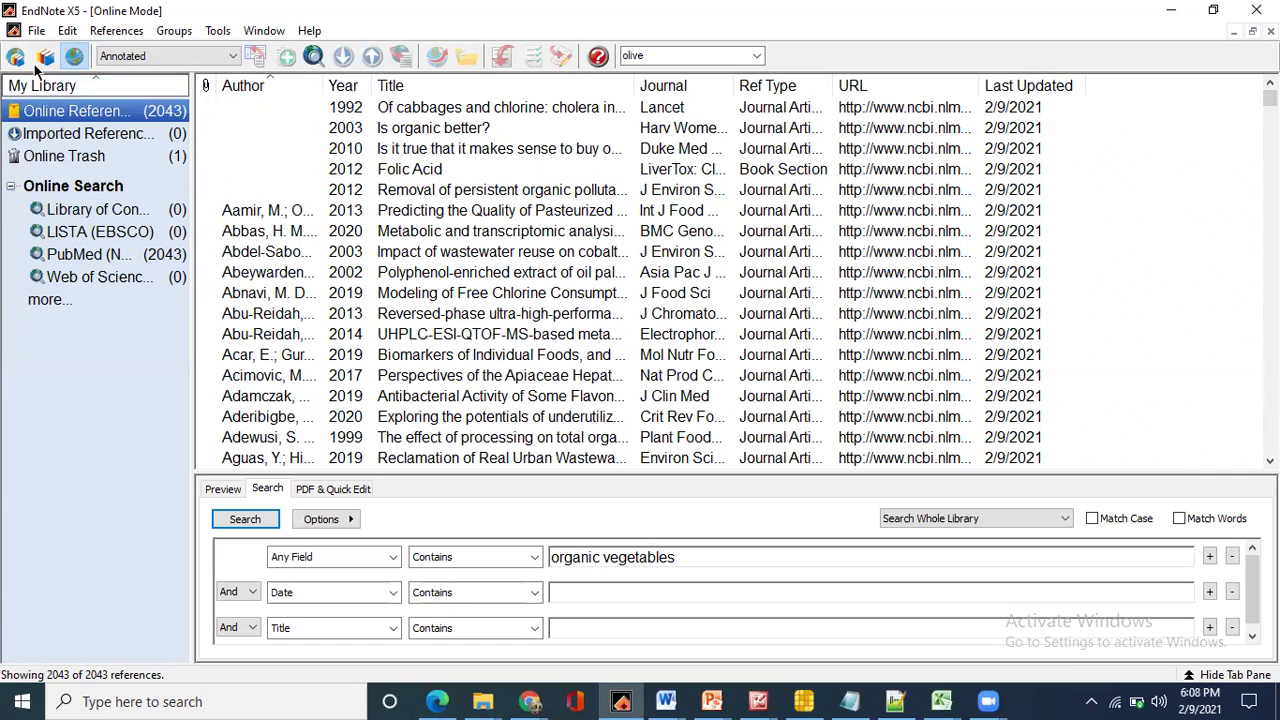
click(36, 30)
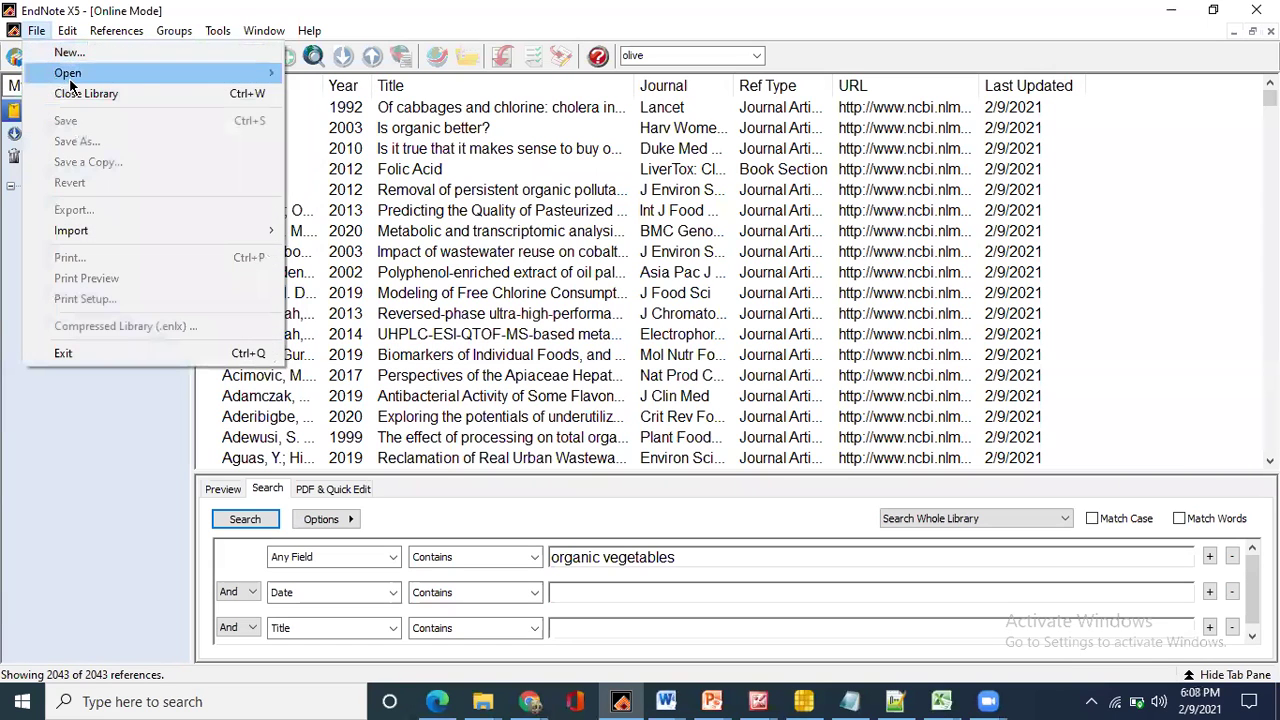
mouse_move(60, 74)
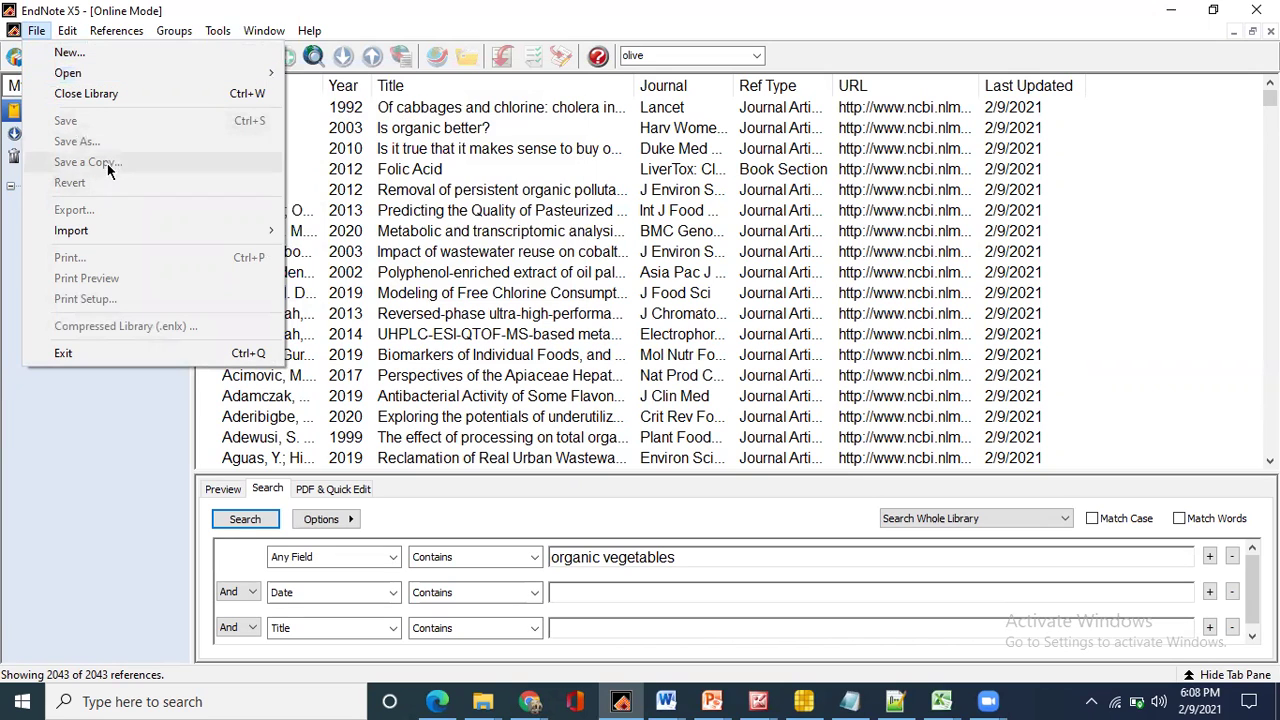
key(Escape)
click(36, 30)
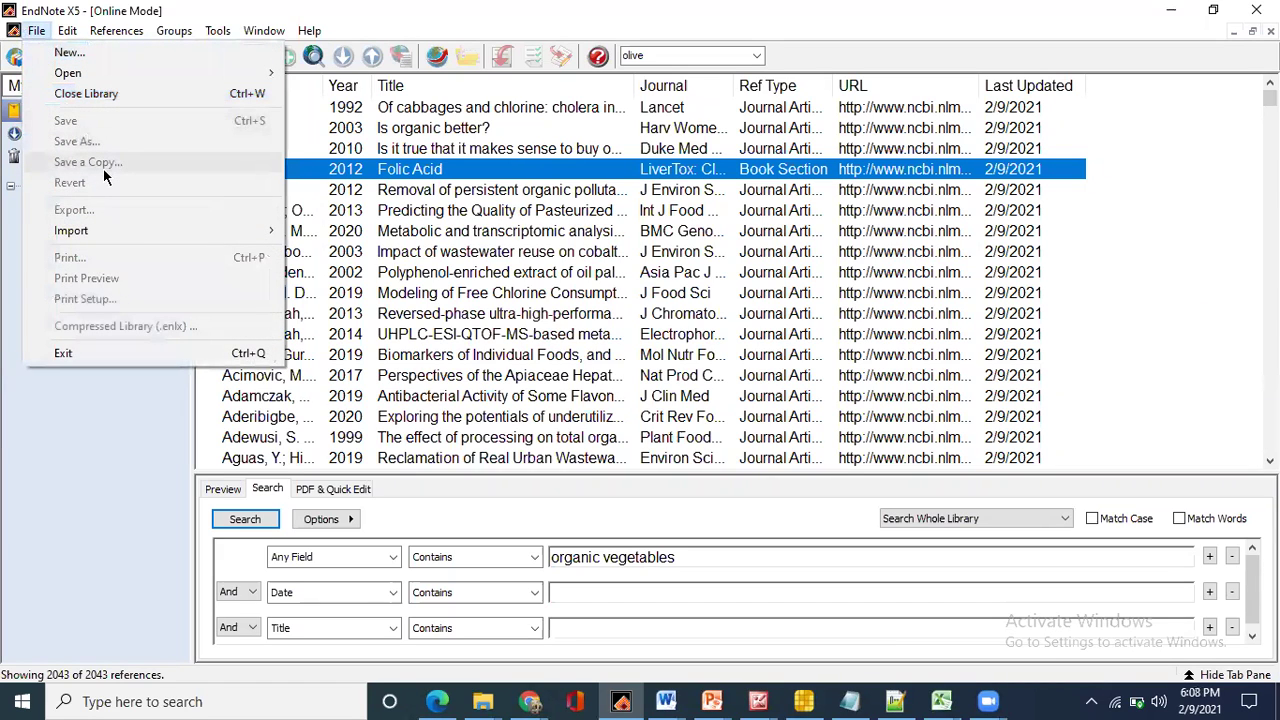
key(Escape)
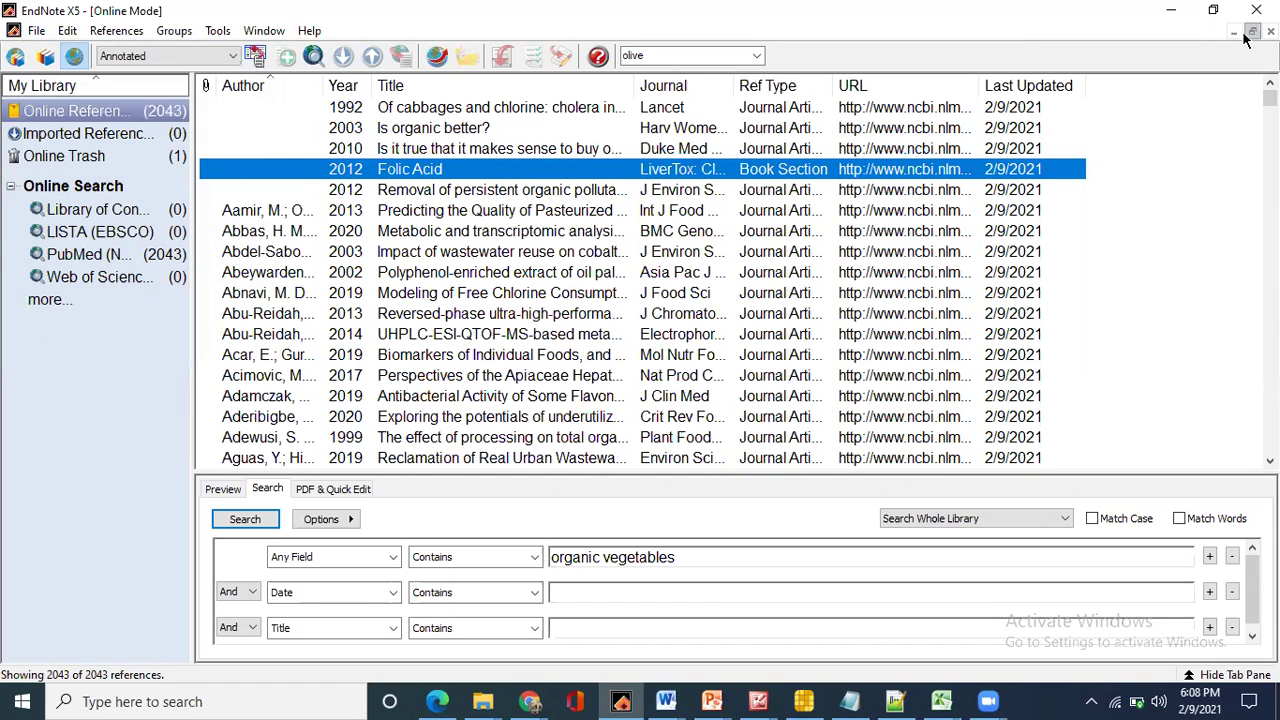
click(45, 56)
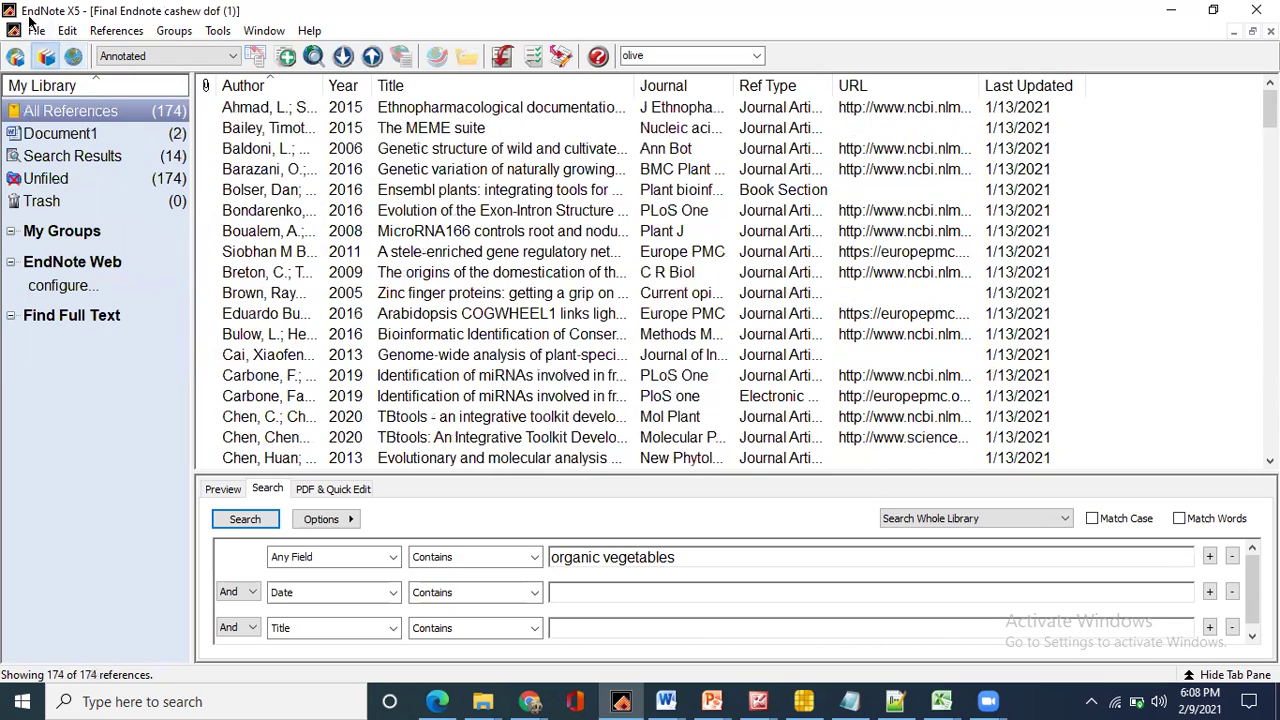
Step: Start saving a copy of the library and browse to D:\Dell PU\phd student
click(36, 31)
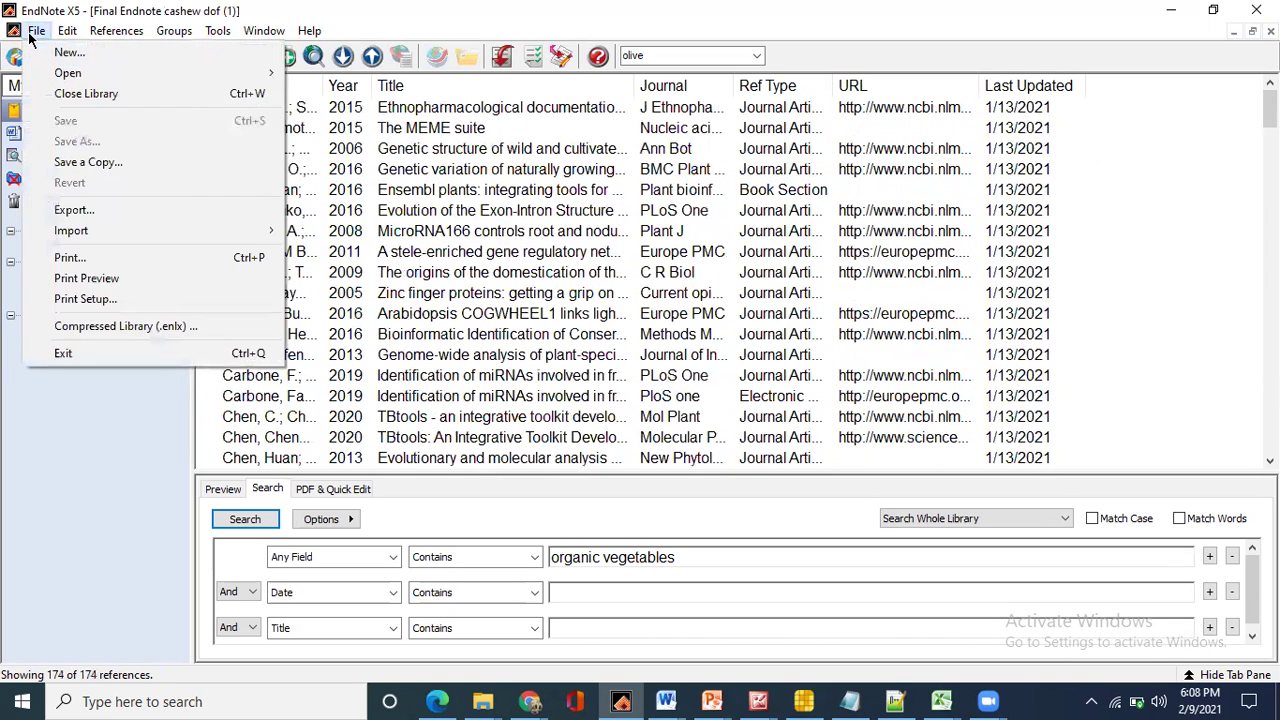
click(72, 165)
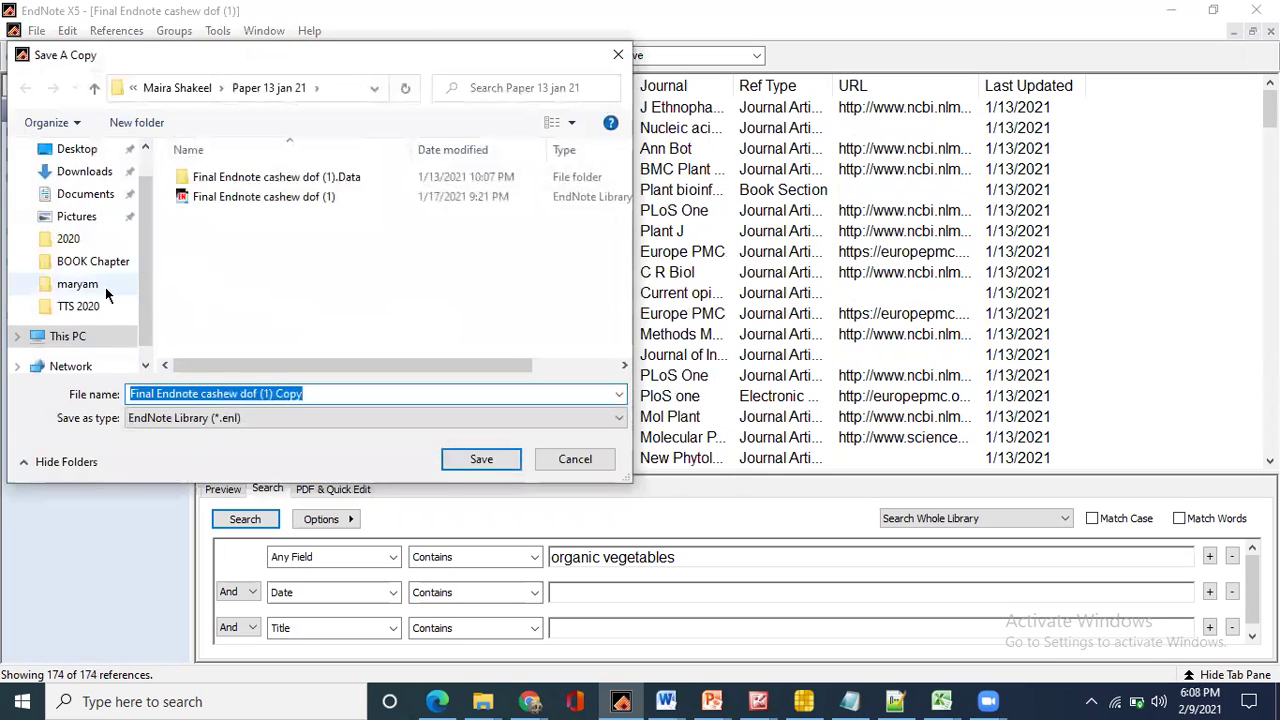
click(68, 336)
drag(630, 197, 626, 320)
double_click(322, 286)
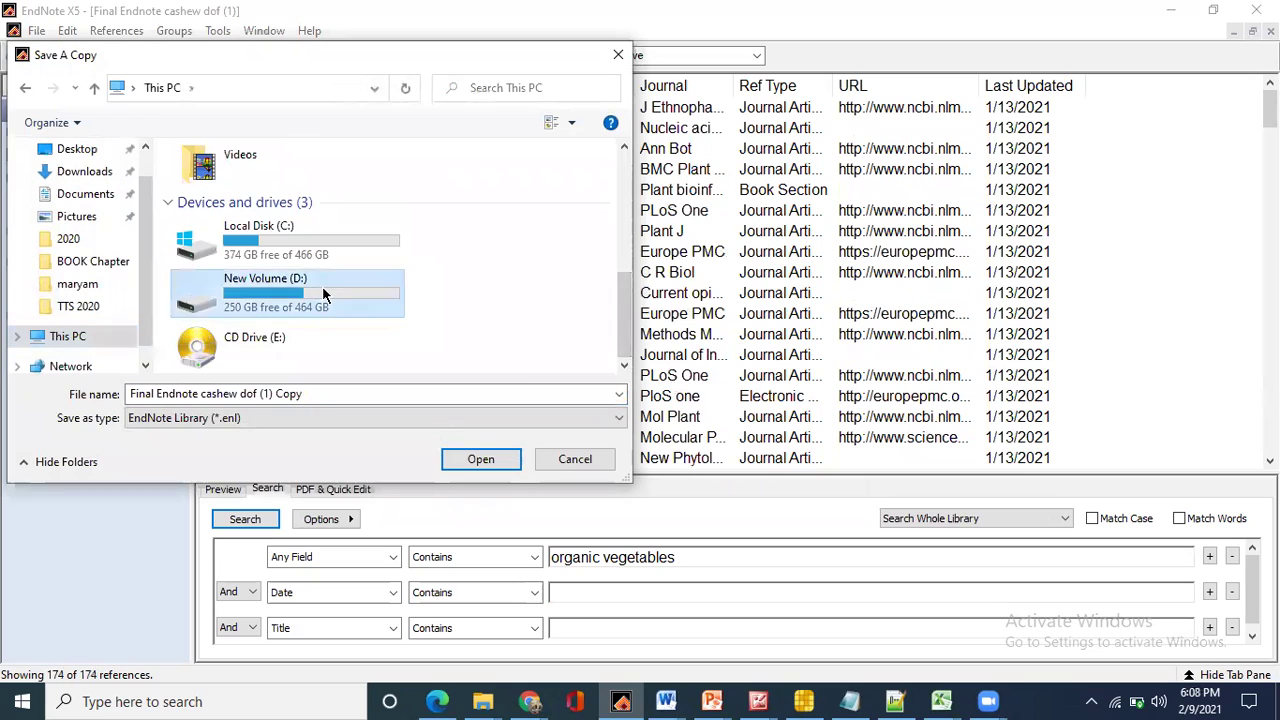
click(266, 294)
key(p)
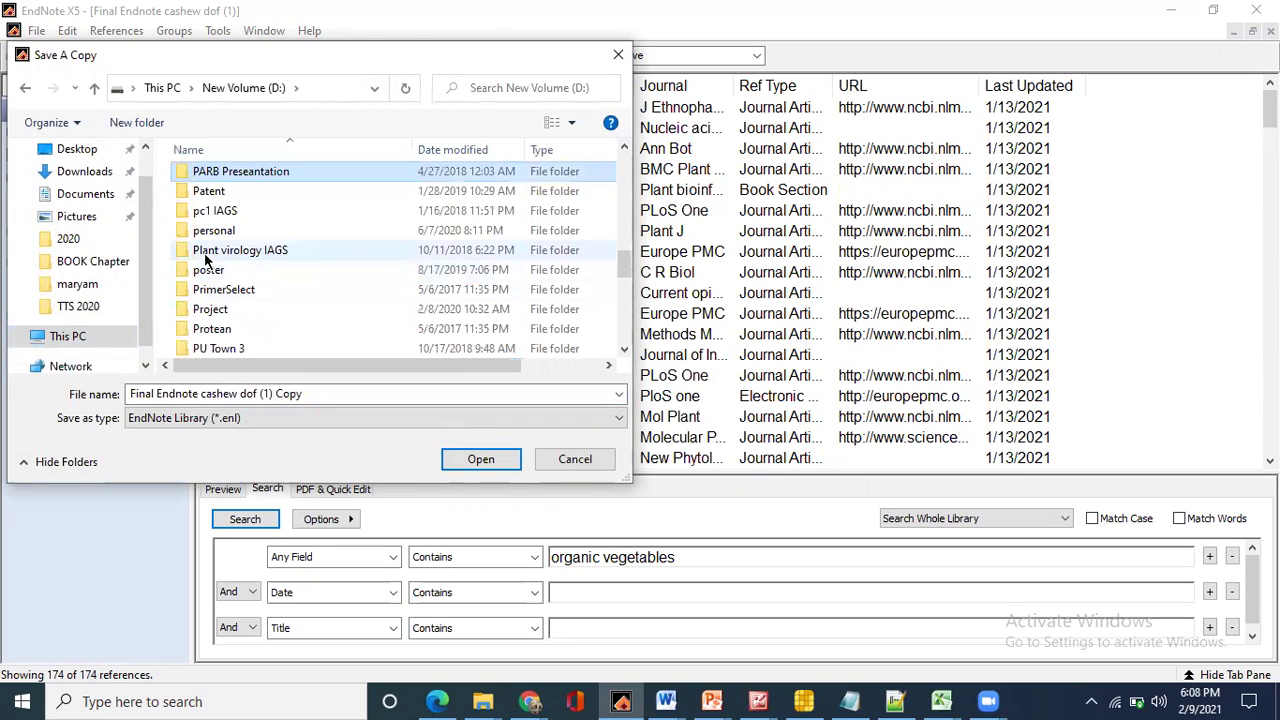
key(d)
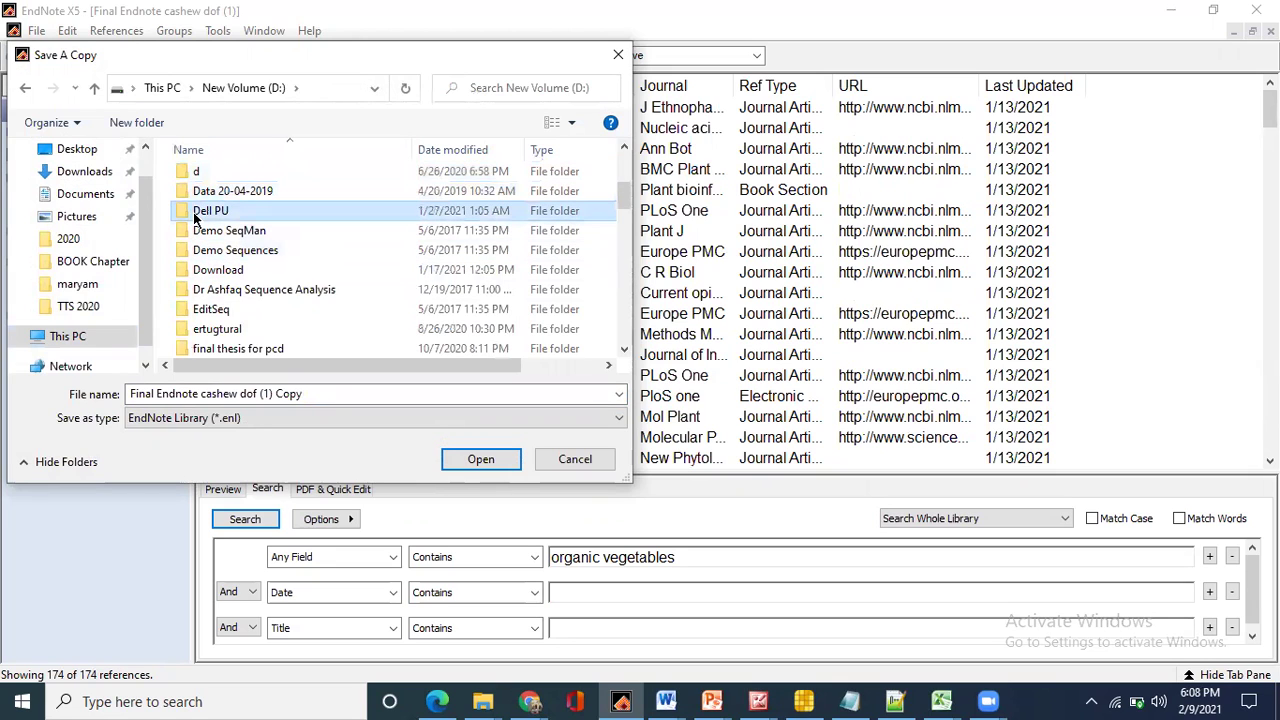
double_click(194, 208)
key(p)
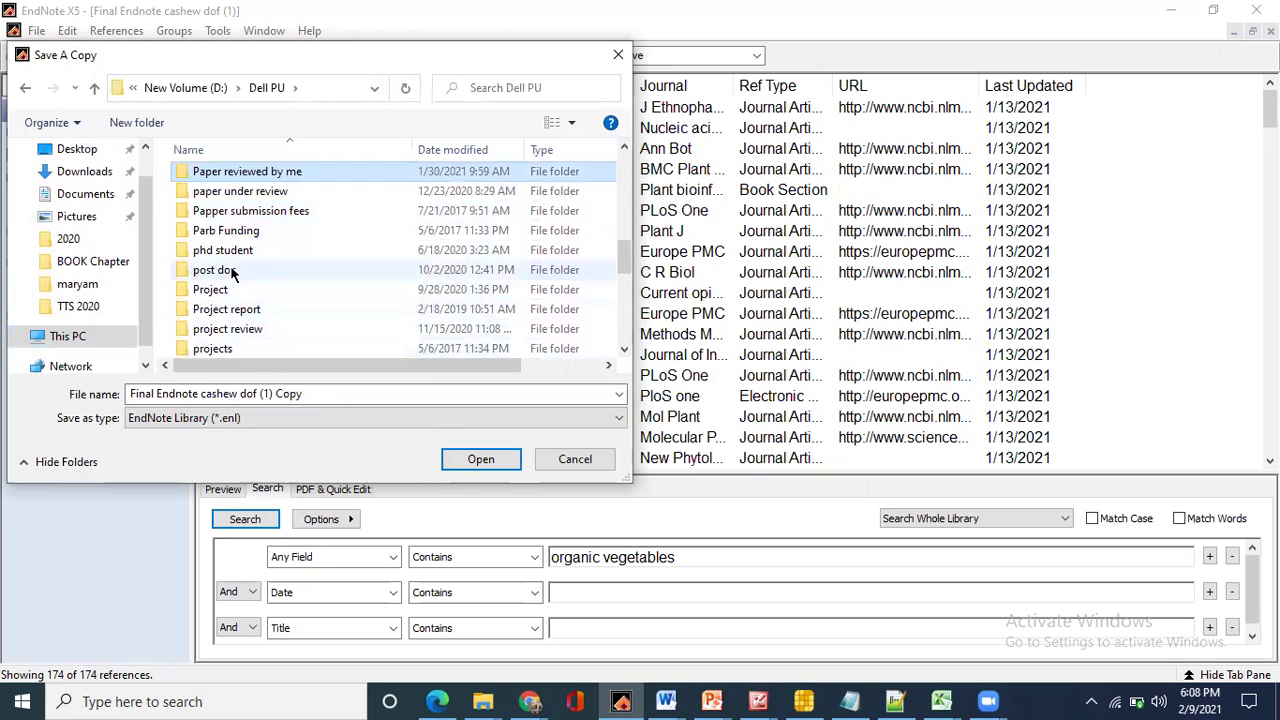
double_click(253, 249)
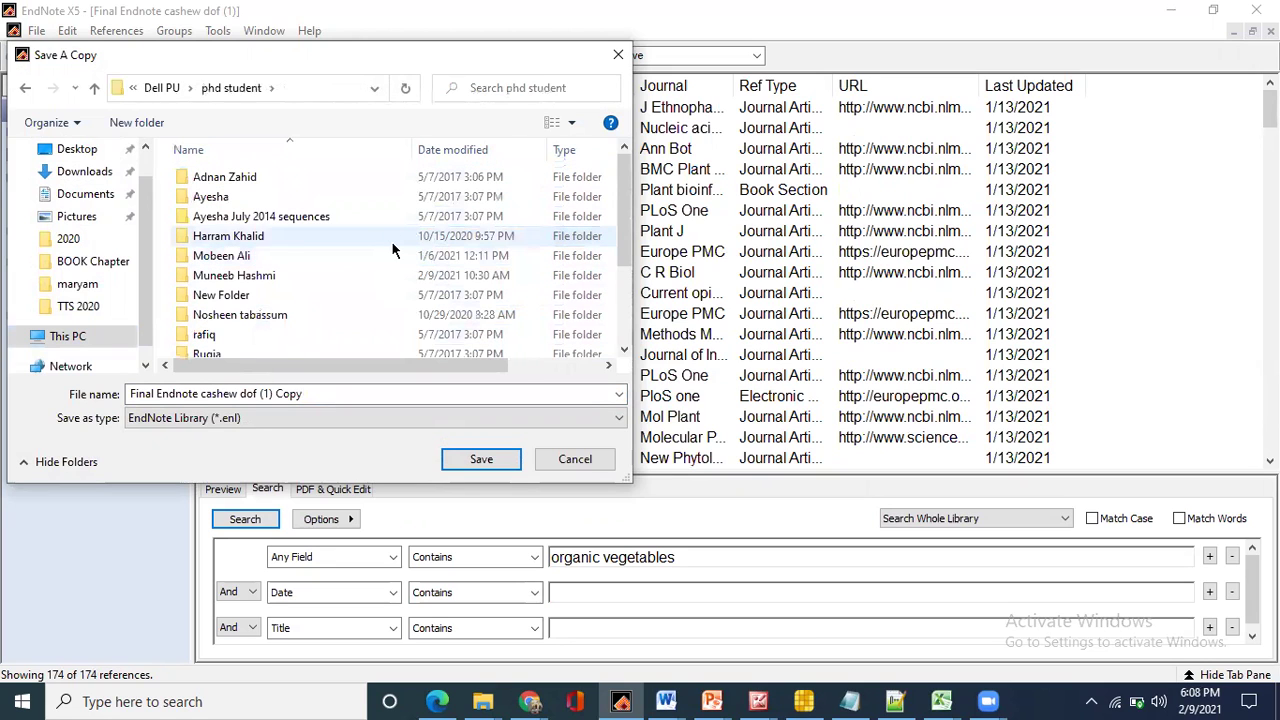
Step: Create a new folder in phd student, name it with the student's full name, and open it
right_click(394, 245)
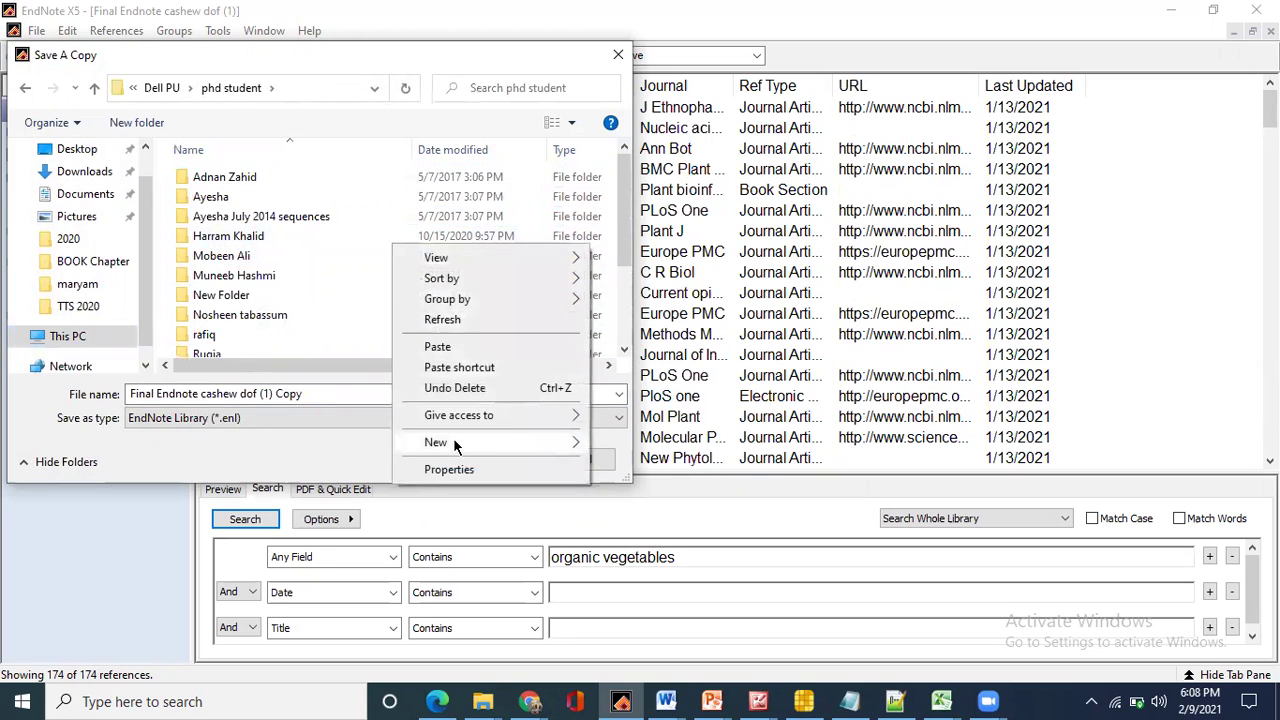
mouse_move(455, 441)
click(611, 102)
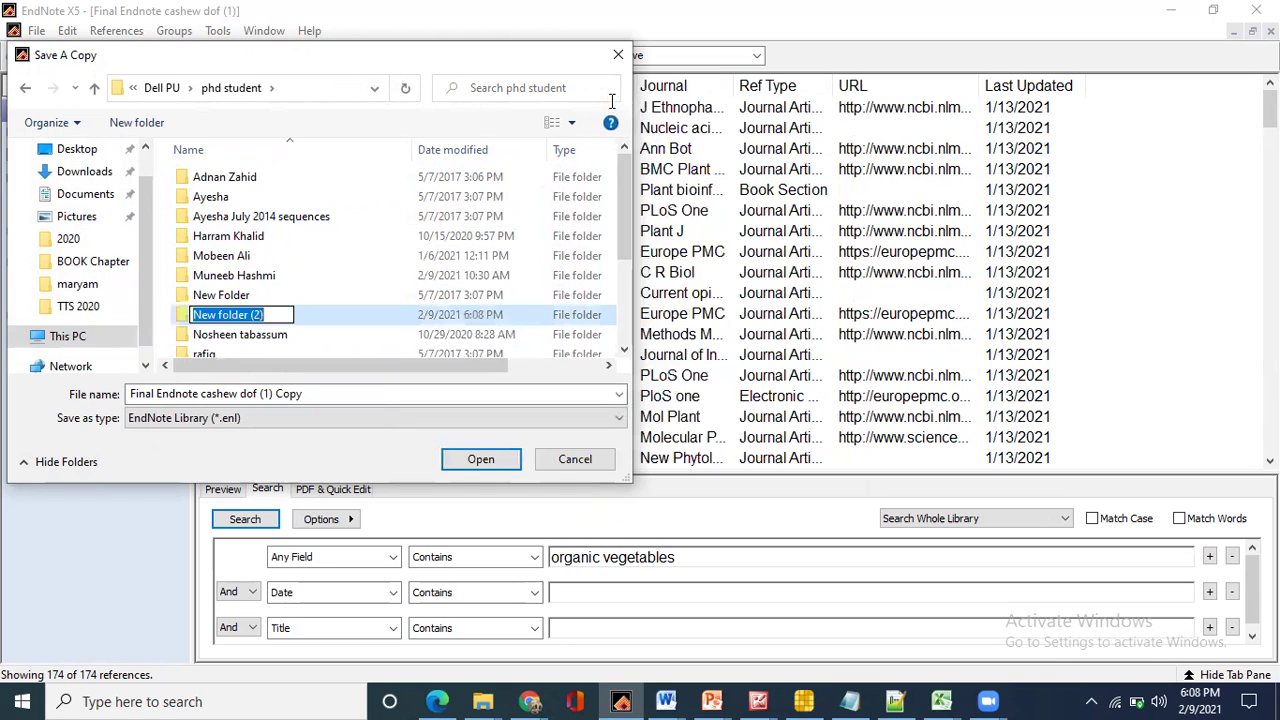
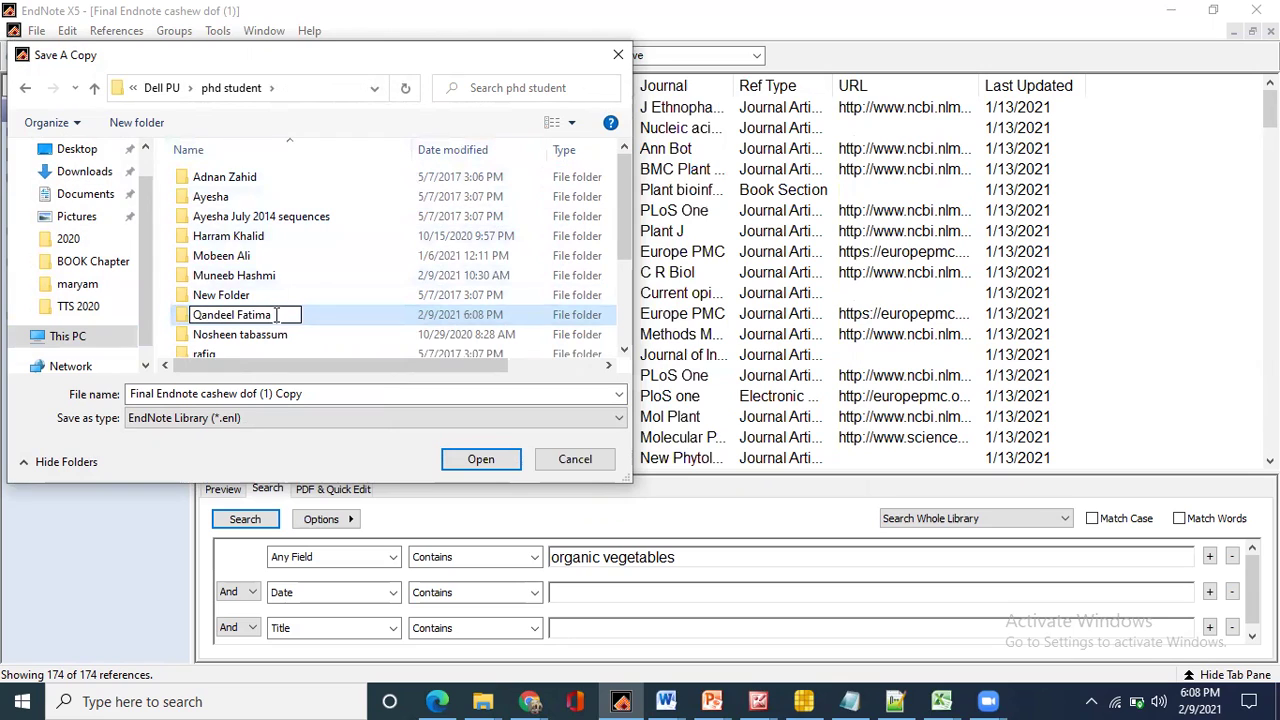
drag(279, 314, 241, 316)
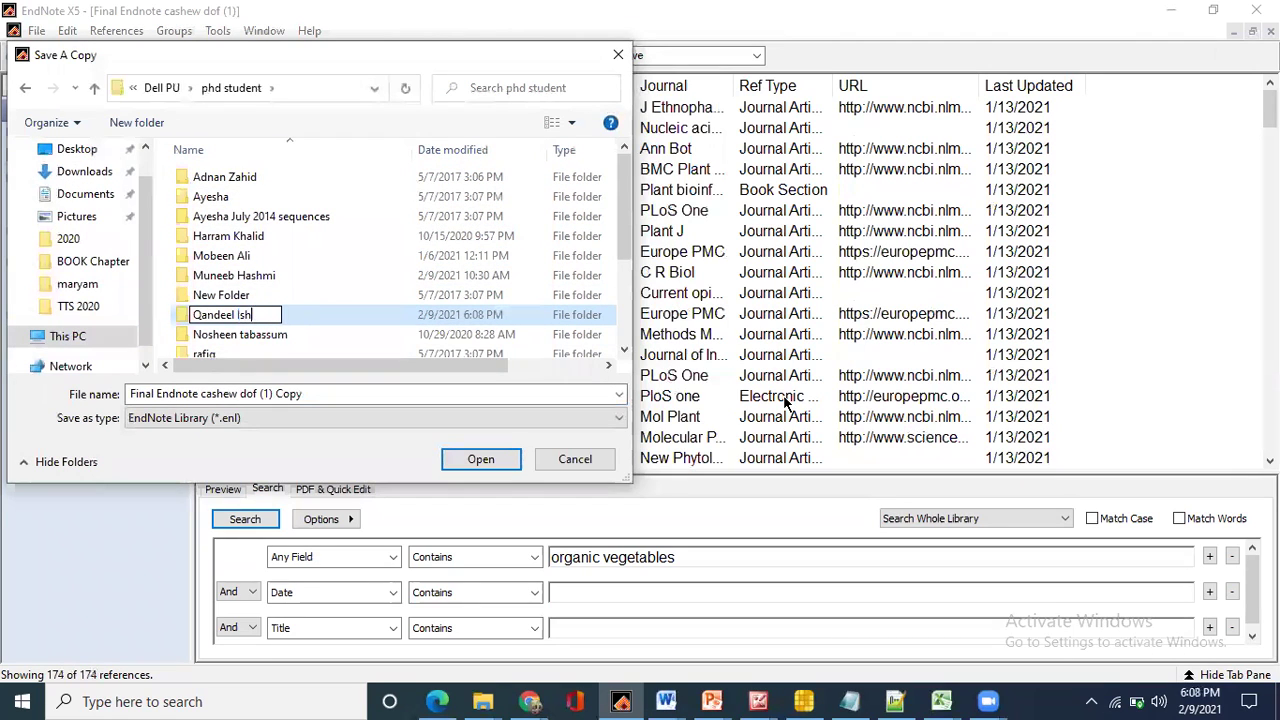
click(172, 312)
double_click(197, 332)
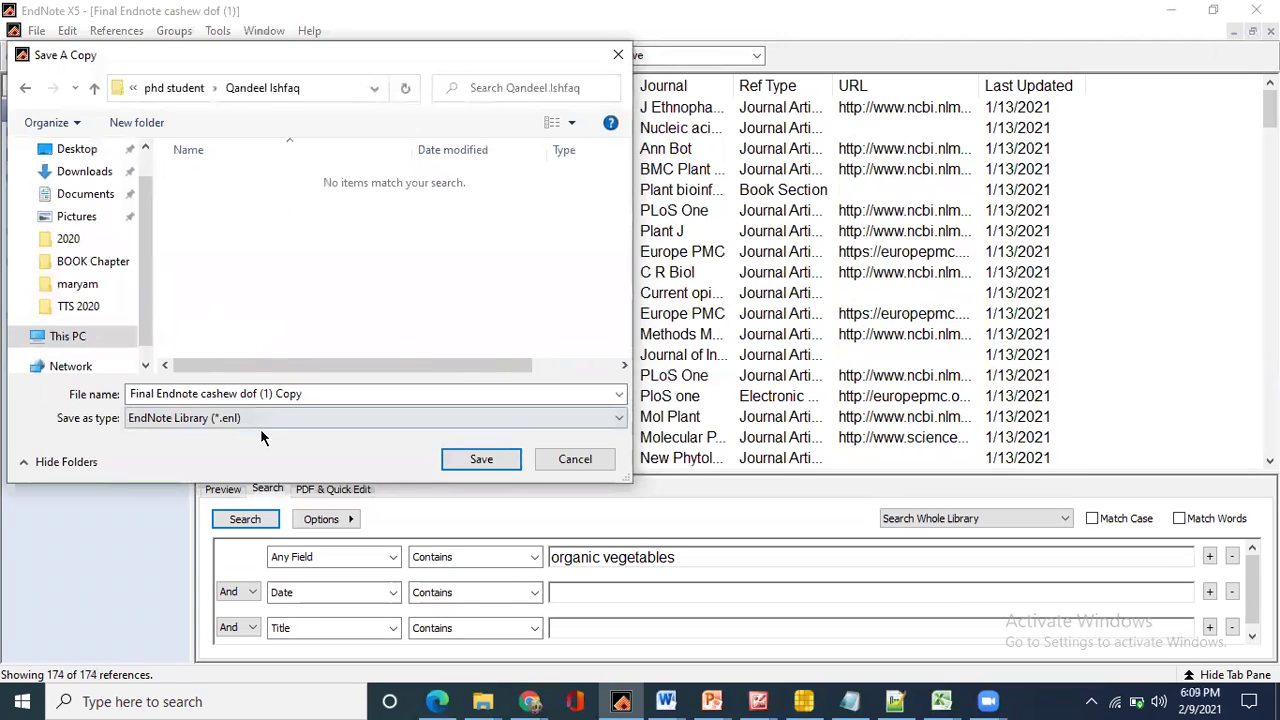
Step: Save the library copy in the student folder, named with the student's name plus _ETI_geminivirus
click(305, 394)
key(ctrl+a)
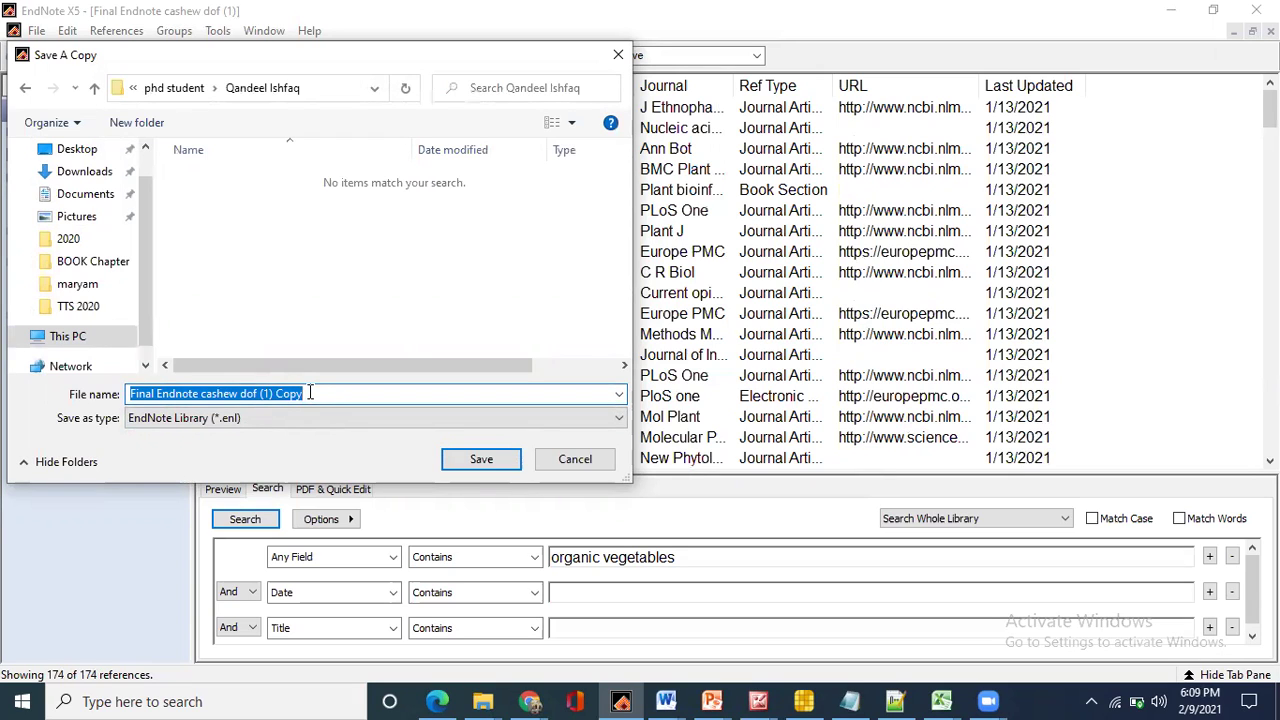
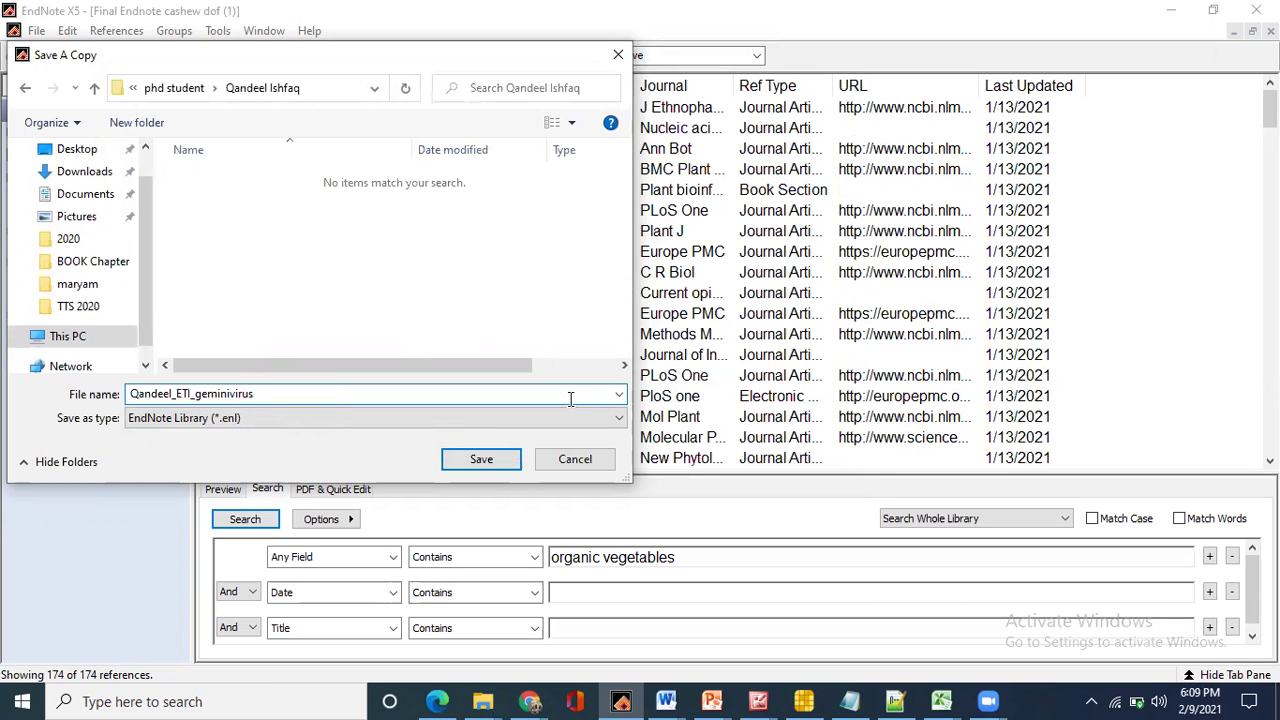
click(476, 459)
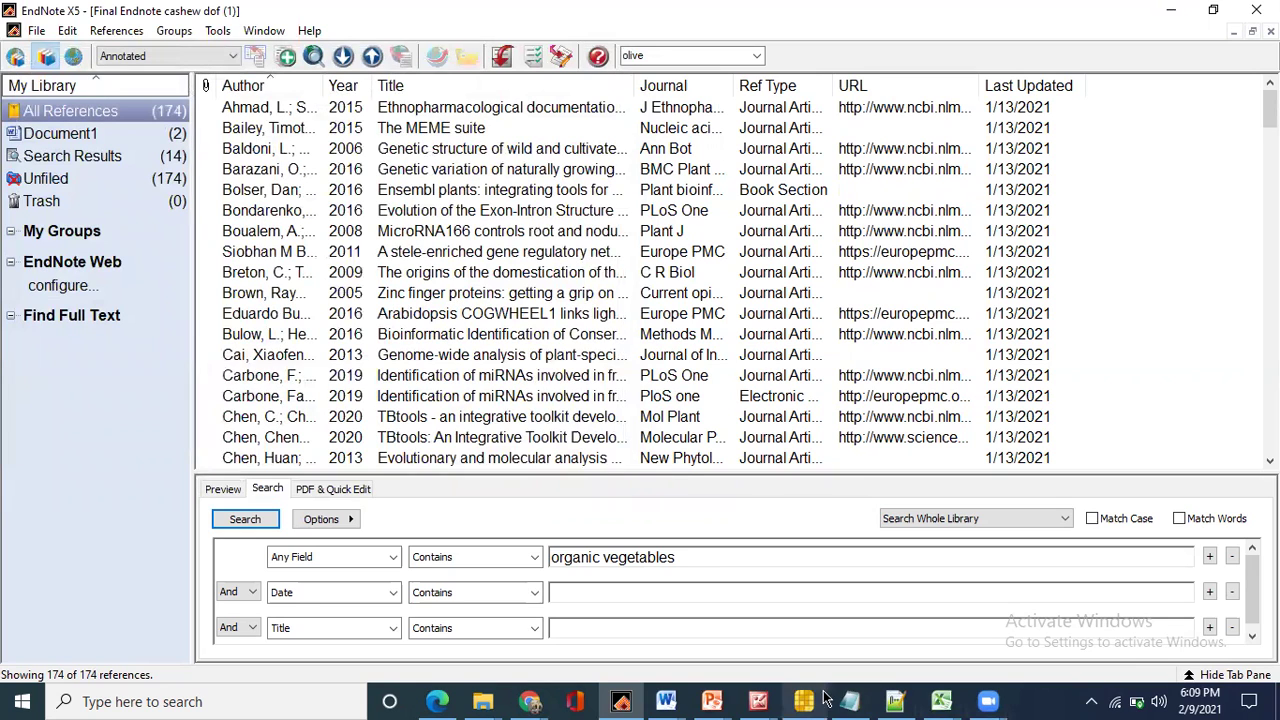
Step: Bring up the Phd Dissertation in Word and inspect the 2019 and 2007 citations in the introduction
click(667, 699)
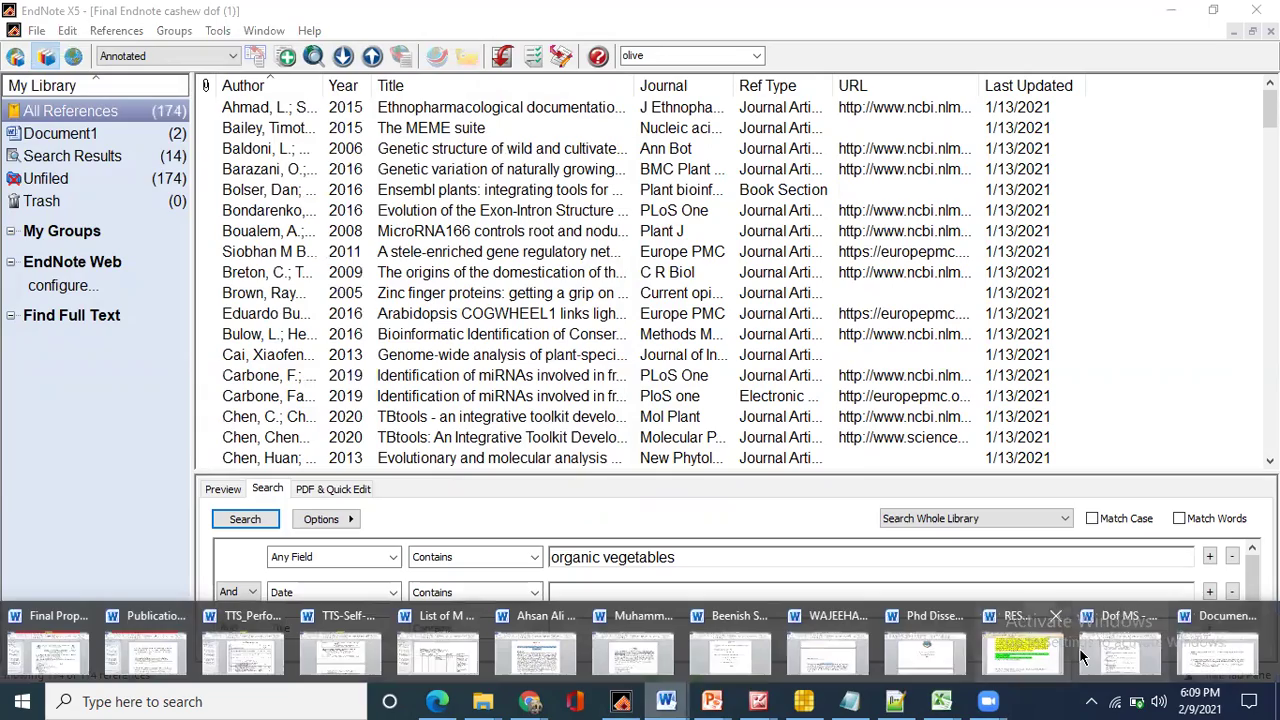
click(930, 650)
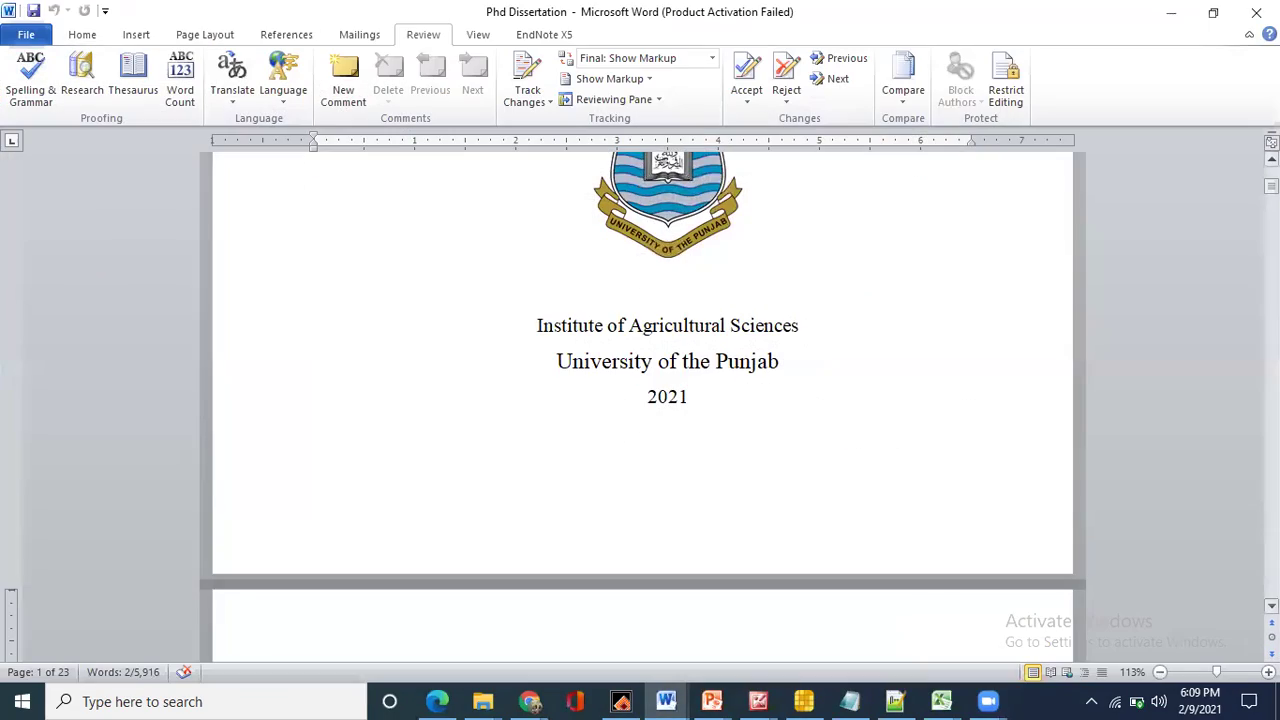
drag(1272, 158, 1272, 395)
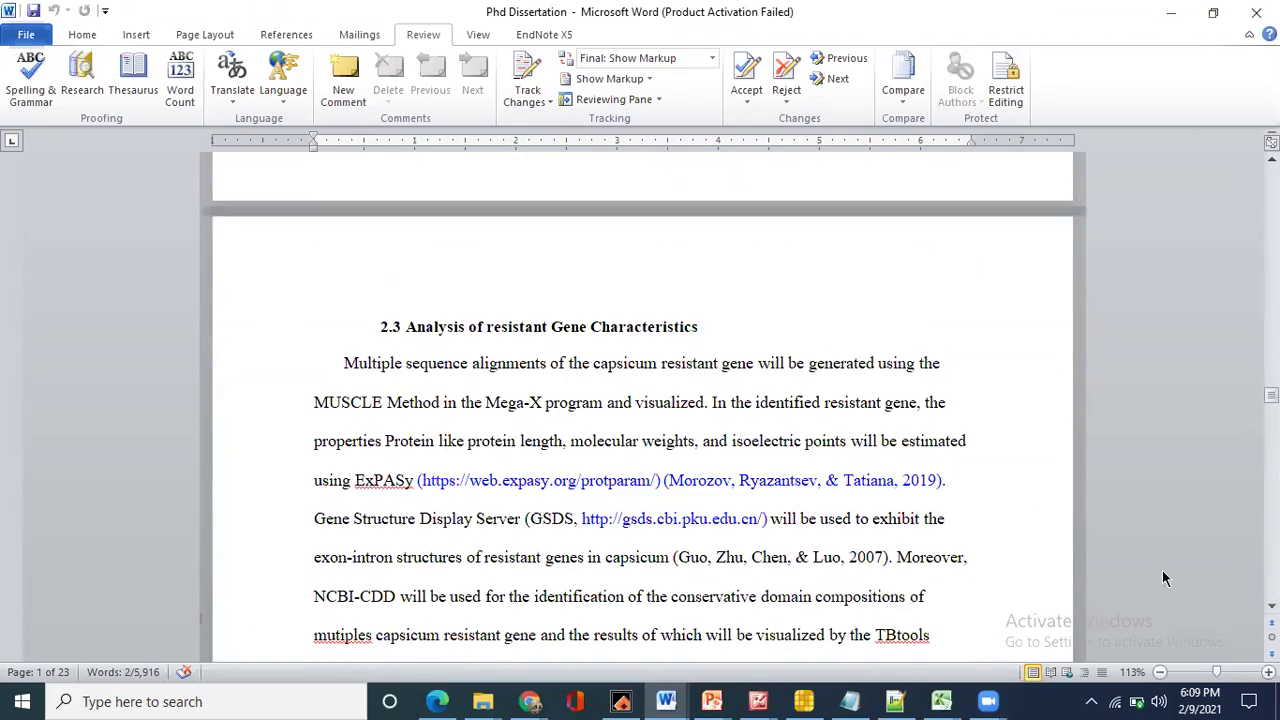
click(724, 481)
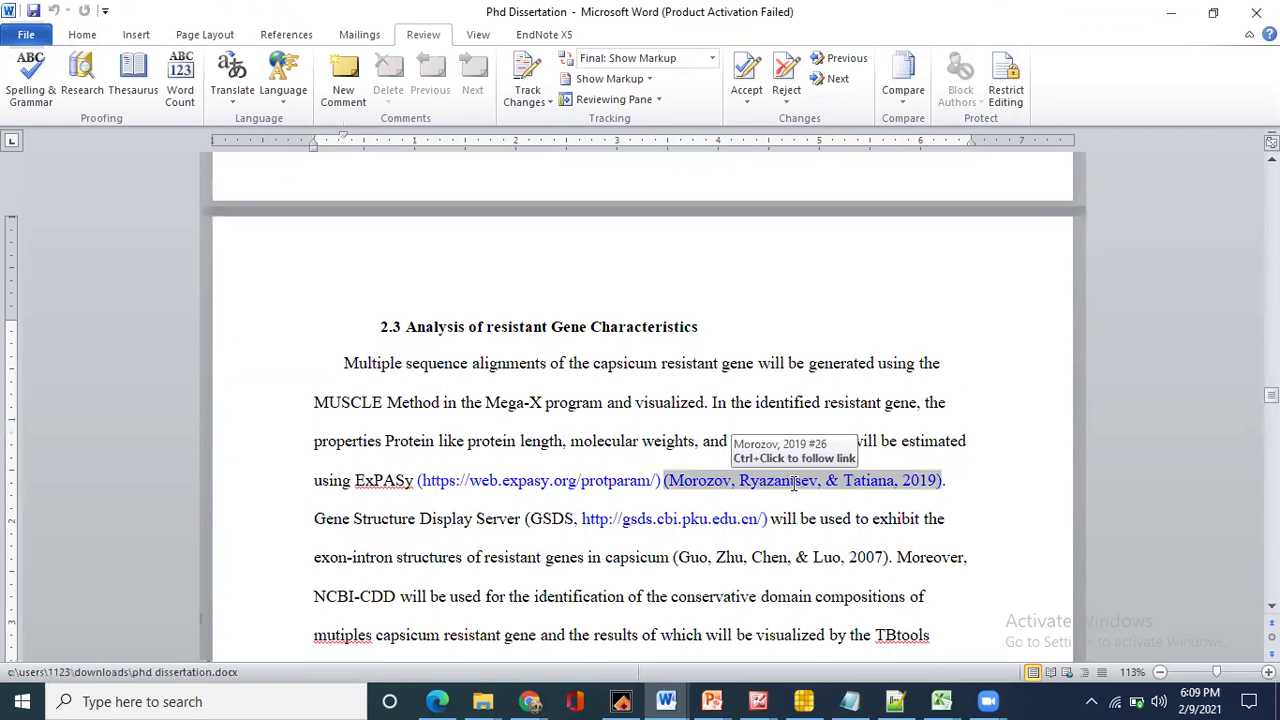
drag(668, 481, 891, 489)
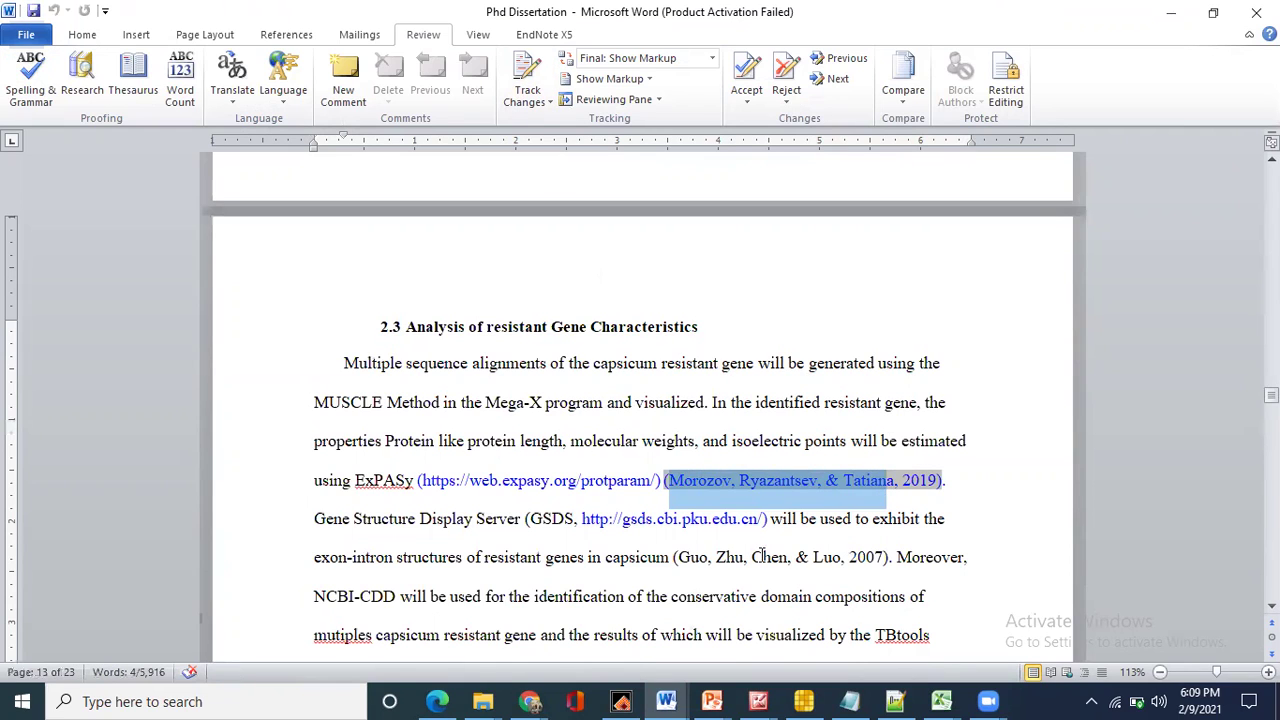
click(740, 557)
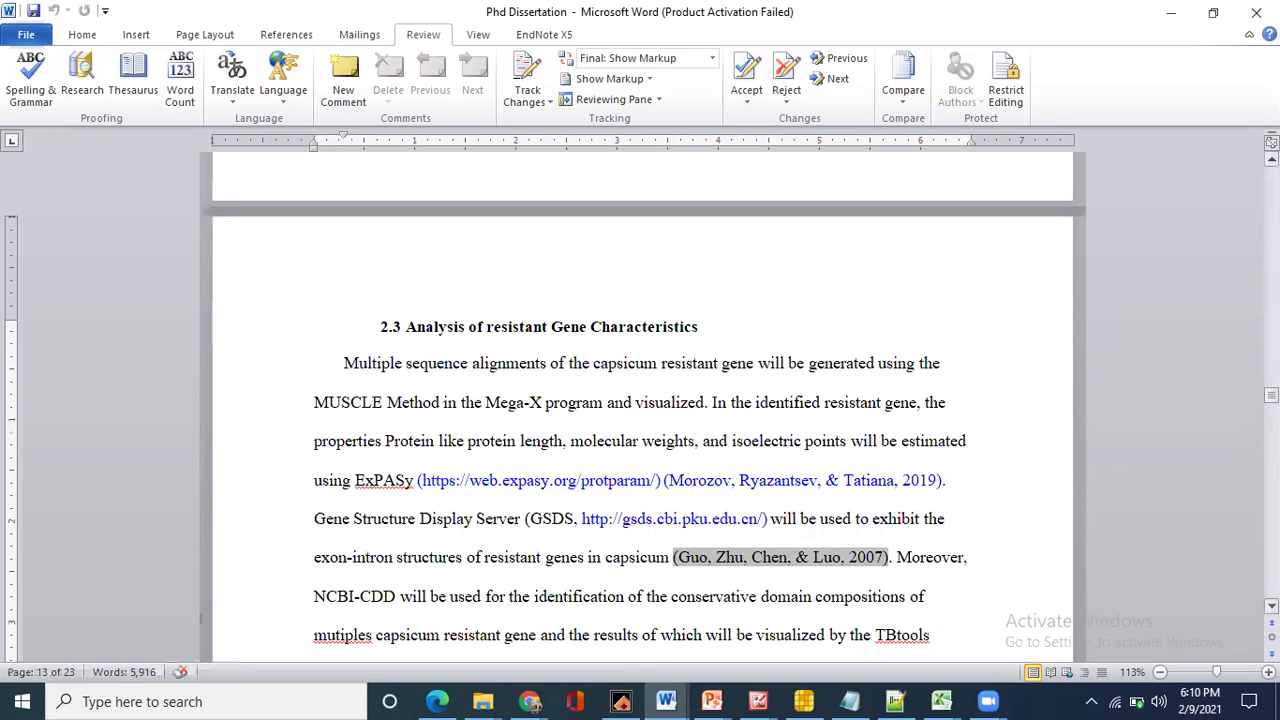
drag(1271, 395, 1271, 307)
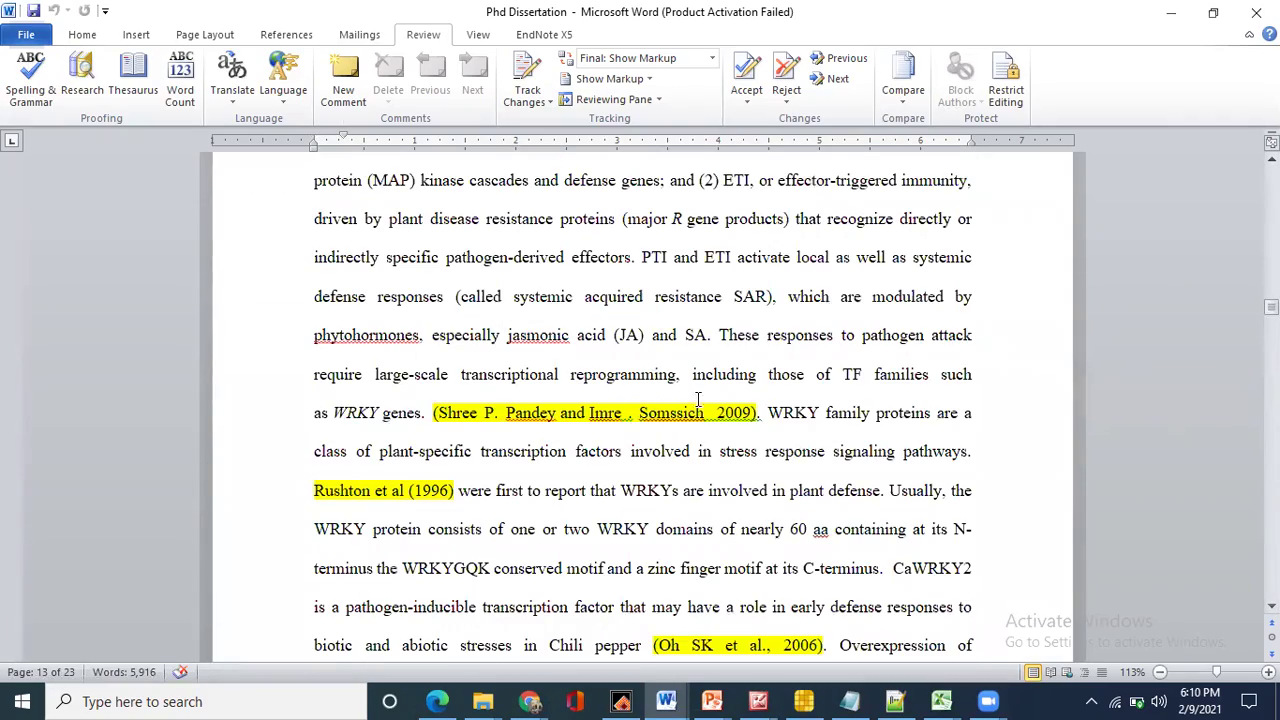
triple_click(417, 505)
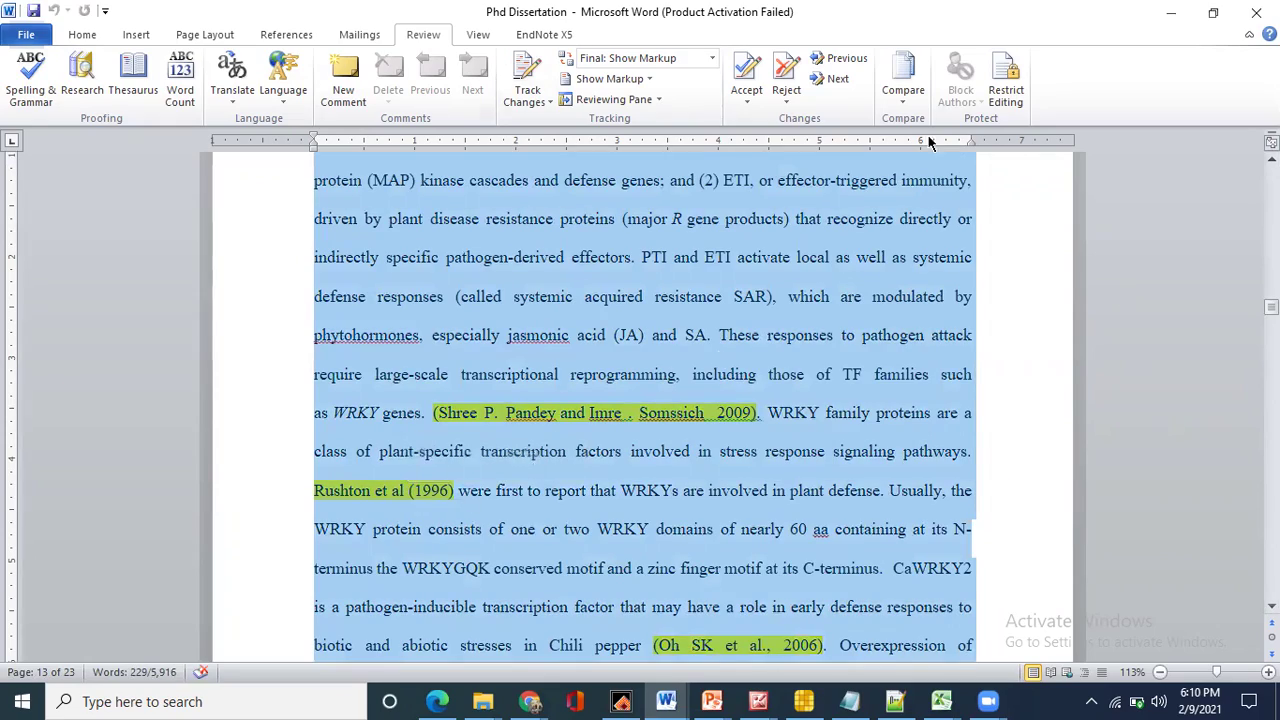
click(1018, 496)
drag(1271, 307, 1271, 194)
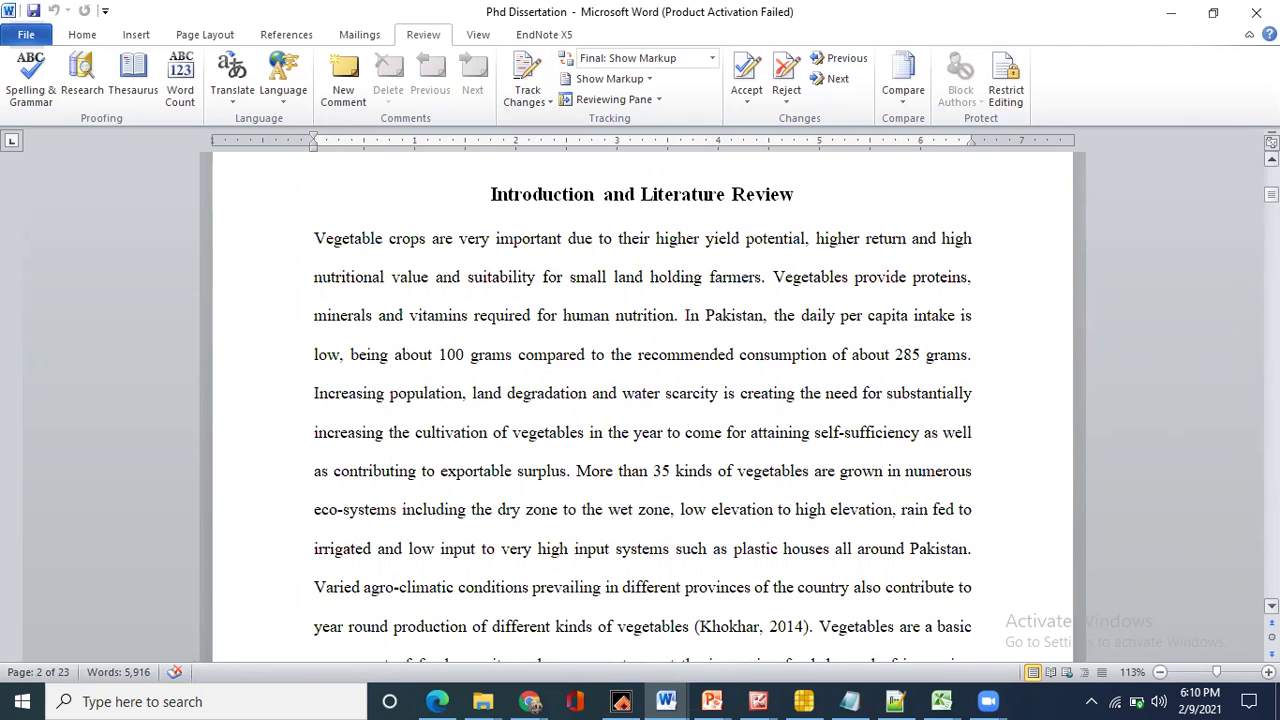
Step: Copy the author surname from the 2014 citation and scroll down to the References list
drag(703, 622, 751, 626)
click(757, 626)
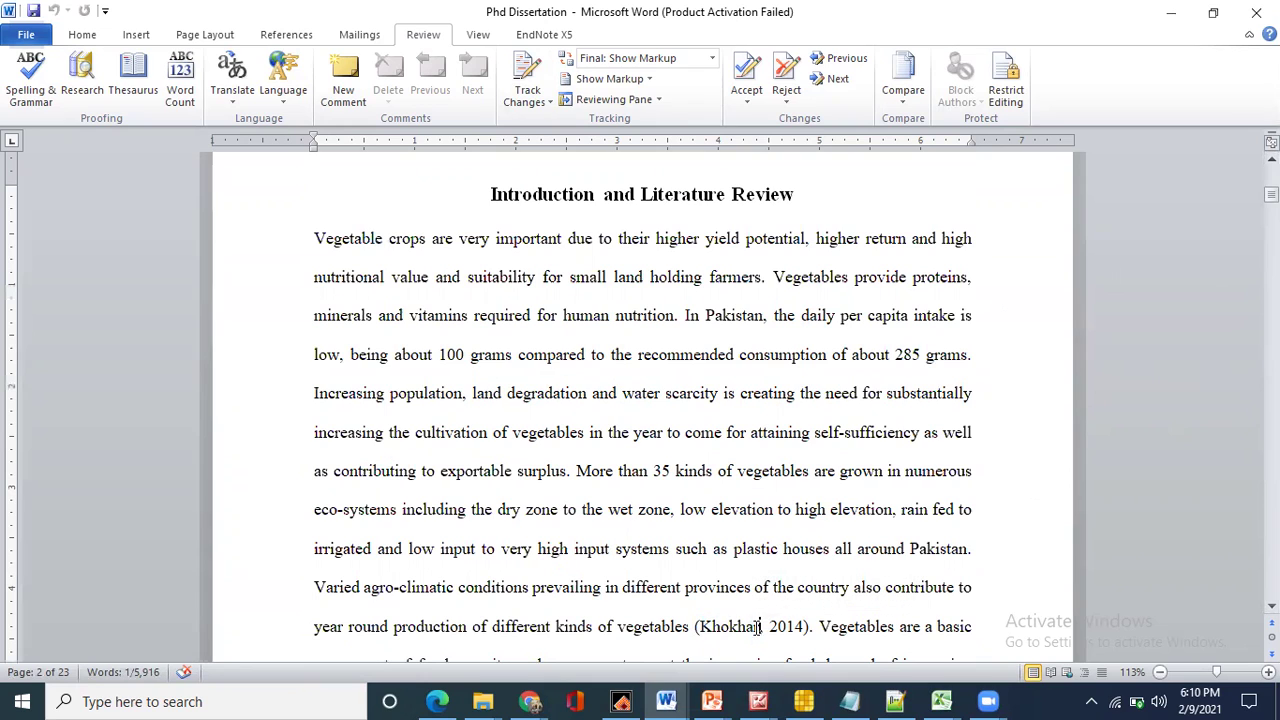
drag(702, 626, 762, 627)
right_click(732, 636)
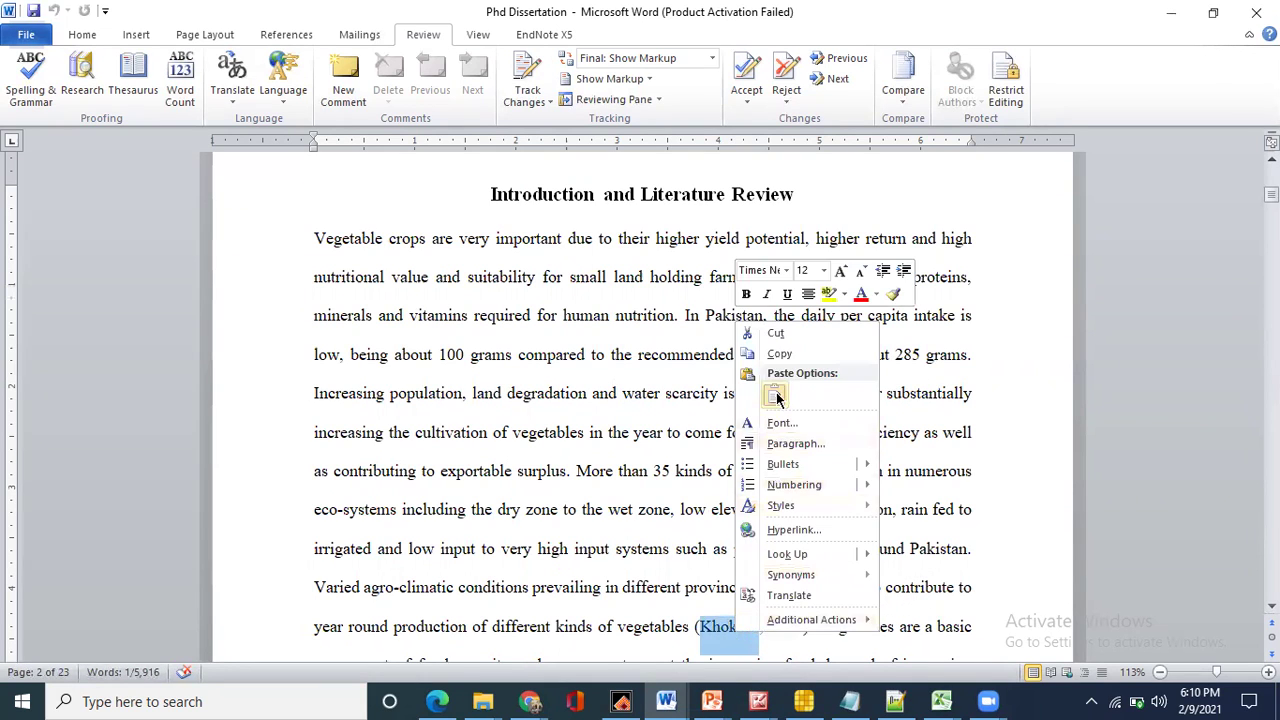
click(779, 354)
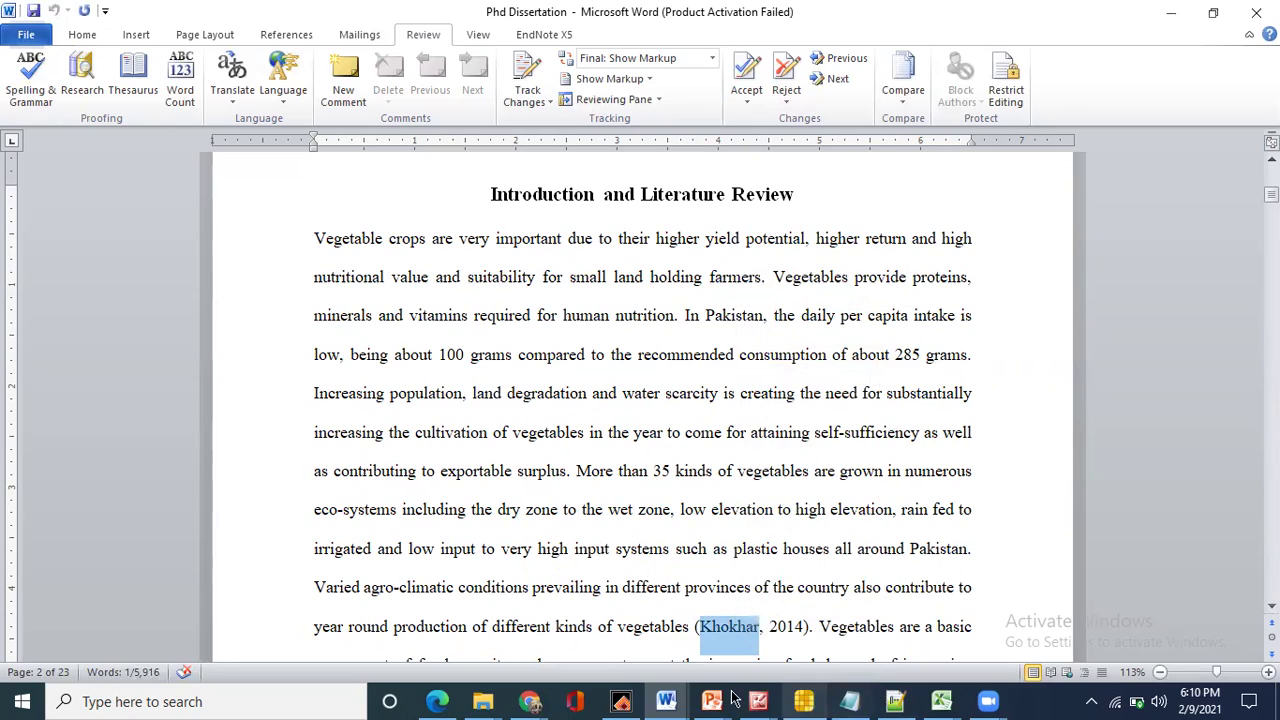
drag(1271, 194, 1271, 525)
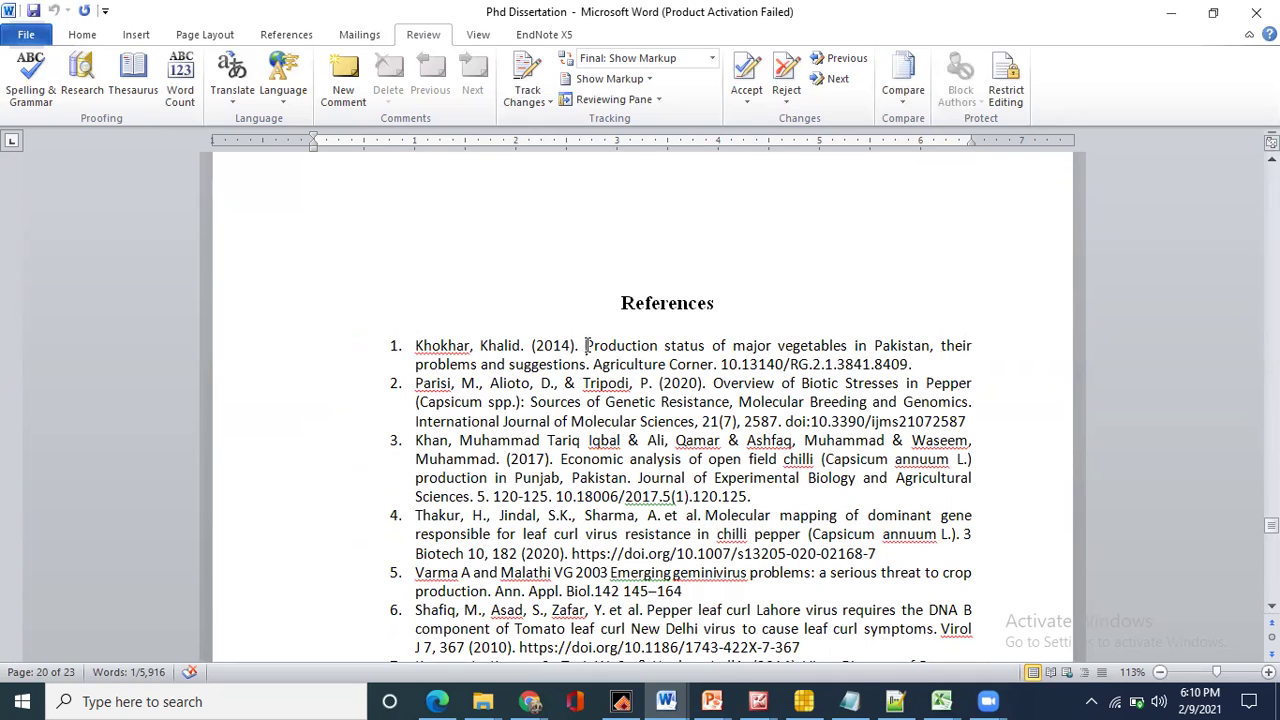
Step: Copy the first reference's full paper title and switch to the Chrome browser window
drag(587, 345, 583, 364)
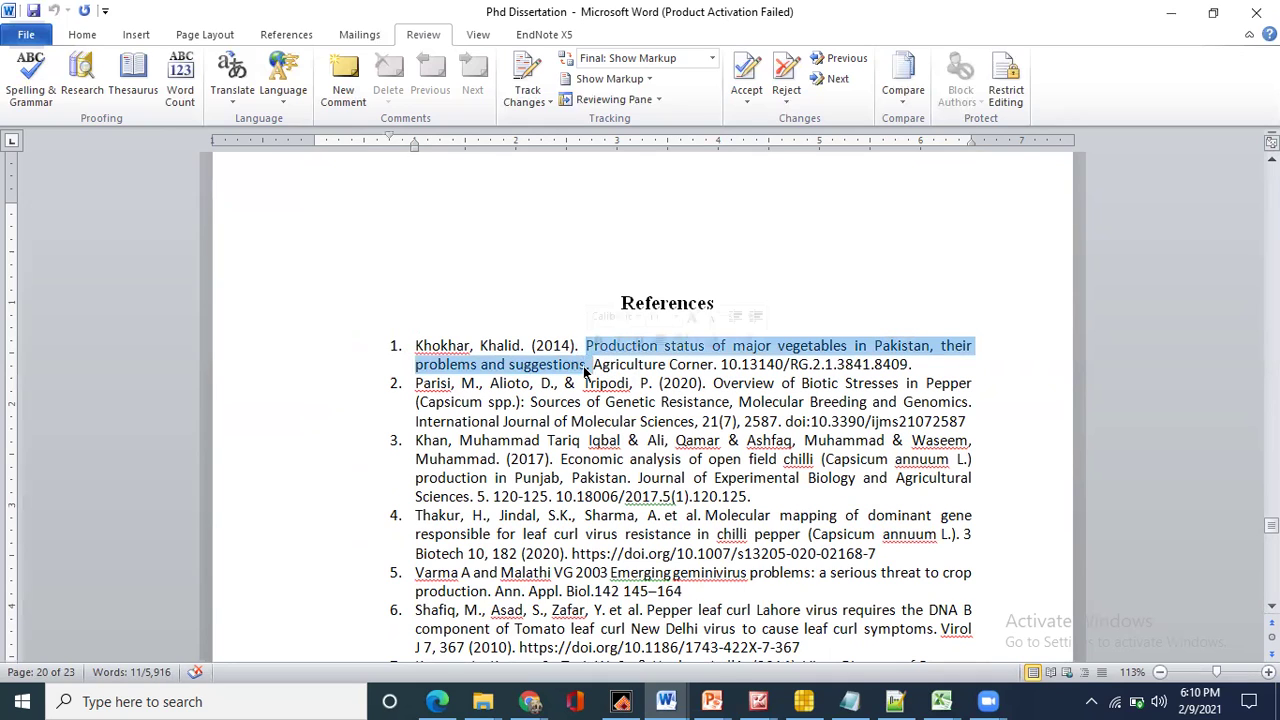
click(587, 364)
drag(587, 345, 585, 364)
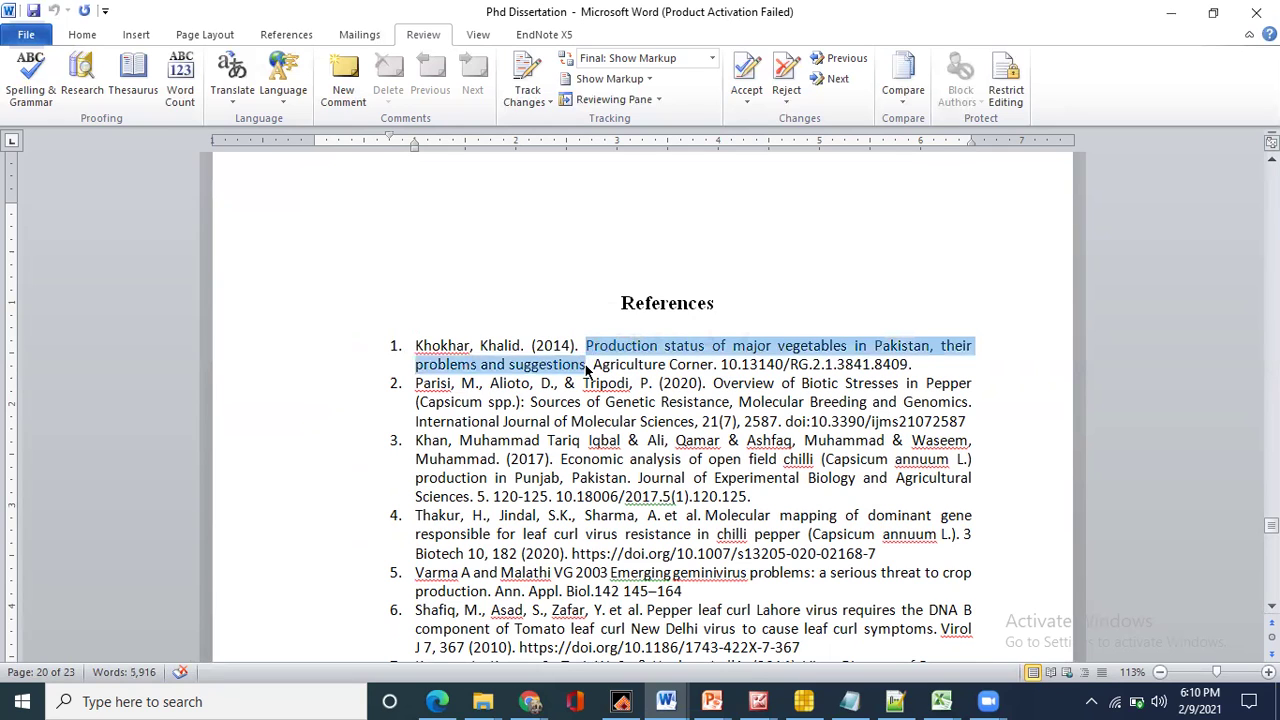
right_click(586, 364)
click(627, 294)
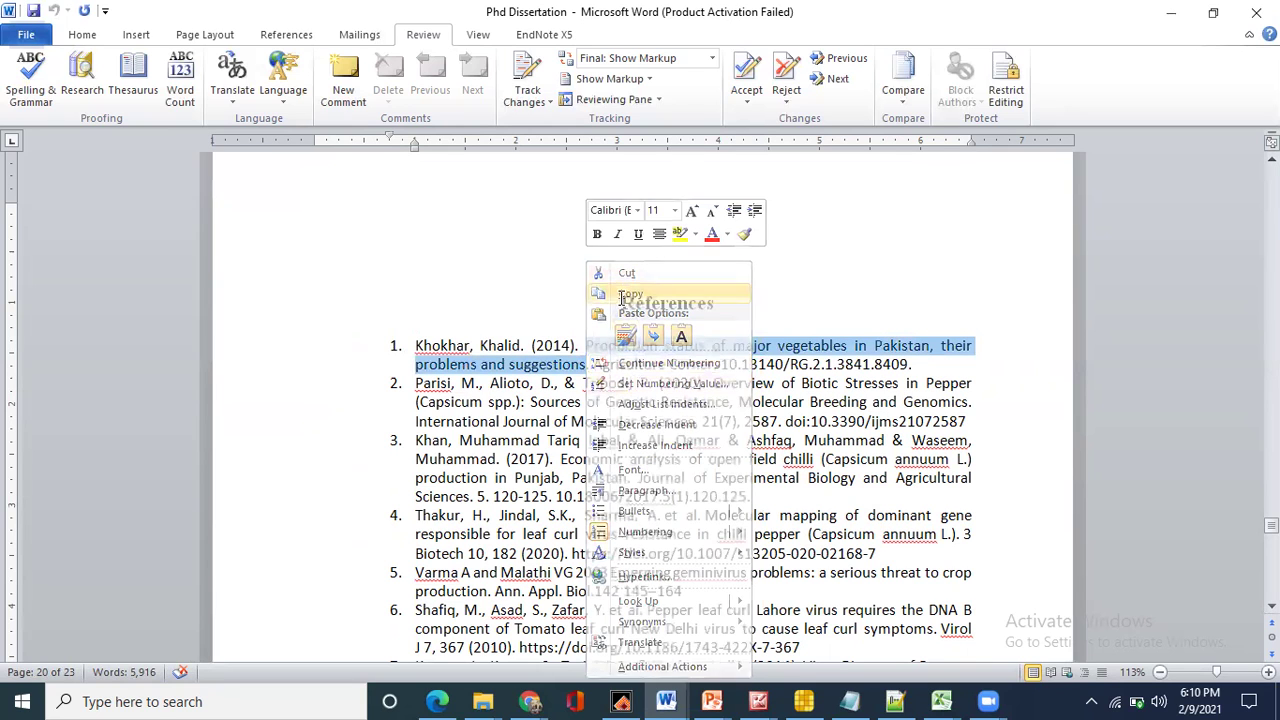
click(529, 701)
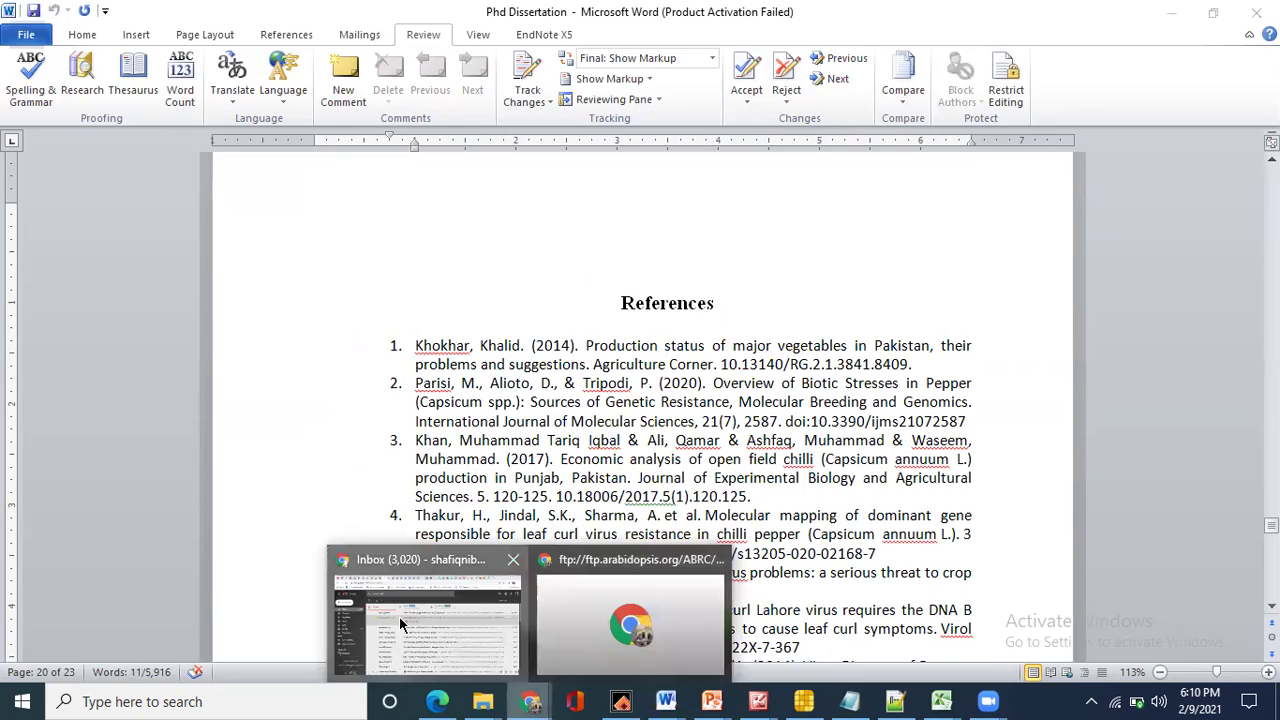
click(420, 590)
click(1090, 16)
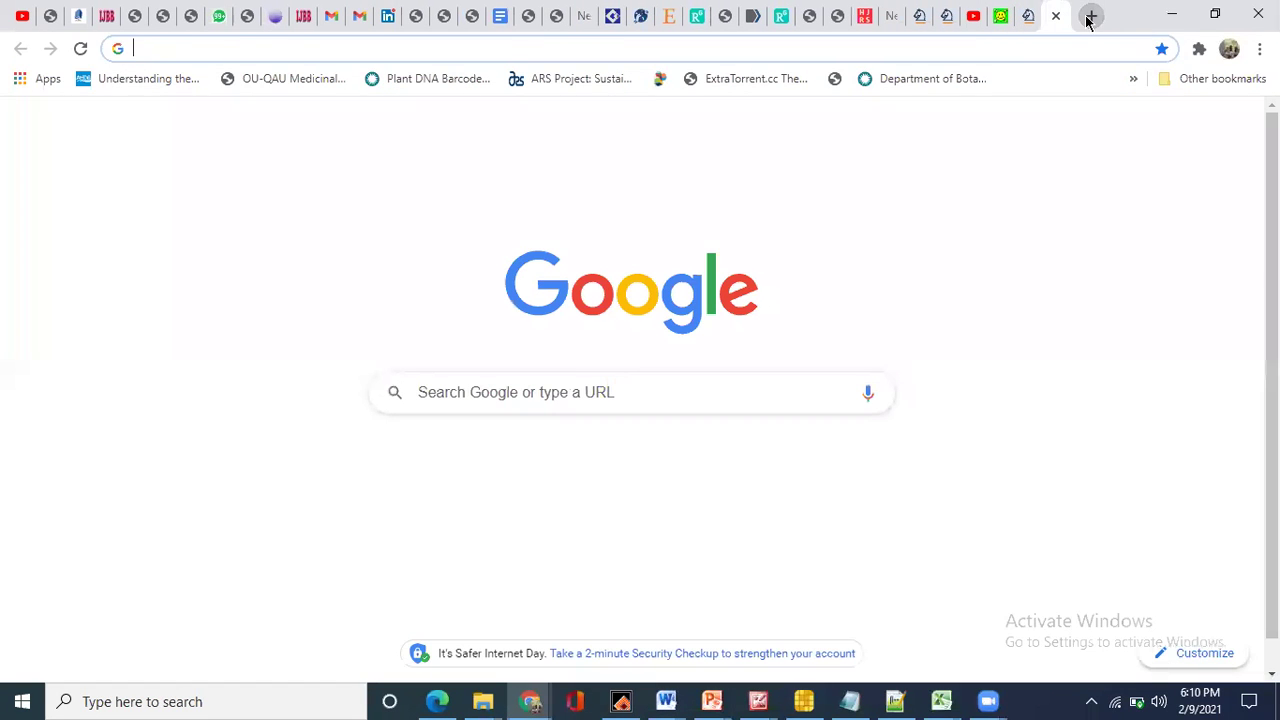
key(ctrl+v)
key(Return)
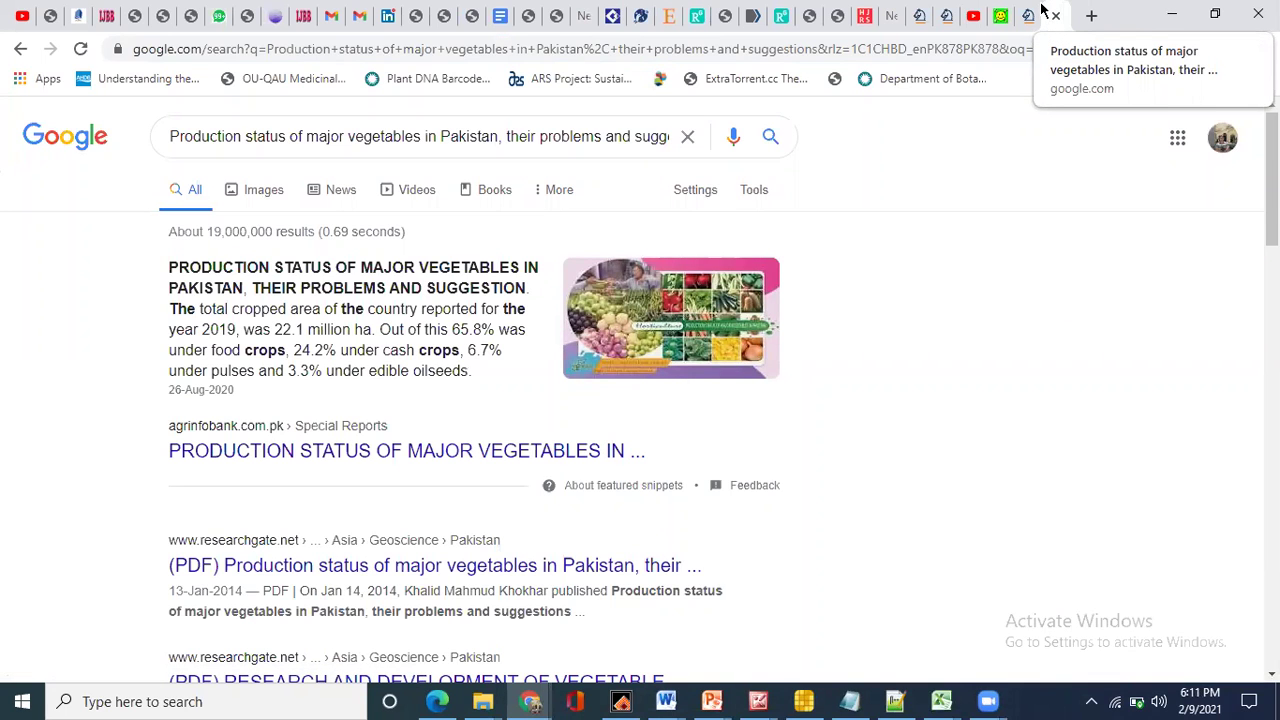
click(453, 577)
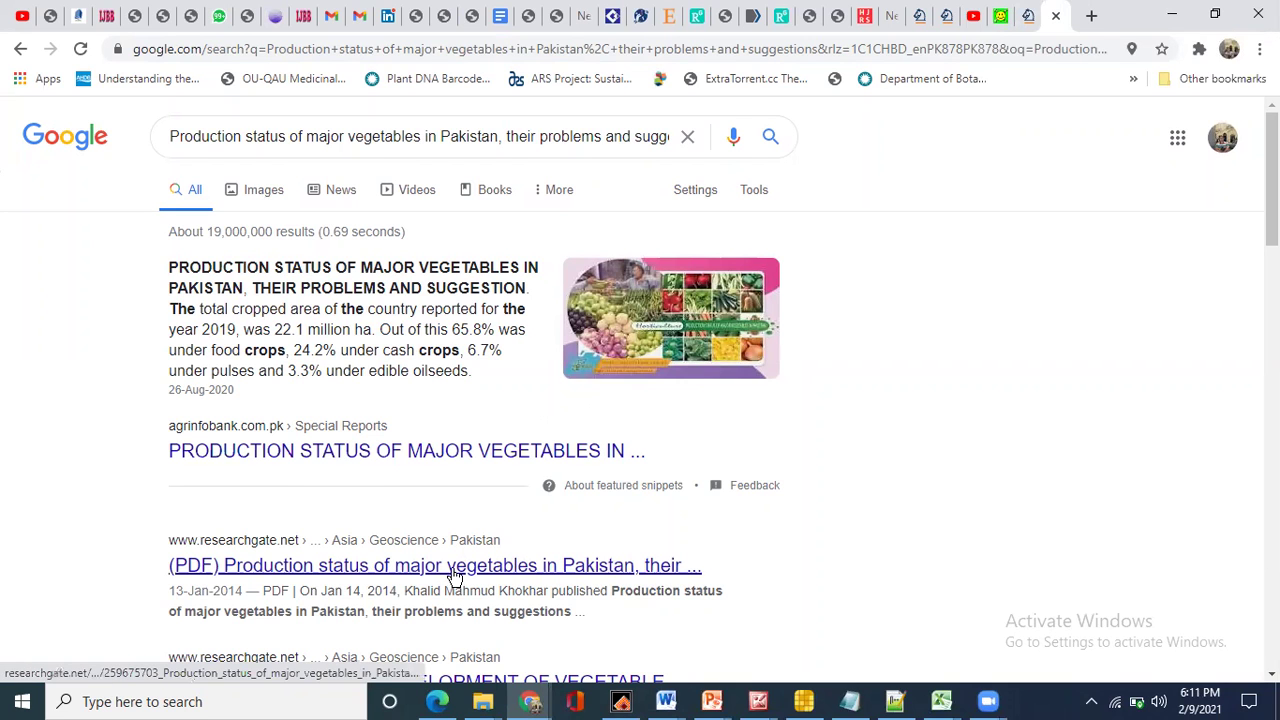
scroll(453, 577, down, 1)
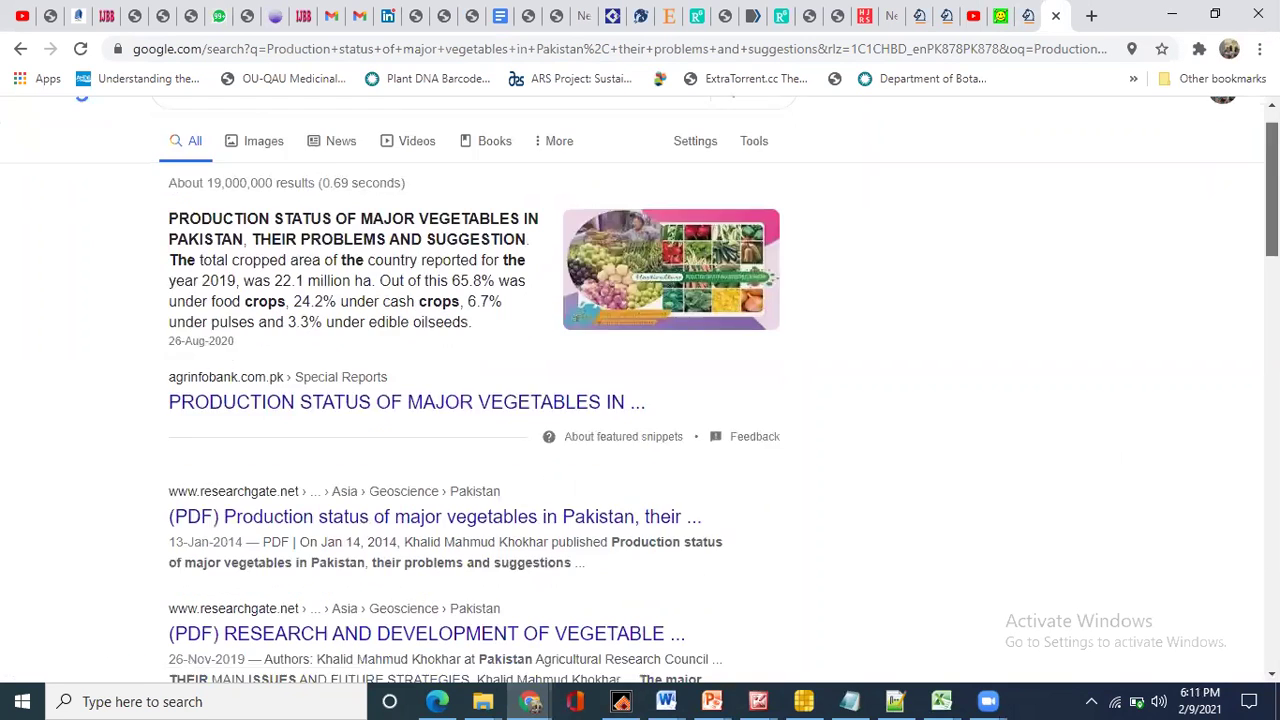
scroll(333, 541, down, 4)
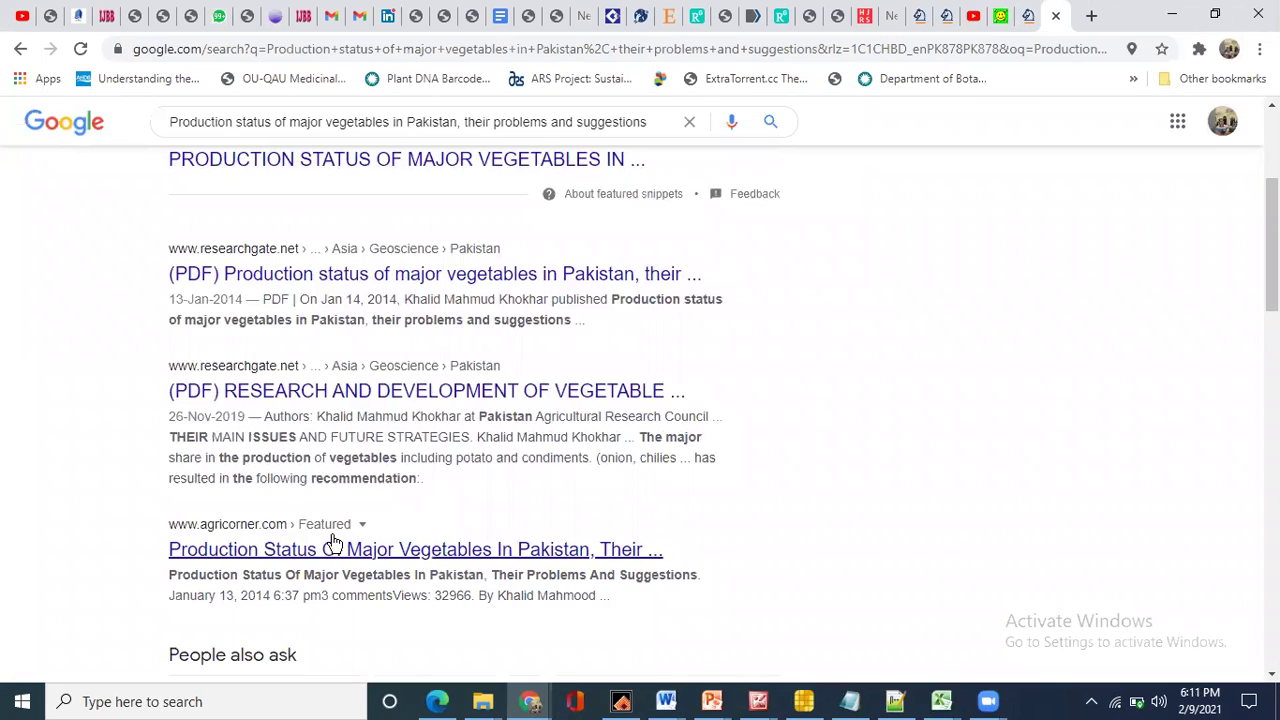
click(295, 553)
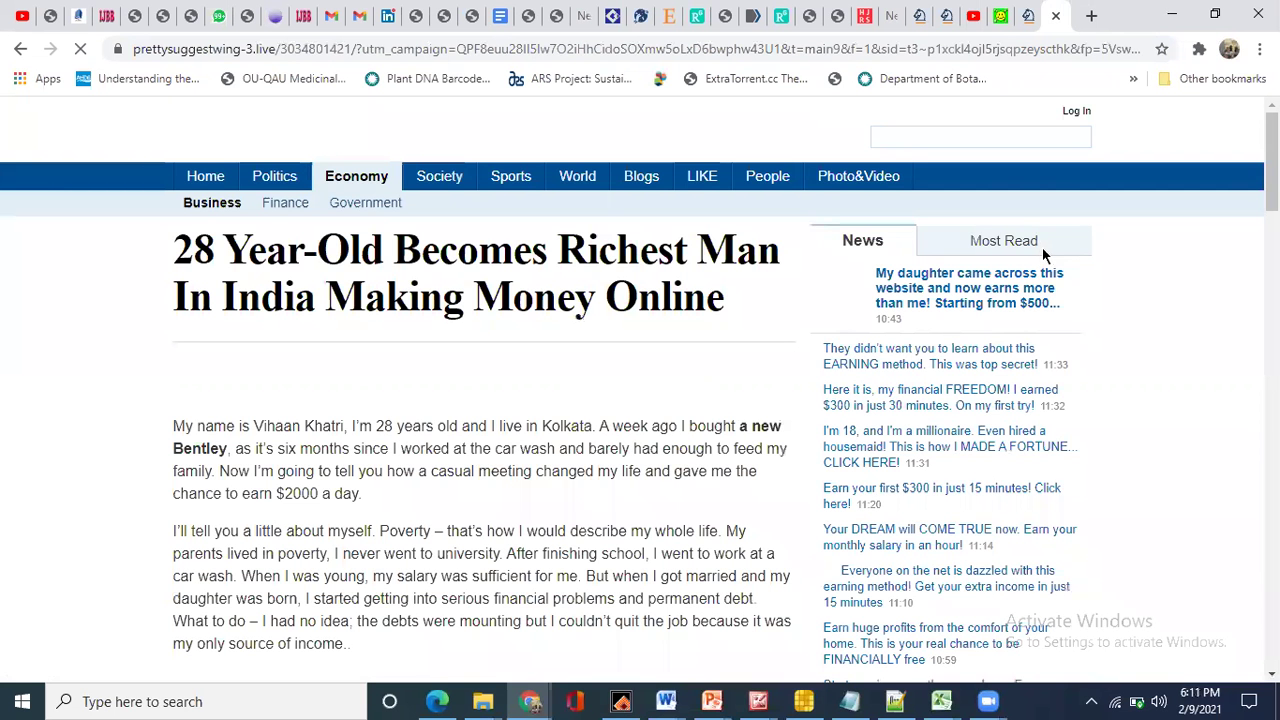
mouse_move(1271, 160)
mouse_down()
mouse_move(1271, 615)
mouse_move(1270, 135)
mouse_up()
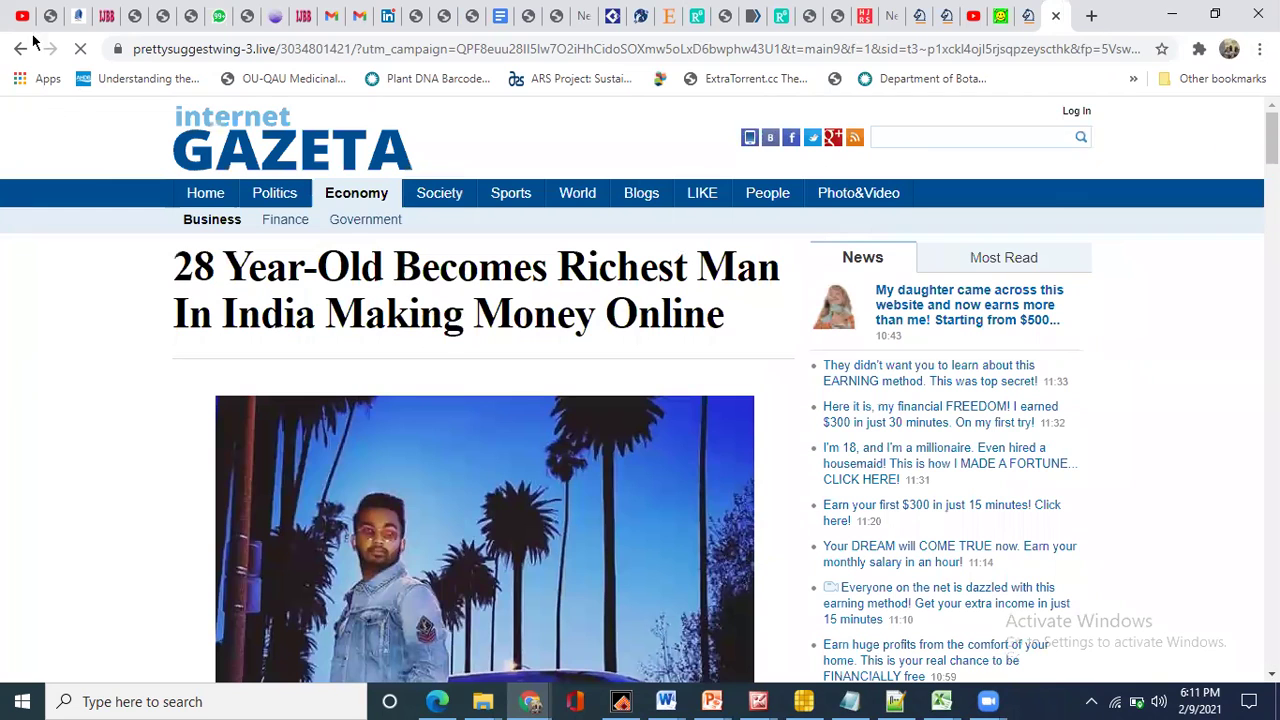
click(12, 56)
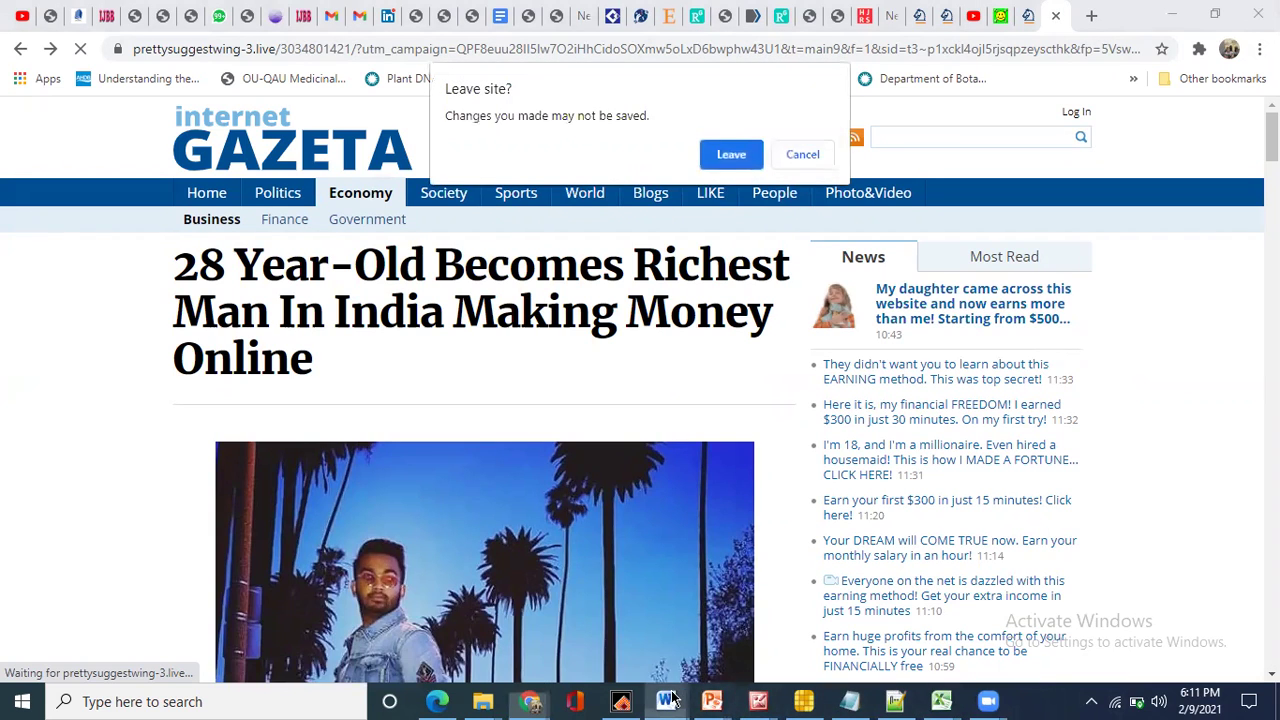
mouse_move(666, 701)
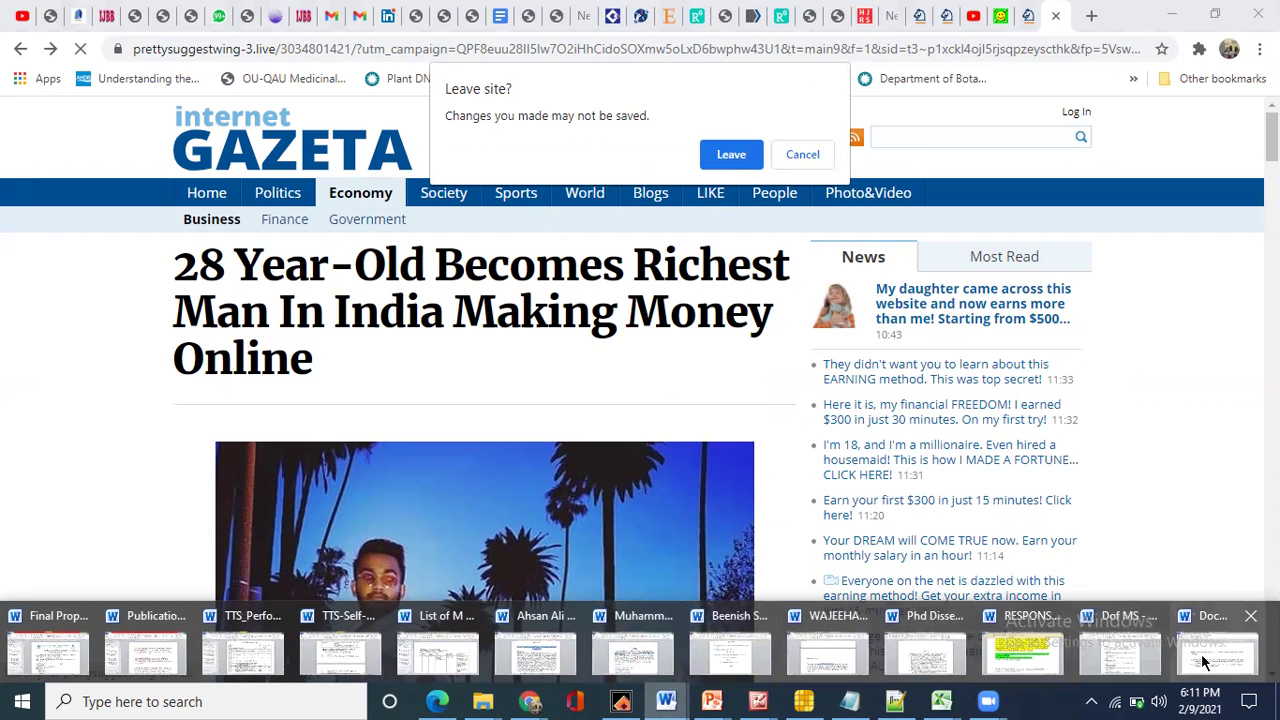
Step: Switch to the Phd Dissertation and copy the whole first reference, the 2014 vegetable-production article
click(1216, 658)
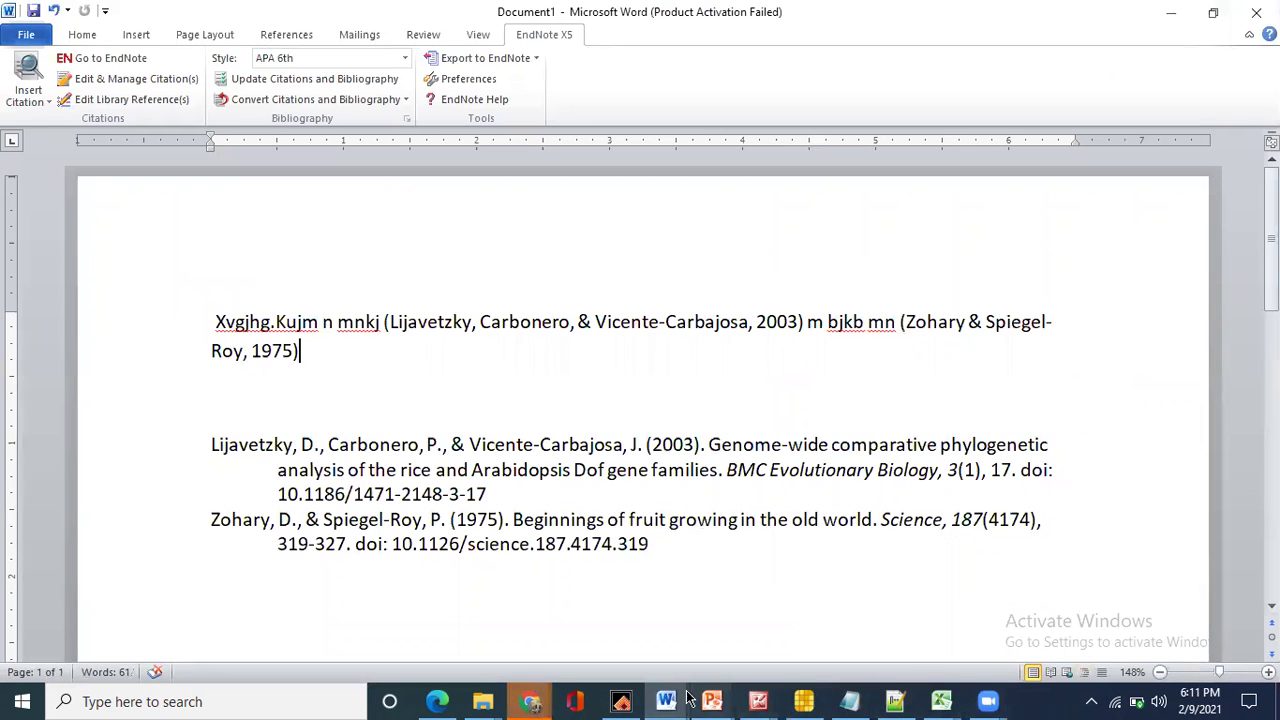
mouse_move(666, 701)
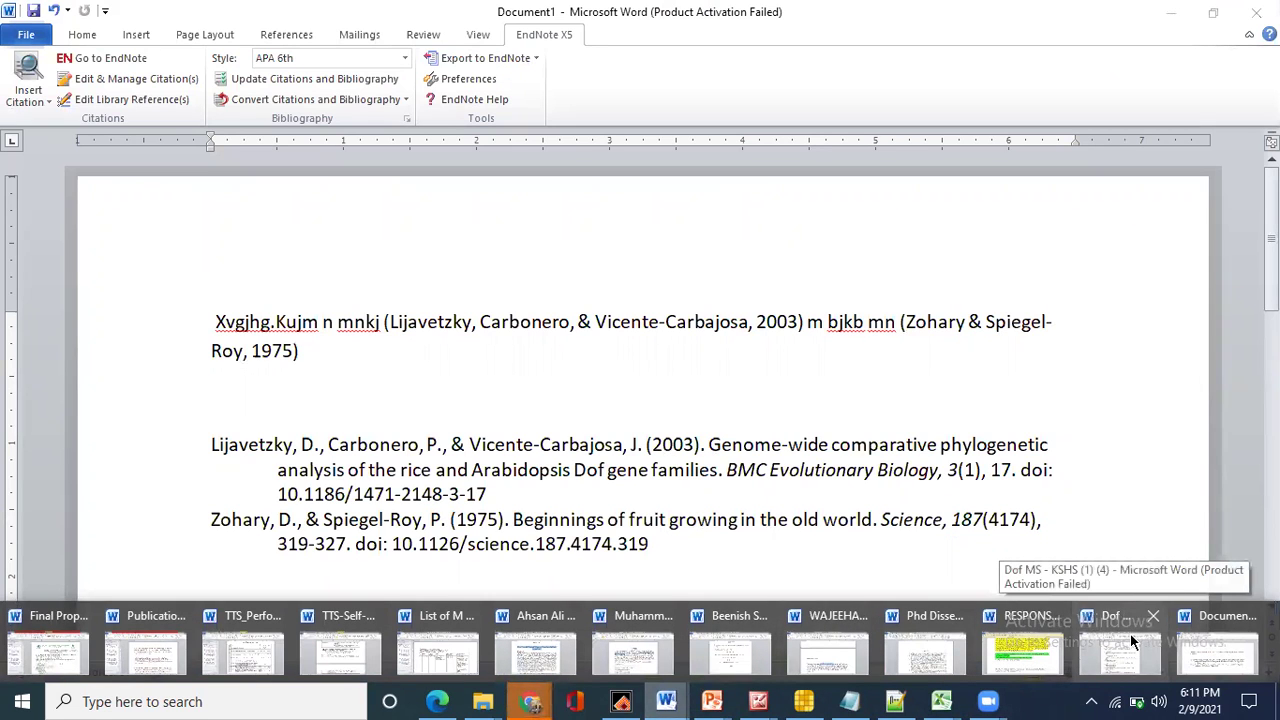
click(920, 655)
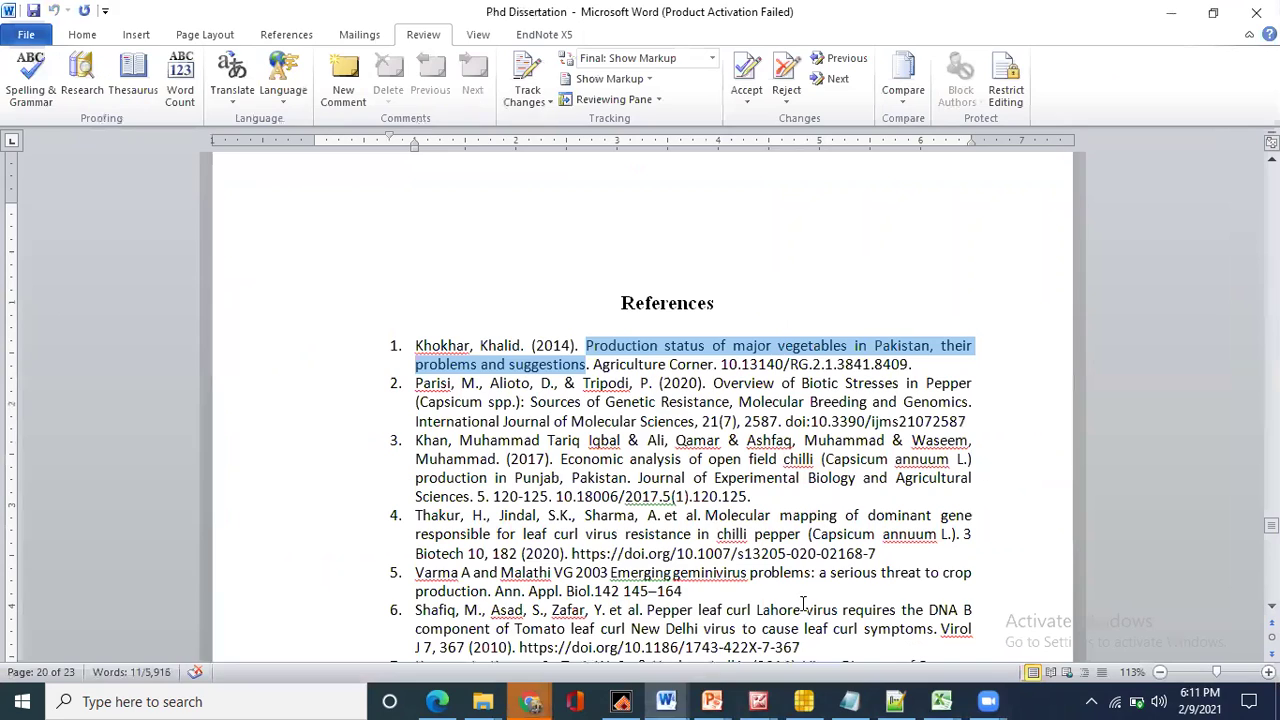
right_click(661, 360)
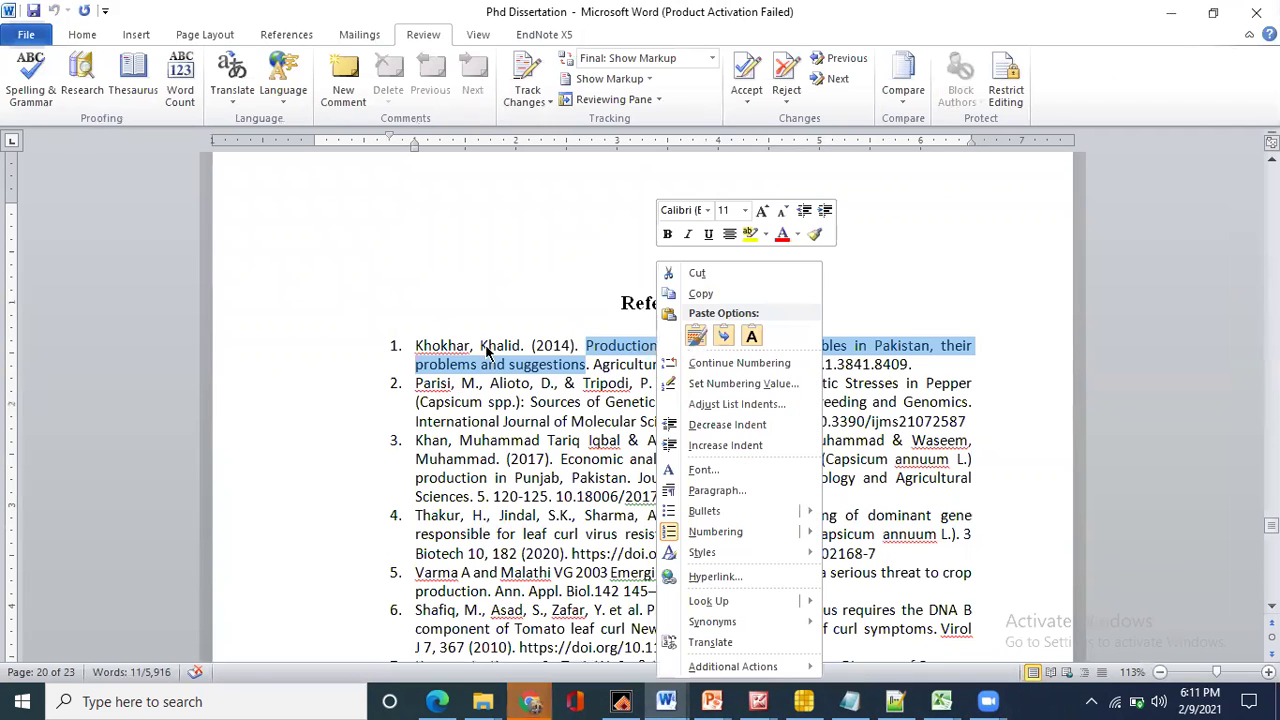
click(418, 345)
drag(418, 345, 945, 360)
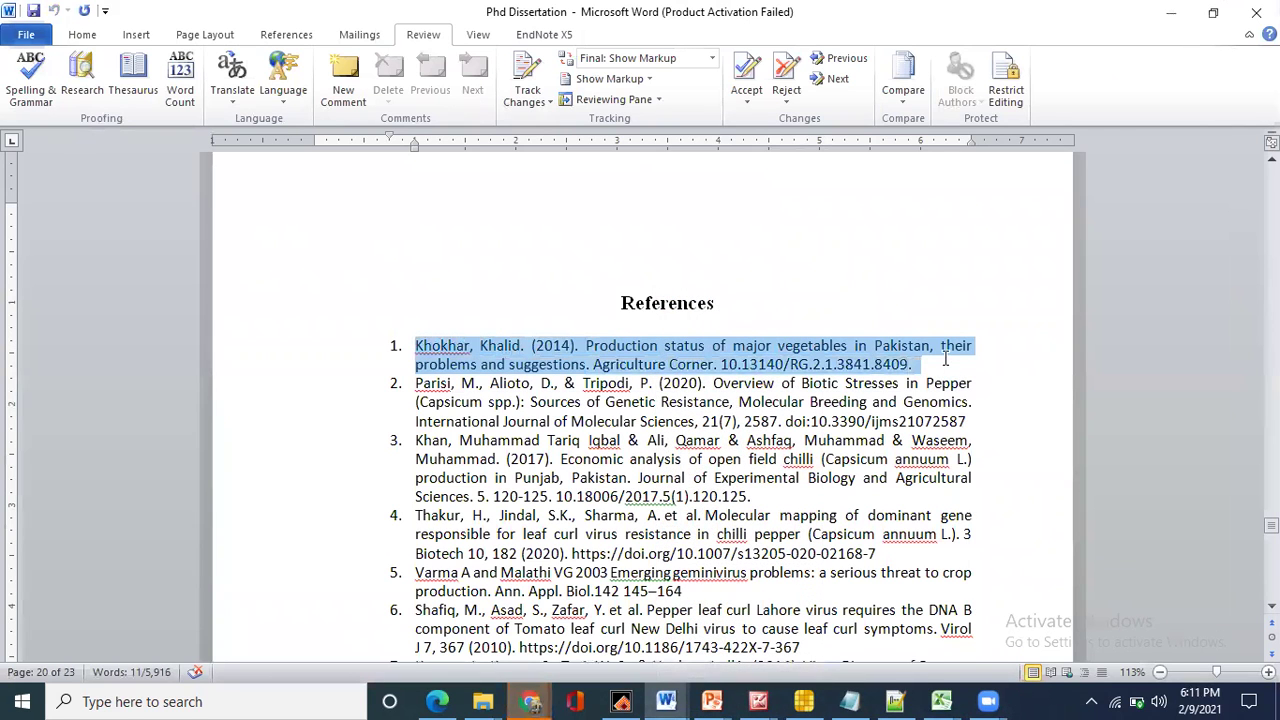
right_click(881, 365)
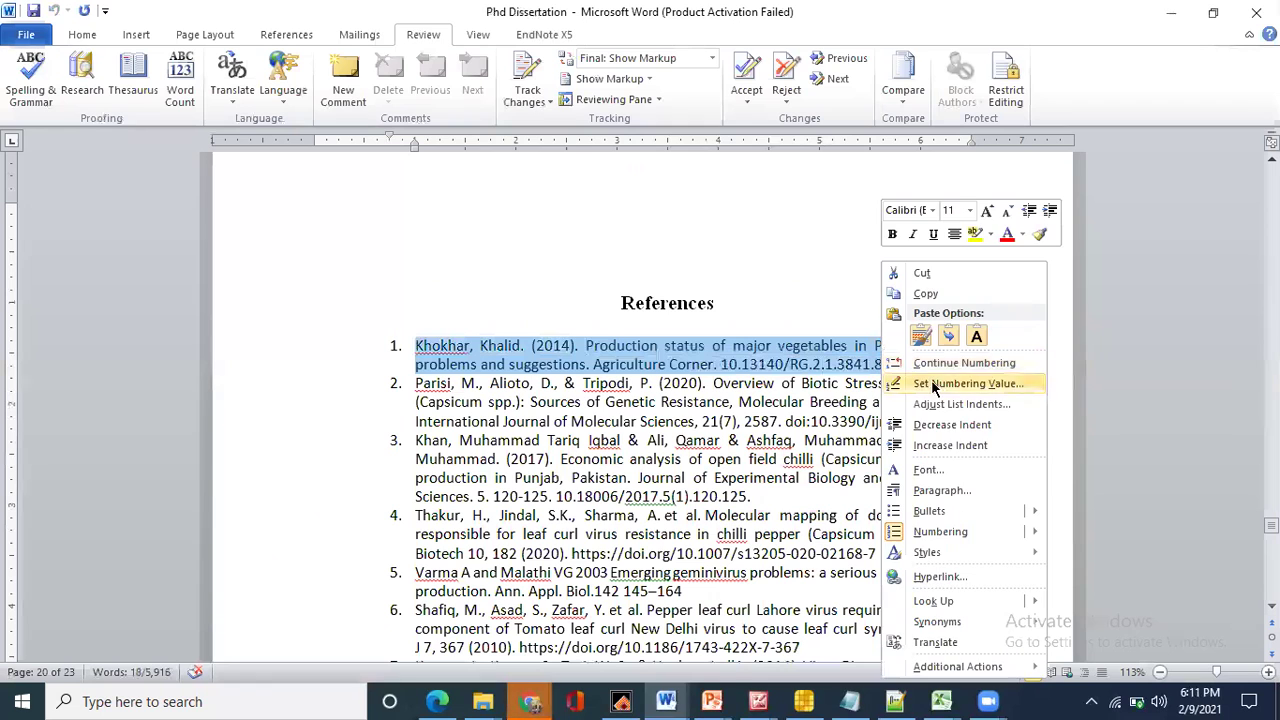
click(941, 294)
Step: In the local library, create a new reference and paste the copied citation into Author without its leading number
click(621, 701)
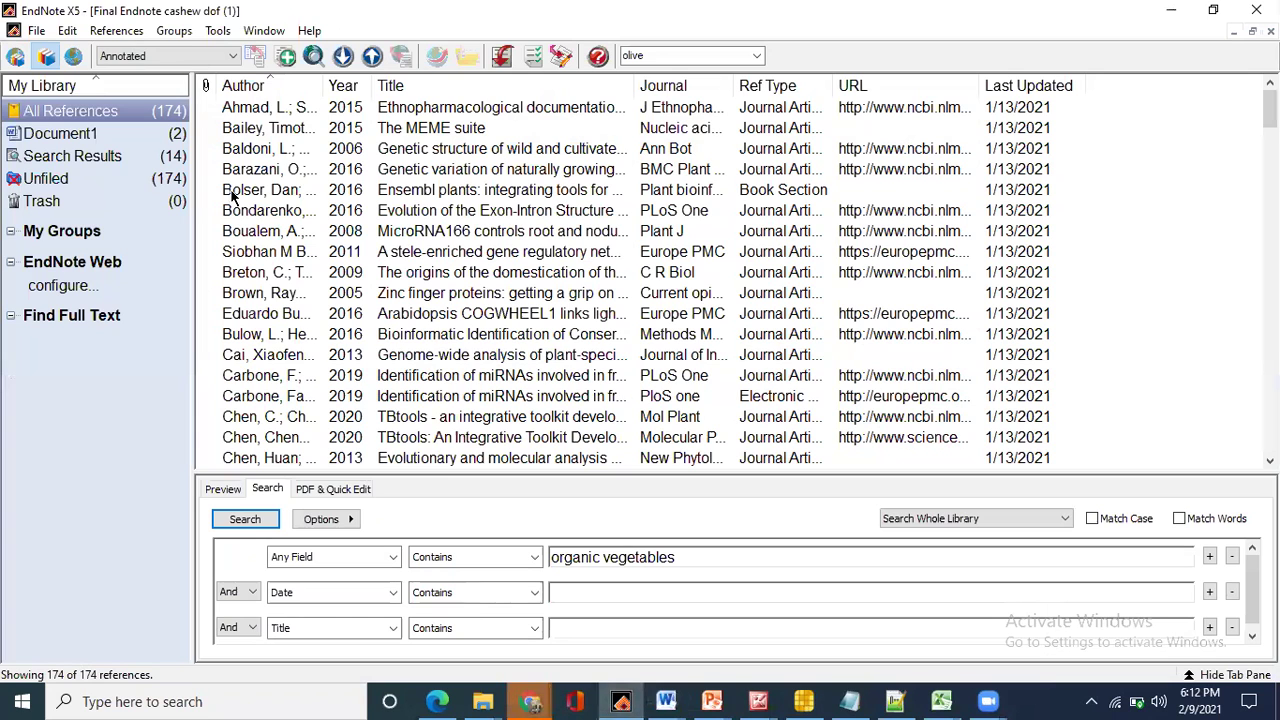
click(45, 58)
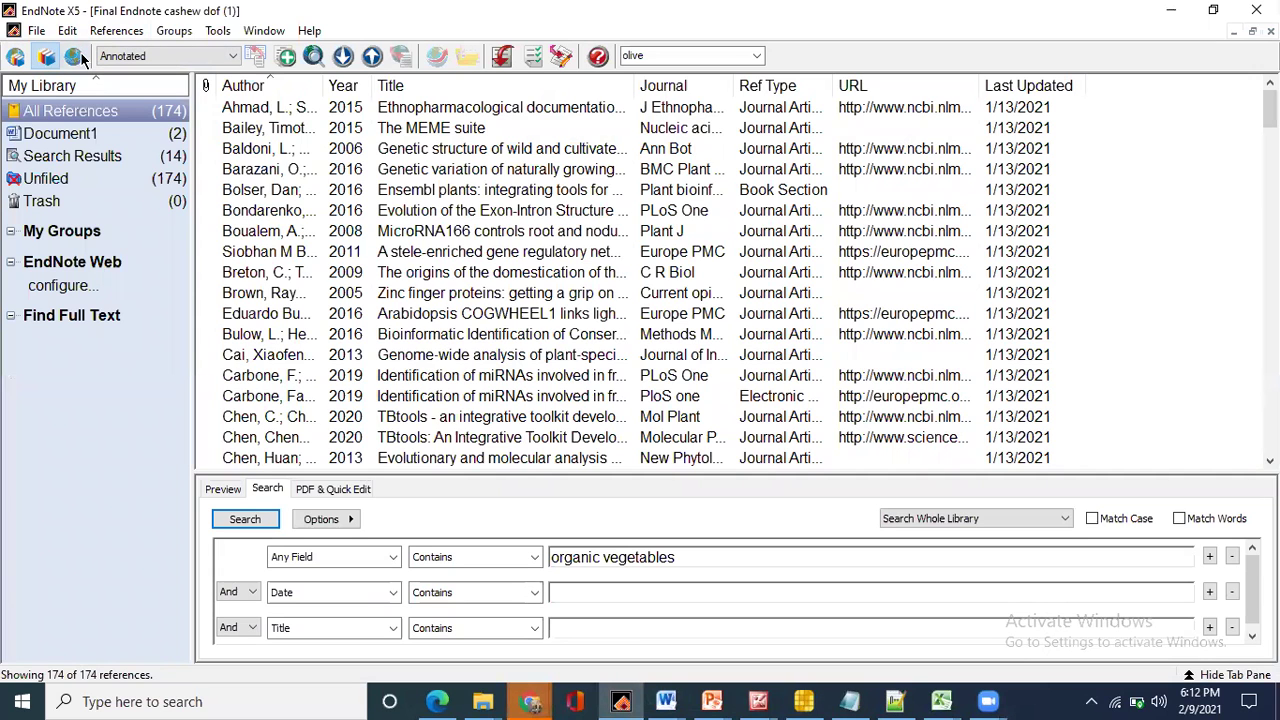
click(47, 60)
click(115, 31)
click(113, 56)
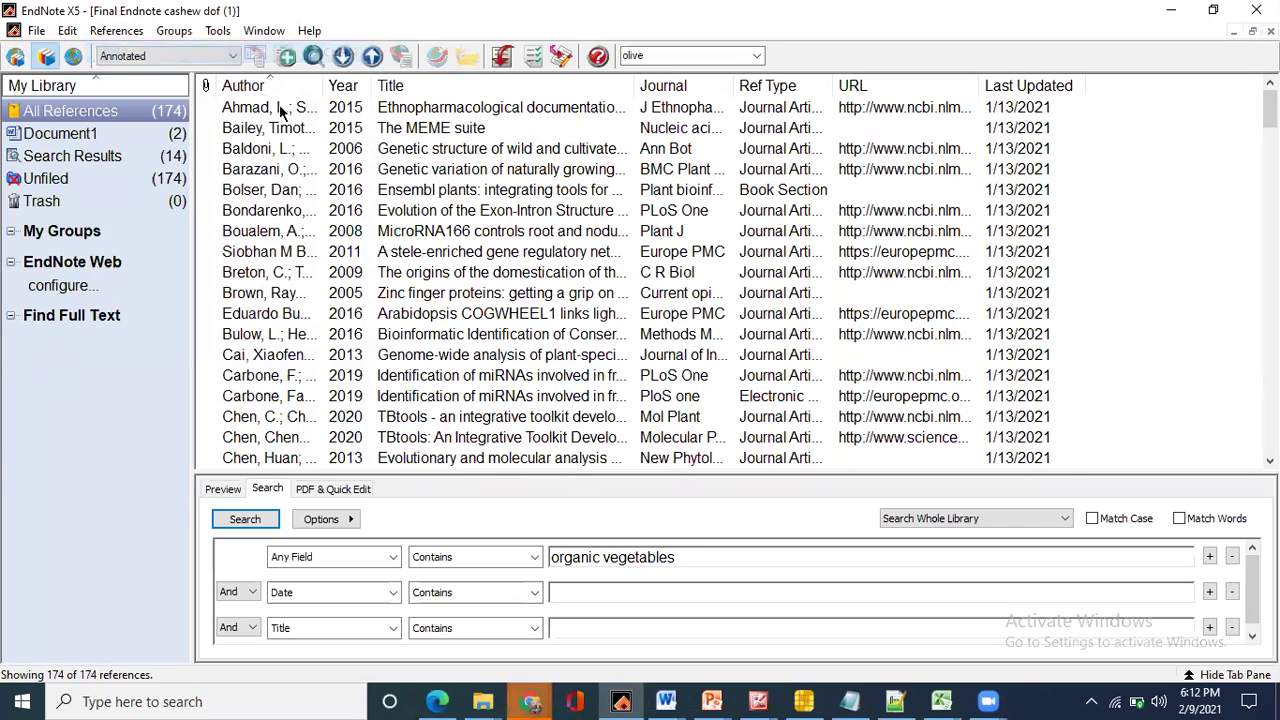
key(ctrl+v)
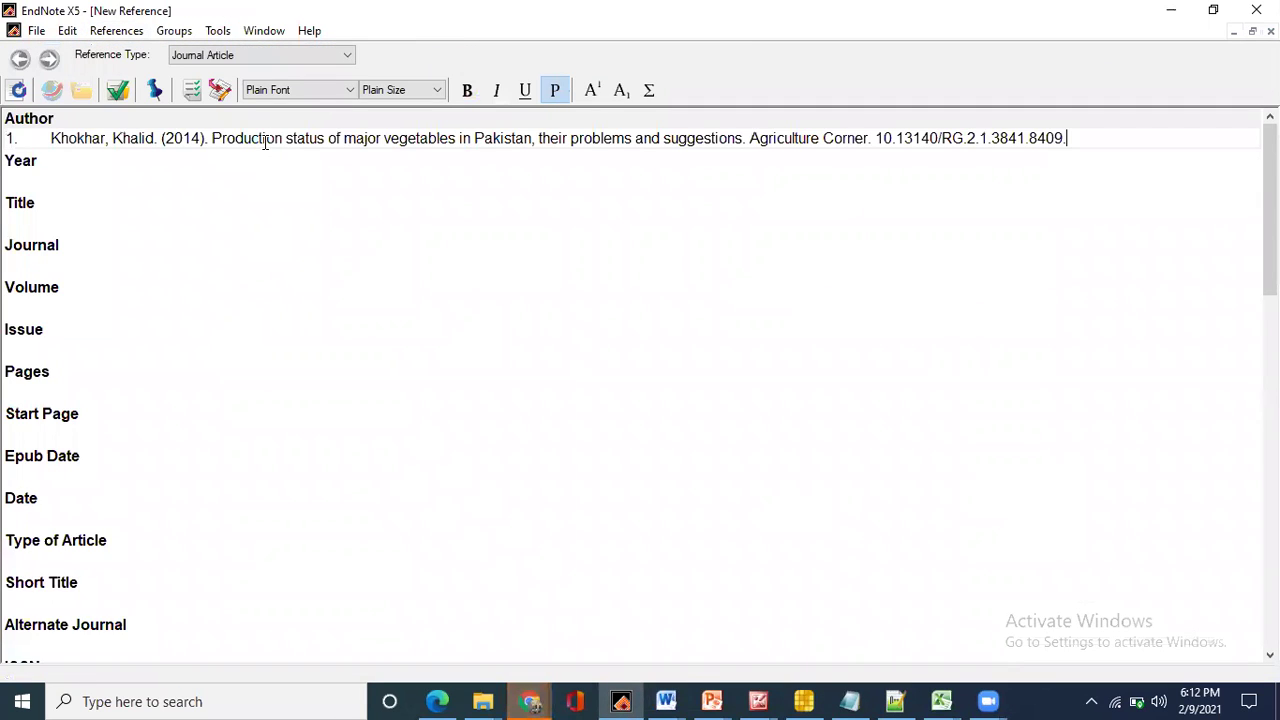
key(BackSpace)
key(BackSpace)
key(BackSpace)
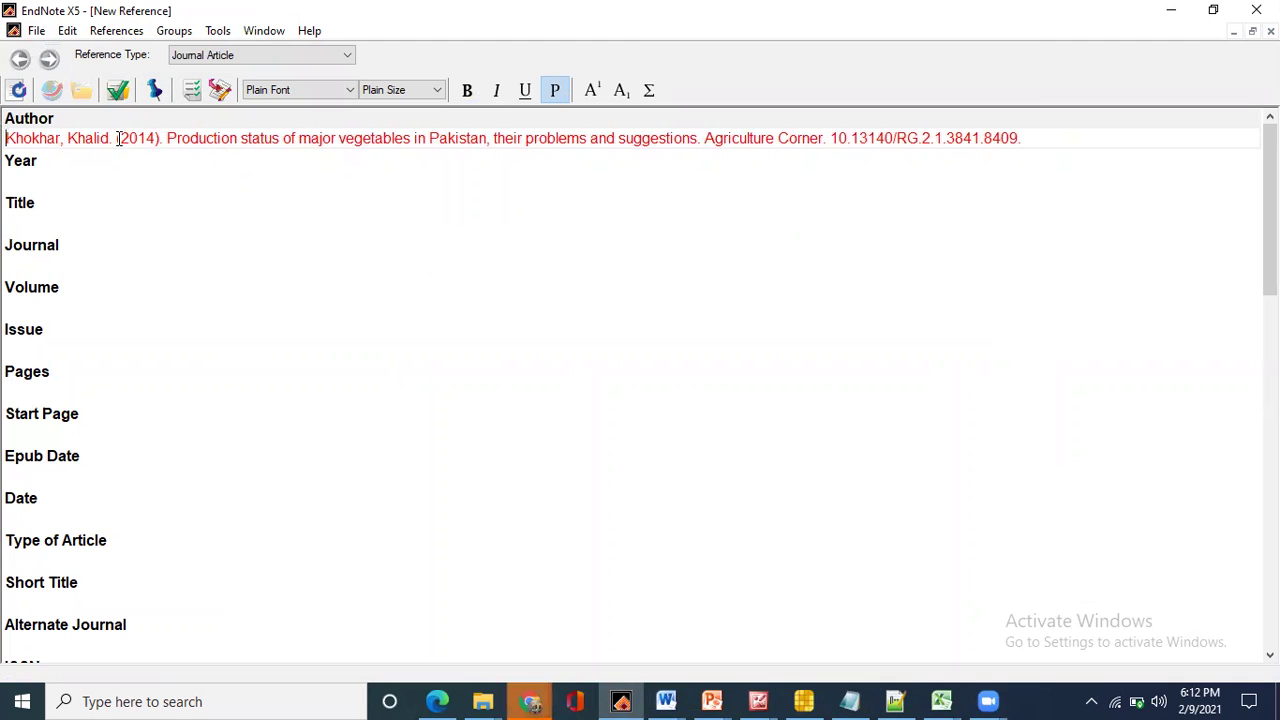
drag(111, 138, 1058, 144)
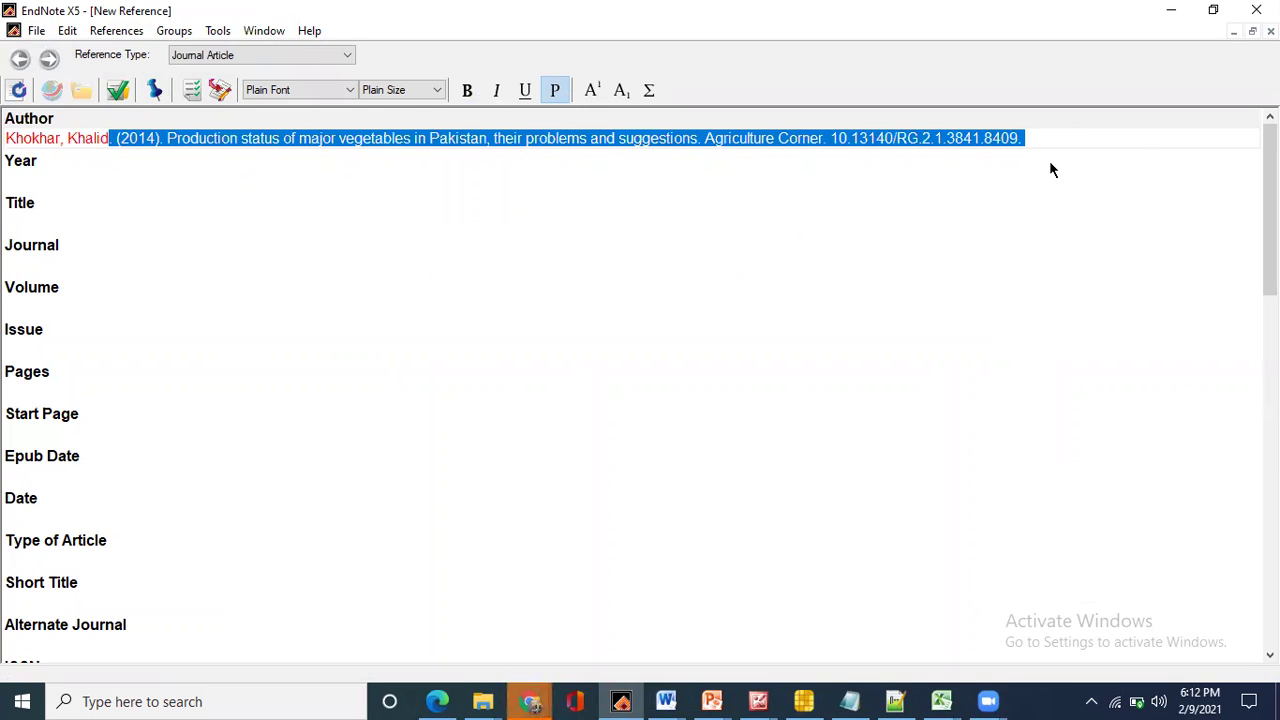
Step: Trim Author to the author's name and paste the remaining citation into Year, trimmed to 2014
key(Delete)
click(21, 171)
key(ctrl+v)
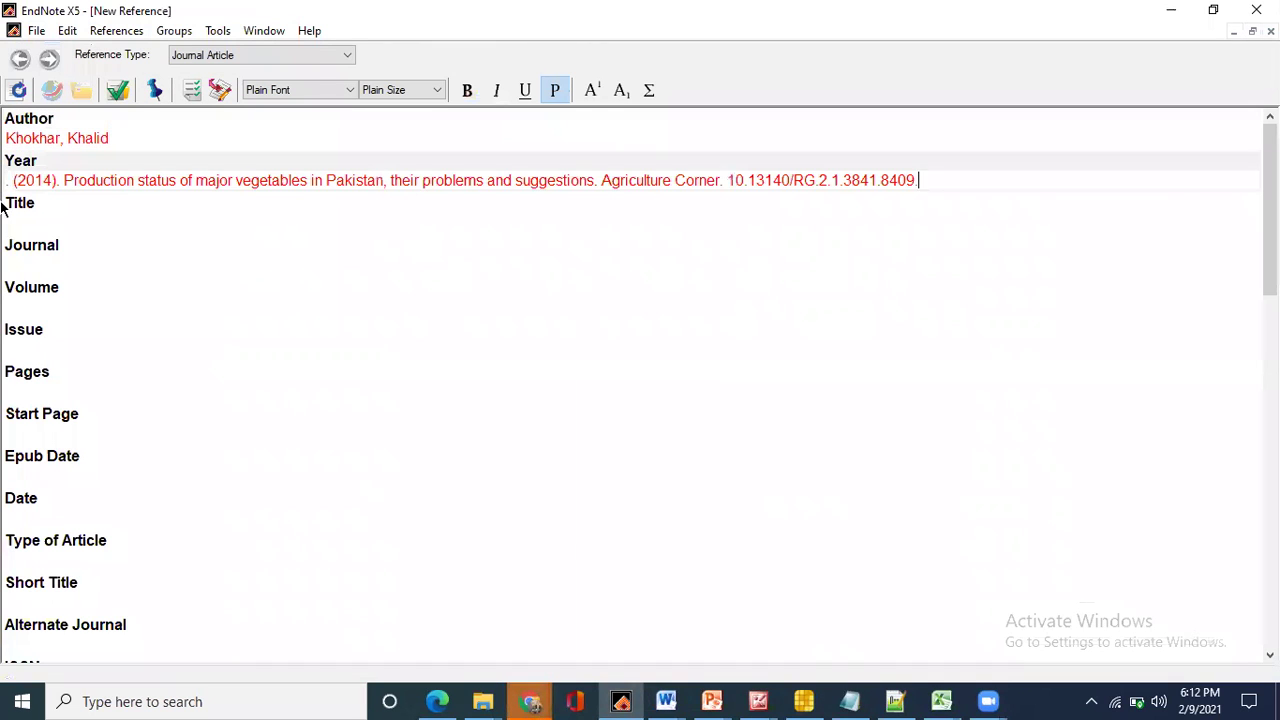
click(13, 177)
key(Delete)
key(Delete)
key(Delete)
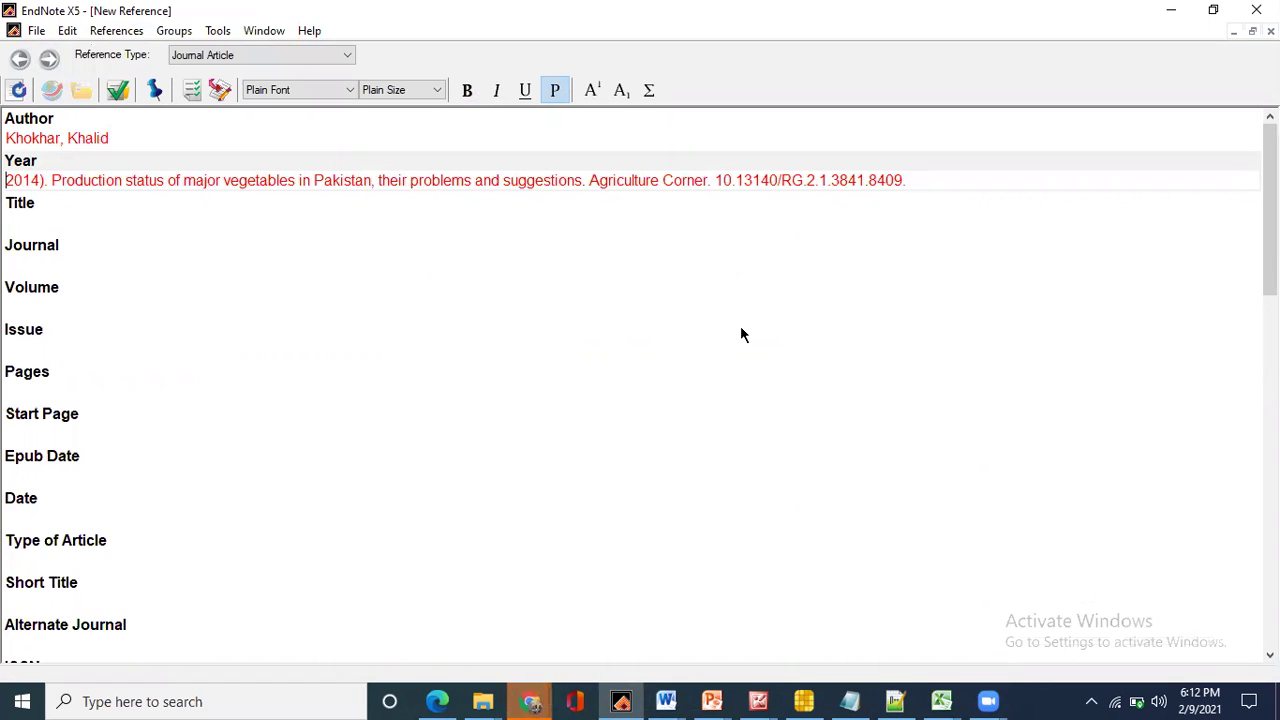
click(51, 180)
key(BackSpace)
key(BackSpace)
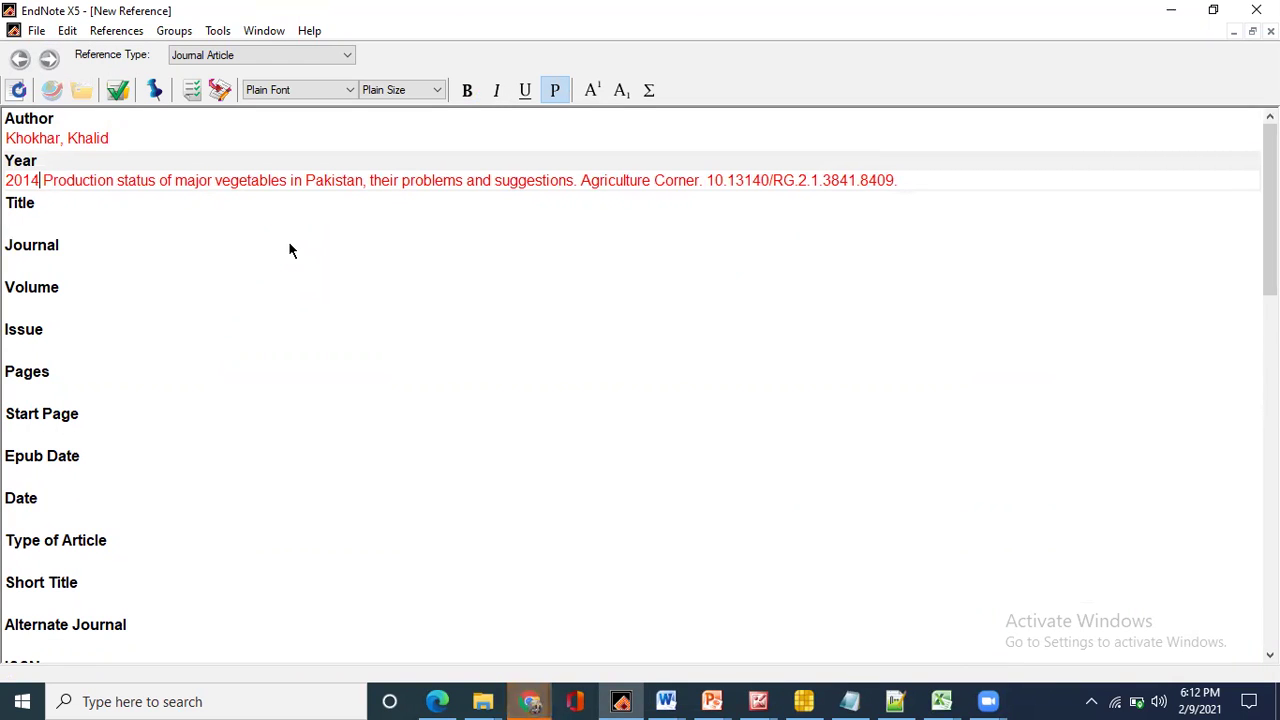
drag(40, 180, 47, 180)
double_click(47, 178)
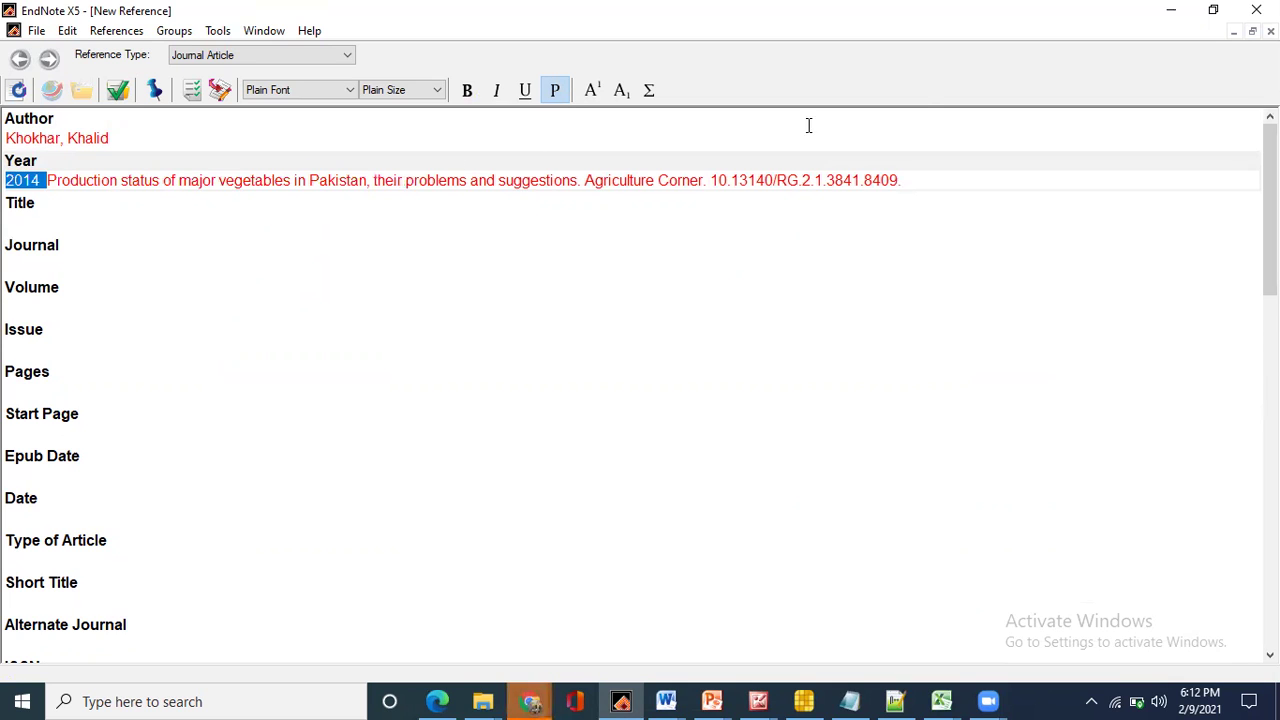
Step: Move the paper title and details out of Year into the Title field
shift+click(904, 180)
right_click(858, 186)
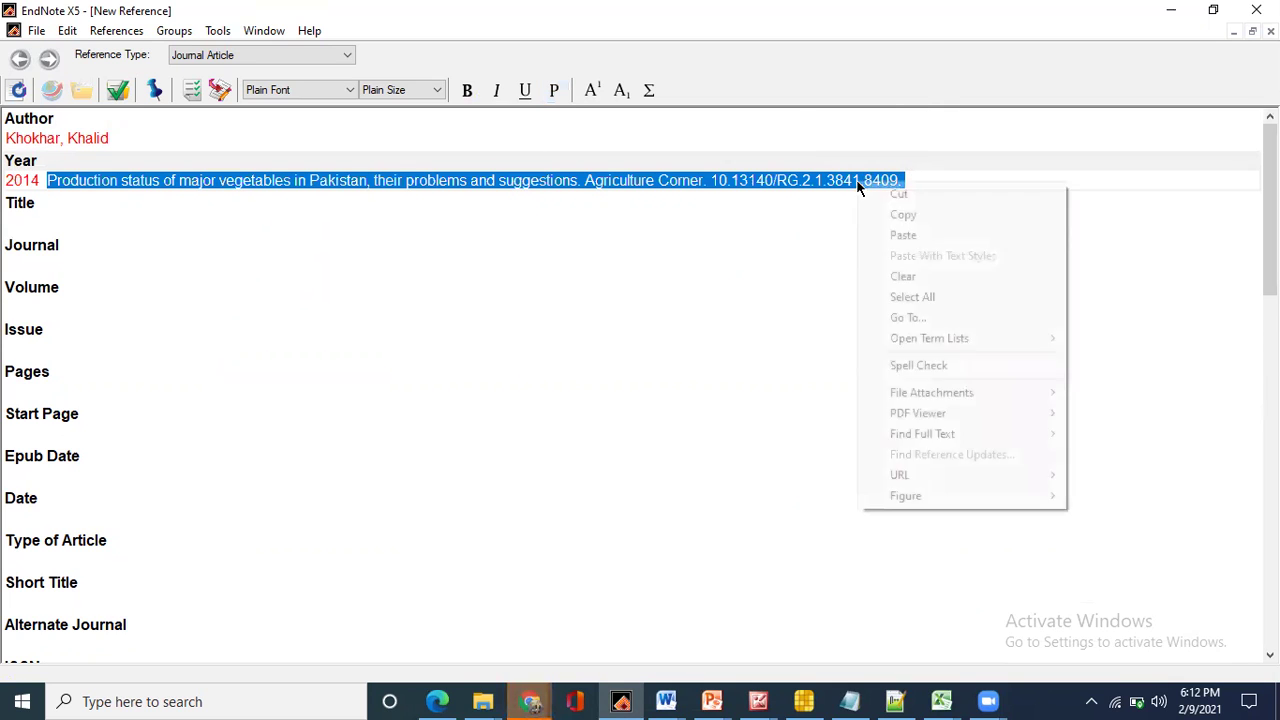
click(896, 193)
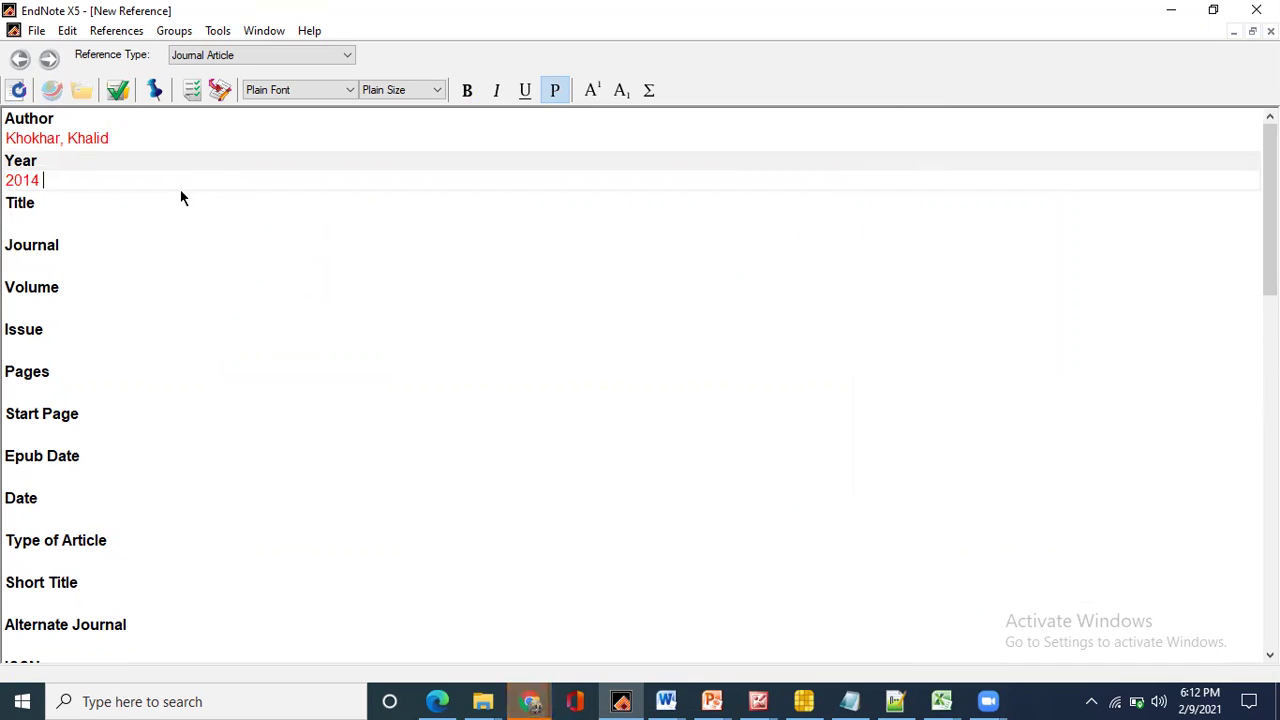
right_click(58, 222)
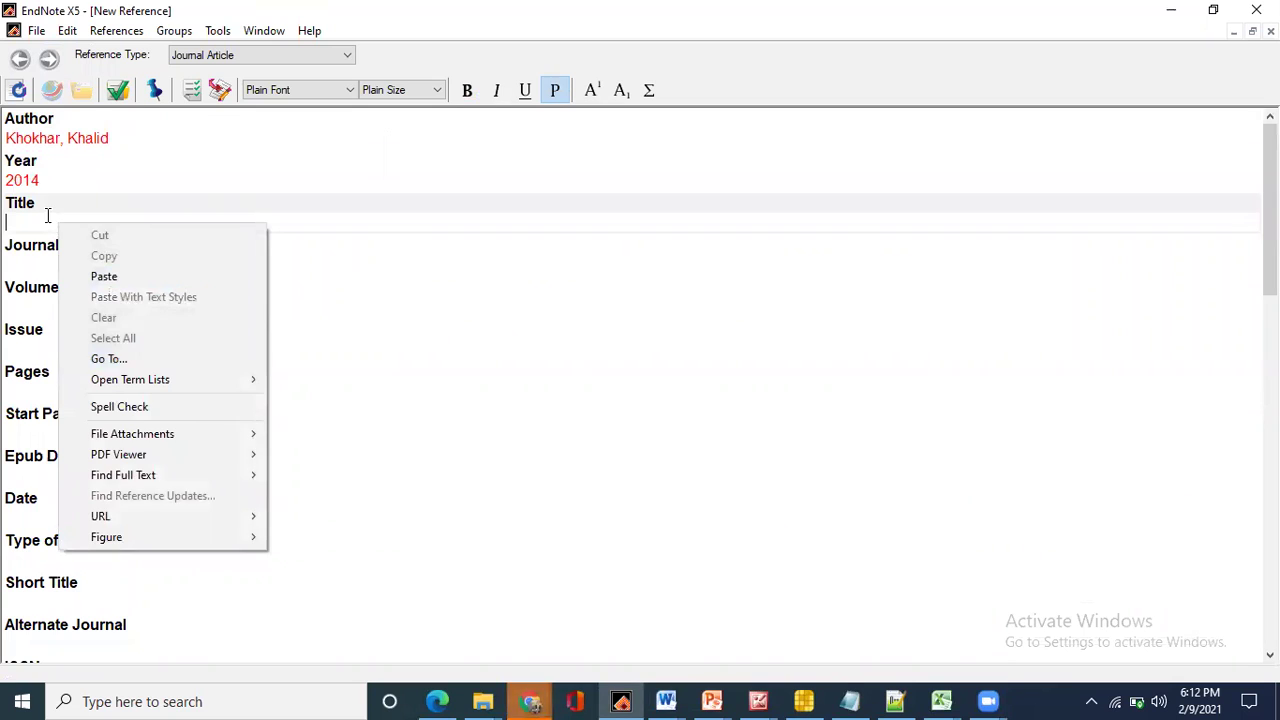
click(47, 215)
right_click(47, 220)
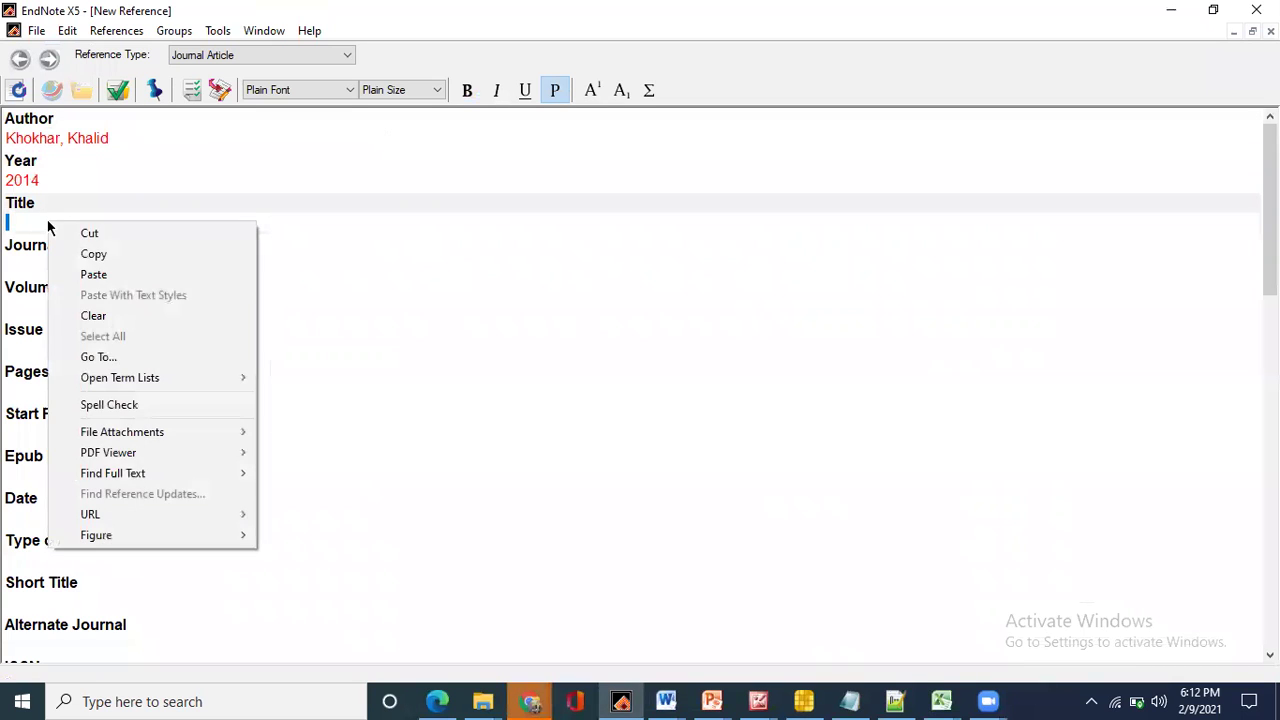
click(100, 276)
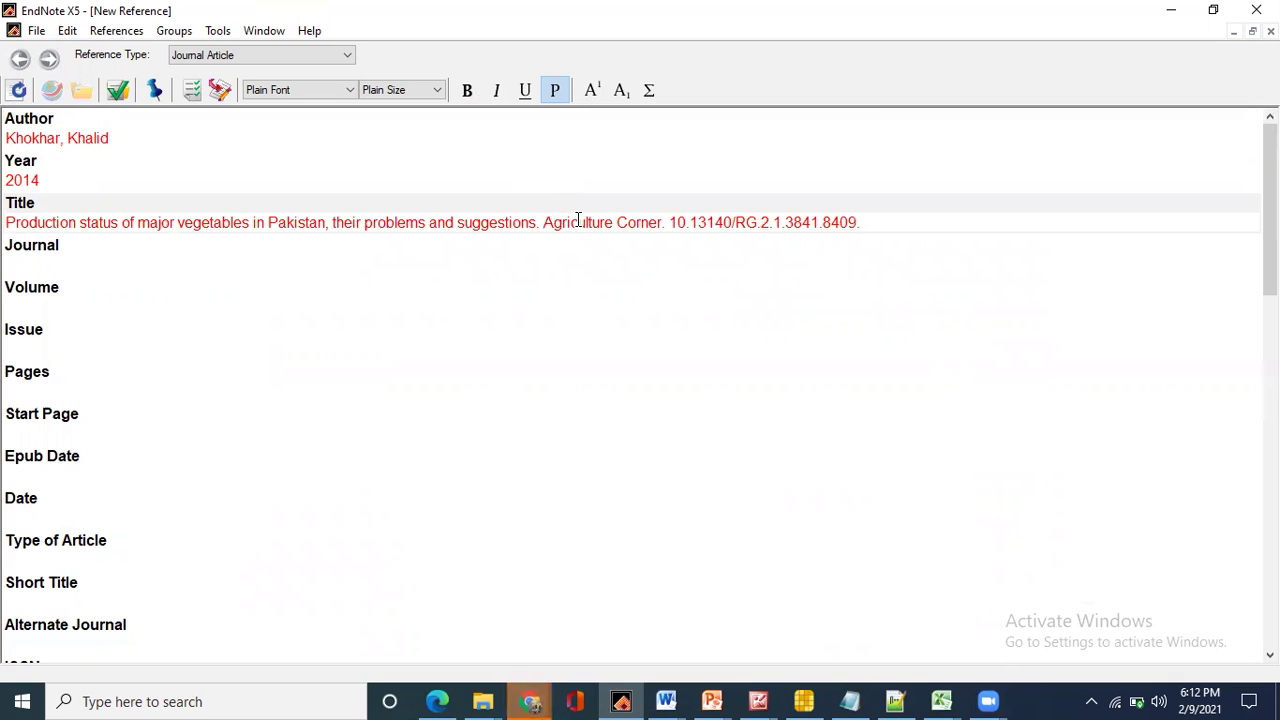
Step: Move Agriculture Corner into the Journal field and the DOI into the Pages field
drag(546, 222, 663, 226)
drag(406, 255, 60, 279)
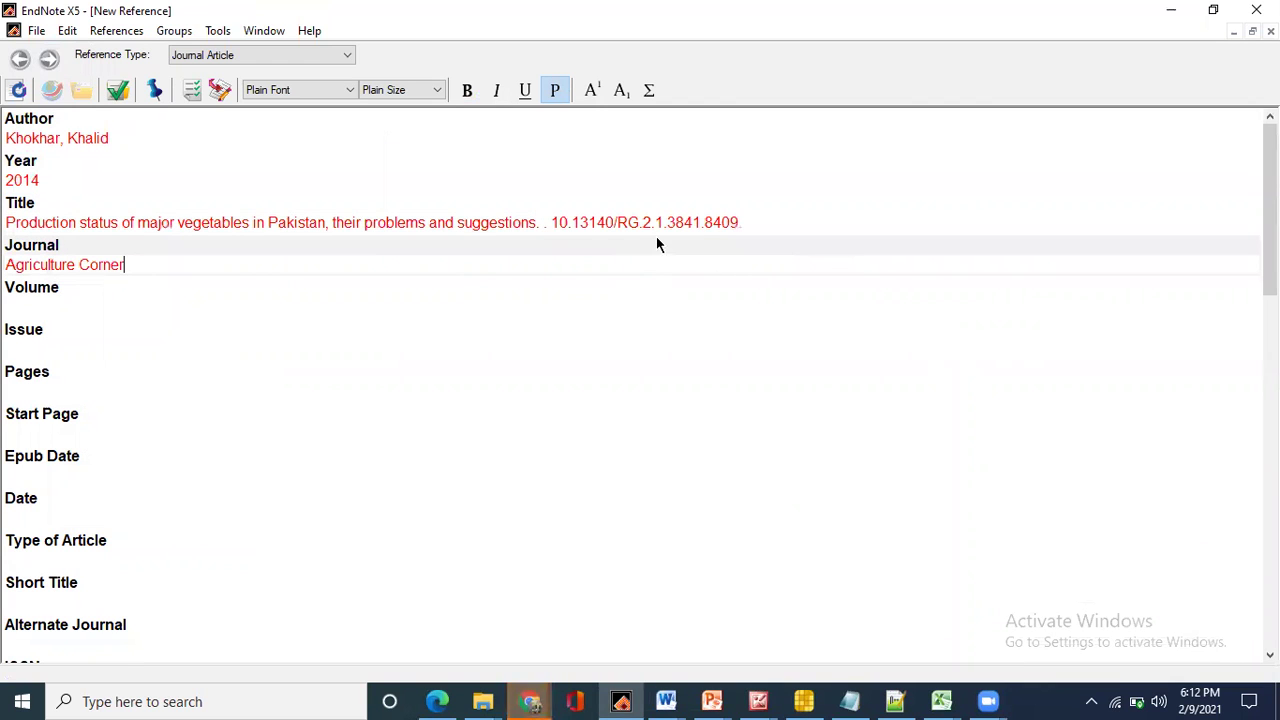
drag(549, 222, 831, 225)
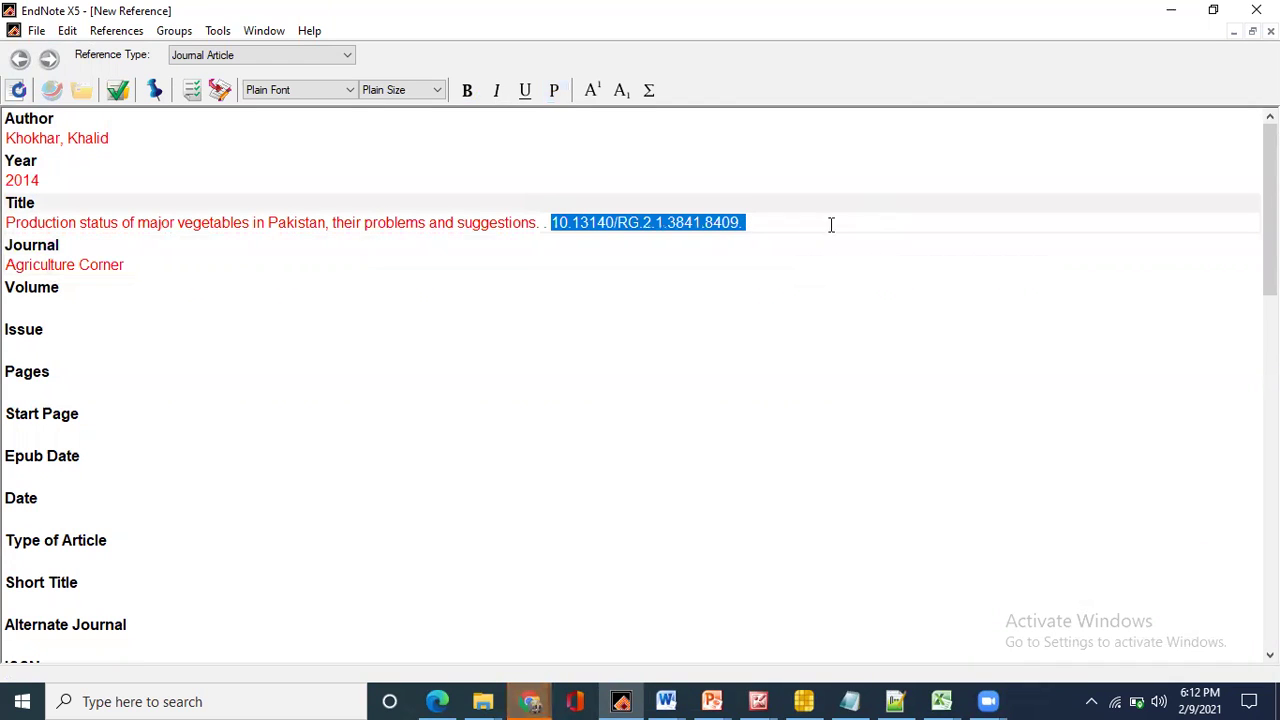
right_click(706, 232)
click(748, 241)
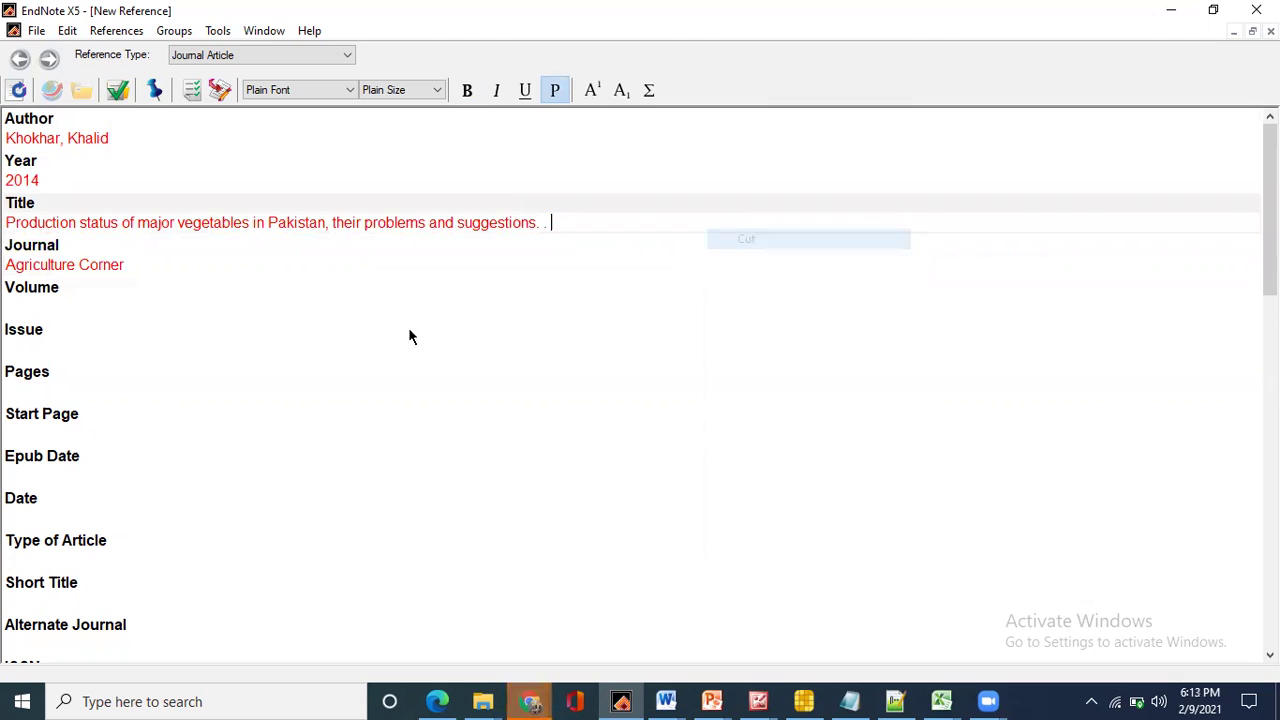
click(42, 393)
right_click(42, 393)
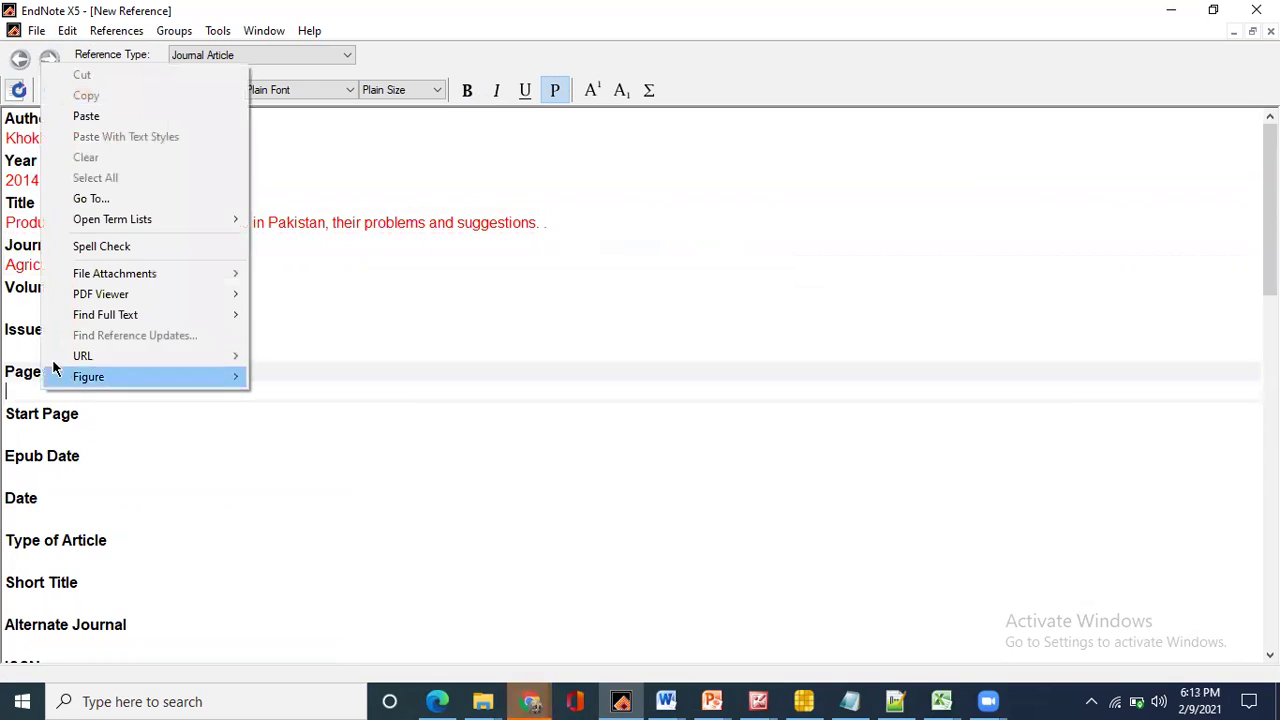
click(114, 118)
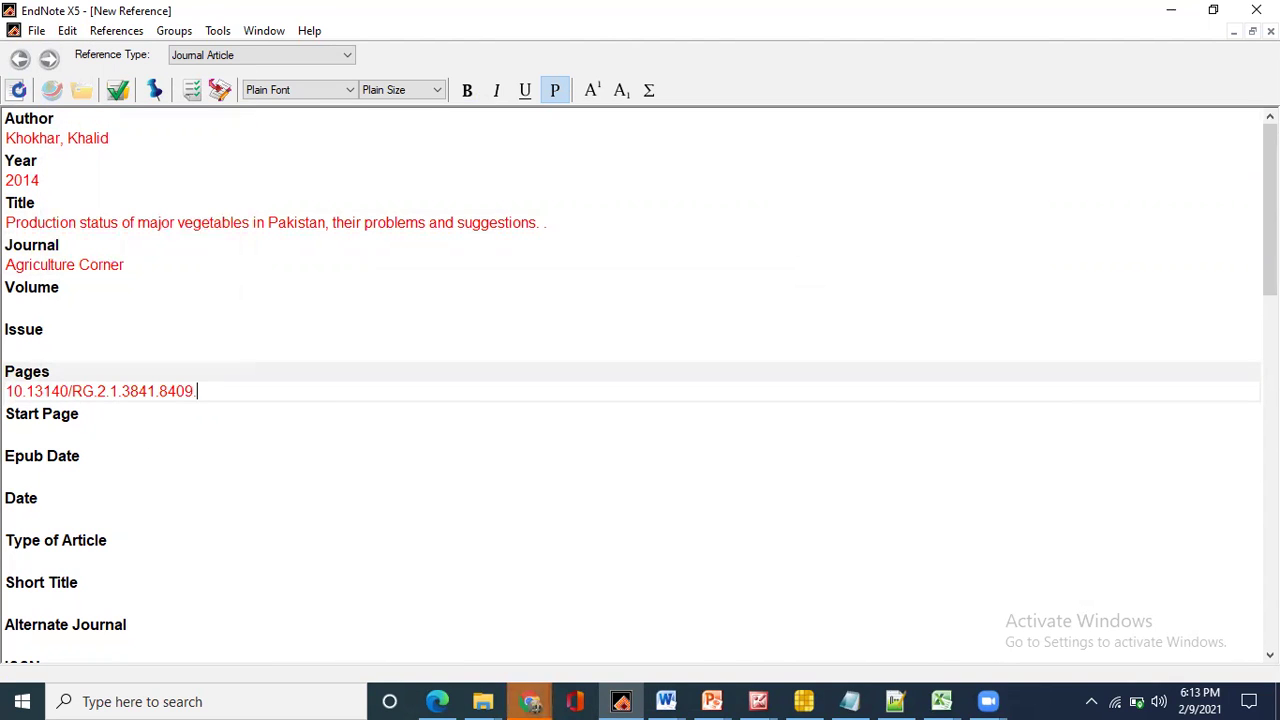
Step: Save the new reference, copy it as a formatted citation, and return to the dissertation in Word
key(ctrl+w)
click(549, 400)
right_click(290, 465)
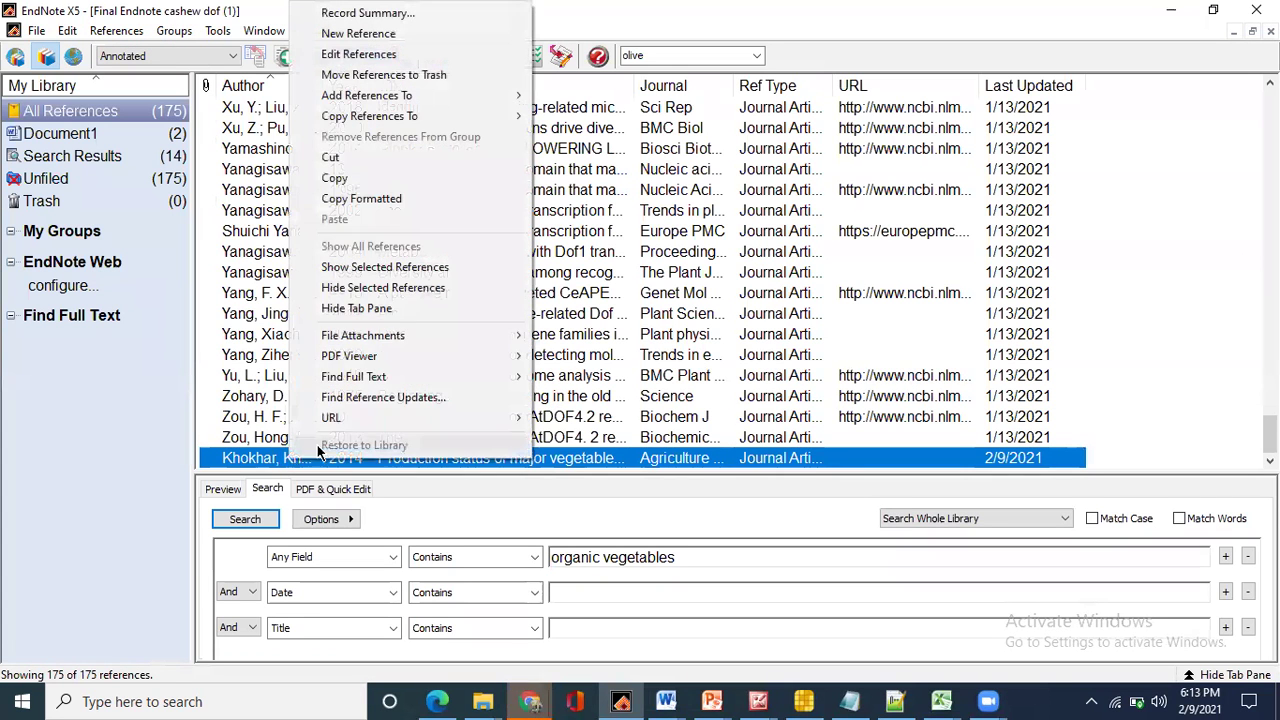
click(350, 194)
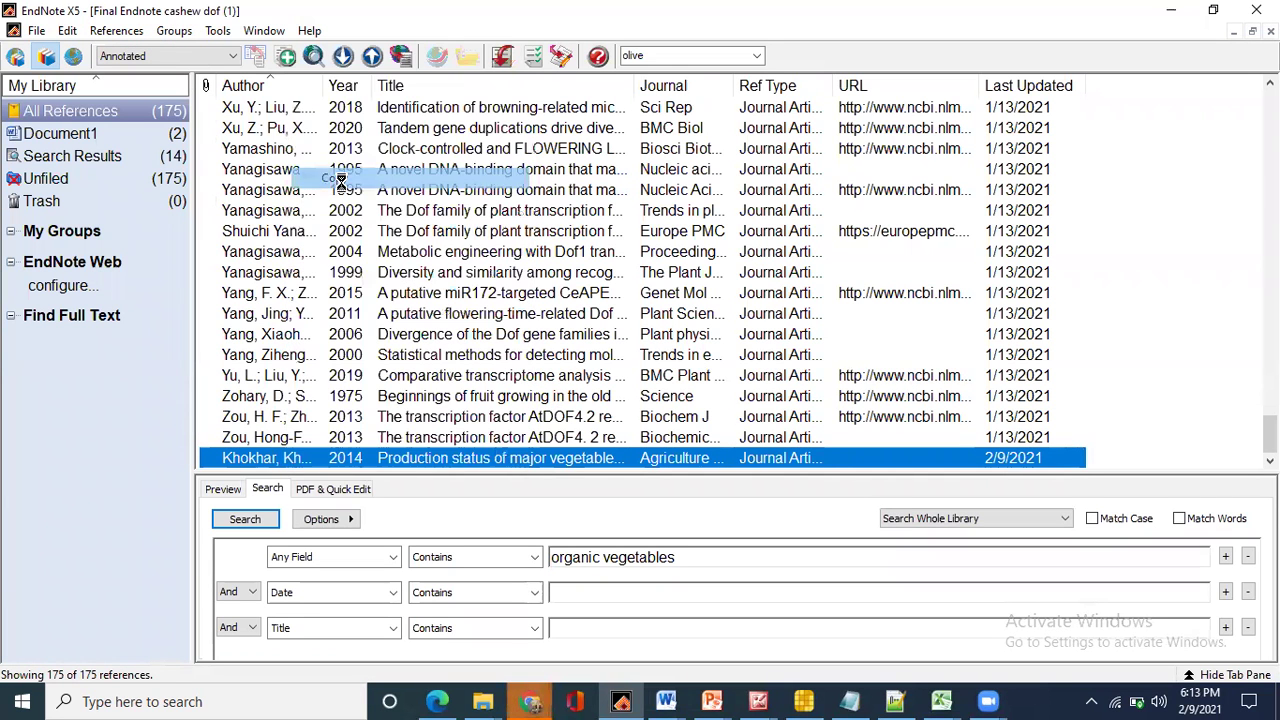
click(1166, 14)
drag(1271, 525, 1271, 197)
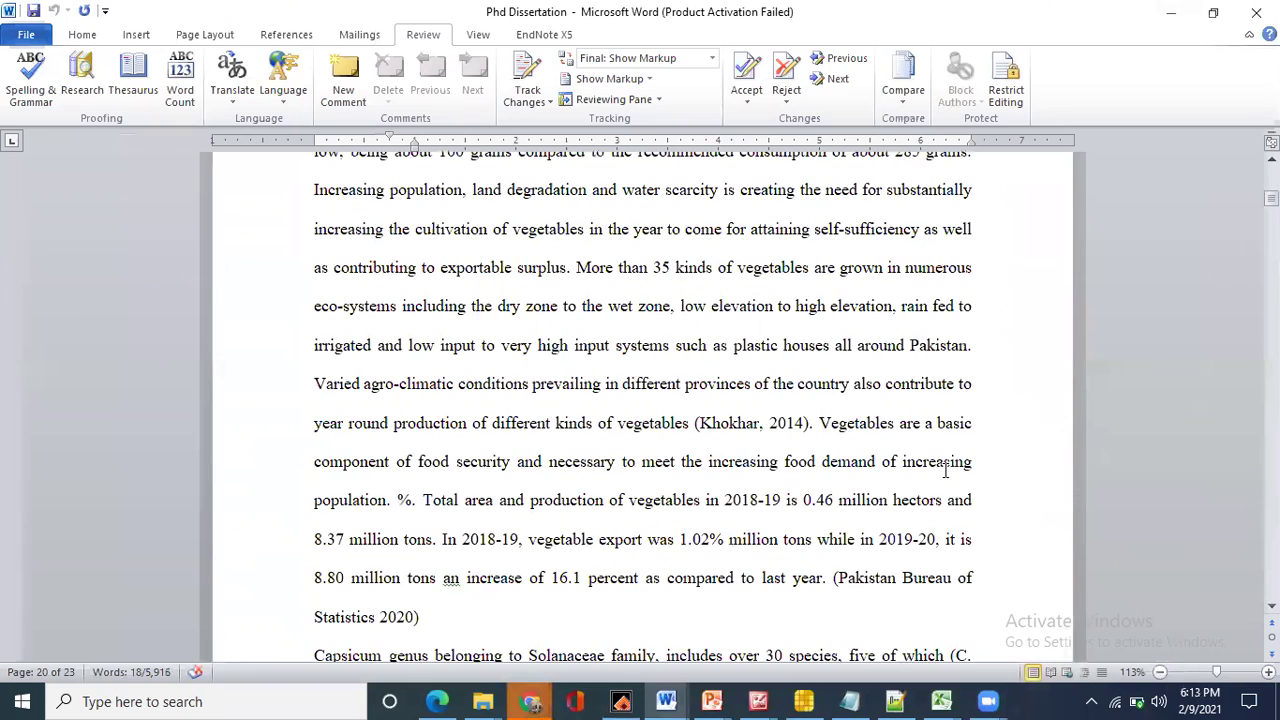
Step: Replace the selected 2014 vegetable production citation with the pasted EndNote citation
drag(696, 423, 812, 423)
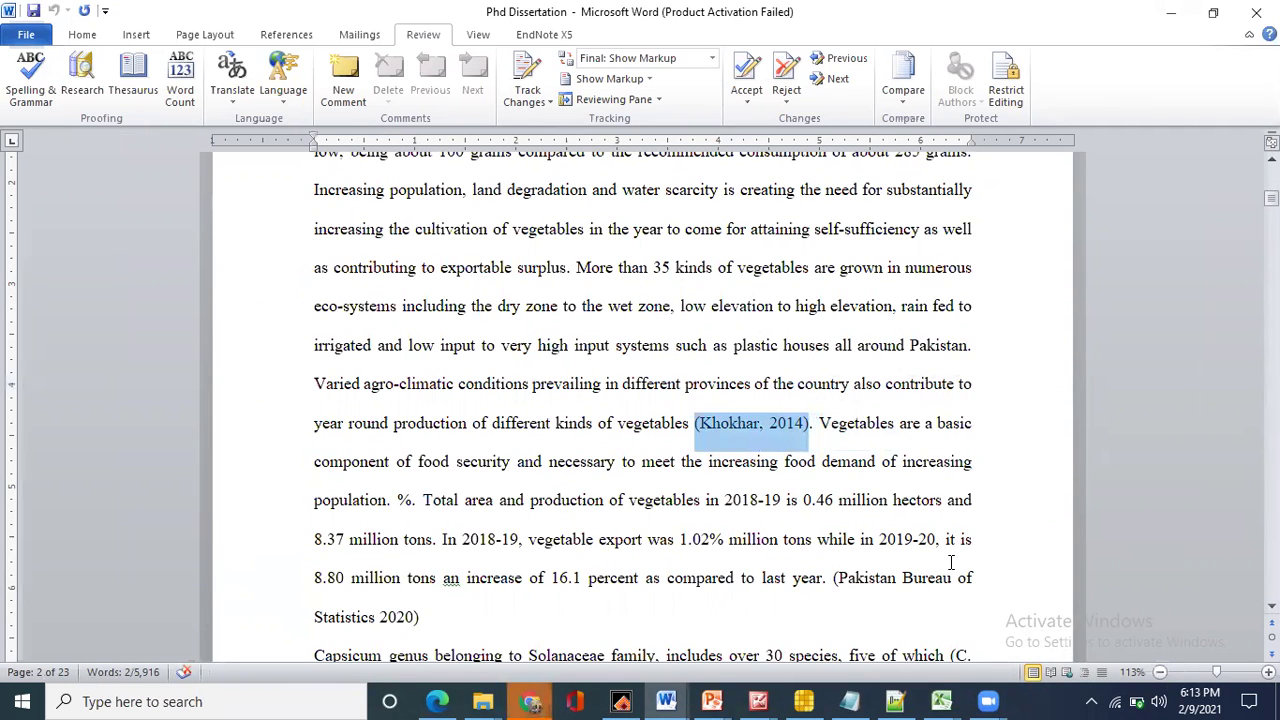
key(ctrl+v)
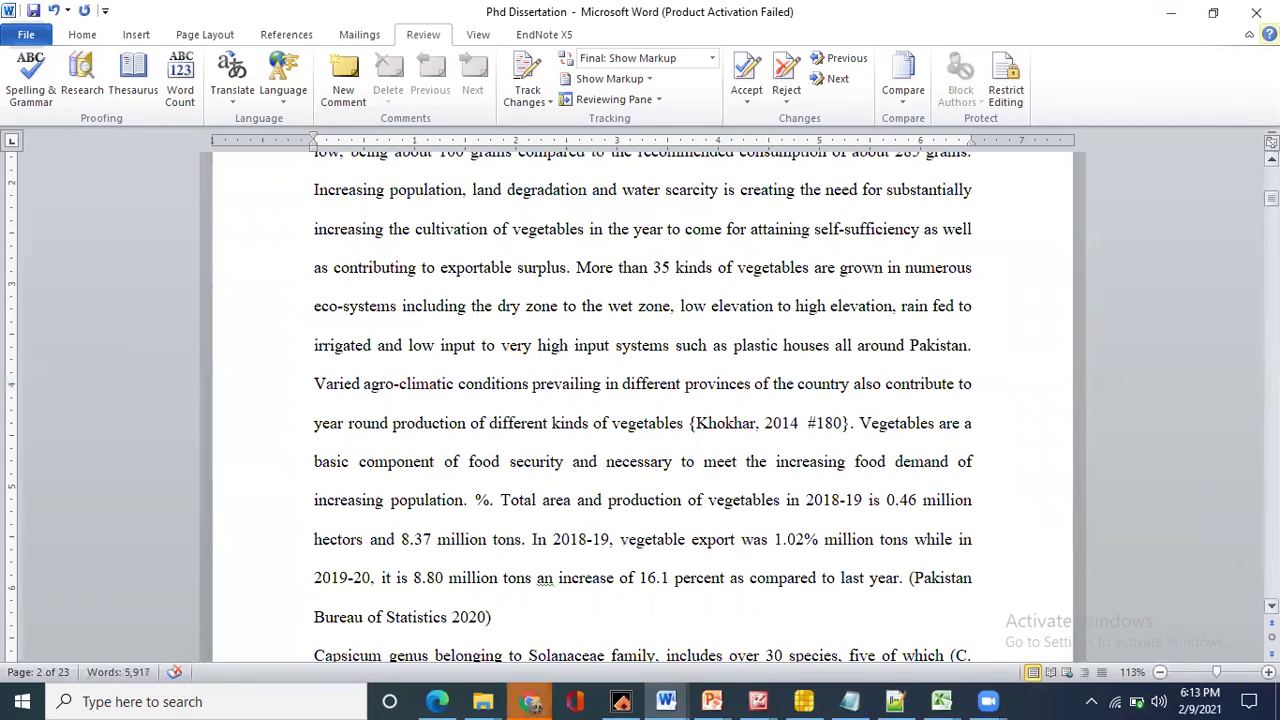
scroll(640, 400, up, 2)
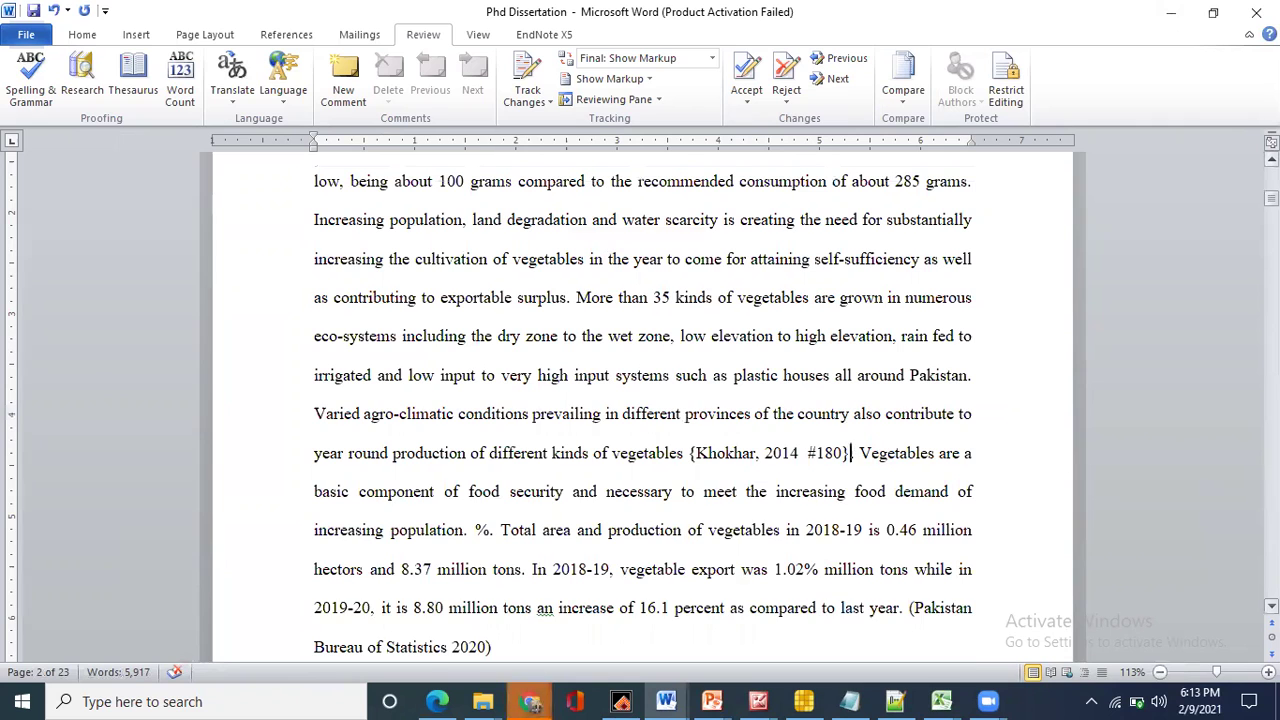
scroll(640, 400, up, 2)
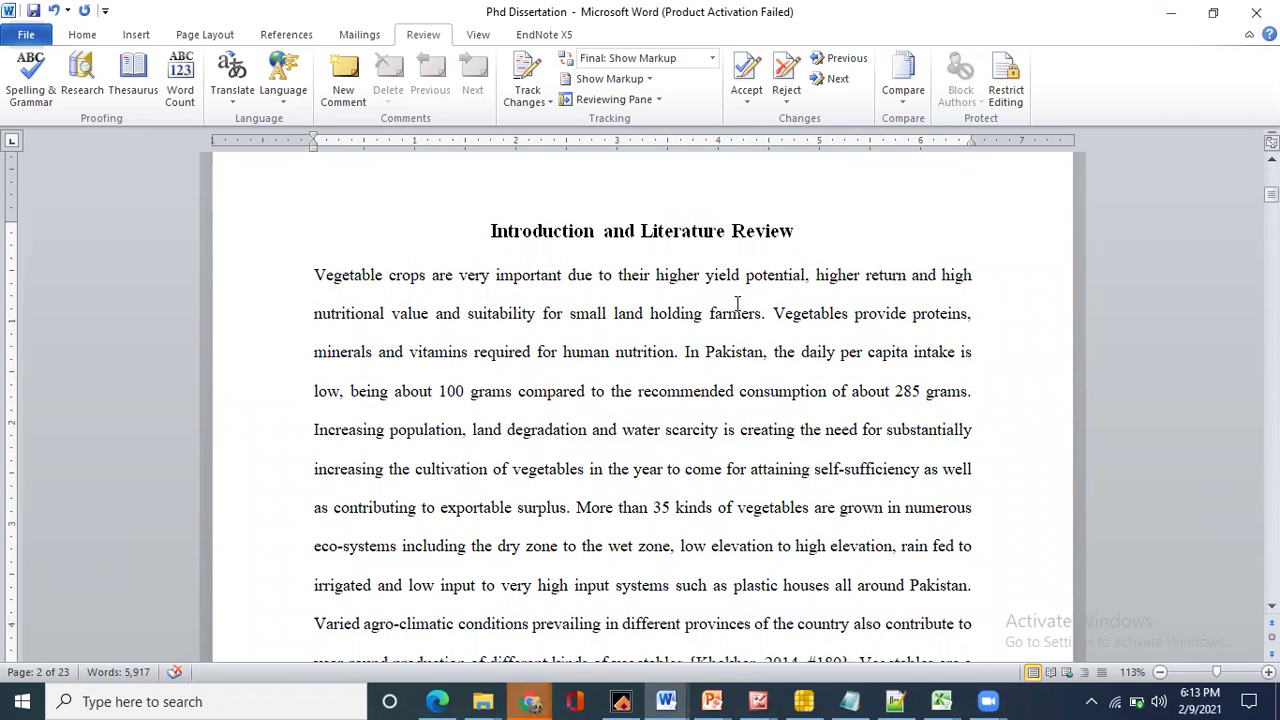
Step: Copy the word 'Vegetable' from the paragraph start and return to the EndNote library
drag(314, 275, 383, 270)
right_click(344, 285)
click(380, 309)
click(621, 701)
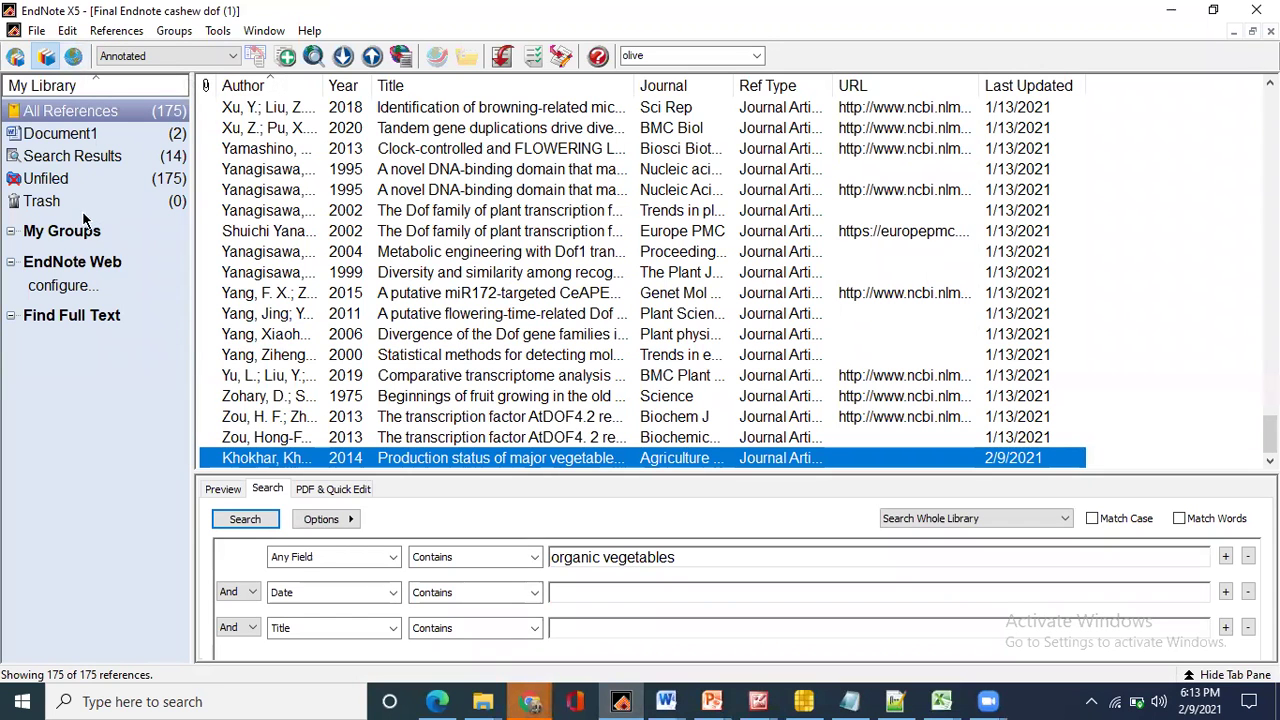
Step: Search PubMed online for 'Vegetable nutrition', cancelling retrieval of all 20646 results
click(73, 58)
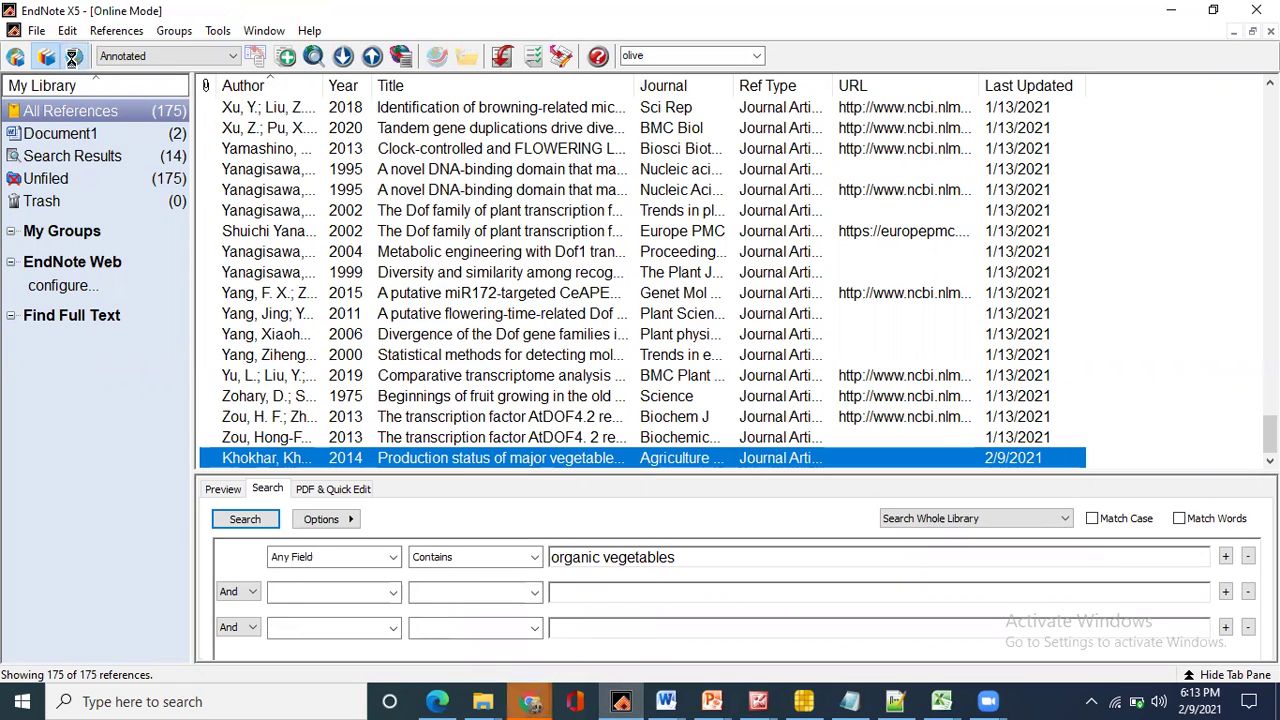
click(73, 253)
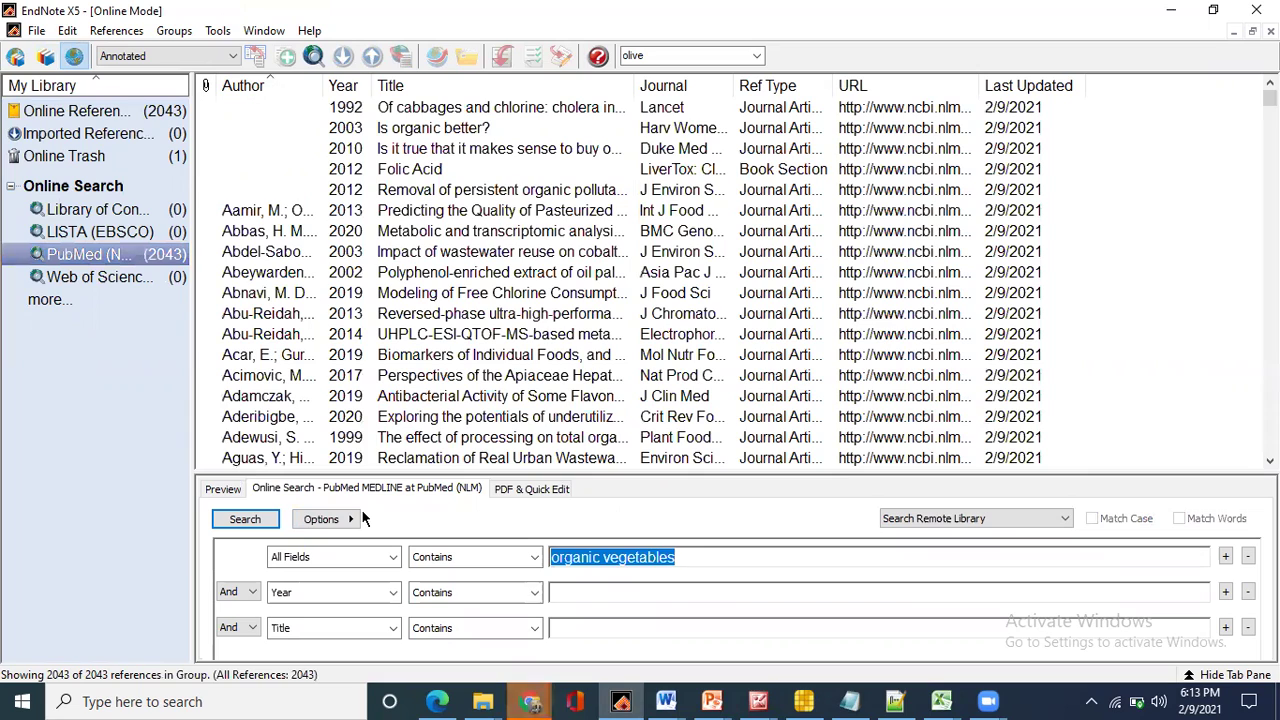
key(ctrl+v)
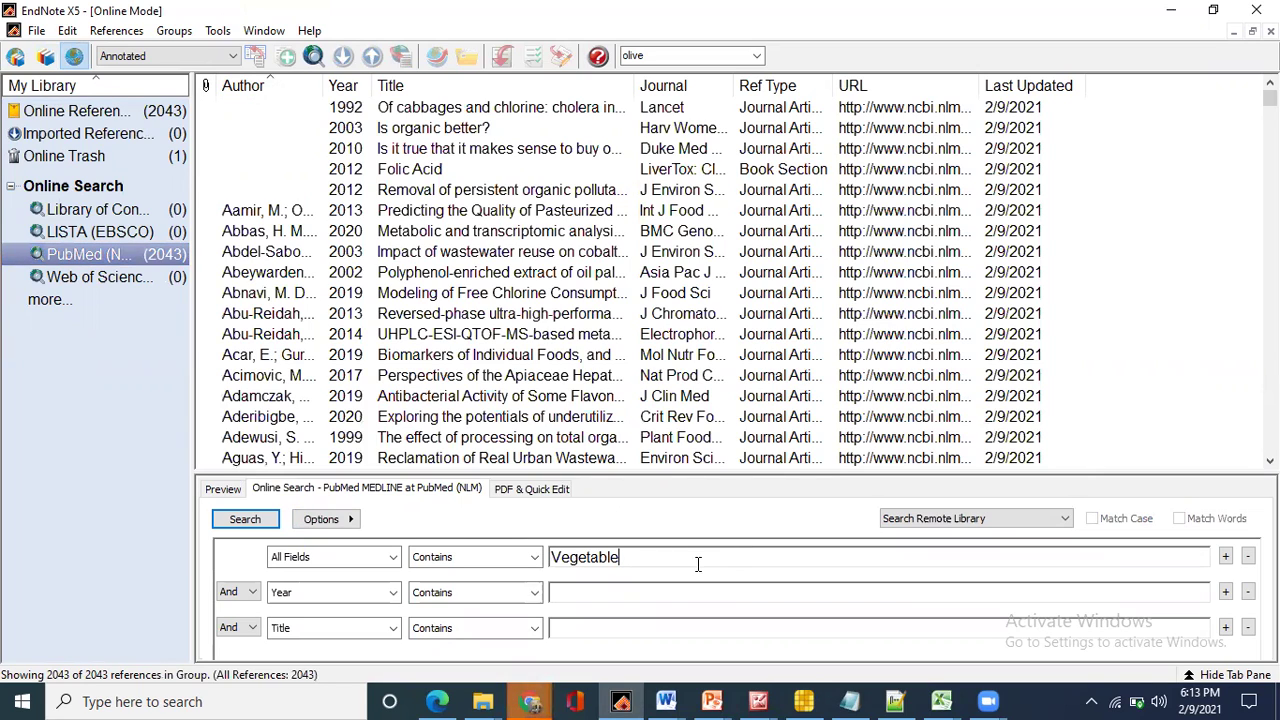
text(nutrition)
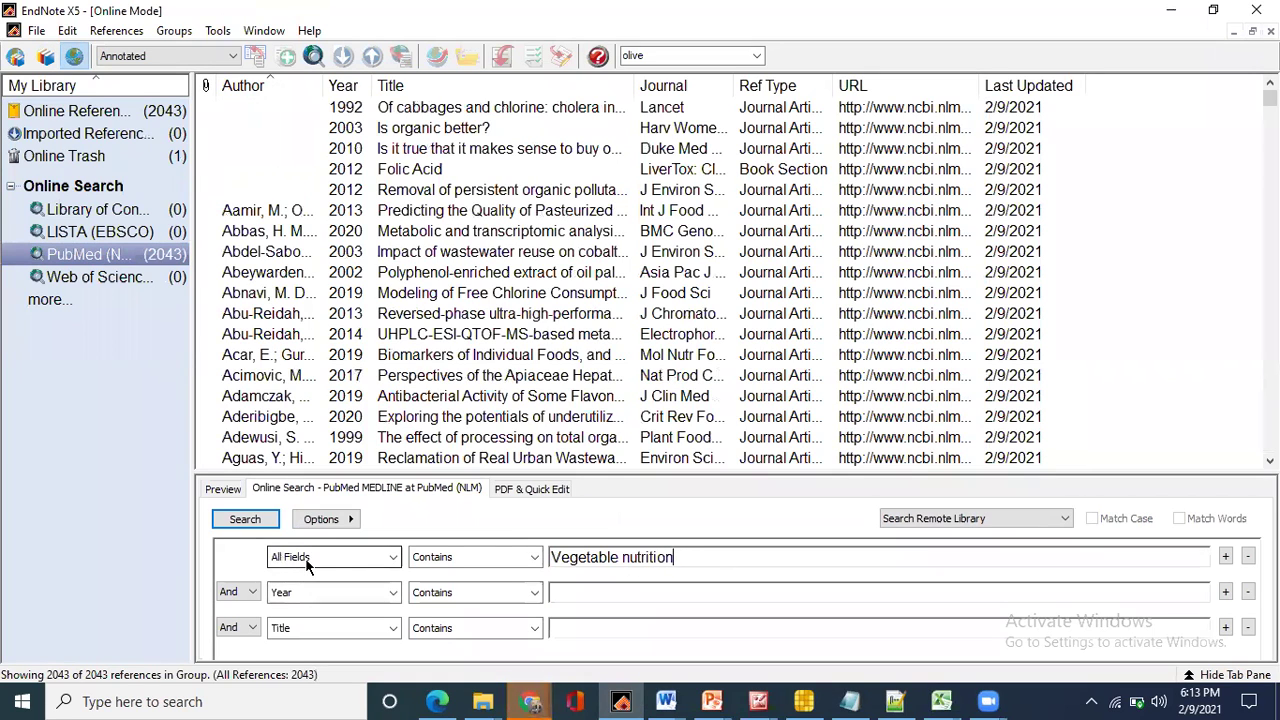
click(238, 521)
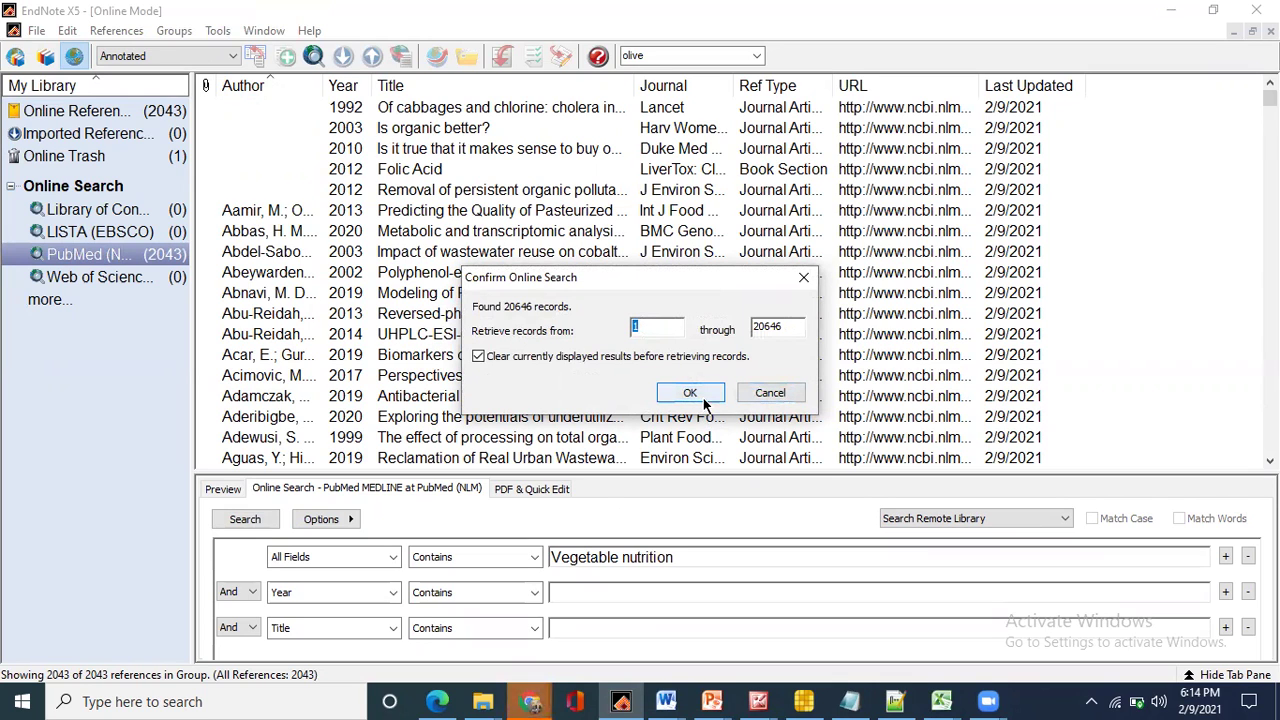
click(770, 393)
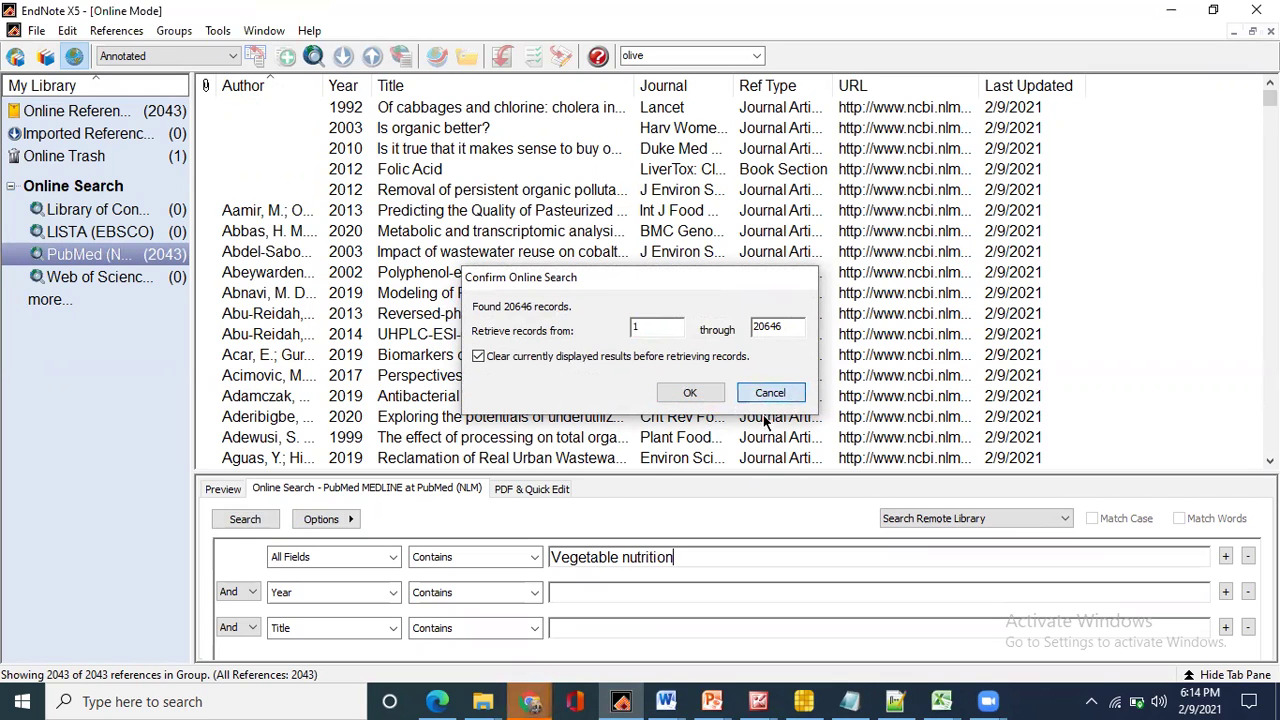
Step: Add a Year 2020 condition, rerun the search and retrieve the 2049 matches
click(385, 596)
scroll(400, 370, up, 1)
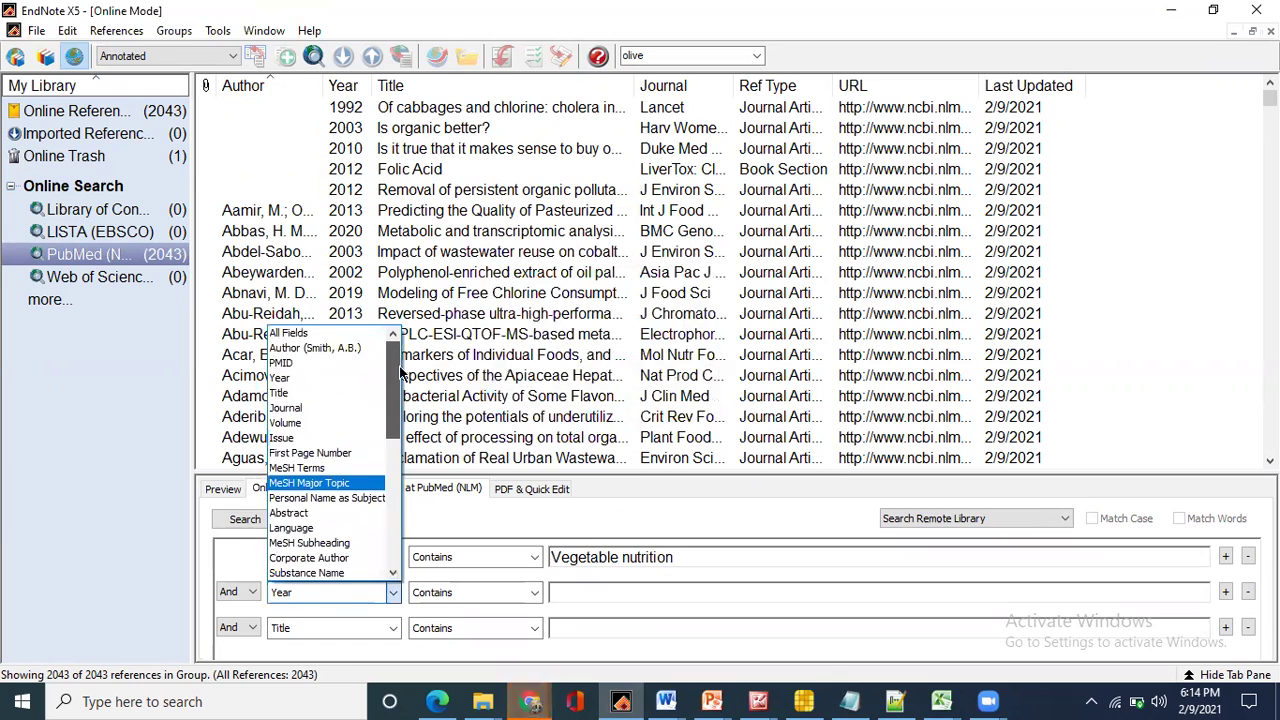
click(310, 379)
click(627, 598)
text(2020)
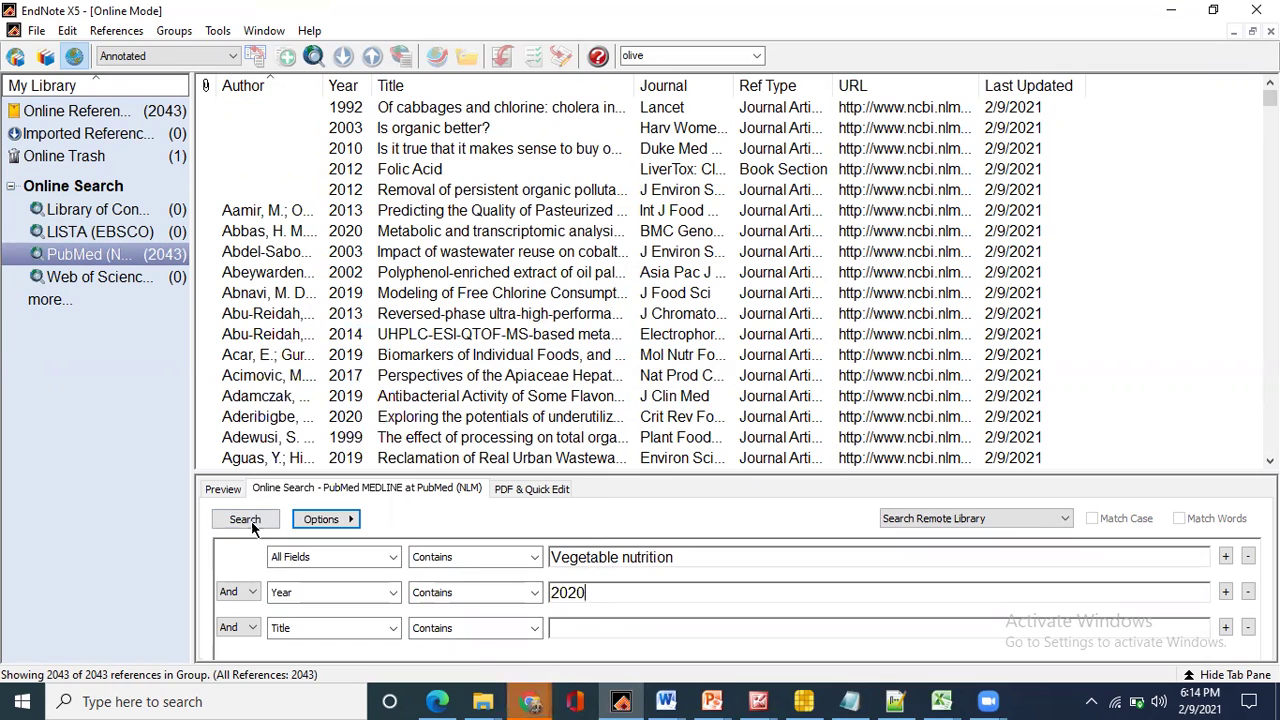
click(246, 521)
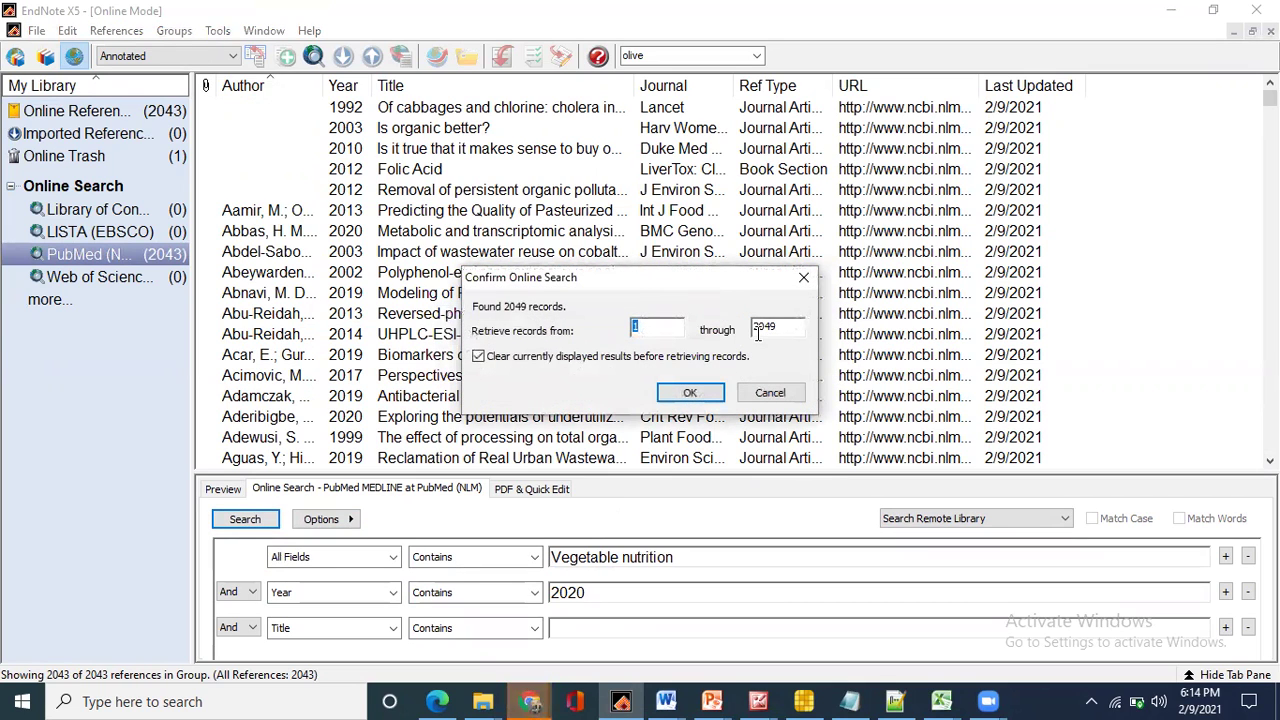
click(692, 393)
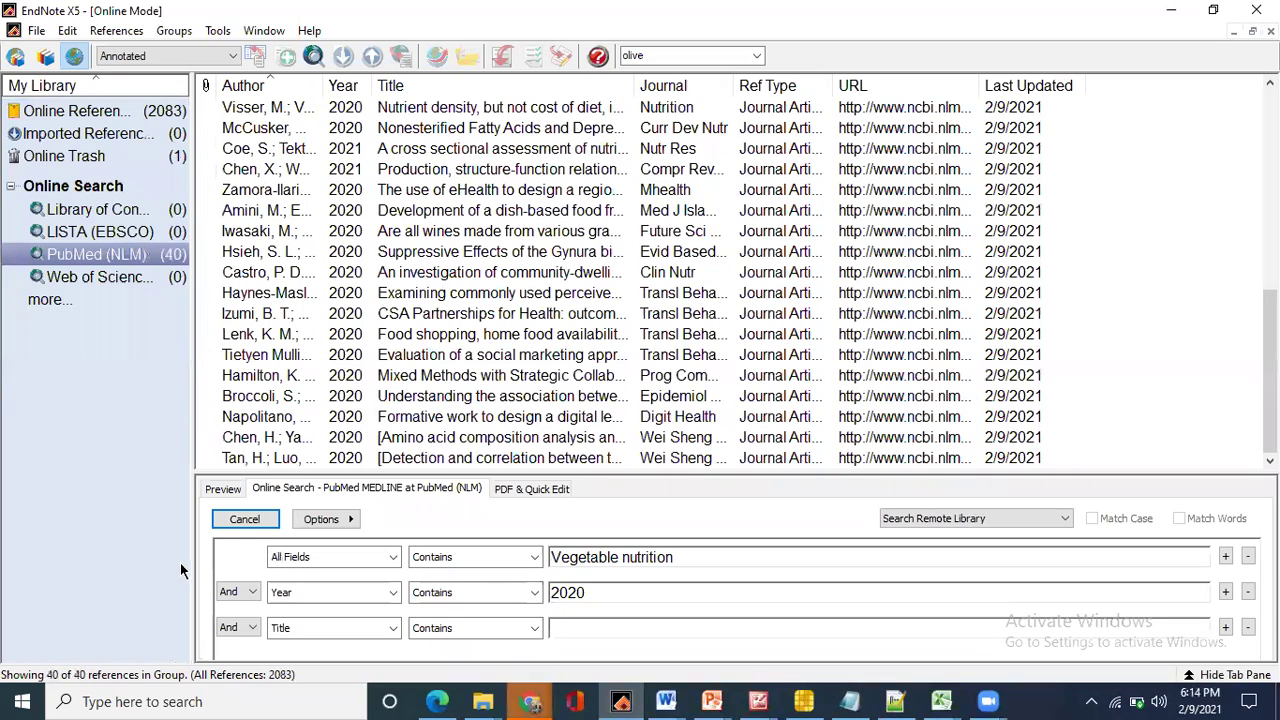
Step: Preview the antifreeze peptides, wheat seed priming and diabetes burden results
click(424, 172)
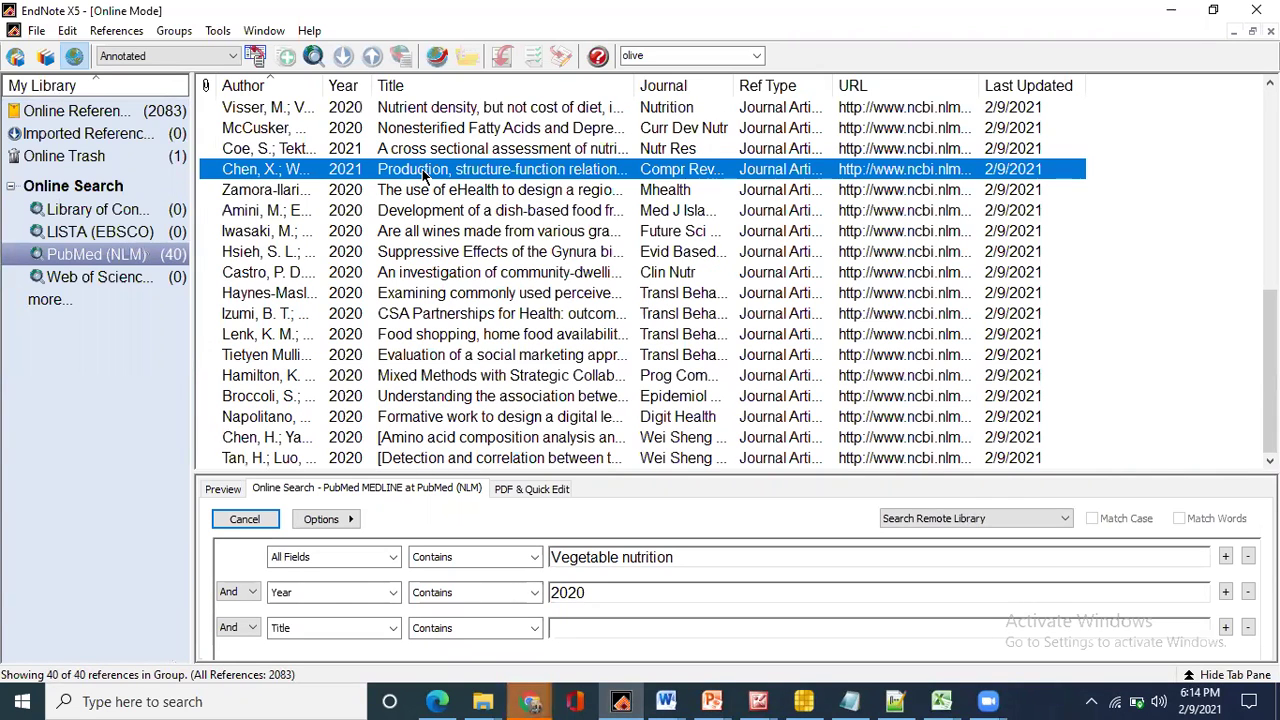
click(224, 489)
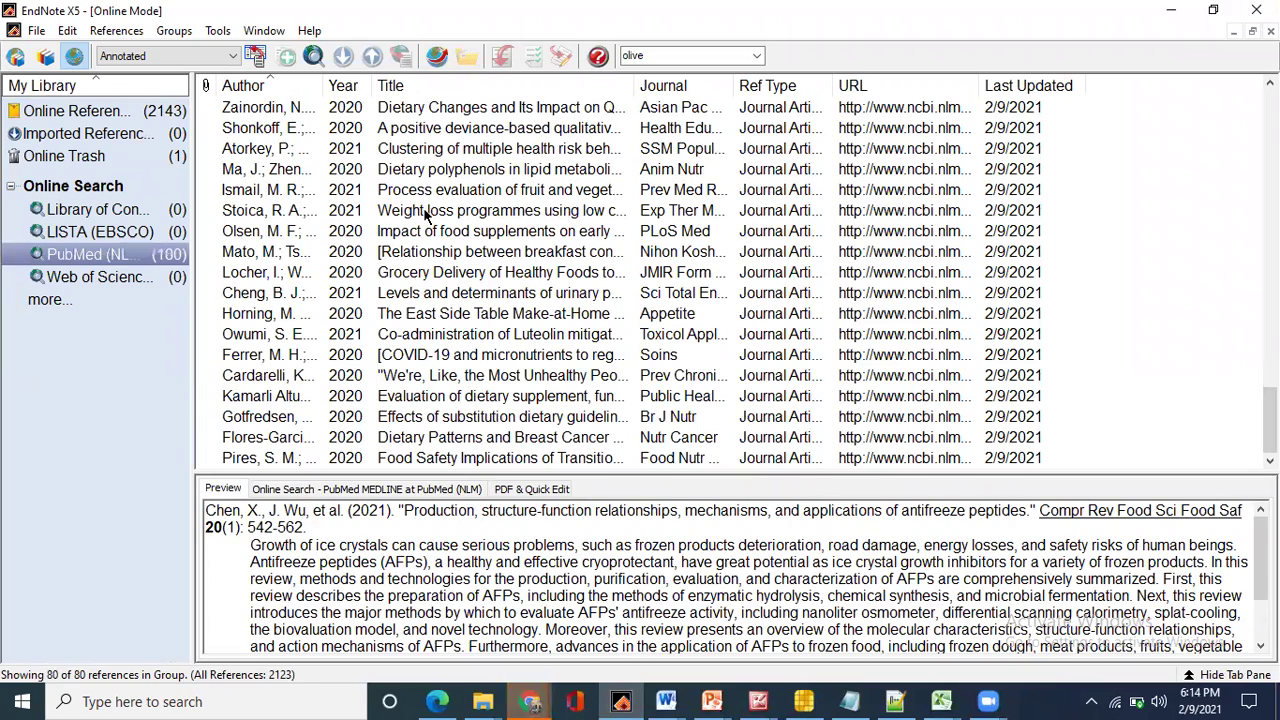
click(425, 212)
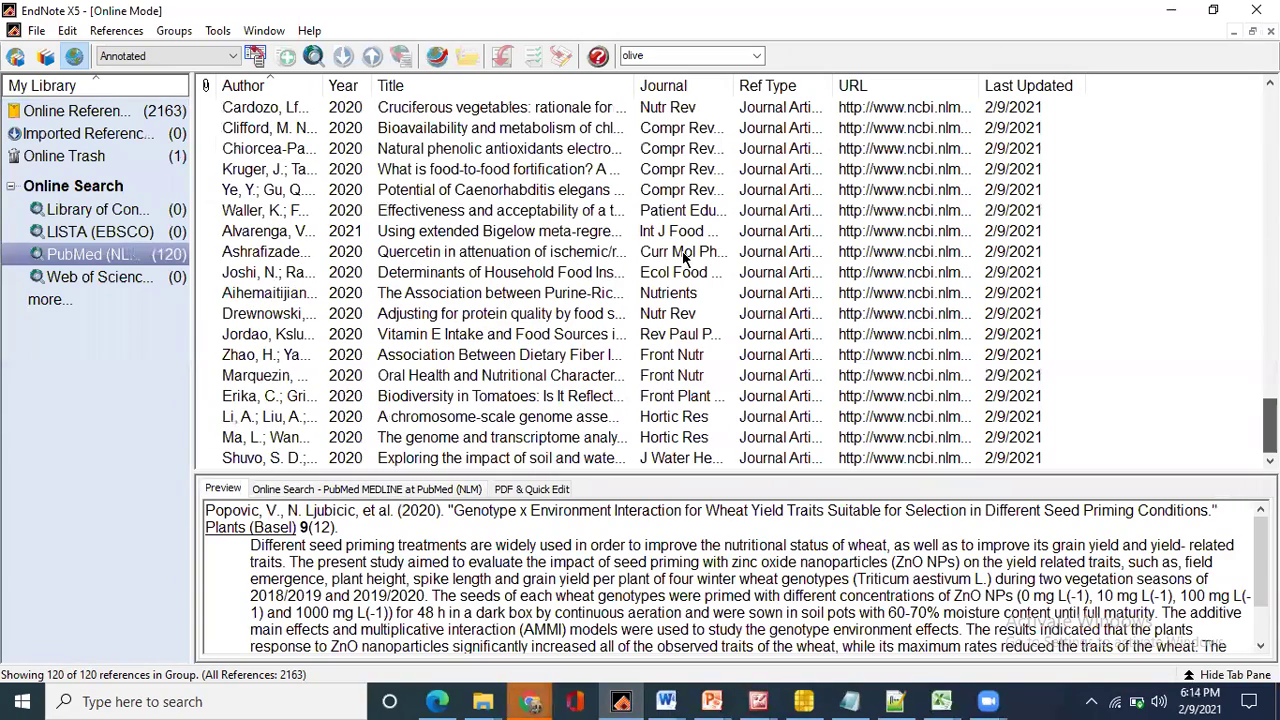
click(282, 491)
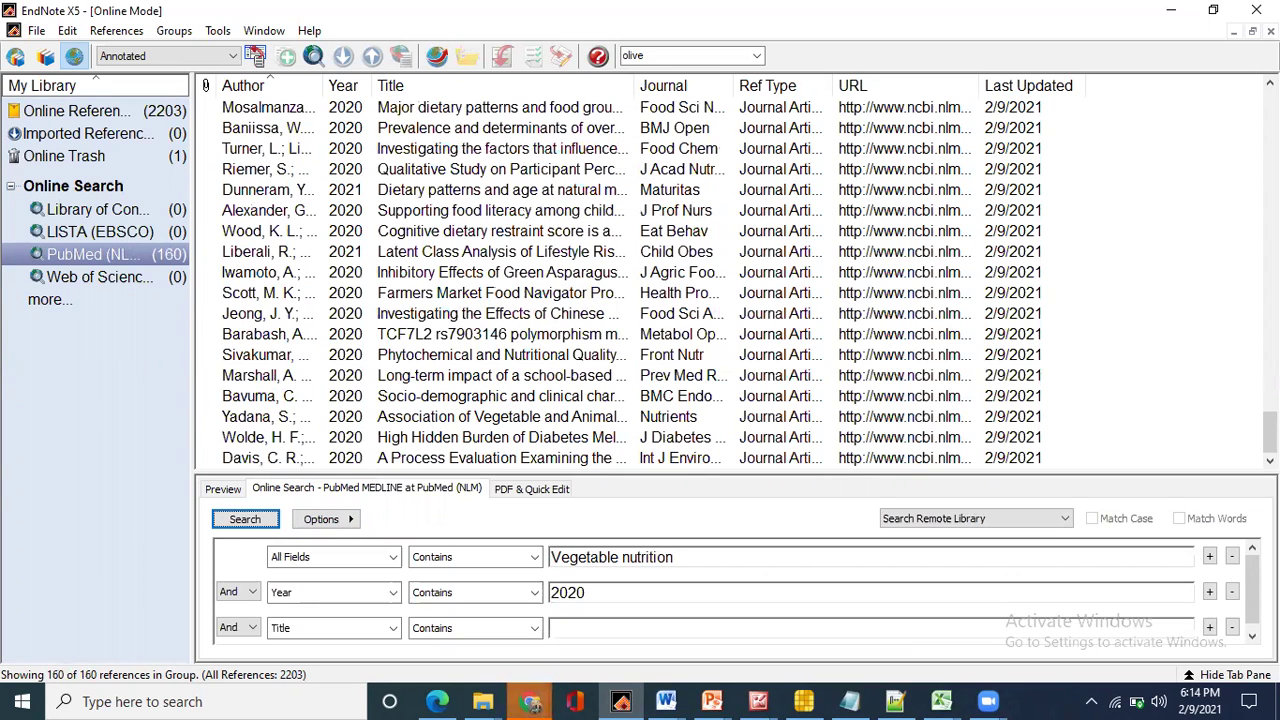
click(412, 441)
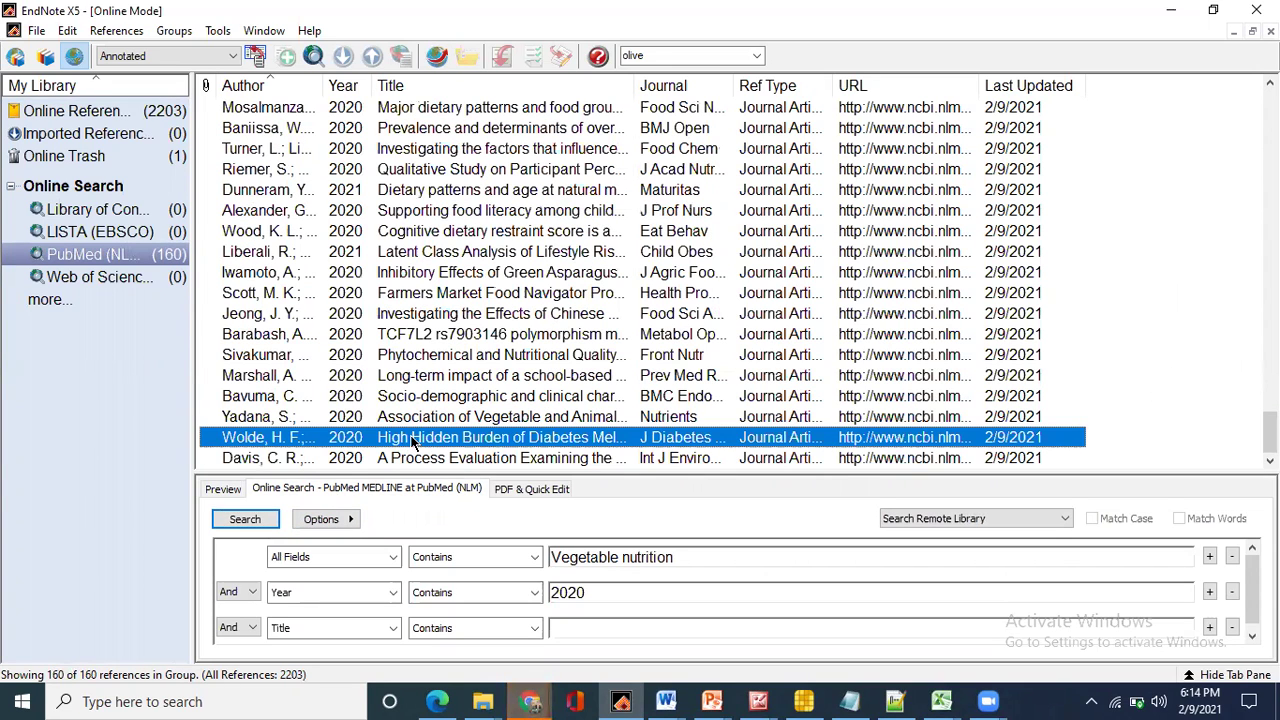
click(214, 490)
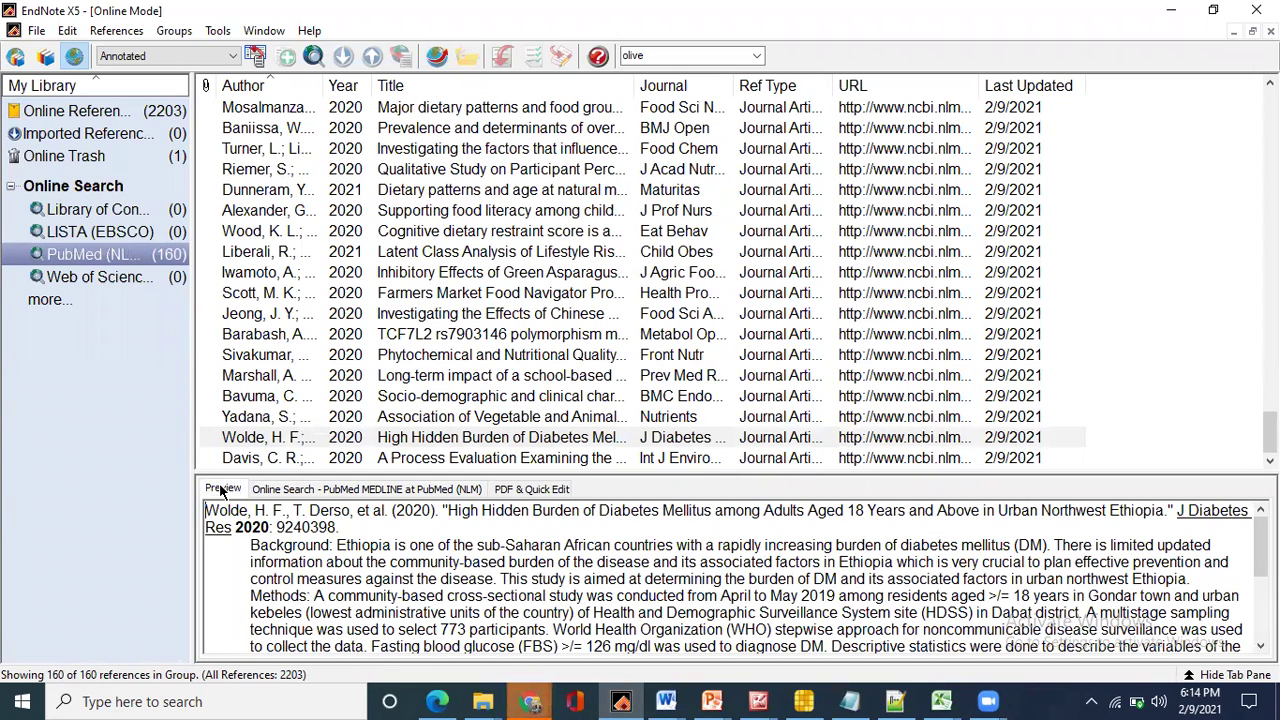
Step: Copy the 2020 vegetable and animal flesh intake reference into the local library
click(447, 418)
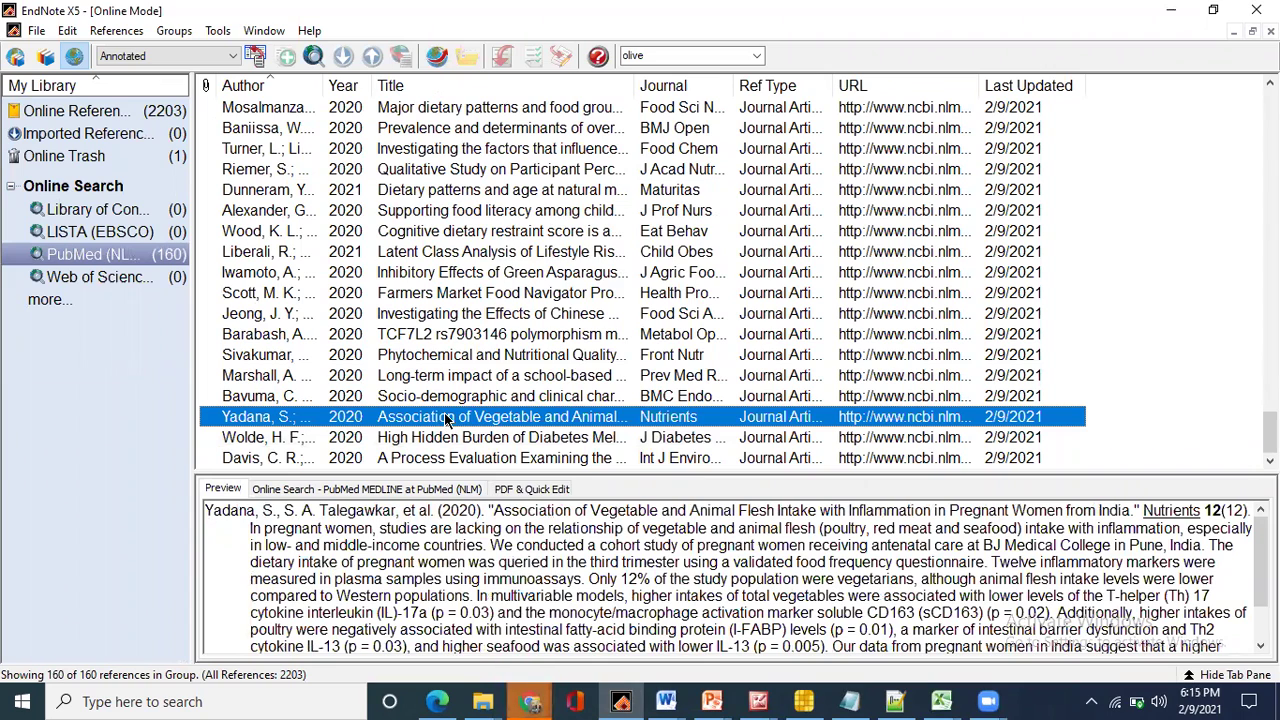
right_click(447, 418)
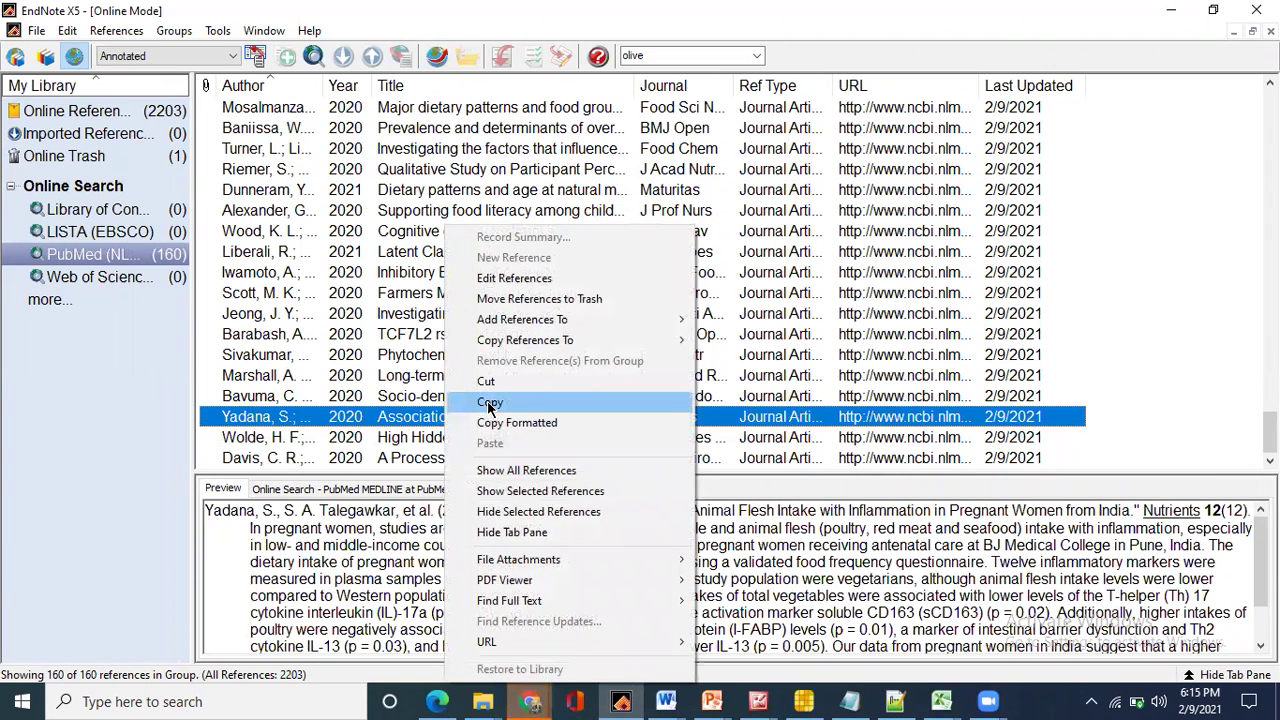
click(490, 403)
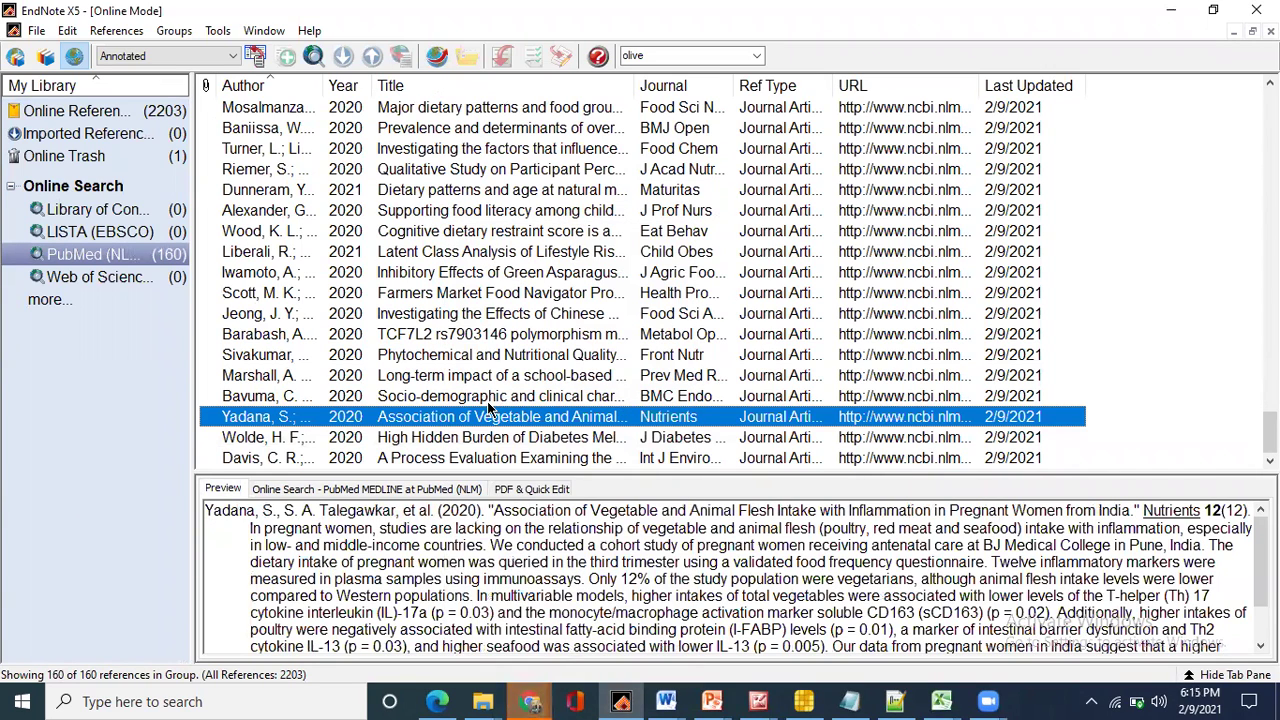
click(46, 56)
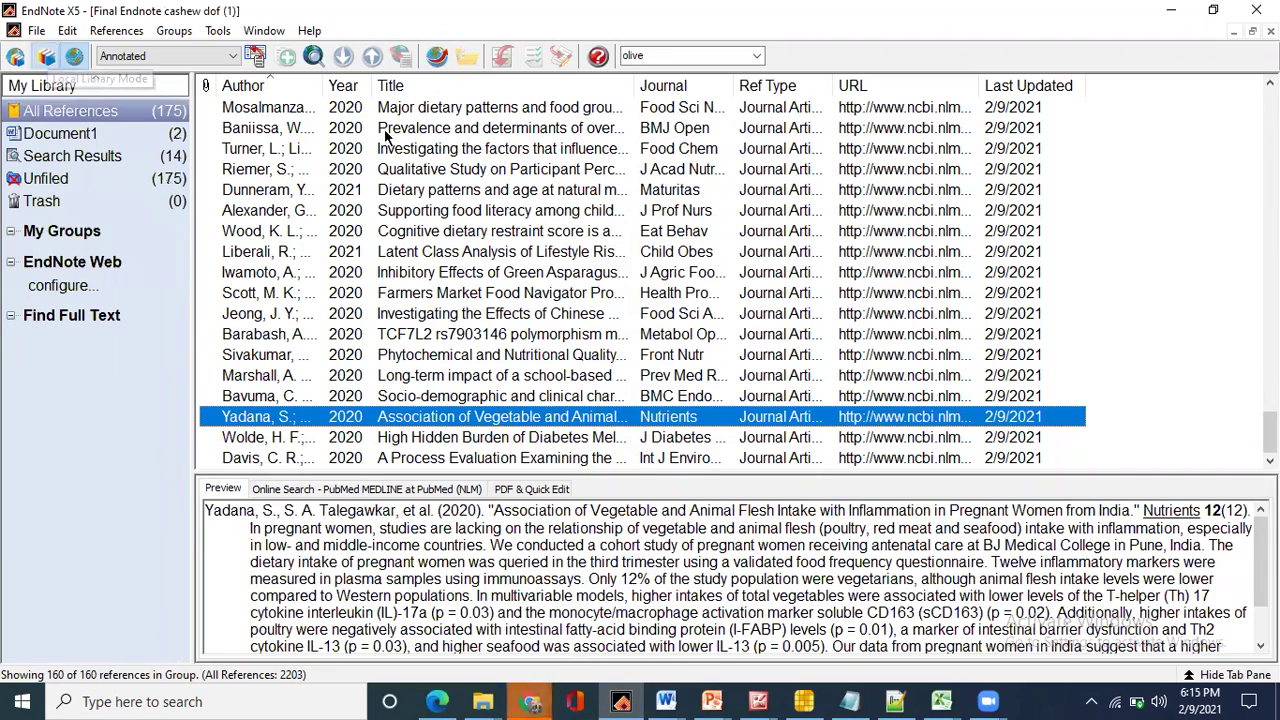
right_click(401, 197)
click(446, 413)
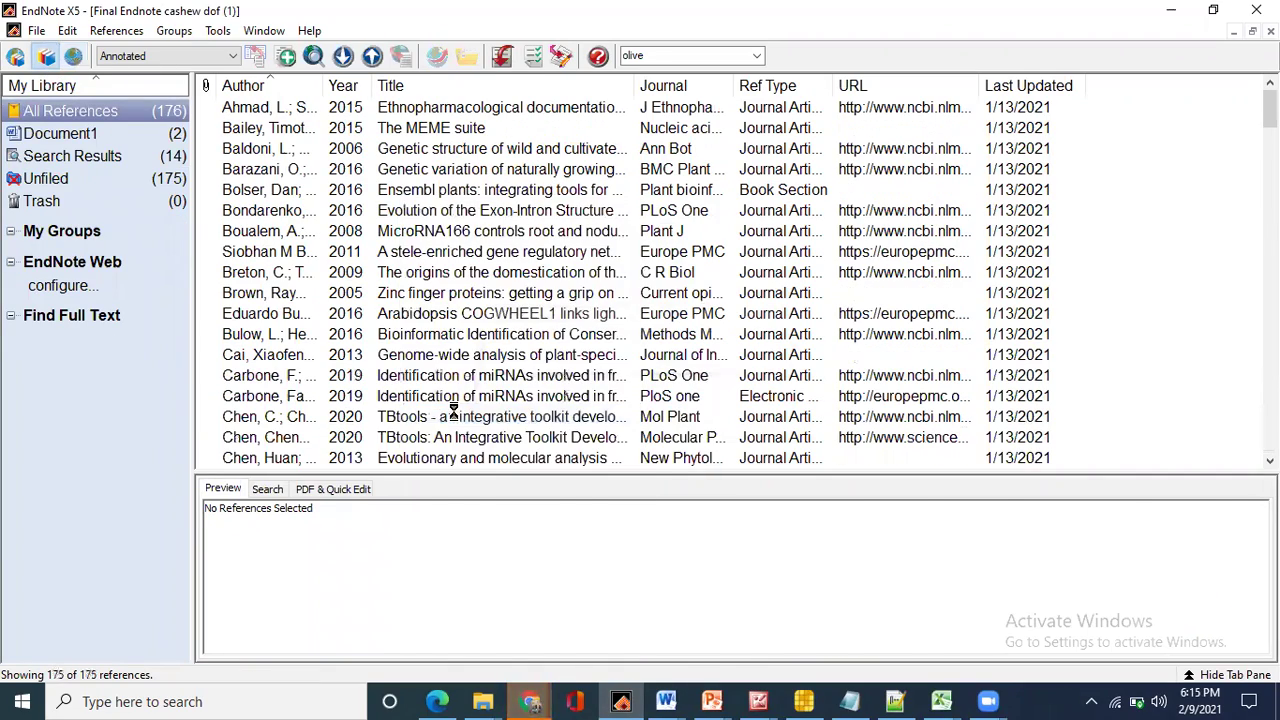
Step: Copy the newly added reference and minimise EndNote
right_click(324, 462)
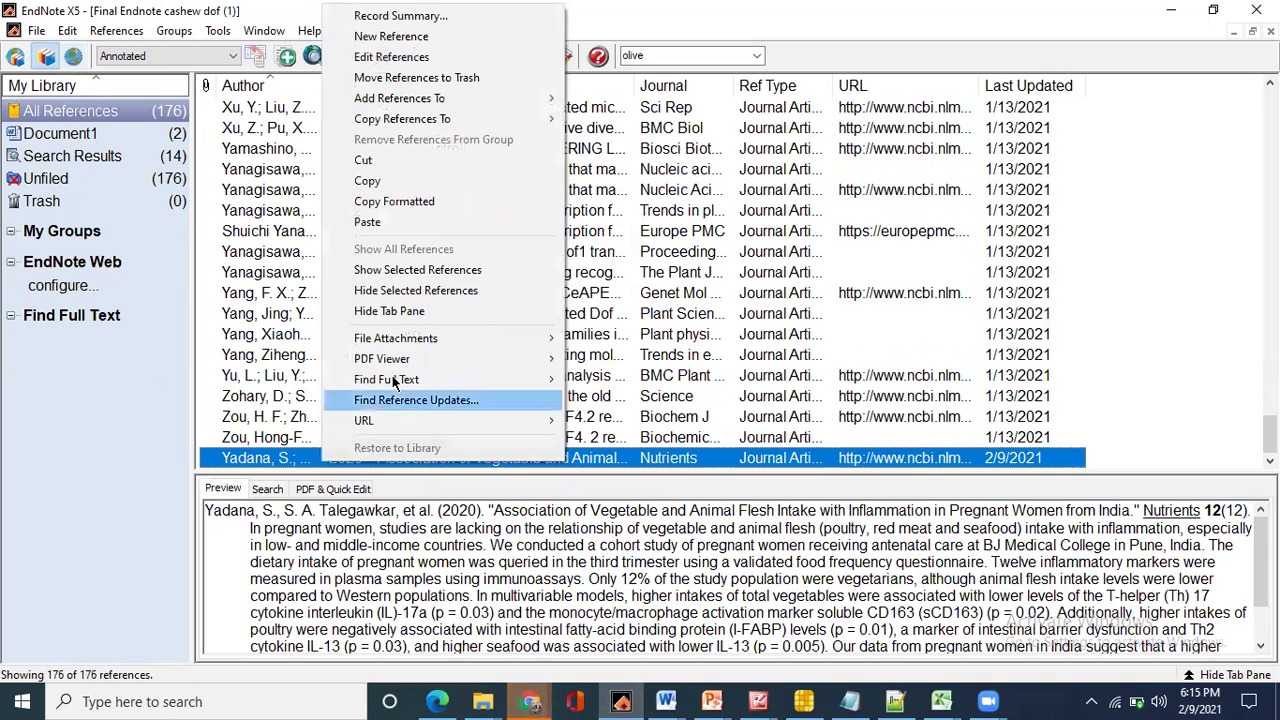
click(376, 186)
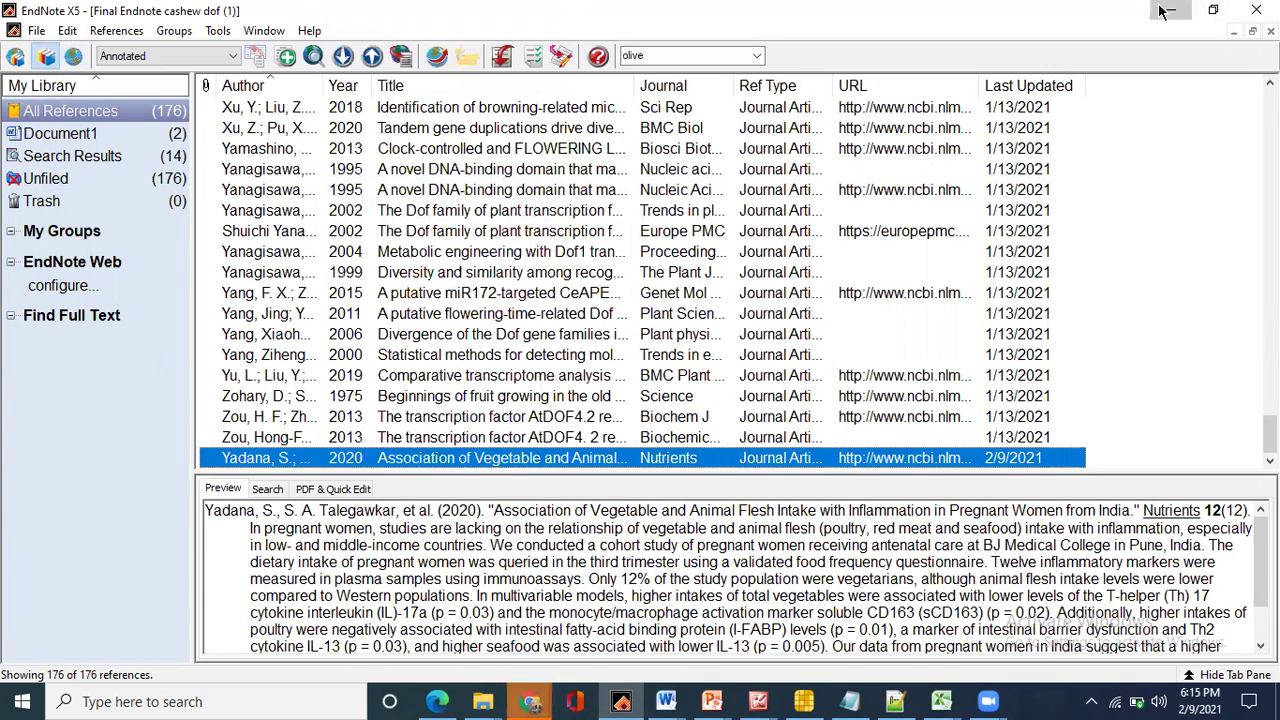
click(1171, 10)
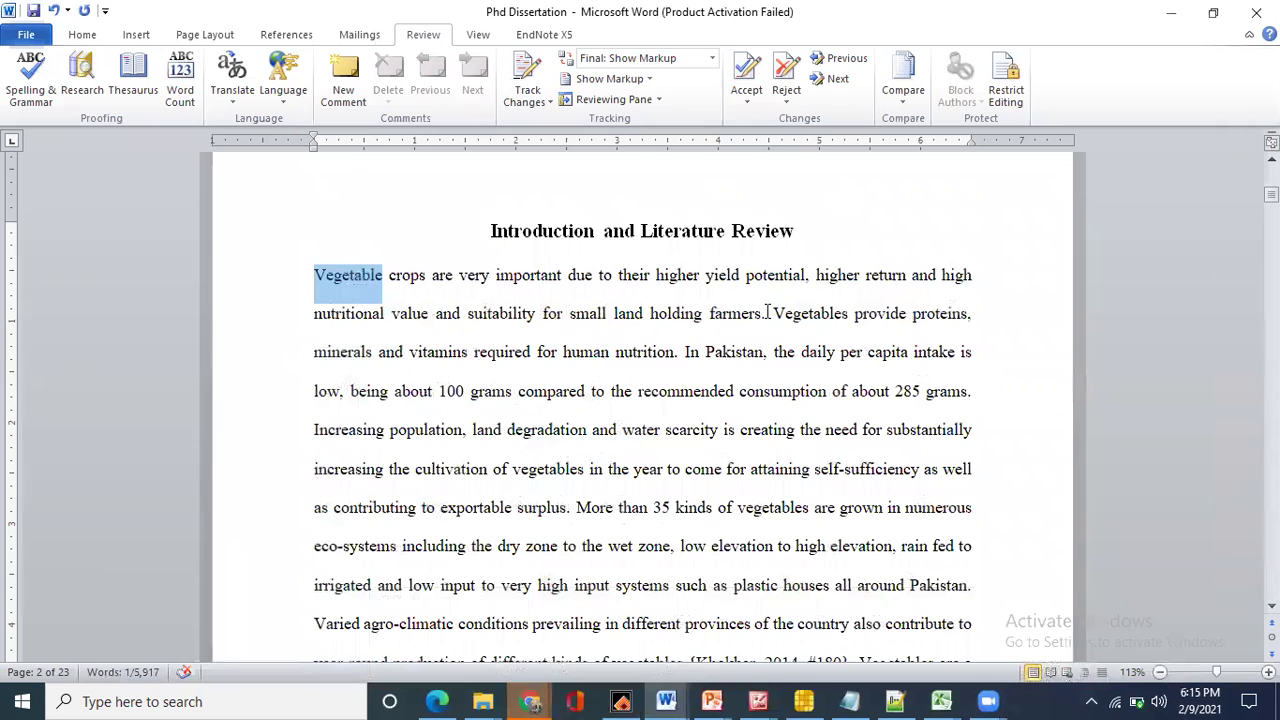
Step: Insert the 2020 Nutrients reference (#181) as a temporary citation after 'nutrition'
click(675, 352)
key(alt+7)
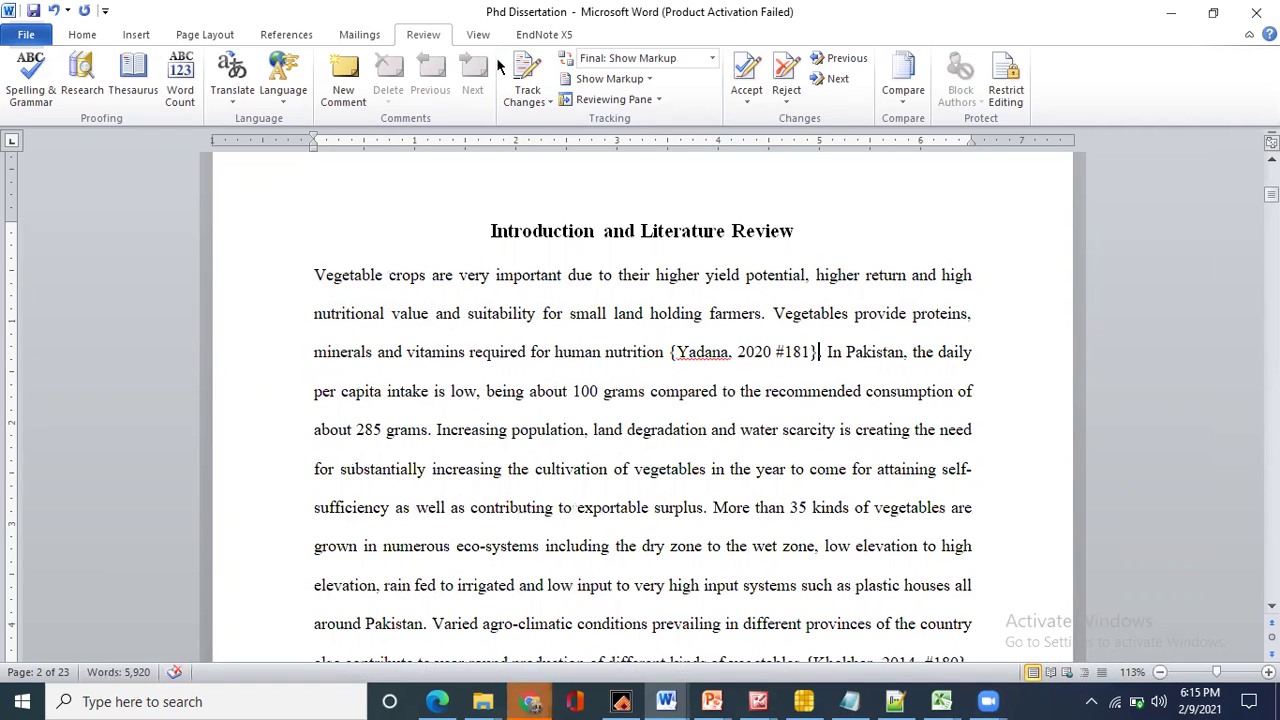
click(541, 37)
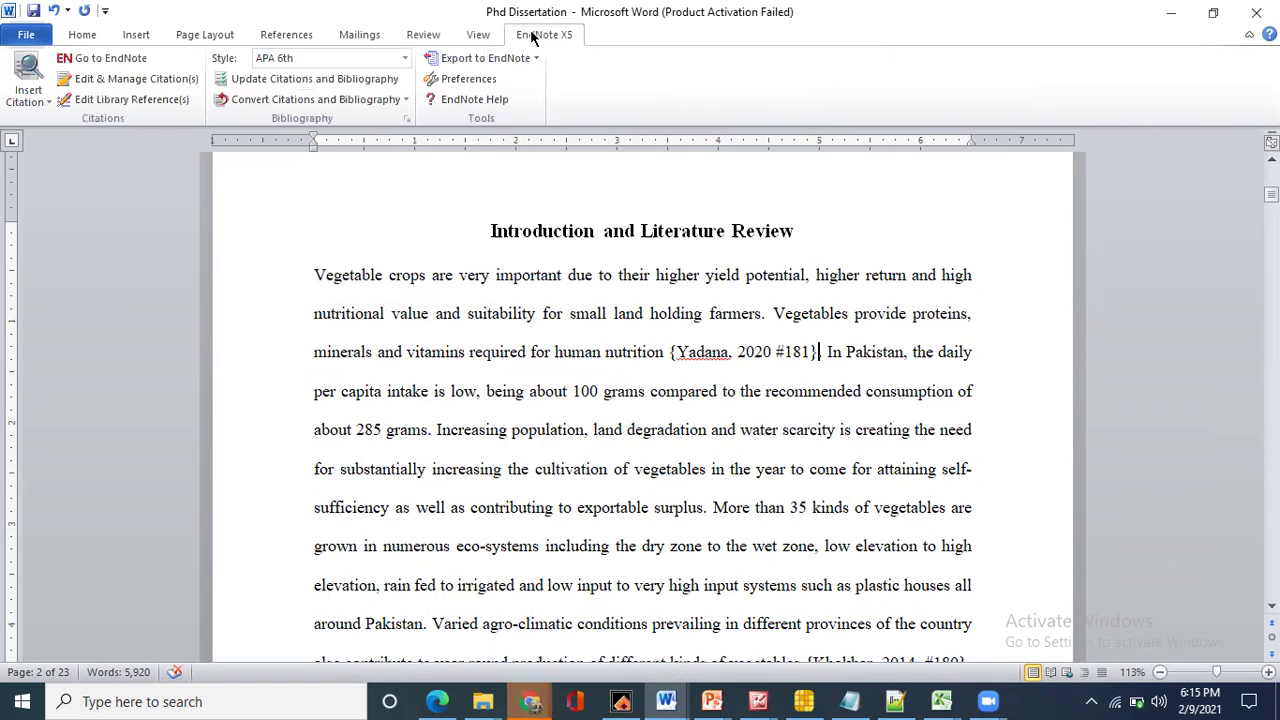
Step: Update citations and bibliography, matching the MEME Suite citation to The MEME suite reference
click(285, 80)
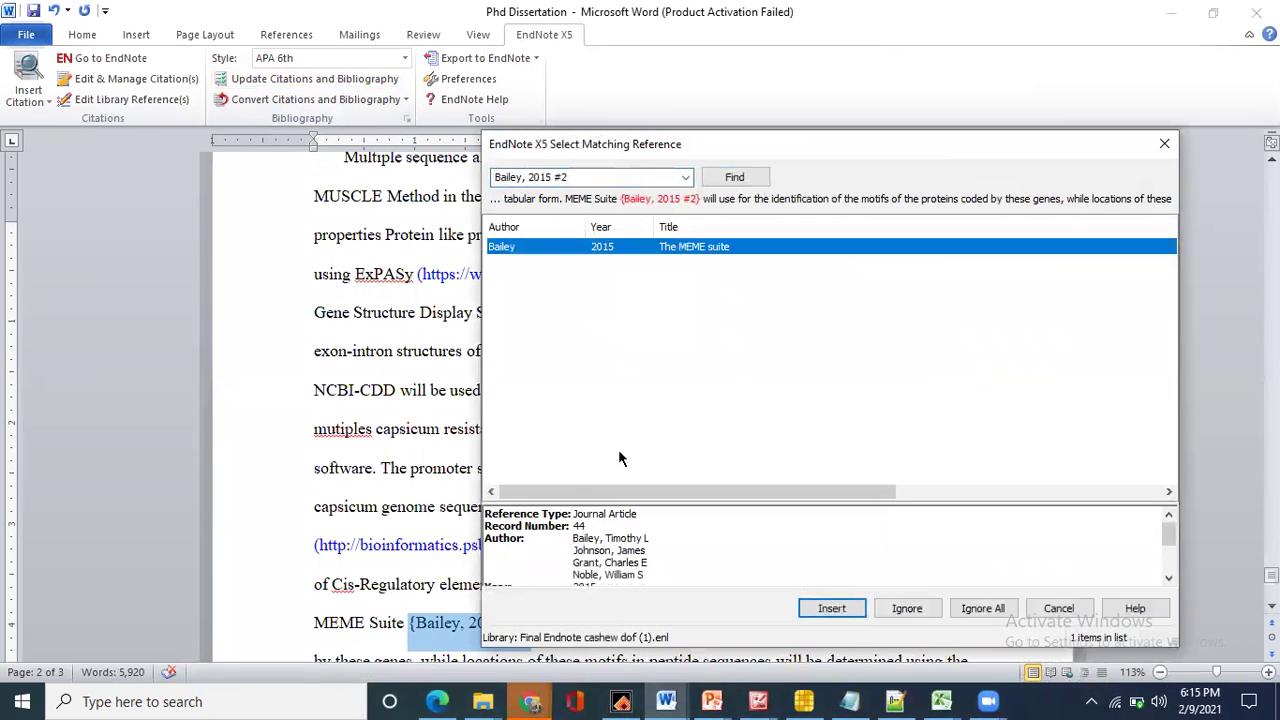
click(831, 610)
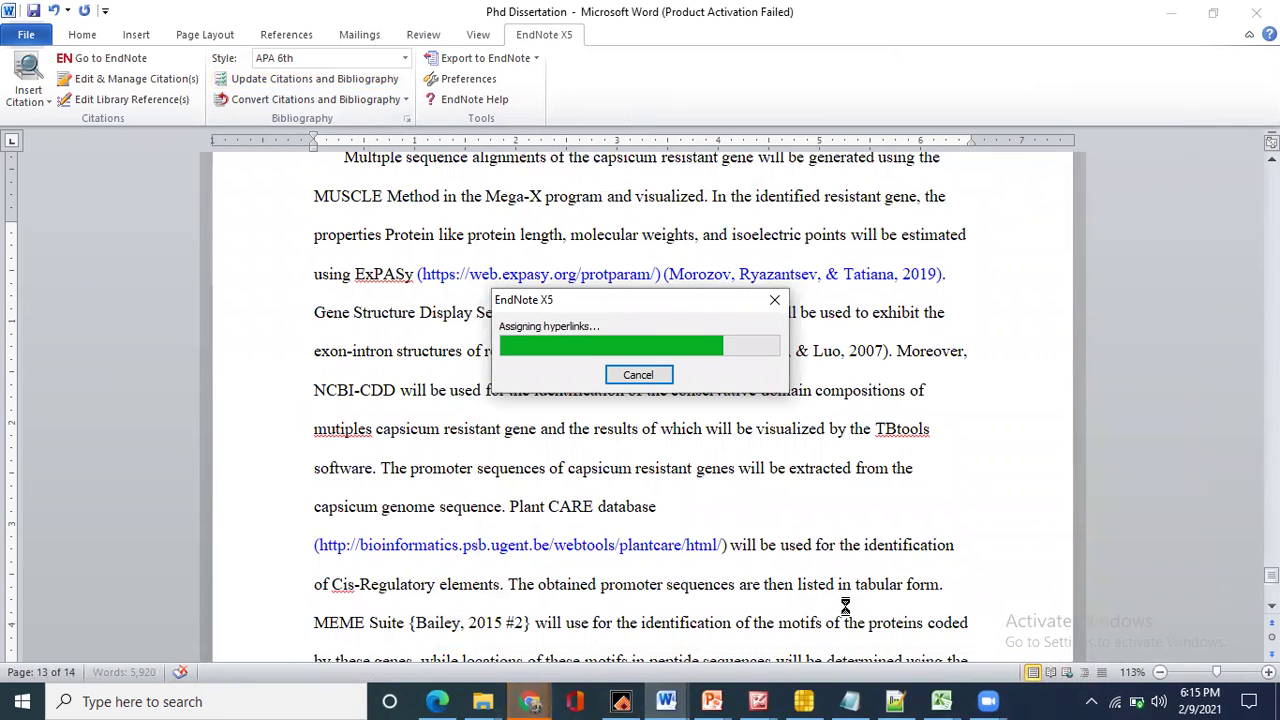
drag(1271, 398, 1271, 582)
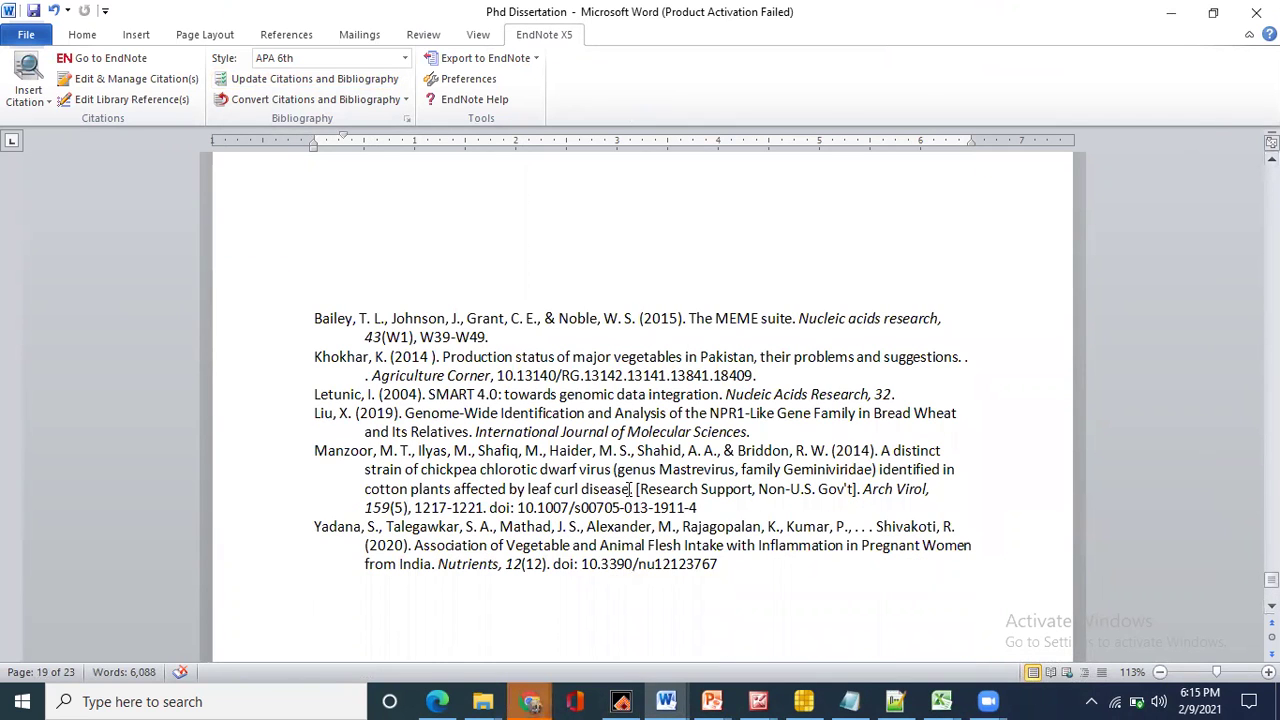
Step: Review the generated APA bibliography, then scroll back to page 3
click(630, 489)
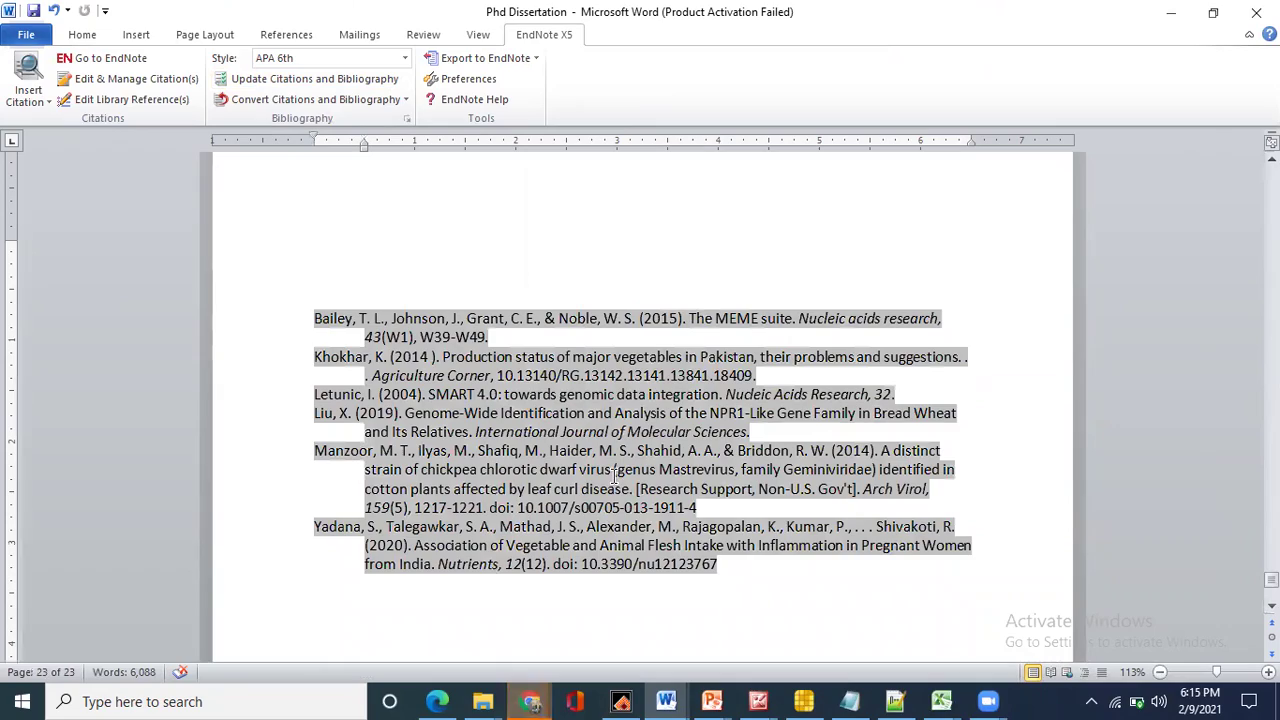
drag(1271, 580, 1271, 217)
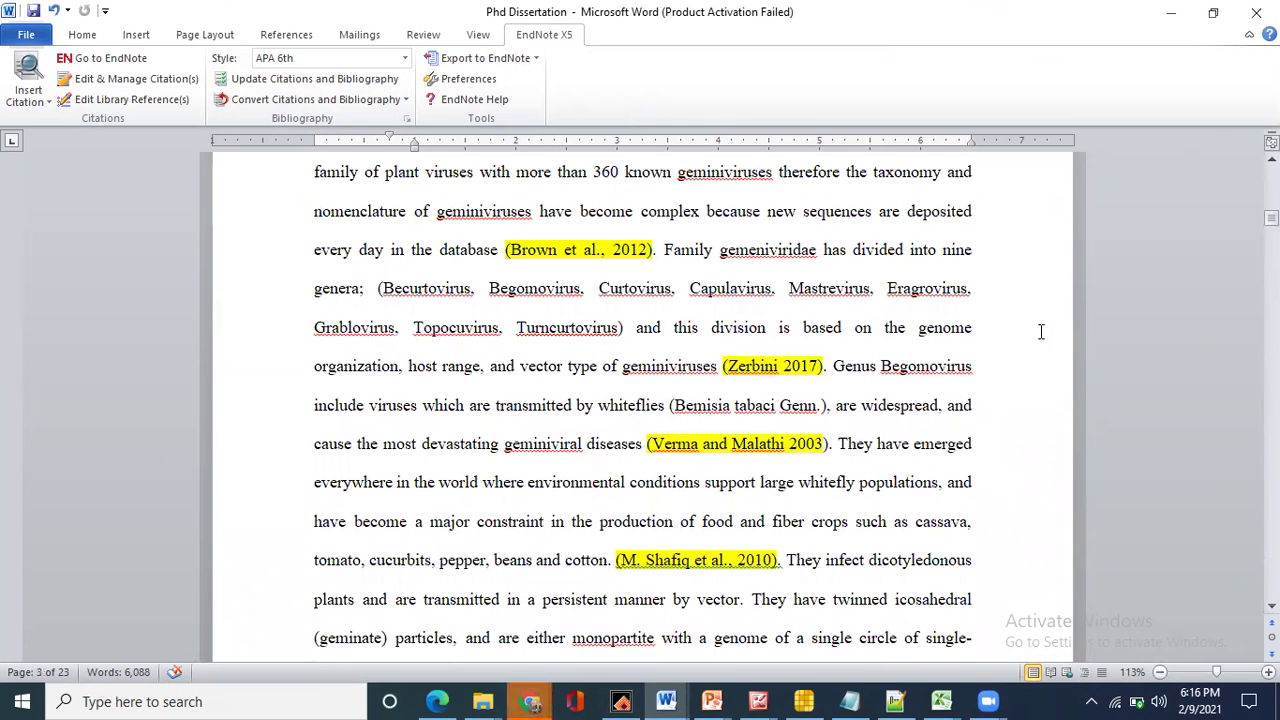
click(1271, 158)
click(1271, 158)
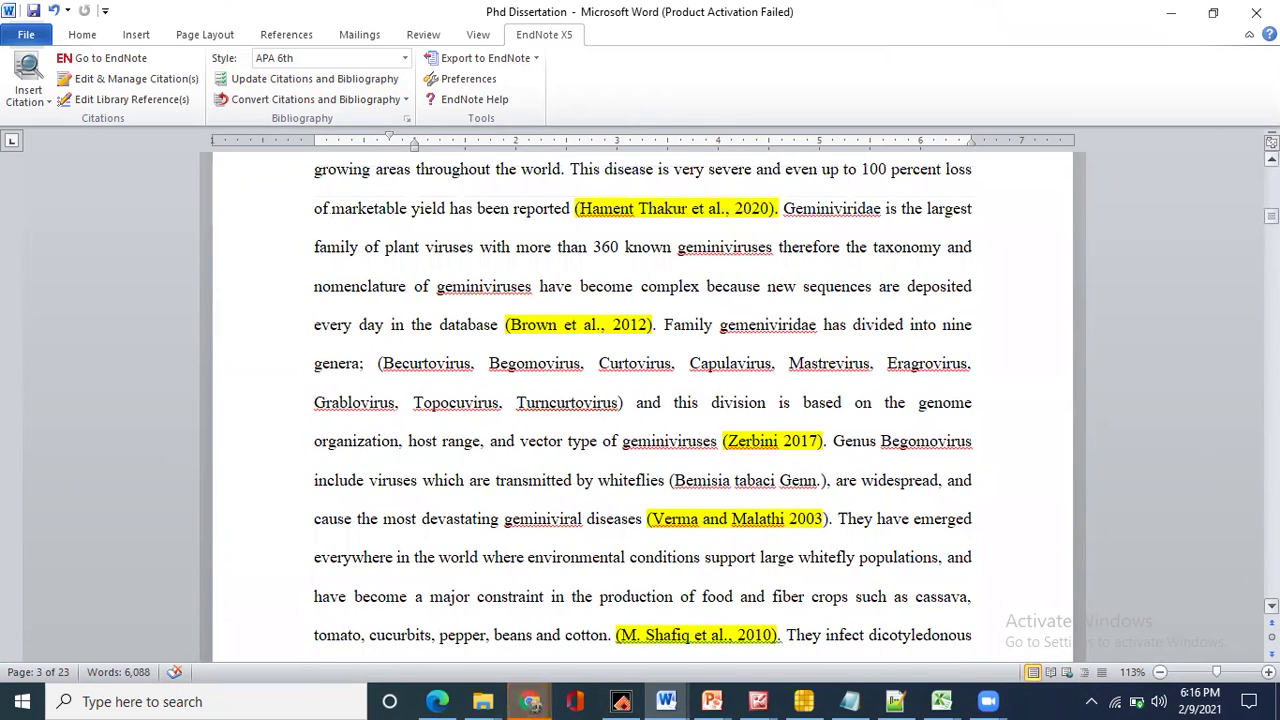
click(1271, 216)
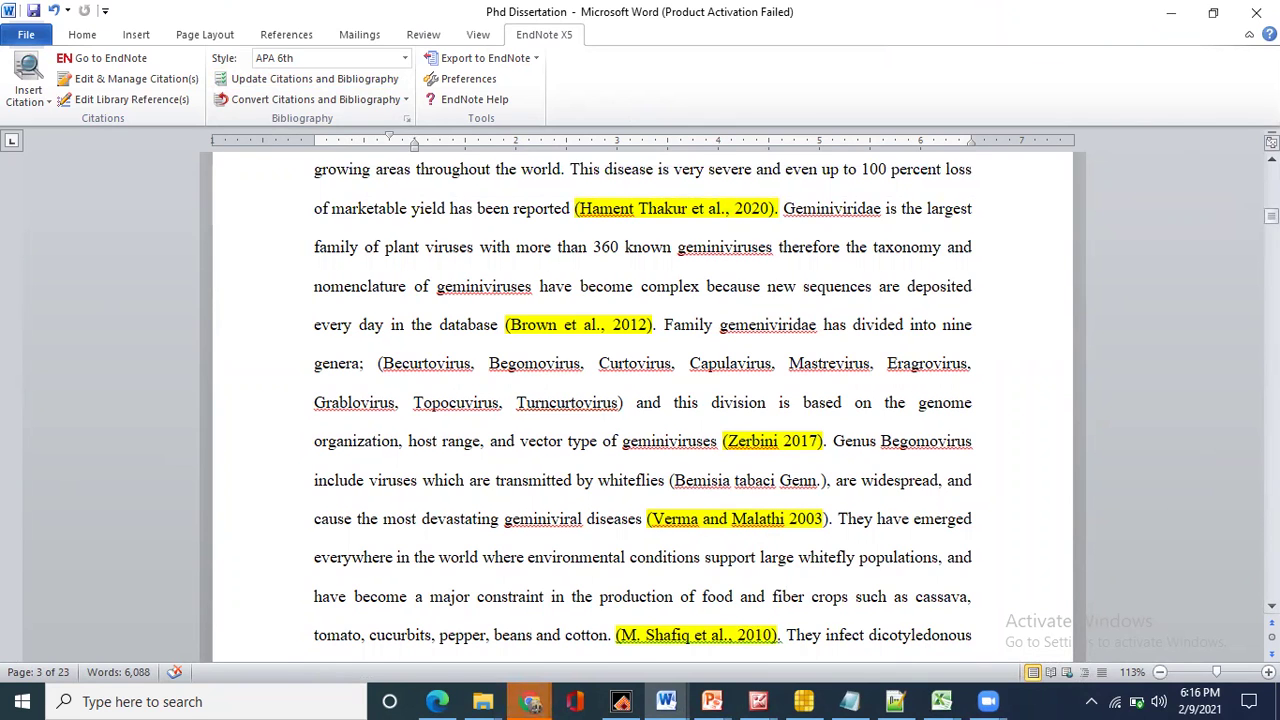
scroll(430, 600, down, 1)
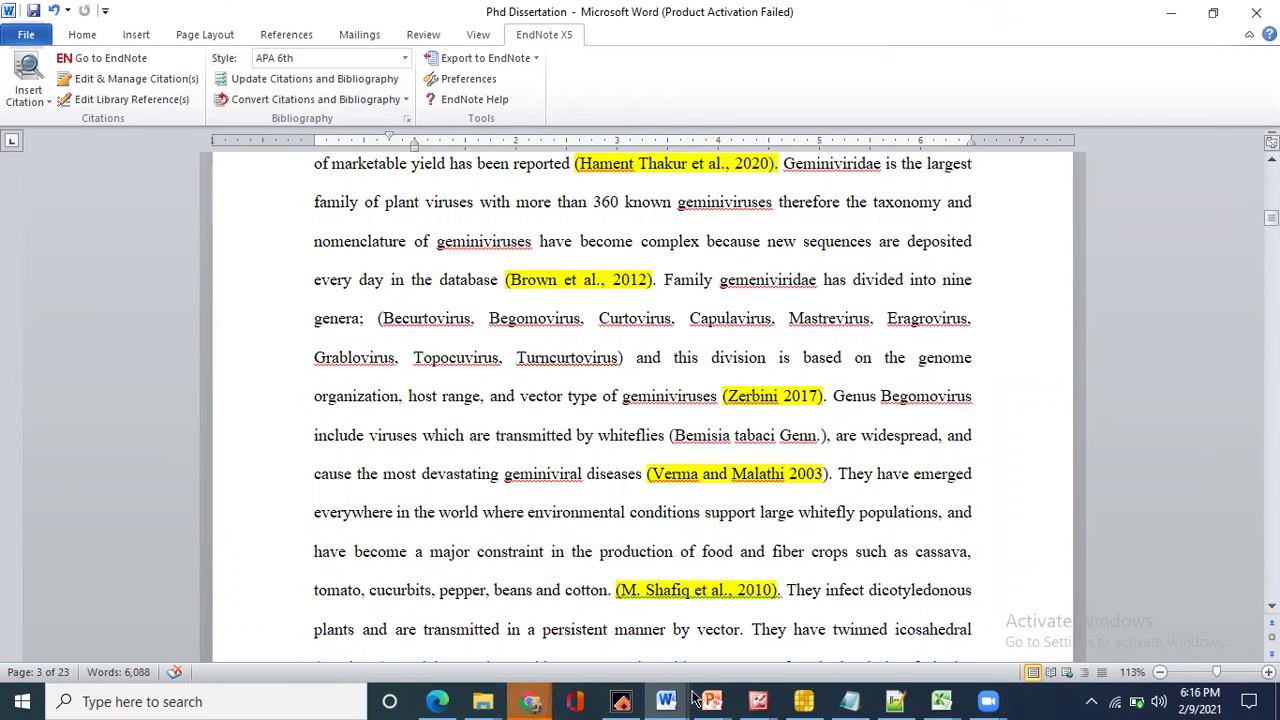
Step: Open PubMed online search and clear the old 'Vegetable nutrition' and 2020 criteria
click(617, 697)
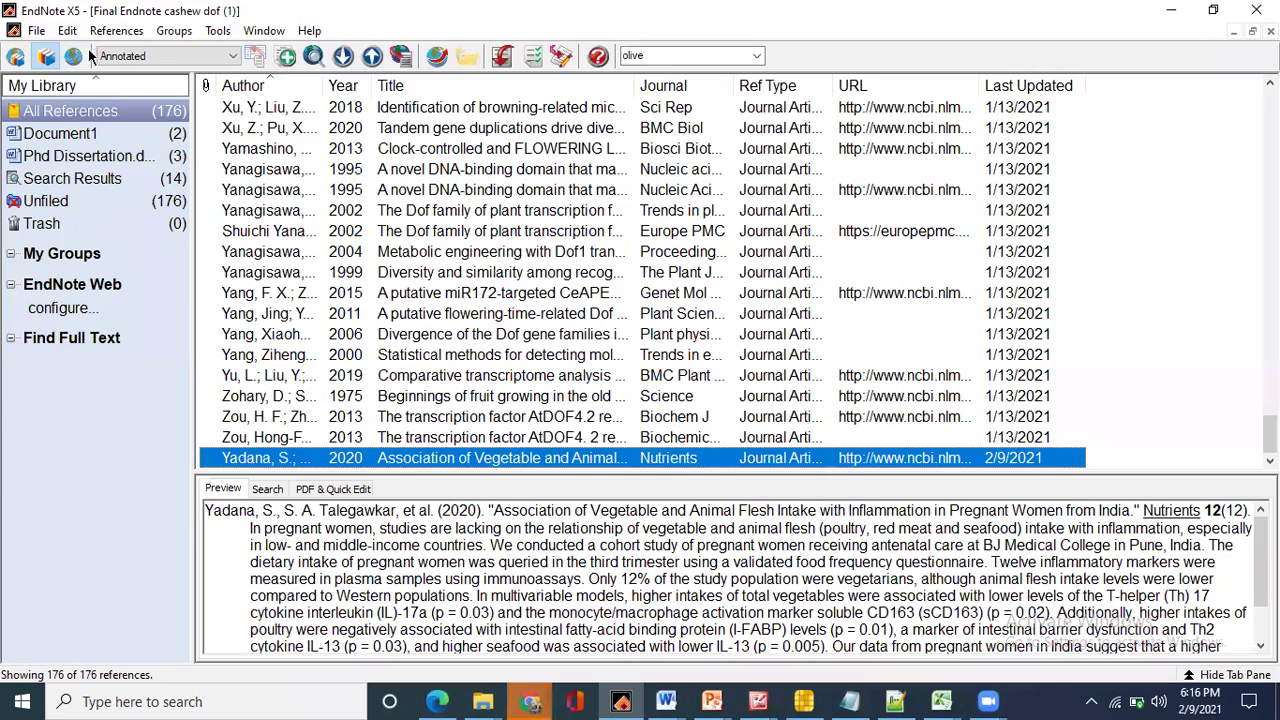
click(74, 56)
click(115, 258)
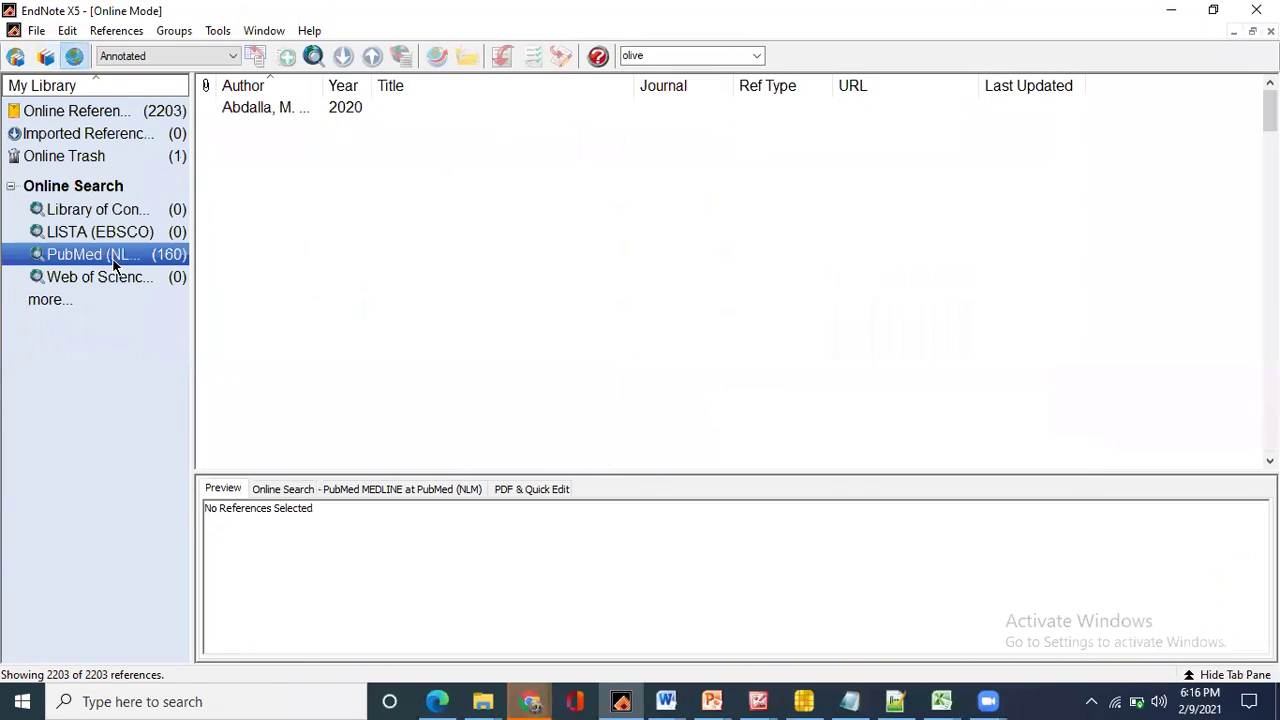
click(367, 490)
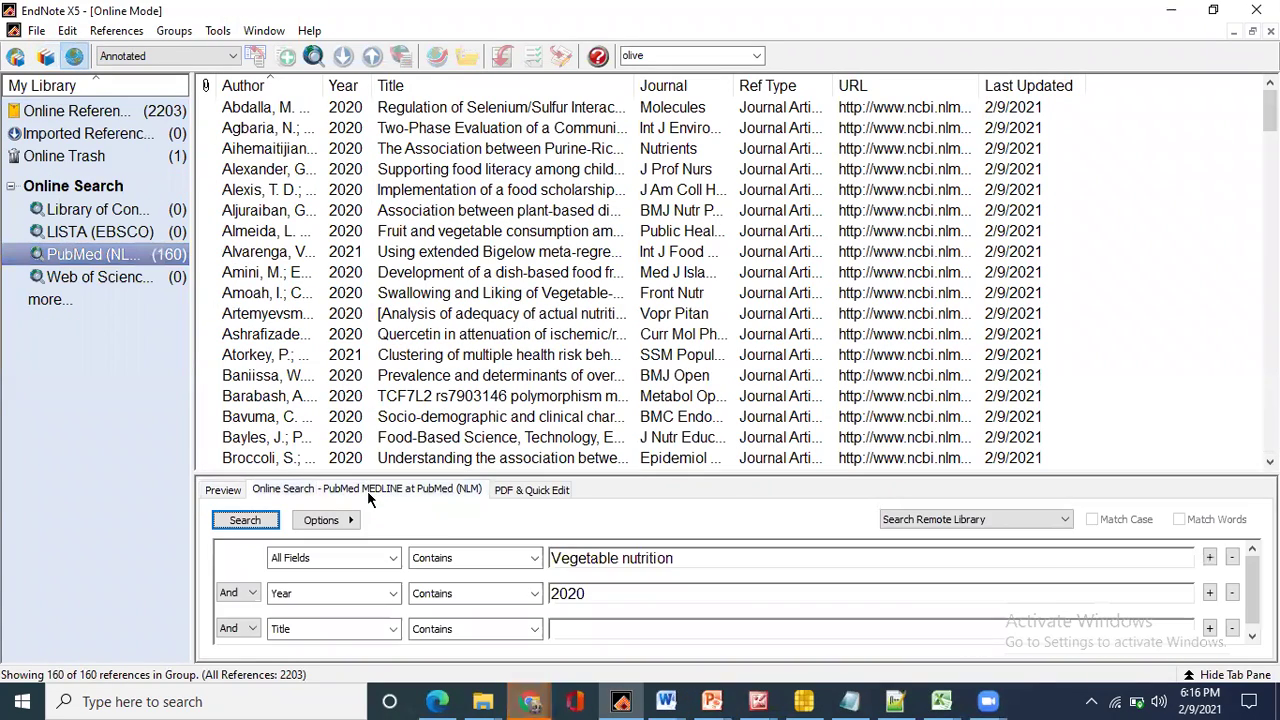
key(BackSpace)
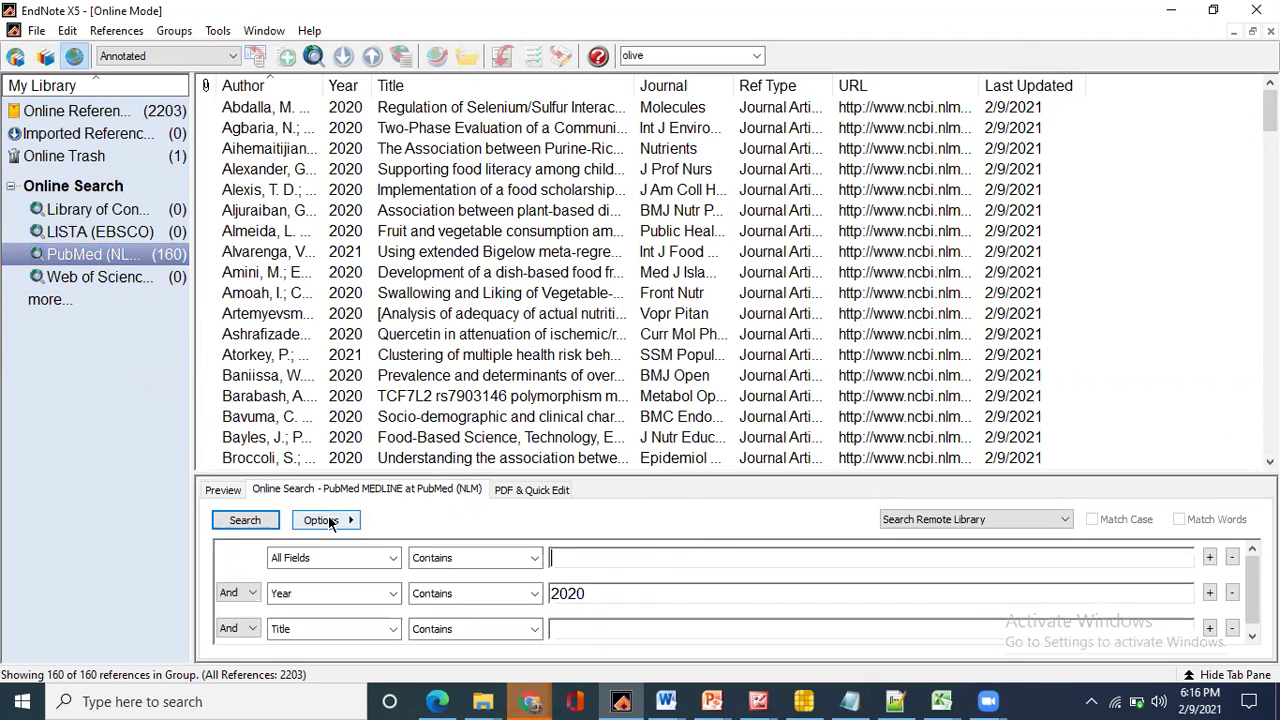
key(Tab)
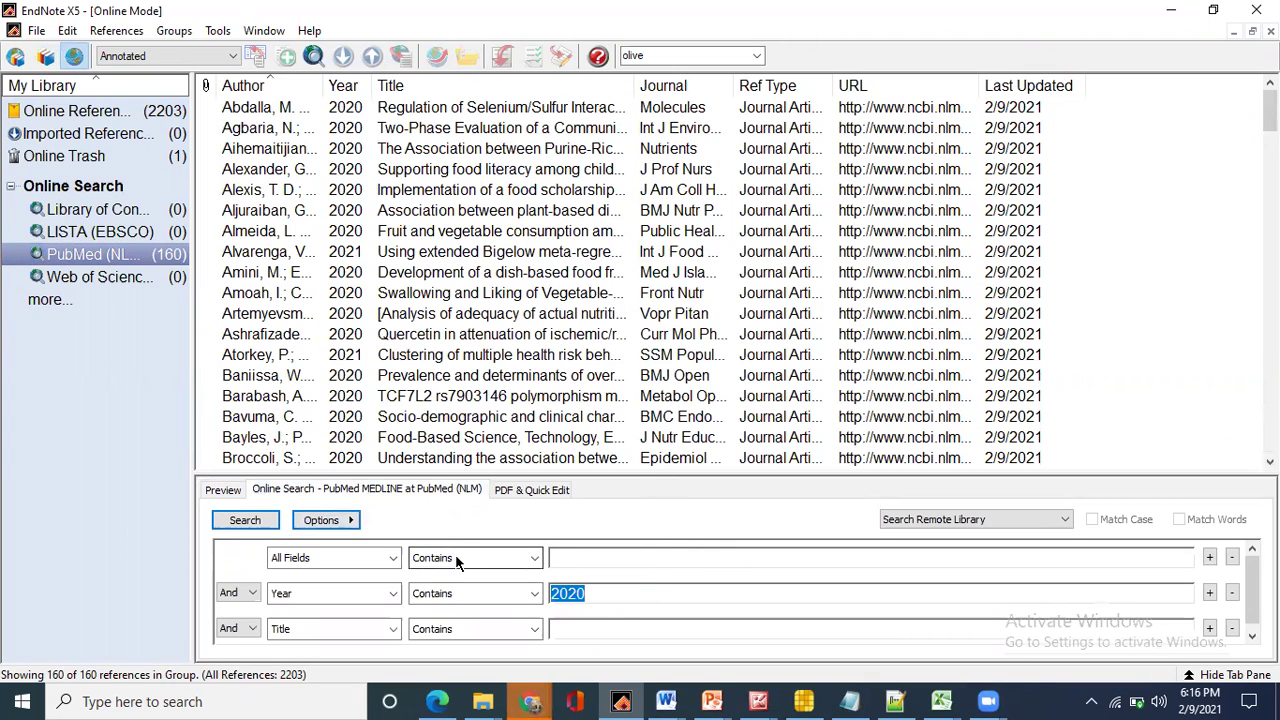
key(BackSpace)
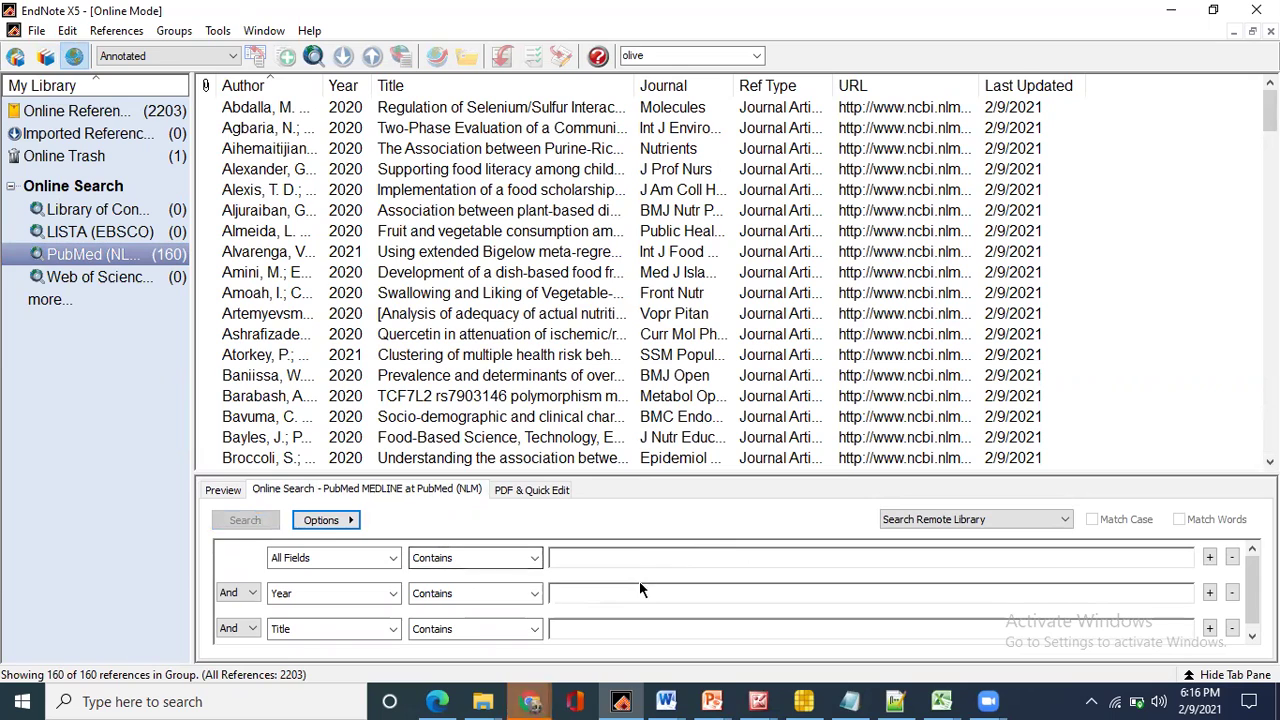
Step: Search All Fields for 'Pepper leaf curl virus' and retrieve all 103 records
click(616, 549)
text(Pepper)
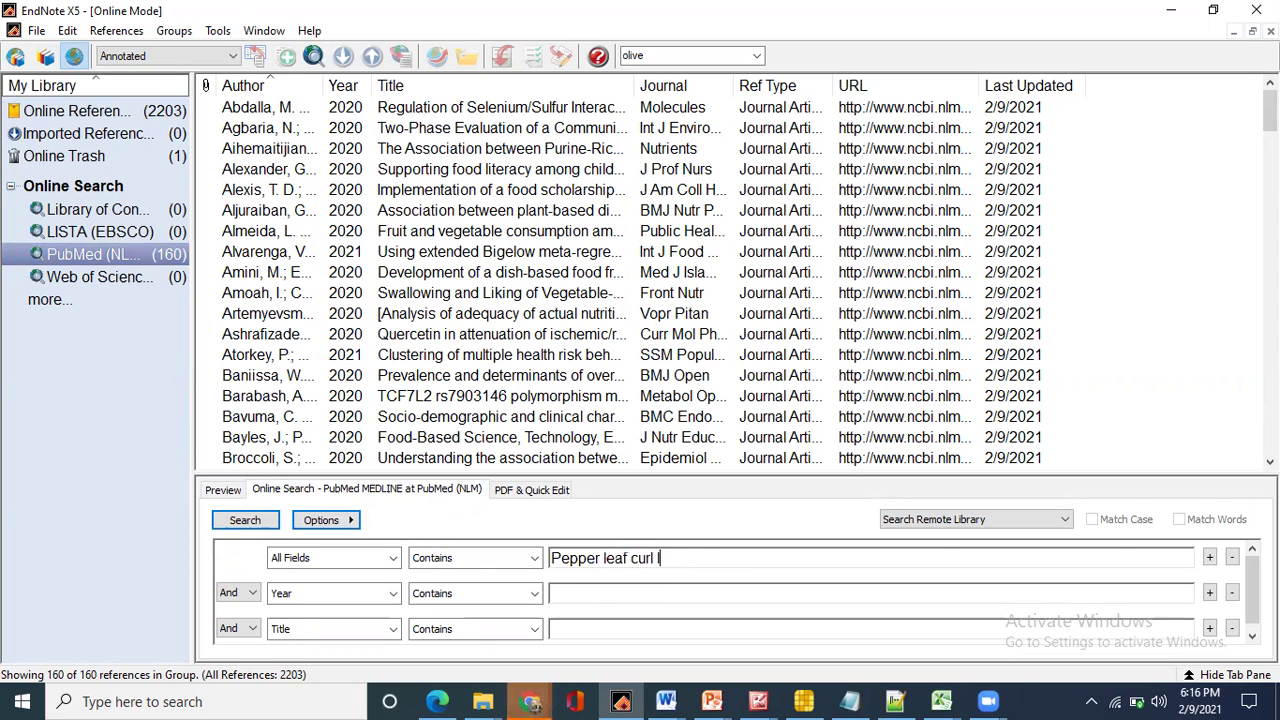
text(leaf curl virus)
click(245, 522)
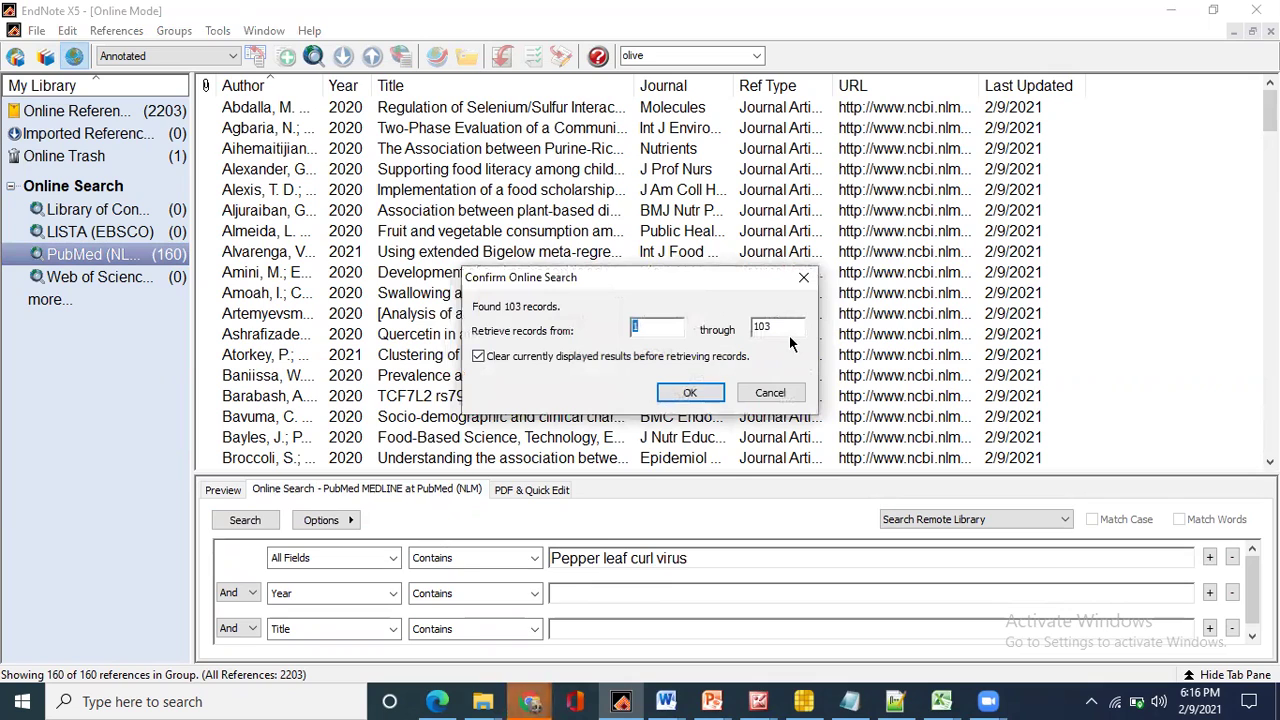
click(677, 395)
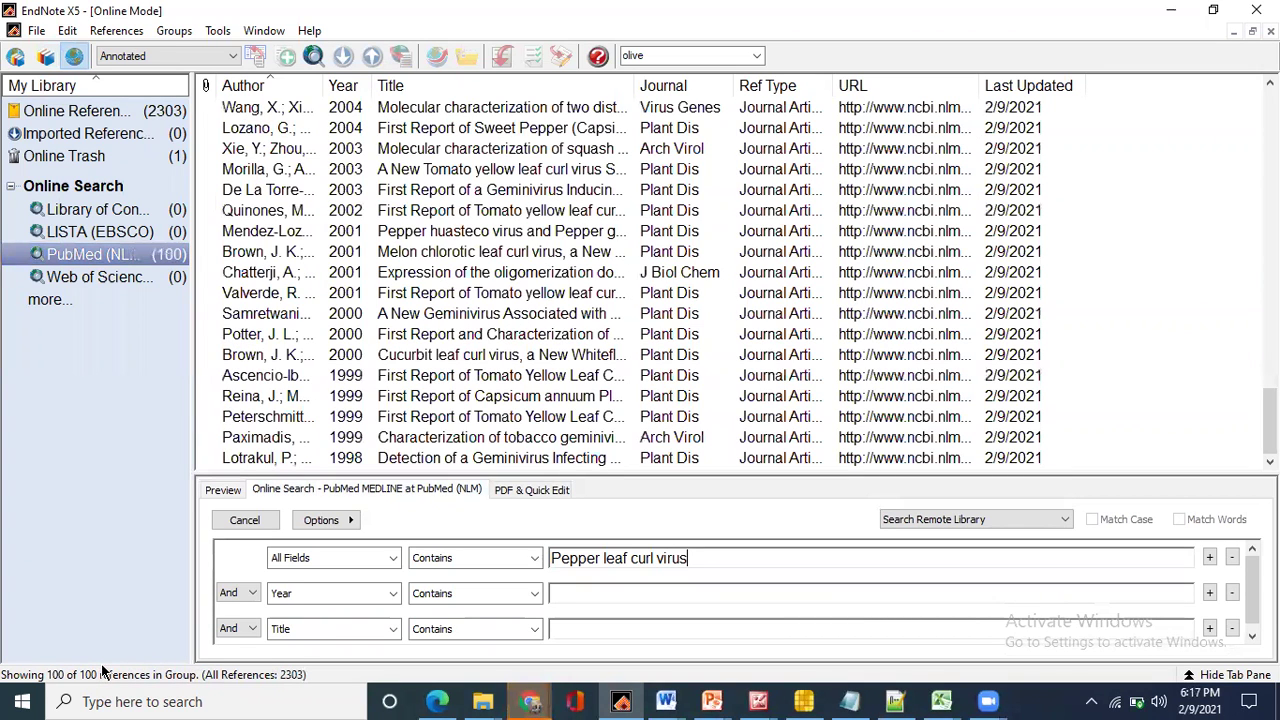
Step: Select five results: Kanchanaburi, Ageratum yellow vein Malaysia, gene mapping, Aceh and Lahore virus papers
drag(1270, 420, 1228, 8)
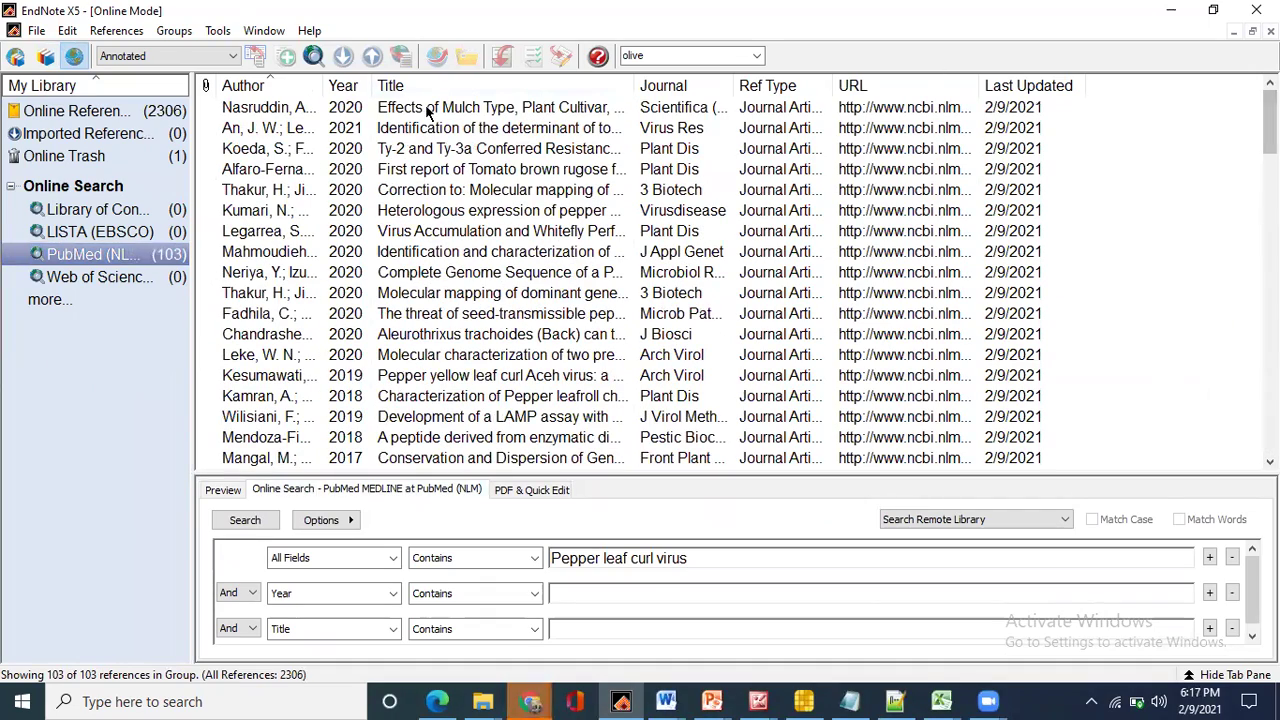
click(295, 107)
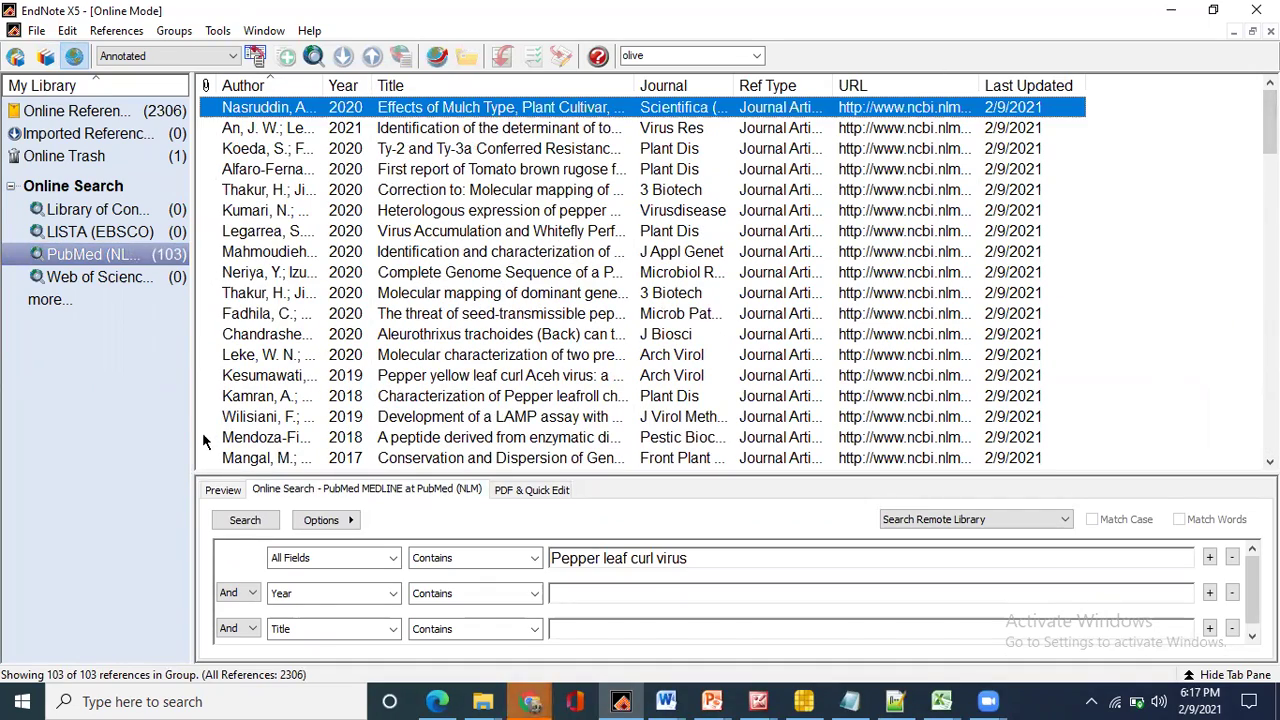
click(223, 489)
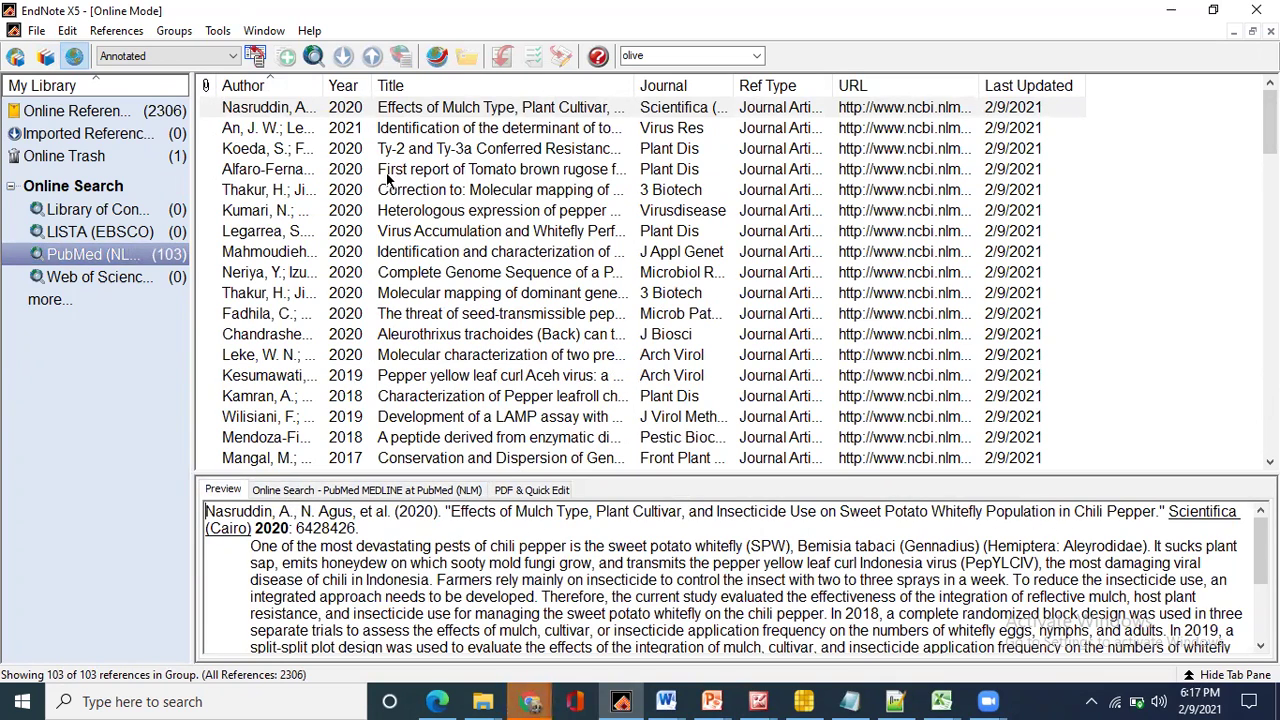
click(408, 130)
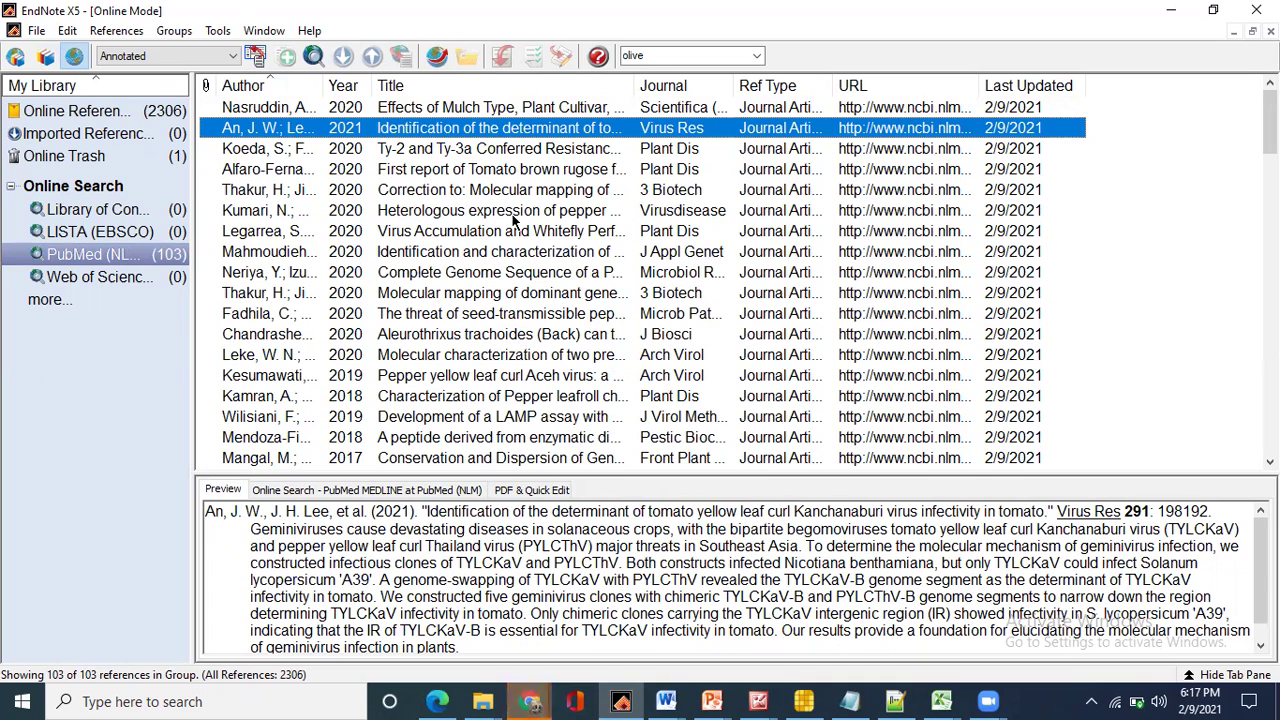
ctrl+click(464, 172)
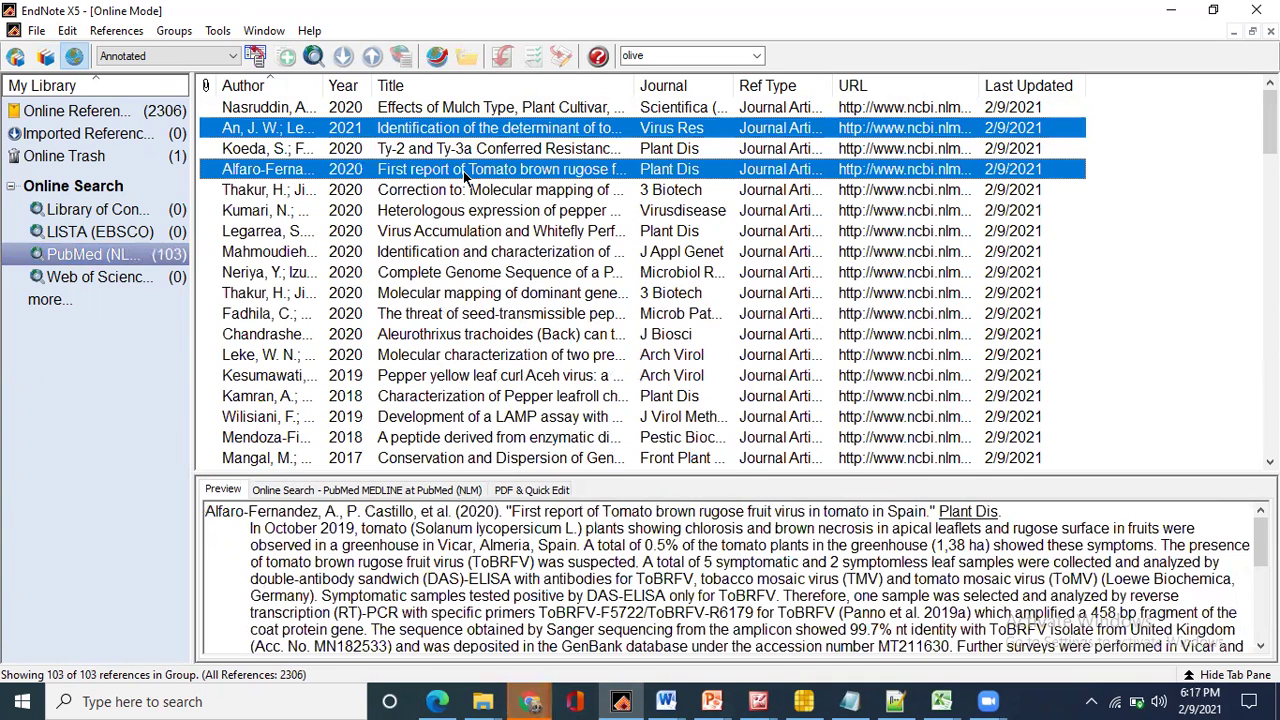
ctrl+click(381, 172)
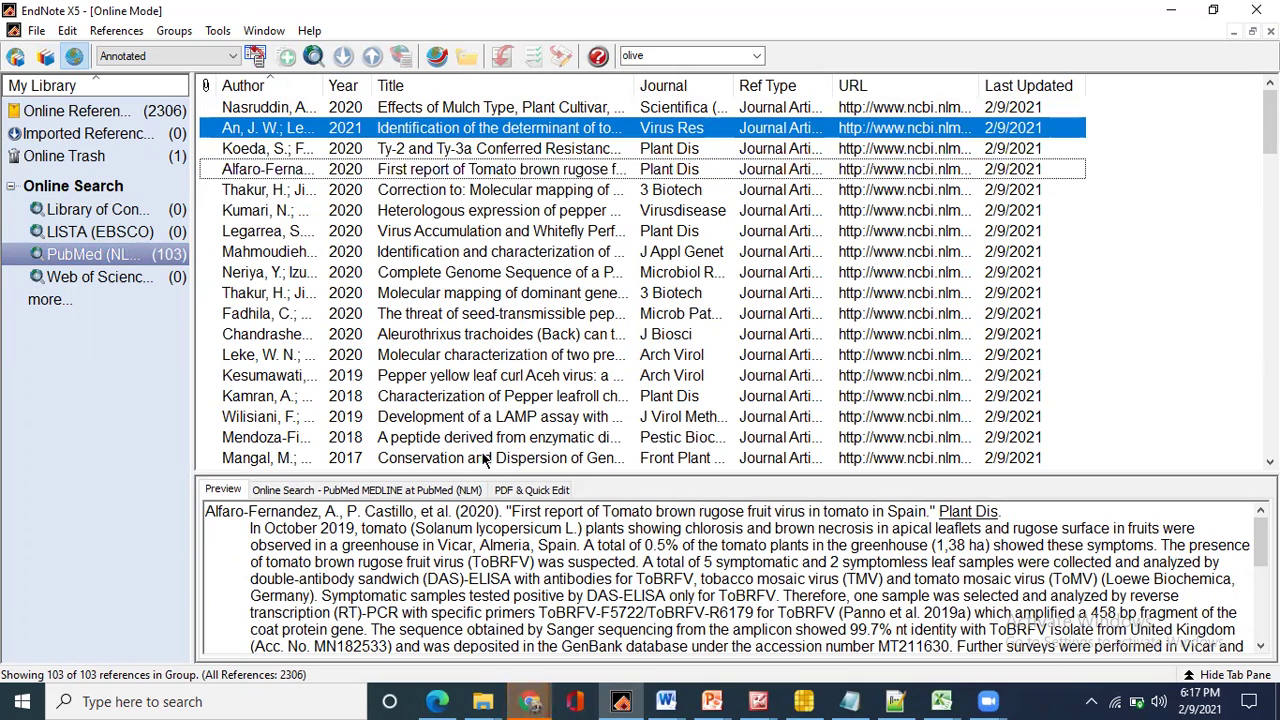
ctrl+click(441, 254)
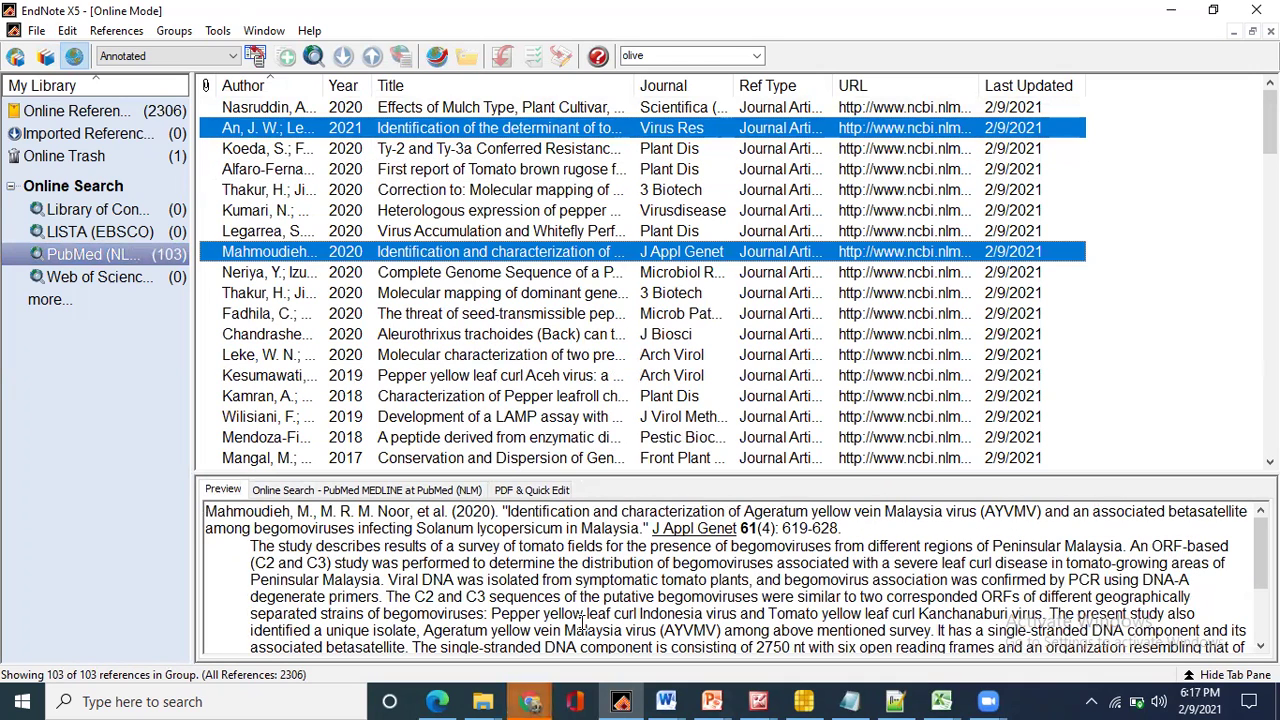
ctrl+click(436, 295)
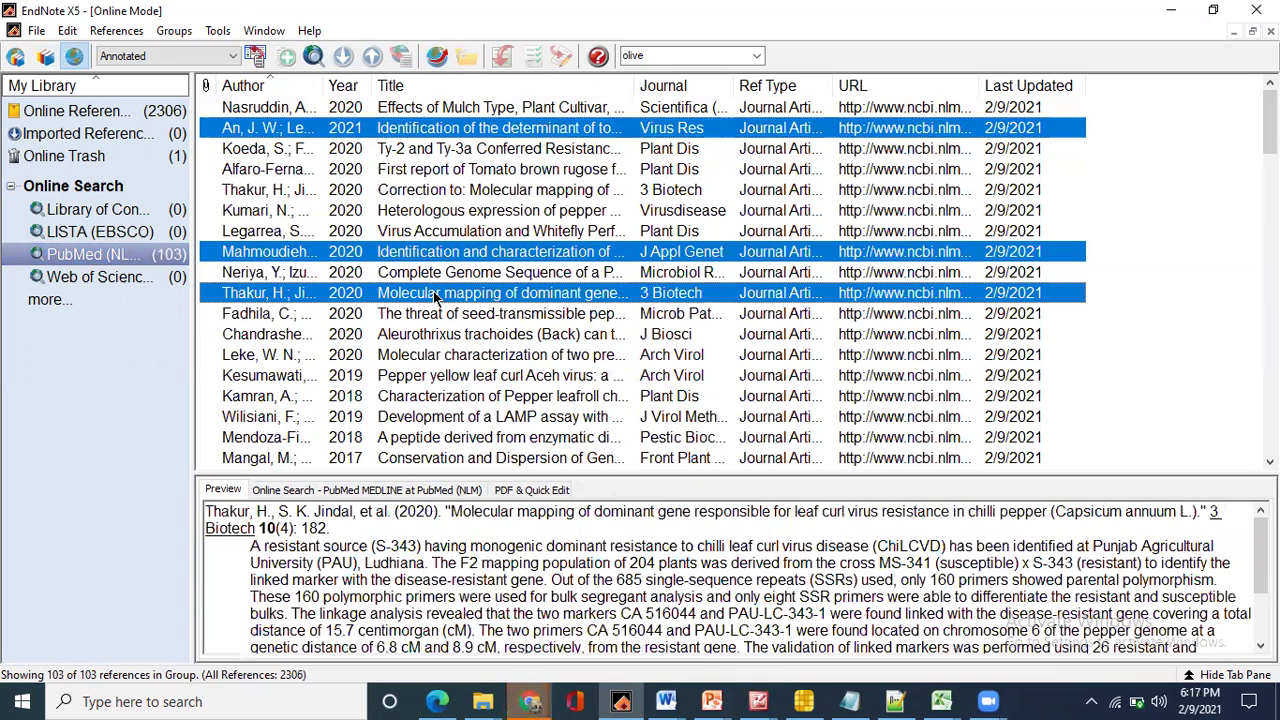
ctrl+click(438, 378)
drag(1268, 122, 1268, 270)
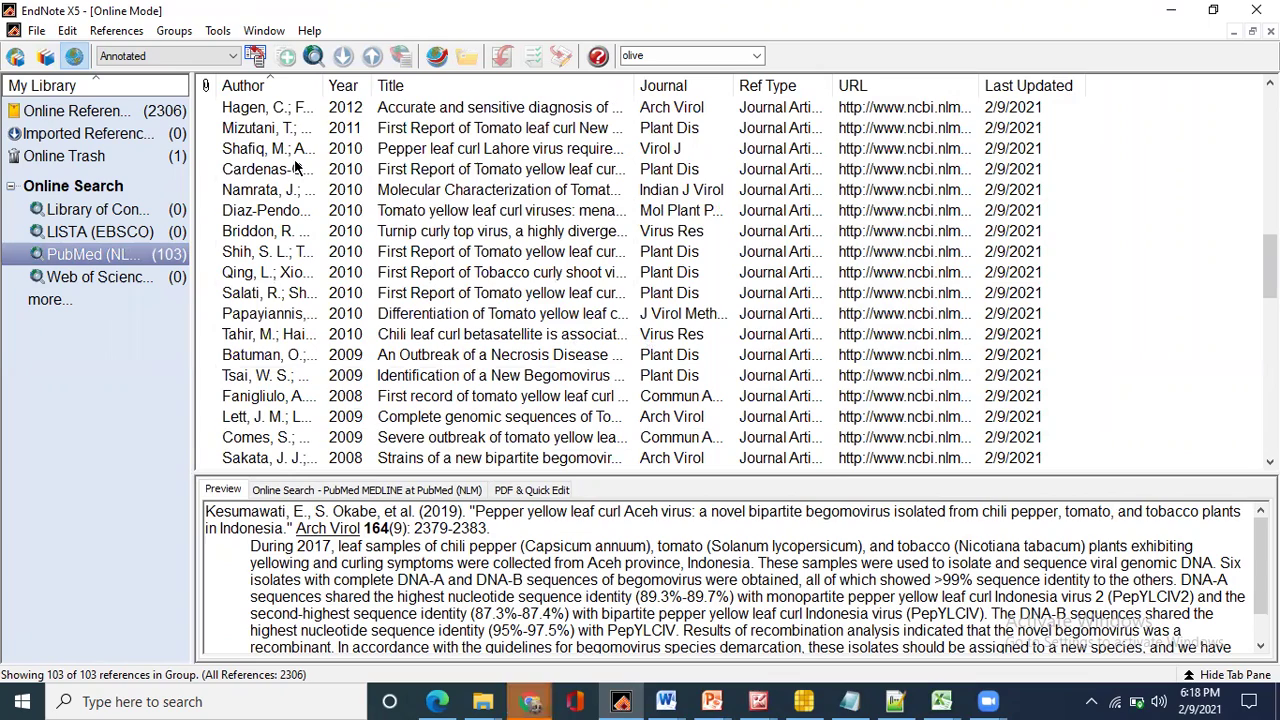
click(295, 150)
Step: Paste the five references into the local library (181 total), copy them, and minimise EndNote
right_click(296, 152)
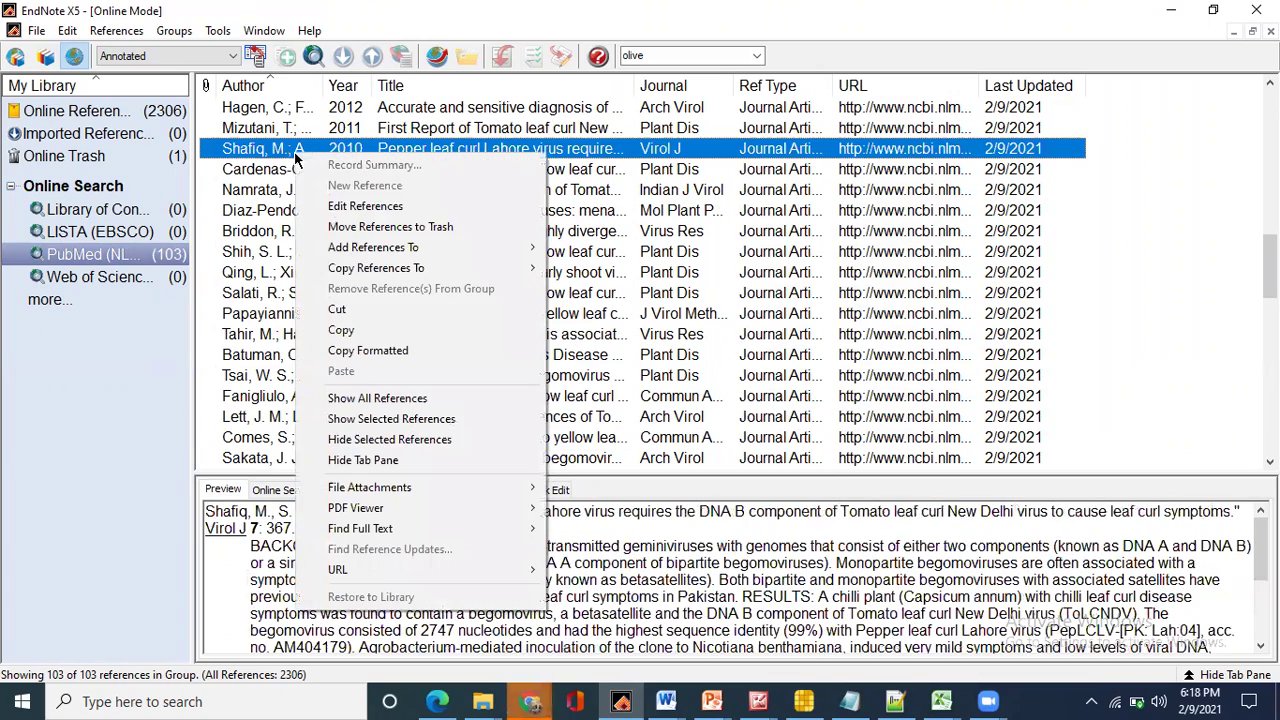
click(386, 332)
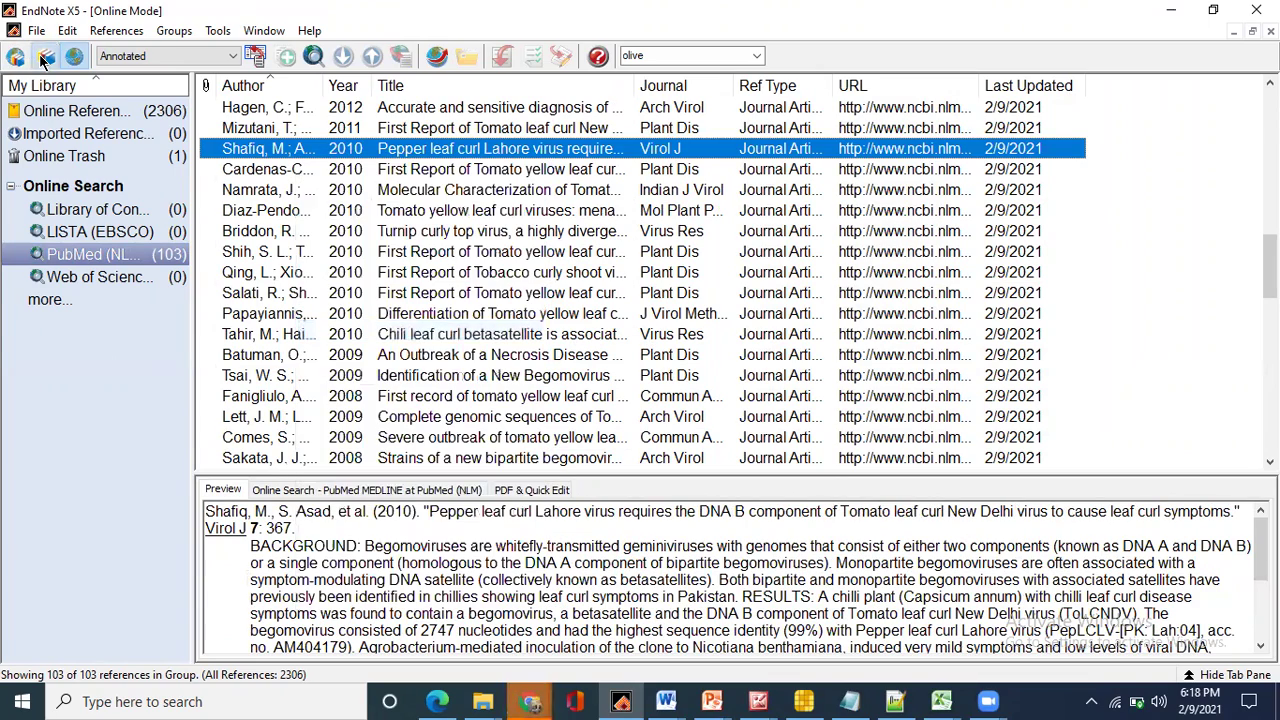
click(46, 56)
click(508, 317)
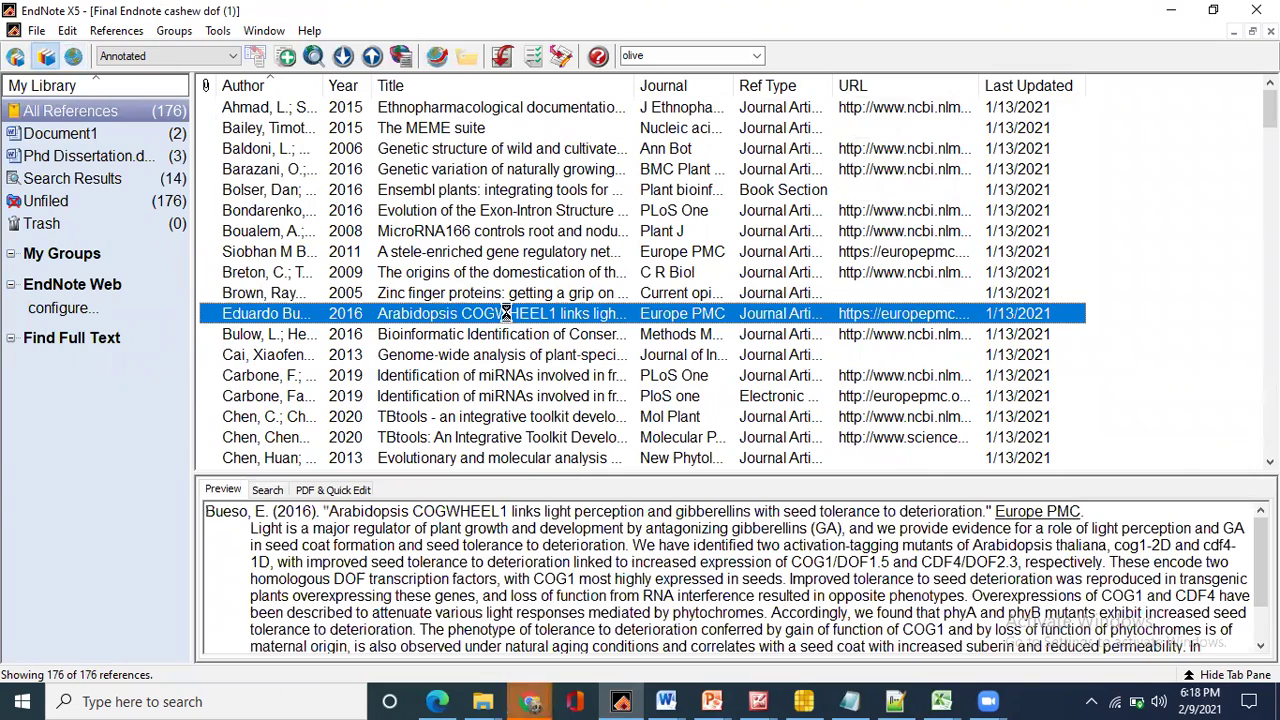
key(ctrl+v)
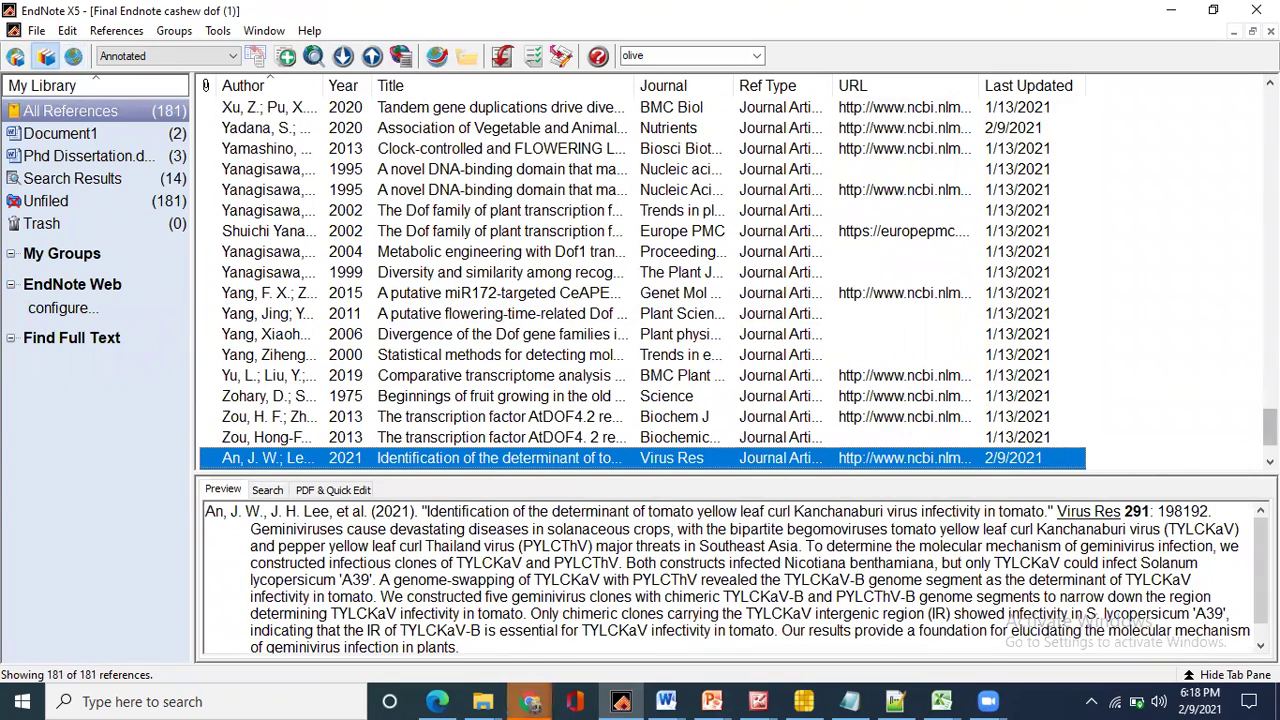
right_click(597, 418)
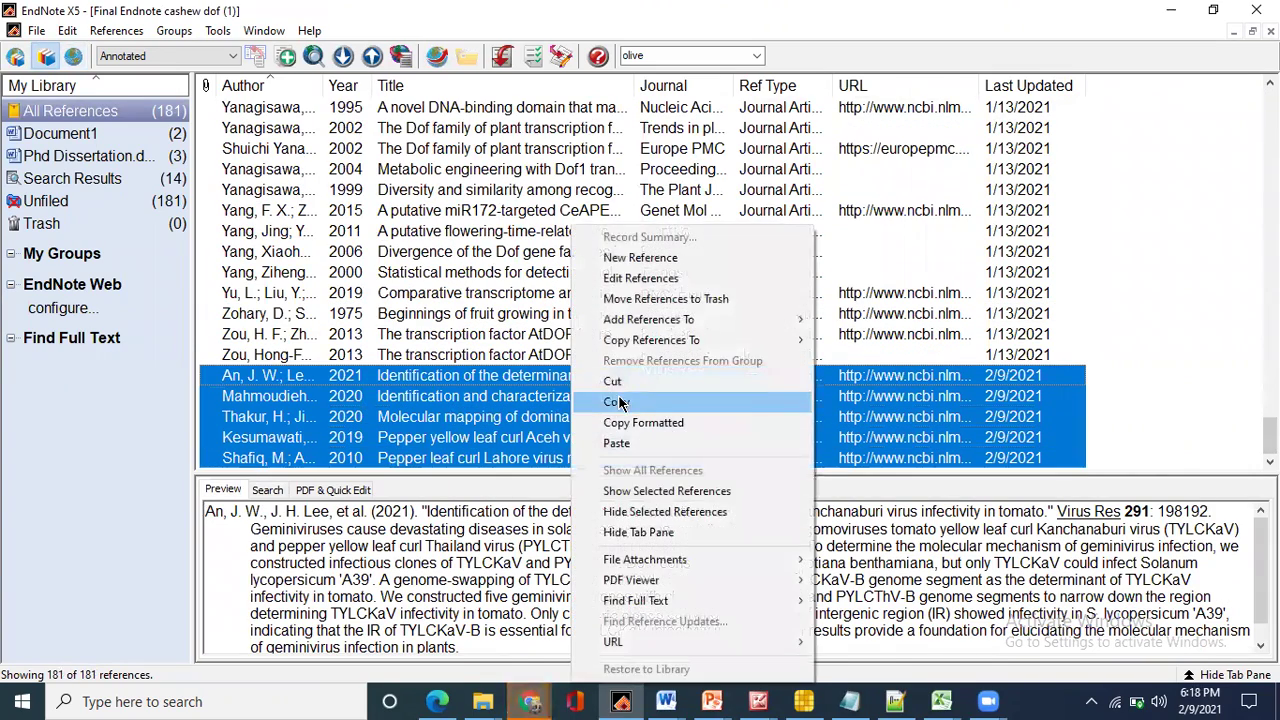
click(614, 401)
click(1171, 10)
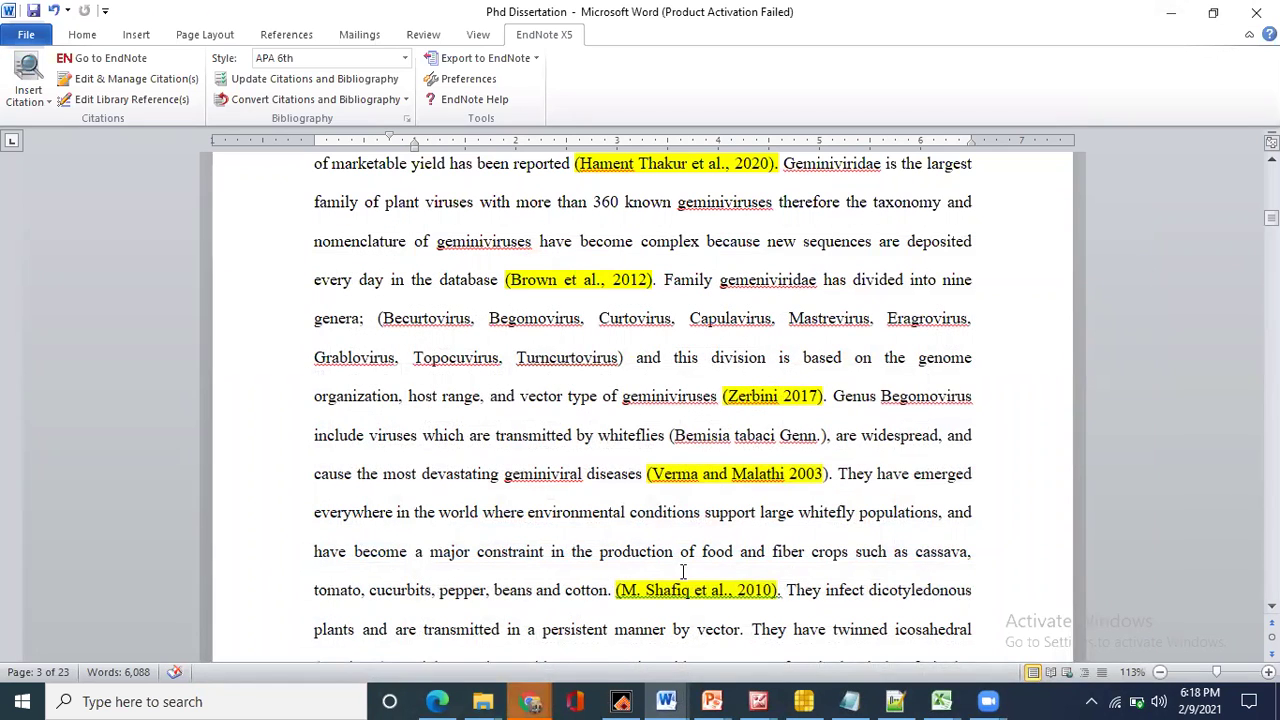
Step: Insert the five-reference citation (#182–#186) after 'cotton' and delete the typed 2010 citation
click(610, 590)
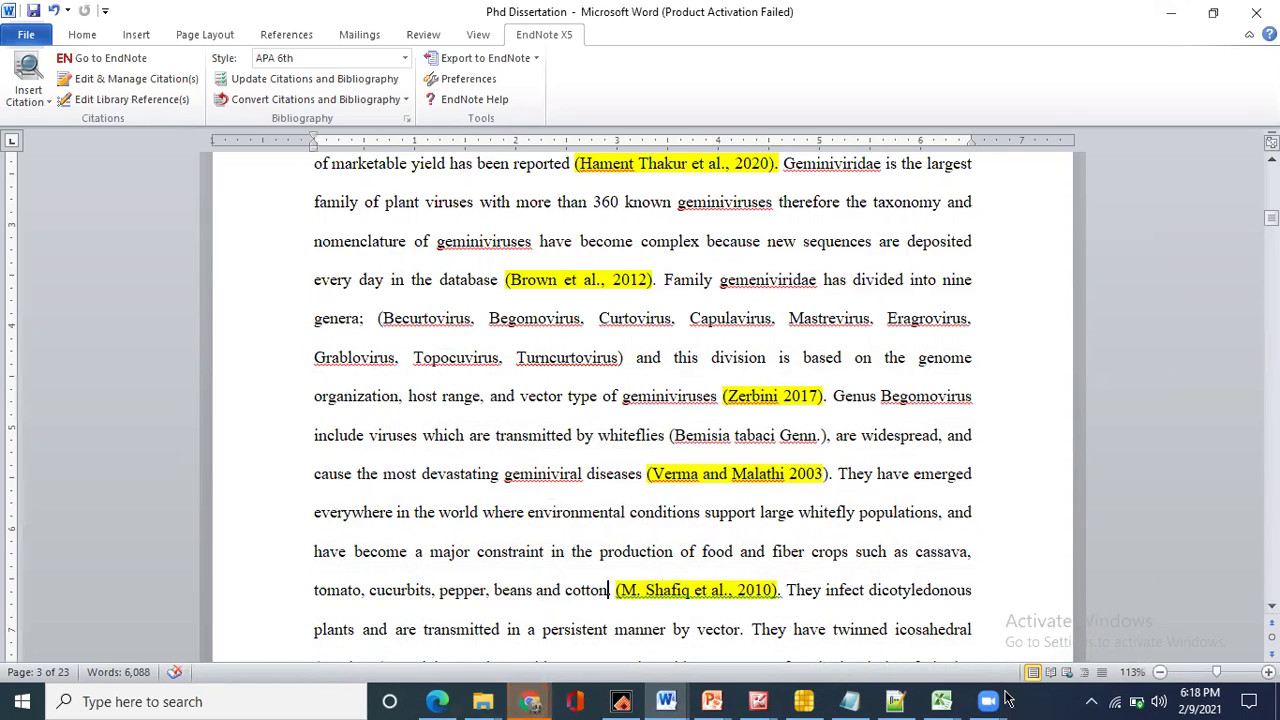
text(.)
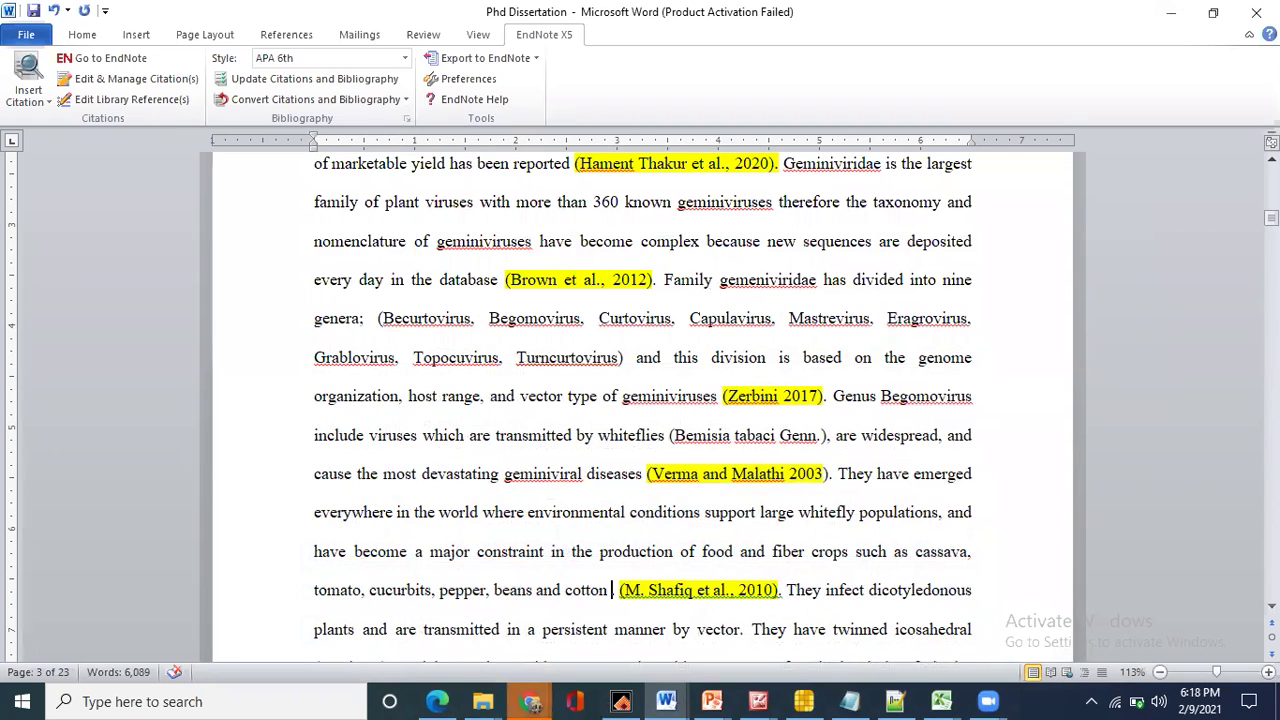
key(BackSpace)
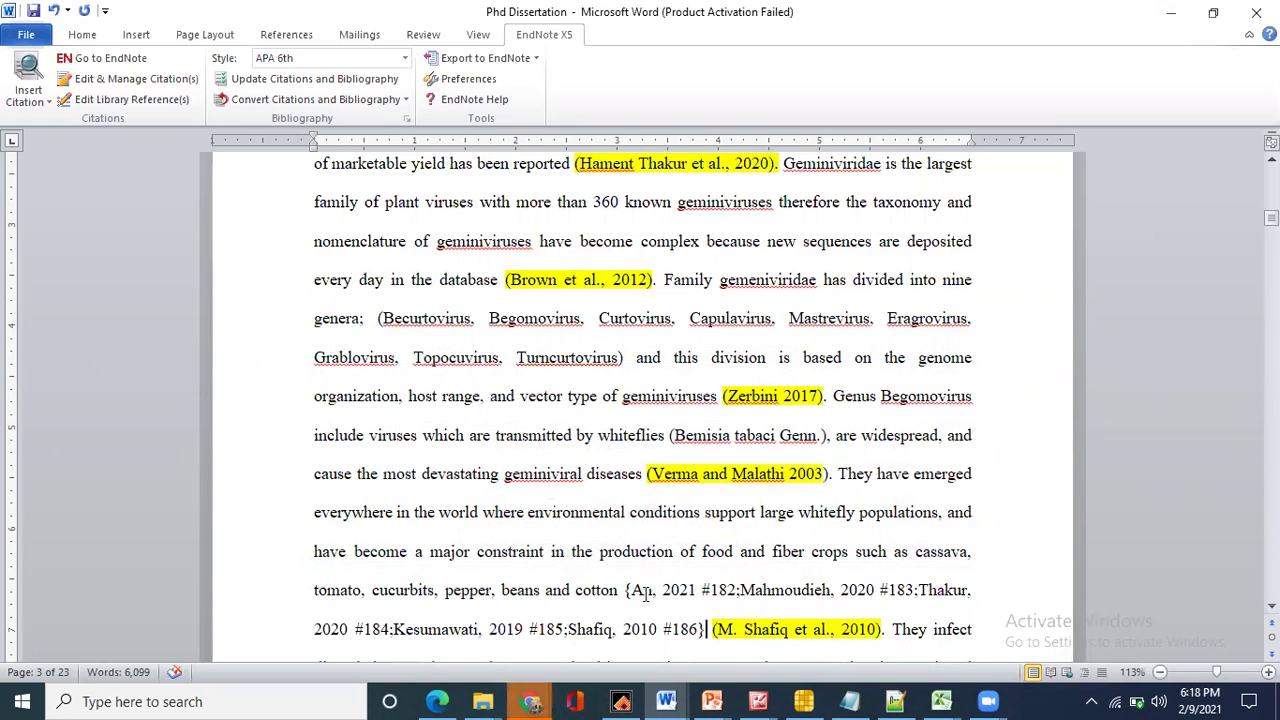
drag(712, 629, 843, 650)
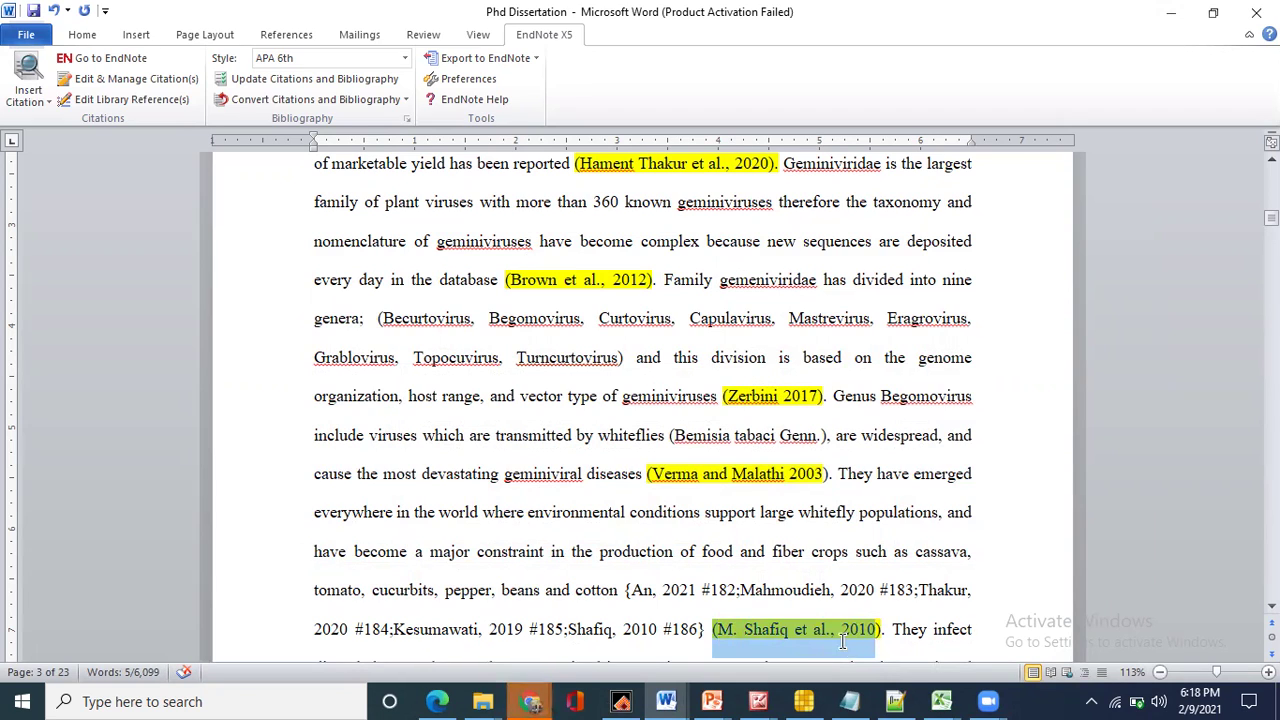
key(Delete)
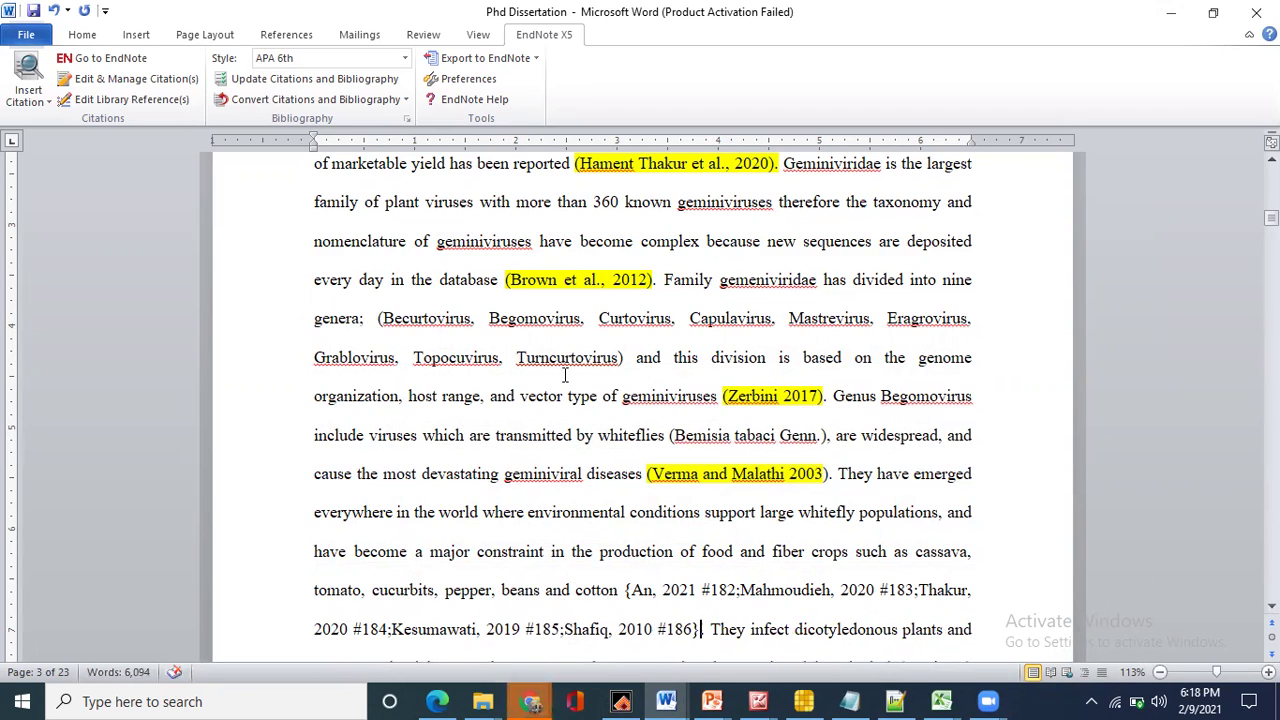
Step: Update citations to APA 6th, checking the bibliography and citations like (Yadana et al., 2020)
click(310, 79)
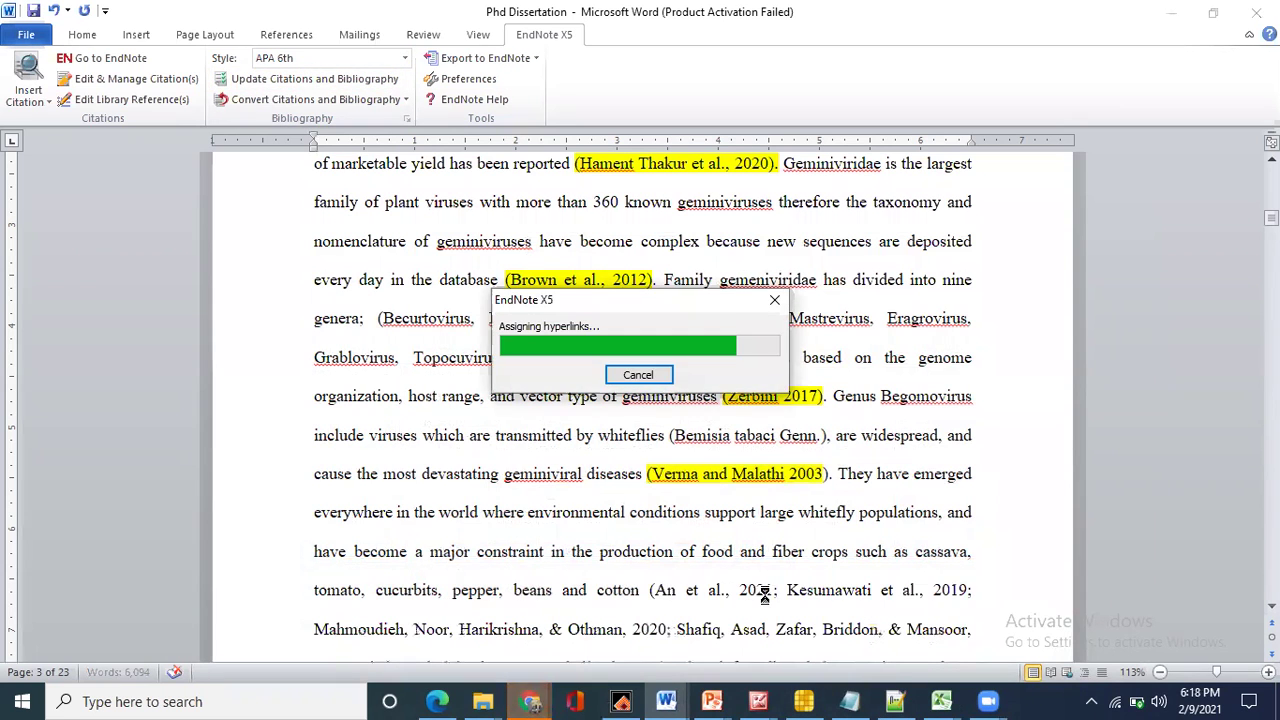
click(845, 590)
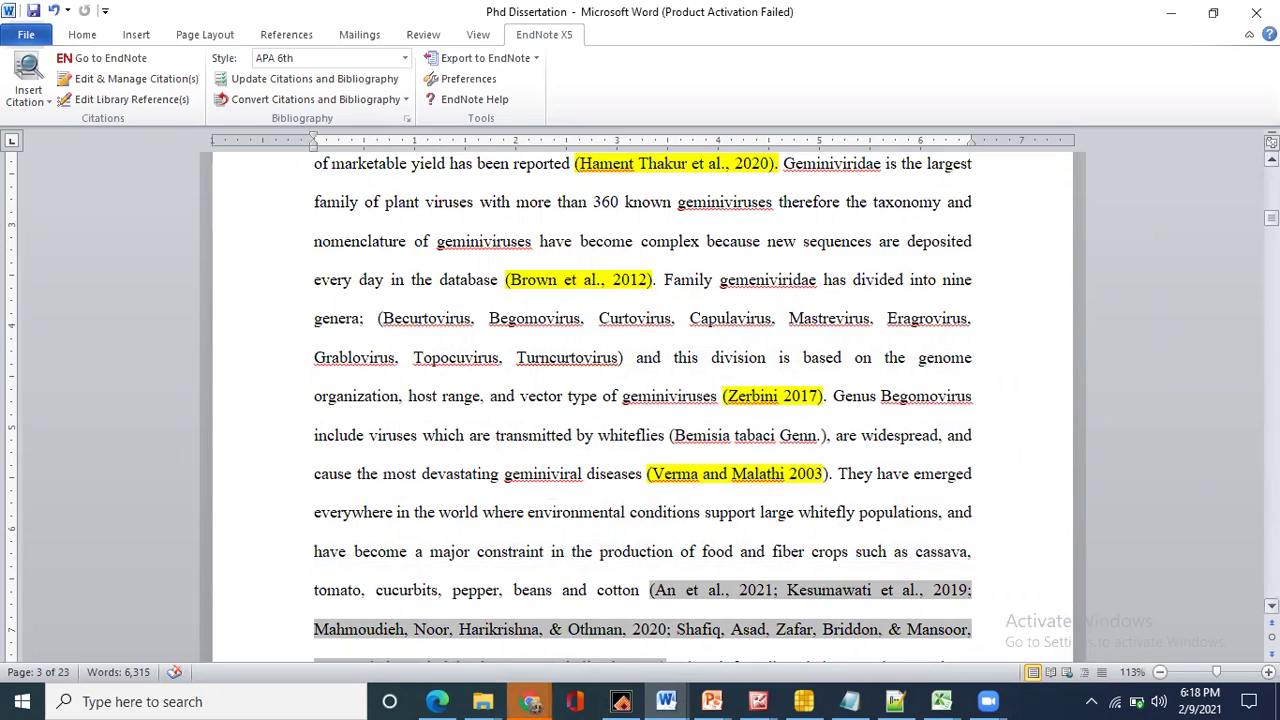
drag(1271, 217, 1271, 584)
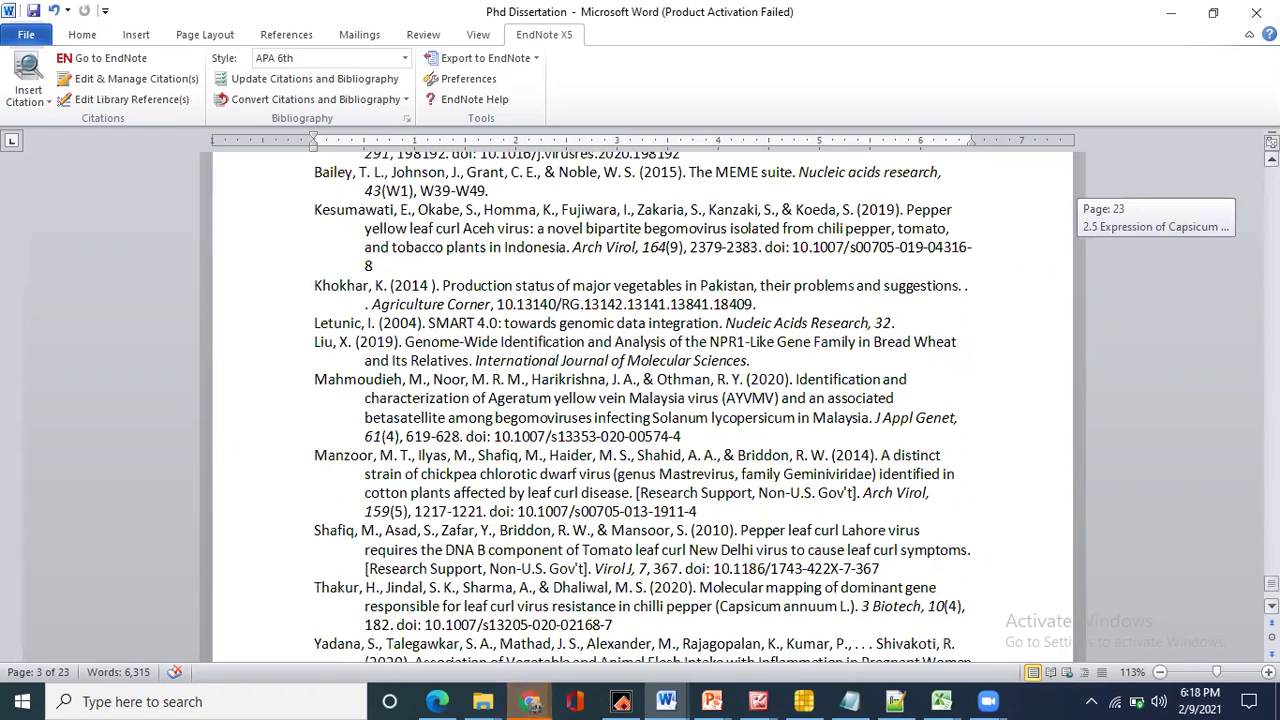
click(475, 517)
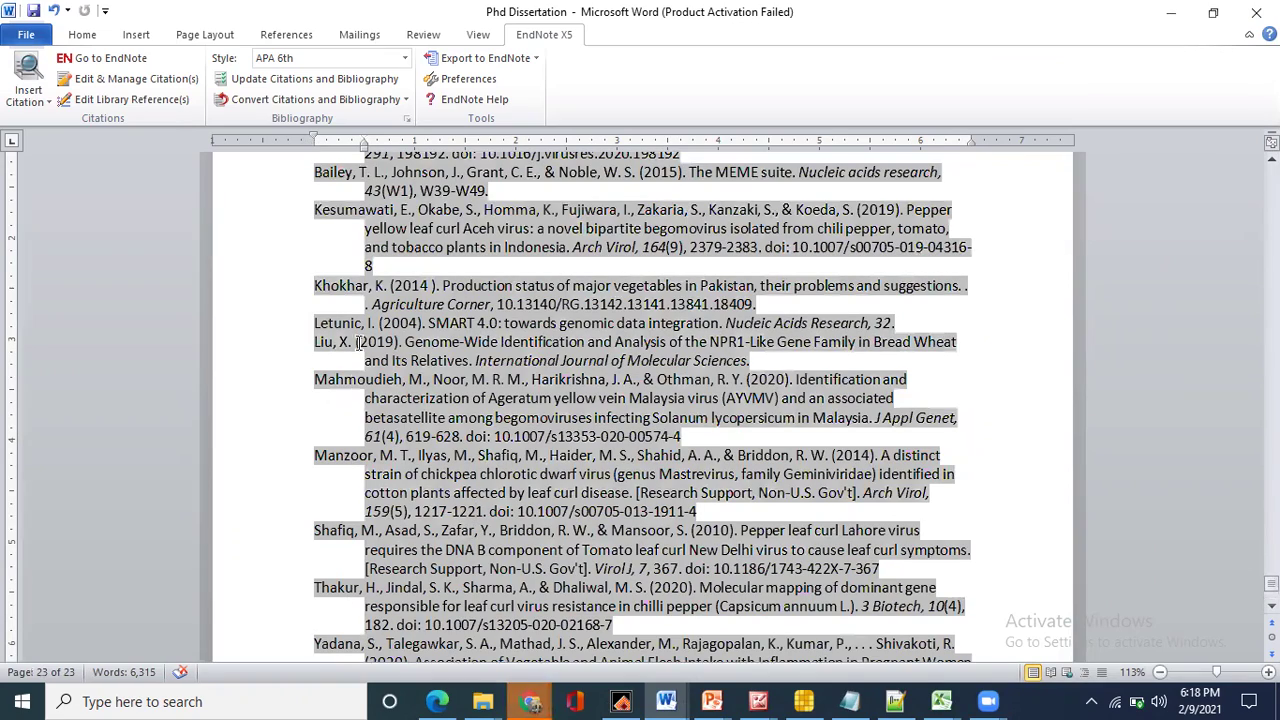
drag(1271, 583, 1271, 192)
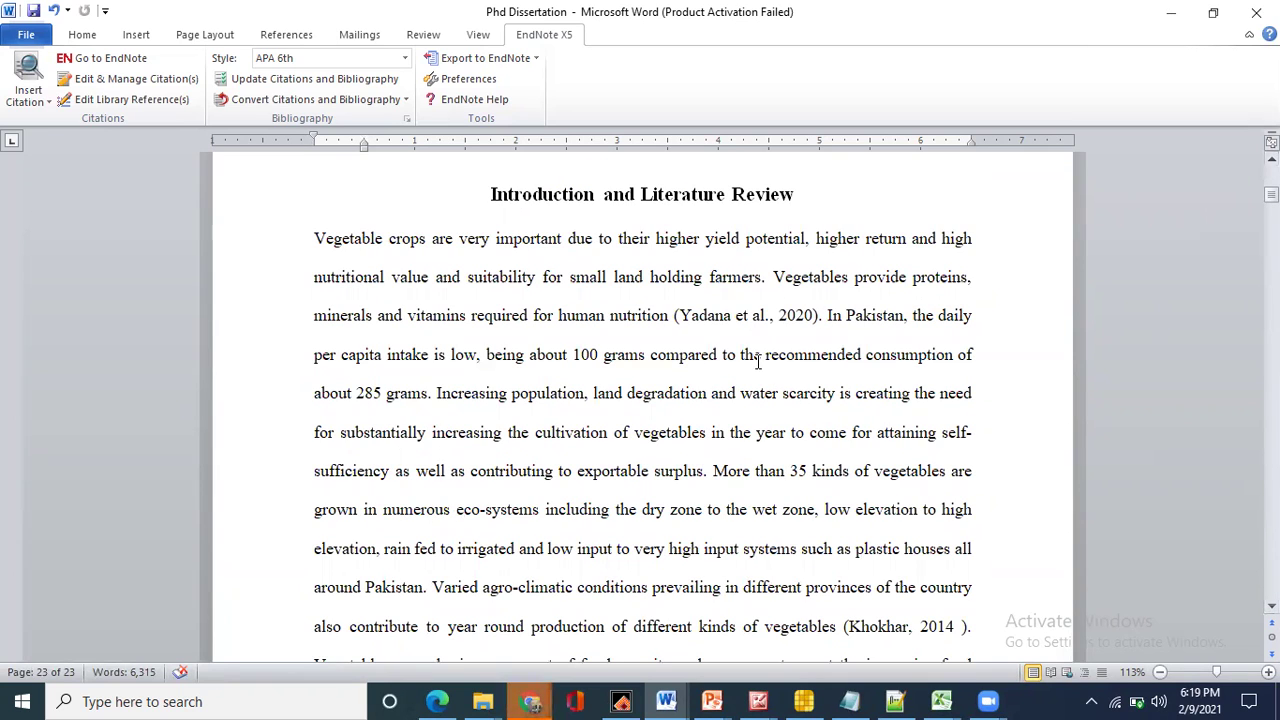
click(735, 317)
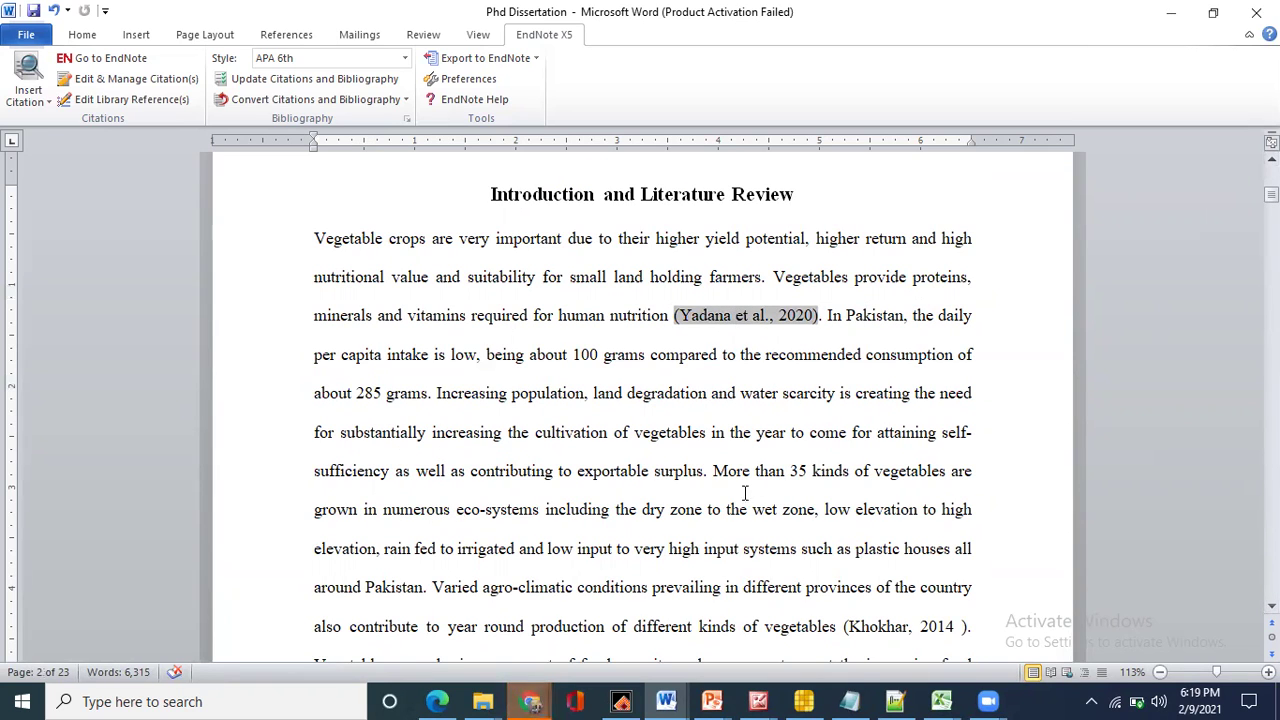
drag(1271, 194, 1271, 199)
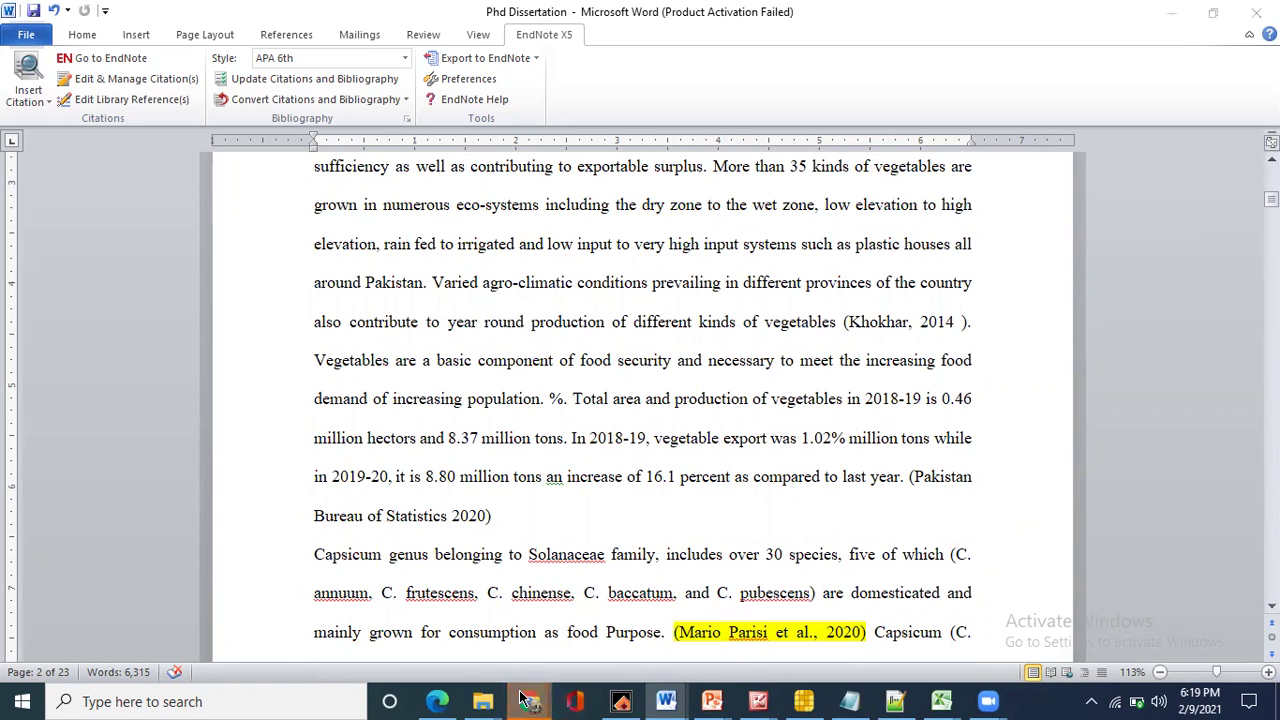
Step: In Chrome, dismiss 'Leave site?', close the spam tab, and type 'tur' in a new tab
mouse_move(530, 700)
click(440, 640)
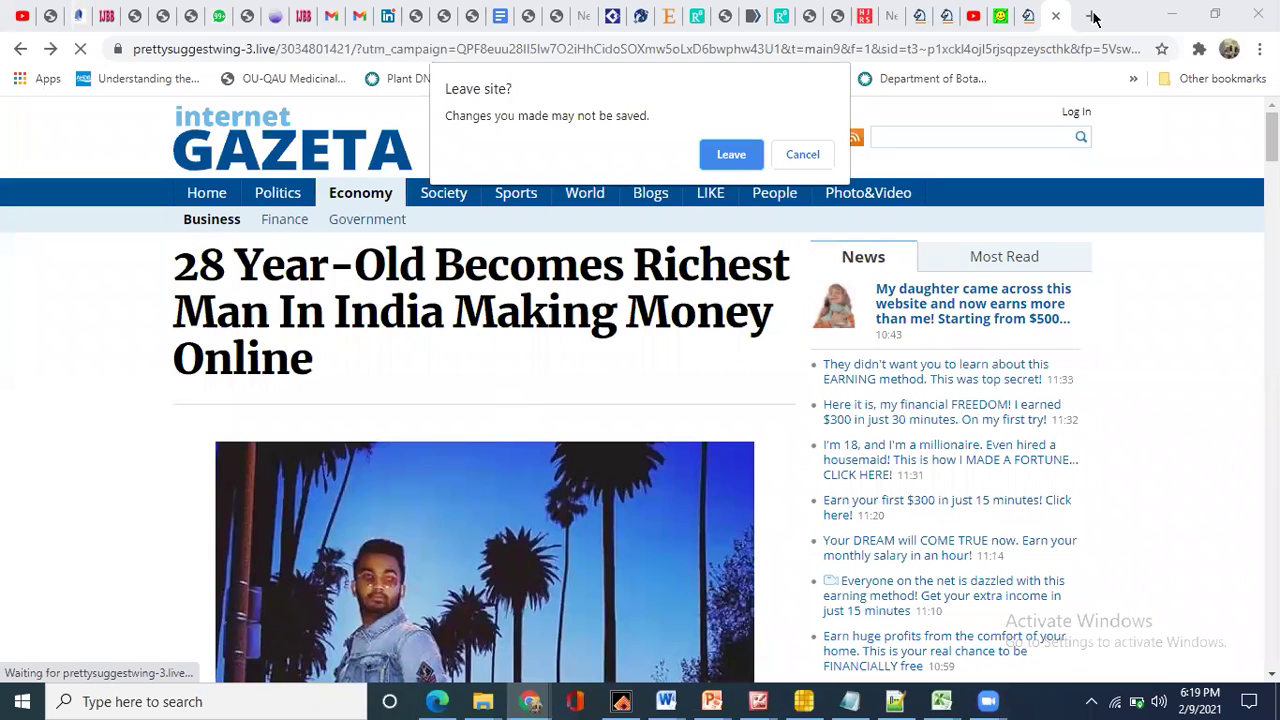
click(802, 155)
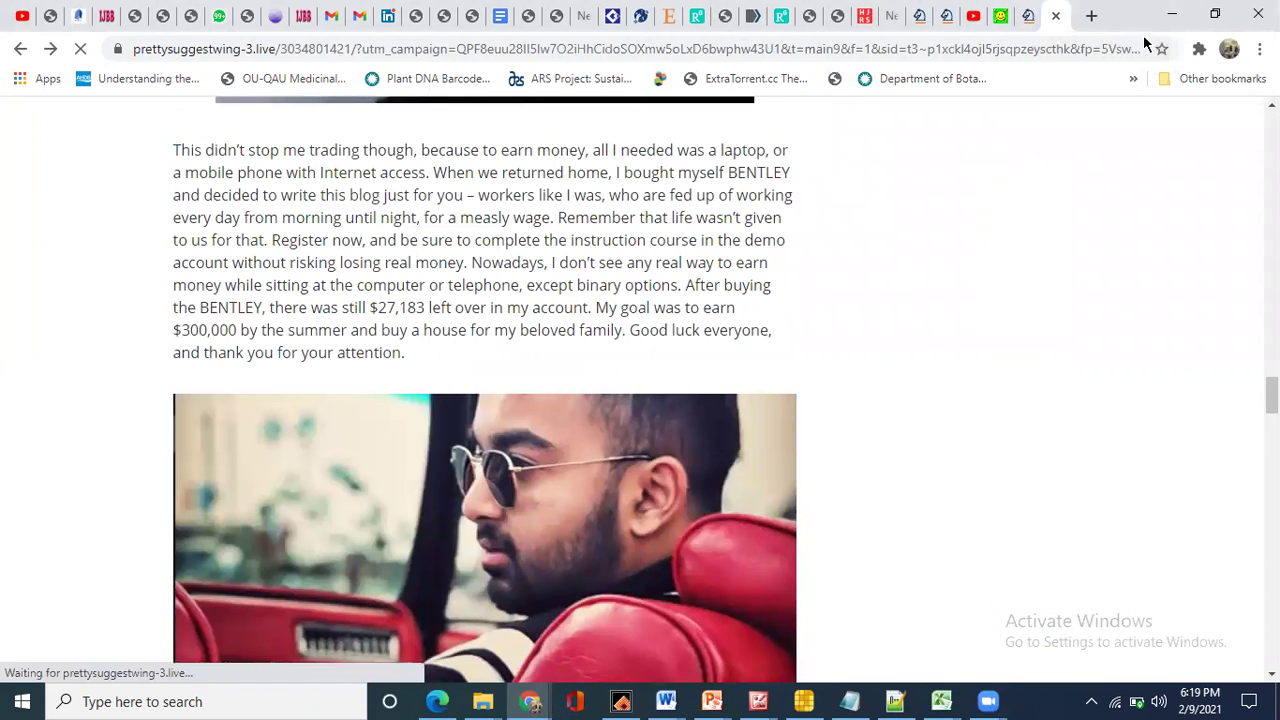
click(1054, 16)
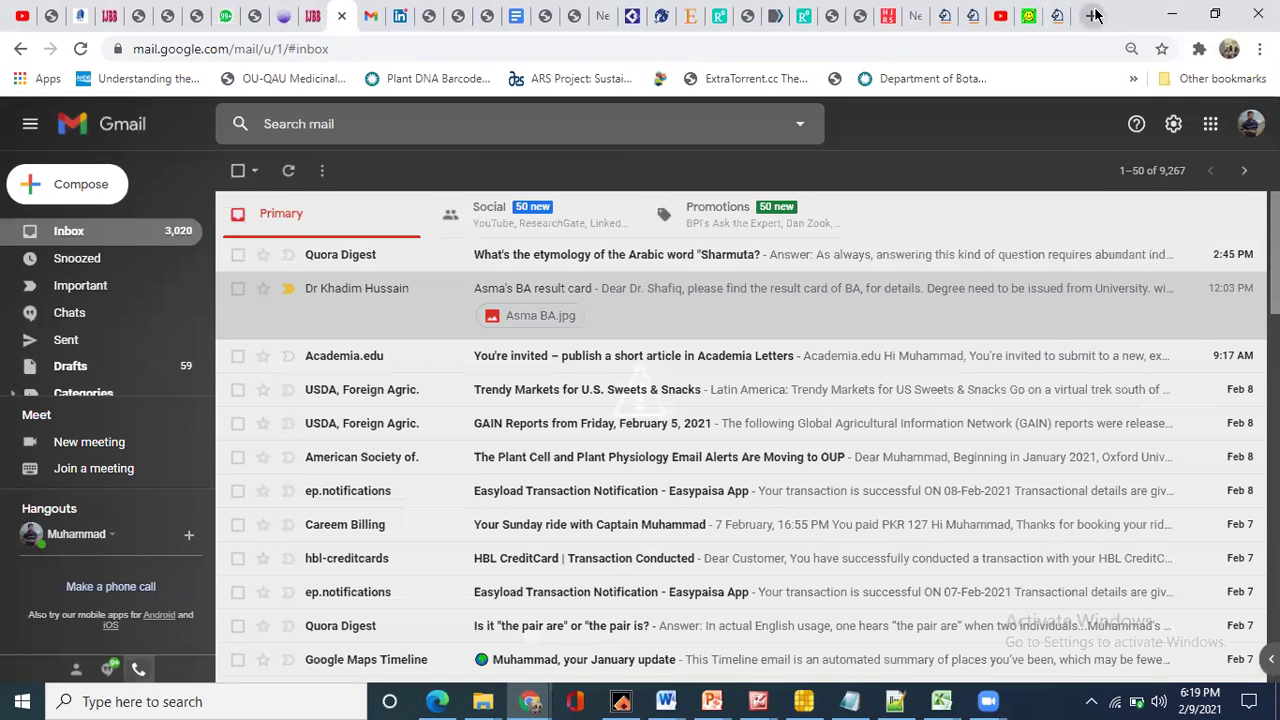
click(1095, 15)
text(t)
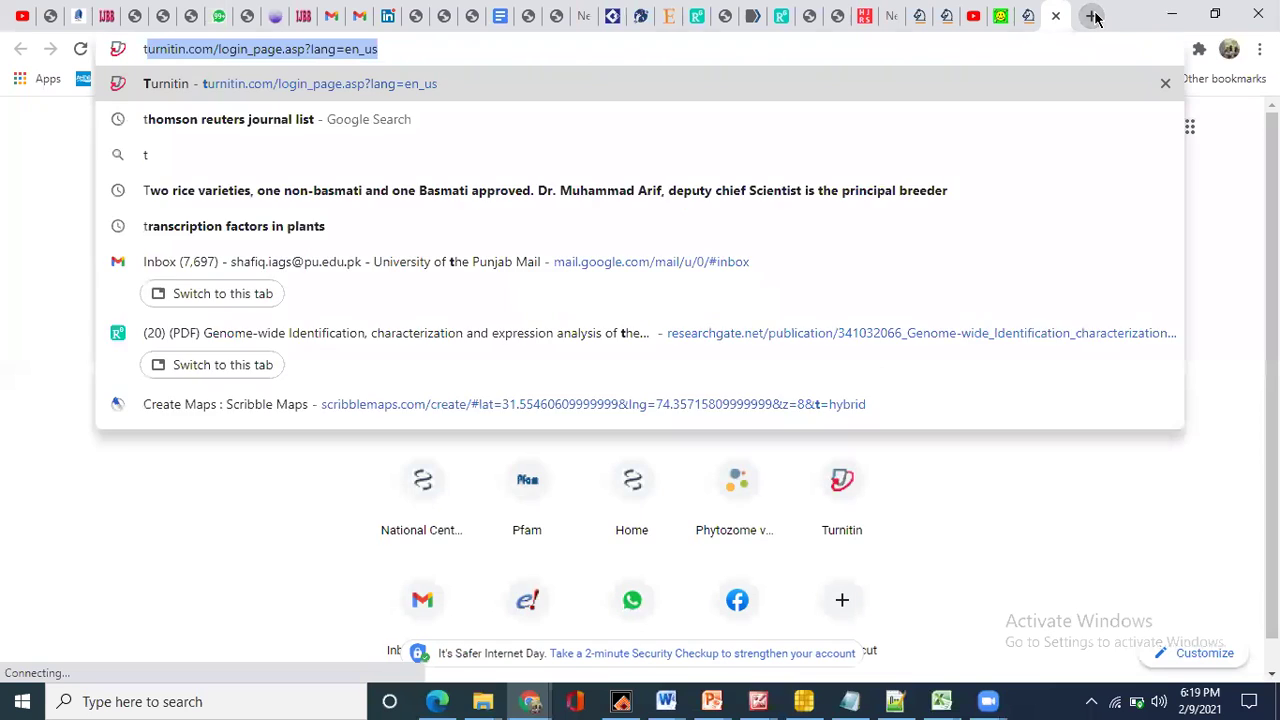
text(ur)
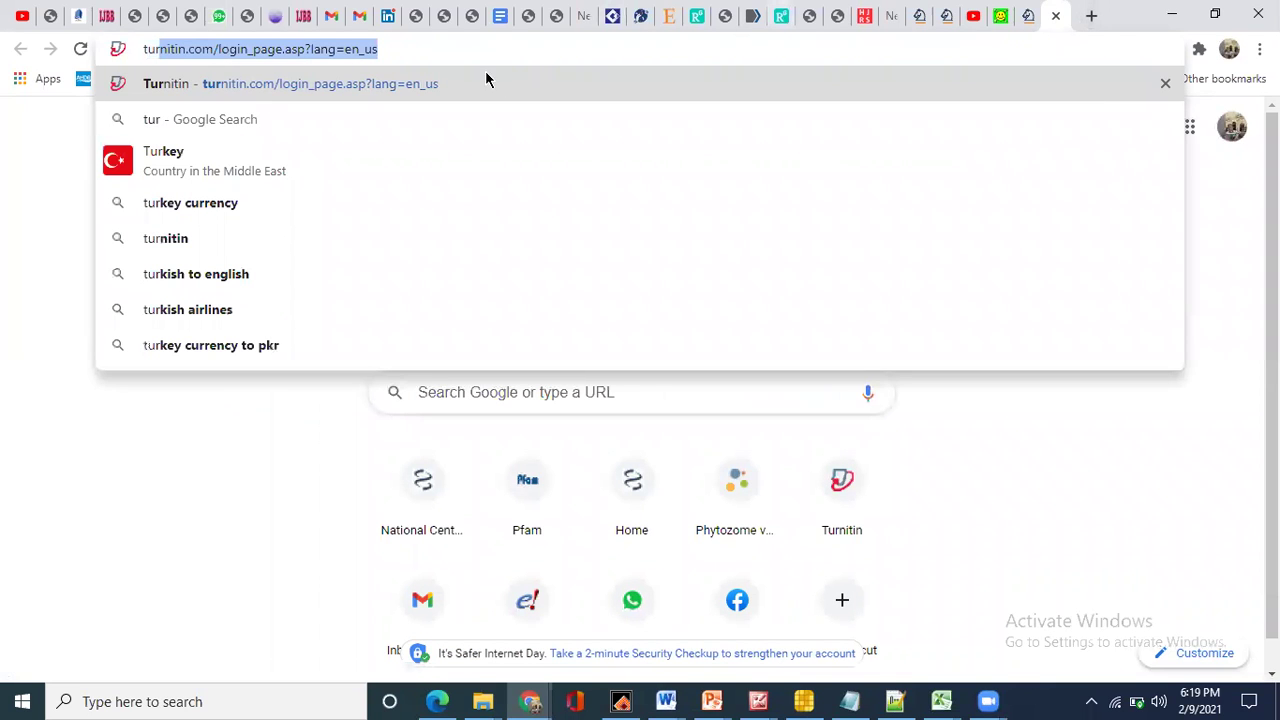
Step: Log in to the Turnitin instructor account with the saved e-mail and password, retrying after the first attempt fails
click(356, 86)
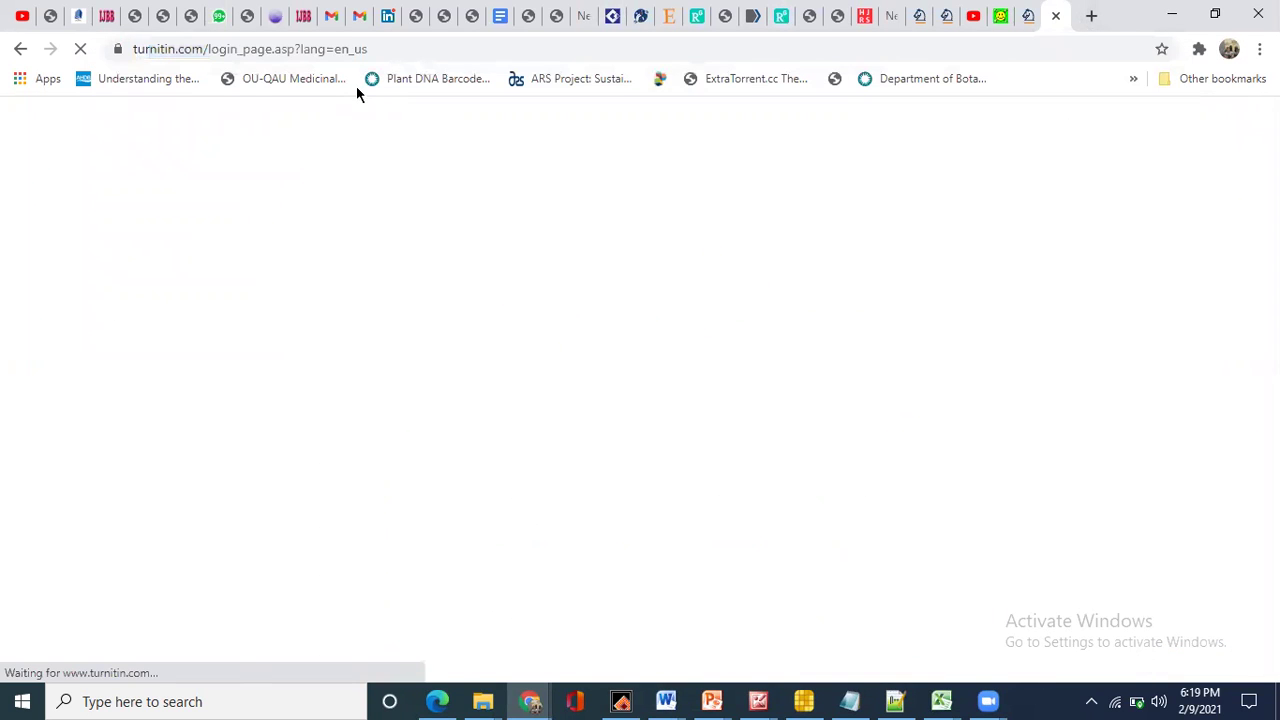
click(521, 347)
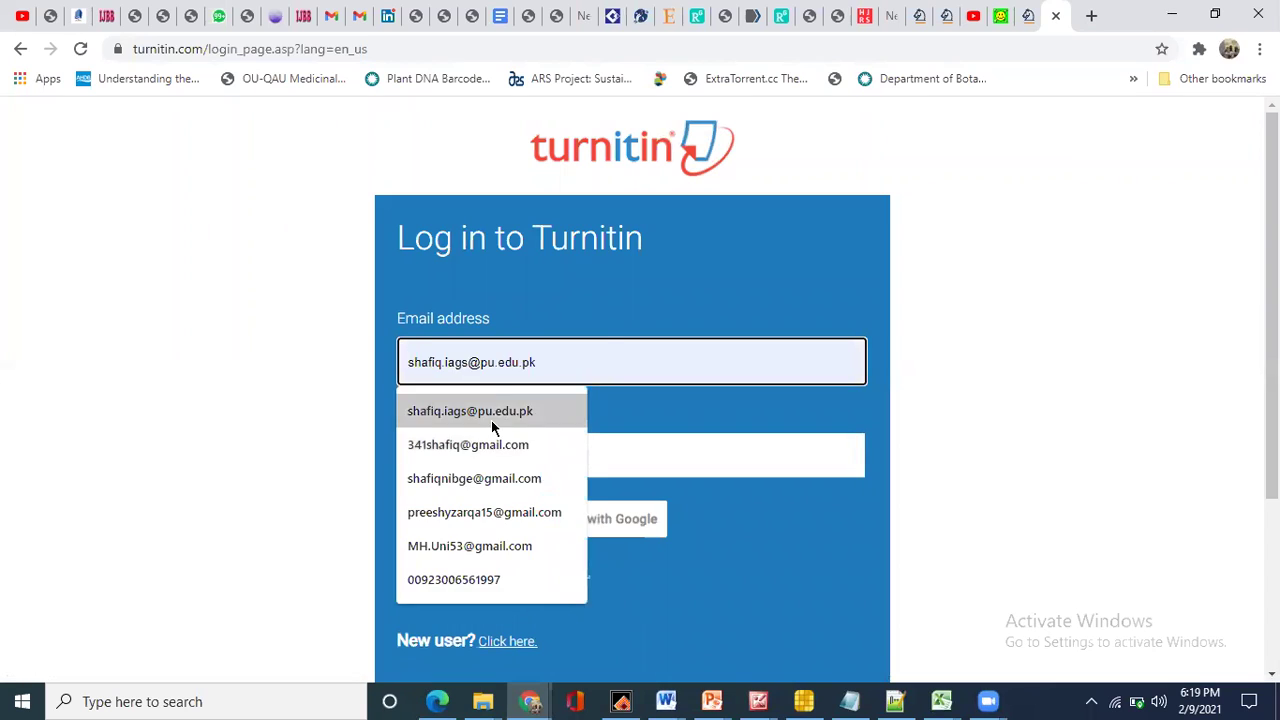
click(491, 420)
click(491, 466)
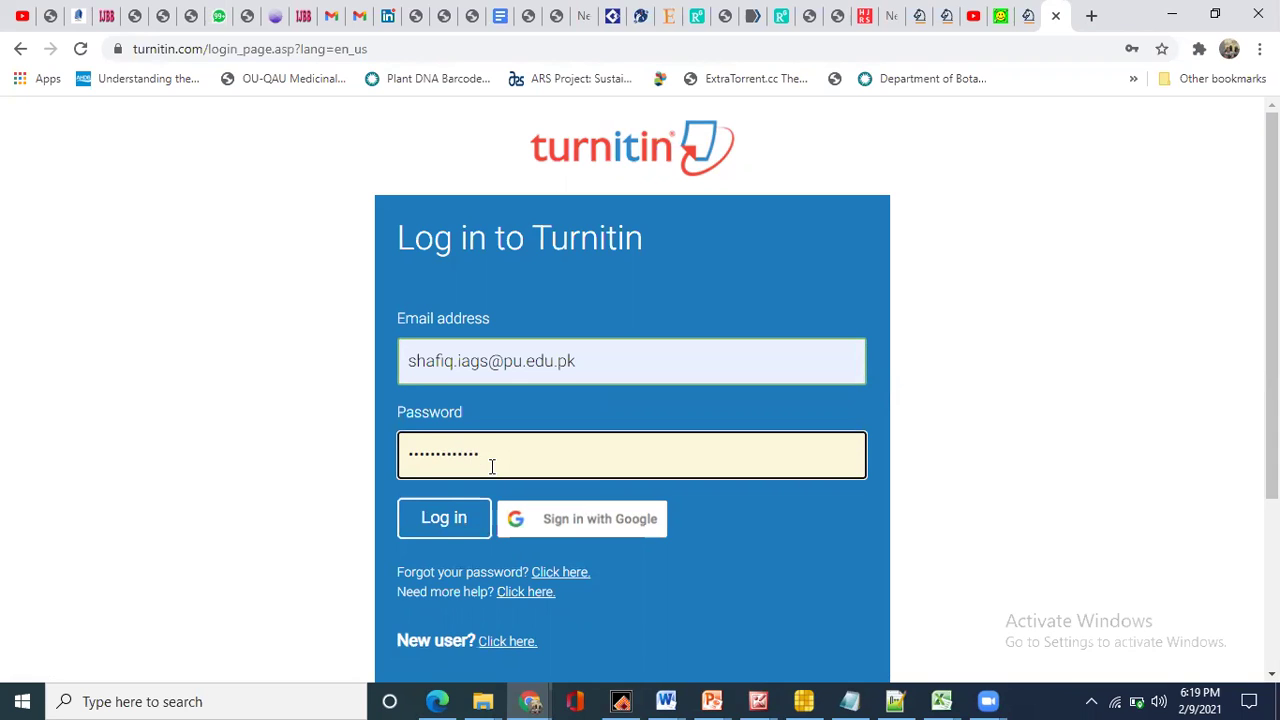
click(462, 529)
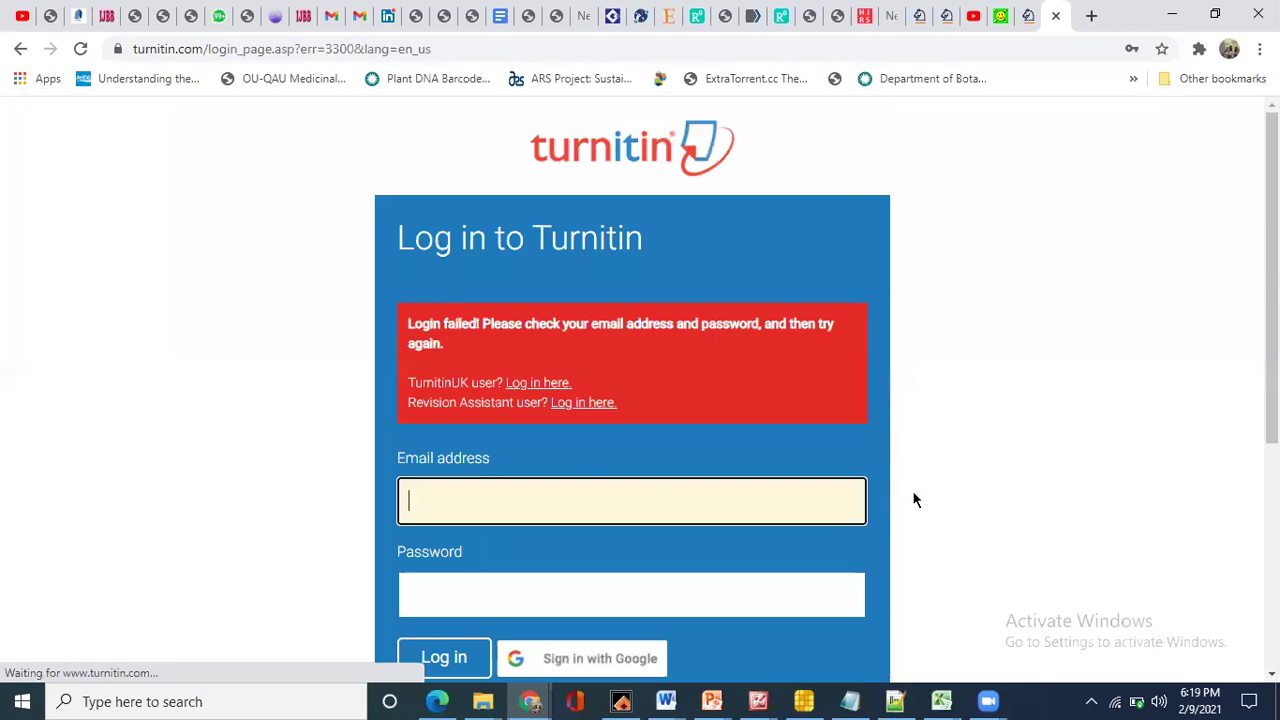
click(637, 491)
click(545, 278)
click(447, 590)
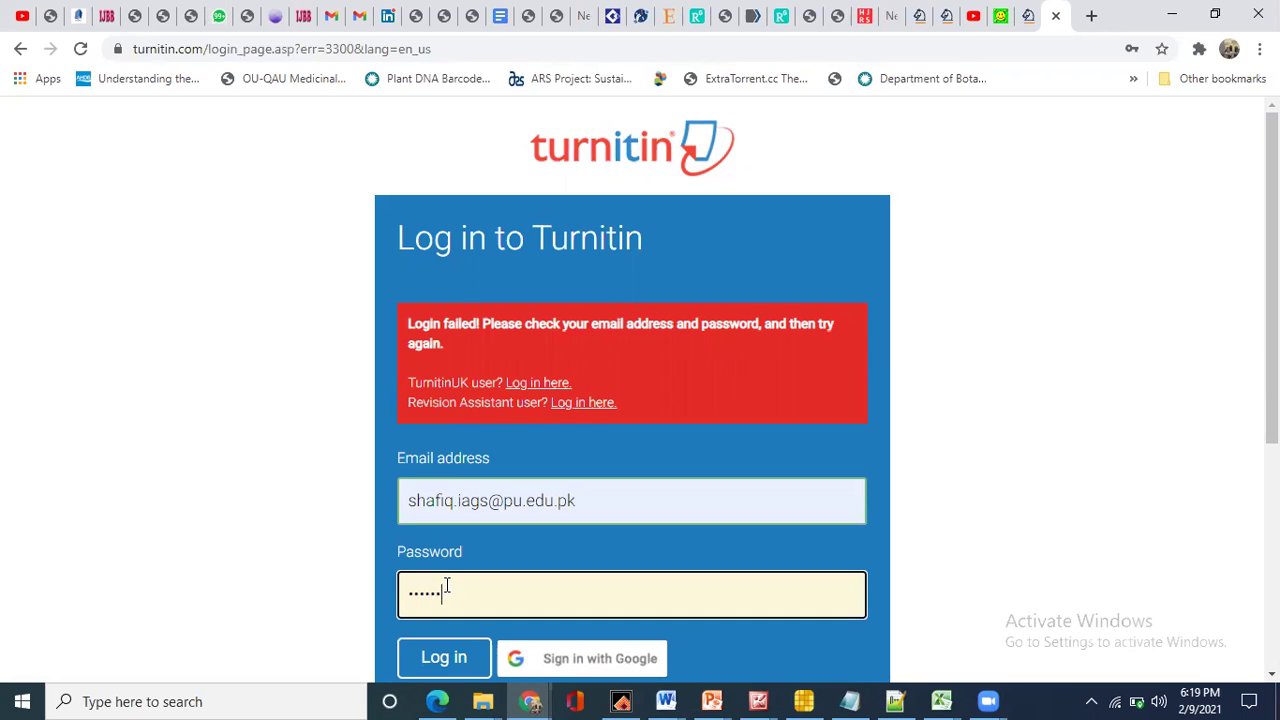
click(423, 658)
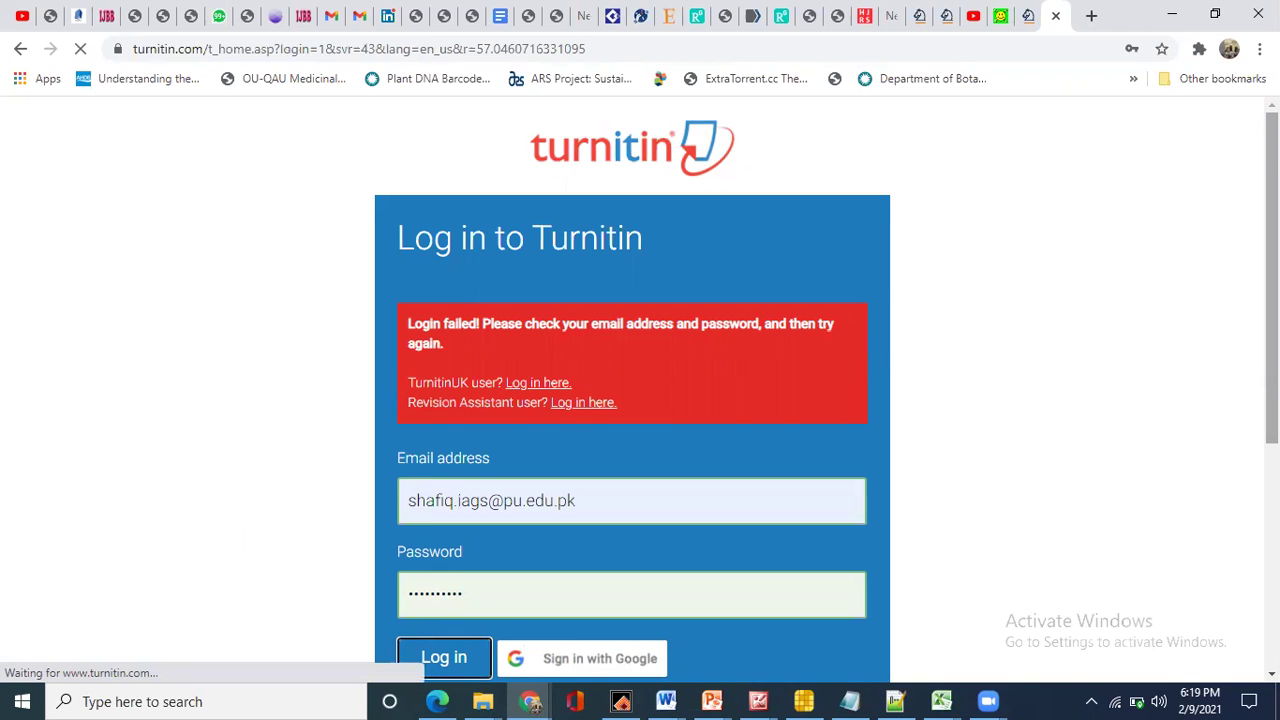
scroll(843, 529, down, 1)
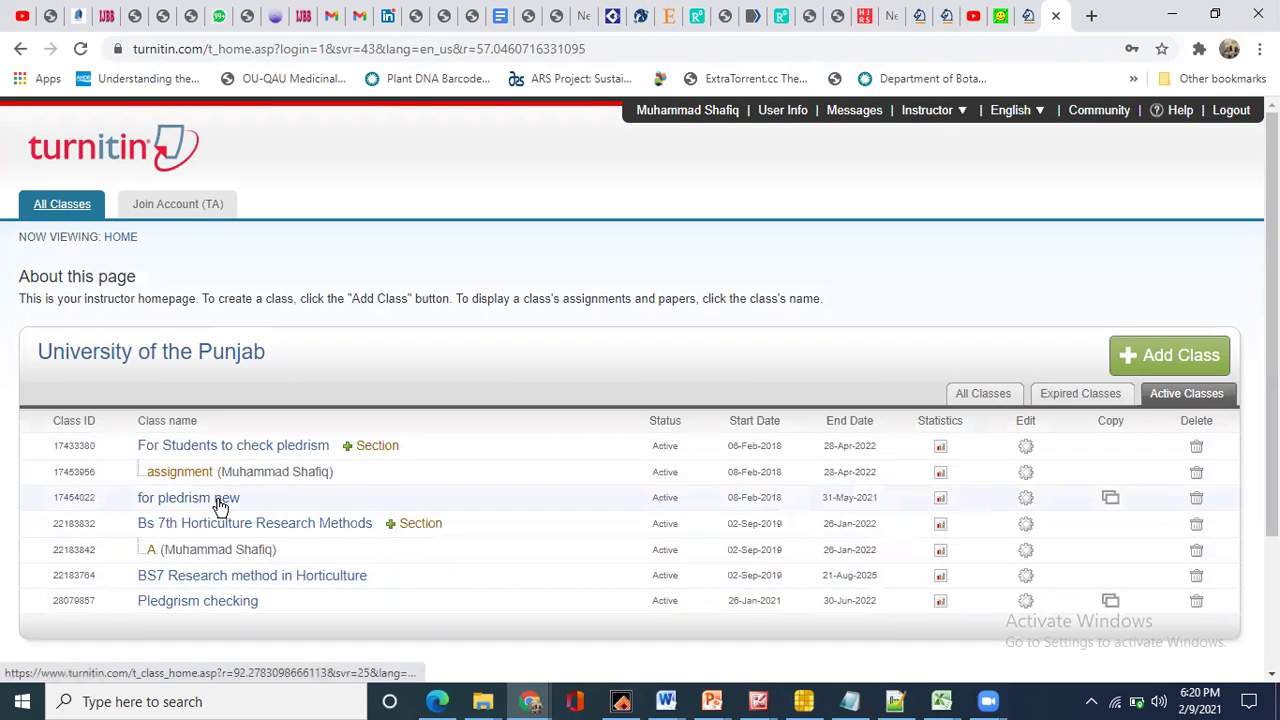
Step: Open the Pledgrism checking class's student list and its Enroll a Student form
click(211, 607)
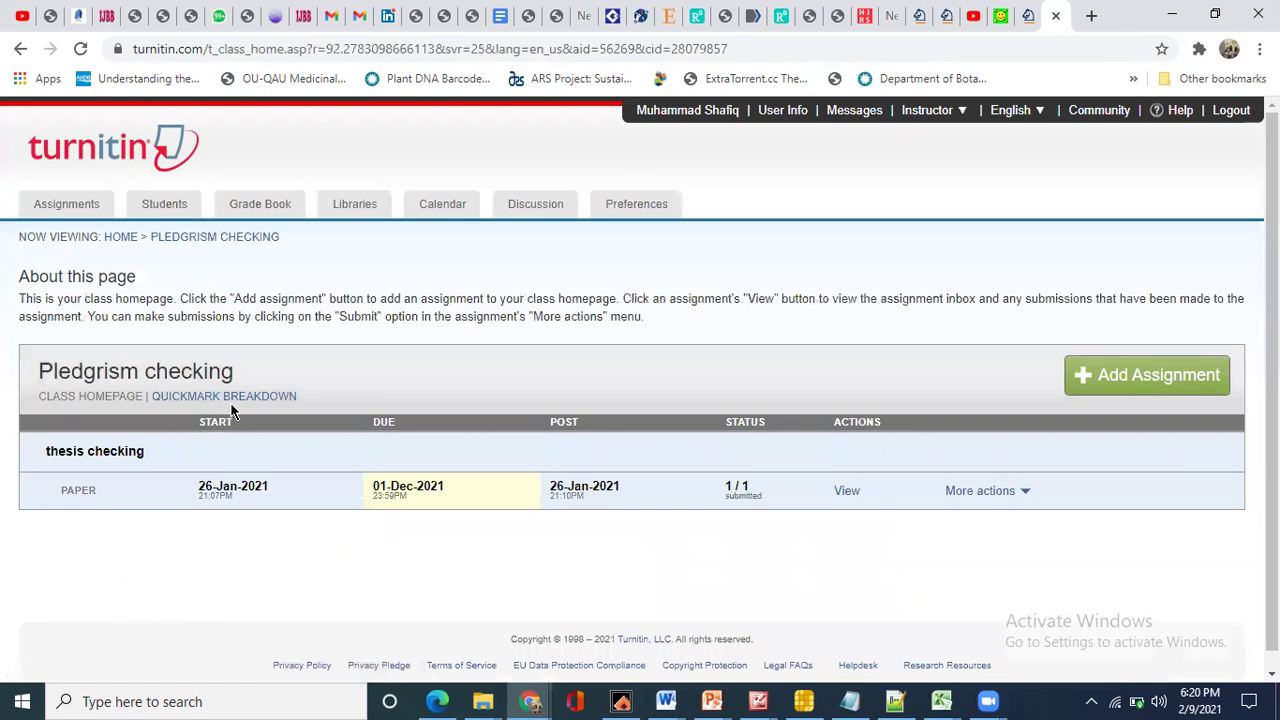
click(160, 204)
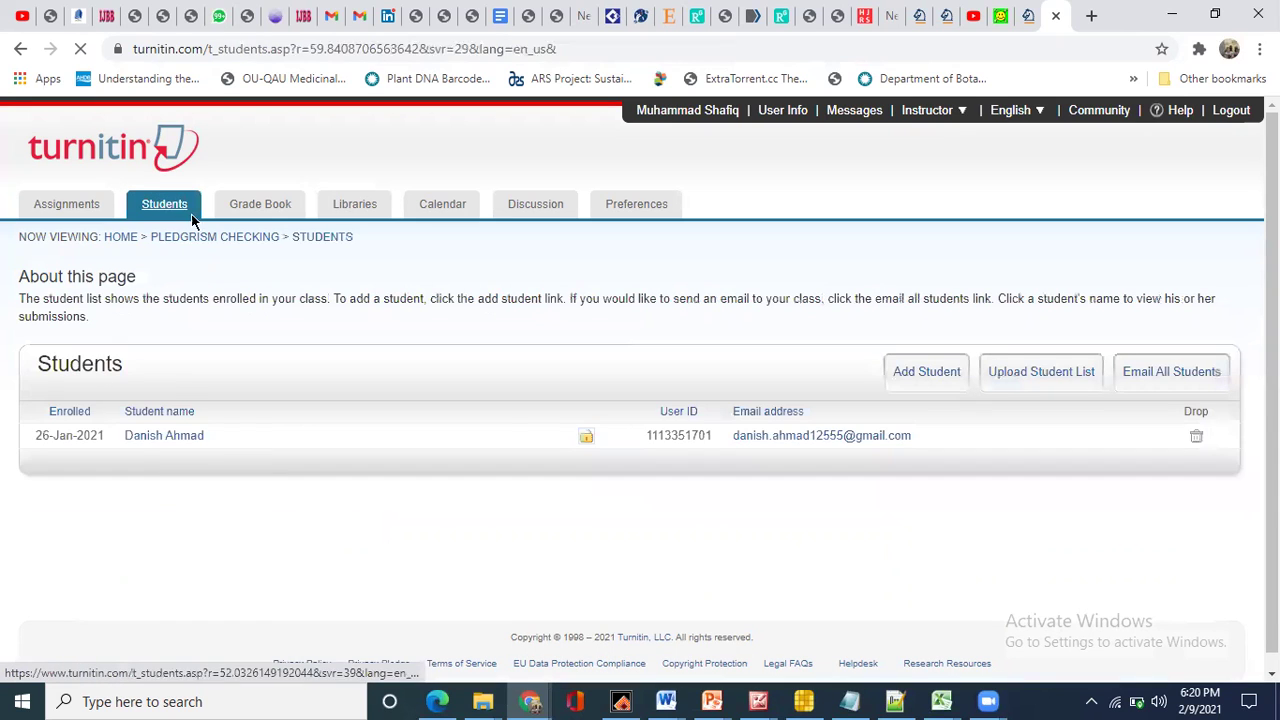
click(888, 368)
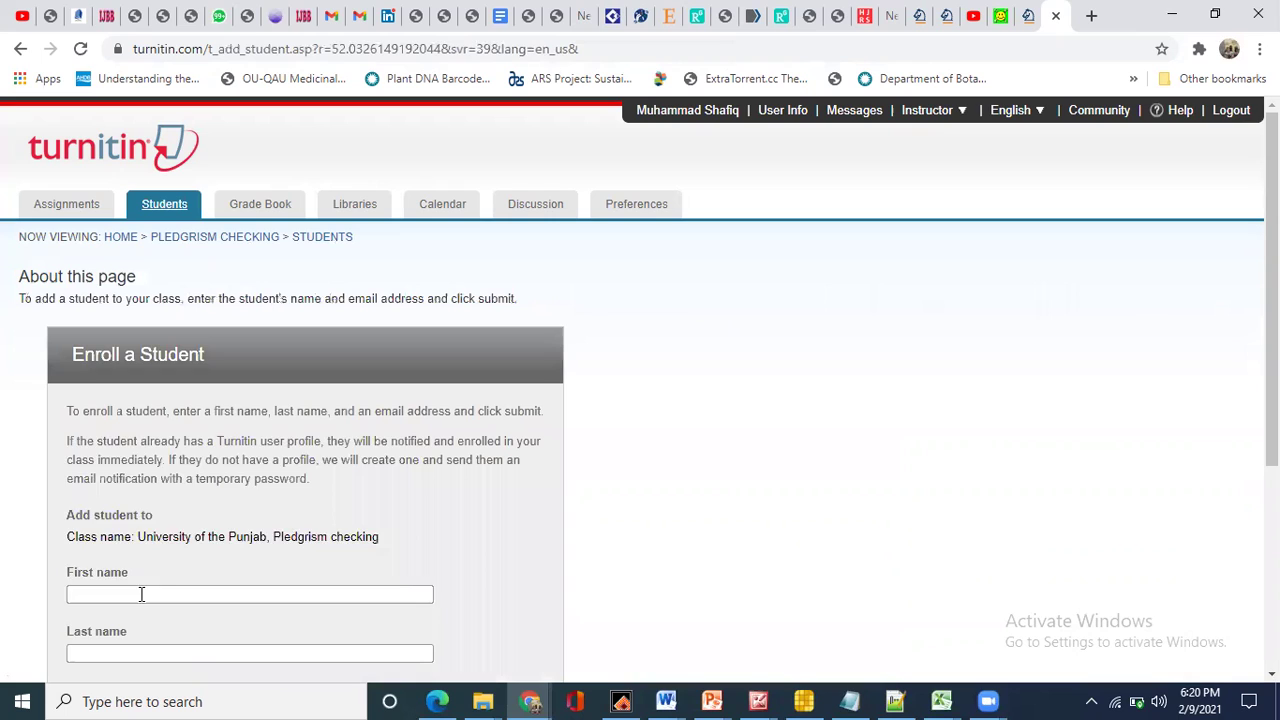
Step: Enter the student's first name, last name and Gmail address, and submit the enrollment
click(141, 594)
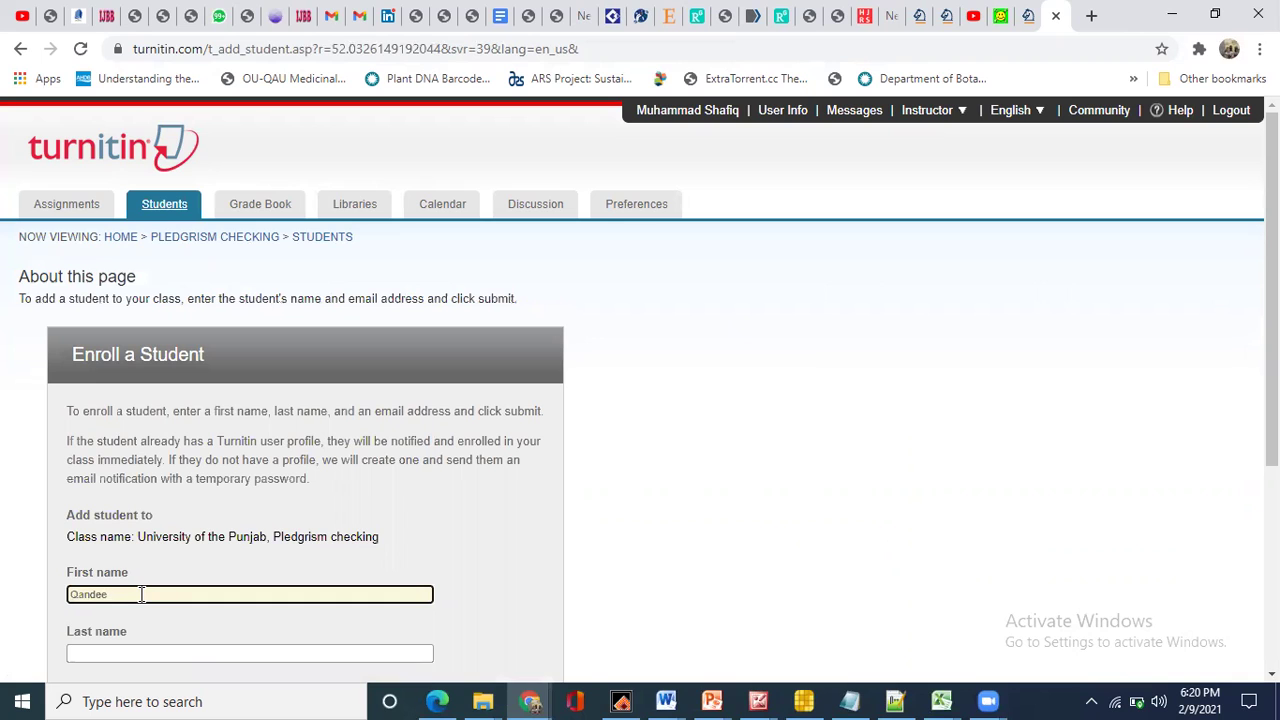
scroll(433, 542, down, 2)
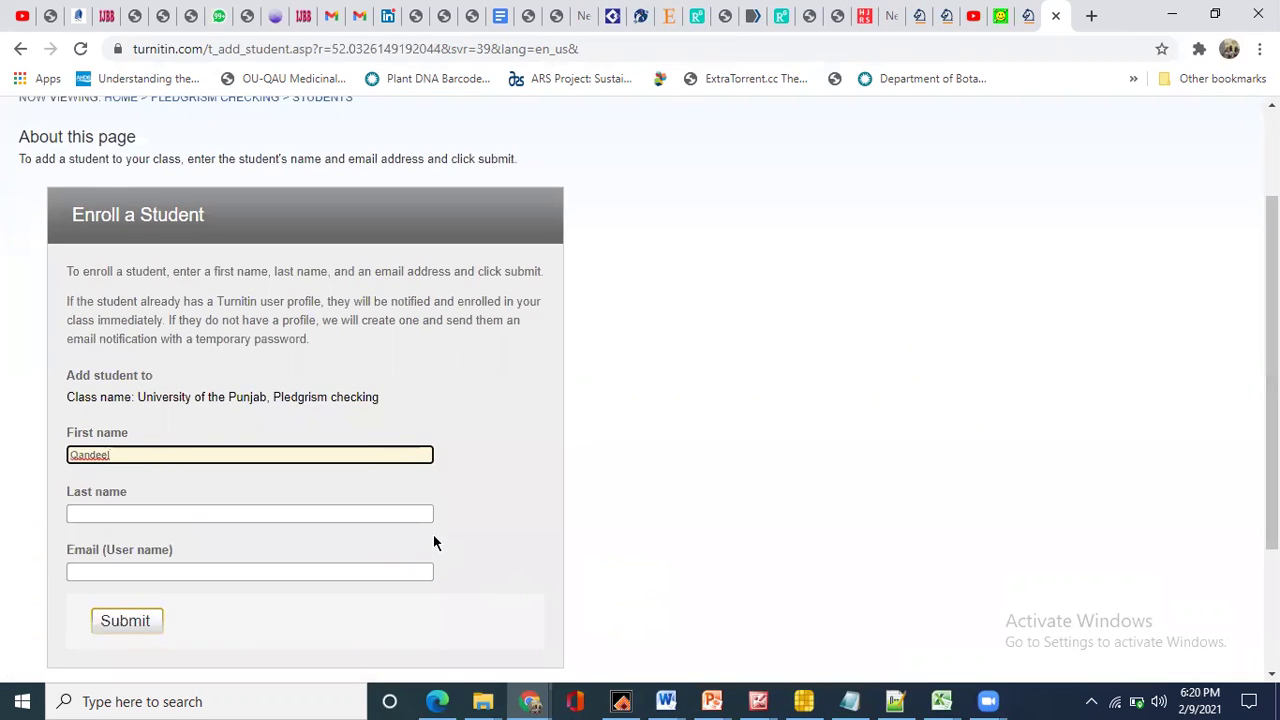
click(180, 513)
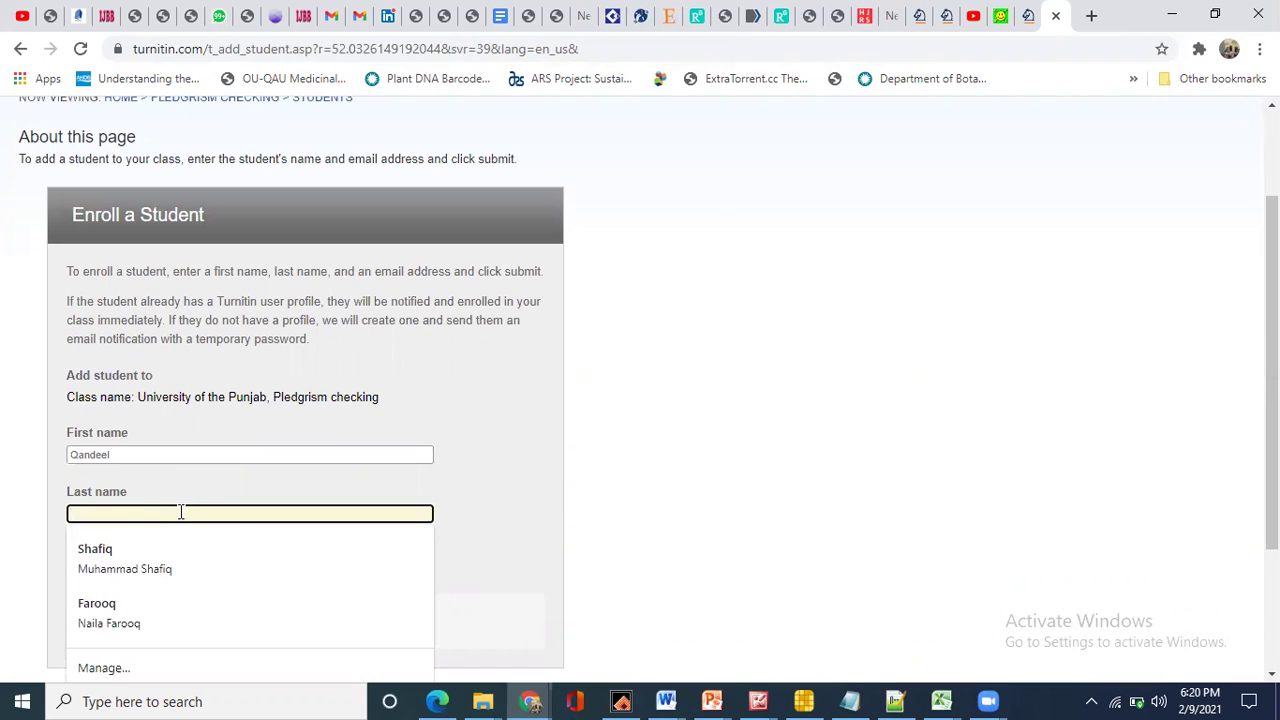
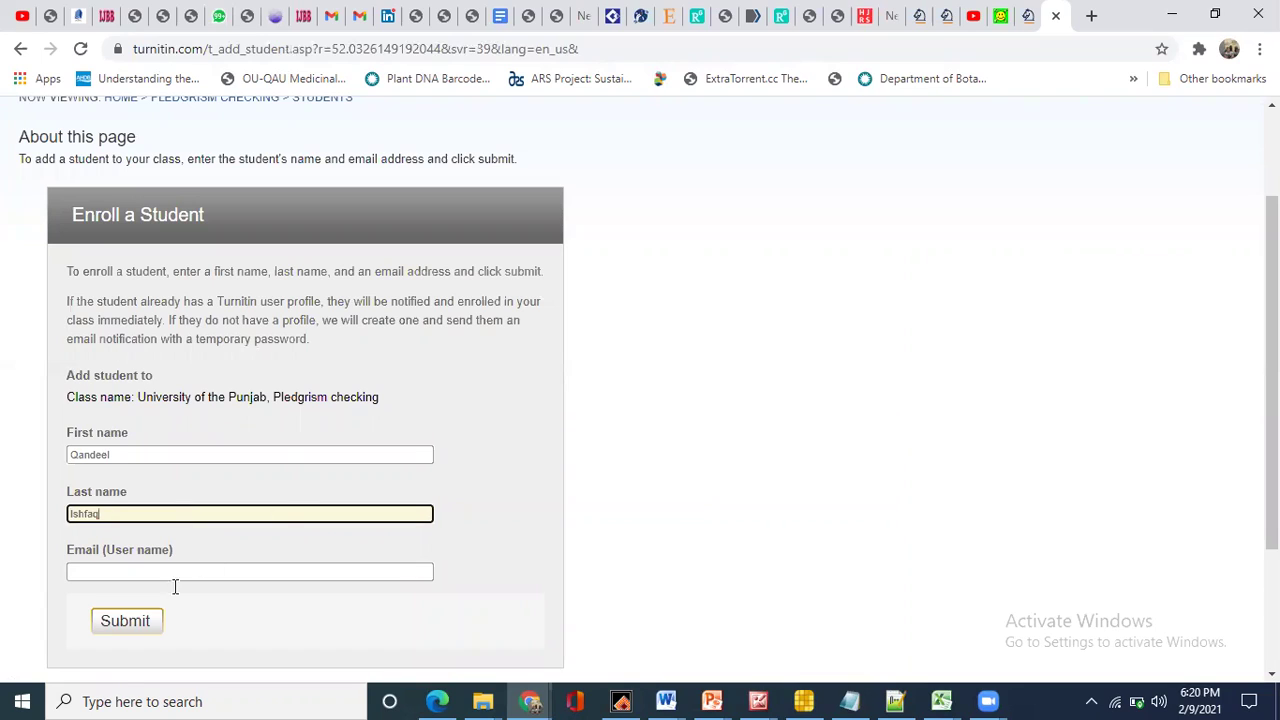
click(143, 571)
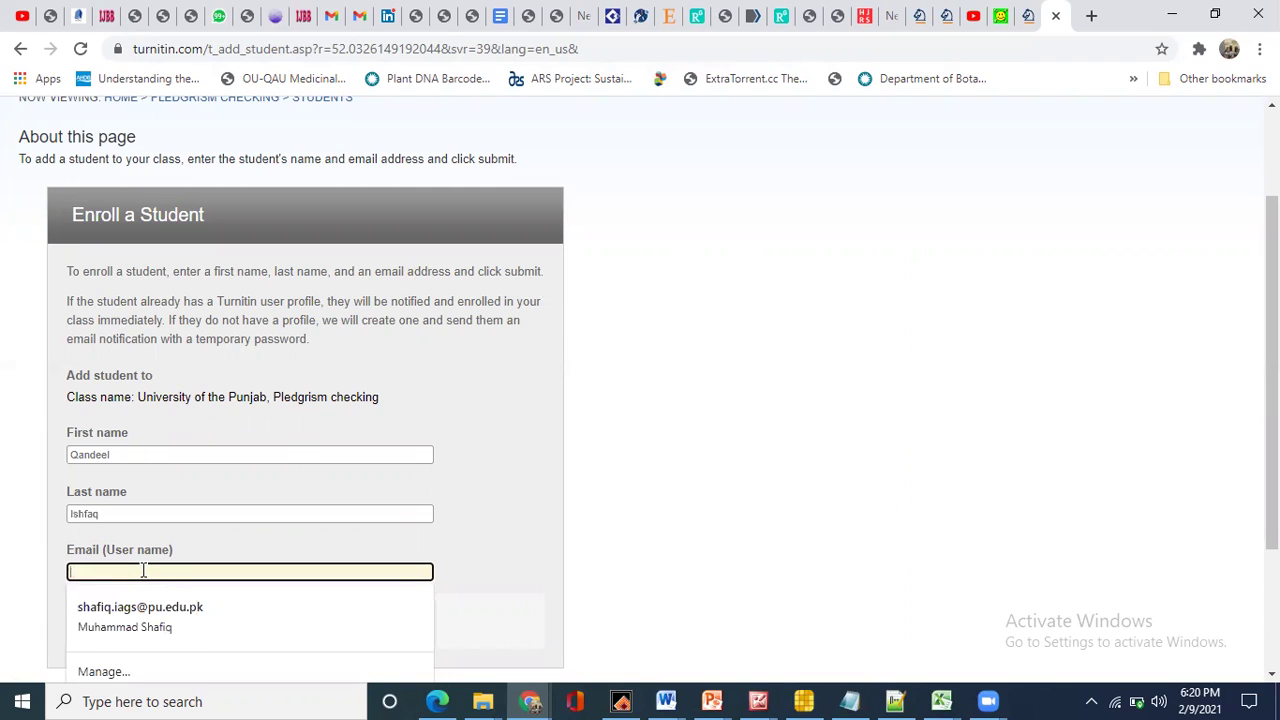
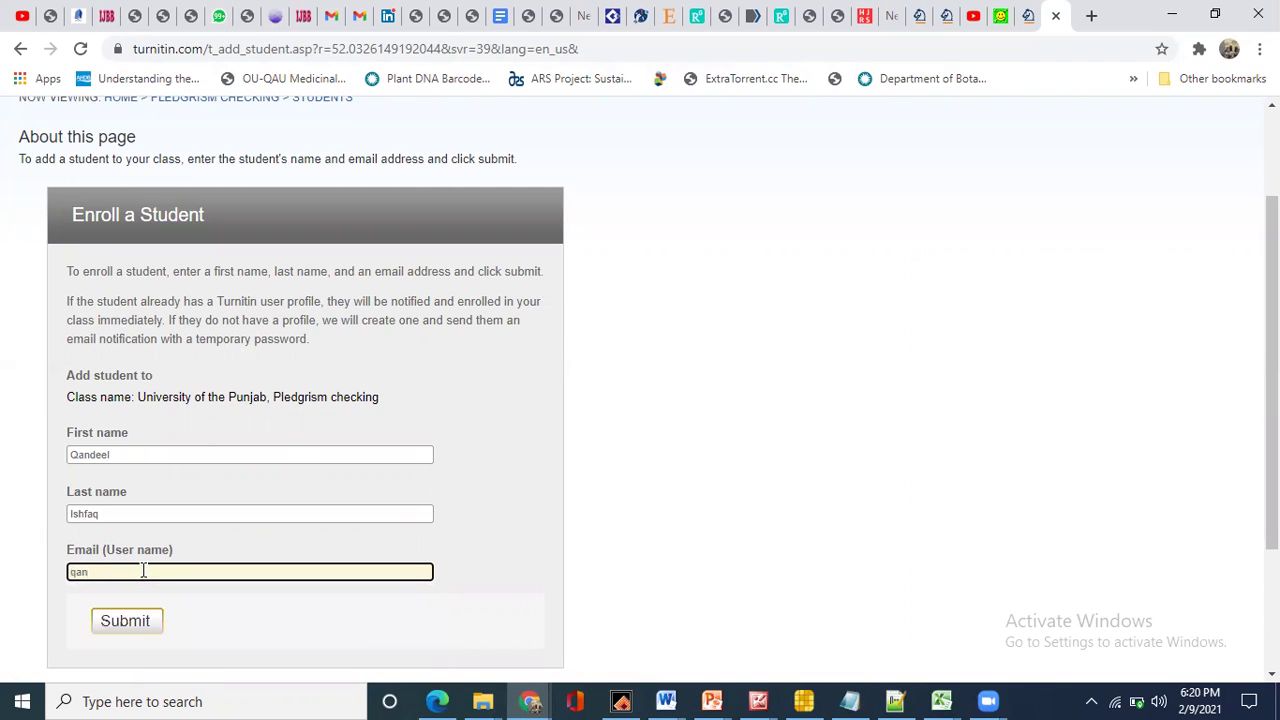
click(135, 627)
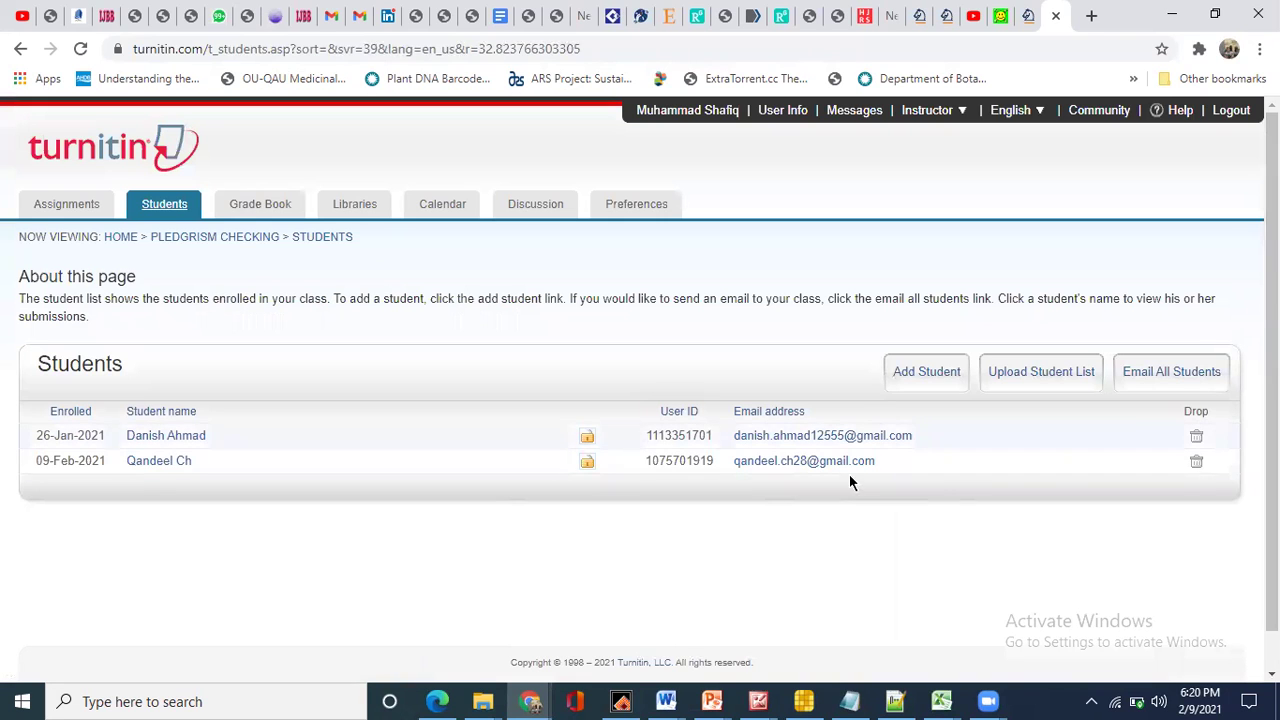
Step: Minimize Chrome and italicize C. annuum in the dissertation's Capsicum paragraph
click(1171, 14)
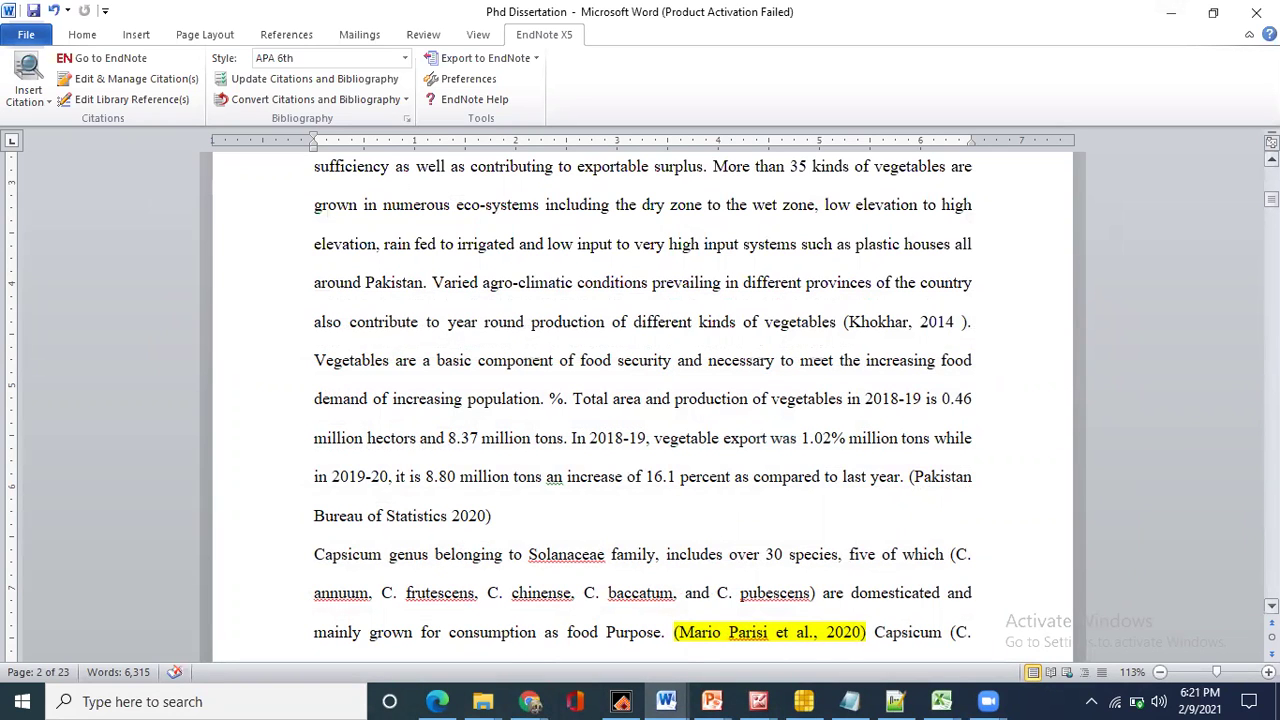
scroll(640, 400, up, 2)
scroll(1218, 330, up, 2)
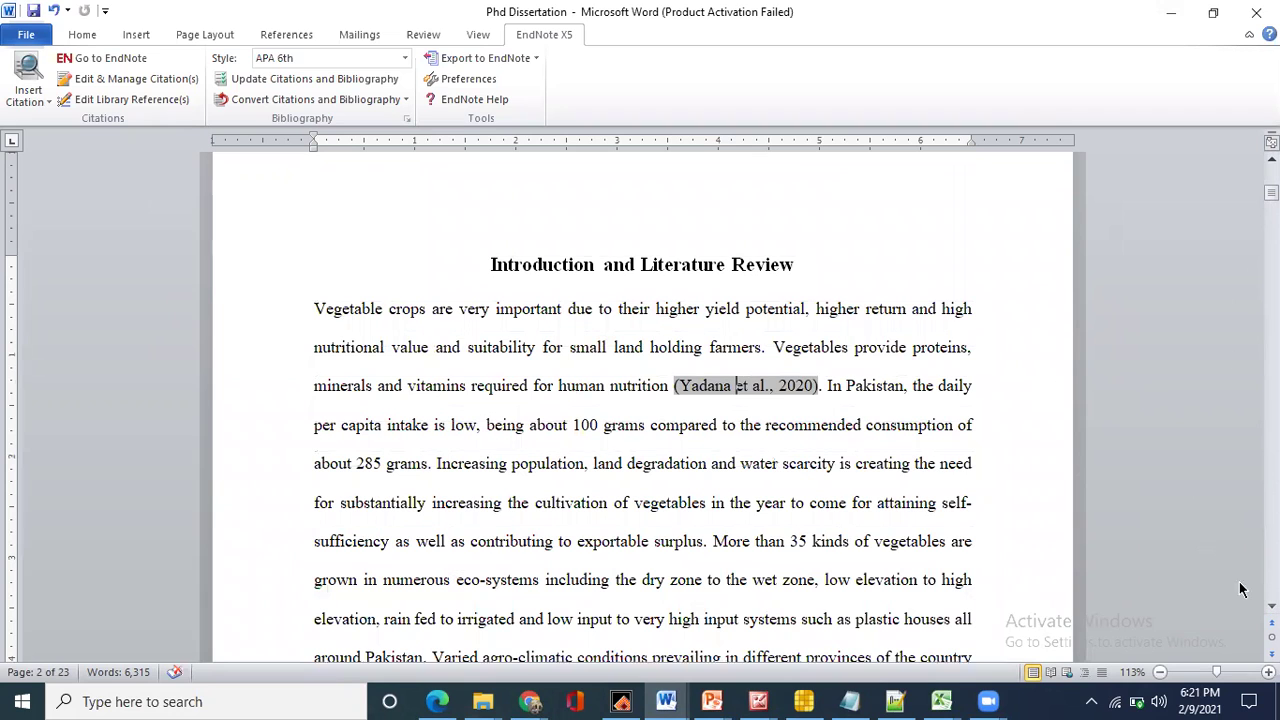
scroll(1240, 590, down, 2)
scroll(640, 400, down, 2)
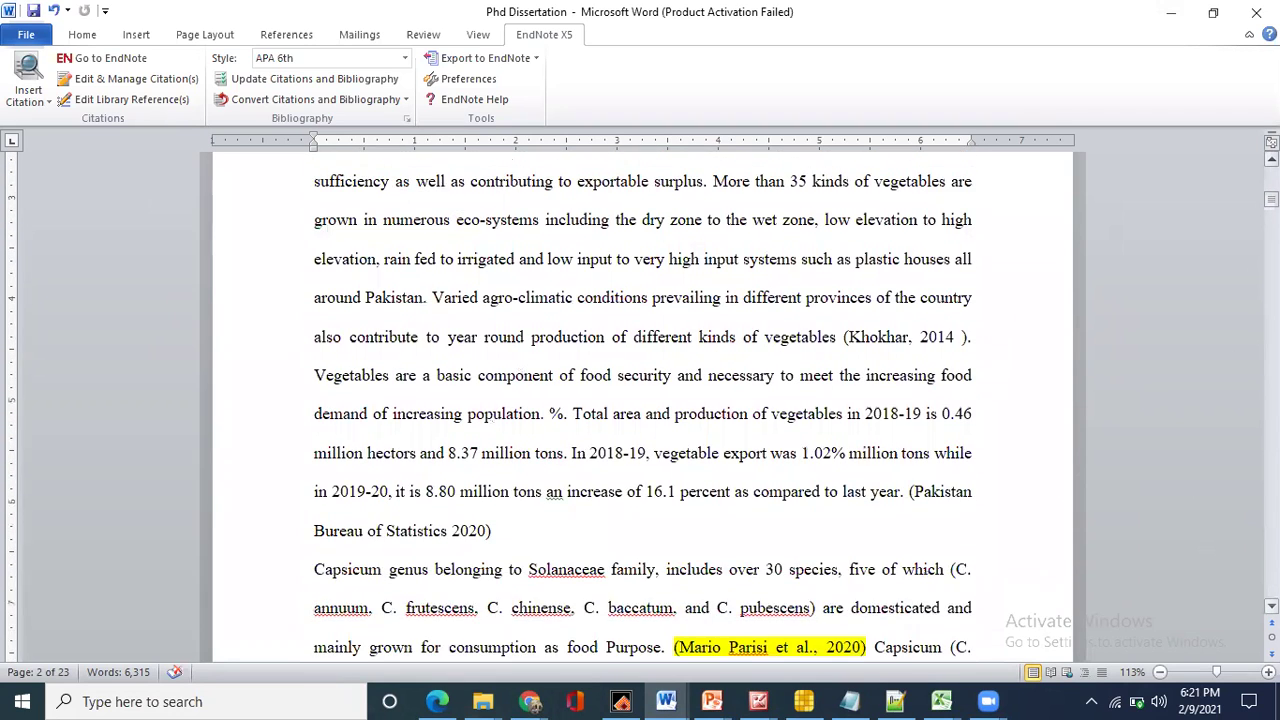
scroll(640, 400, down, 1)
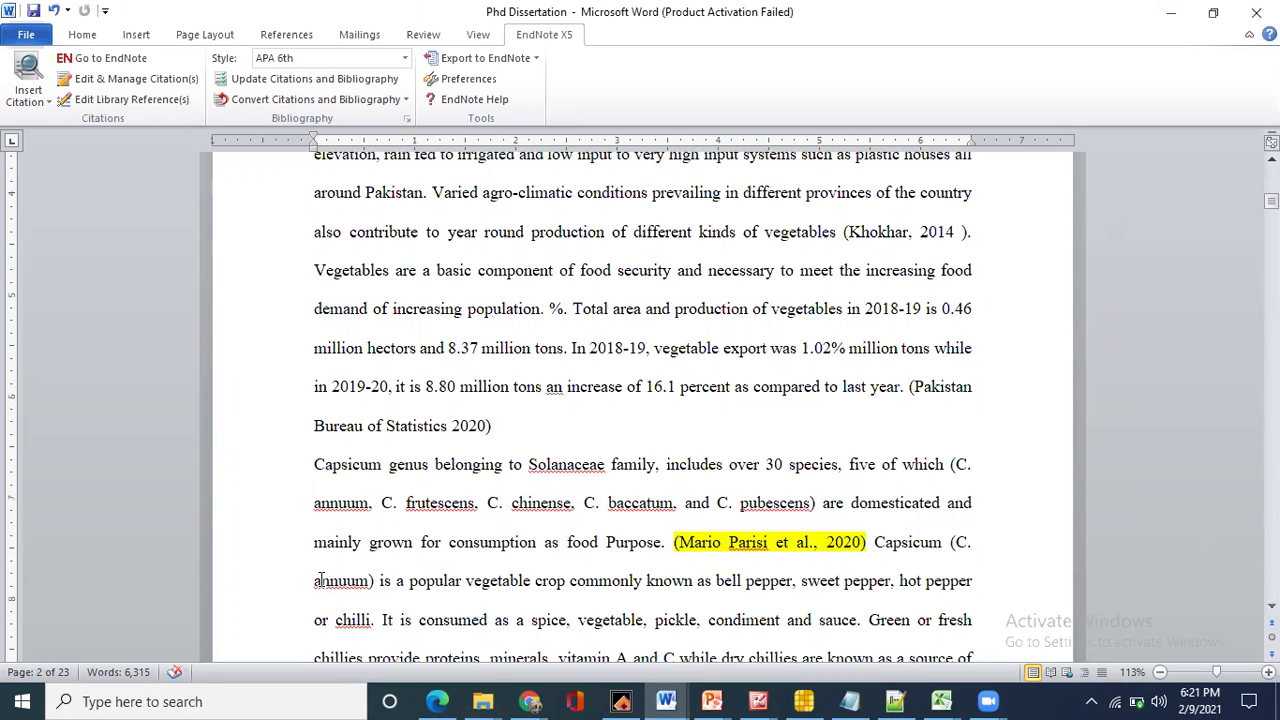
drag(958, 532, 366, 585)
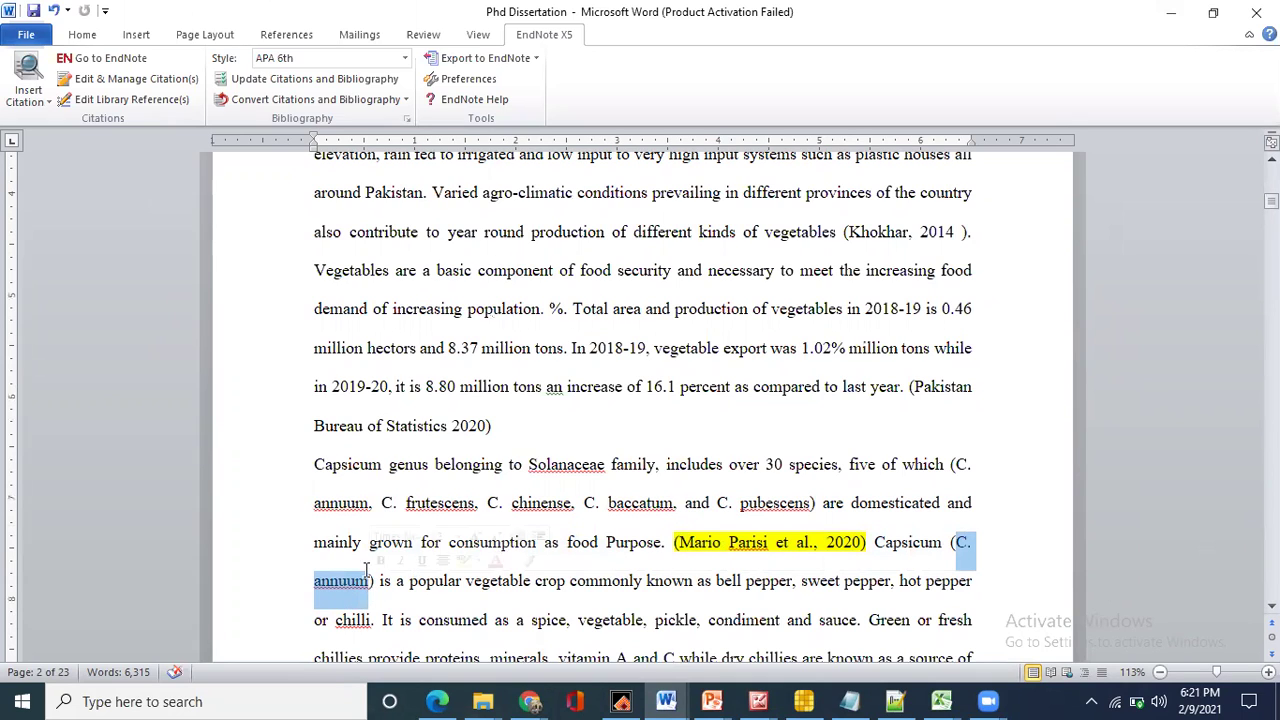
click(100, 35)
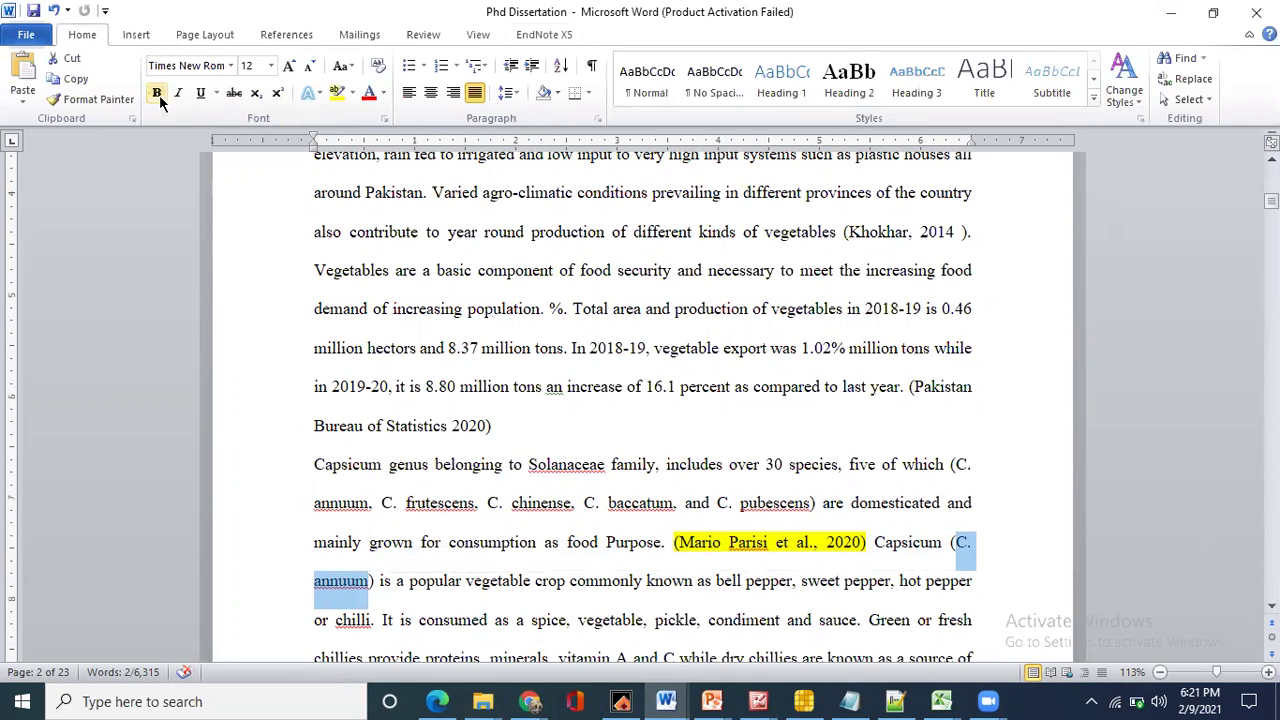
click(178, 92)
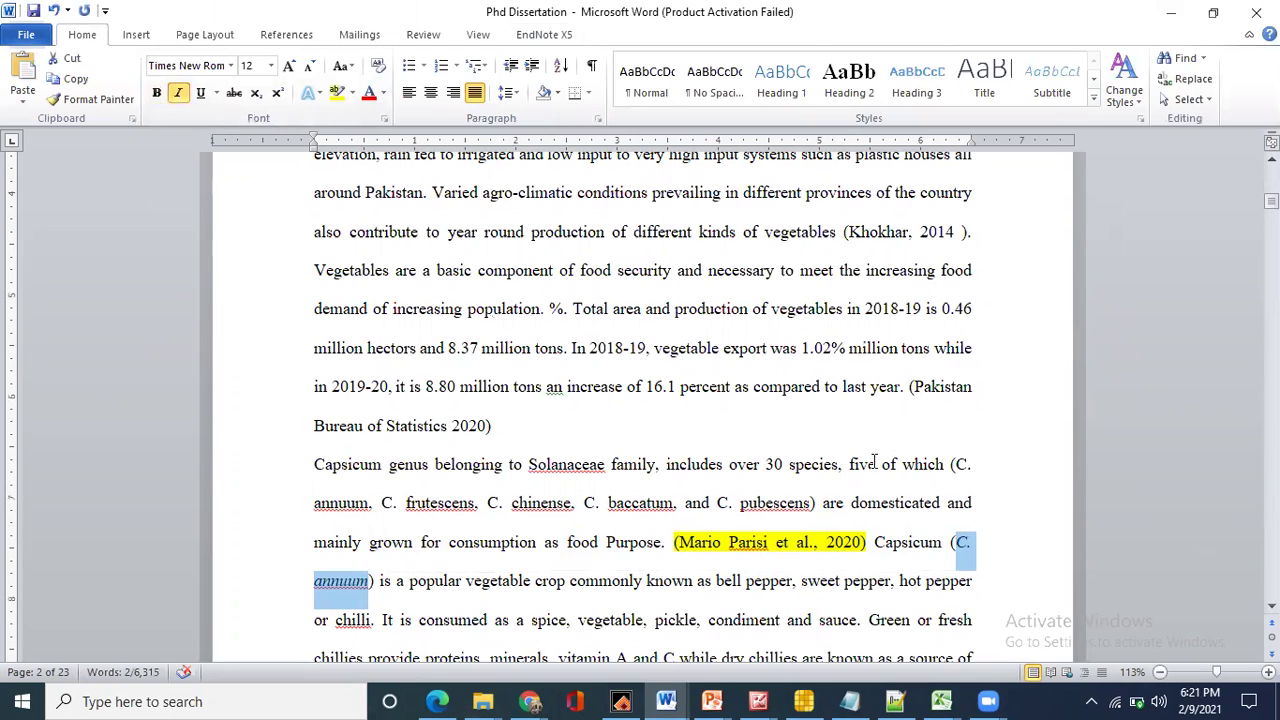
Step: Add a period after '(C' and italicize the list of five Capsicum species names
click(962, 464)
text(.)
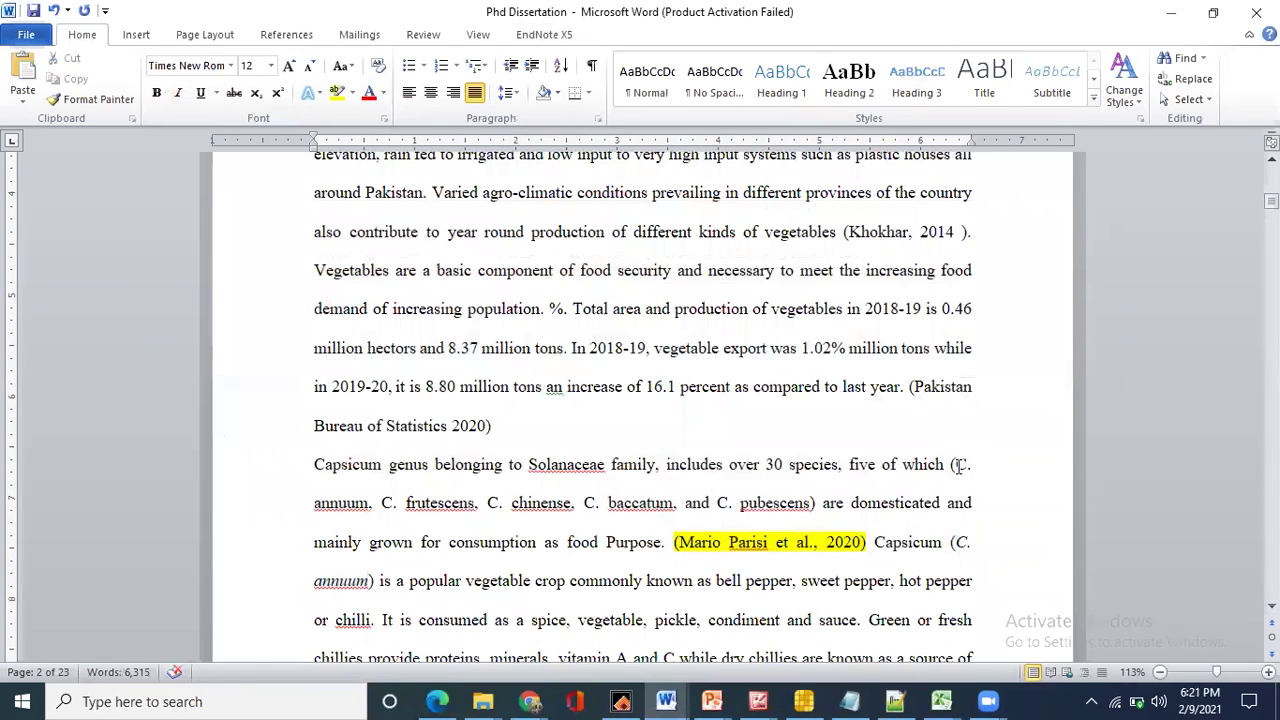
drag(956, 464, 812, 505)
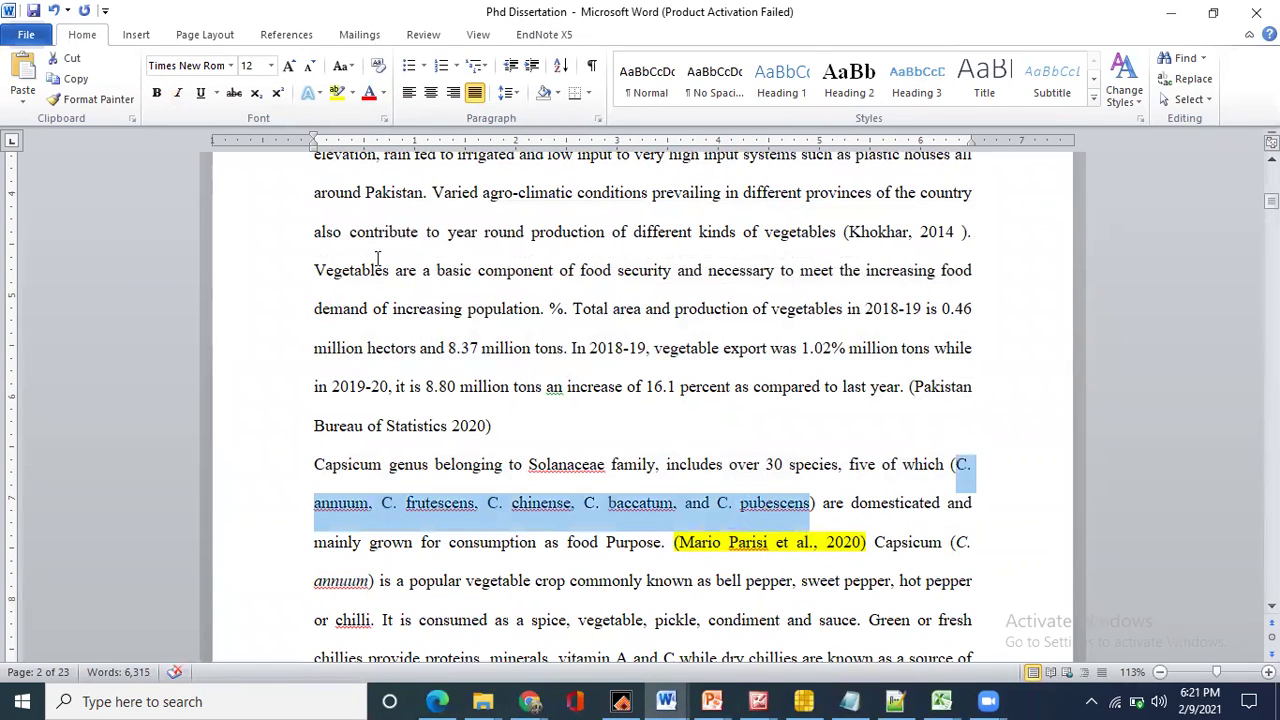
click(178, 92)
click(945, 503)
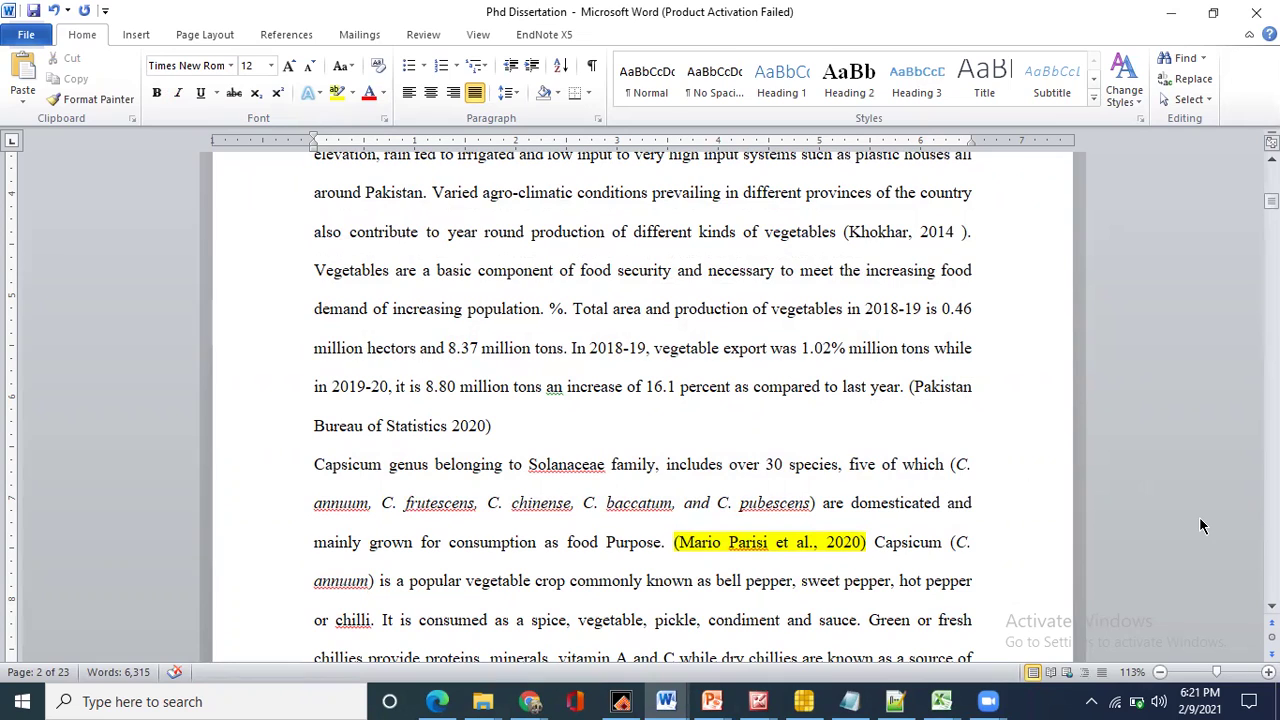
click(797, 542)
scroll(950, 556, down, 3)
scroll(893, 392, down, 3)
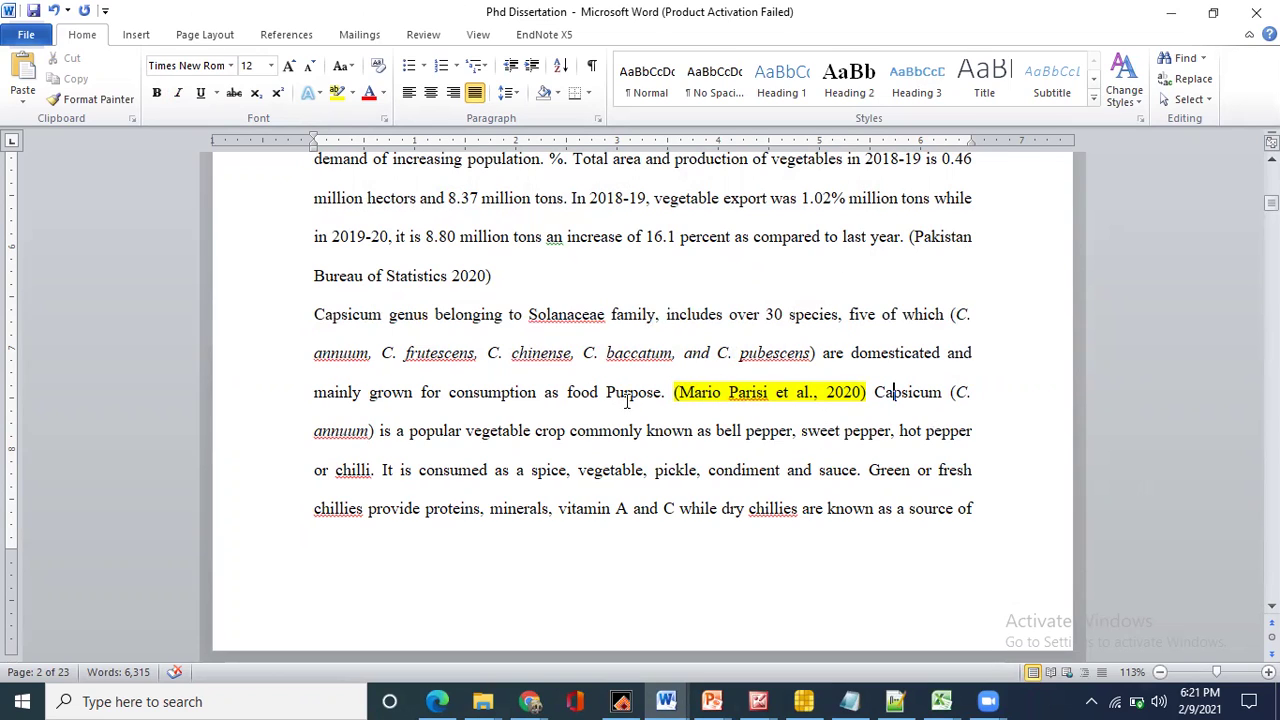
drag(678, 398, 858, 415)
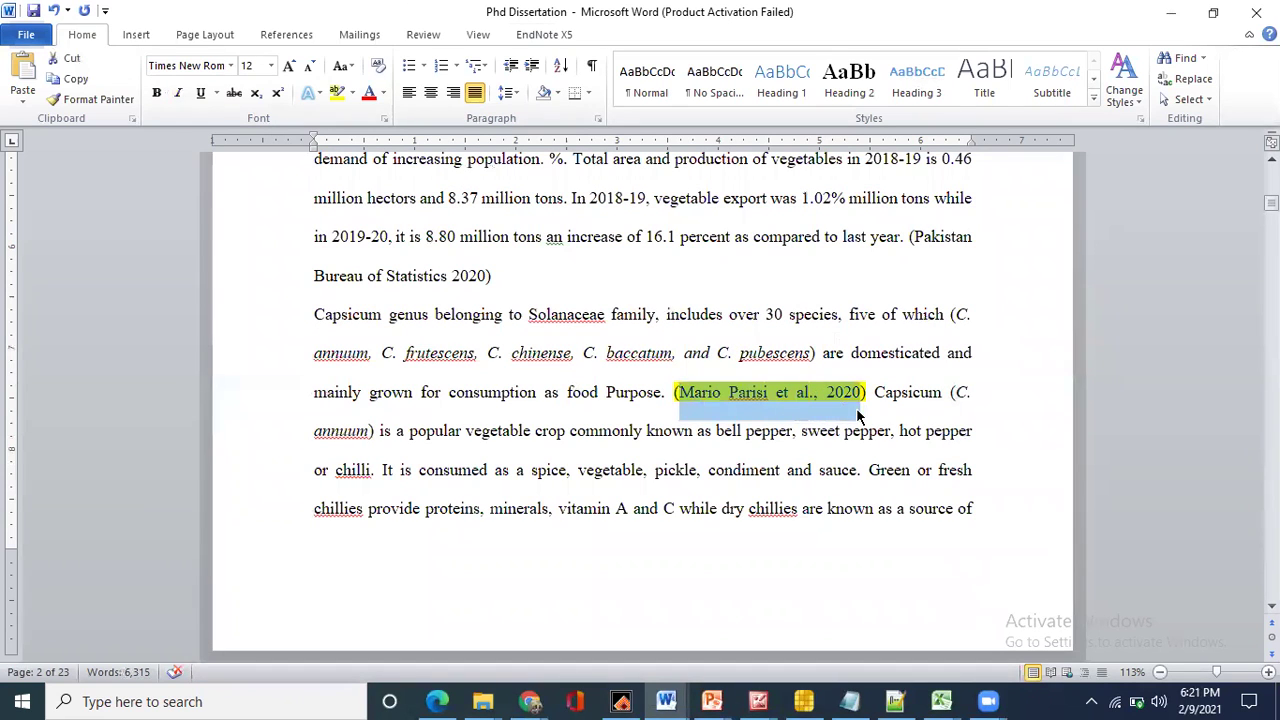
click(858, 415)
scroll(858, 415, down, 1)
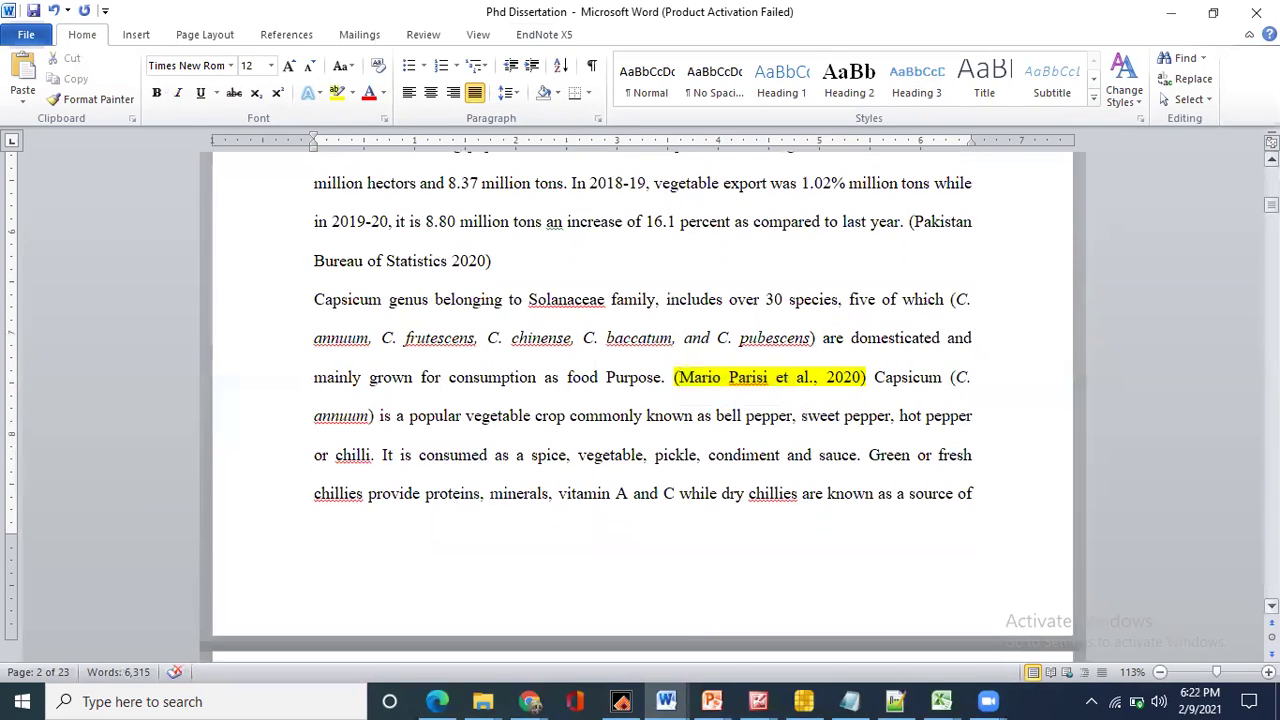
right_click(750, 404)
key(Escape)
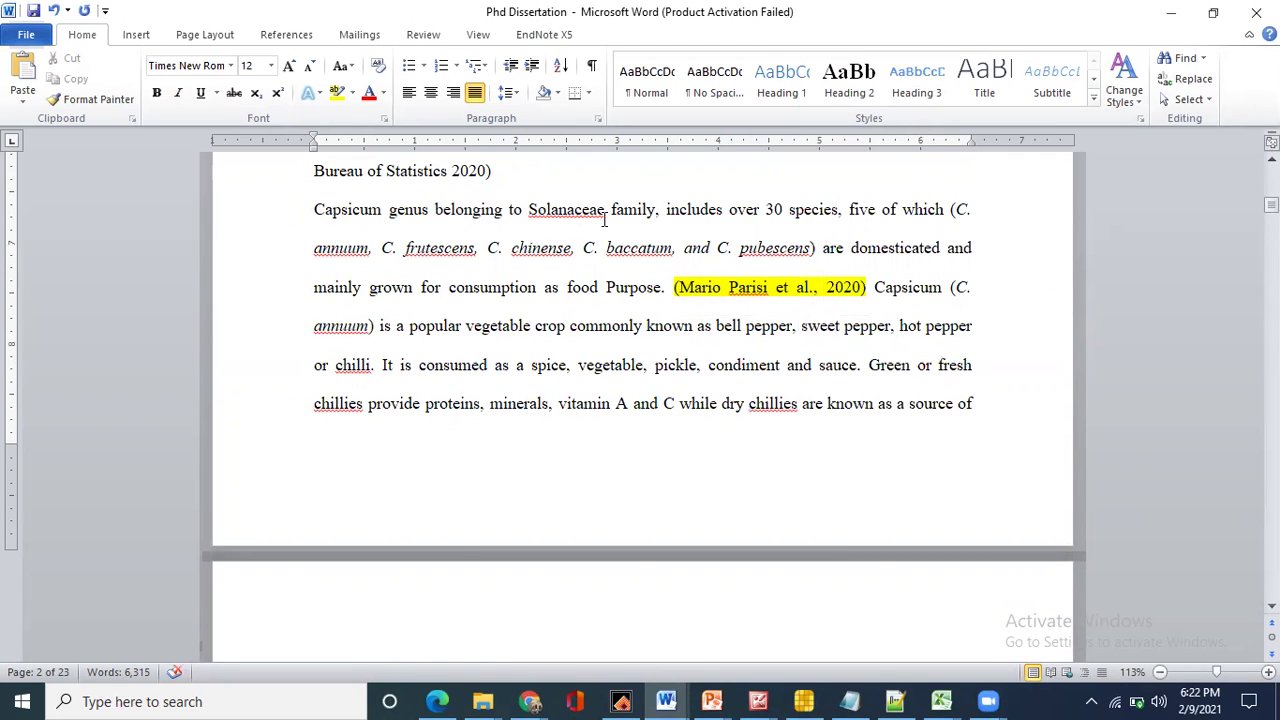
drag(1271, 205, 1271, 198)
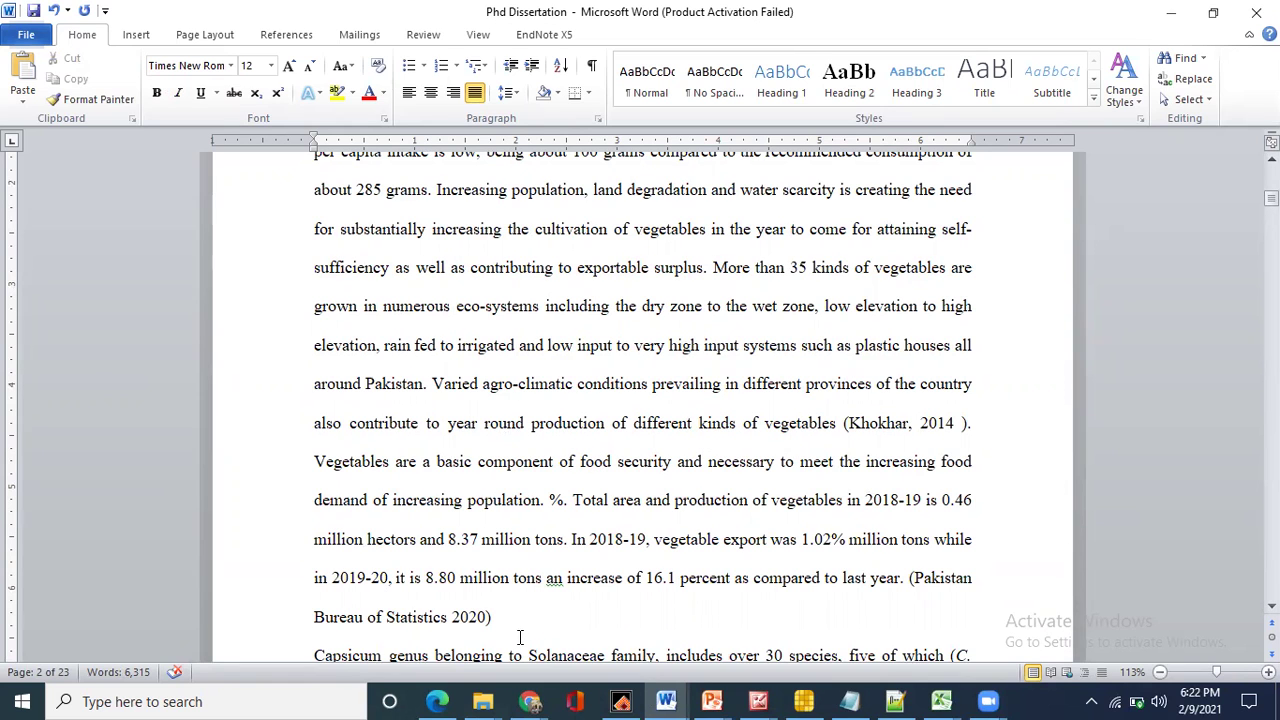
click(1271, 606)
click(1271, 606)
click(1271, 606)
scroll(640, 400, down, 2)
scroll(640, 400, down, 3)
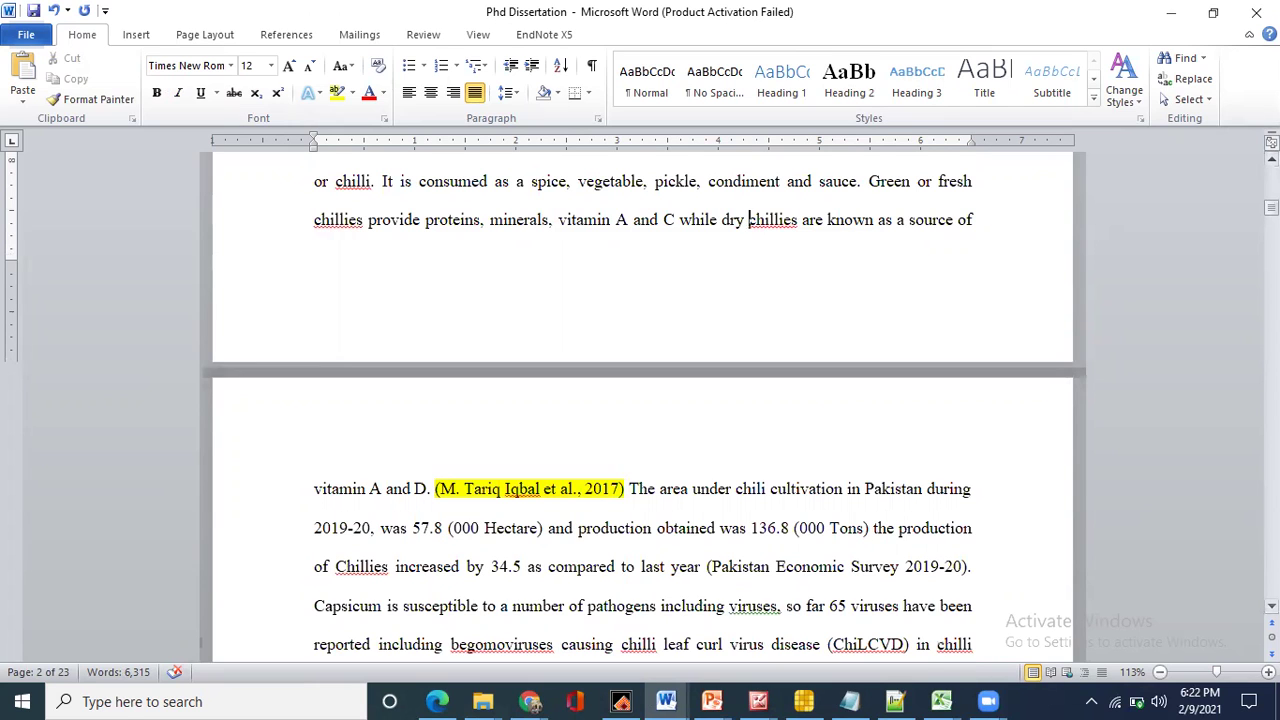
scroll(640, 400, up, 1)
scroll(640, 400, up, 2)
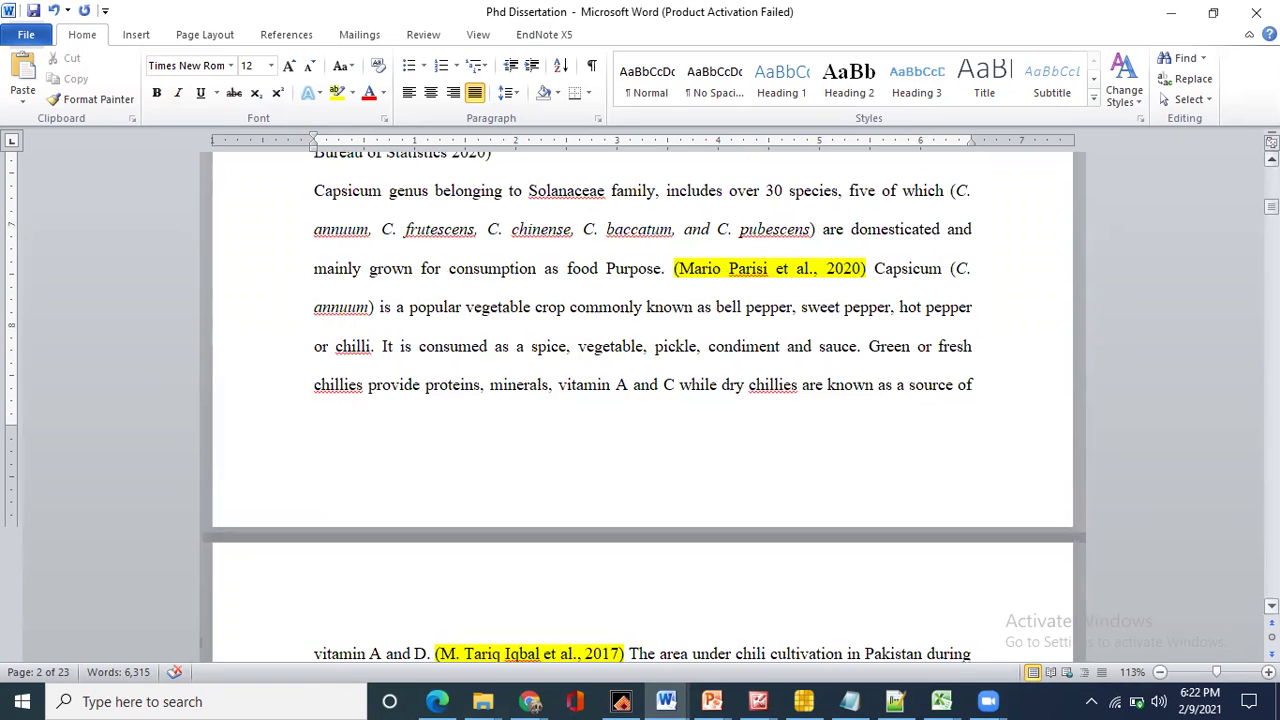
scroll(640, 400, down, 3)
scroll(640, 400, down, 2)
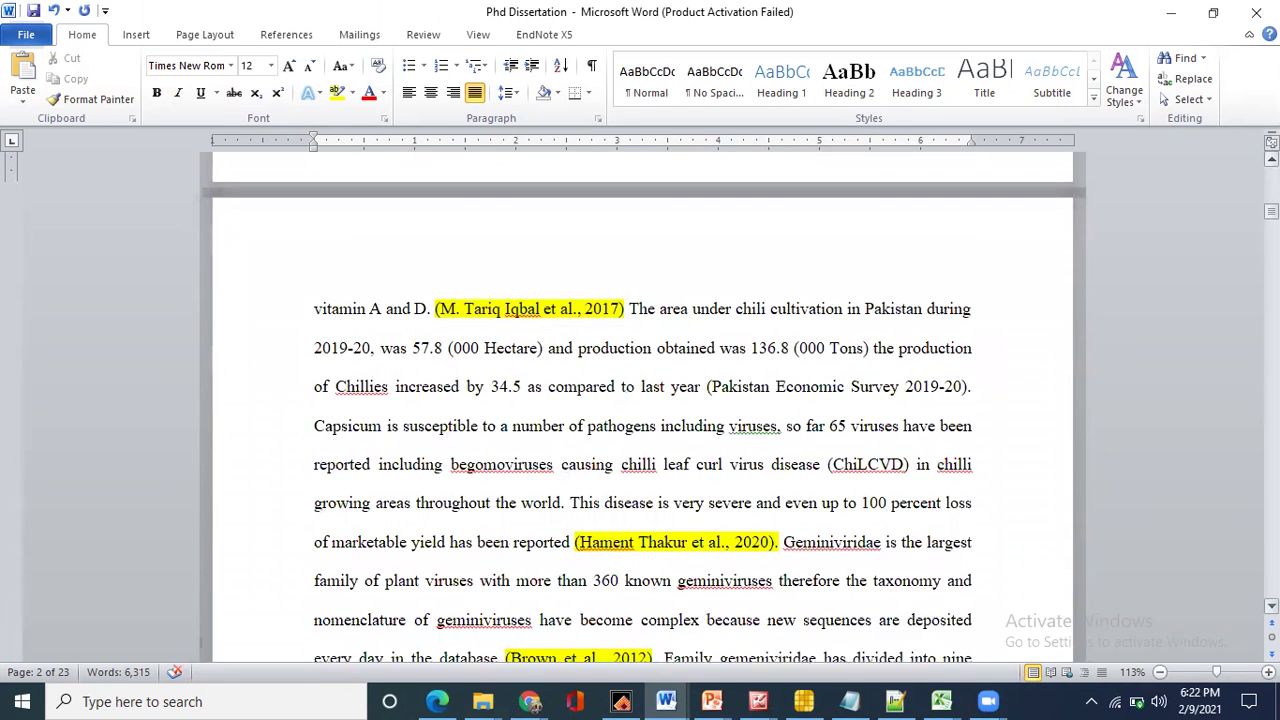
scroll(640, 400, down, 3)
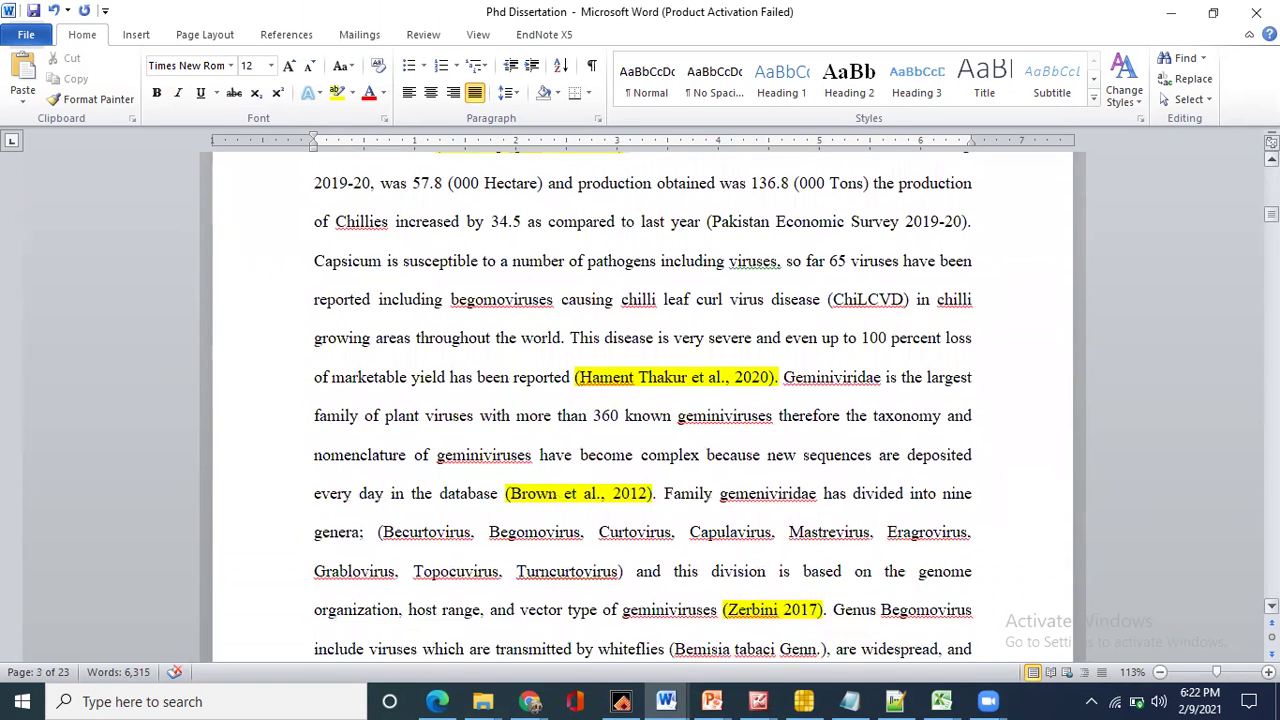
scroll(640, 400, down, 1)
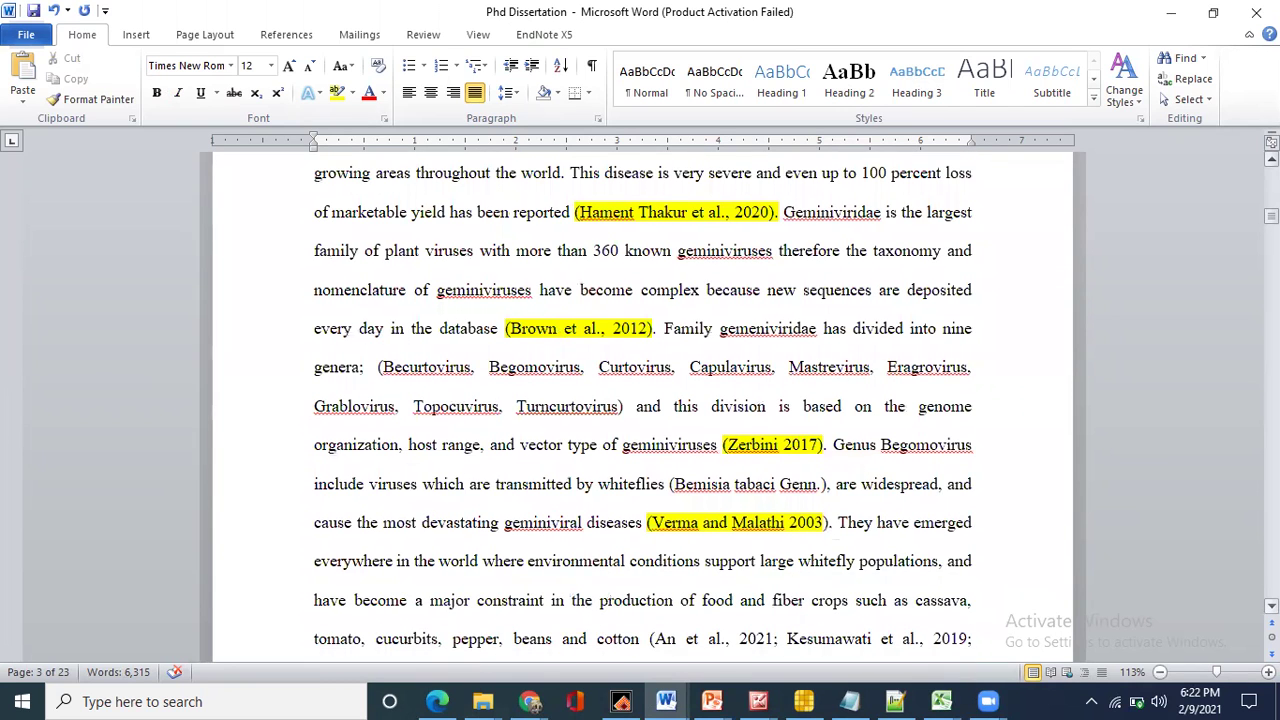
scroll(640, 400, up, 1)
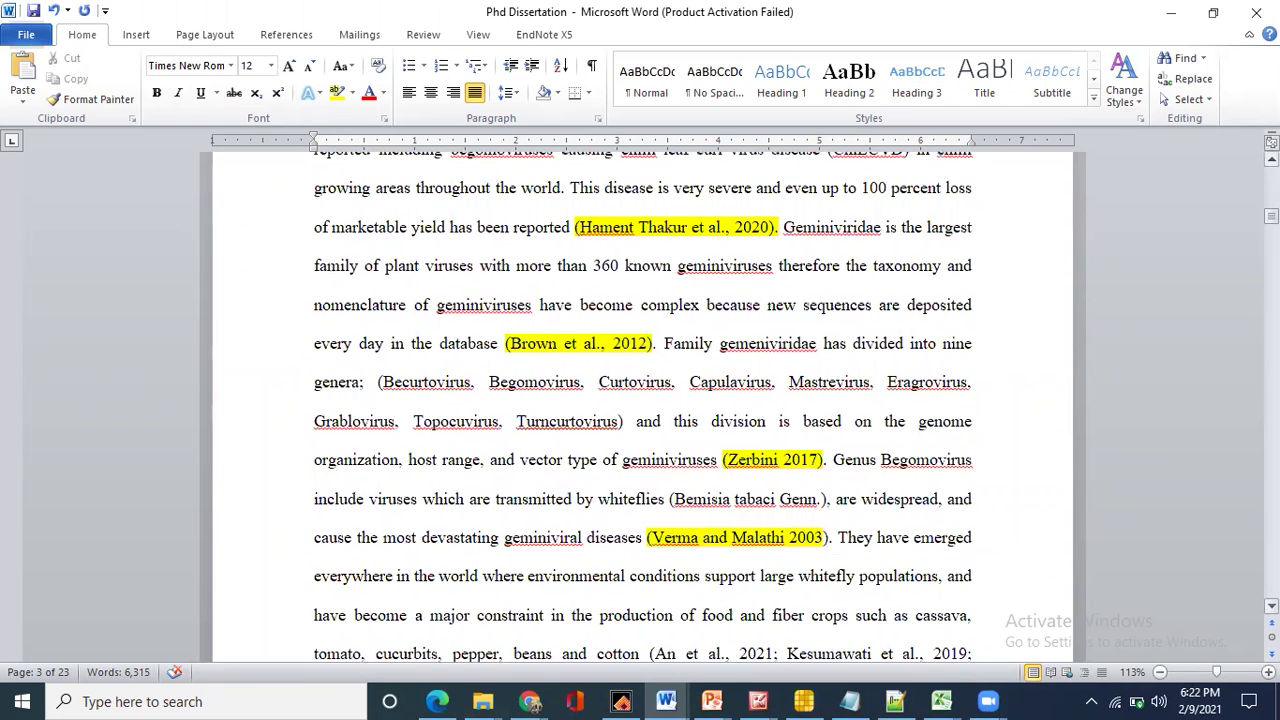
scroll(640, 400, up, 3)
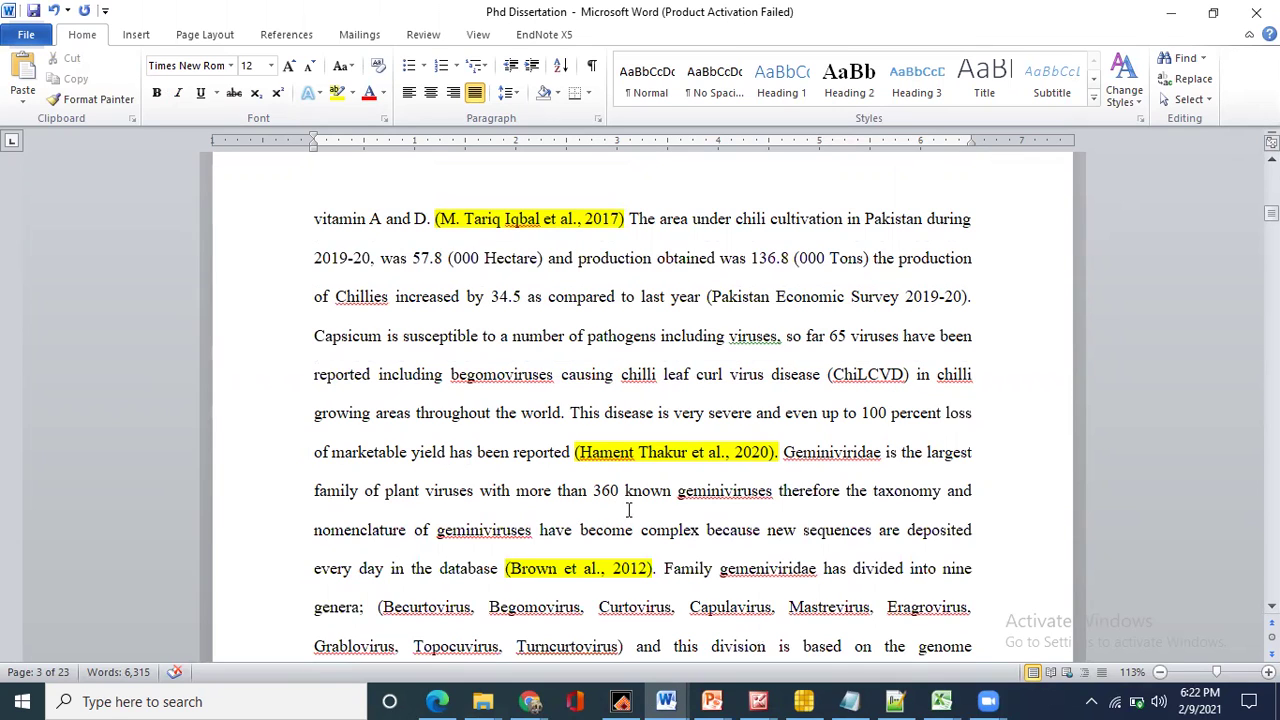
double_click(615, 452)
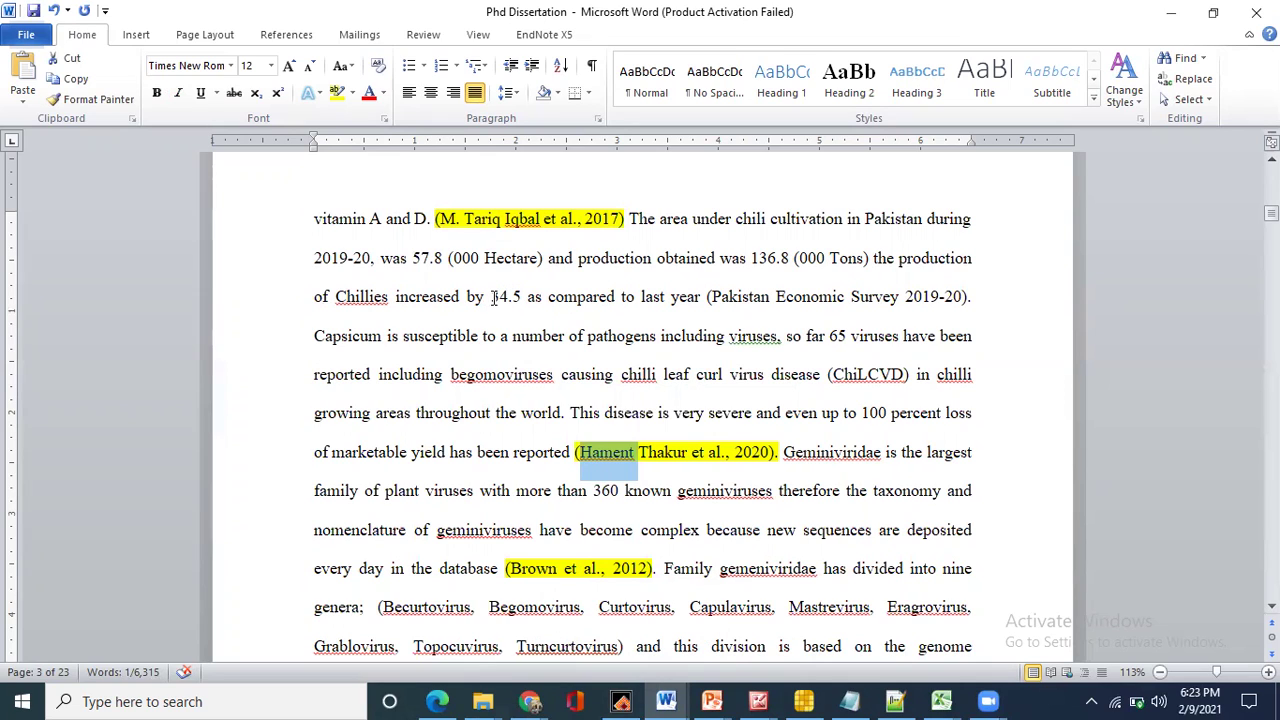
double_click(505, 297)
click(680, 290)
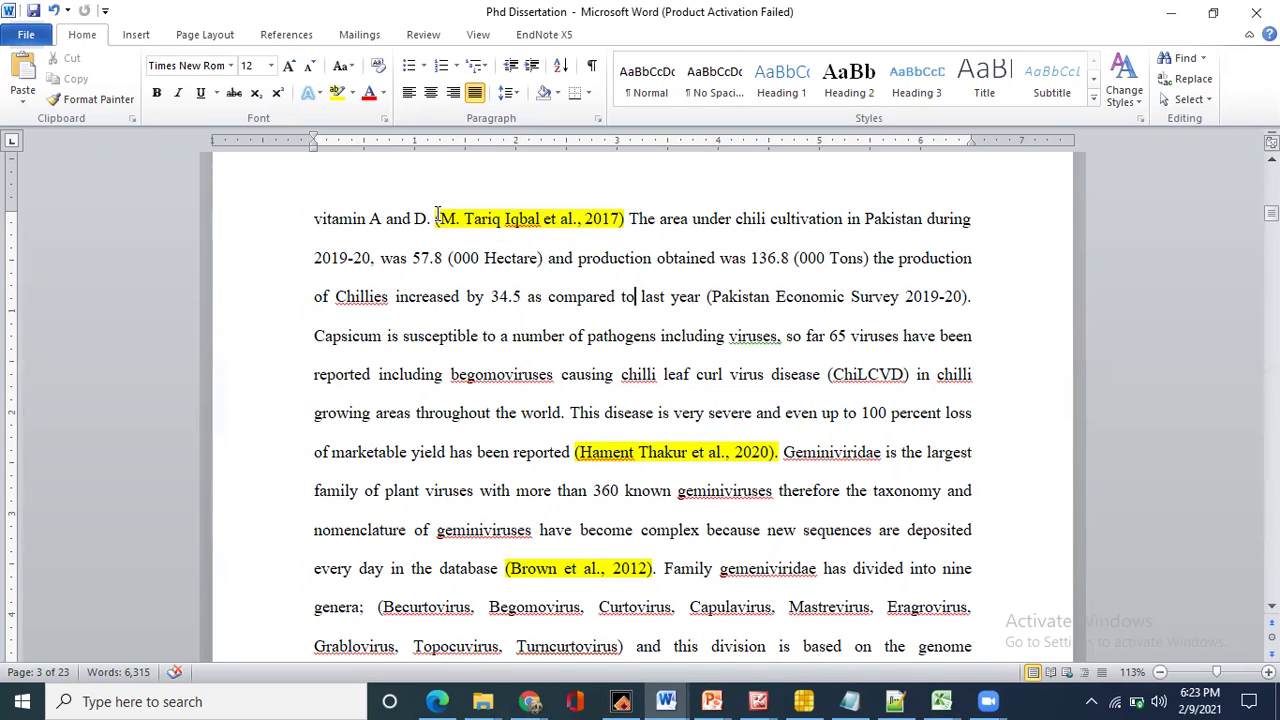
drag(435, 218, 620, 219)
click(604, 260)
drag(859, 413, 441, 452)
drag(449, 452, 451, 458)
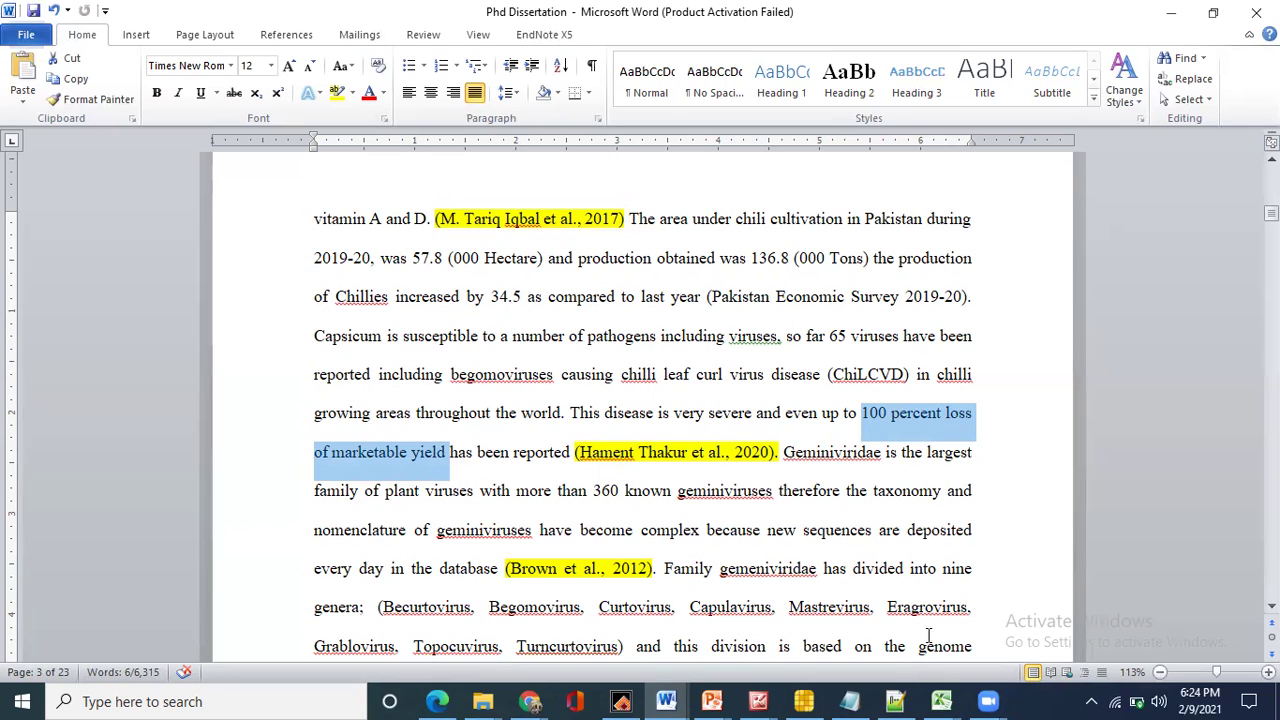
Step: Replace the word Capsicum with 'Chilli pepper'
click(381, 336)
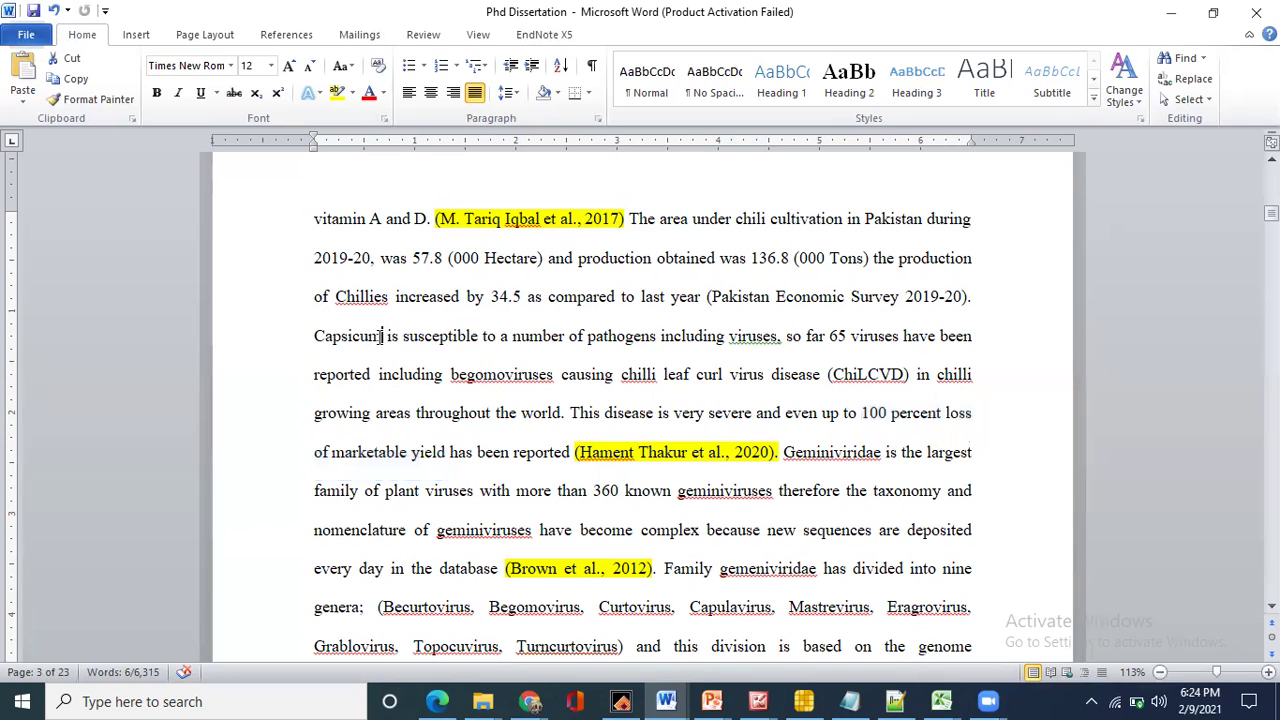
drag(316, 336, 381, 331)
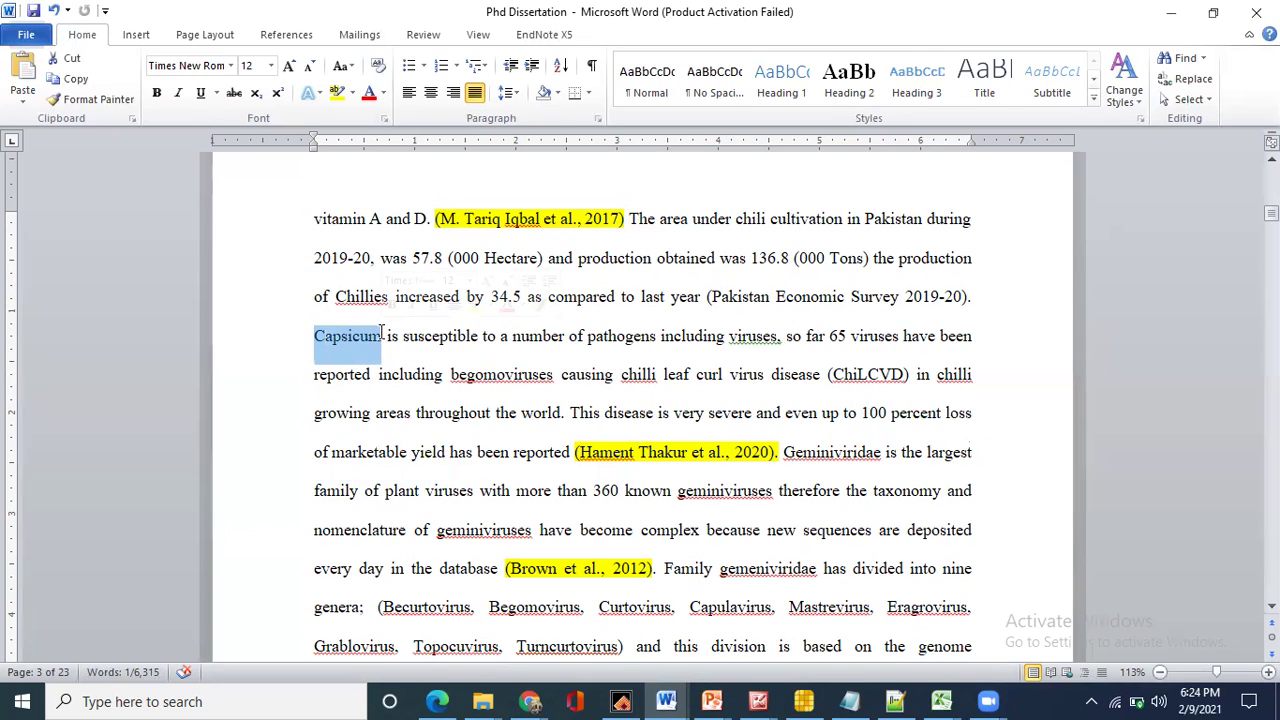
click(381, 336)
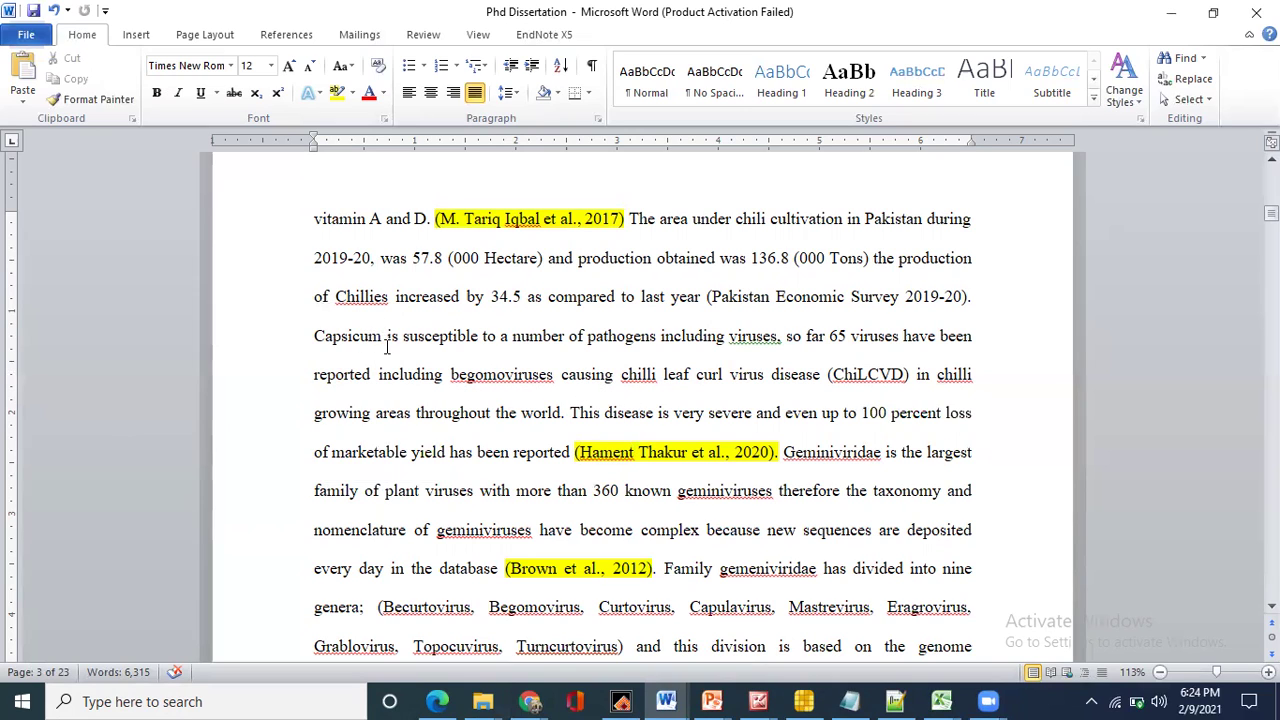
drag(383, 336, 312, 342)
text(Chi)
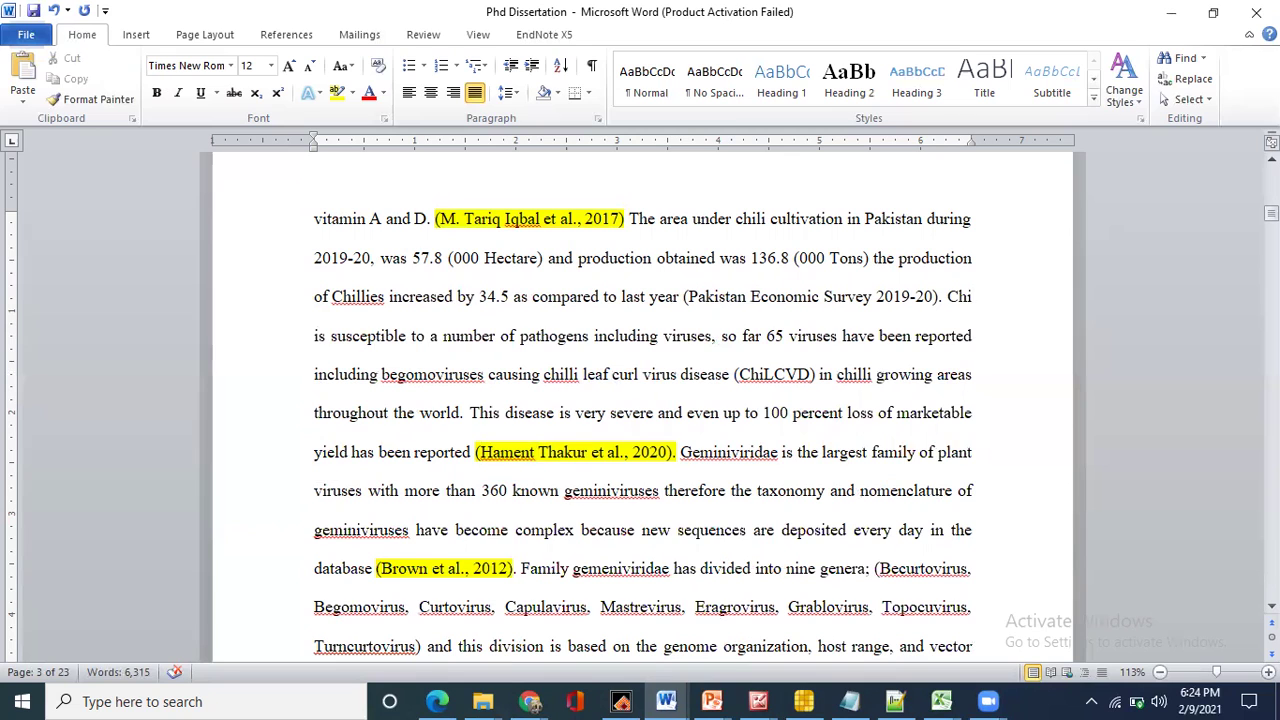
text(lli )
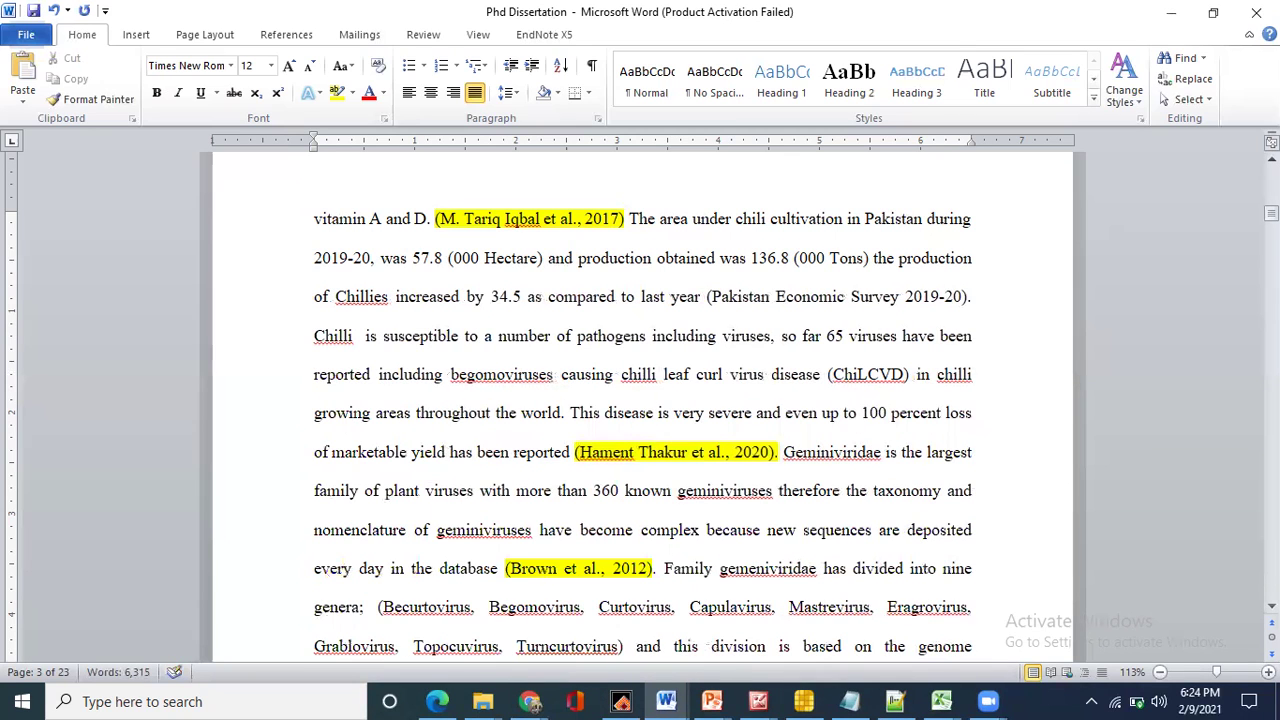
text(pepper)
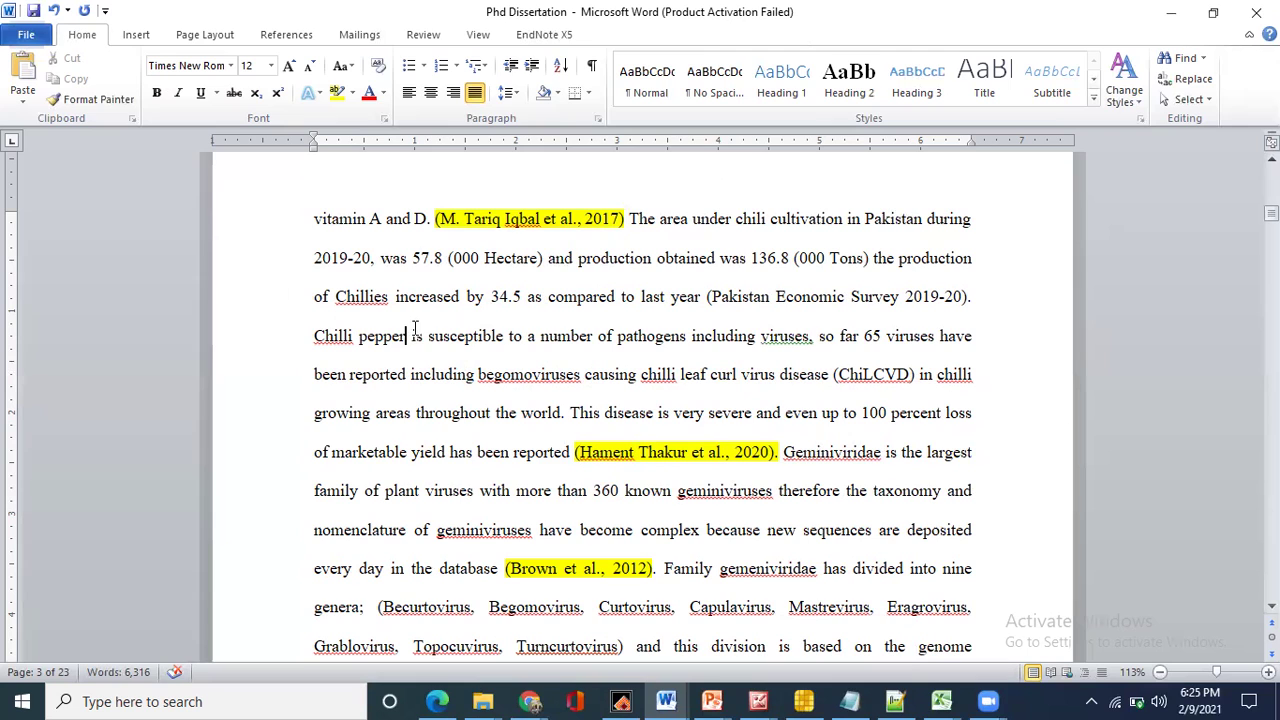
Step: Continue the sentence with 'yield is threaten by many desease incl'
click(415, 330)
text(p)
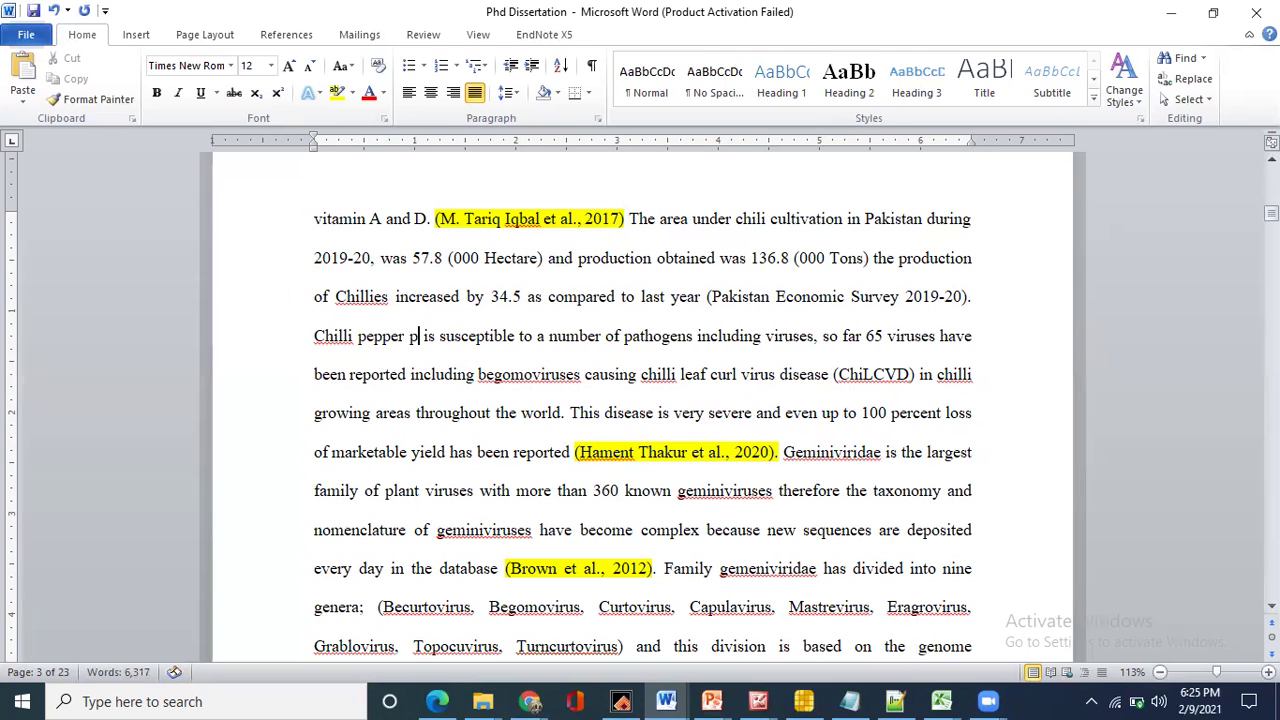
text(rod)
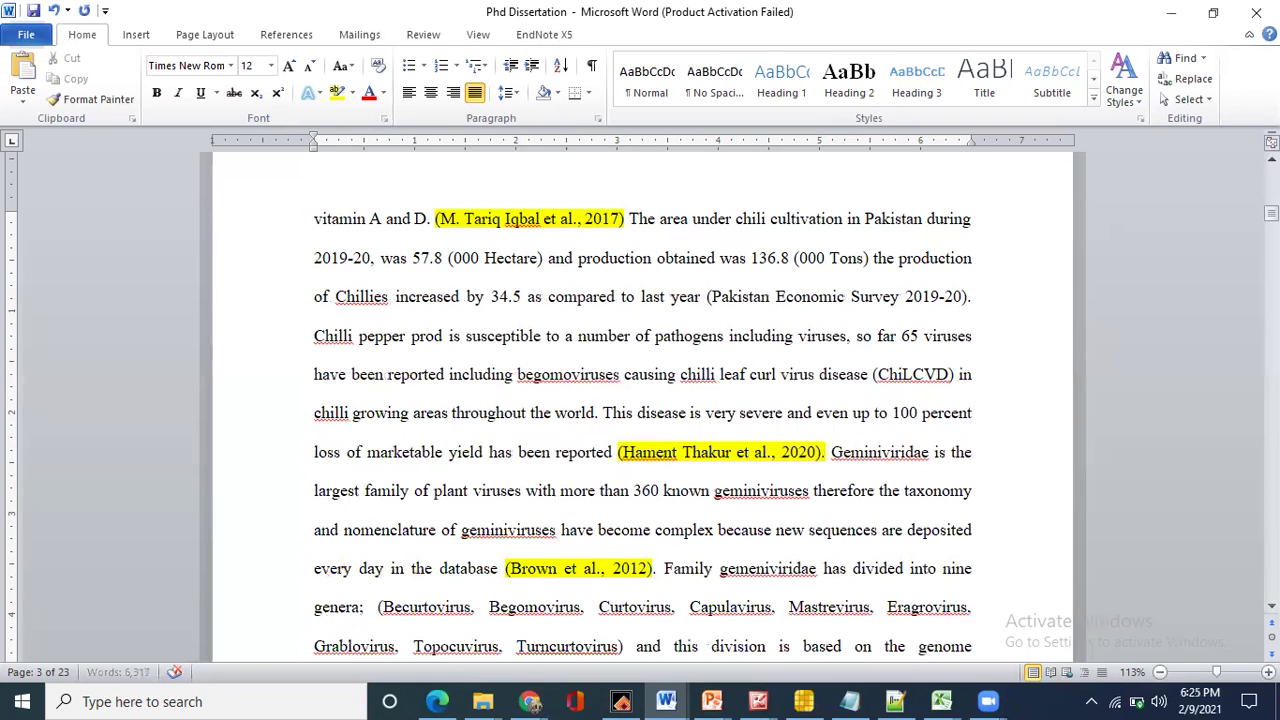
key(BackSpace)
key(BackSpace)
key(BackSpace)
key(BackSpace)
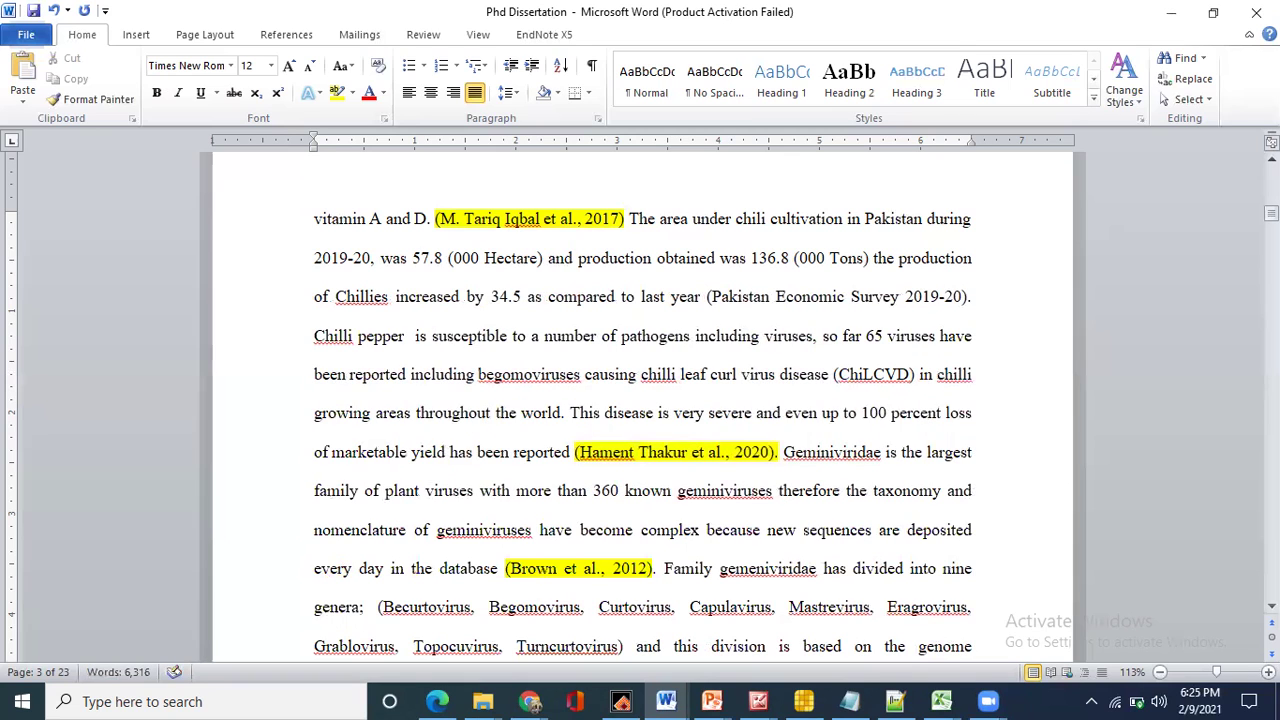
text(yield )
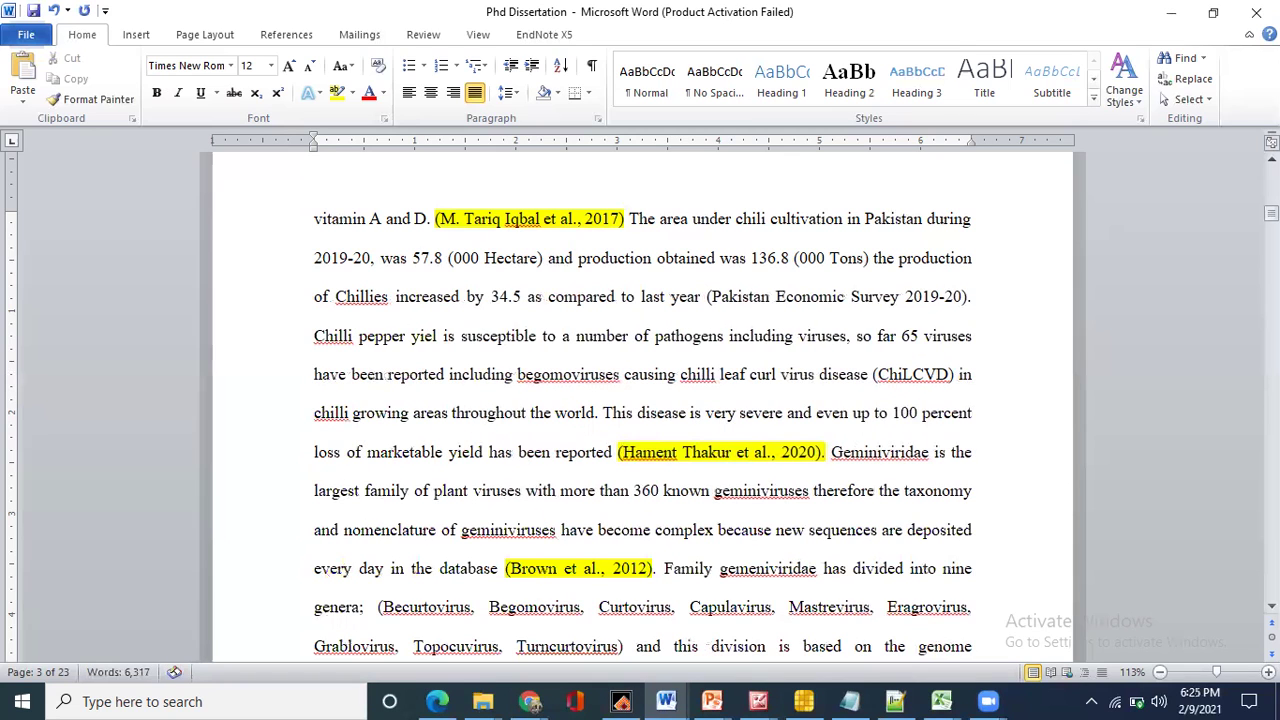
text(is )
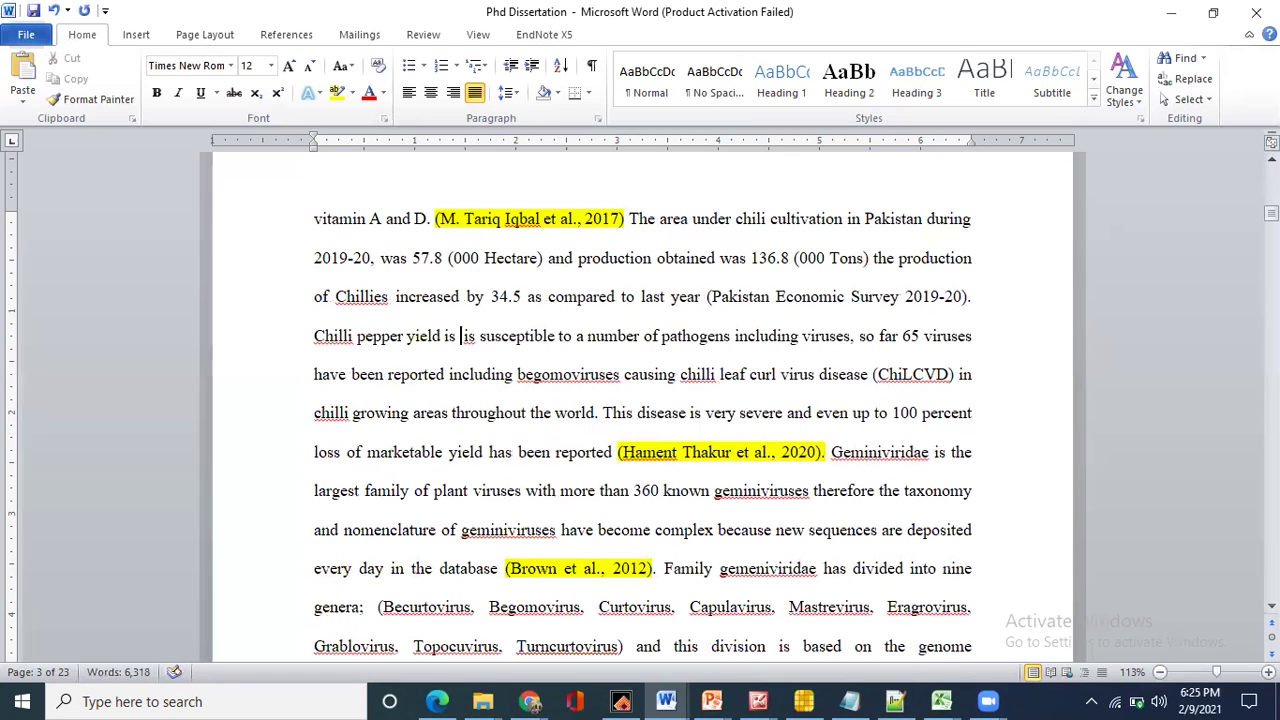
text(threaten)
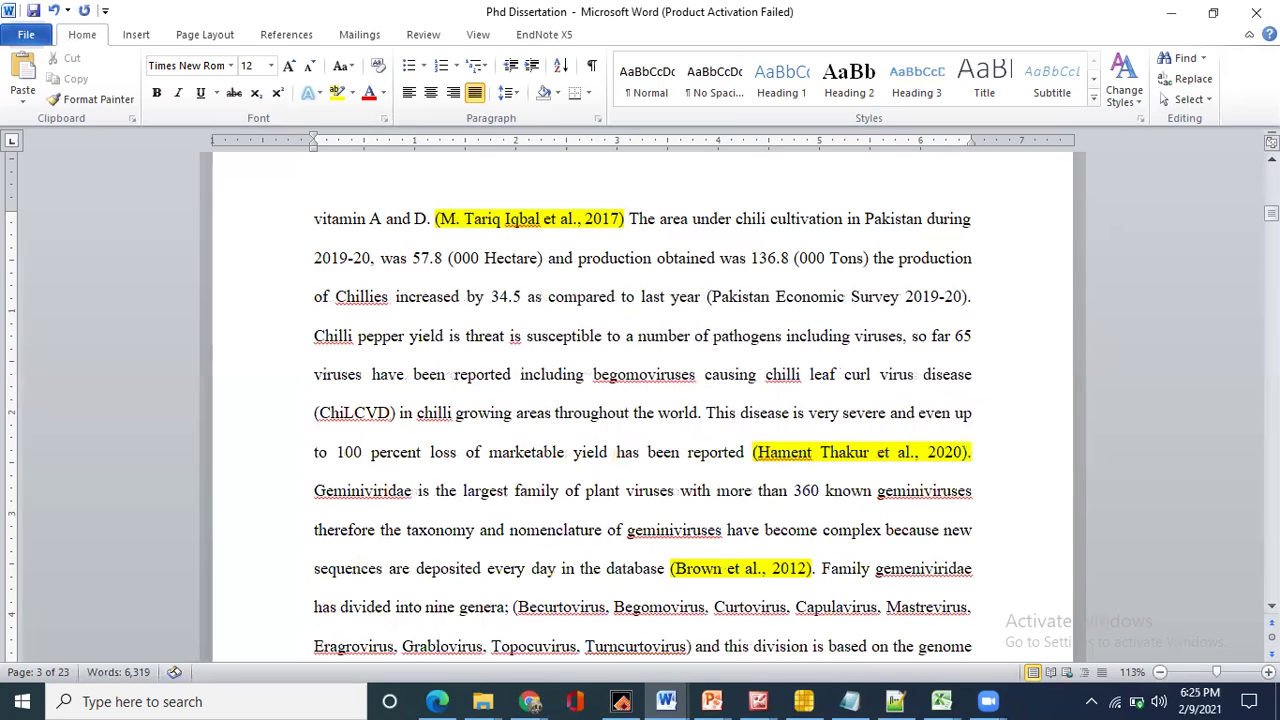
text( by ma)
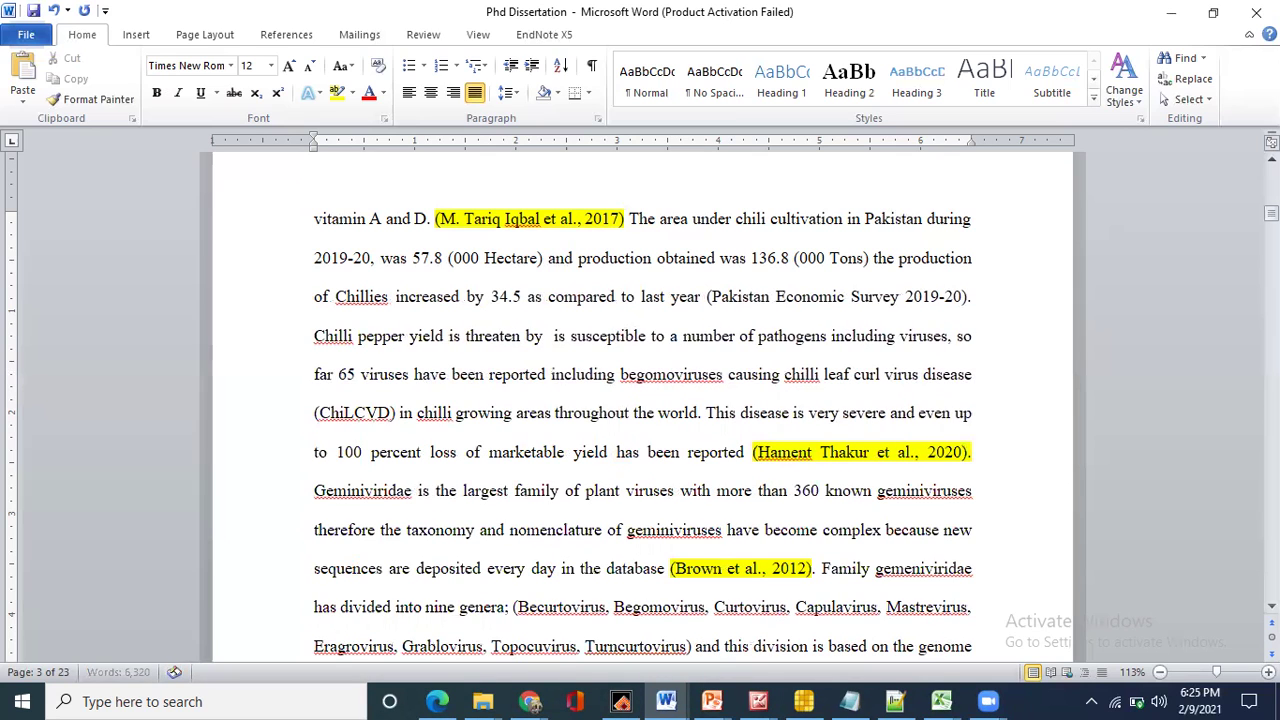
text(ny )
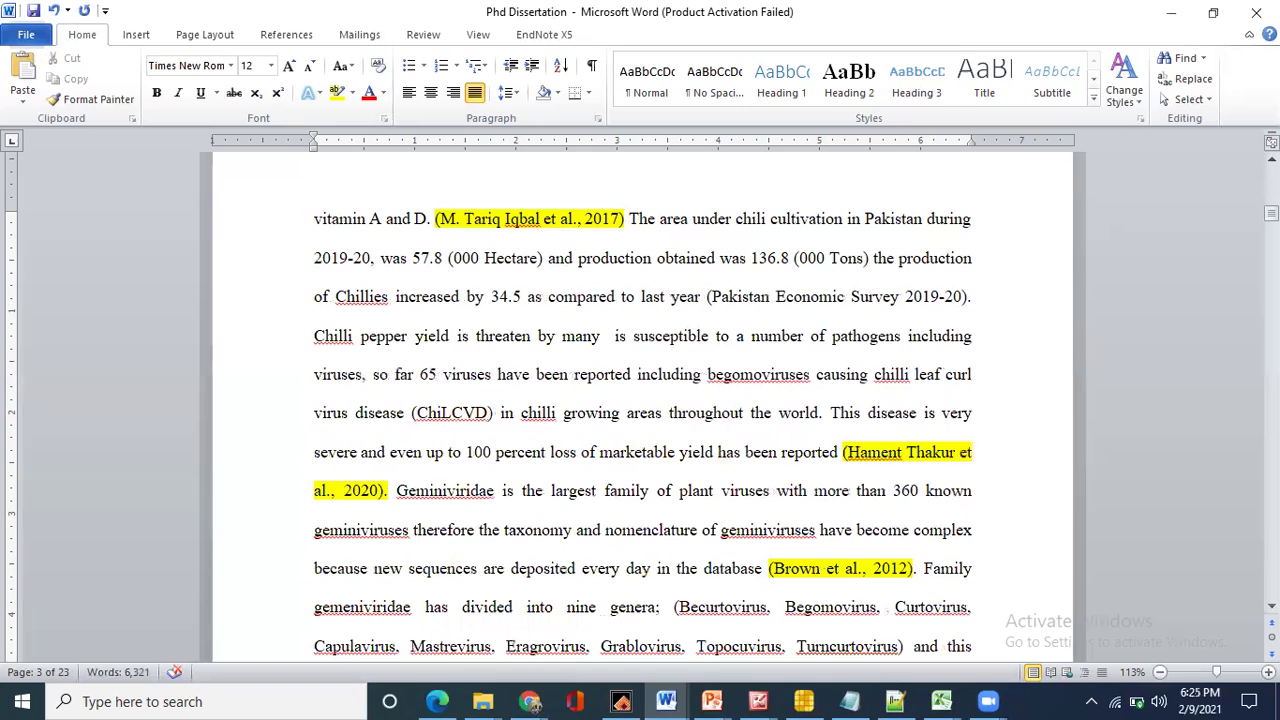
text(deseased)
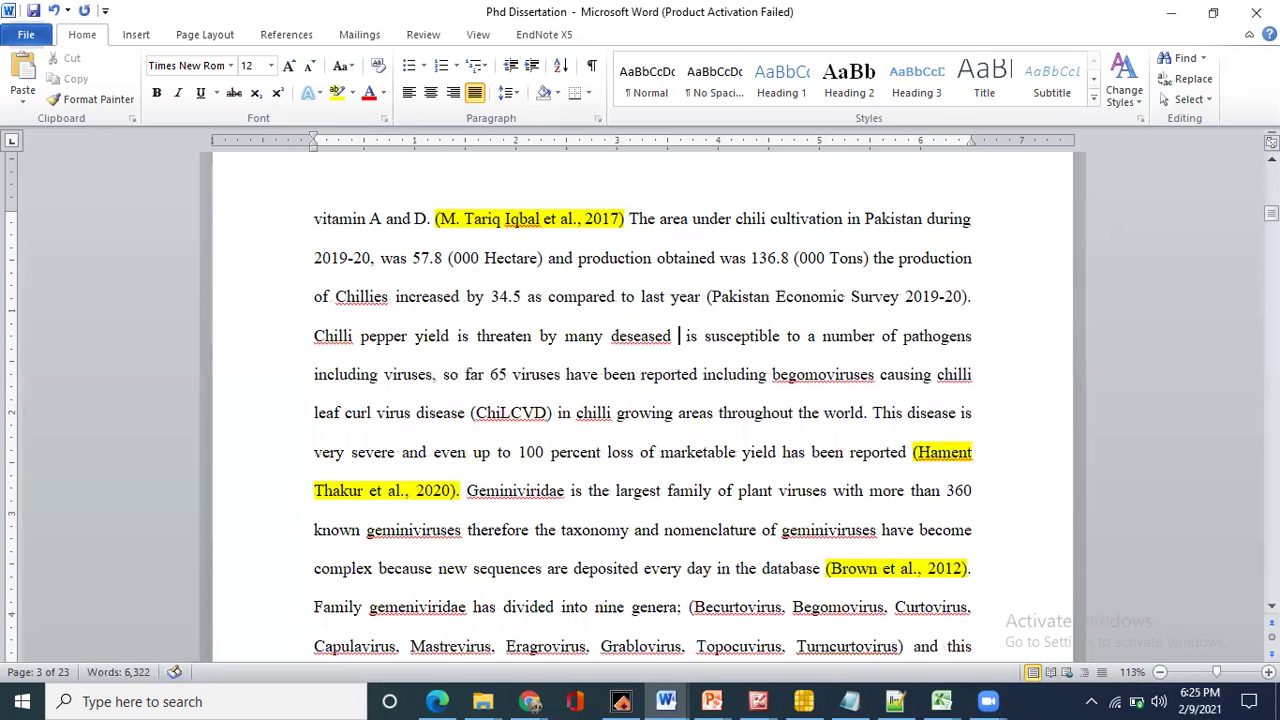
key(BackSpace)
text(incl)
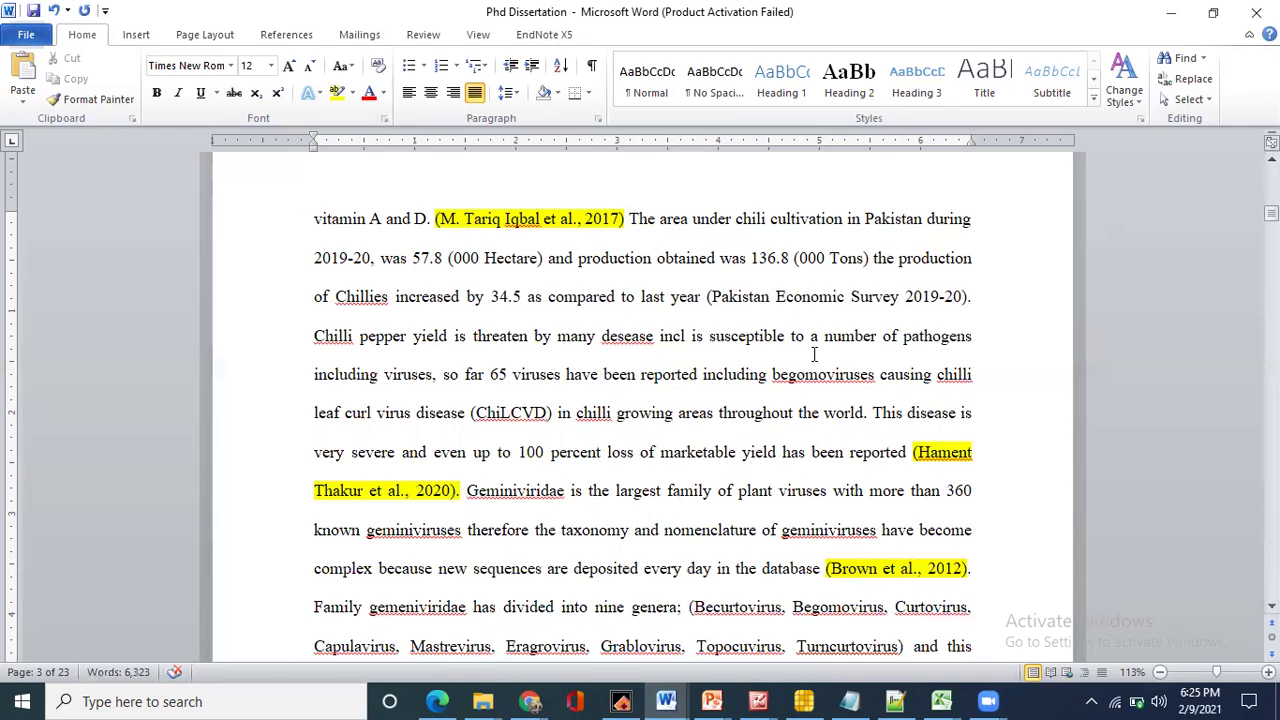
Step: Add 'viral and fungal disease but leaf cur disease caused by whitefly transmitted geminivirus are the major factor.'
text(v)
text(iral)
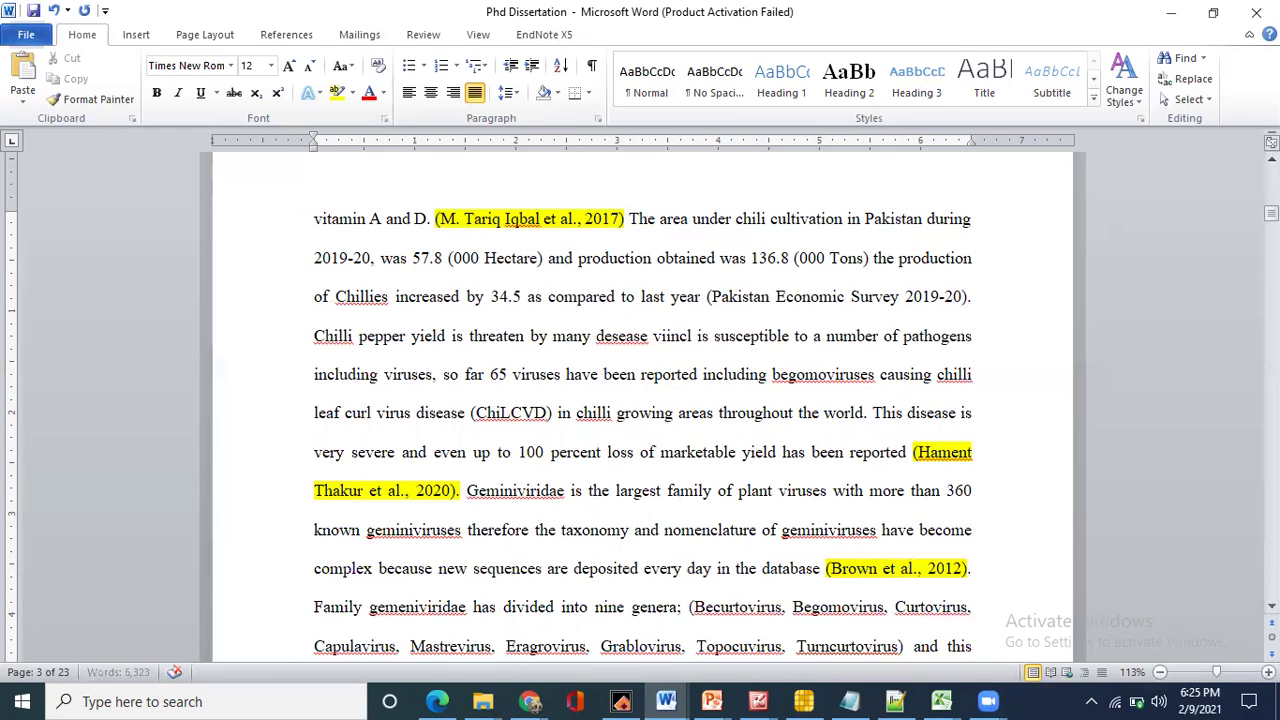
text( and fu)
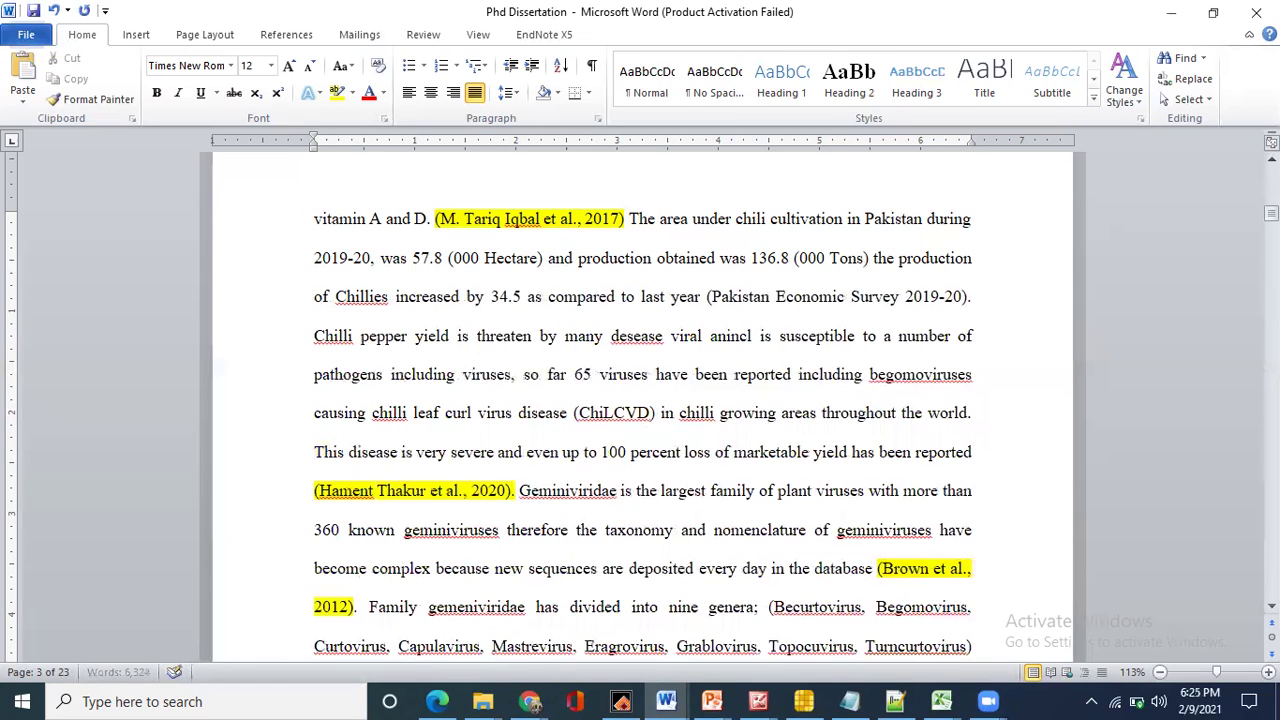
text(ngal dise)
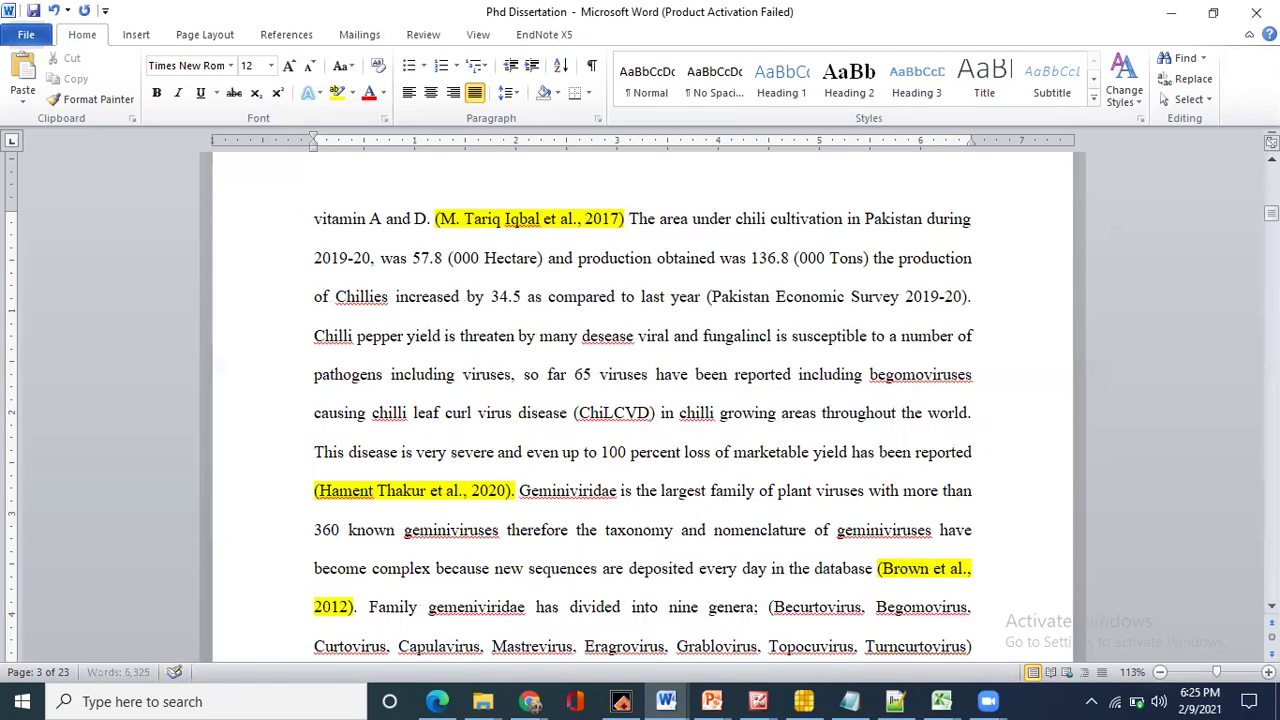
text(a)
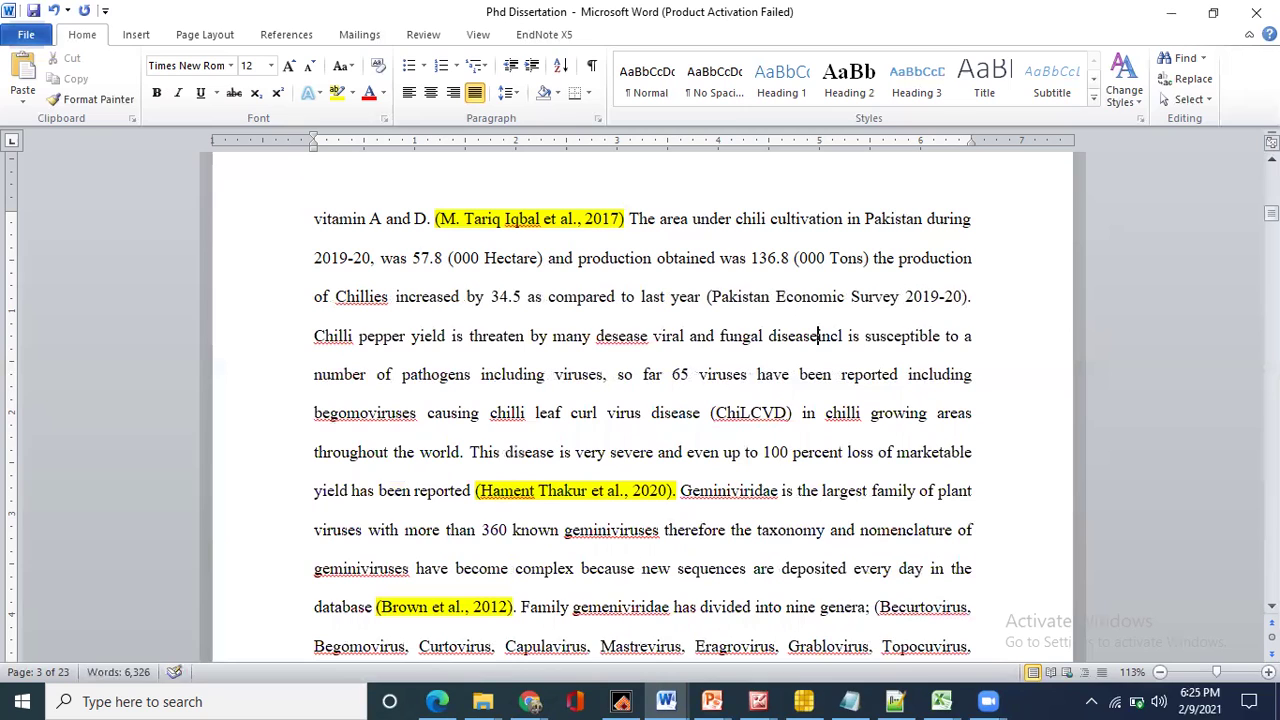
text(se but )
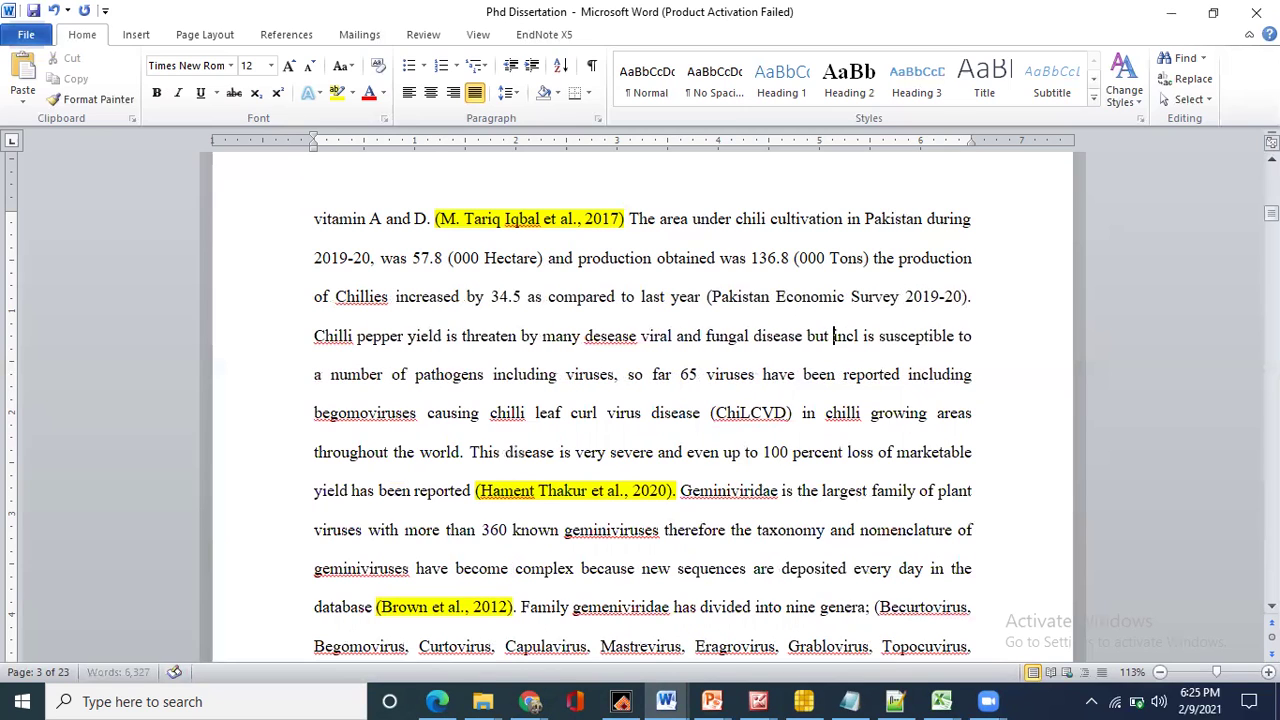
text(leaf cur)
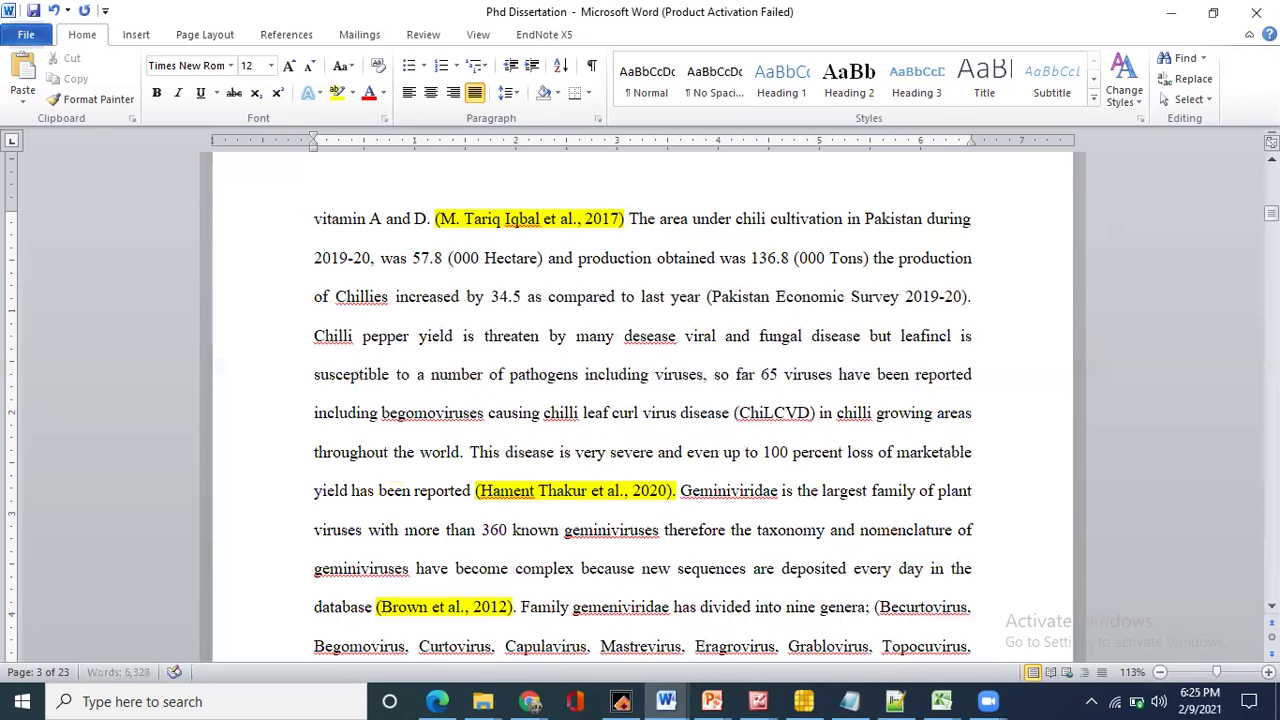
text( diseas)
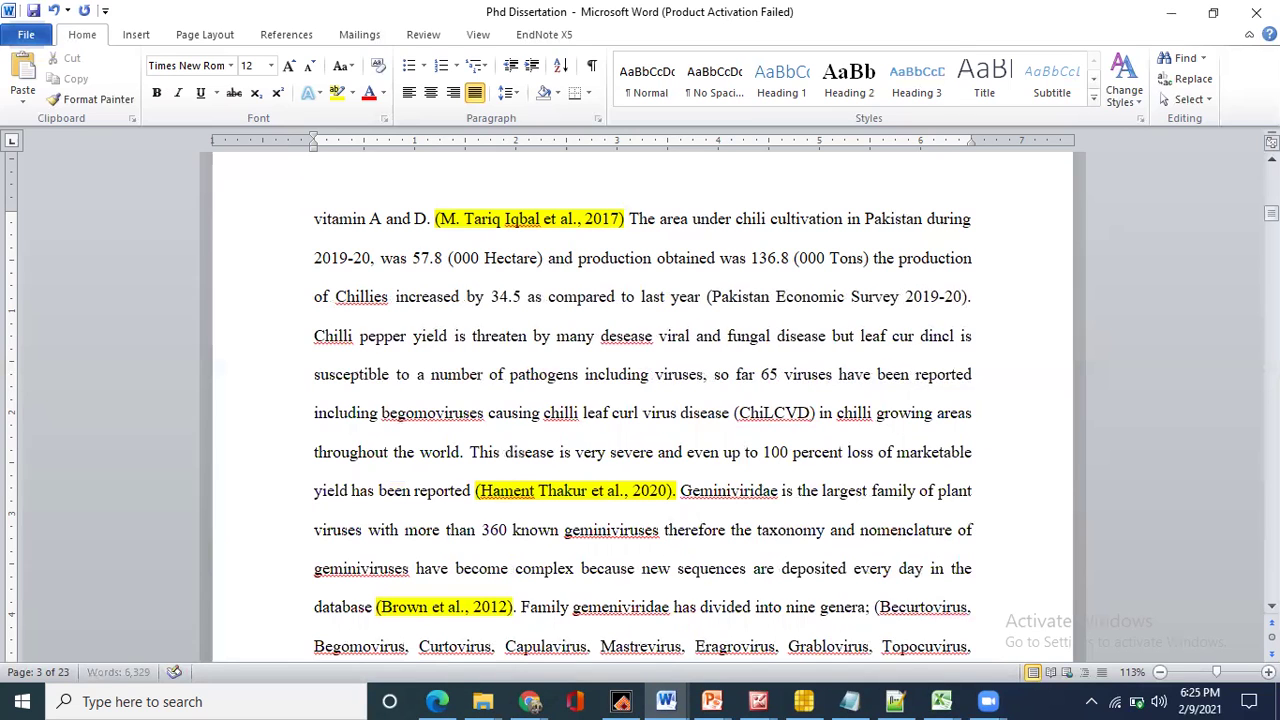
text(e caused)
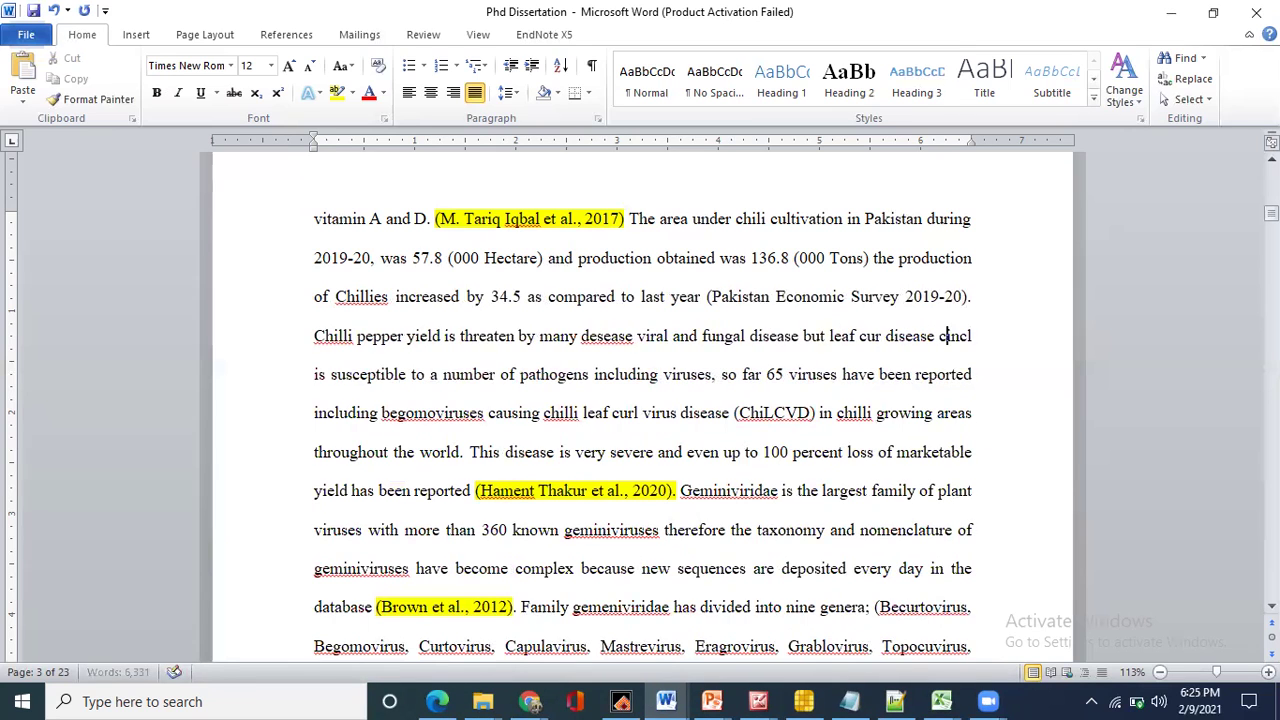
text( by wh)
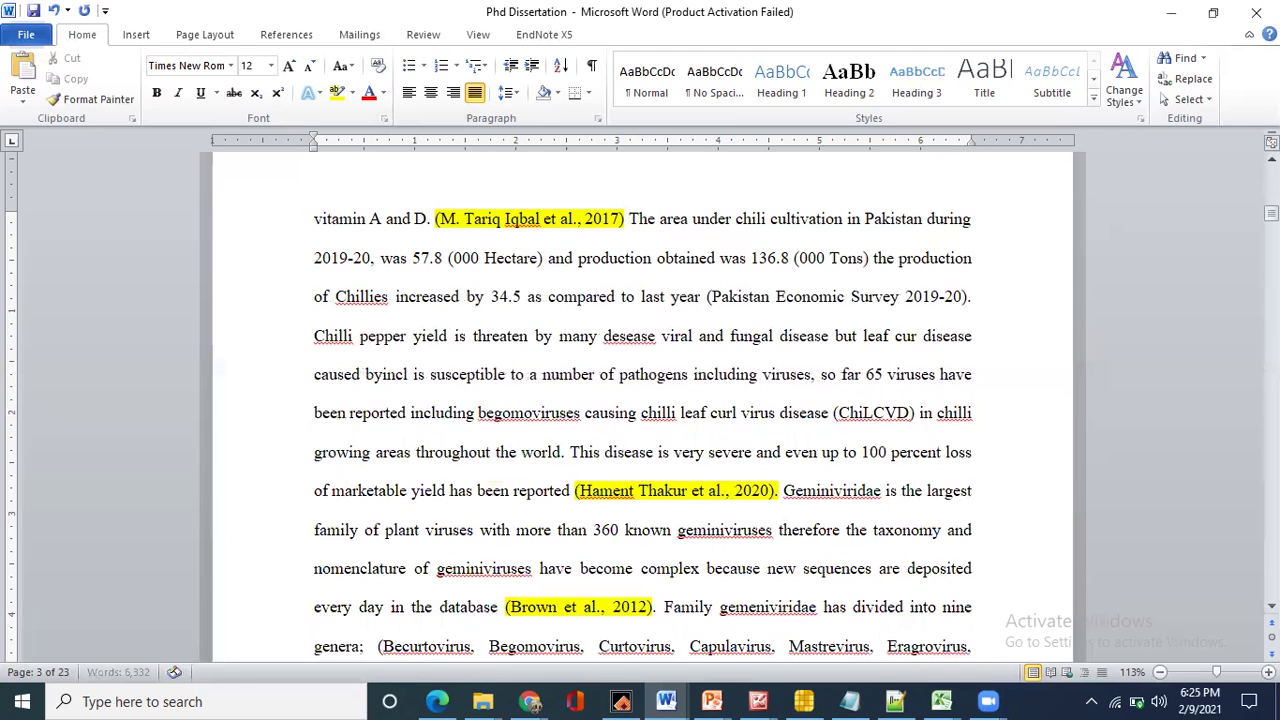
text(itefly )
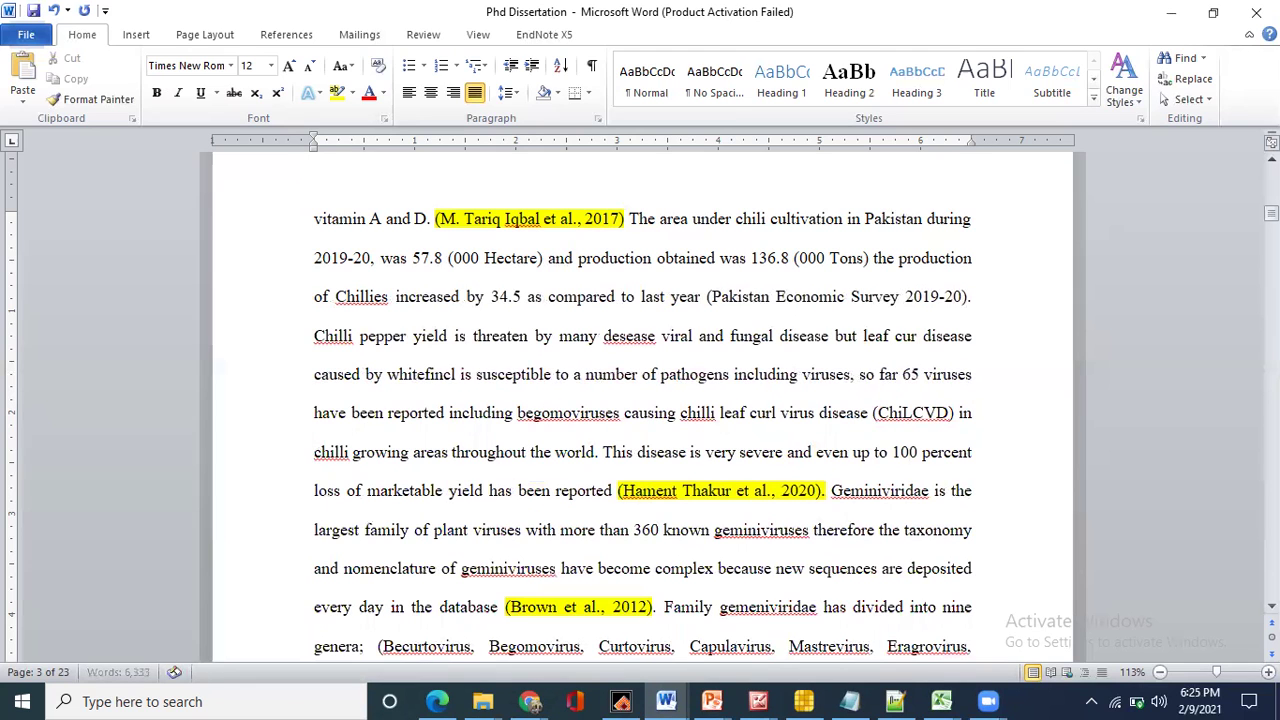
text(transmit)
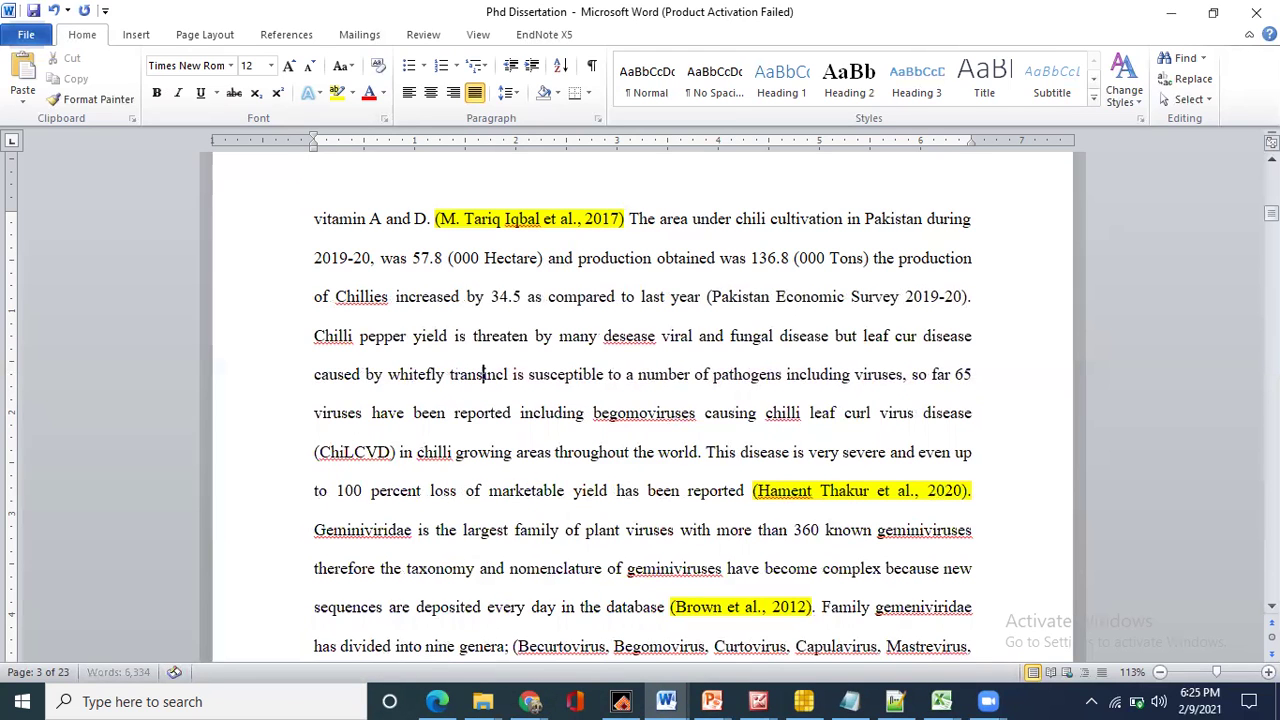
text(ted gemi)
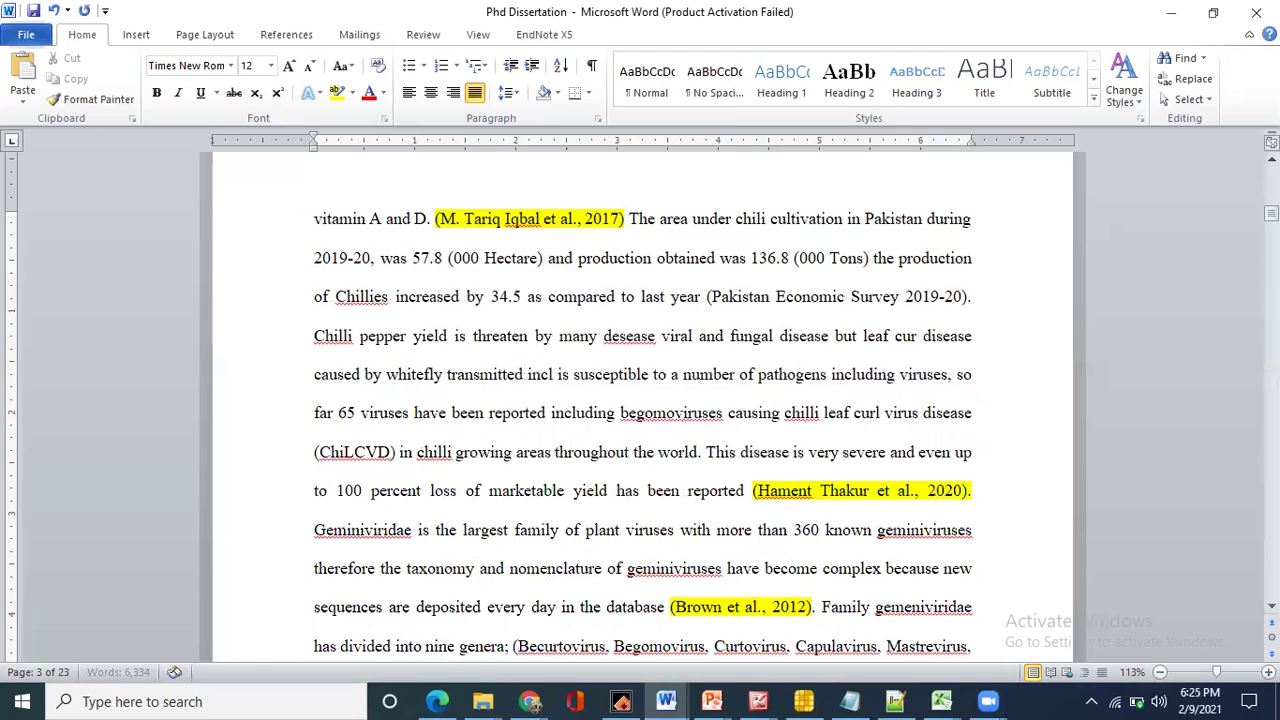
text(nivirus )
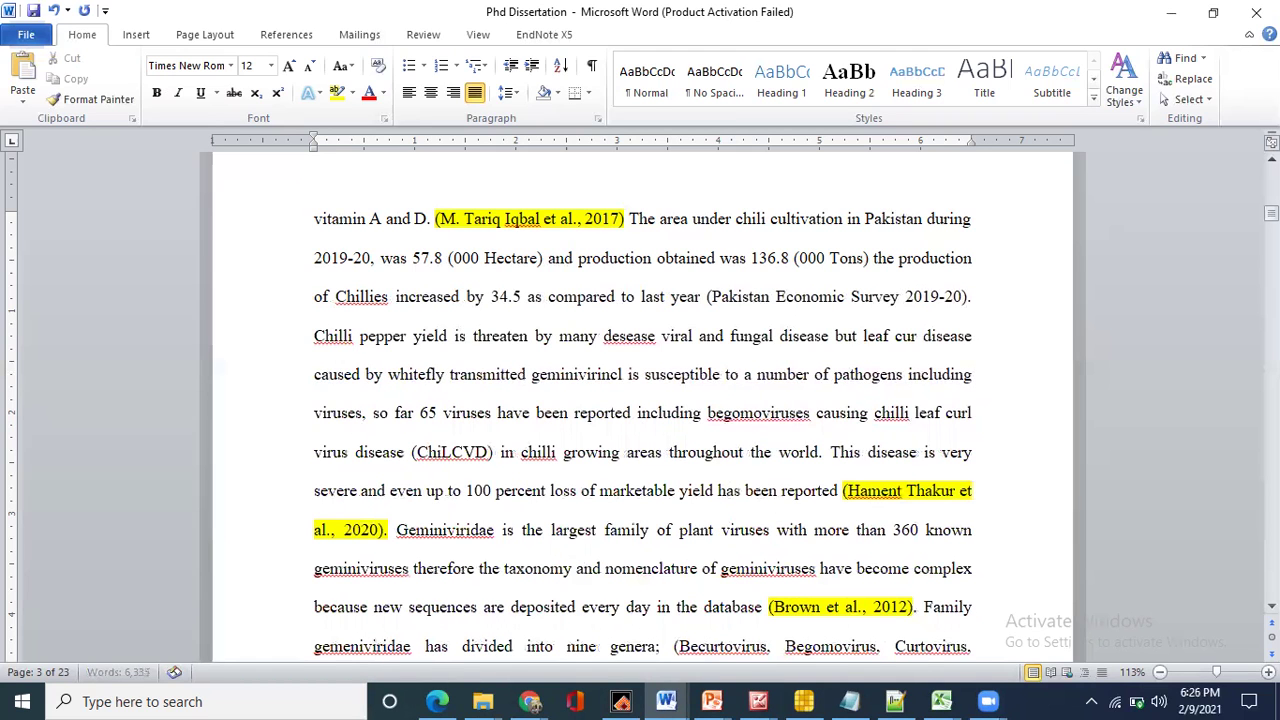
text(are)
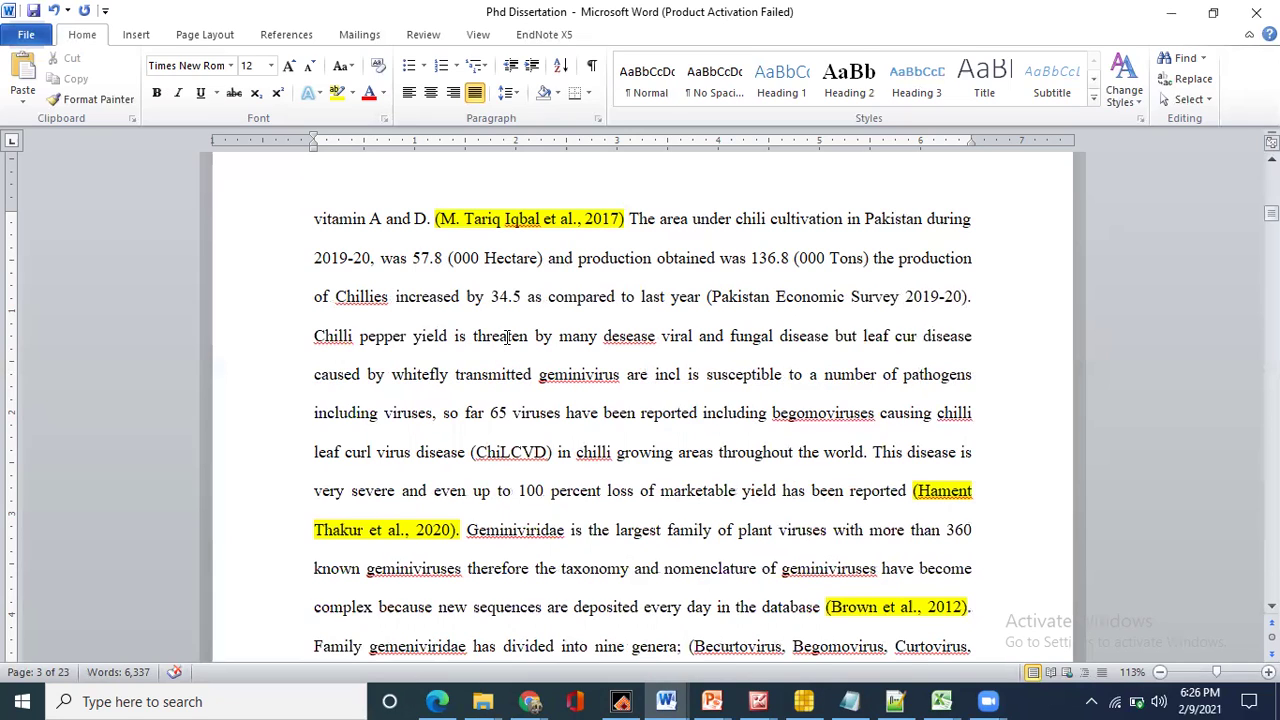
text(the maj)
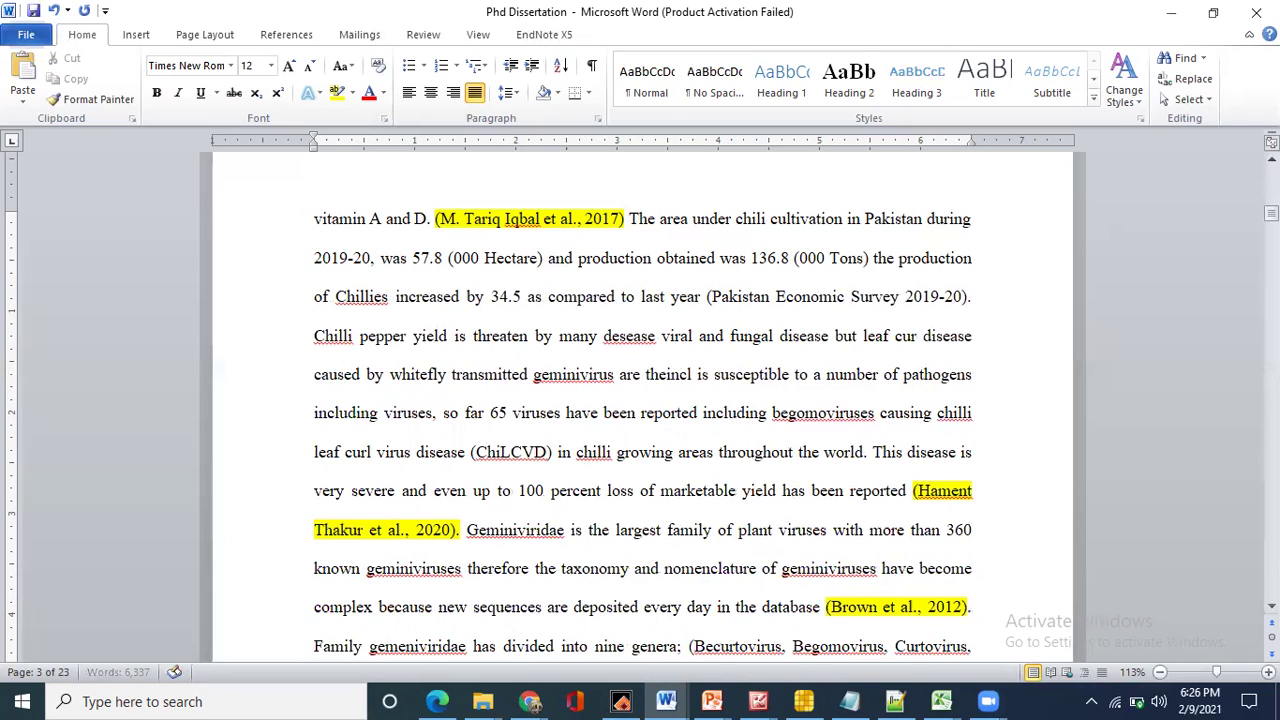
text(or fa)
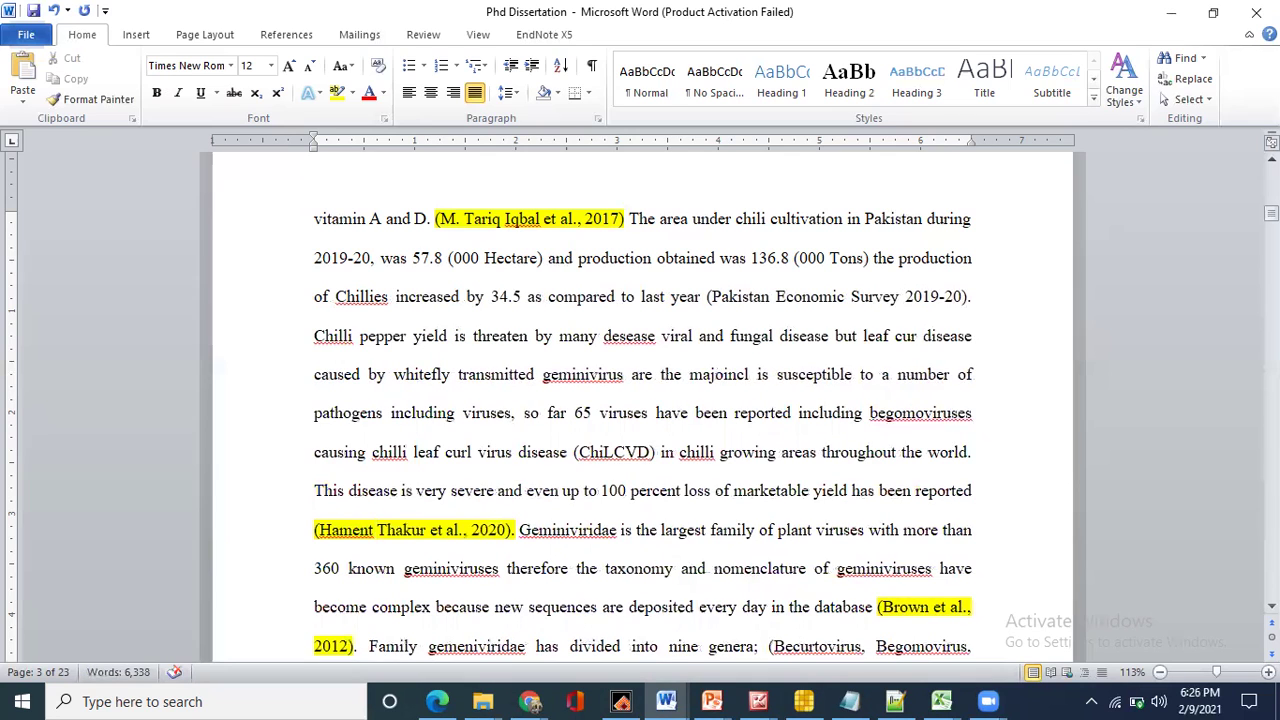
text(ctor)
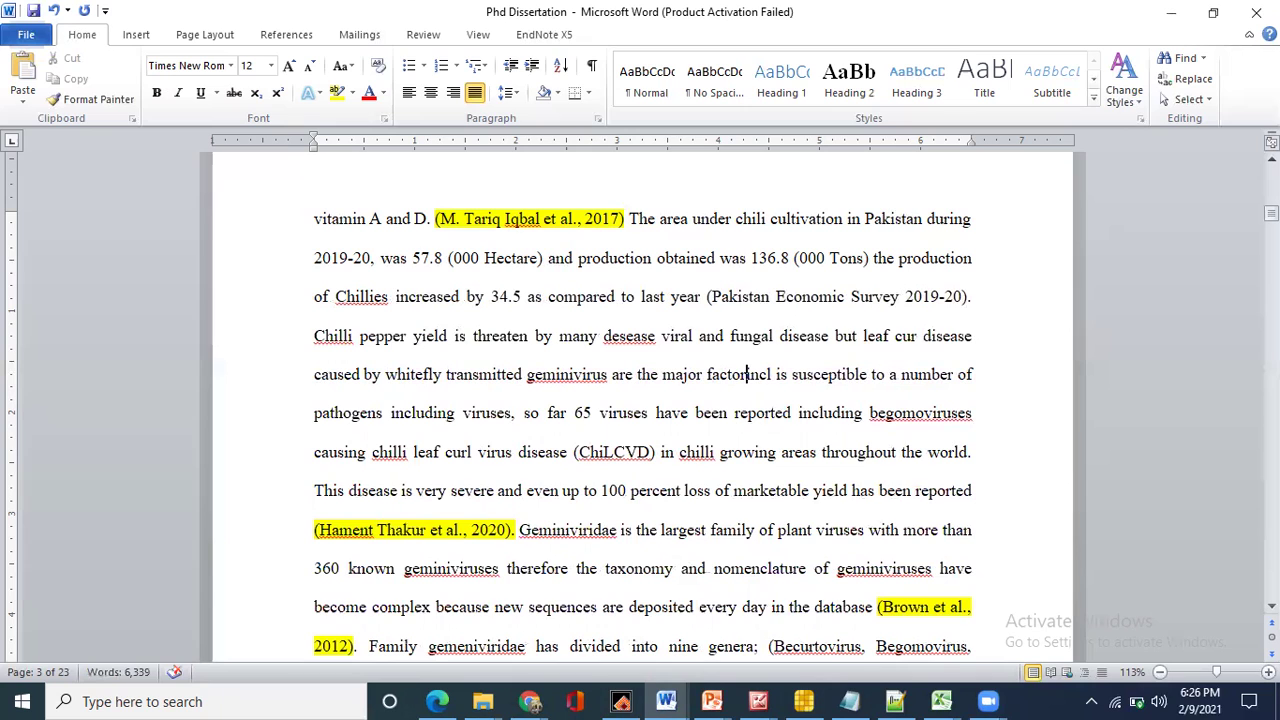
text(.)
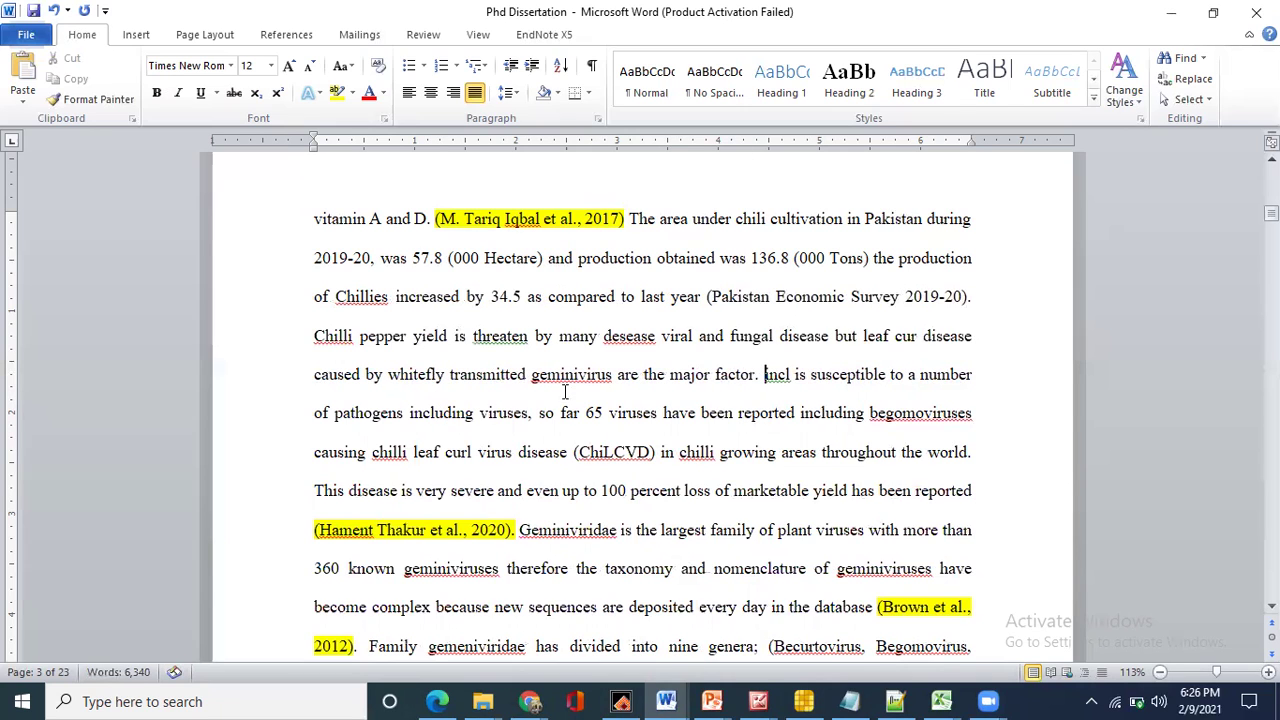
Step: Correct 'desease' to 'disease', then delete that redundant word
right_click(649, 334)
click(708, 331)
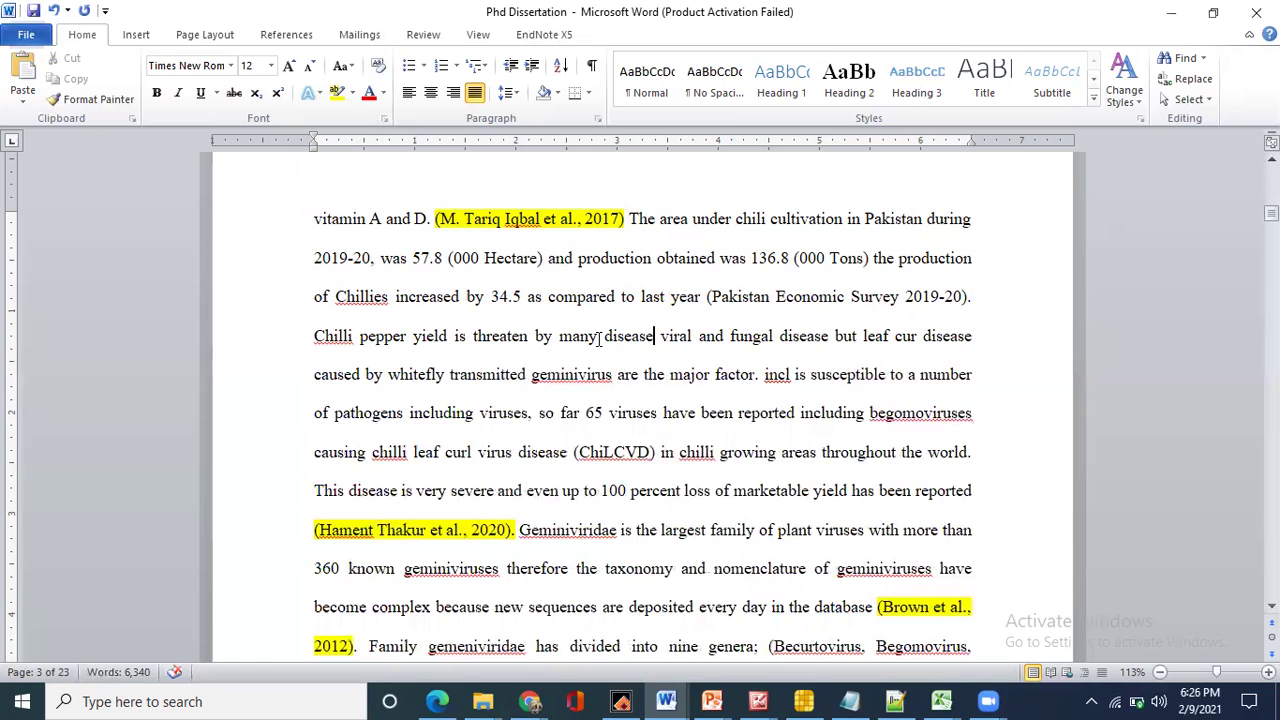
drag(604, 336, 660, 338)
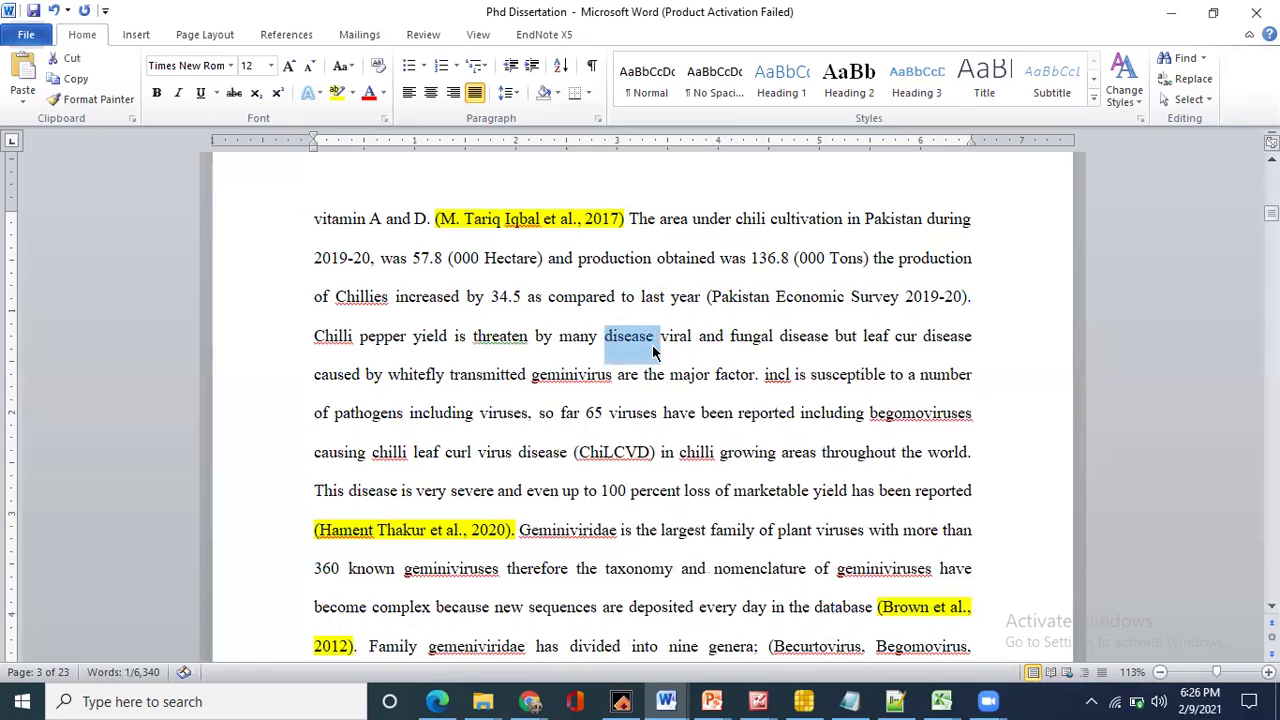
key(BackSpace)
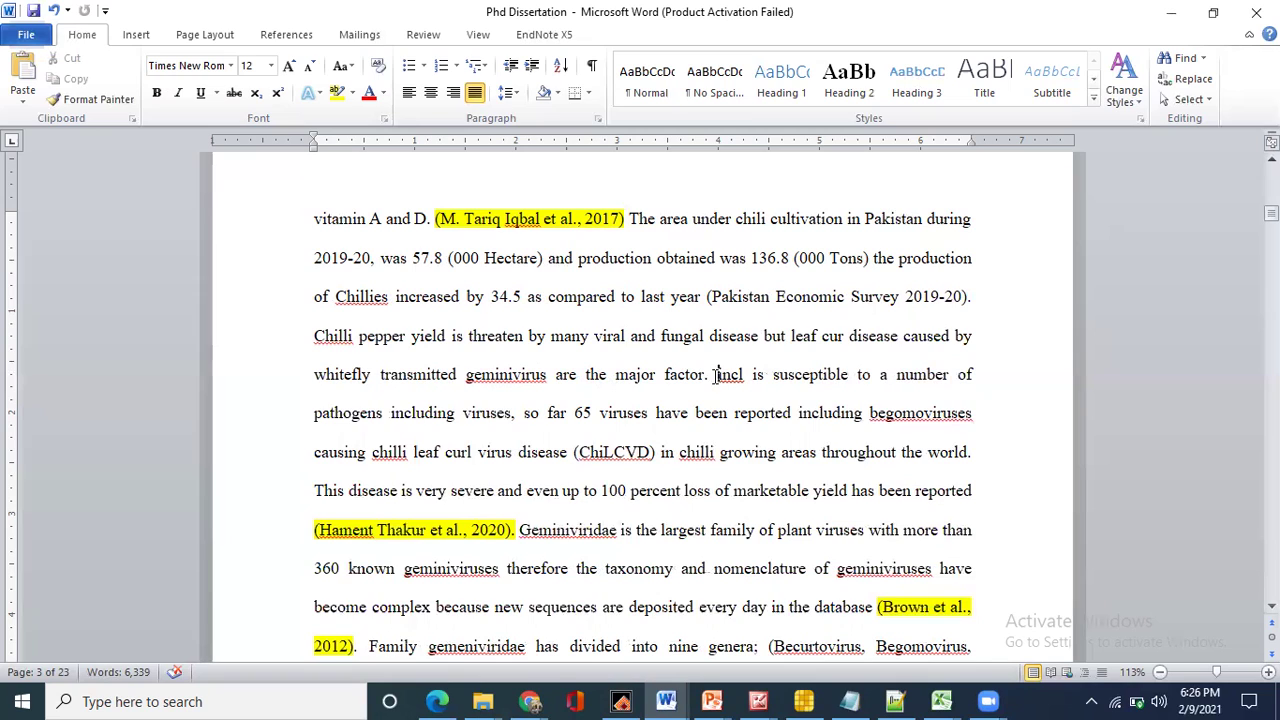
Step: Add the sentence 'There are more than 65 viruses has been repote from chillies…' before 'Chilli crop is'
drag(715, 374, 704, 378)
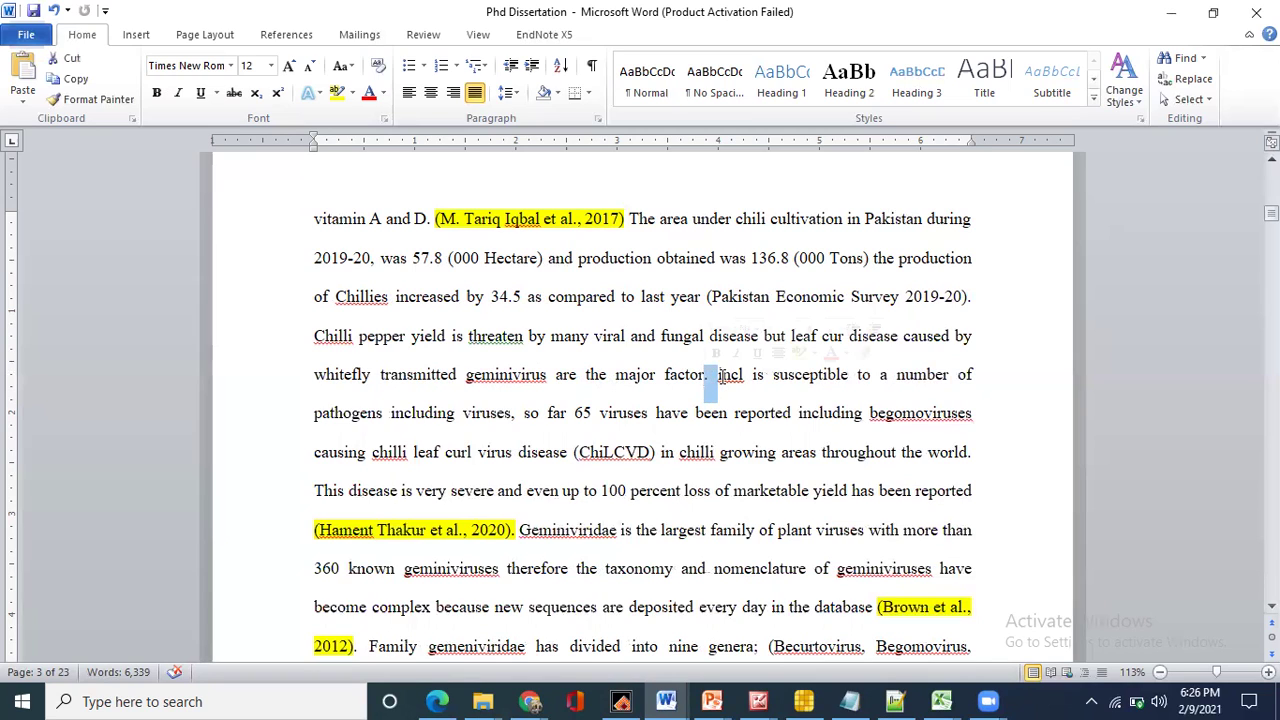
text(. Chilli)
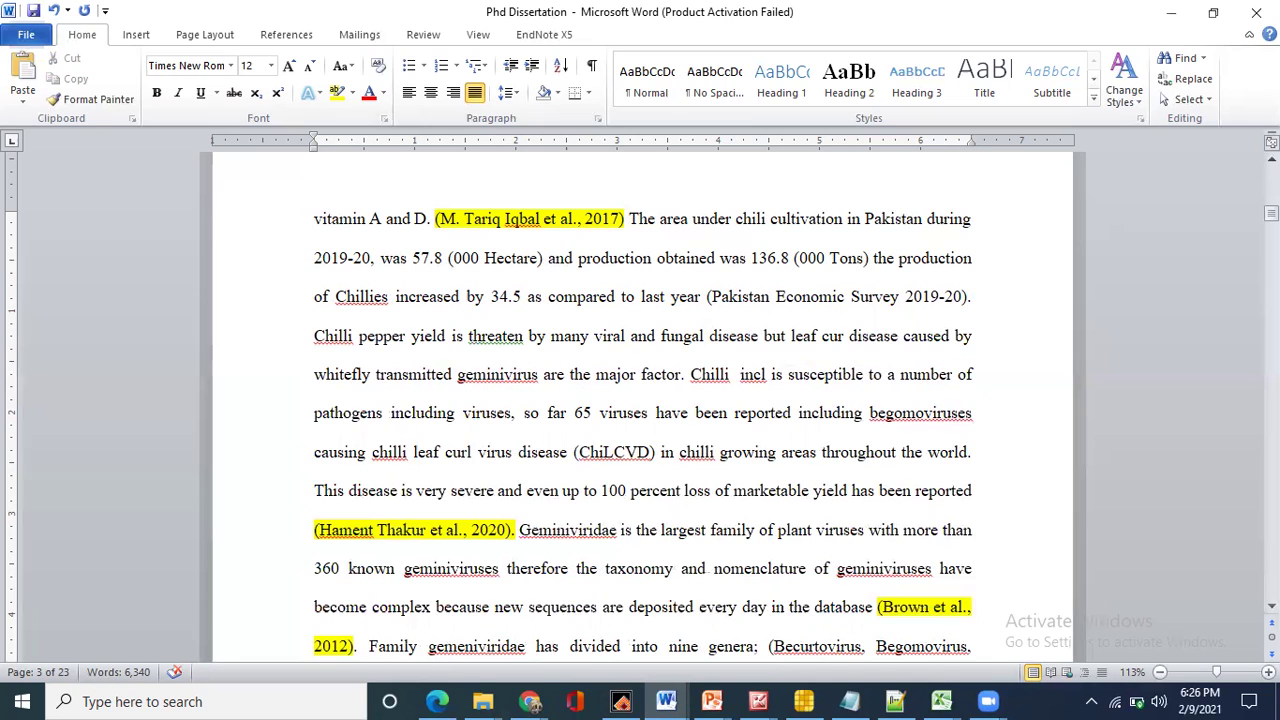
text( crop is)
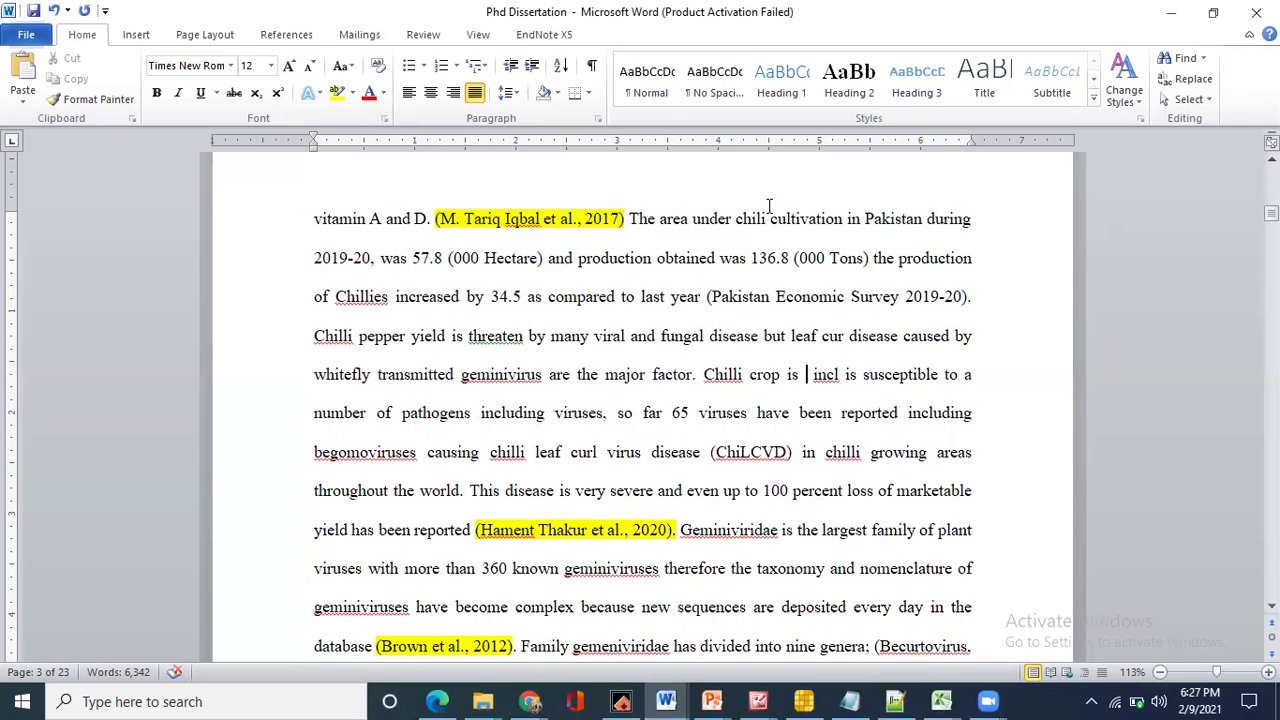
click(704, 374)
text(There)
text(are more)
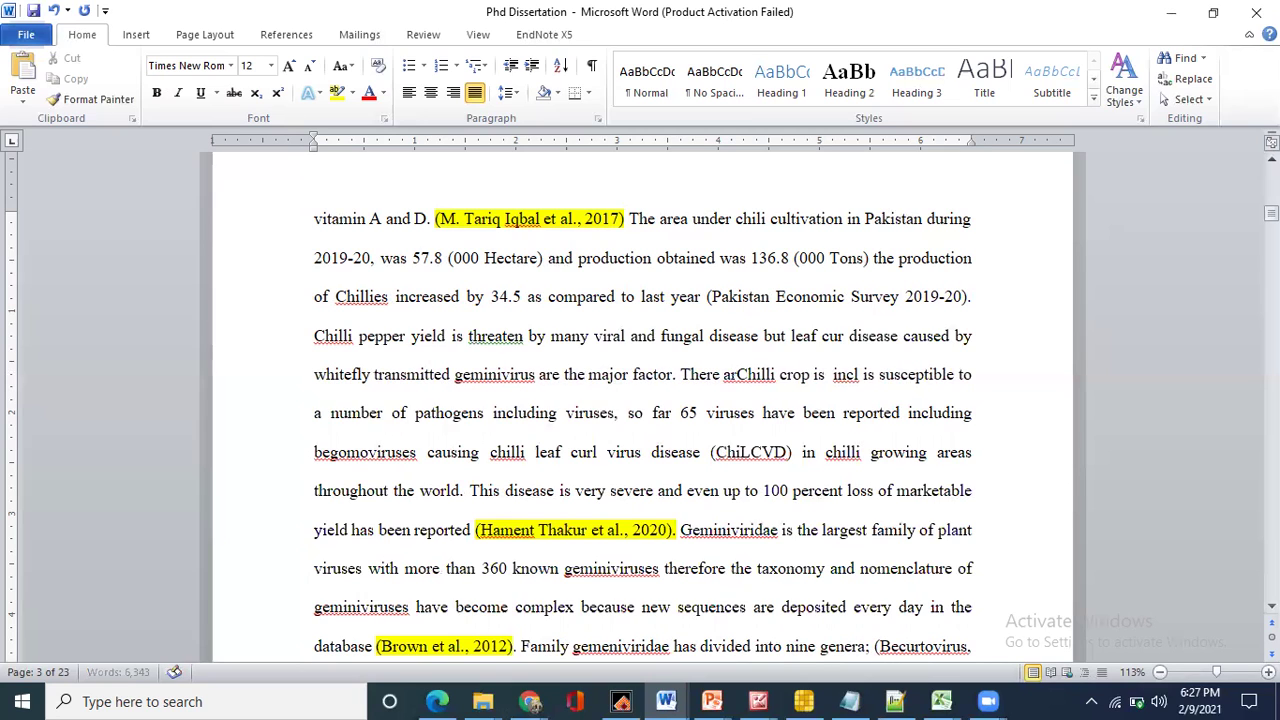
text( than )
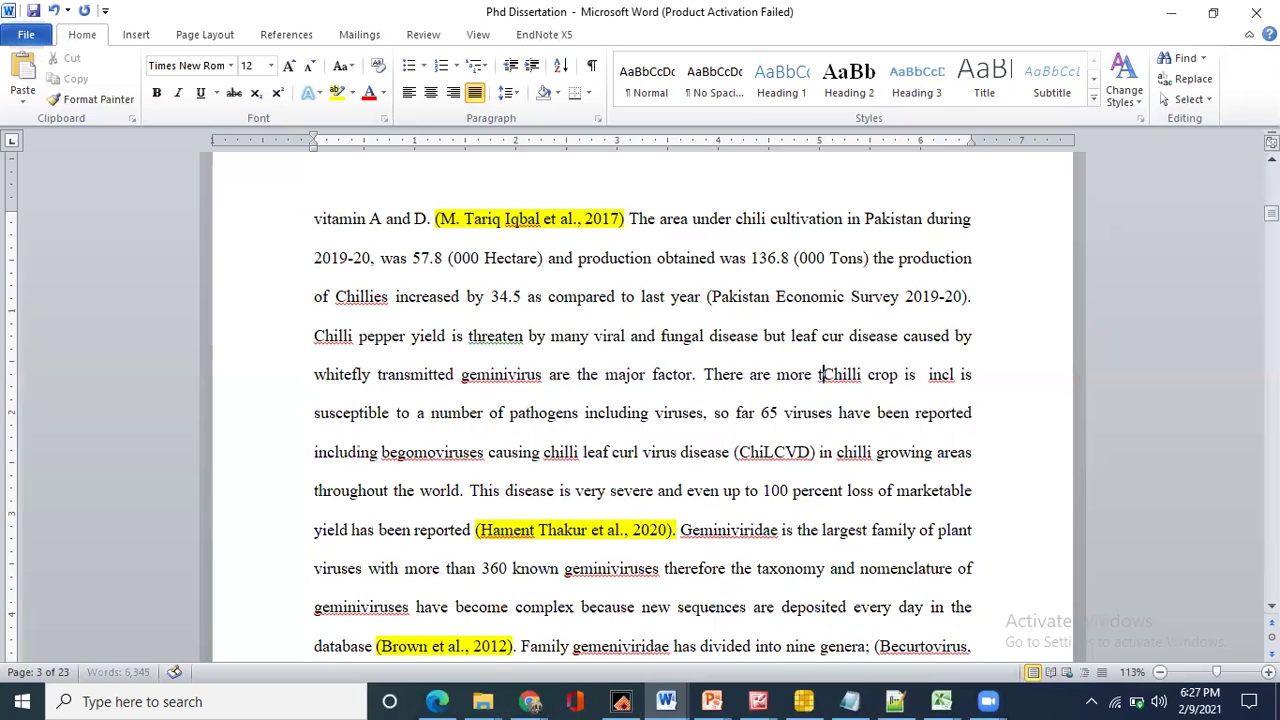
text(65 )
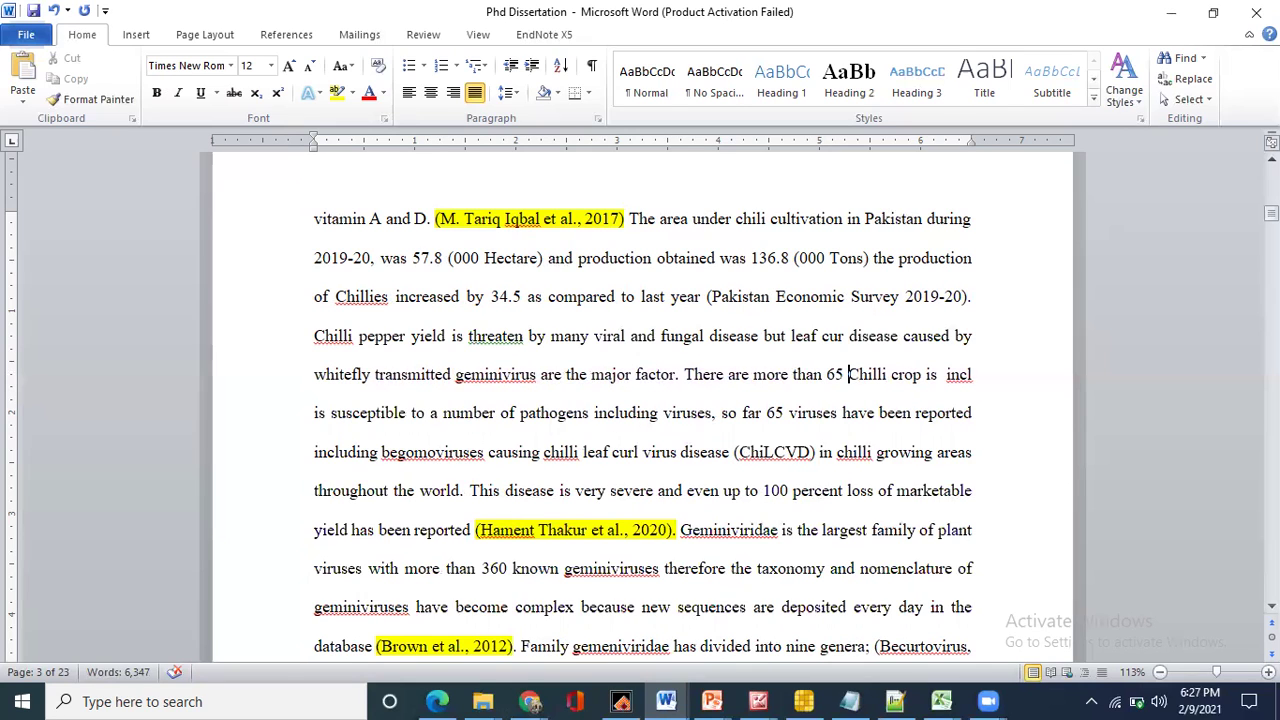
text(viruses )
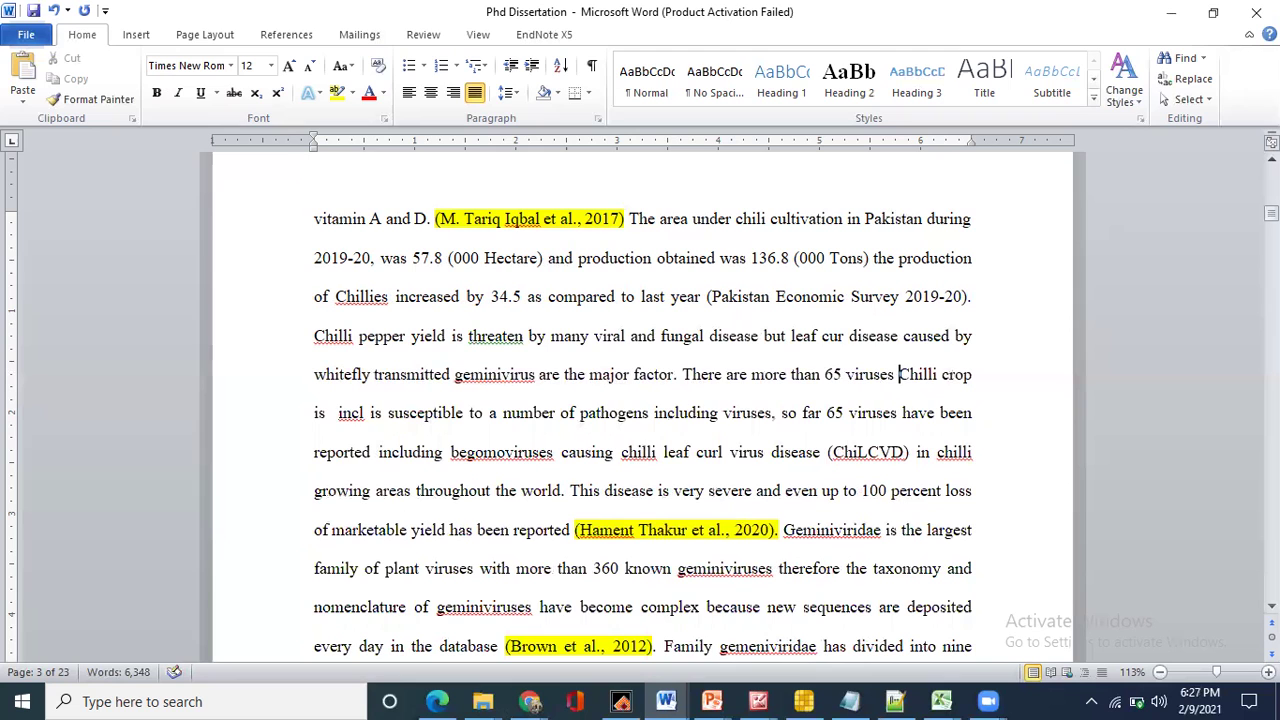
text(has been)
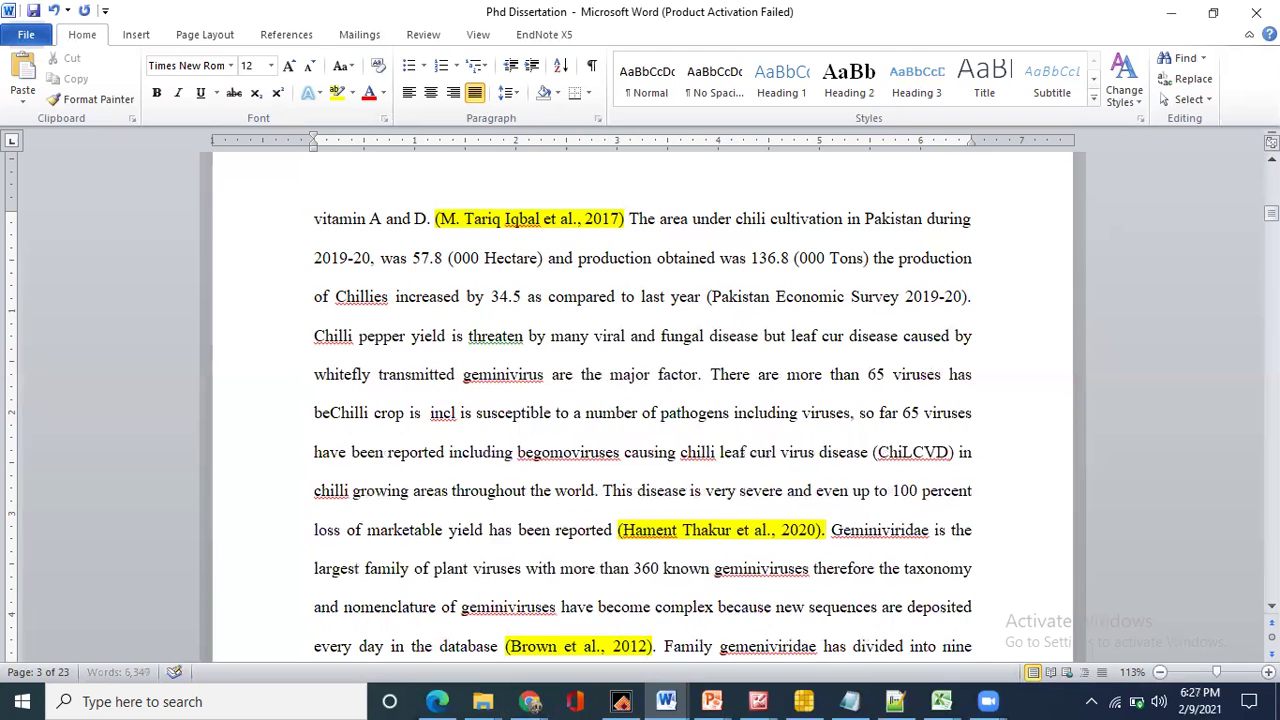
text( repote)
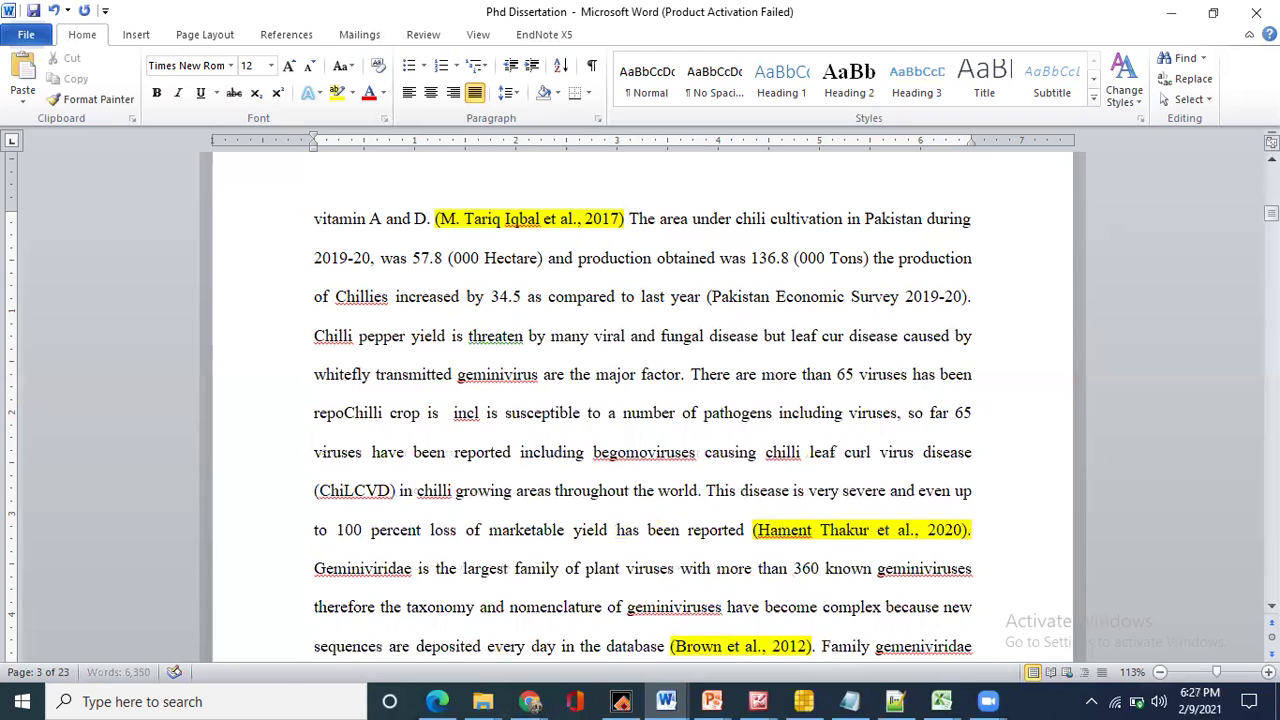
text( from )
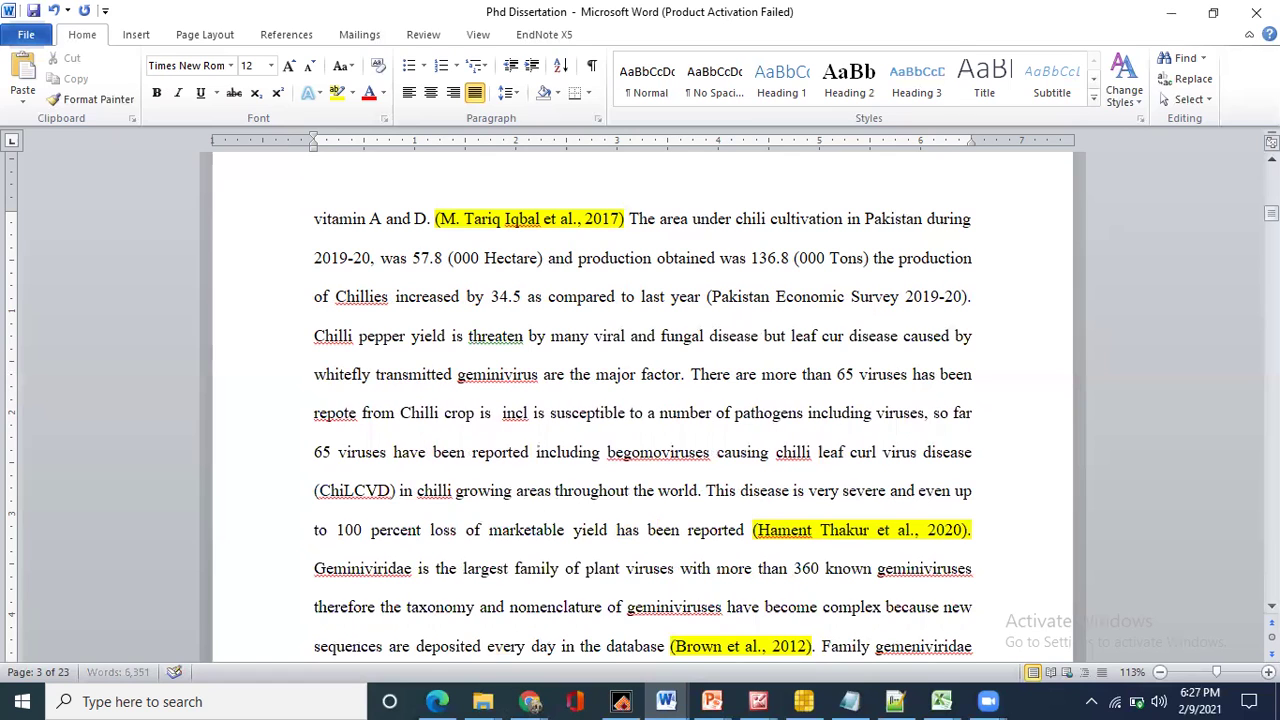
text(chillie)
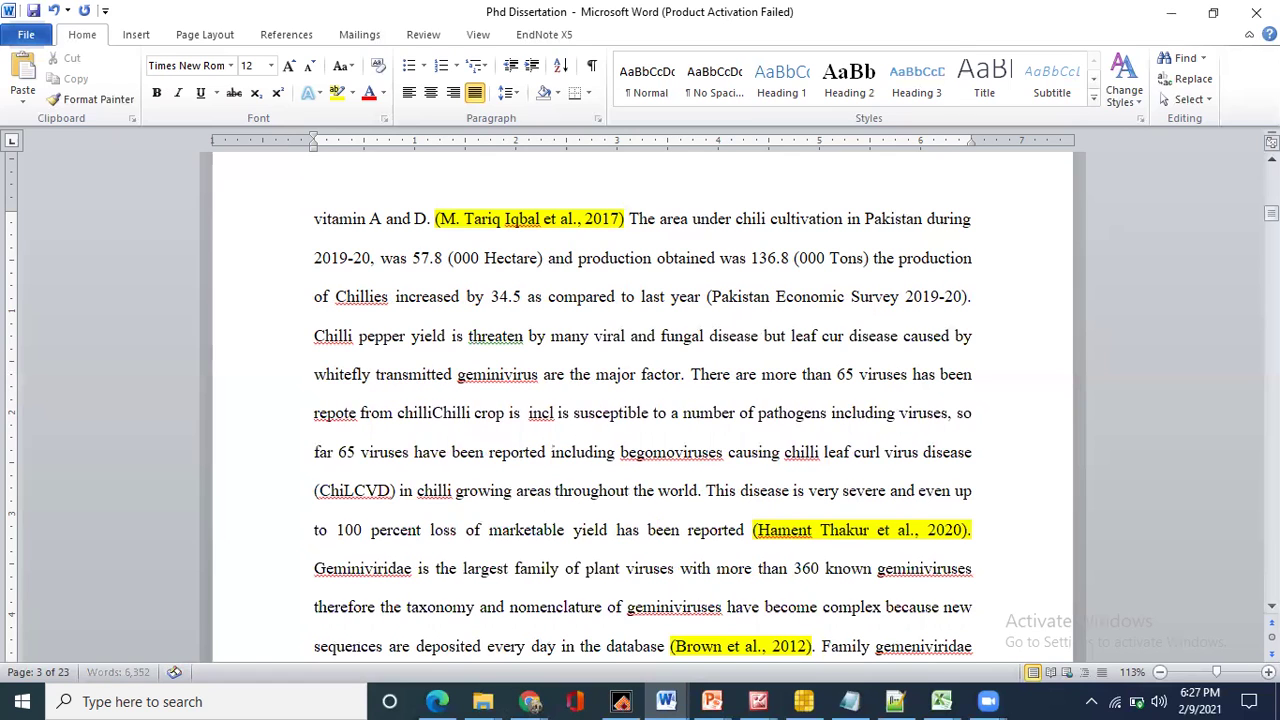
text(s but i)
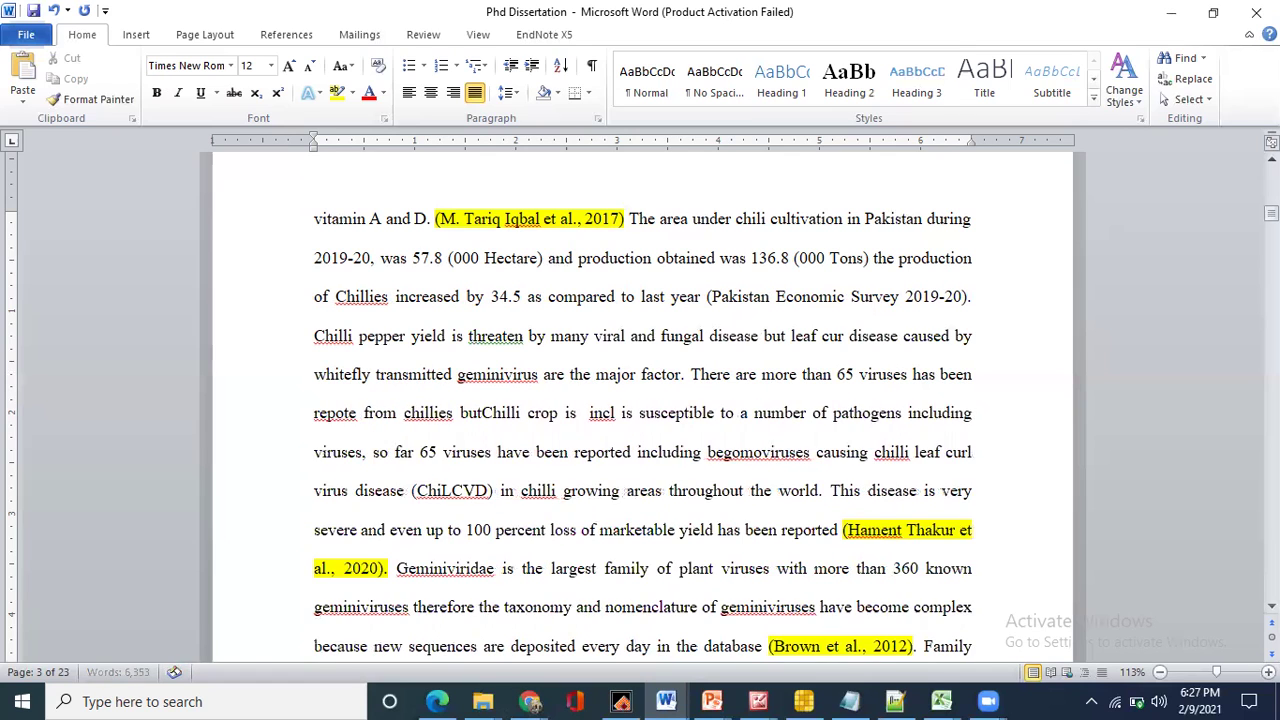
text(n indian )
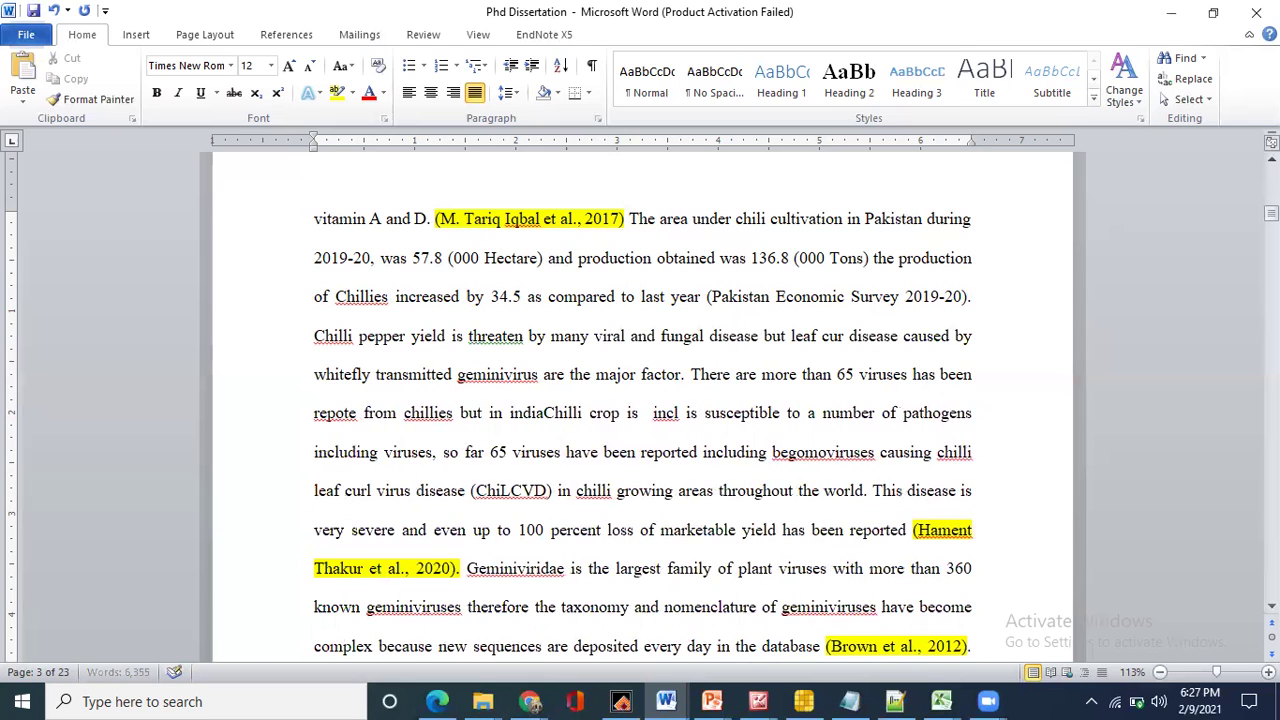
text(sub)
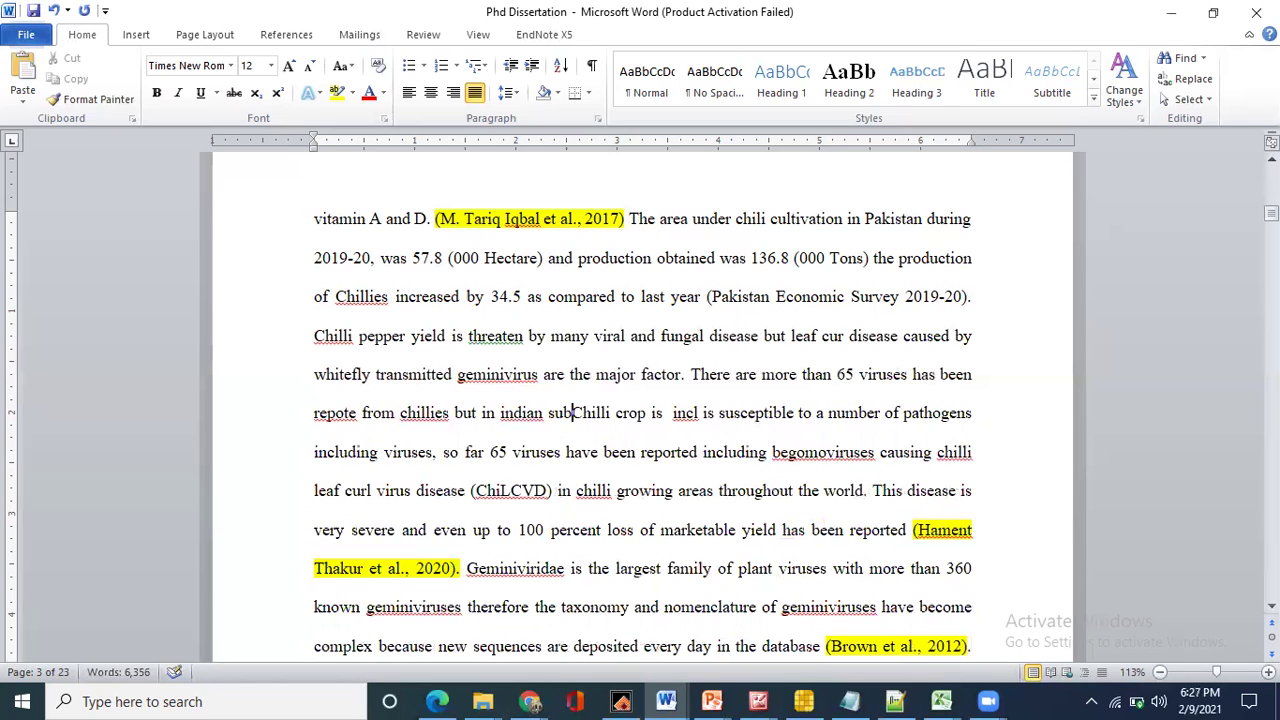
text(contine)
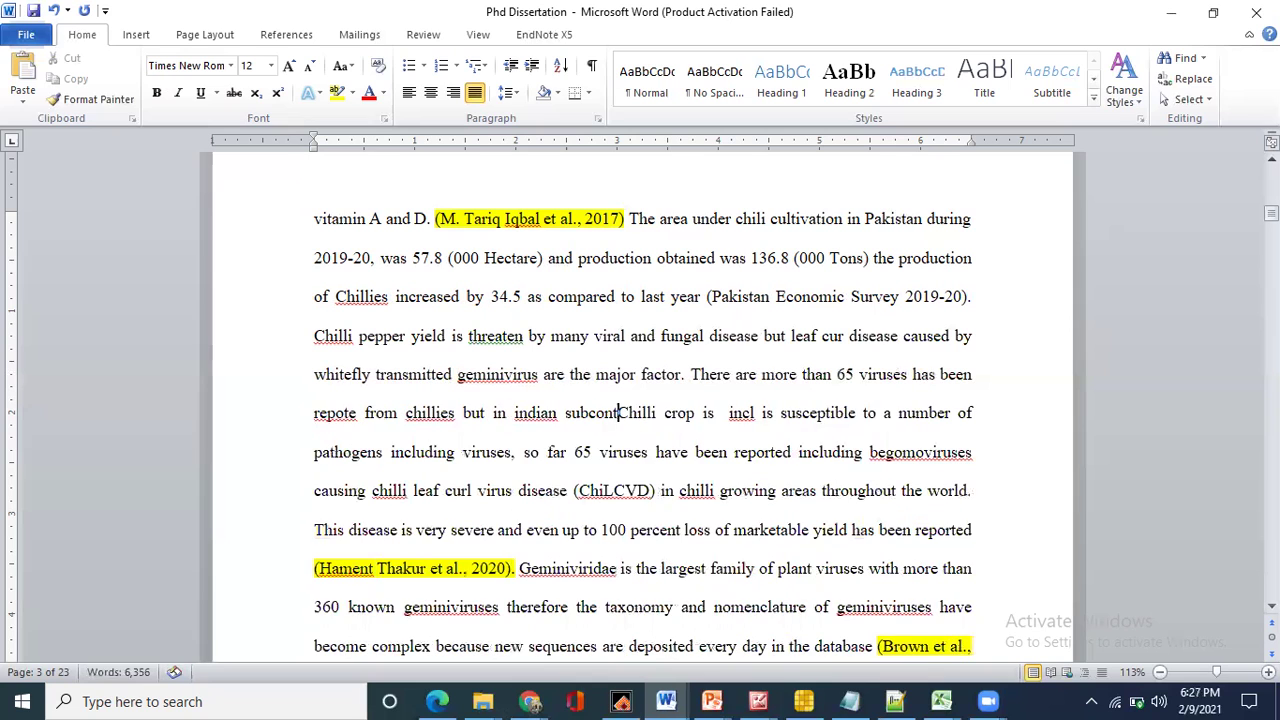
text(nt b)
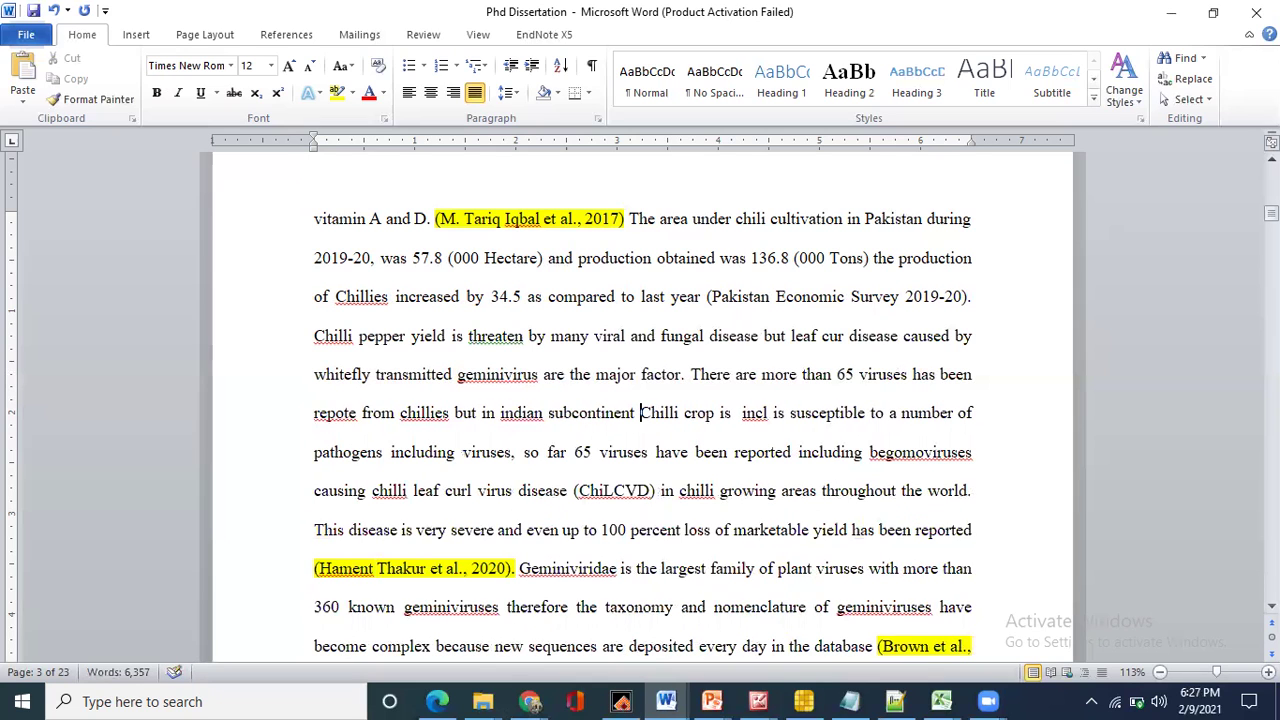
text(egomvi)
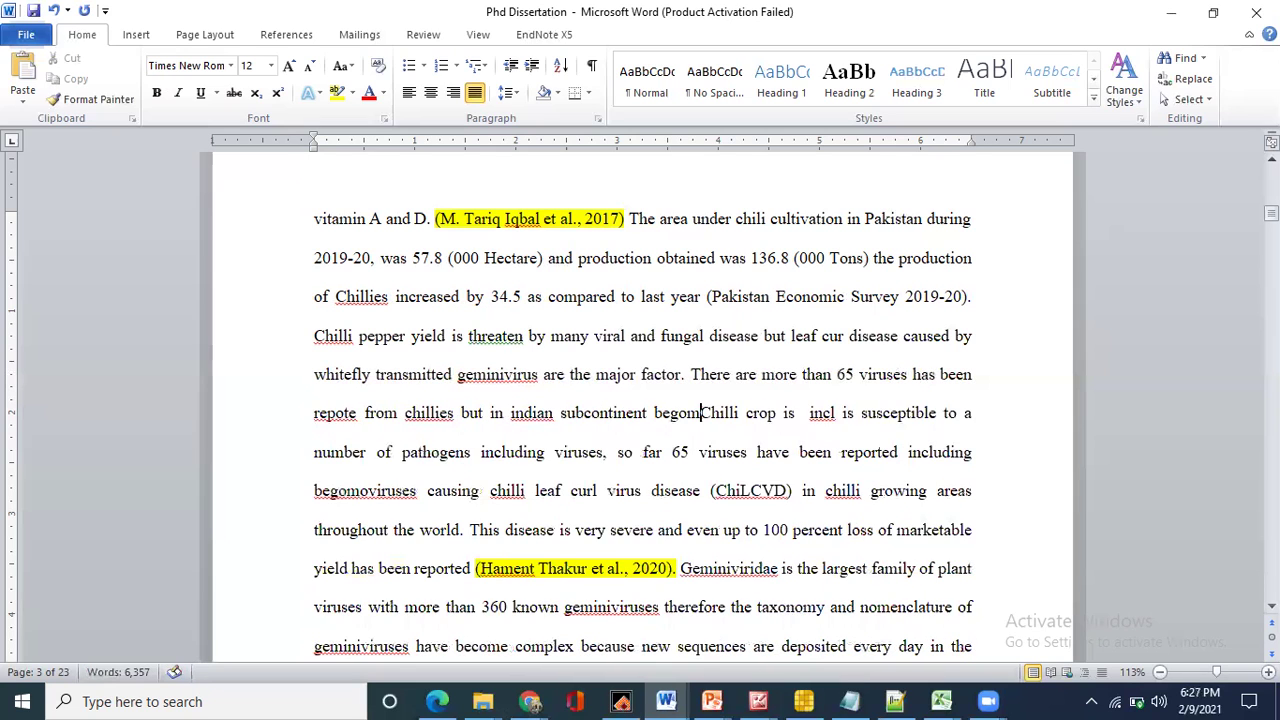
text(rus a)
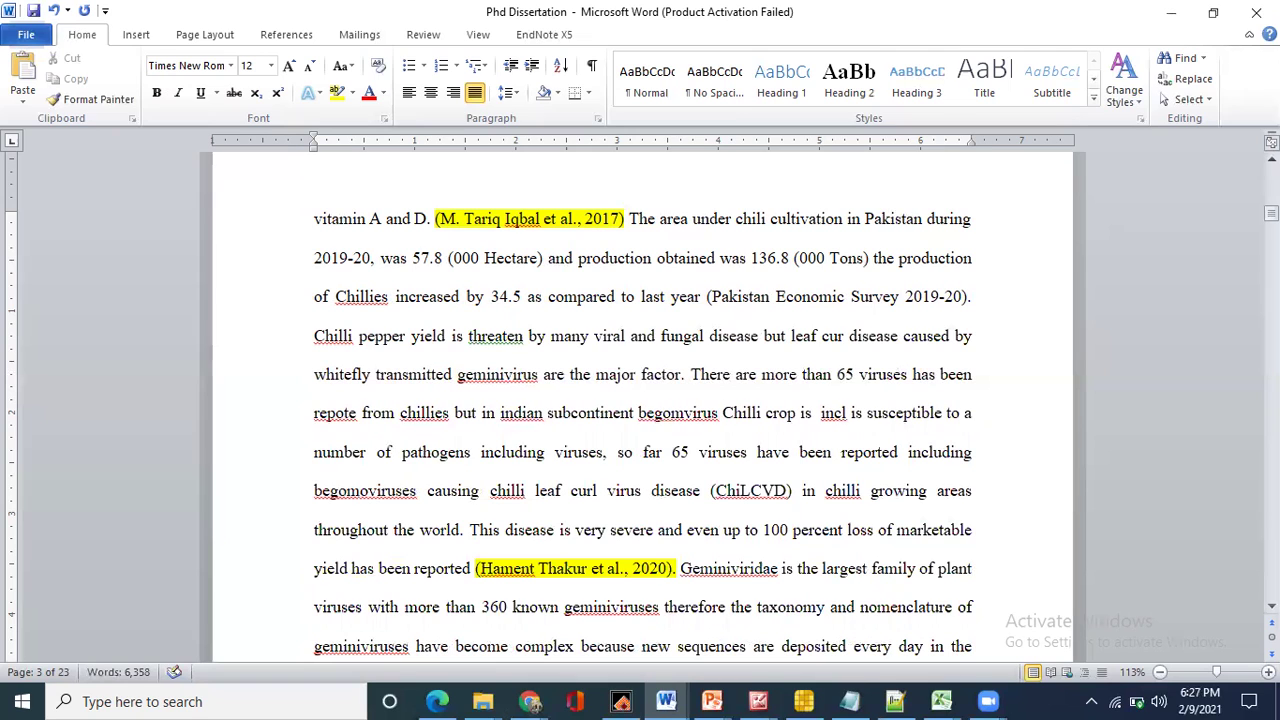
text(re)
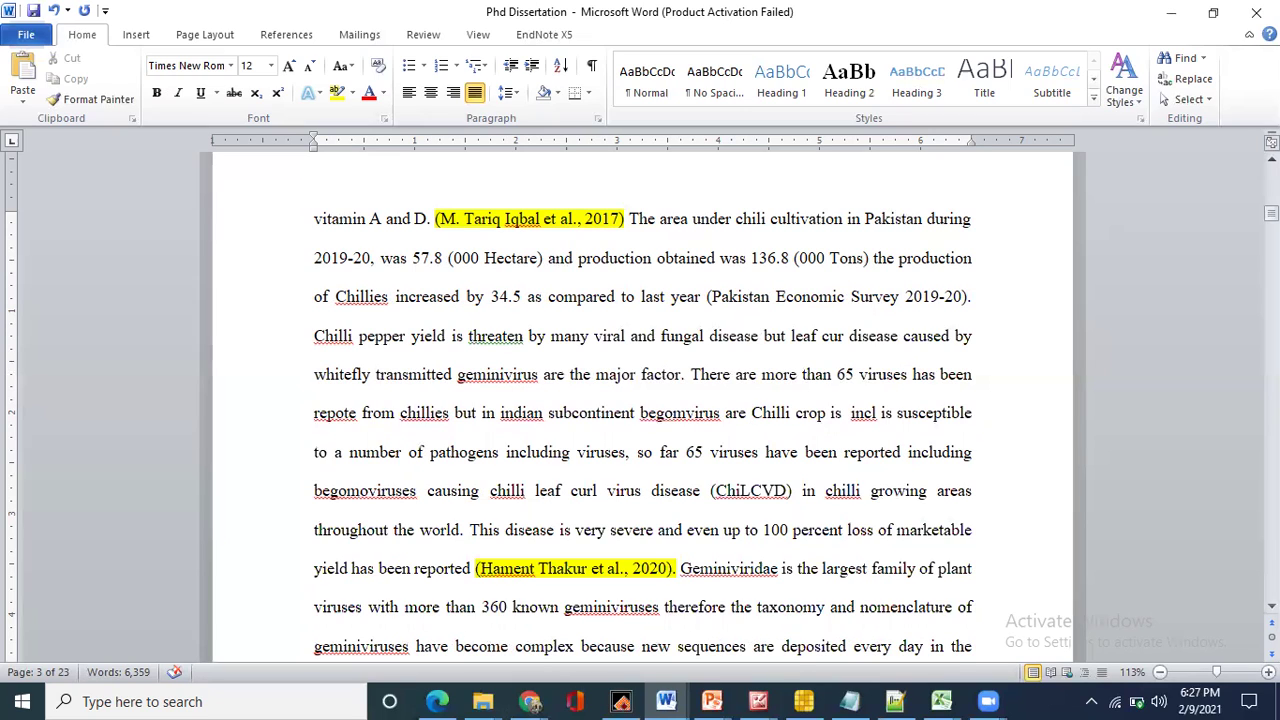
Step: Finish the sentence with 'continuesly reported and causing major losse in productivity.'
text(conti)
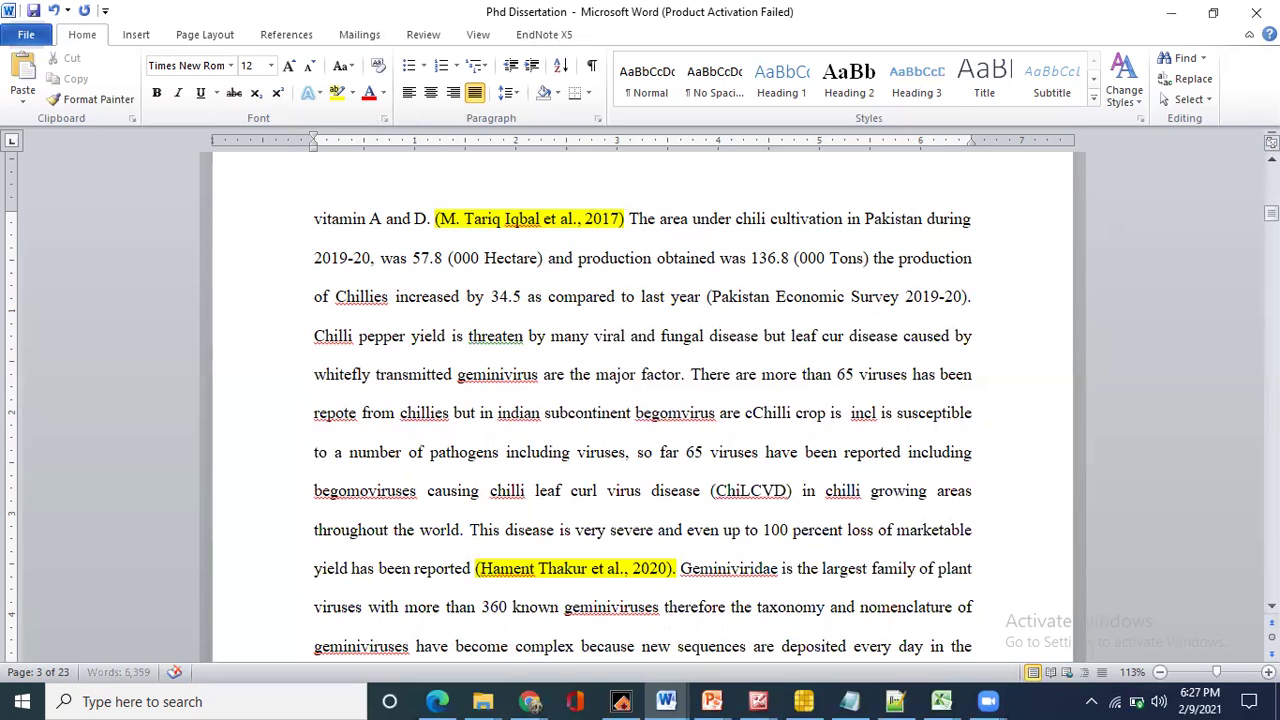
text(nuel)
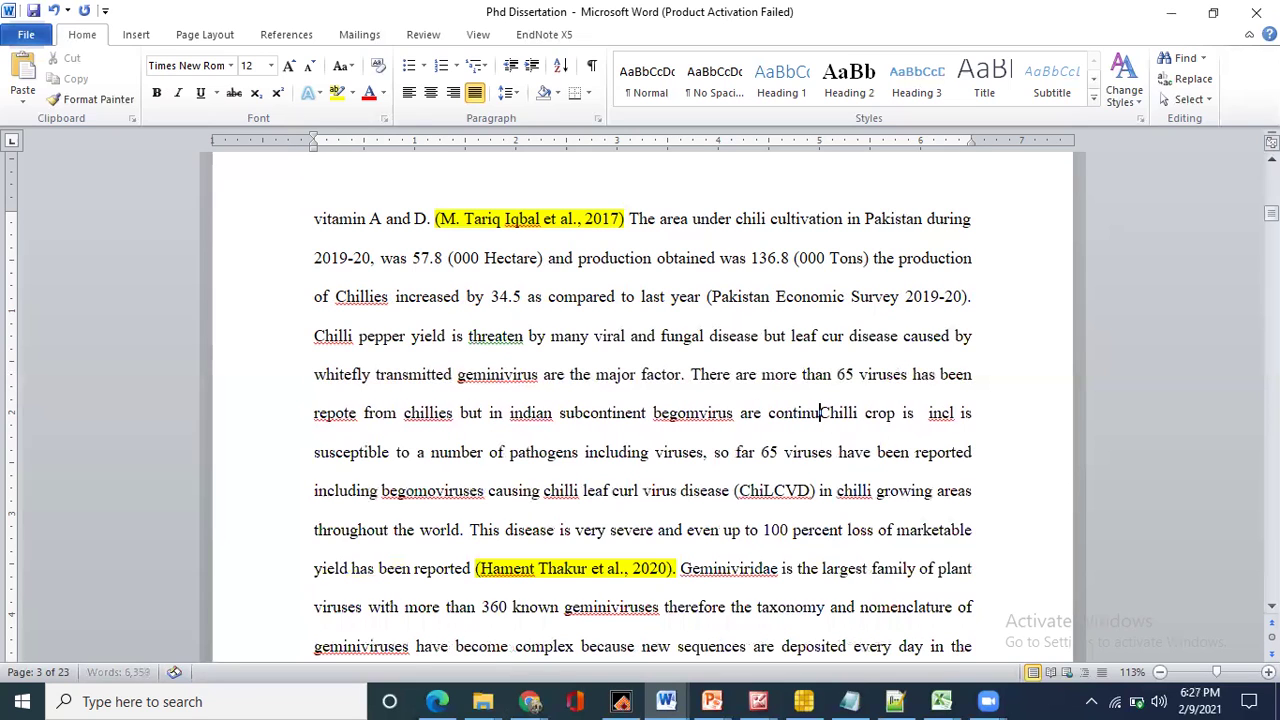
key(BackSpace)
text(esly)
text( report)
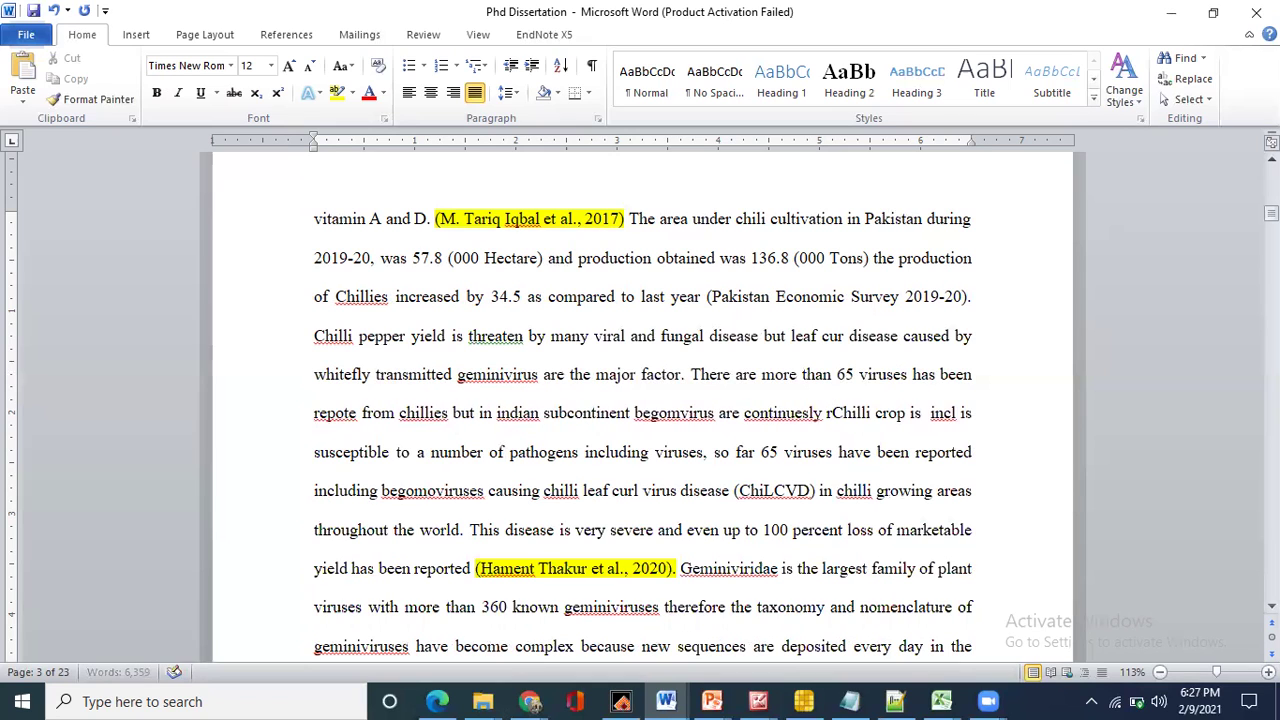
text(ed from)
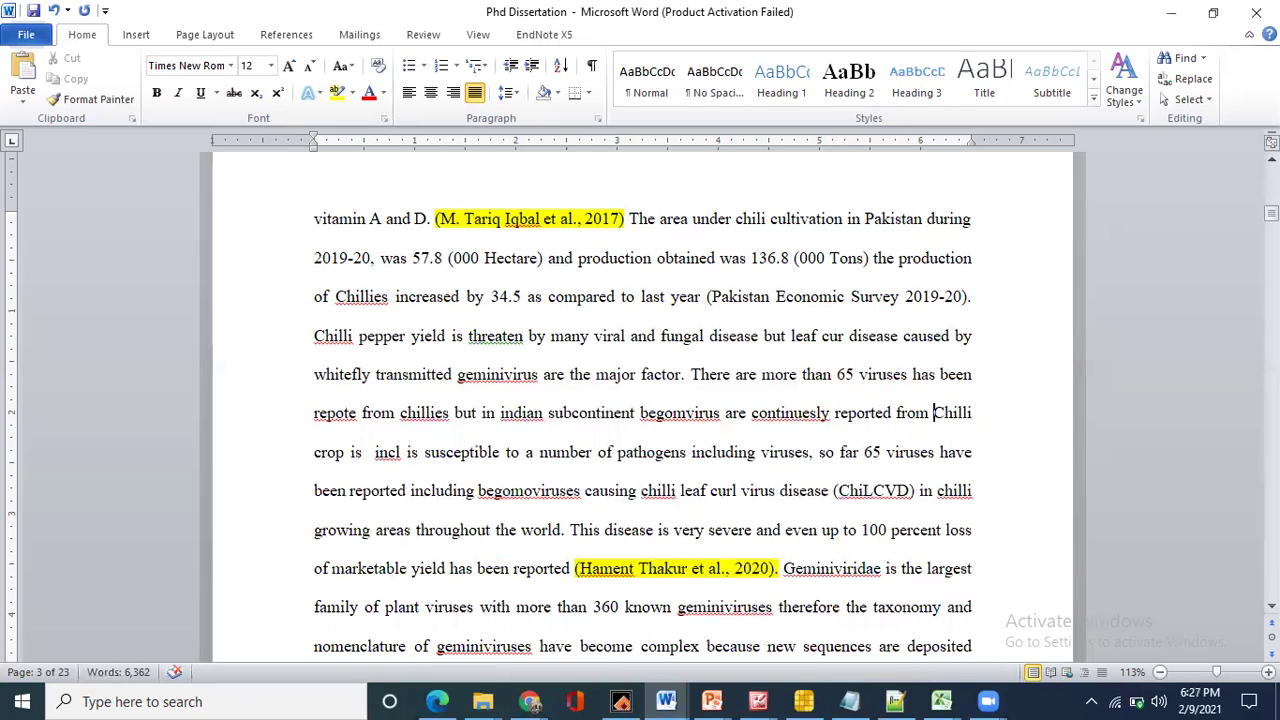
key(BackSpace)
key(BackSpace)
key(BackSpace)
key(BackSpace)
key(BackSpace)
text(and causi)
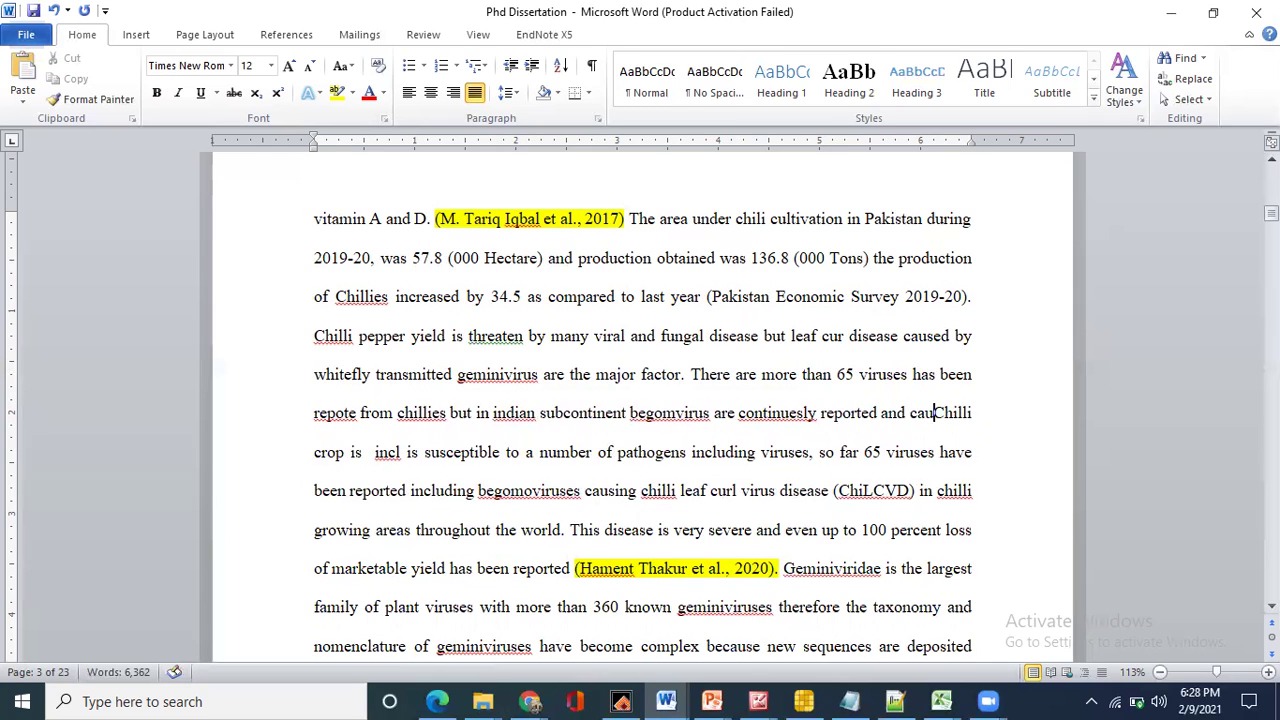
text(ng major)
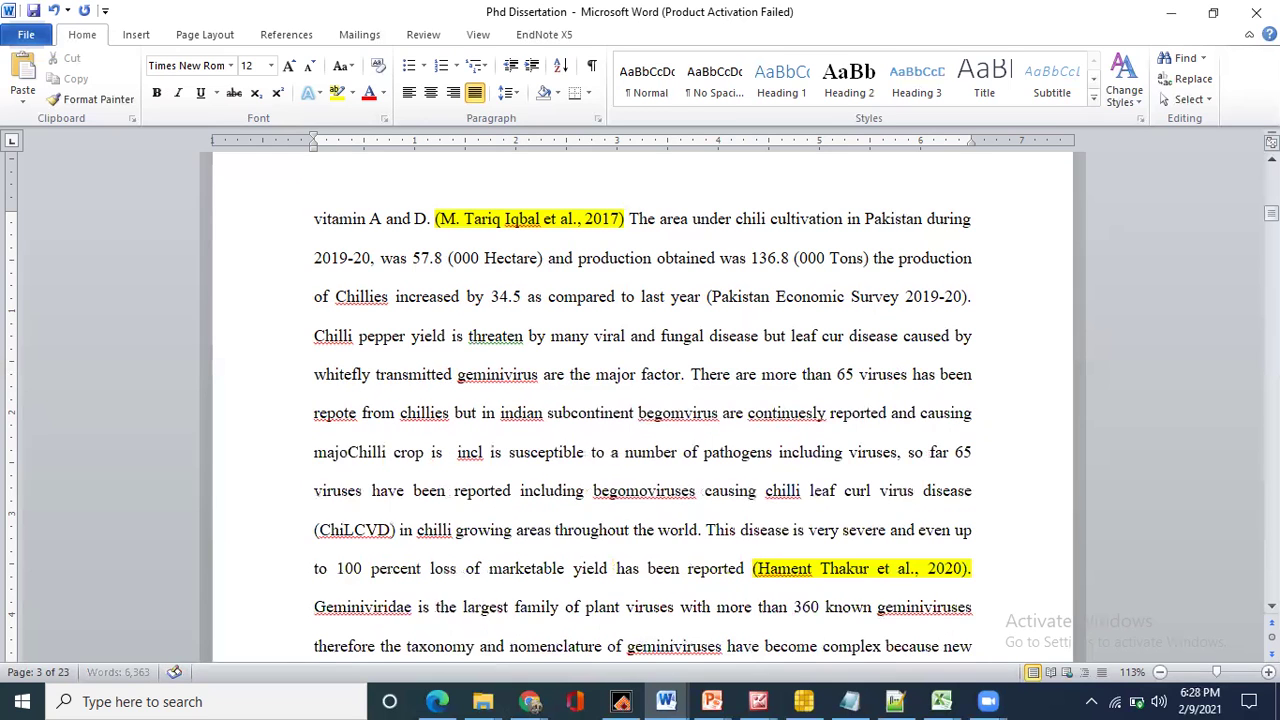
text( losse i)
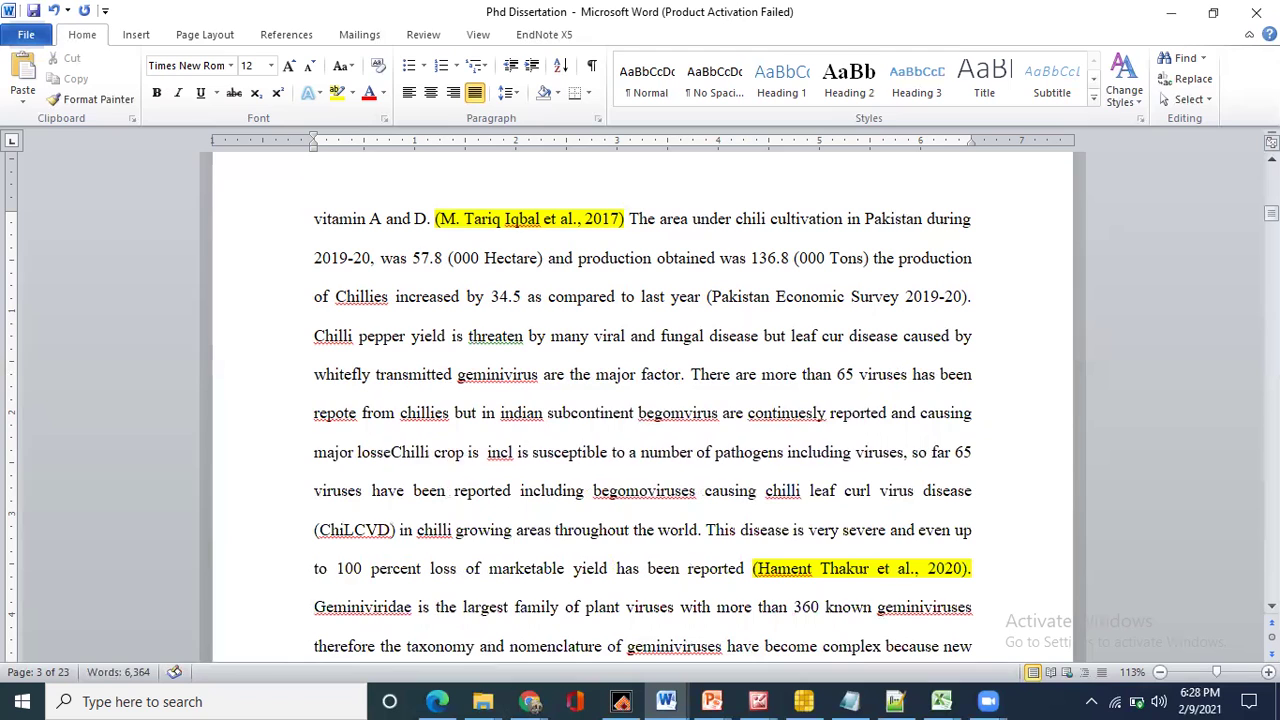
text(n )
text(producti)
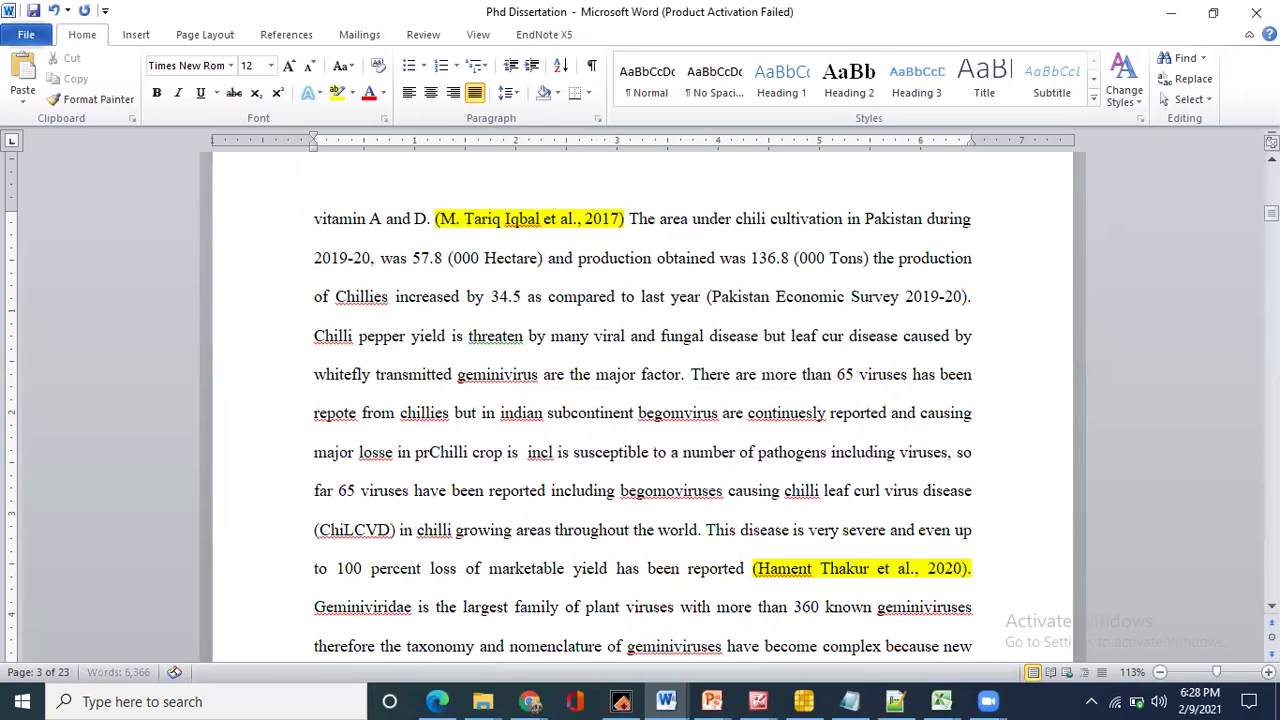
text(vity)
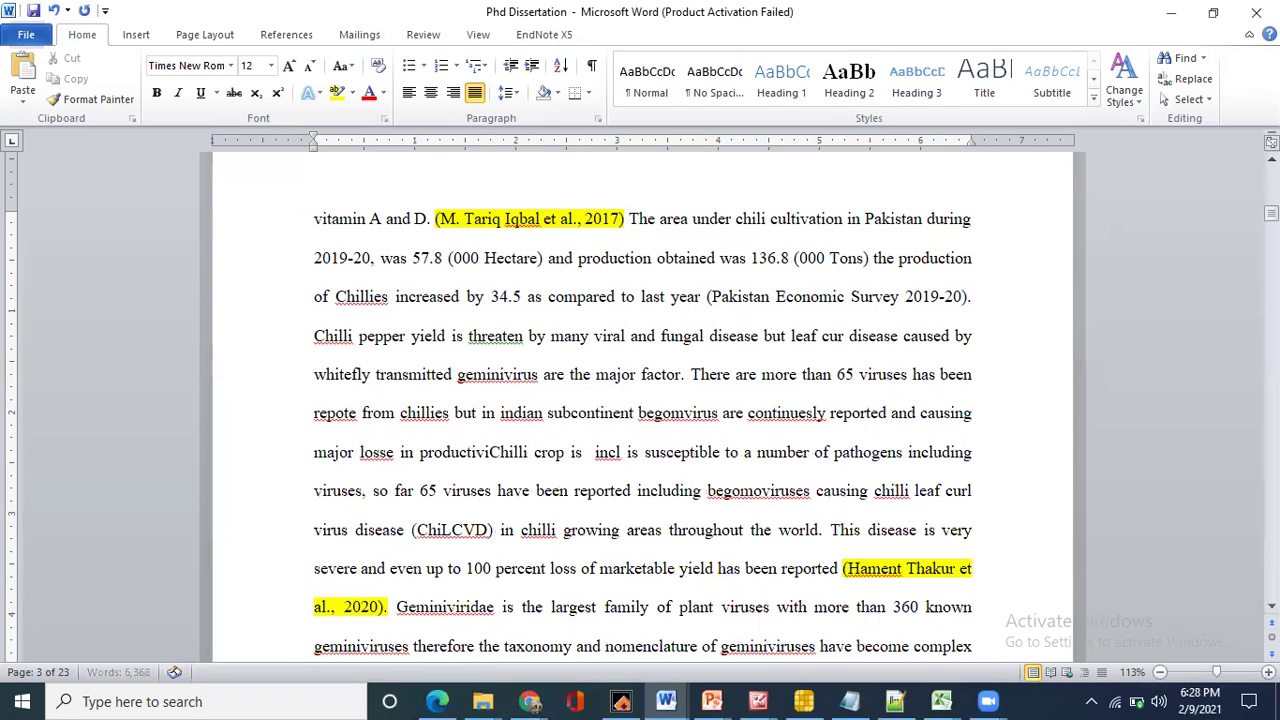
text(.)
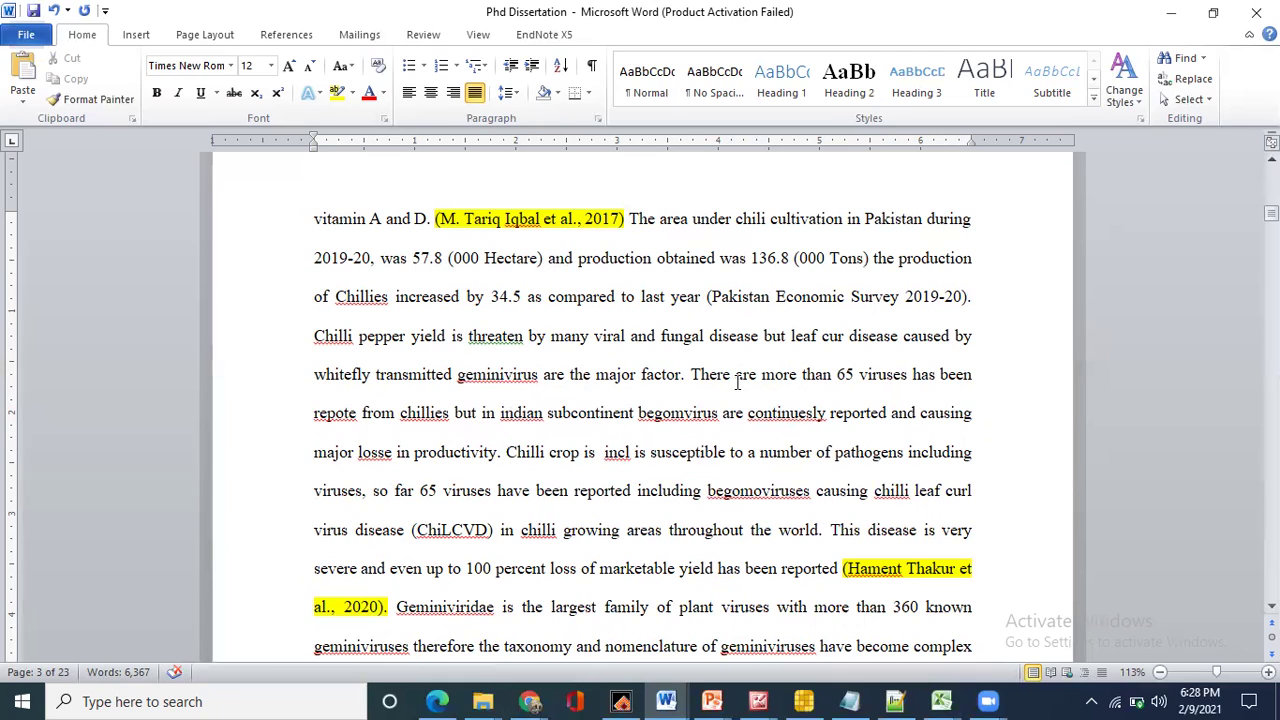
Step: Accept the suggestions 'threatened', 'geminivirus is' and 'much'
right_click(498, 336)
click(580, 355)
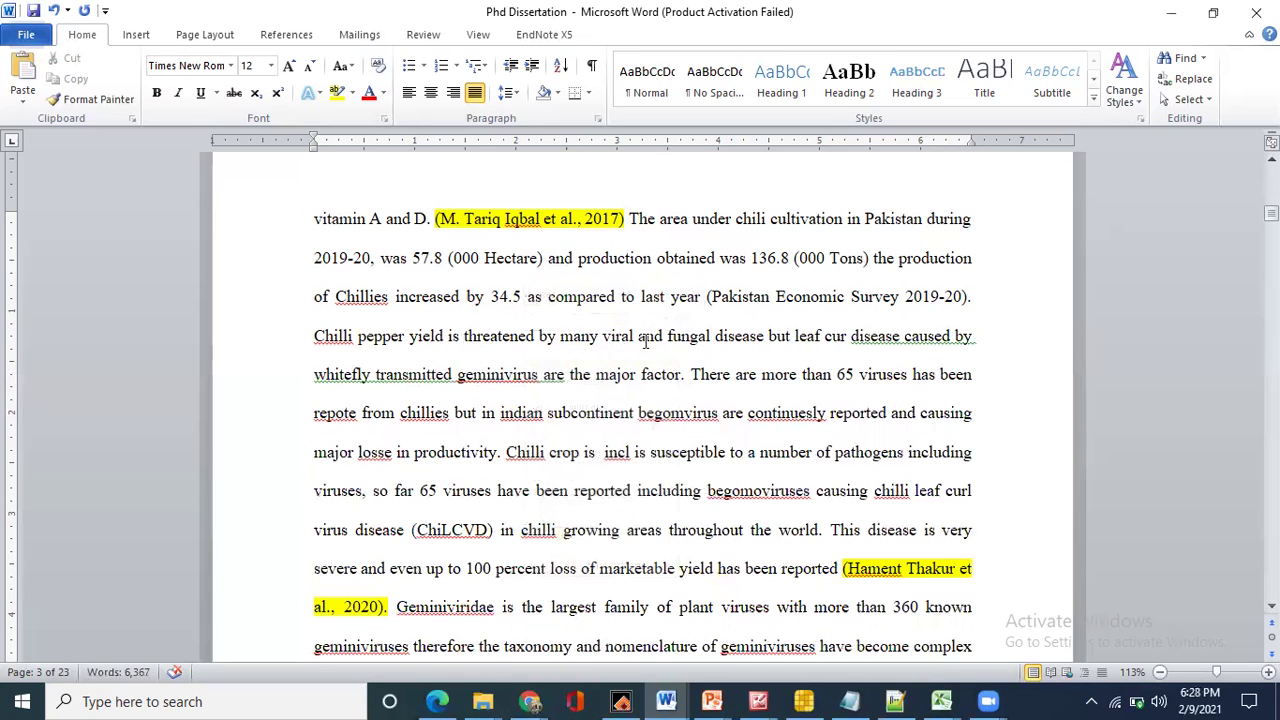
right_click(898, 338)
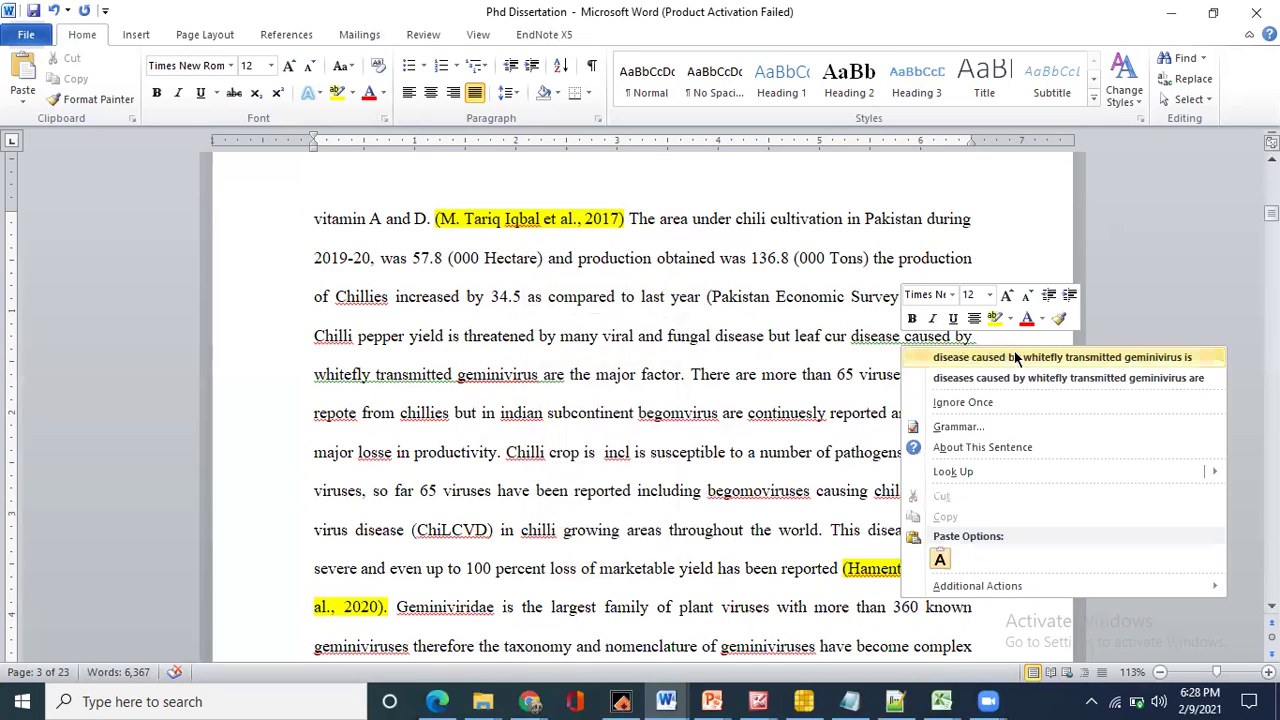
click(1019, 358)
right_click(697, 338)
click(785, 355)
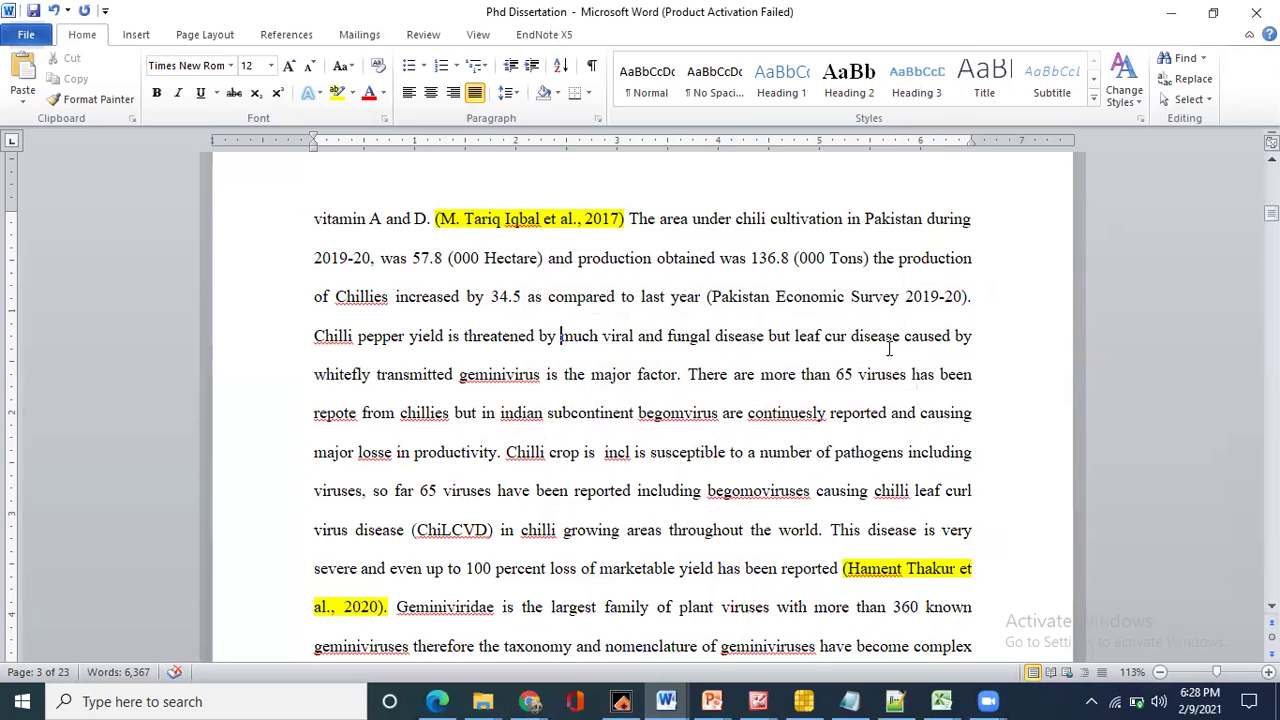
Step: Insert '(WTG)' right after 'geminivirus'
click(541, 376)
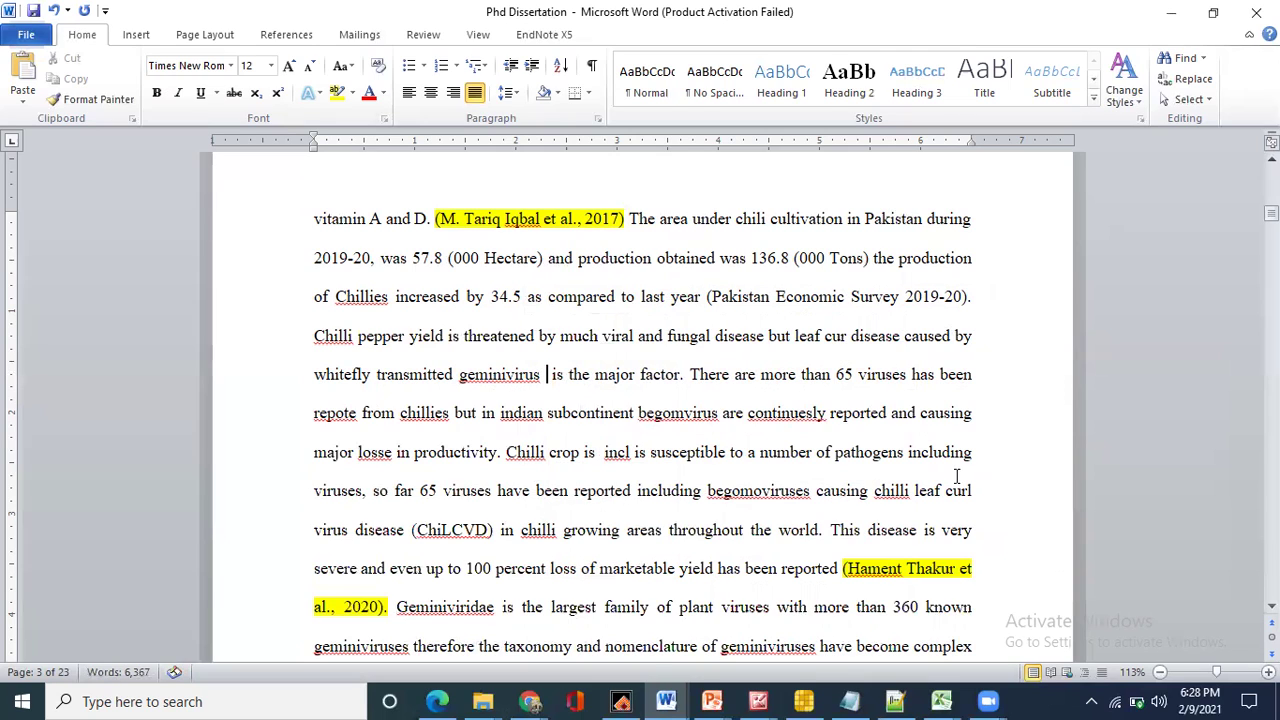
text(())
key(Left)
key(Left)
text(WY)
key(BackSpace)
text(TG)
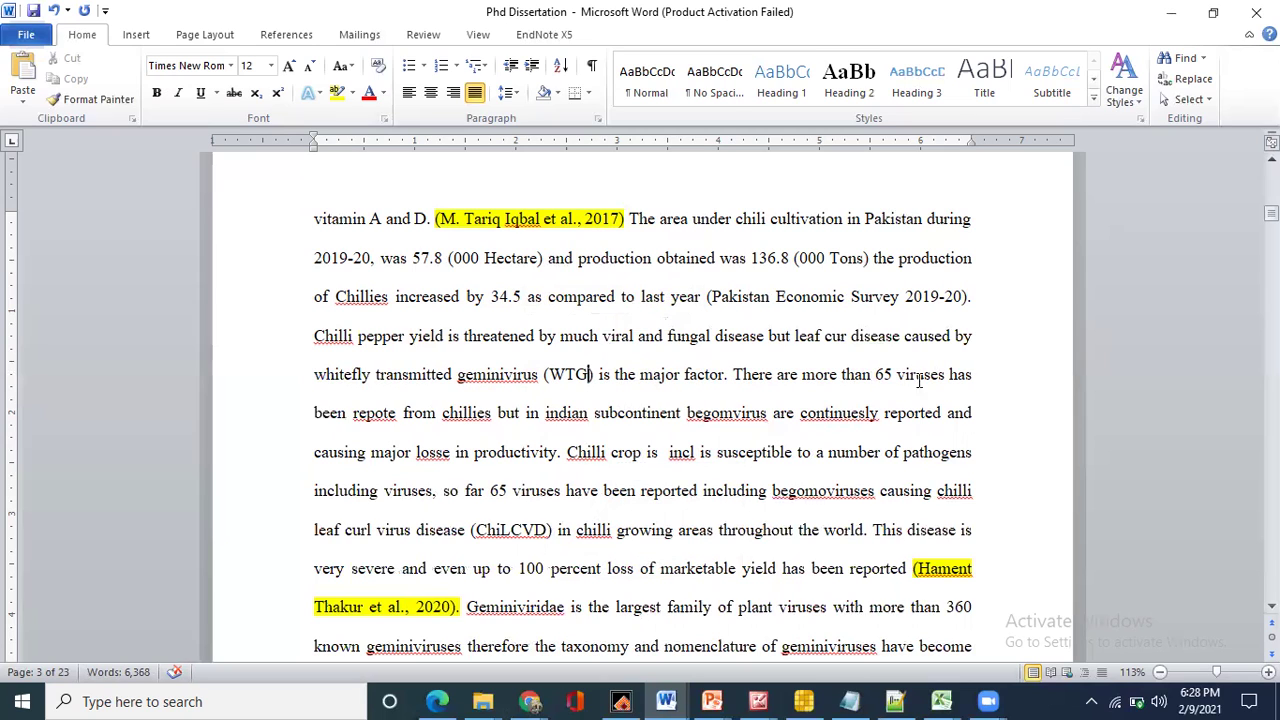
Step: Correct 'repote' to 'reported' and capitalise 'indian' to 'Indian'
right_click(362, 413)
click(362, 418)
text(ro)
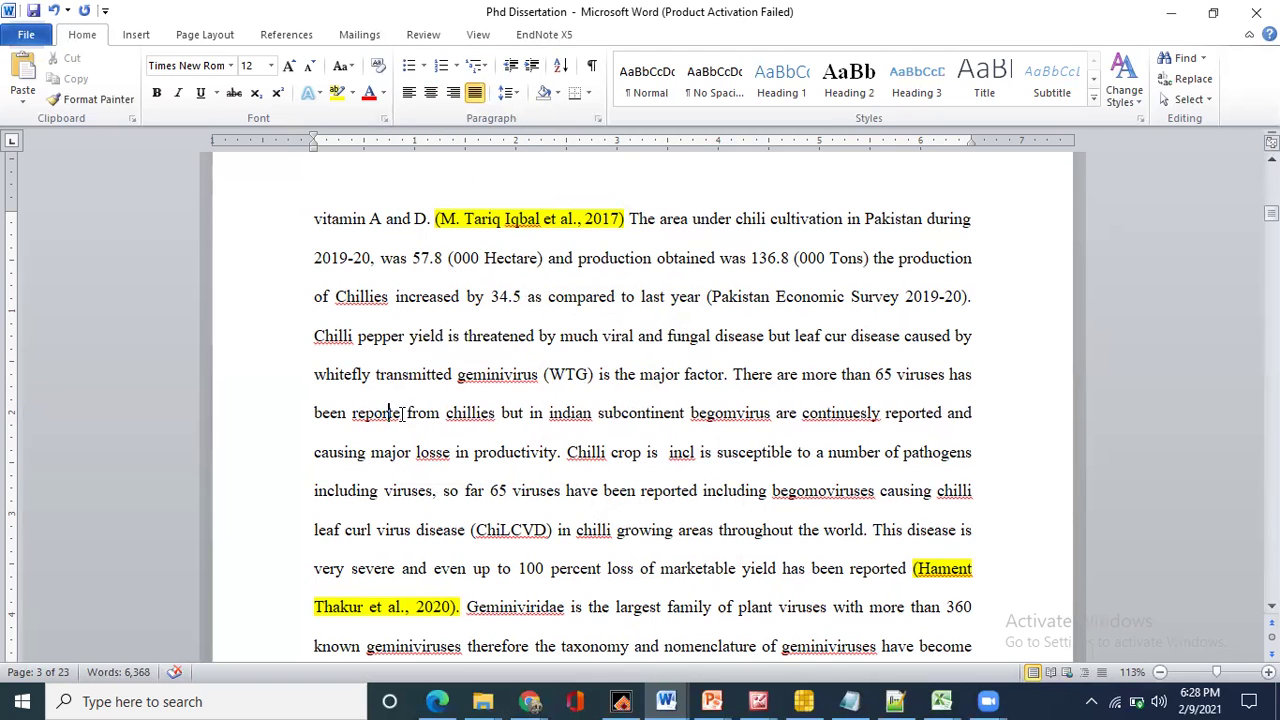
text(d)
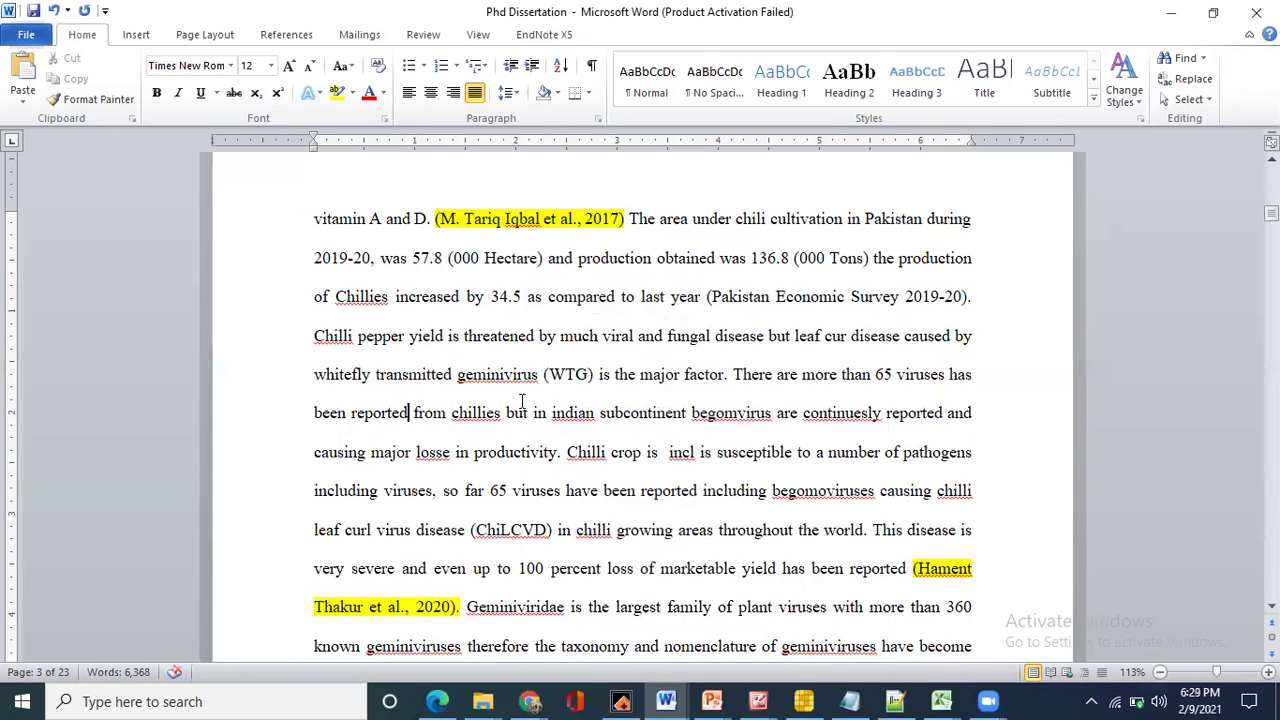
click(557, 413)
key(BackSpace)
text(I)
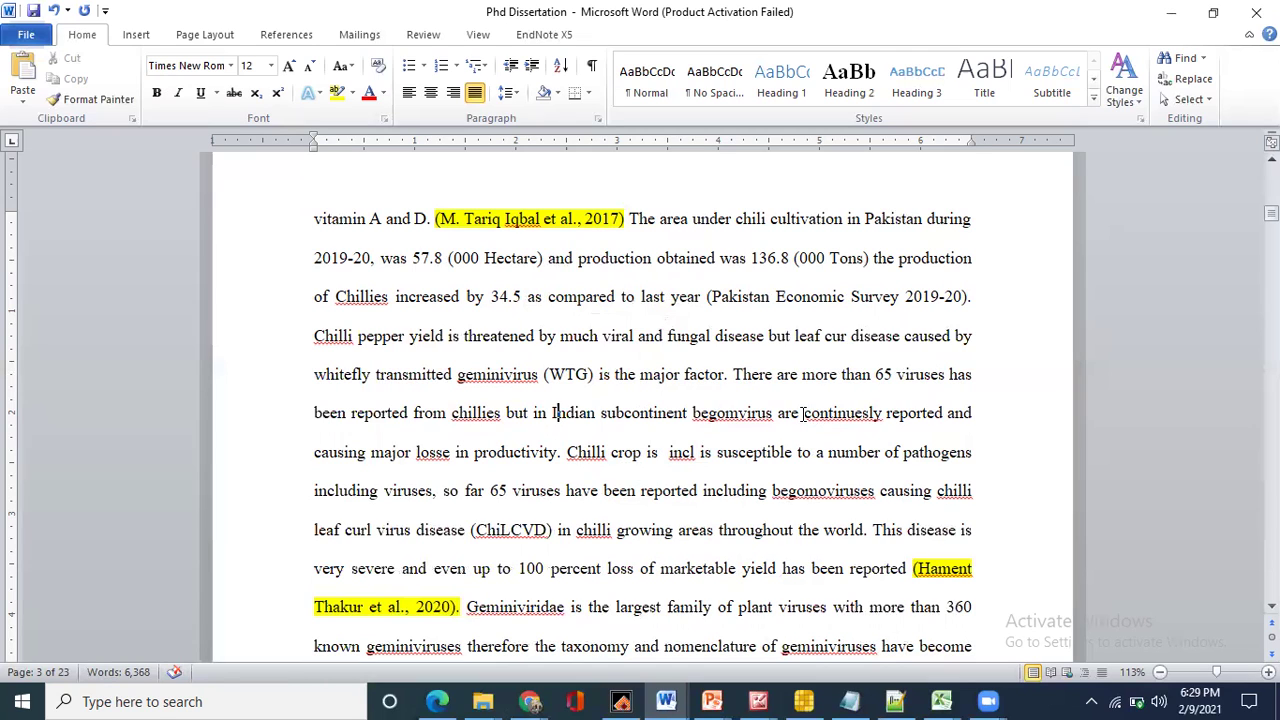
Step: Accept the spelling suggestion 'continuously' for 'continuesly'
click(843, 413)
right_click(845, 413)
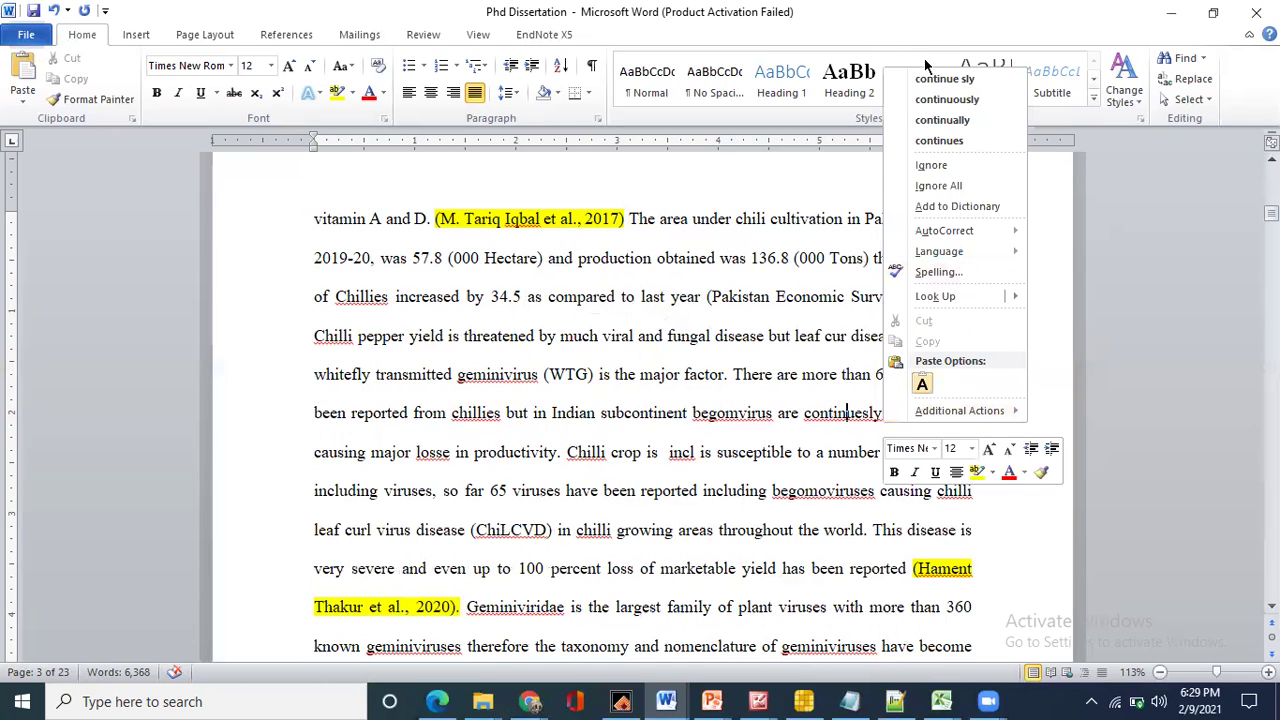
click(982, 101)
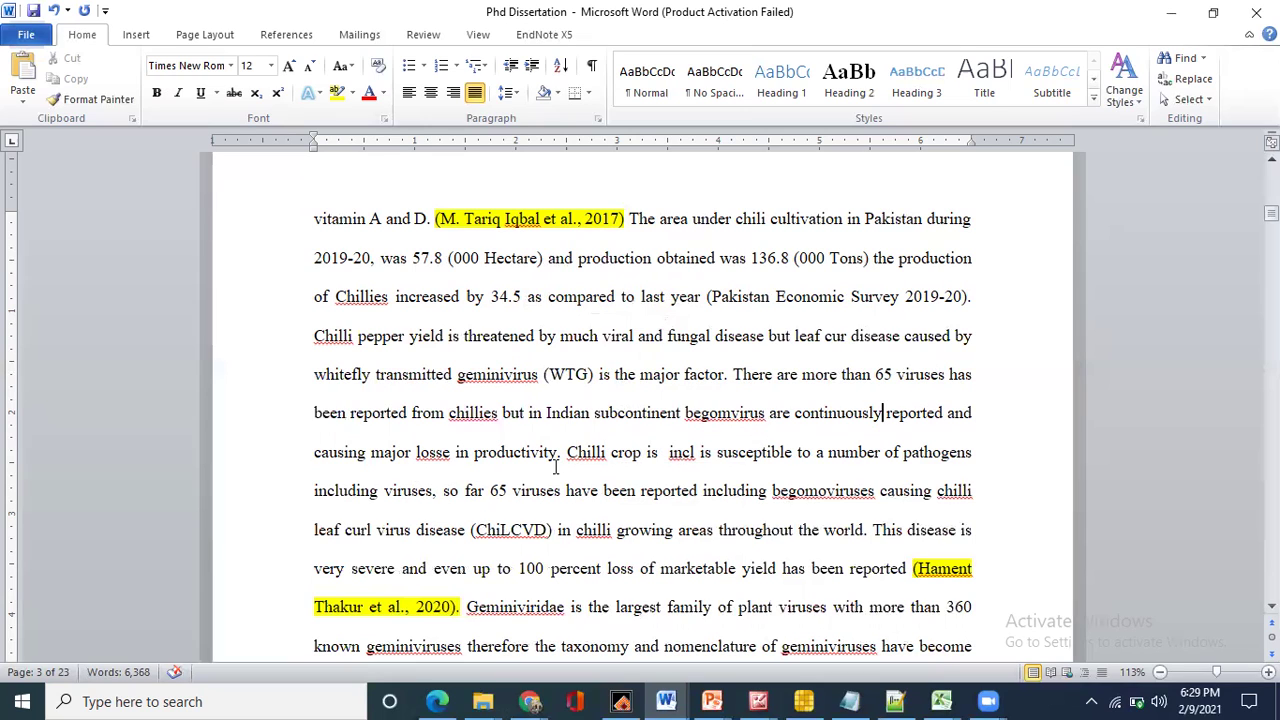
Step: Delete the major-losses clause and the ChiLCVD chilli-growing-areas sentence
drag(947, 412, 557, 450)
key(Delete)
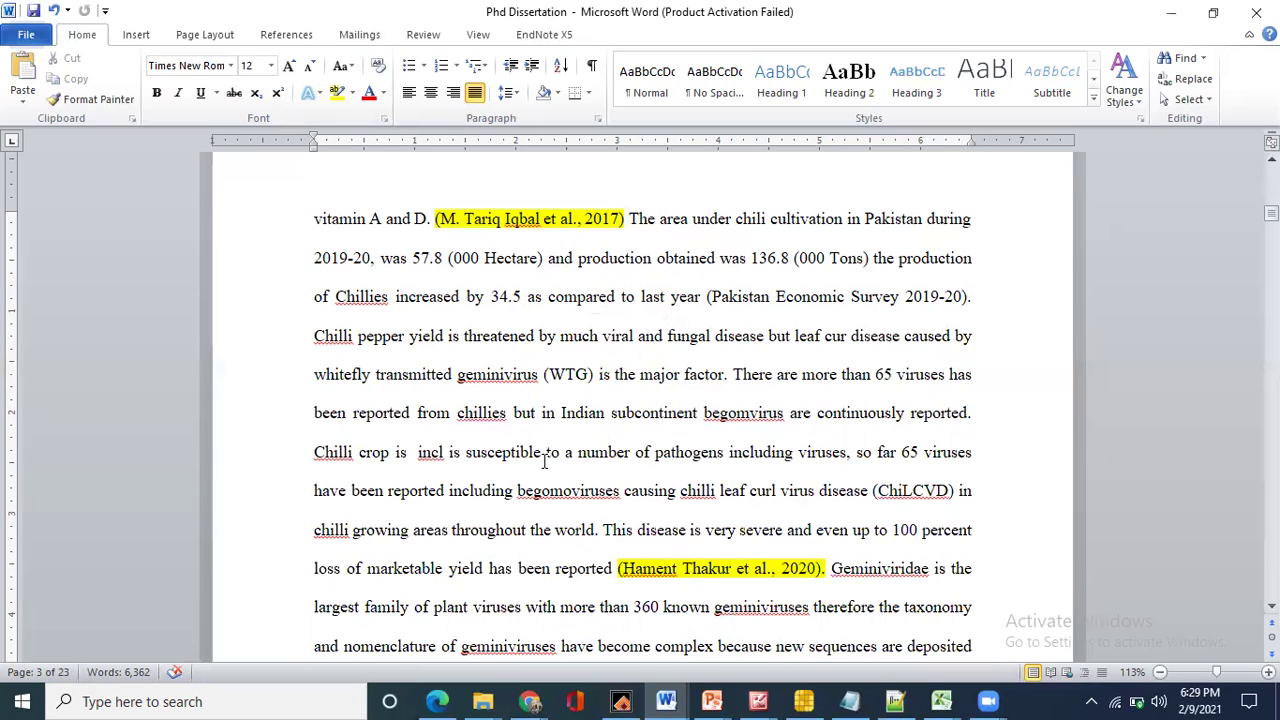
drag(308, 491, 603, 540)
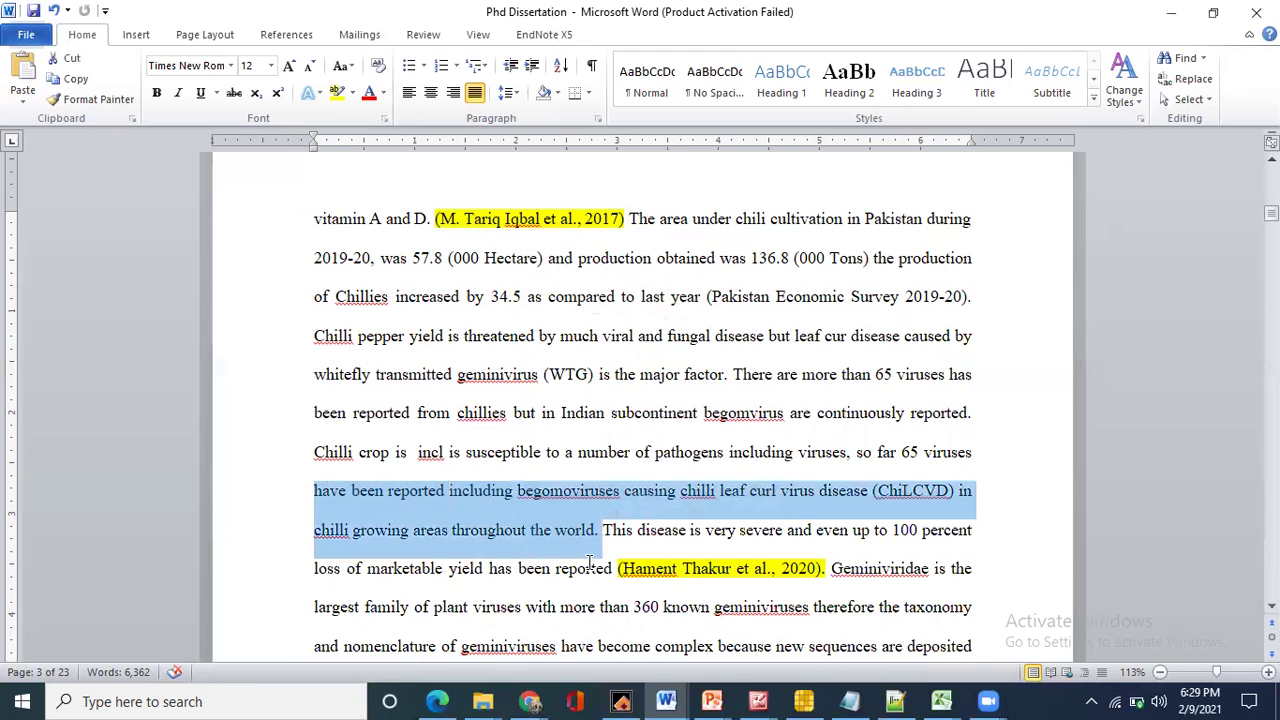
key(Delete)
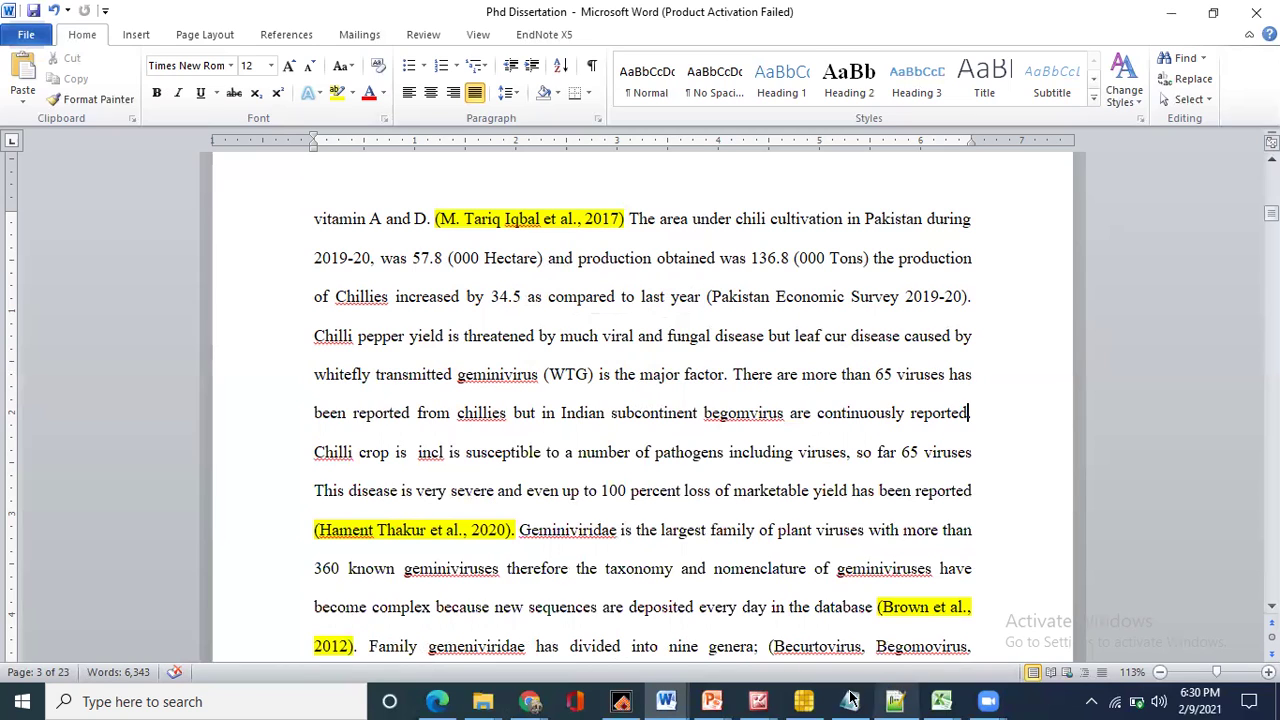
Step: Copy the five selected references from the EndNote library, then minimize EndNote
click(624, 700)
right_click(574, 428)
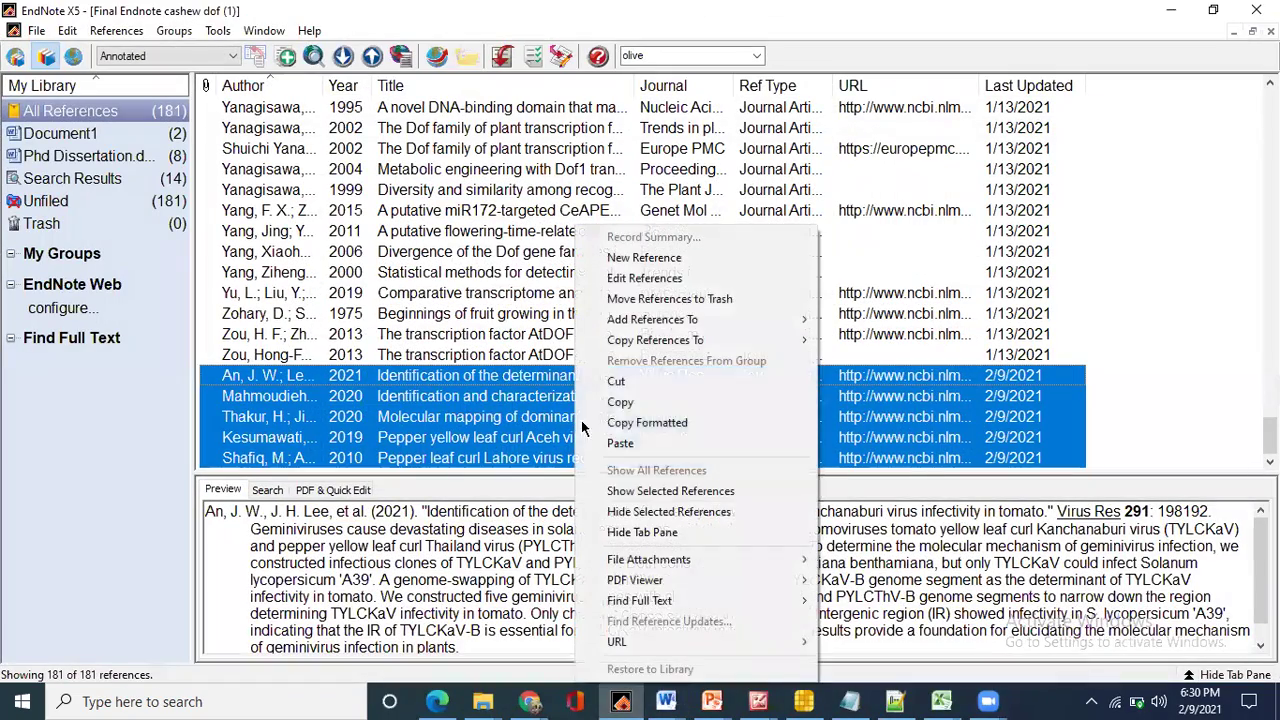
click(617, 403)
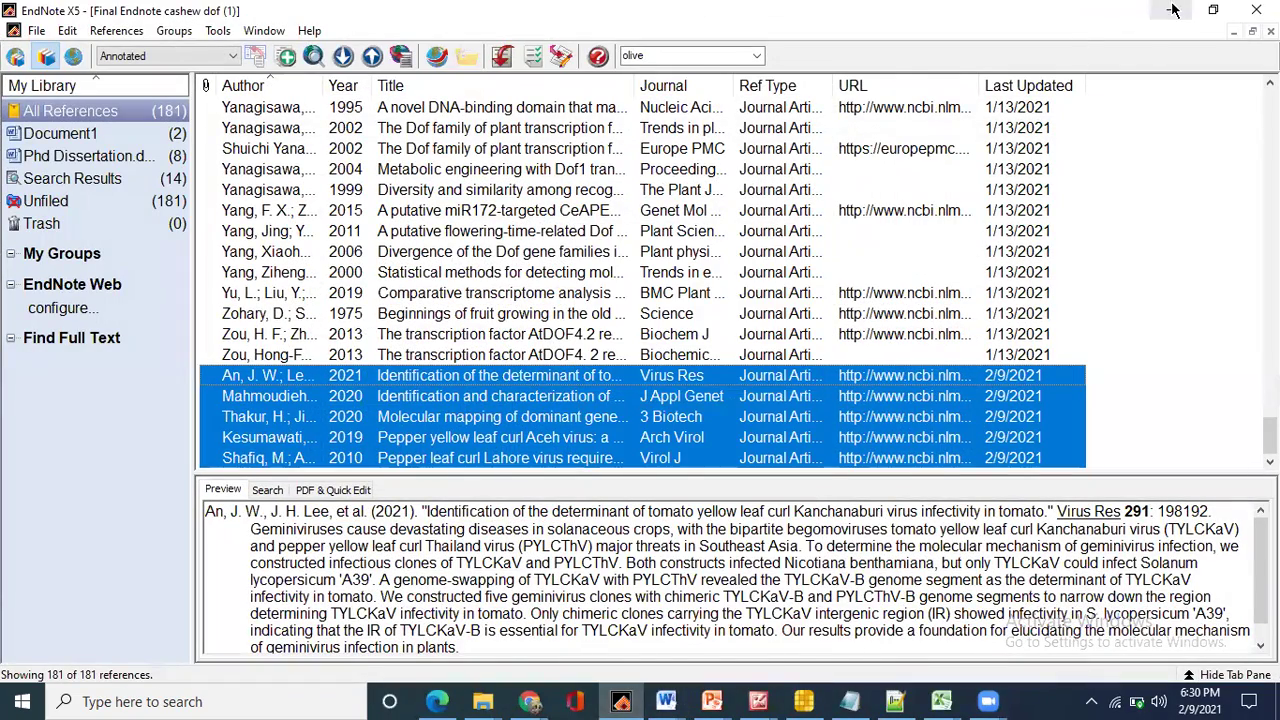
click(1172, 10)
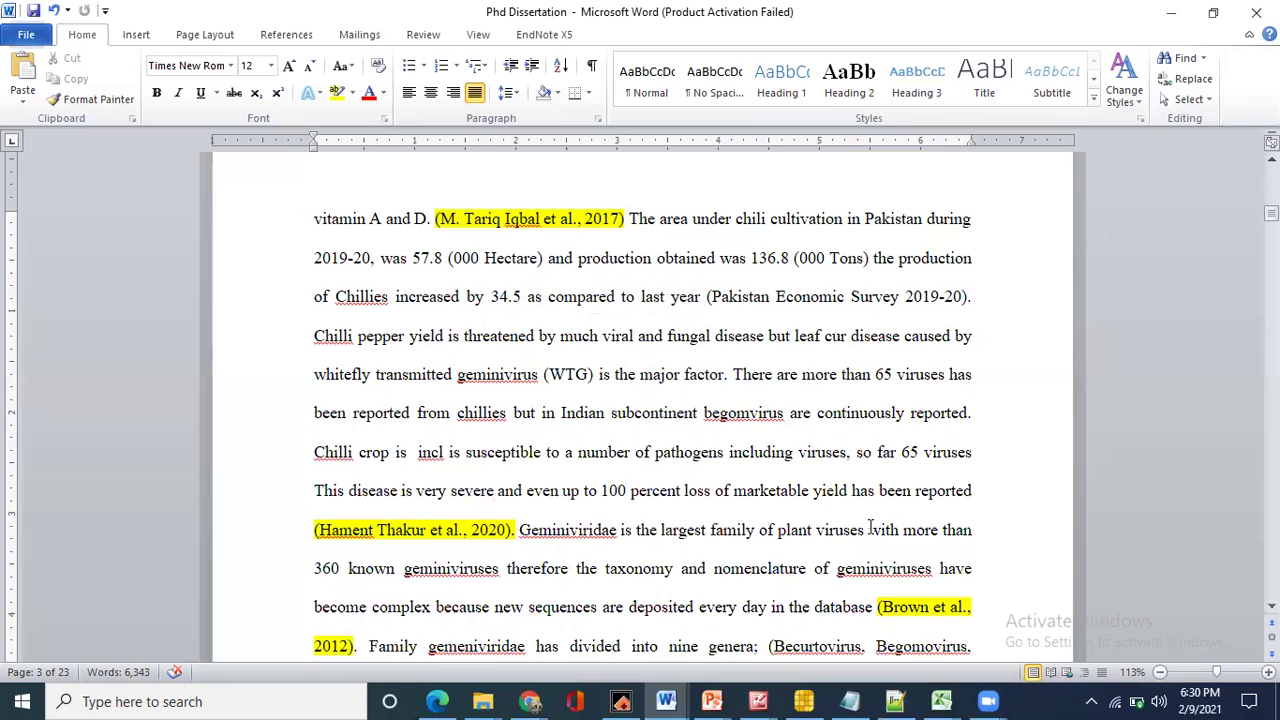
Step: Paste the five references after 'reported' and update citations into APA format (An et al., 2021 to Thakur et al., 2020)
key(ctrl+v)
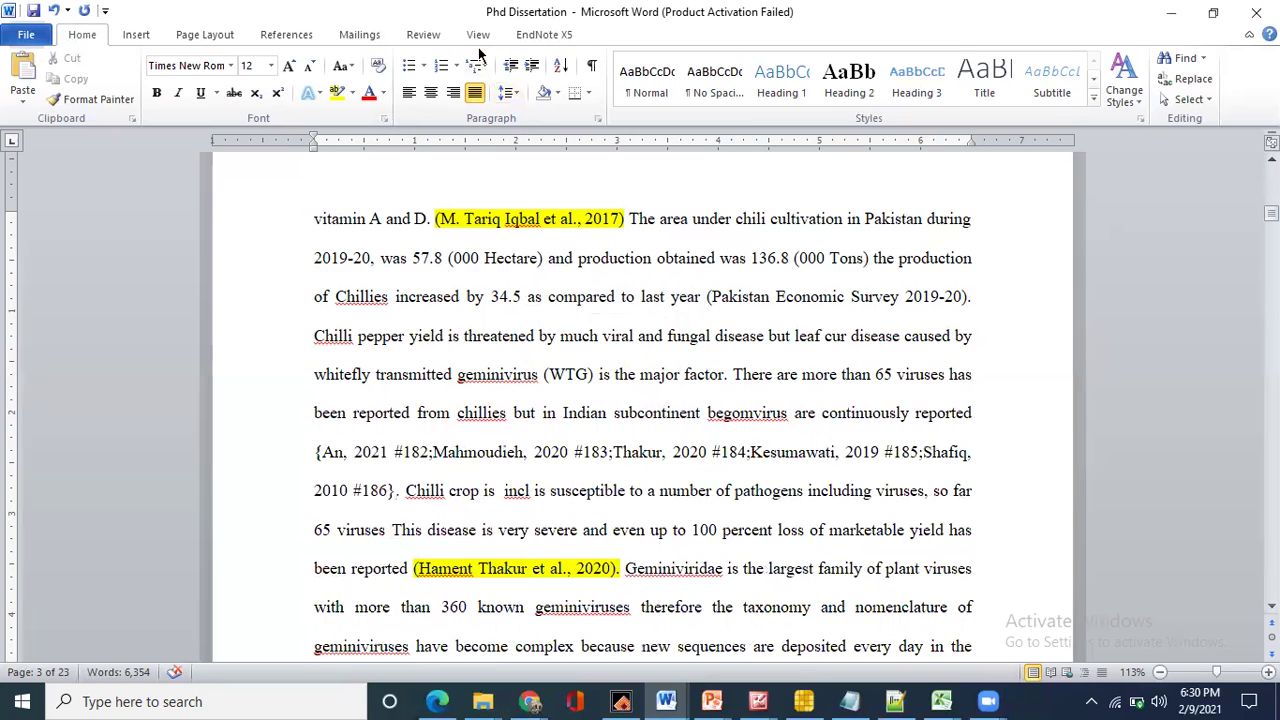
click(524, 38)
click(312, 79)
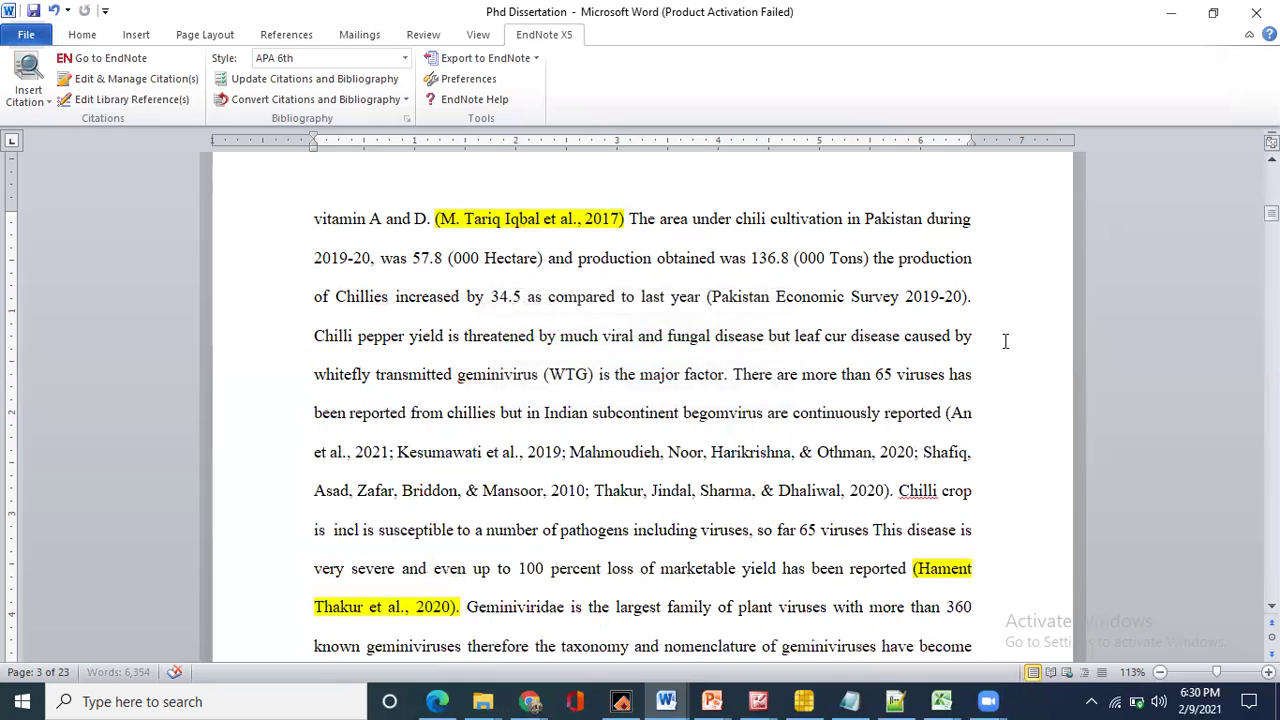
click(799, 490)
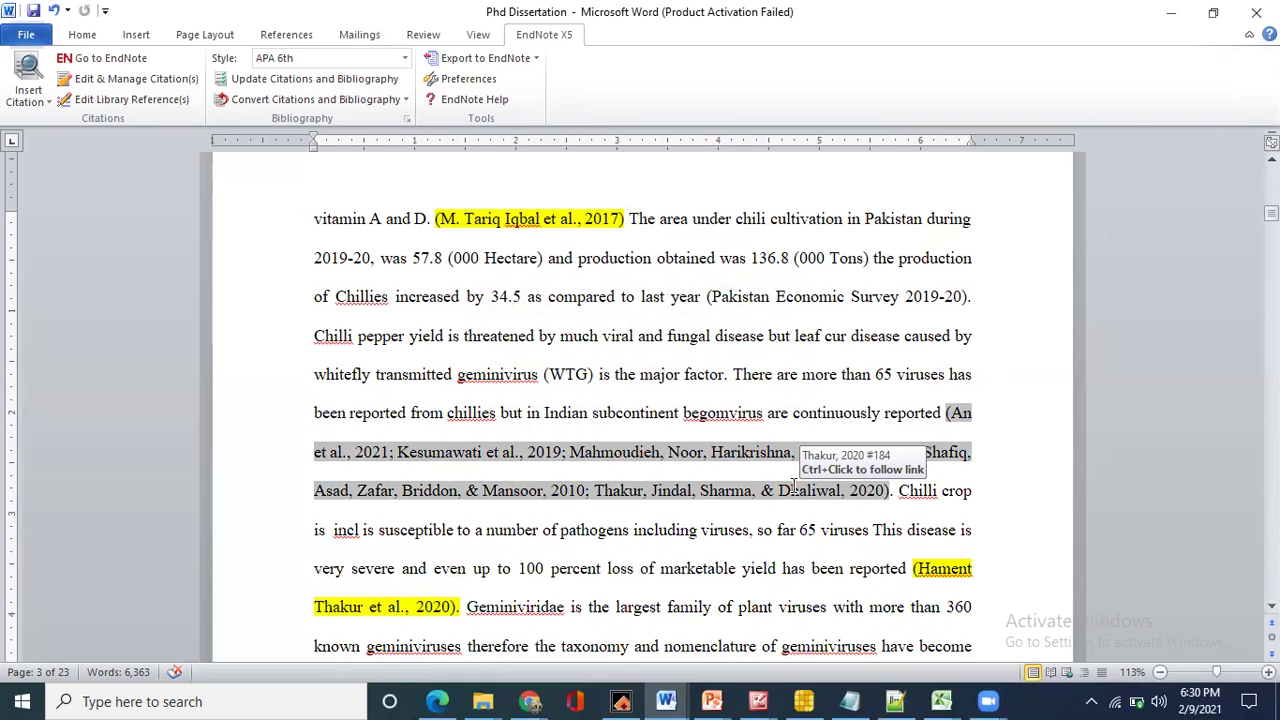
click(755, 535)
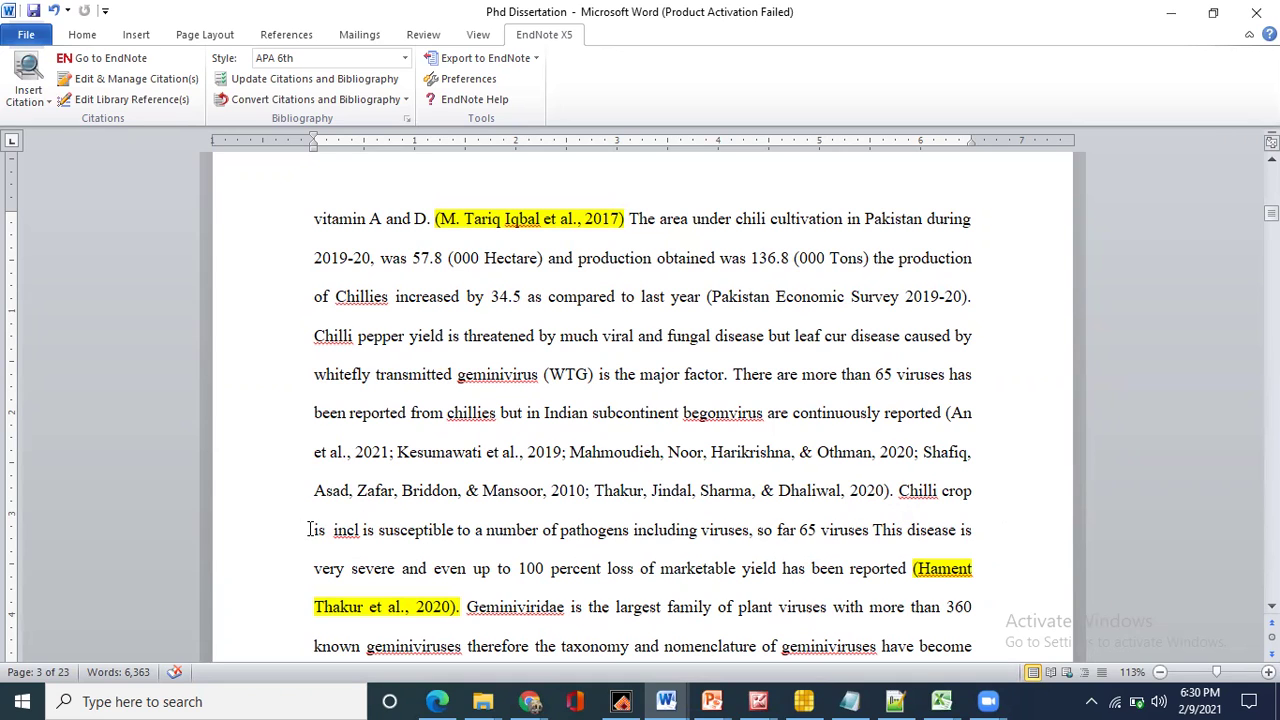
drag(313, 530, 855, 541)
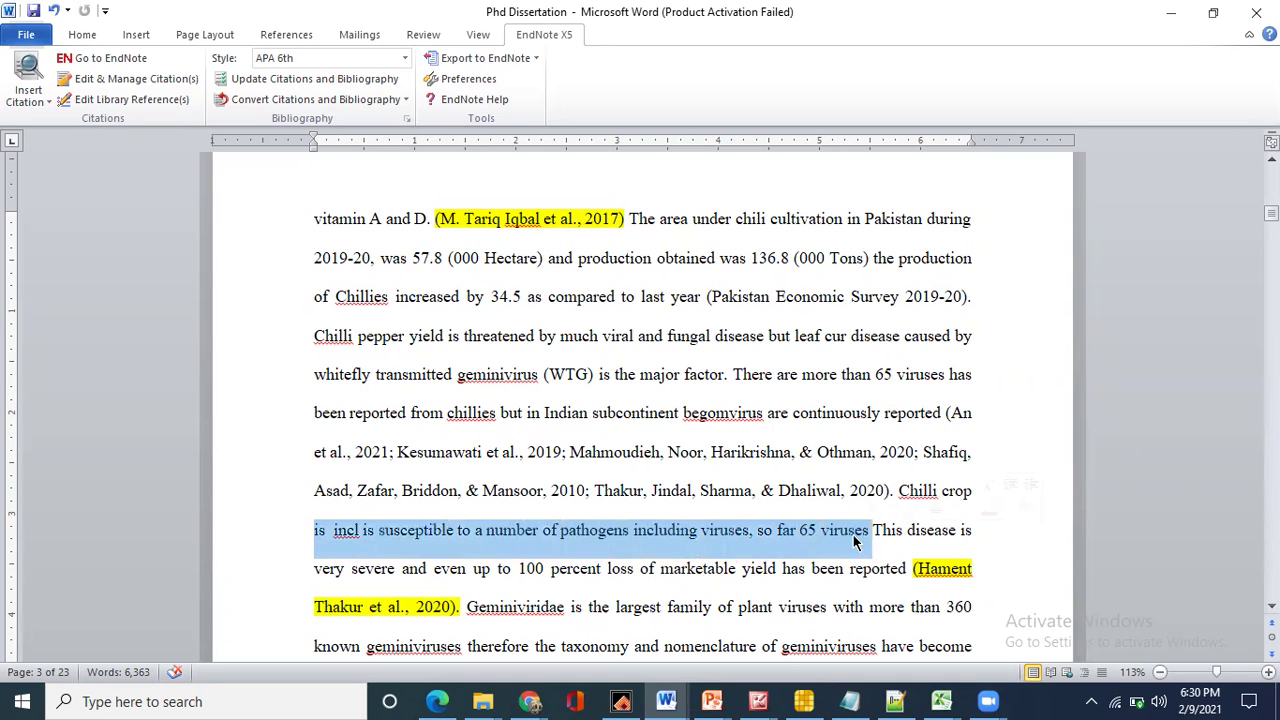
key(Delete)
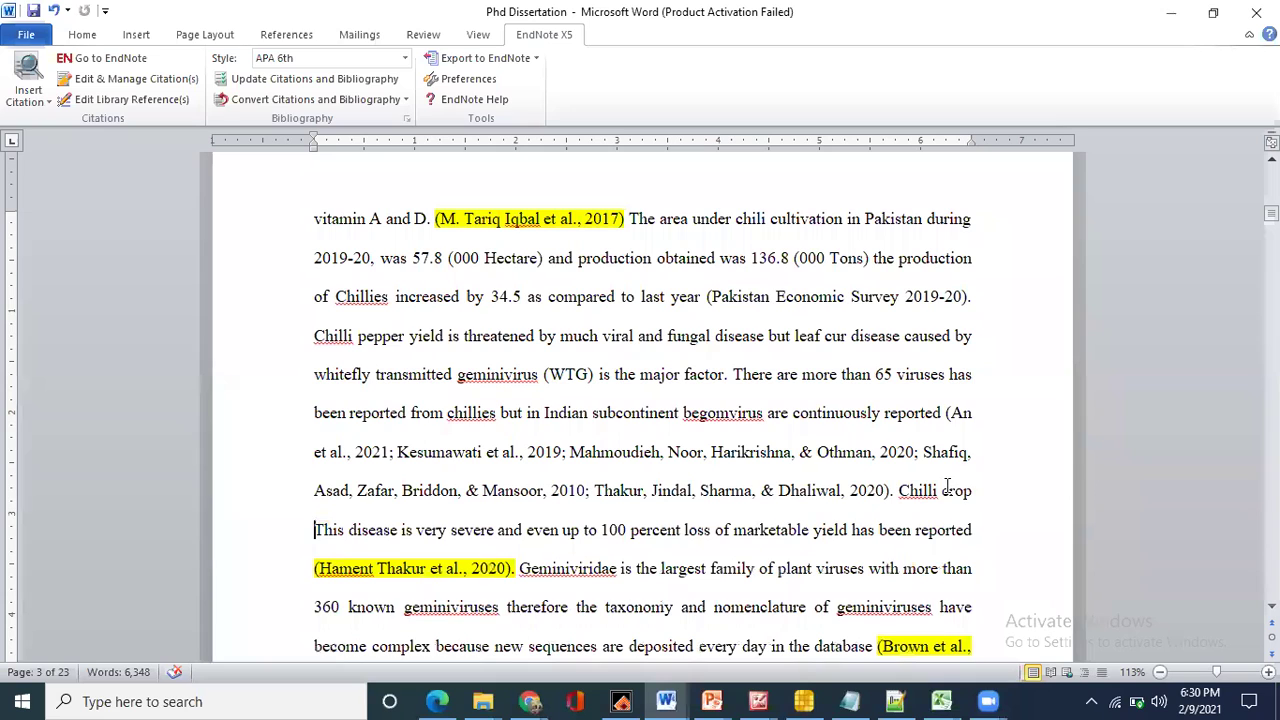
drag(898, 490, 1018, 484)
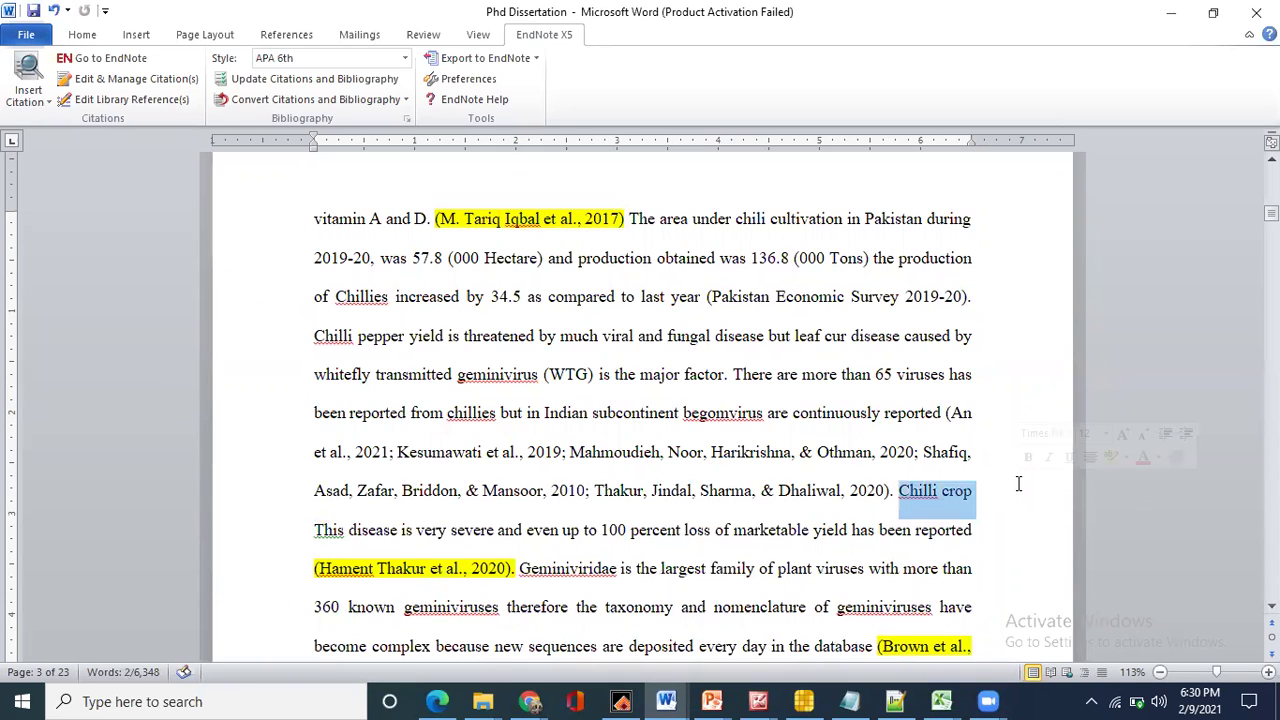
key(Delete)
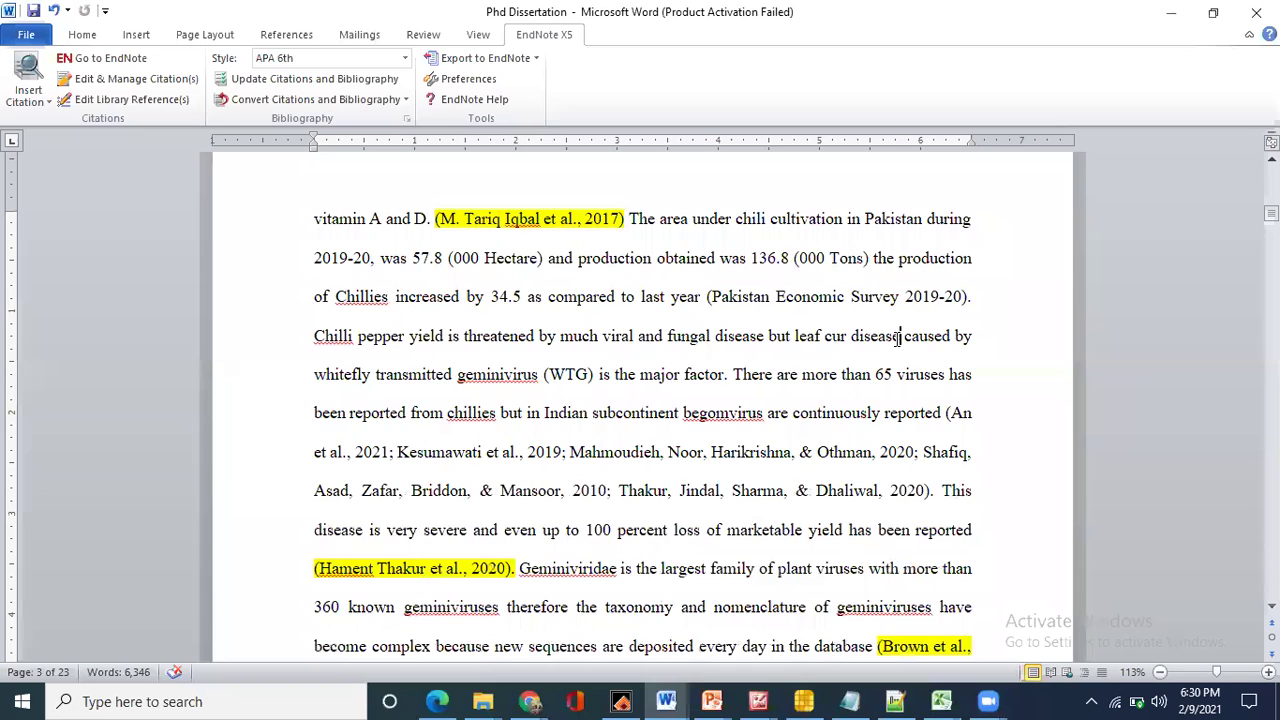
Step: Prefix 'There are many factors that threaten' and replace 'pepper yield' with 'production in Pakistan but Chilli leaf curl disease (ChLCD)'
click(898, 338)
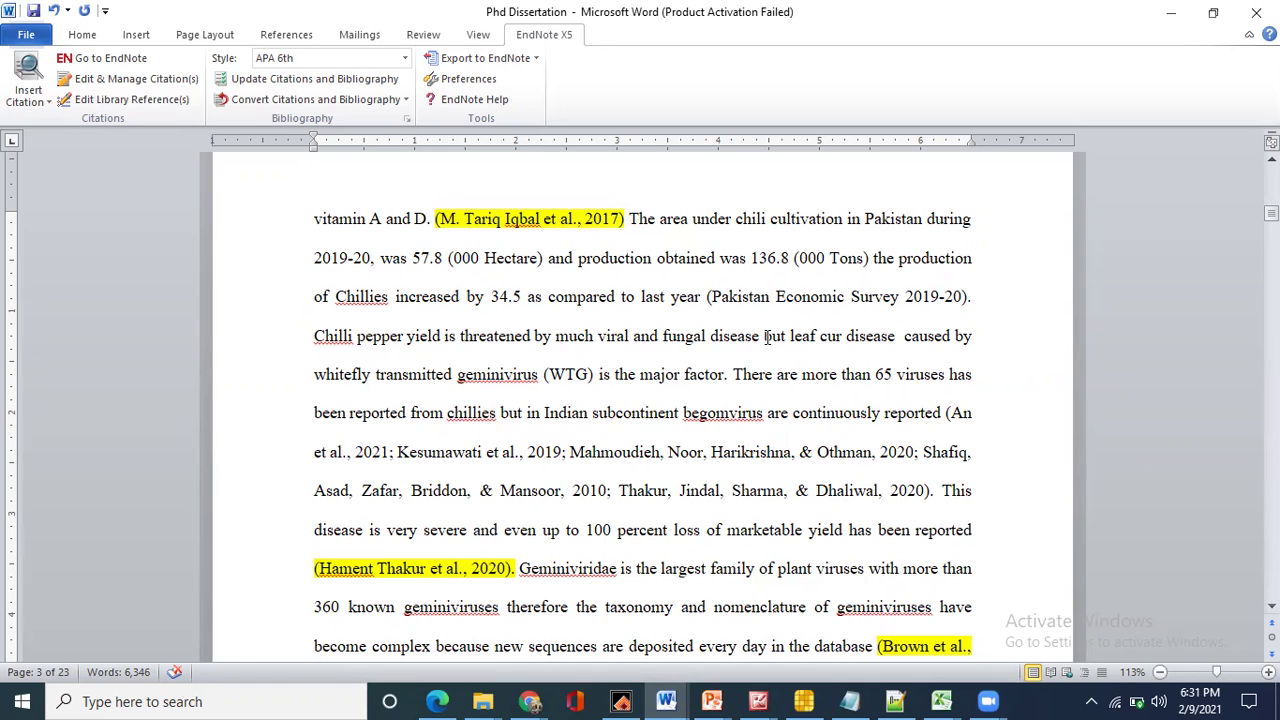
click(786, 337)
text(There )
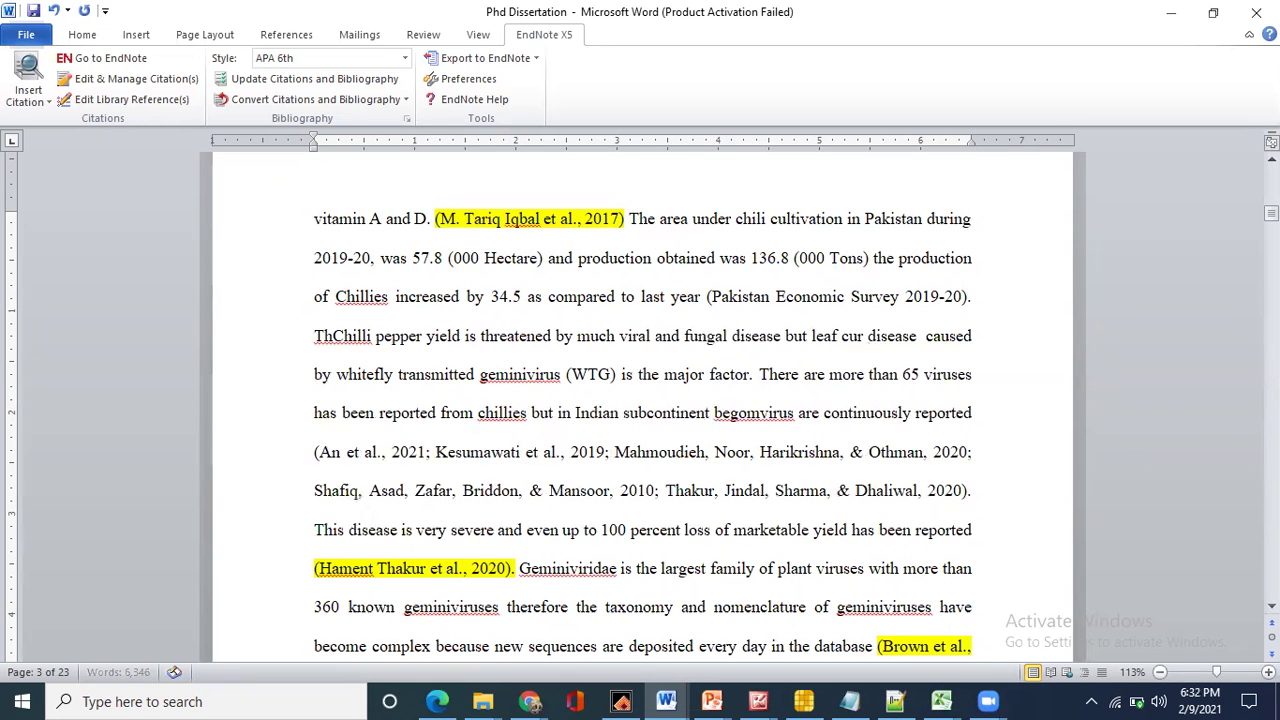
text(are many )
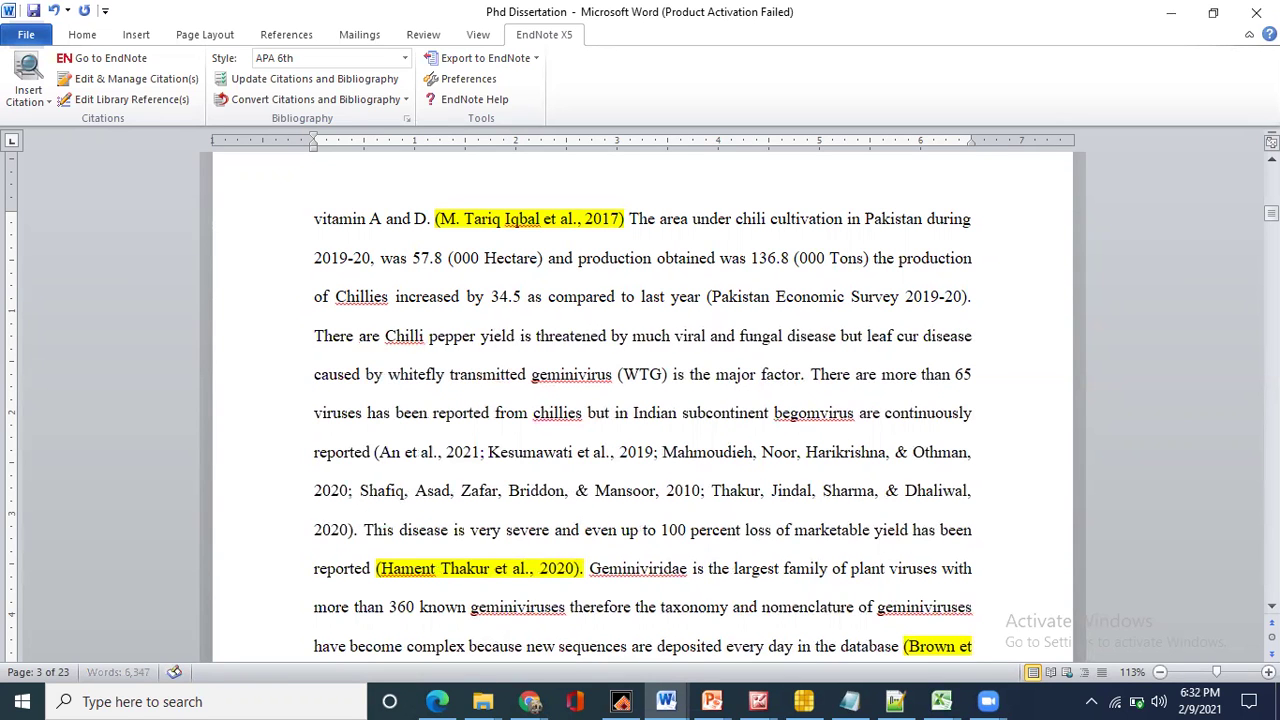
text(fac)
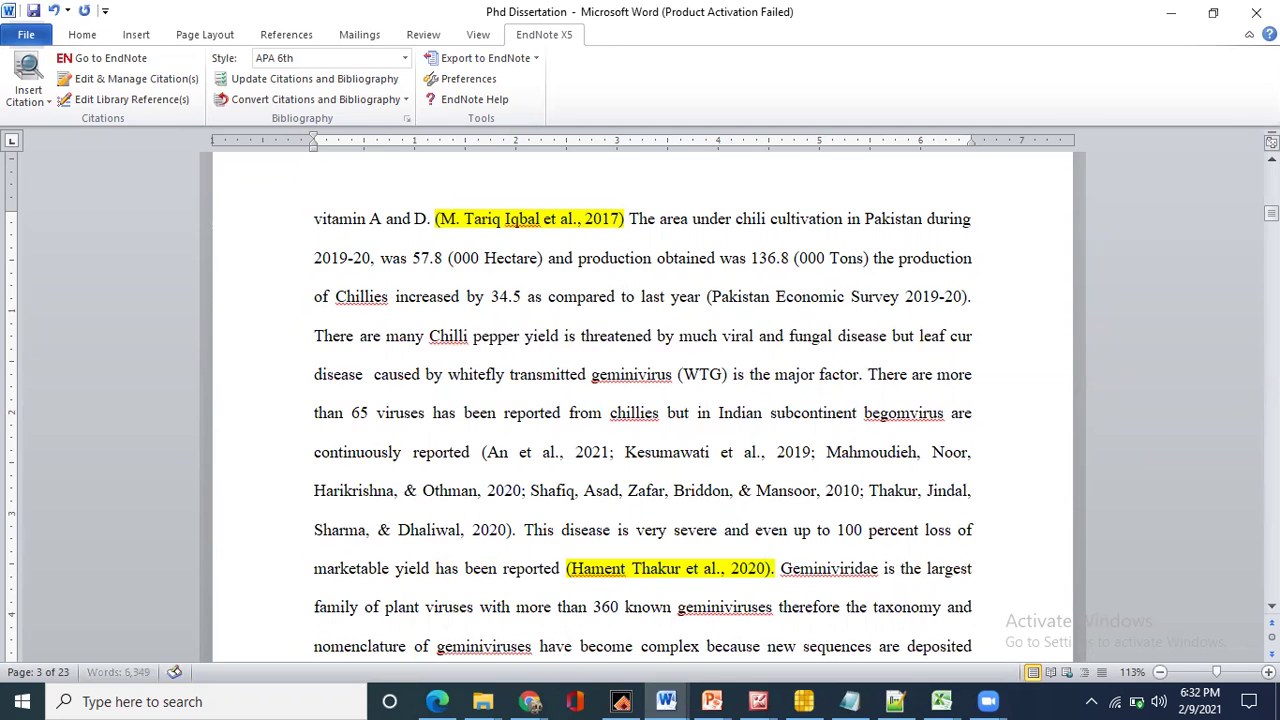
text(tors tha)
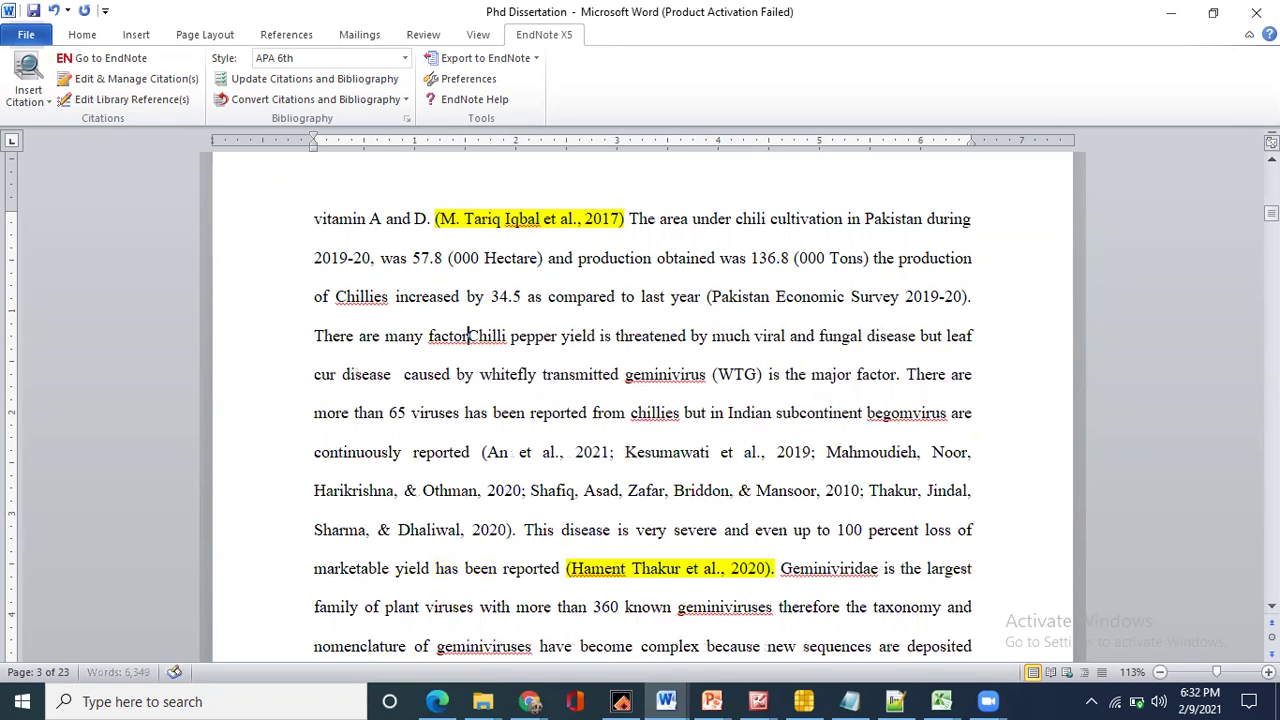
text(t cause)
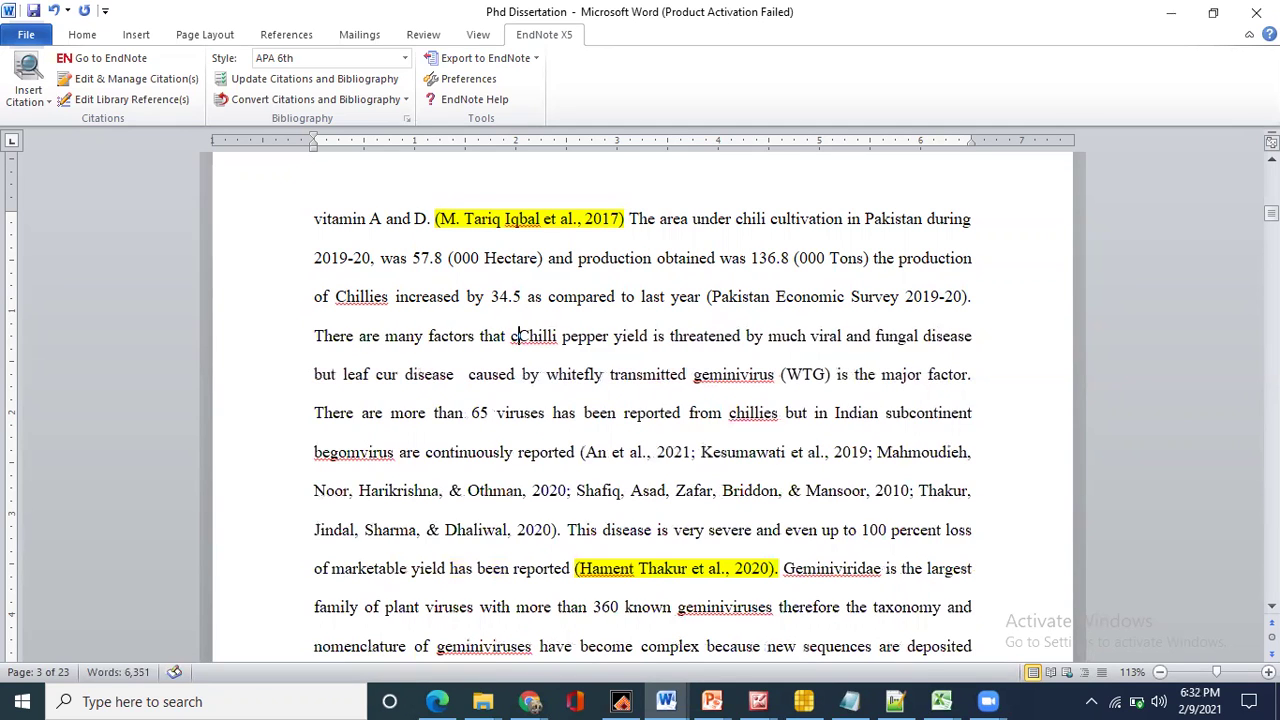
text(d)
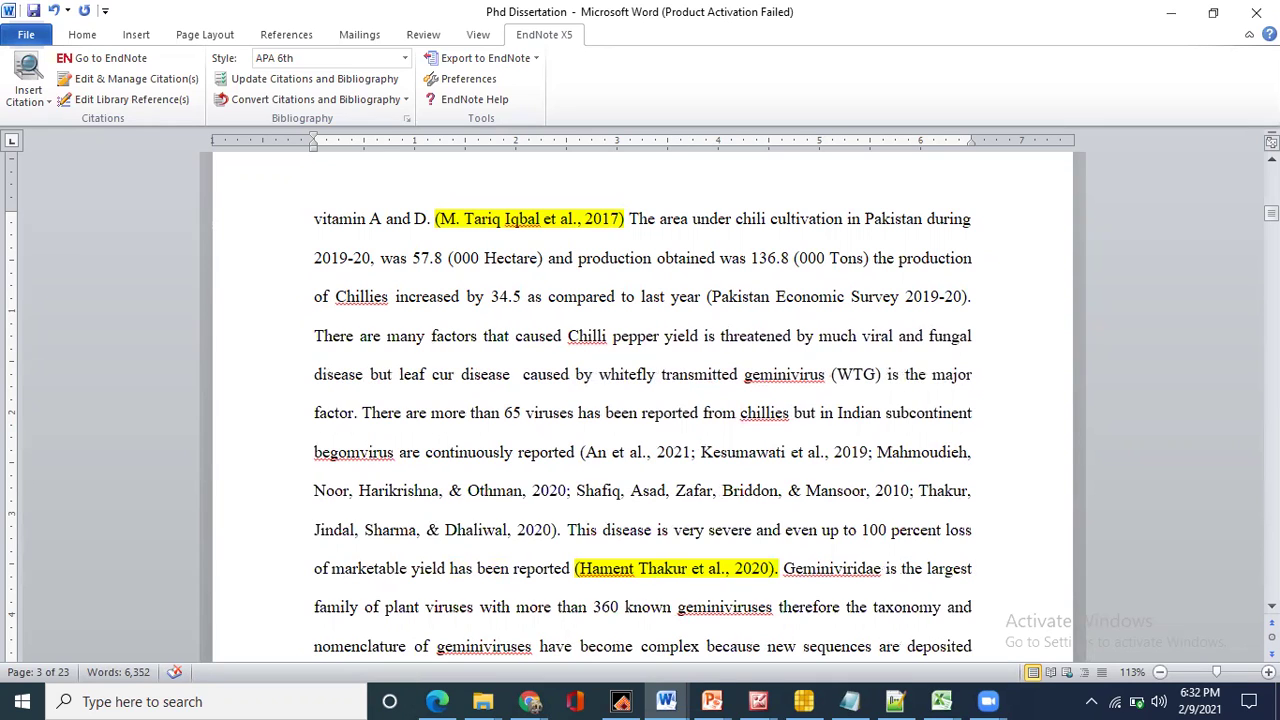
key(BackSpace)
key(BackSpace)
key(BackSpace)
key(BackSpace)
key(BackSpace)
key(BackSpace)
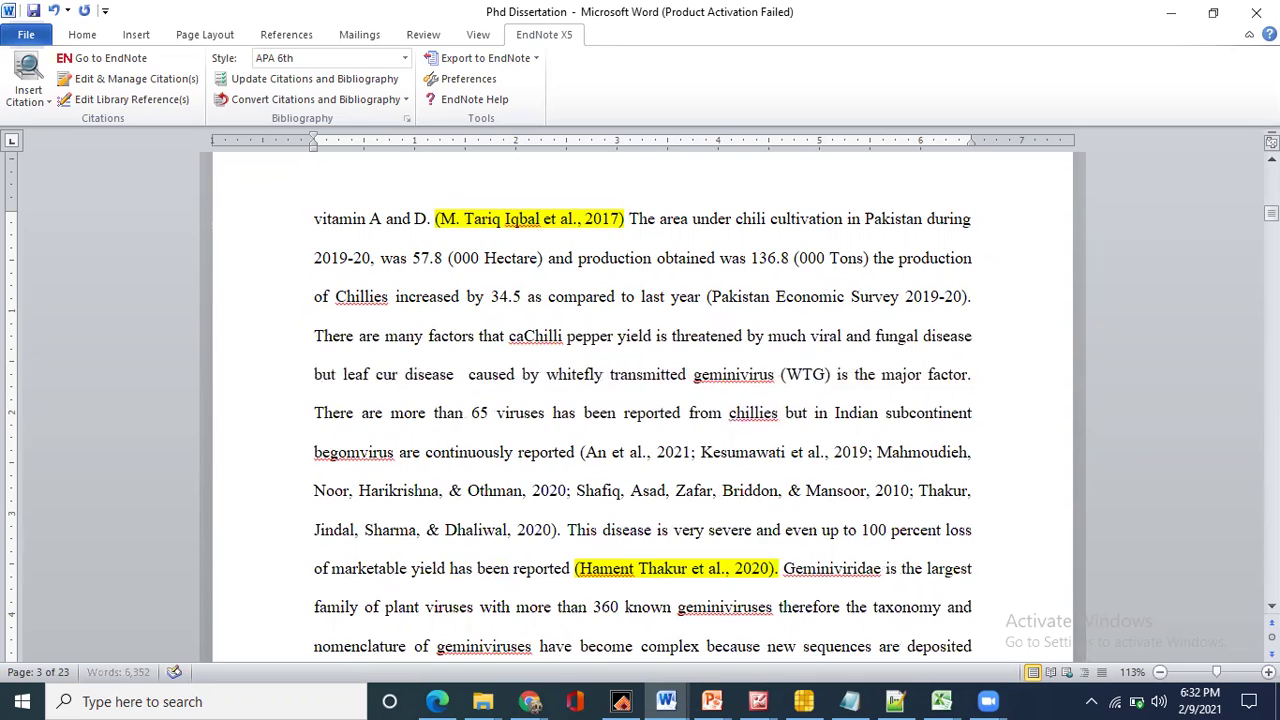
key(BackSpace)
text(threate)
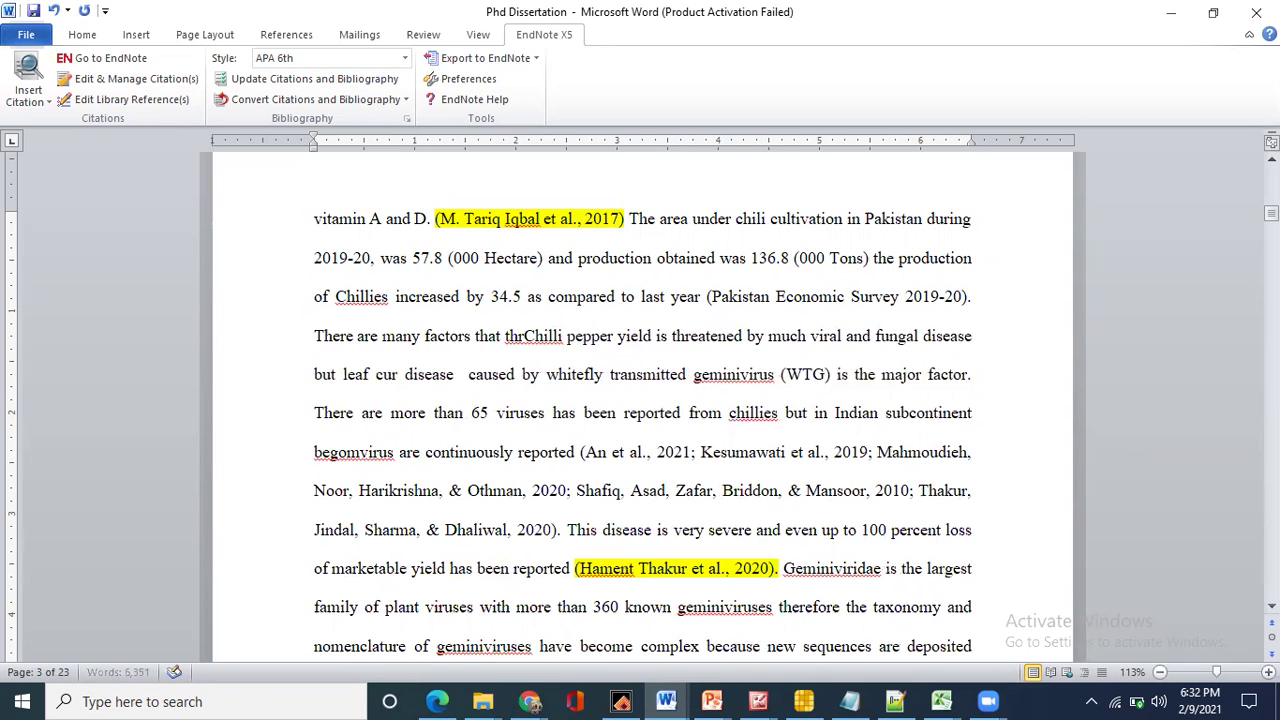
text(n)
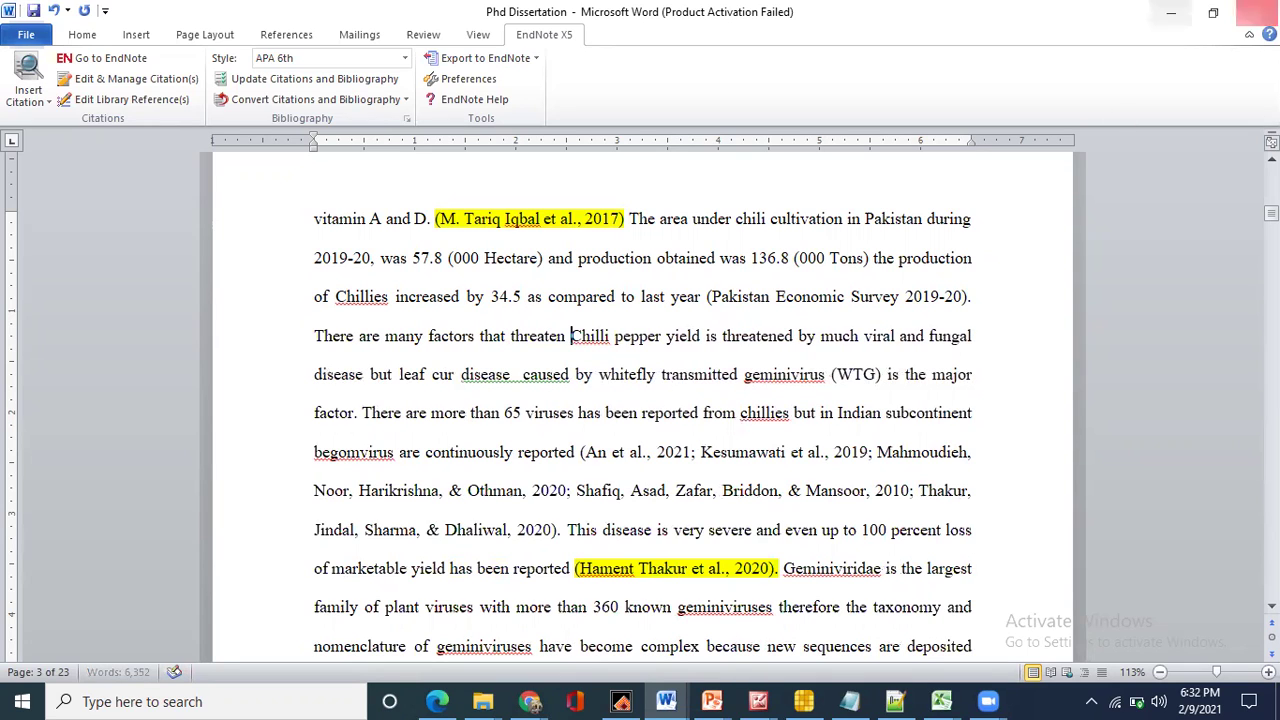
drag(614, 338, 700, 352)
text(producti)
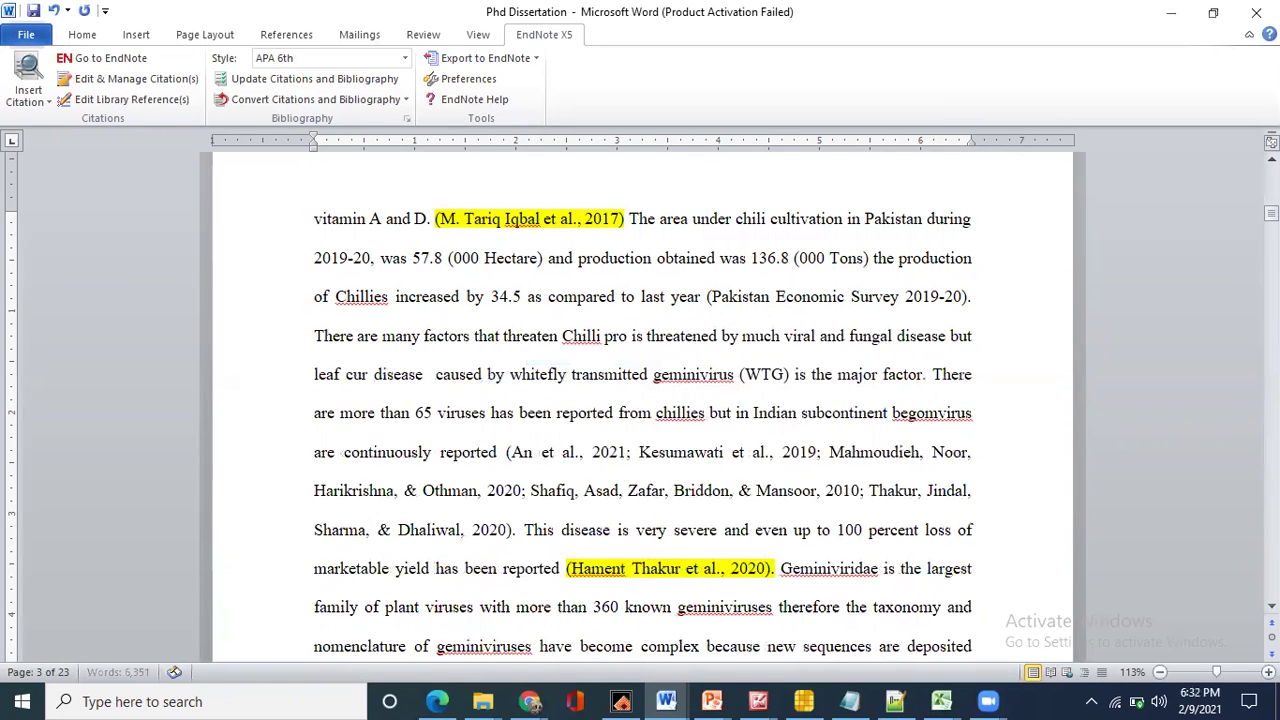
text(on )
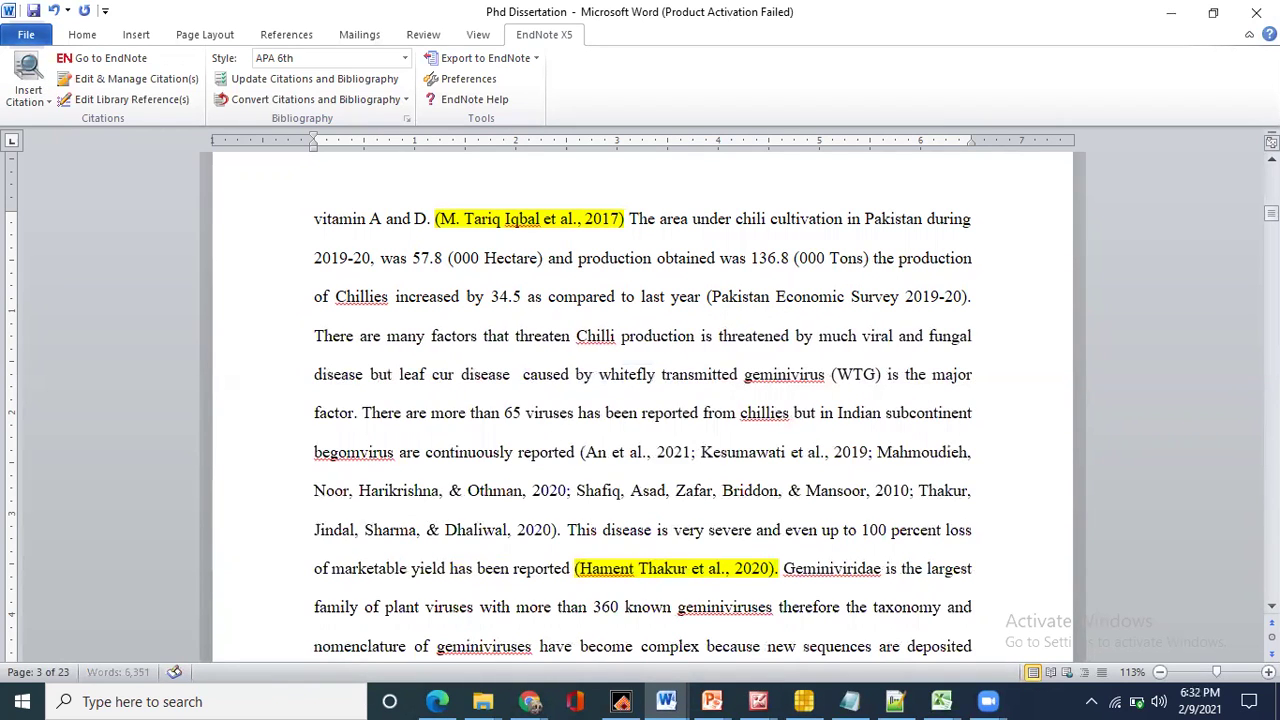
text(in Pakistan)
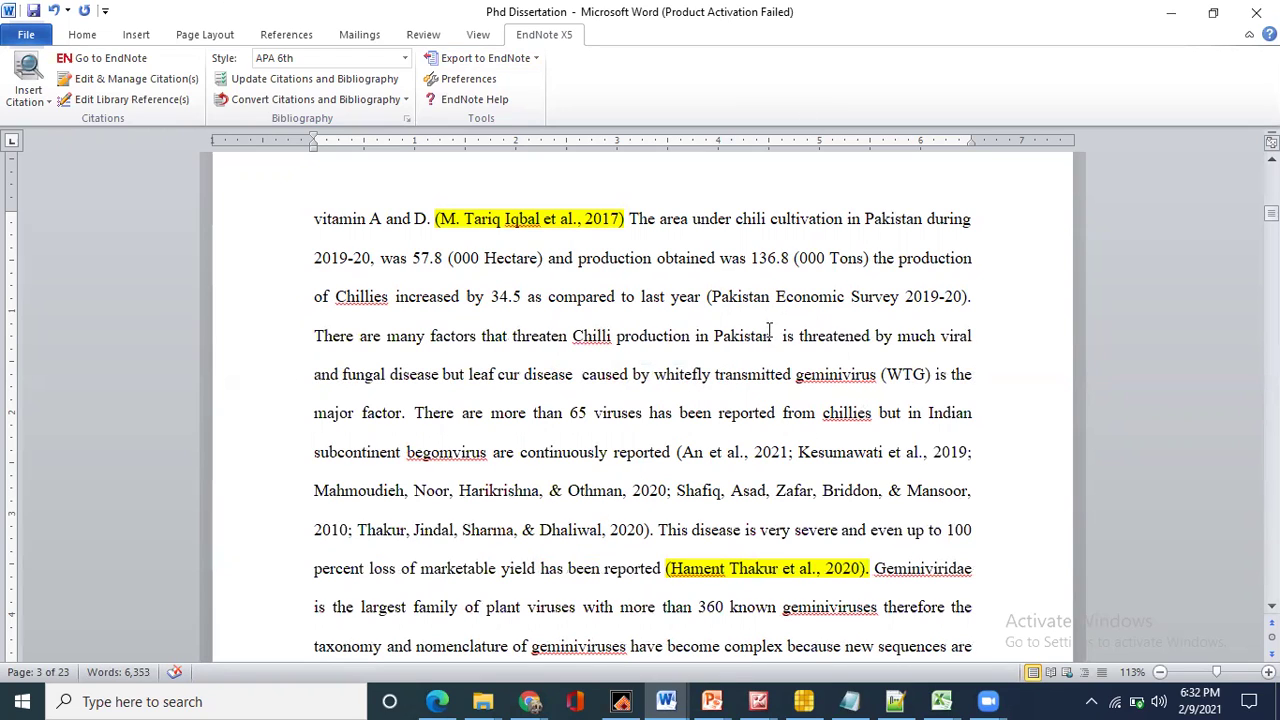
text( but )
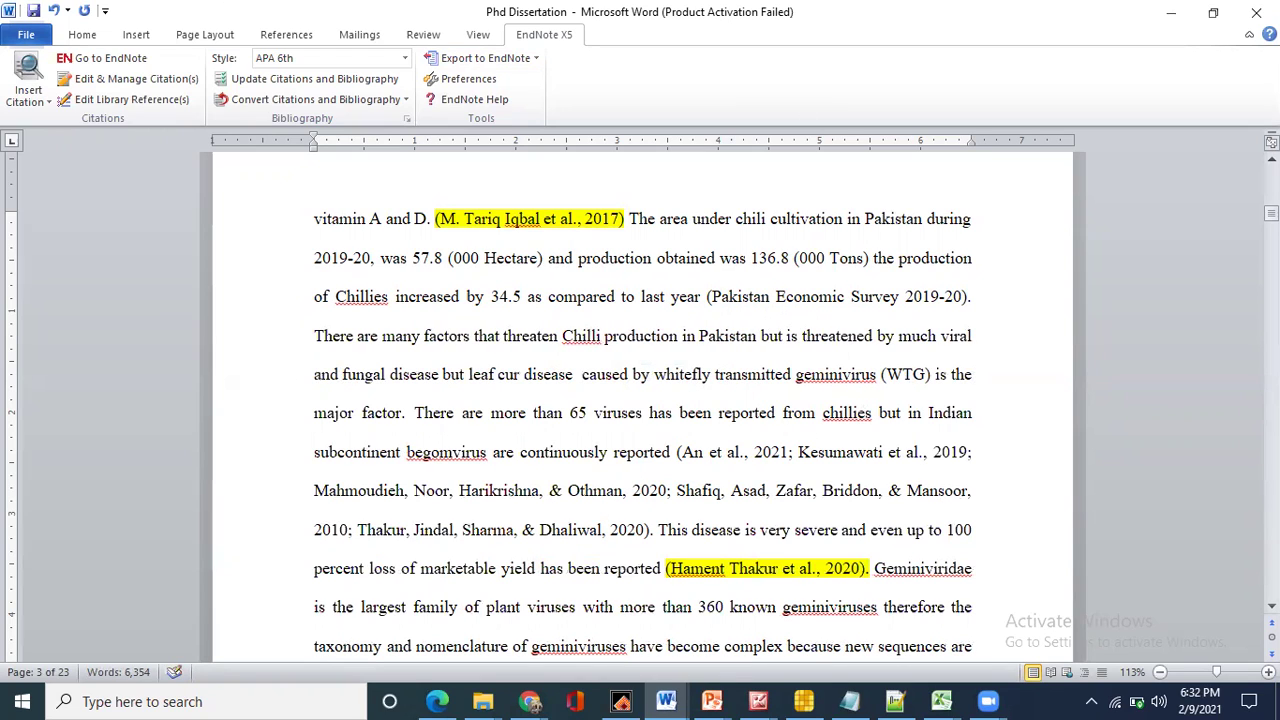
text(Ch )
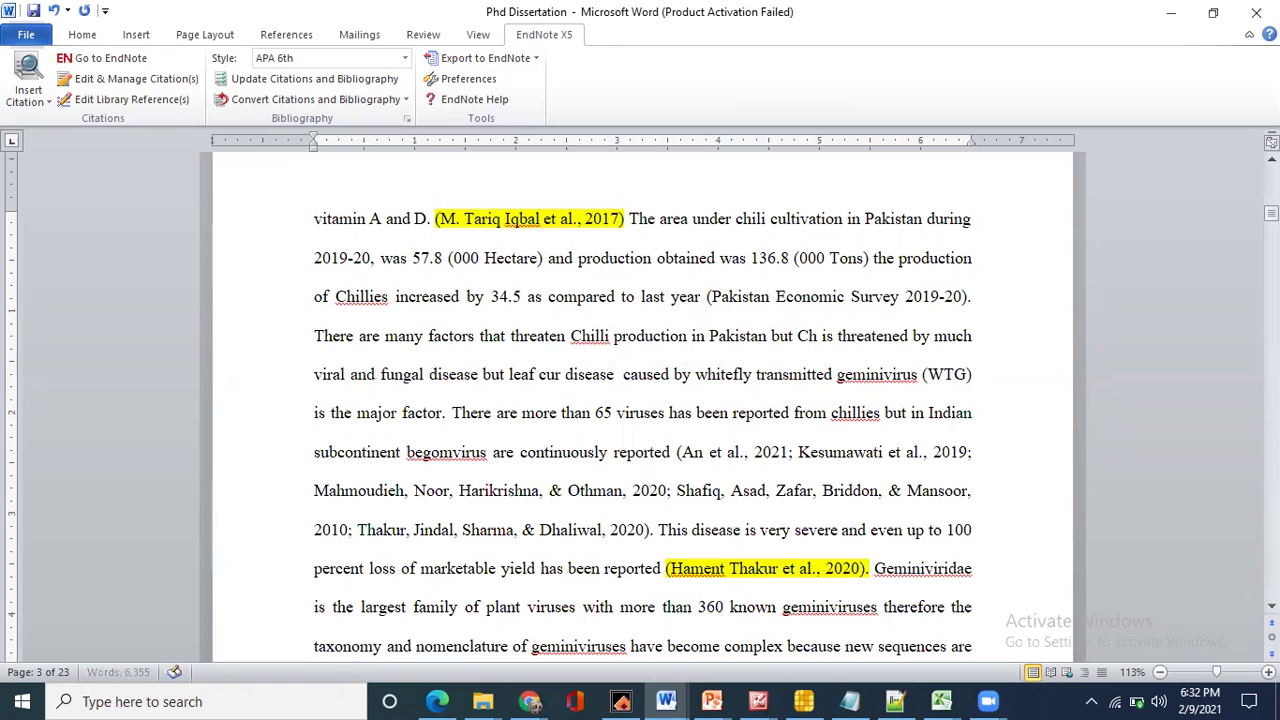
text(illi)
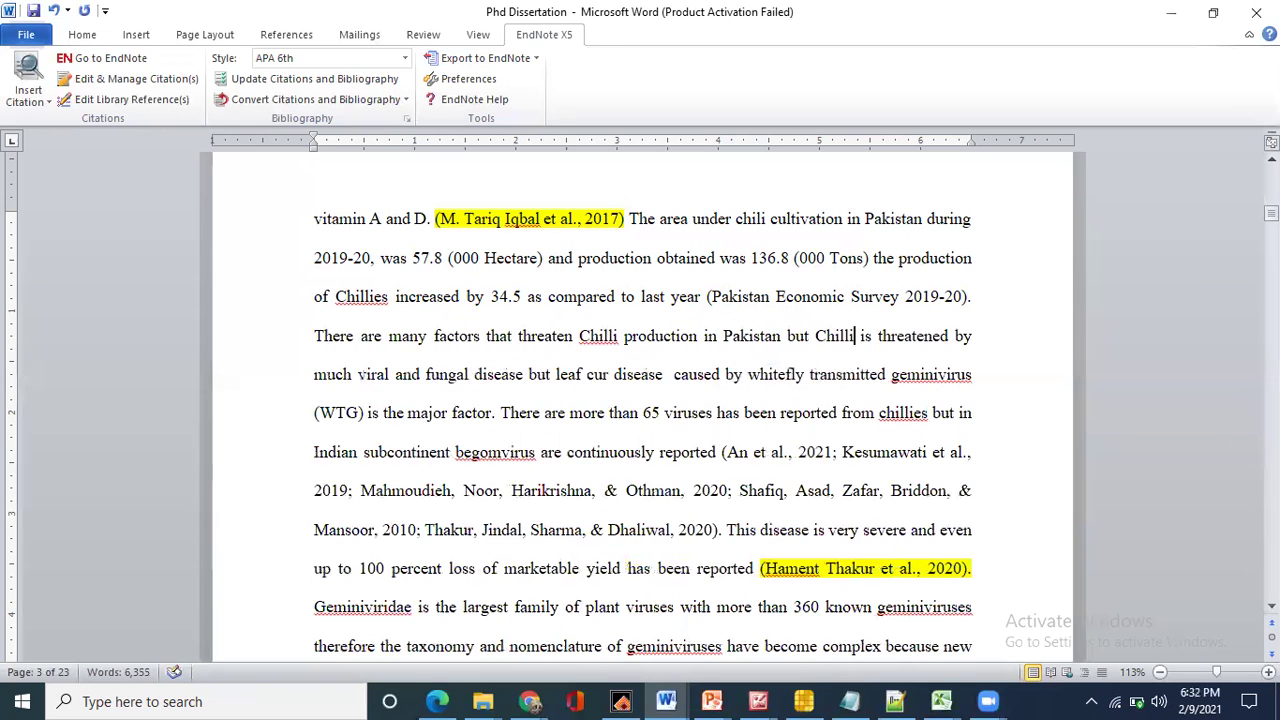
text( leaf c)
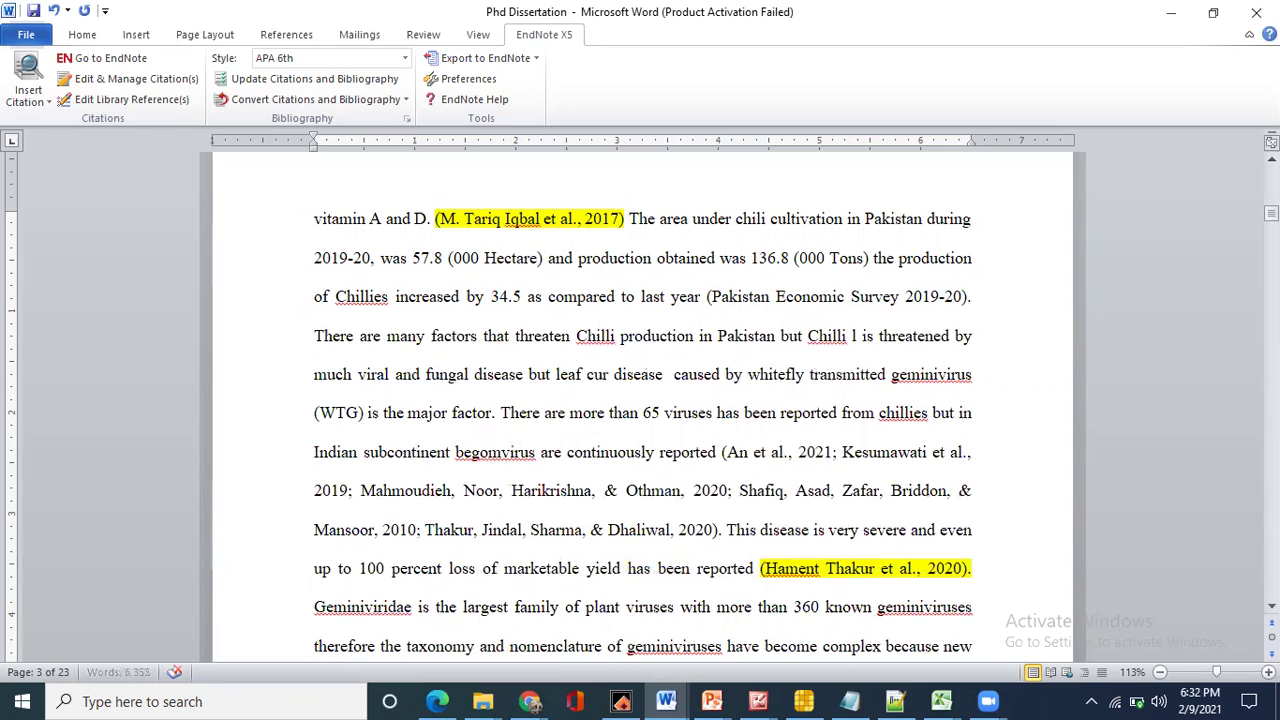
text(url diseas)
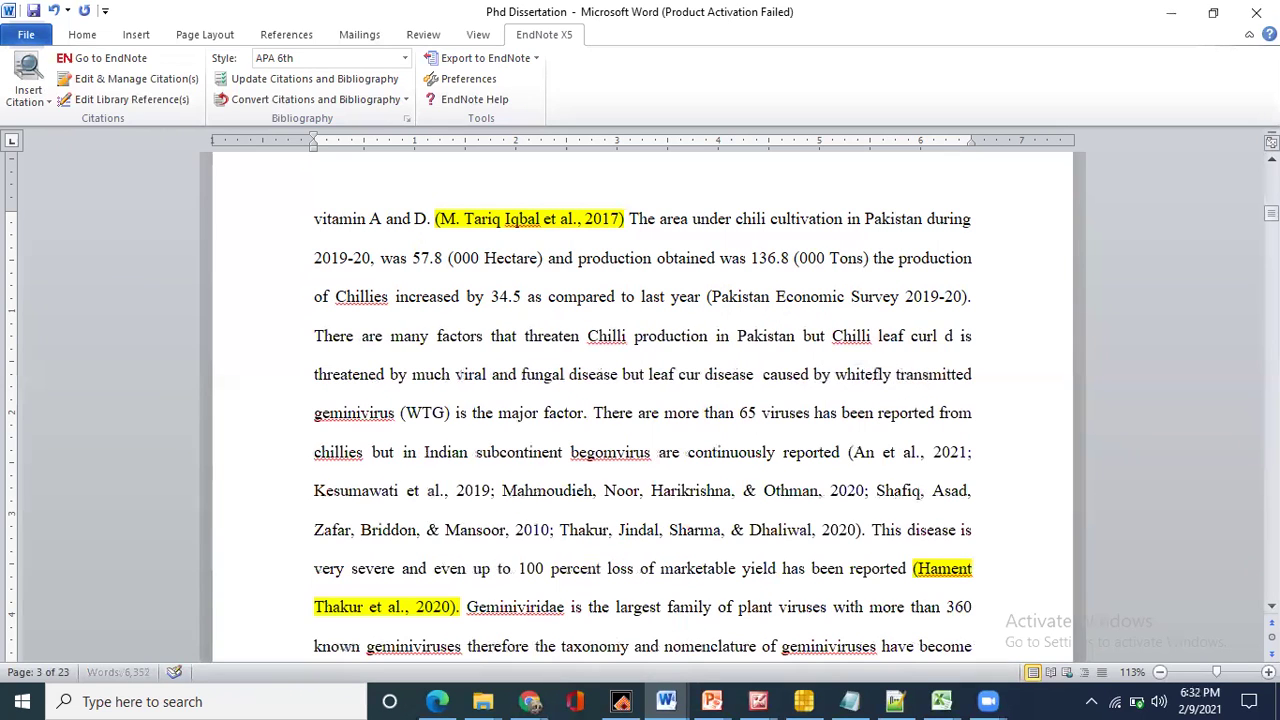
text(e )
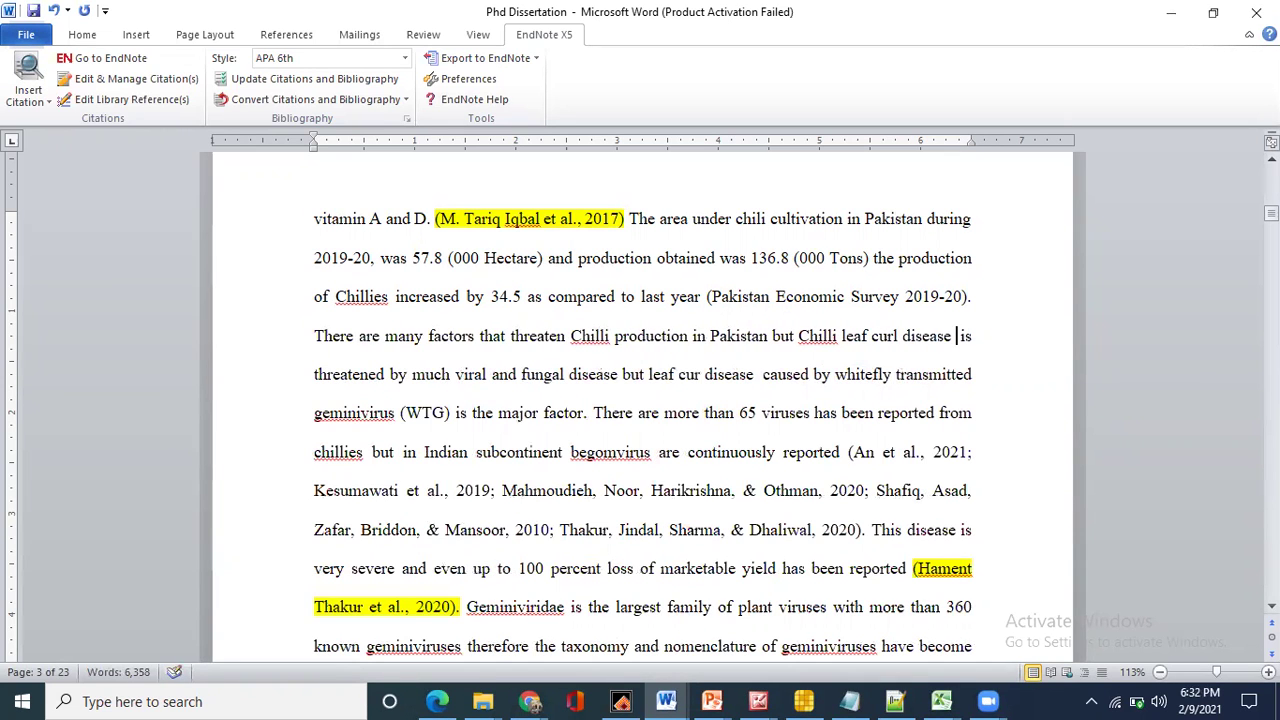
text(() )
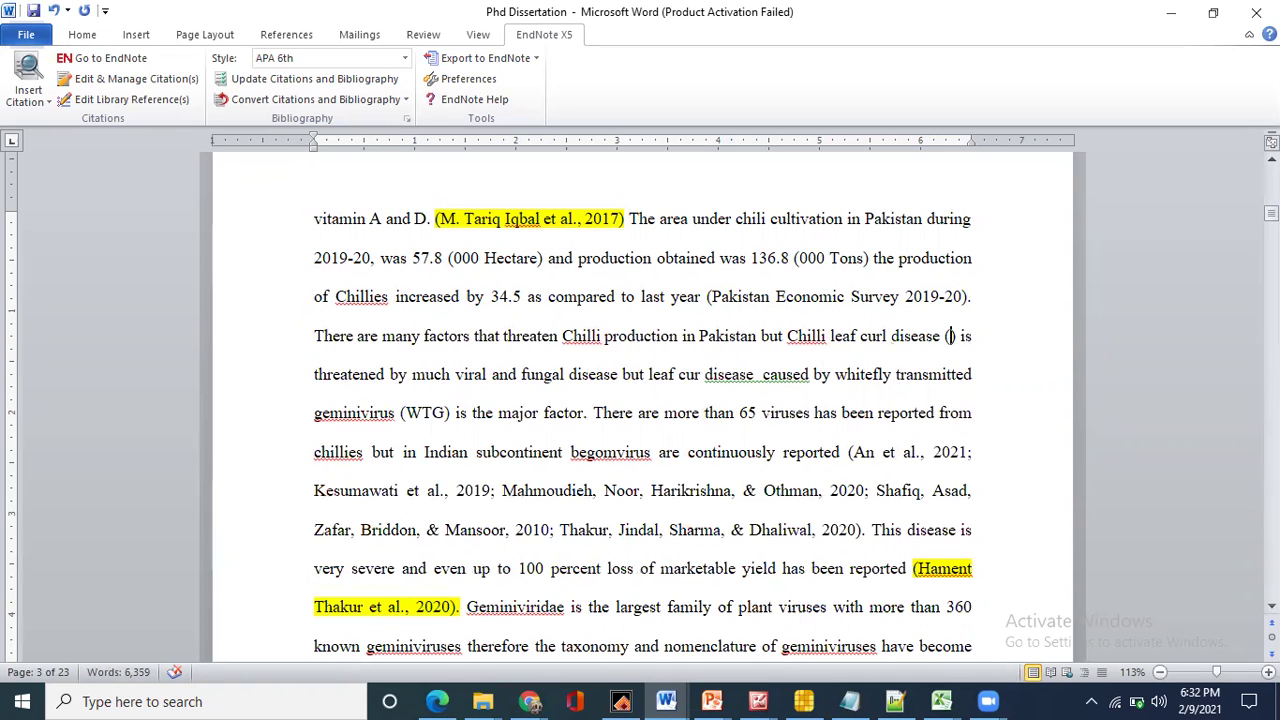
text(ChLCD)
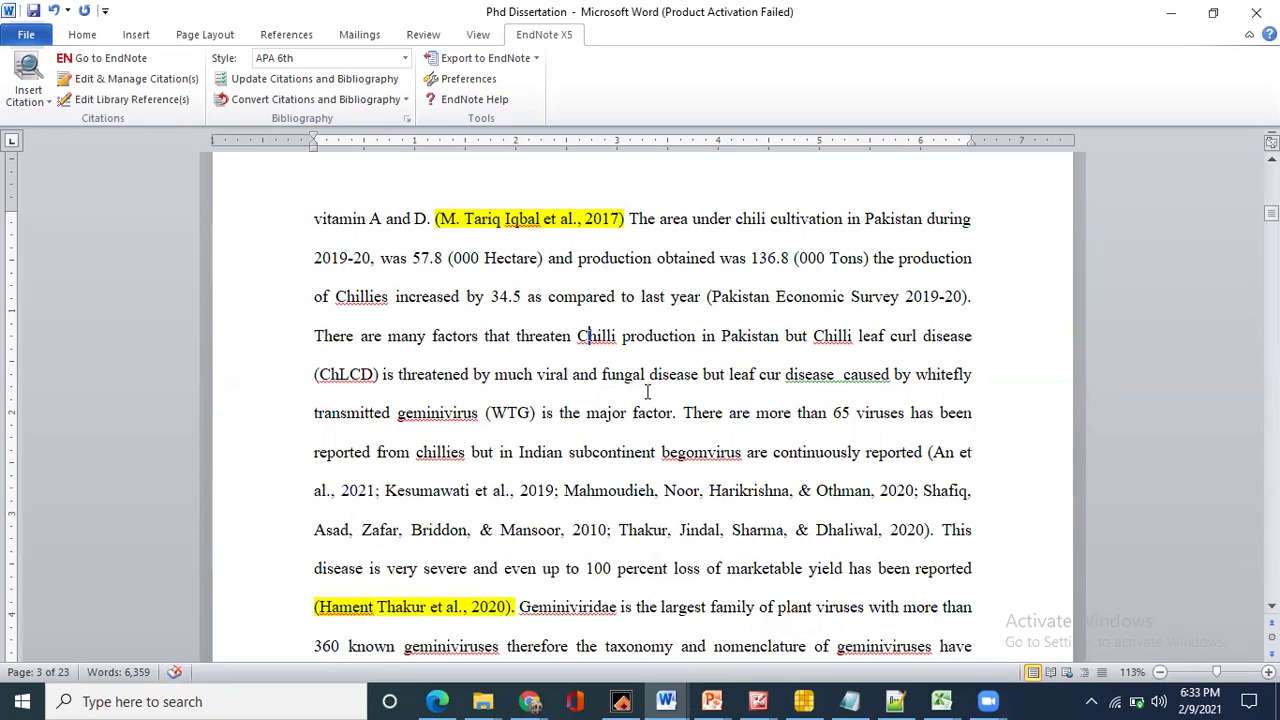
Step: Lowercase the first Chilli, accepting 'chili', and change the second to 'Chili'
key(BackSpace)
text(c)
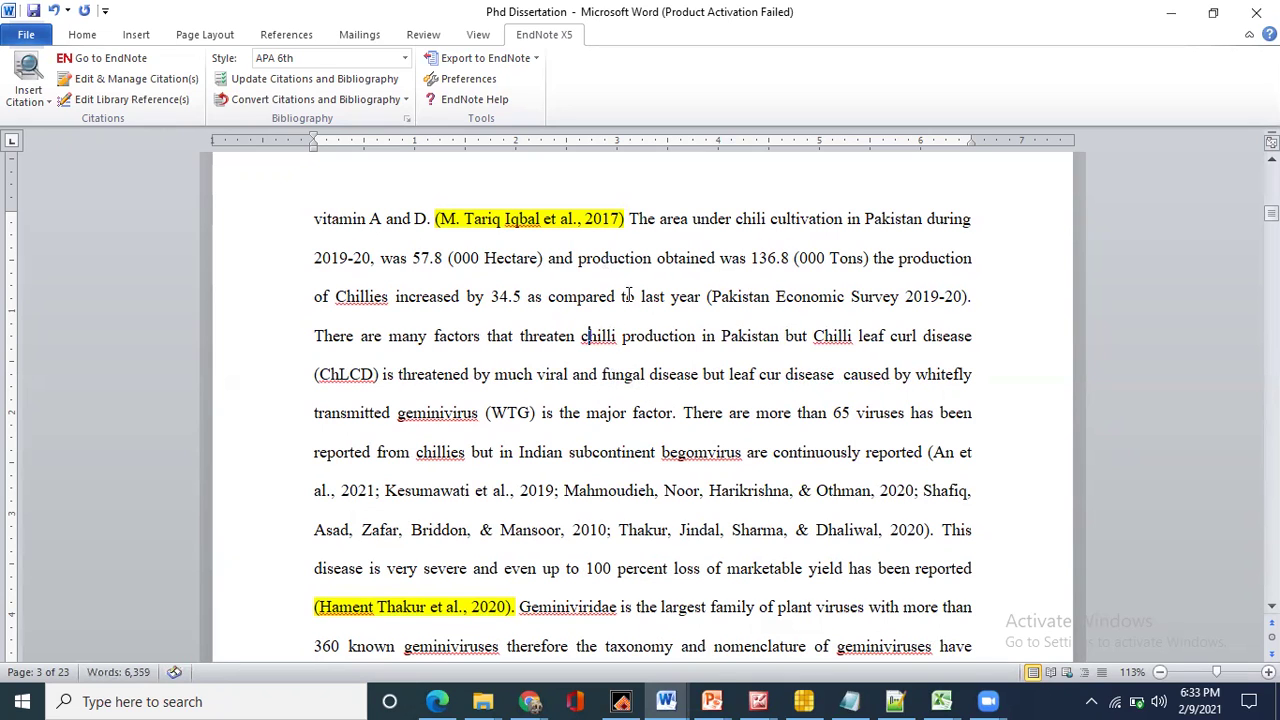
right_click(596, 347)
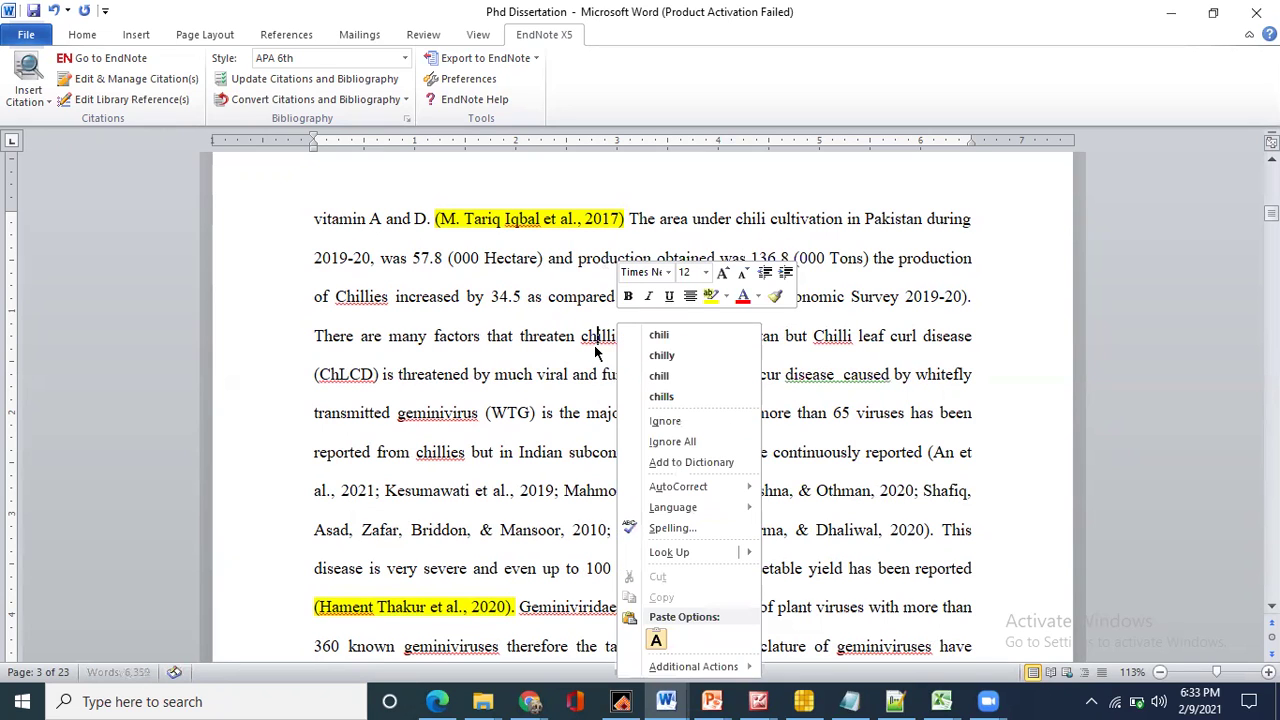
click(659, 335)
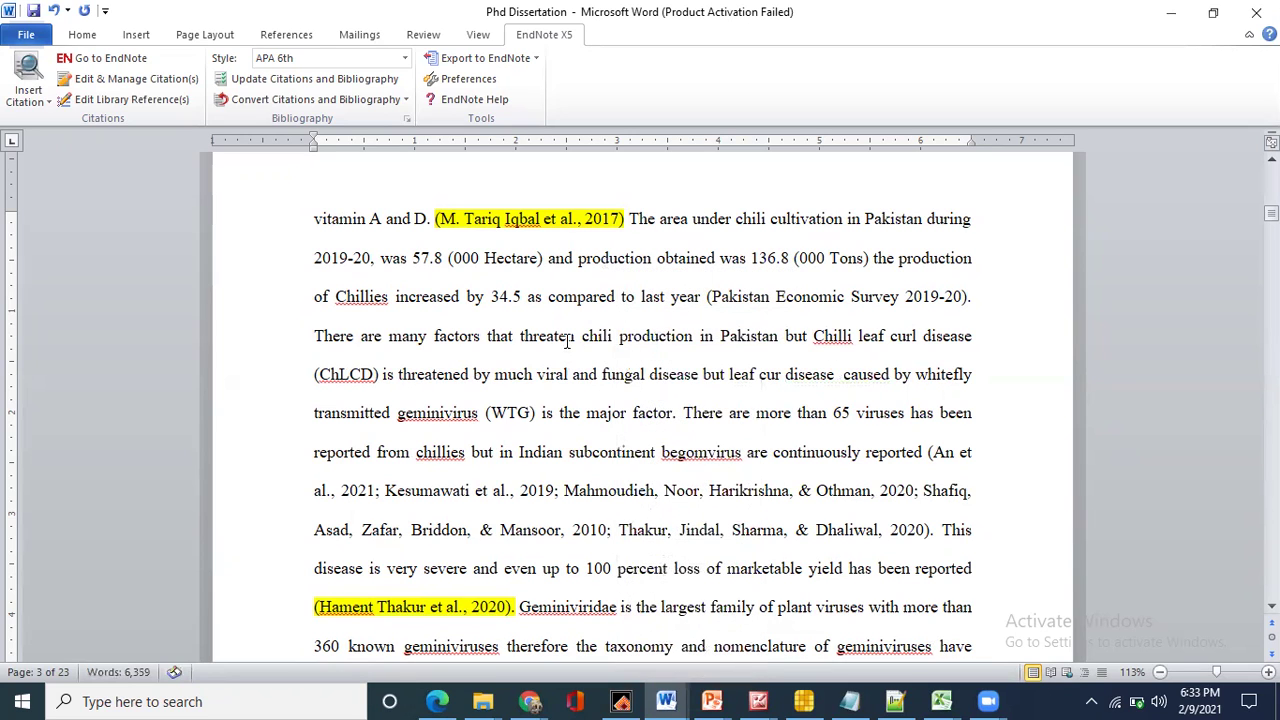
right_click(840, 338)
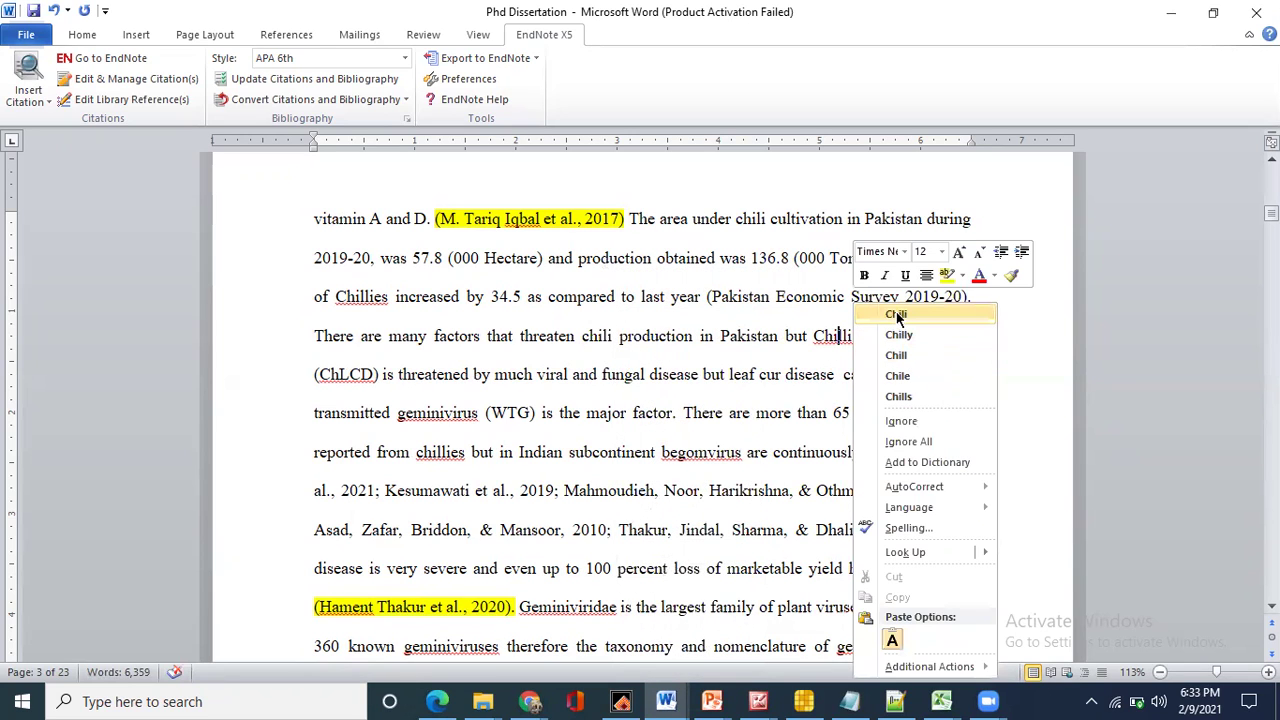
click(896, 314)
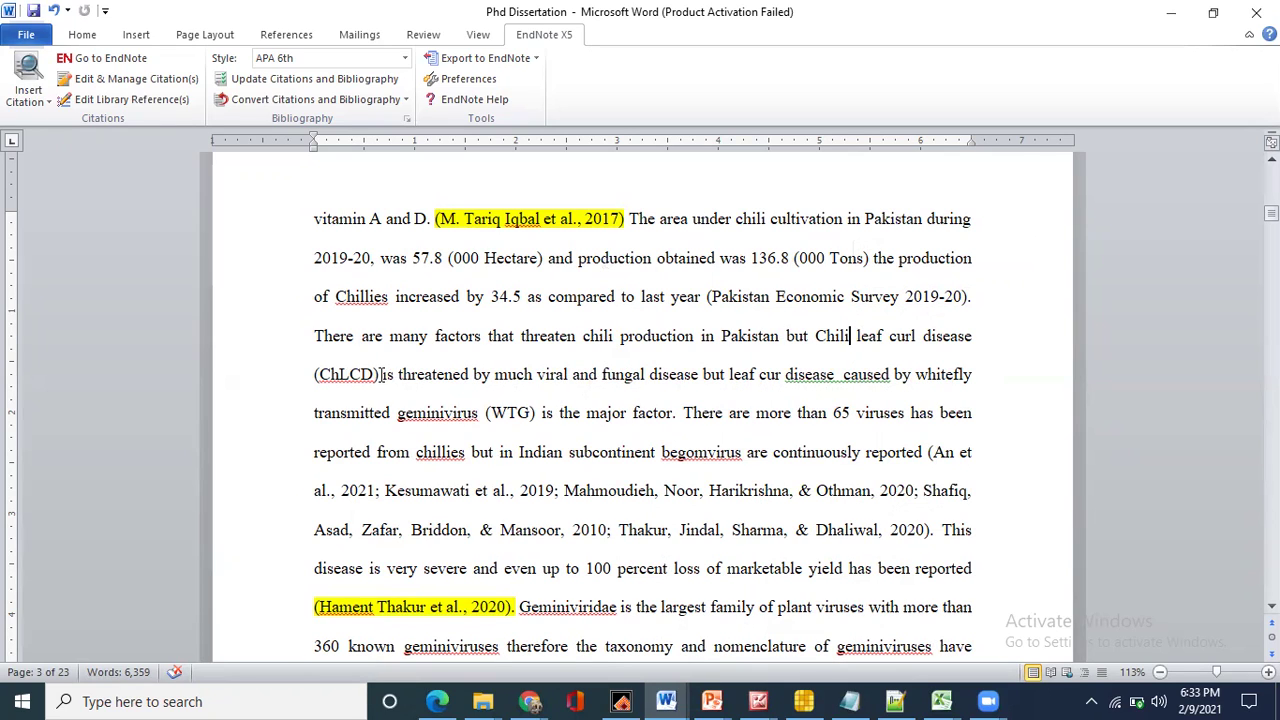
Step: Replace the 'is threatened … caused' clause after (ChLCD) with 'caused', and add 'factors' after 'factor'
drag(382, 374, 903, 393)
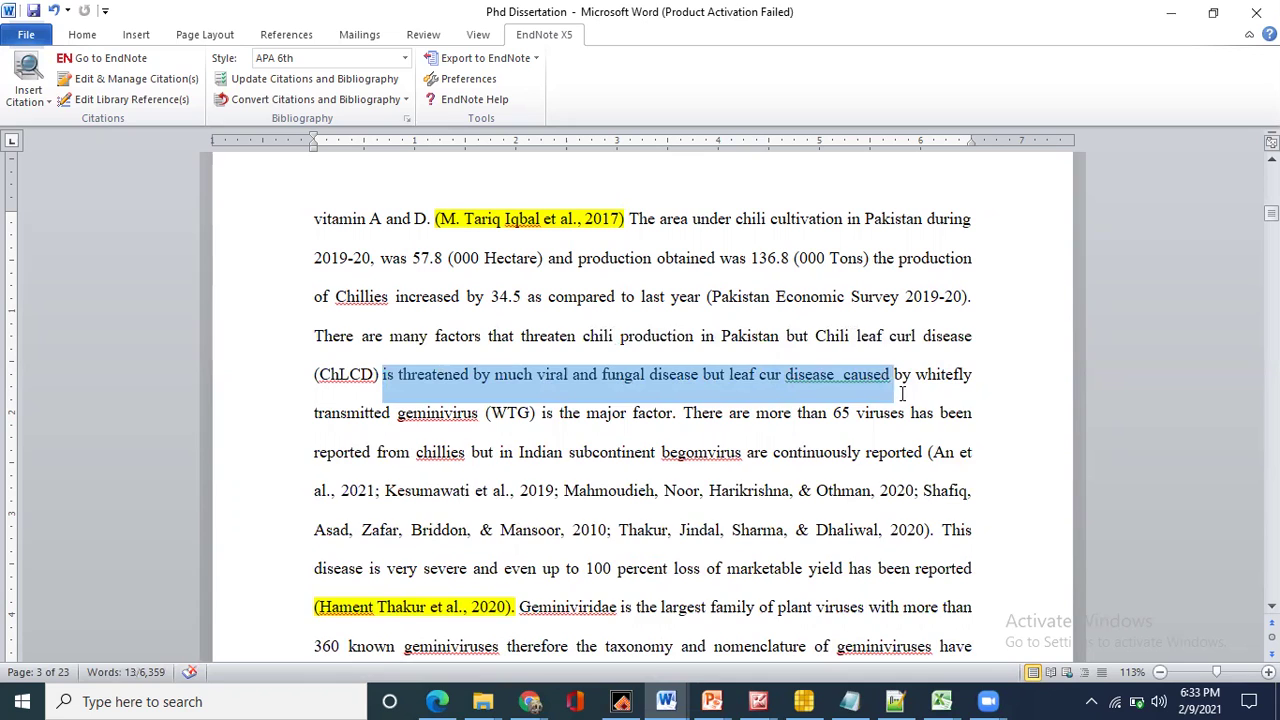
key(Delete)
text(caused by whitefly transmitted geminivirus (WTG) is the major factor. There are more)
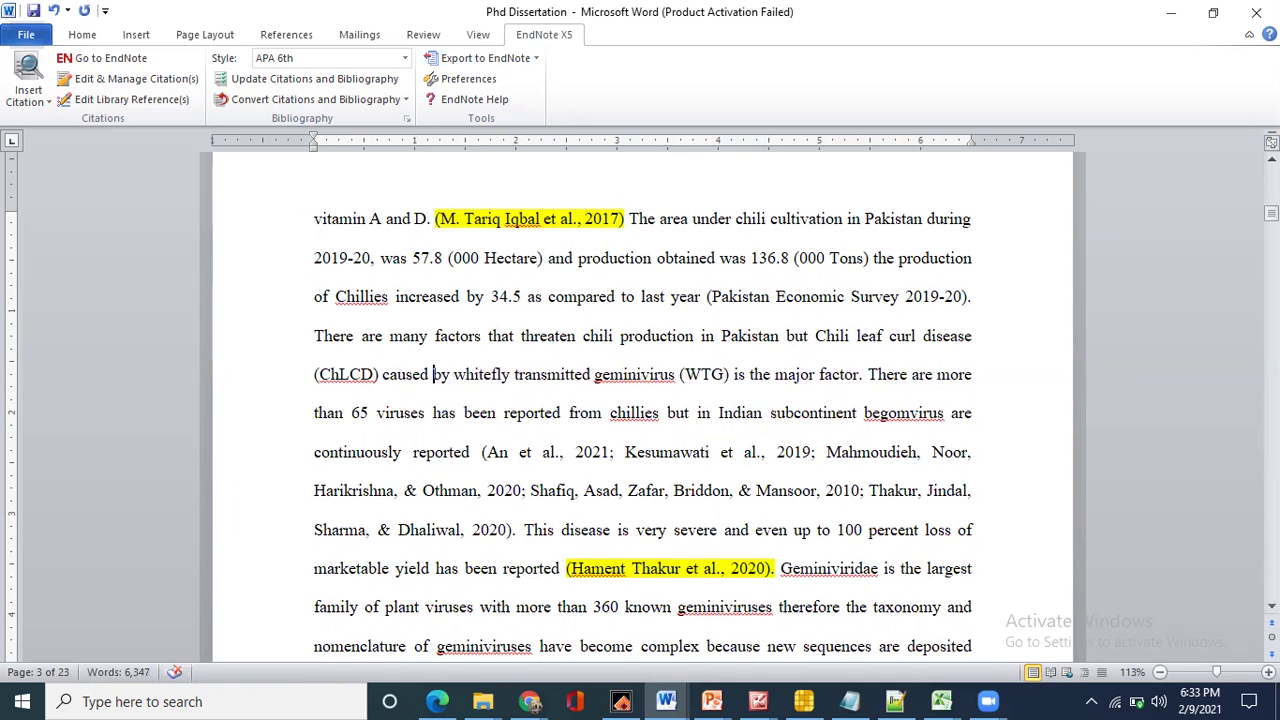
click(860, 374)
text(factor)
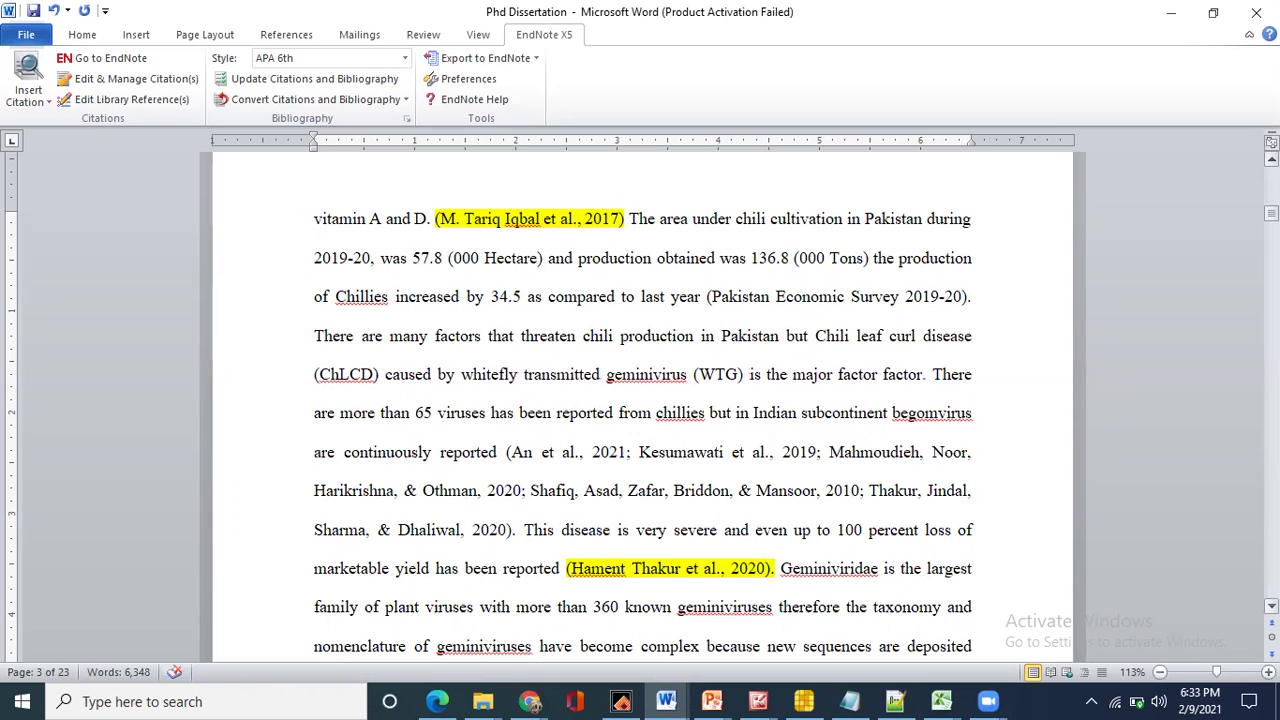
text(s)
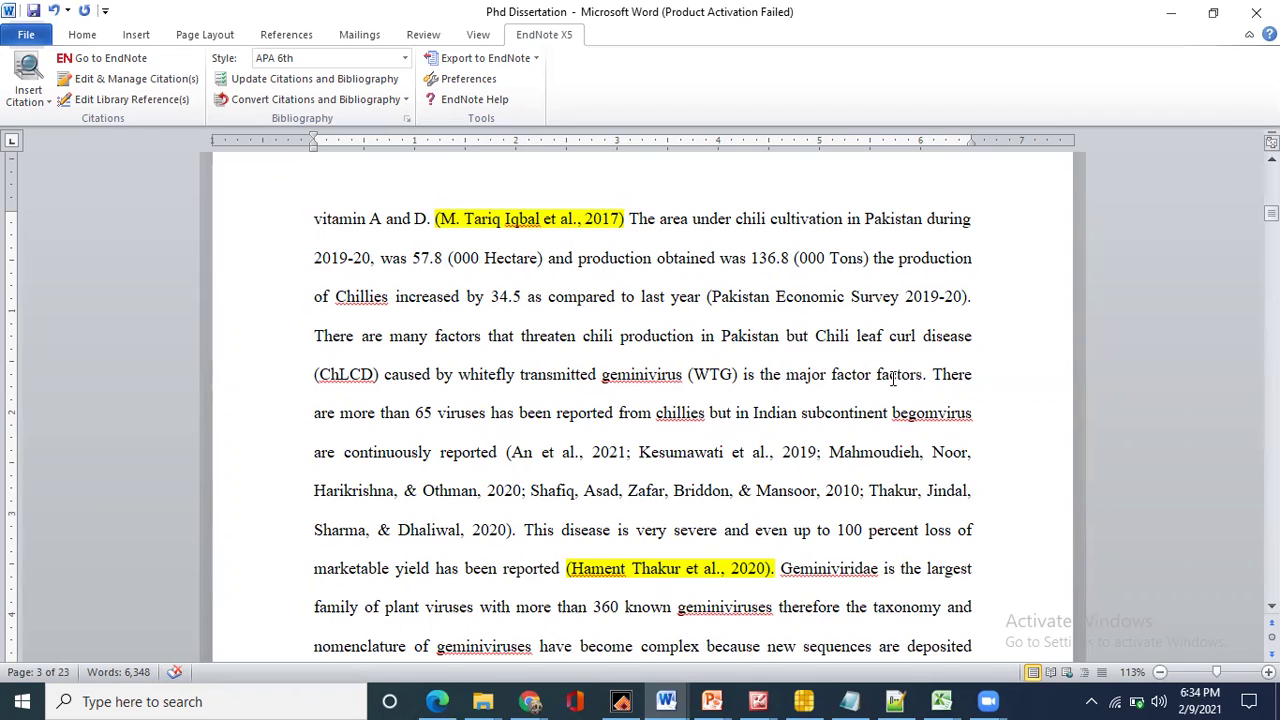
Step: Insert 'ChLCD is caused by the complex of WTG including Pepper leaf curl virus, chilli leaf curl…' before 'There are more than 65 viruses'
click(932, 374)
text(V)
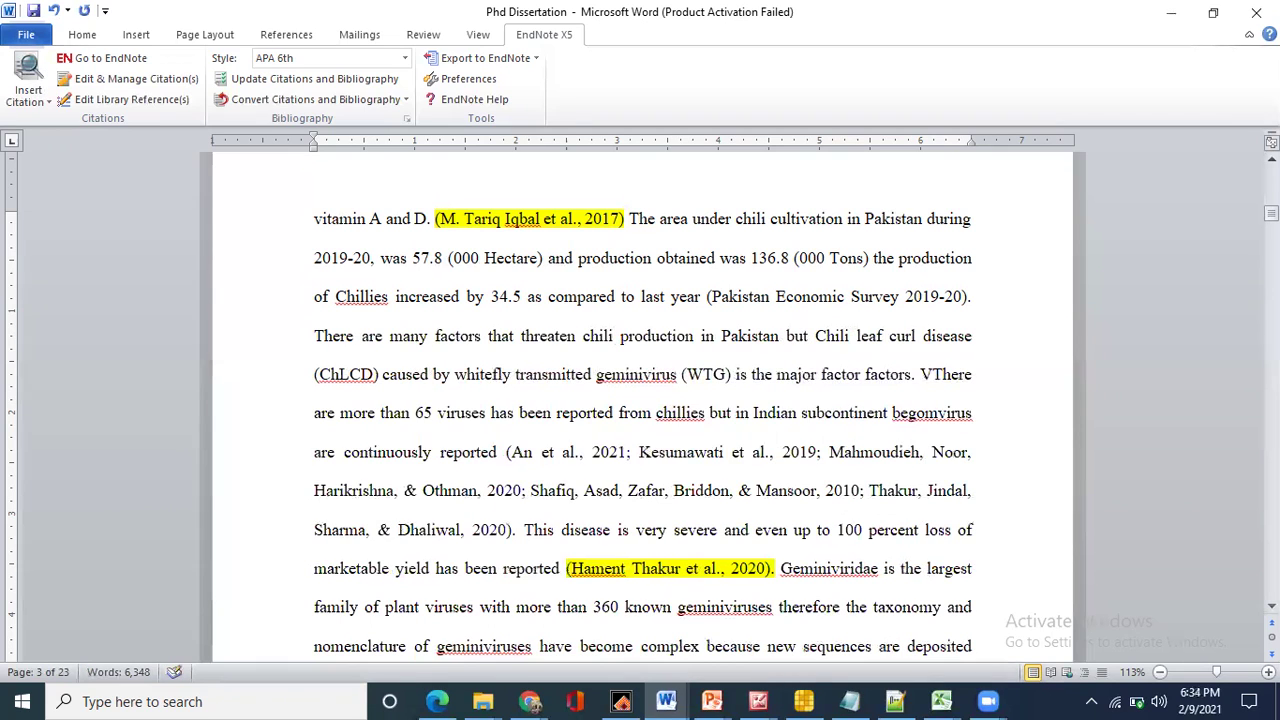
key(BackSpace)
text(ChL)
text(CD )
text(is)
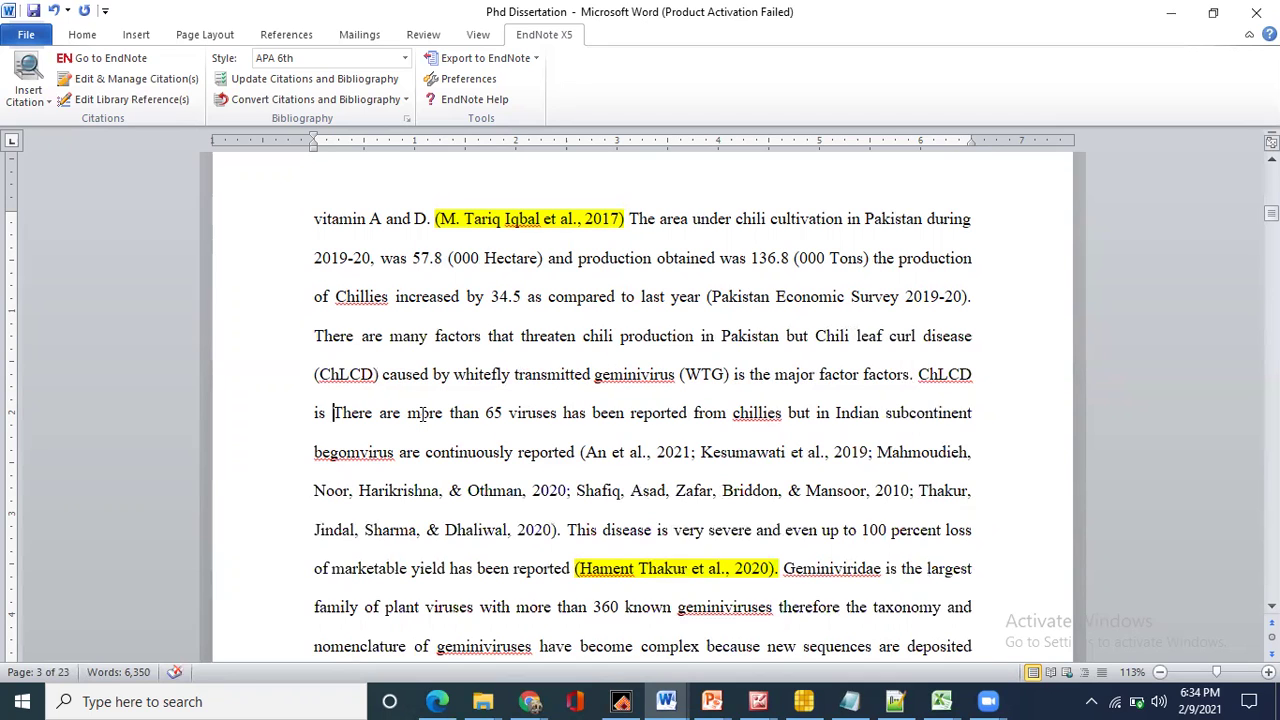
text(caused )
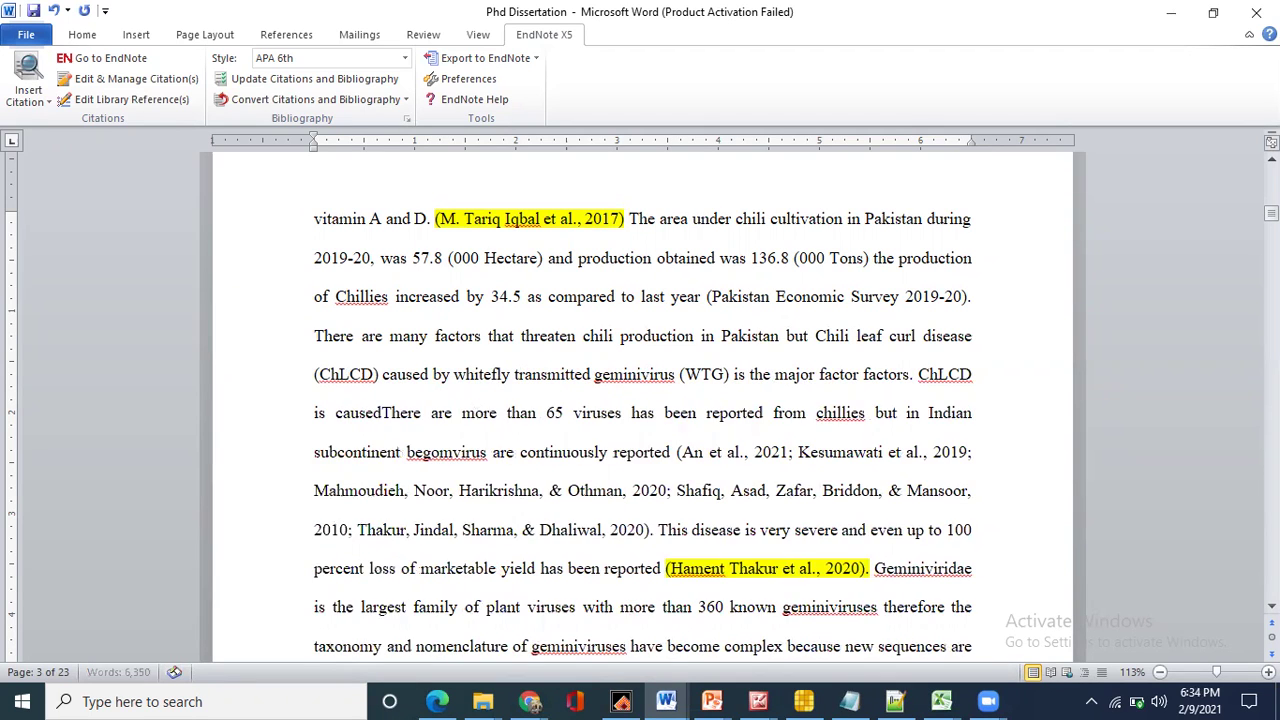
text(by the )
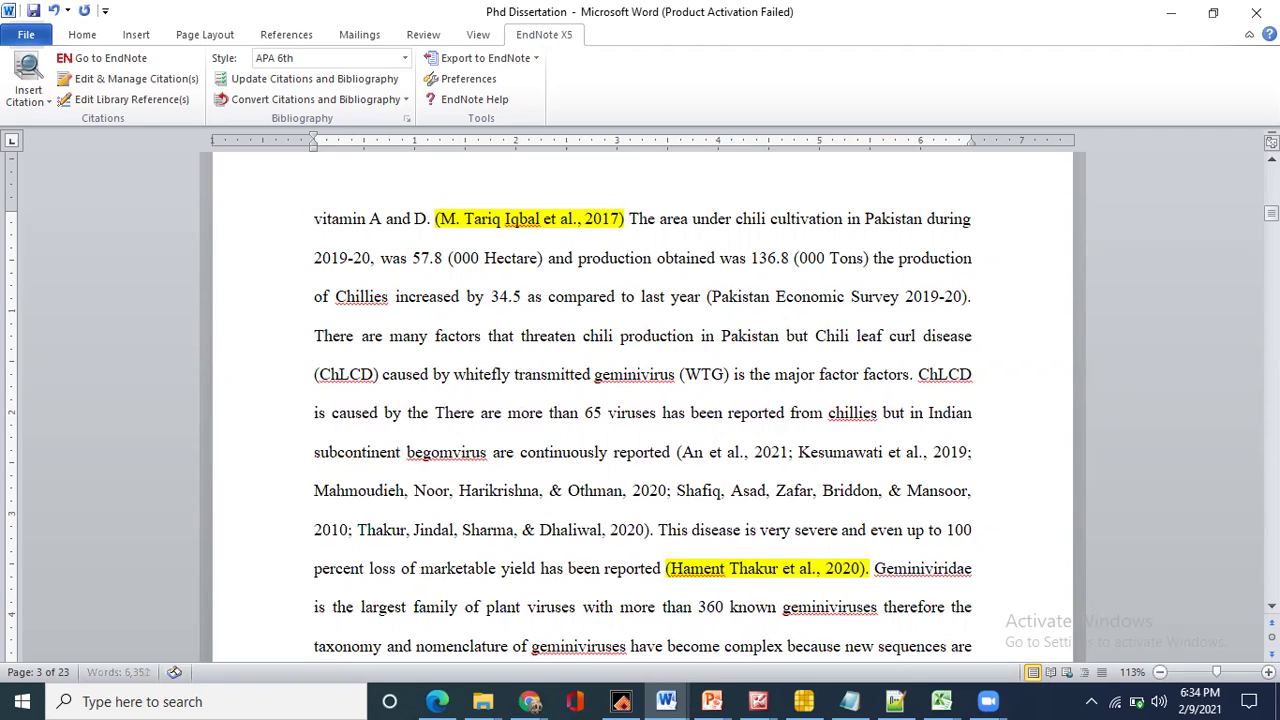
text(complex)
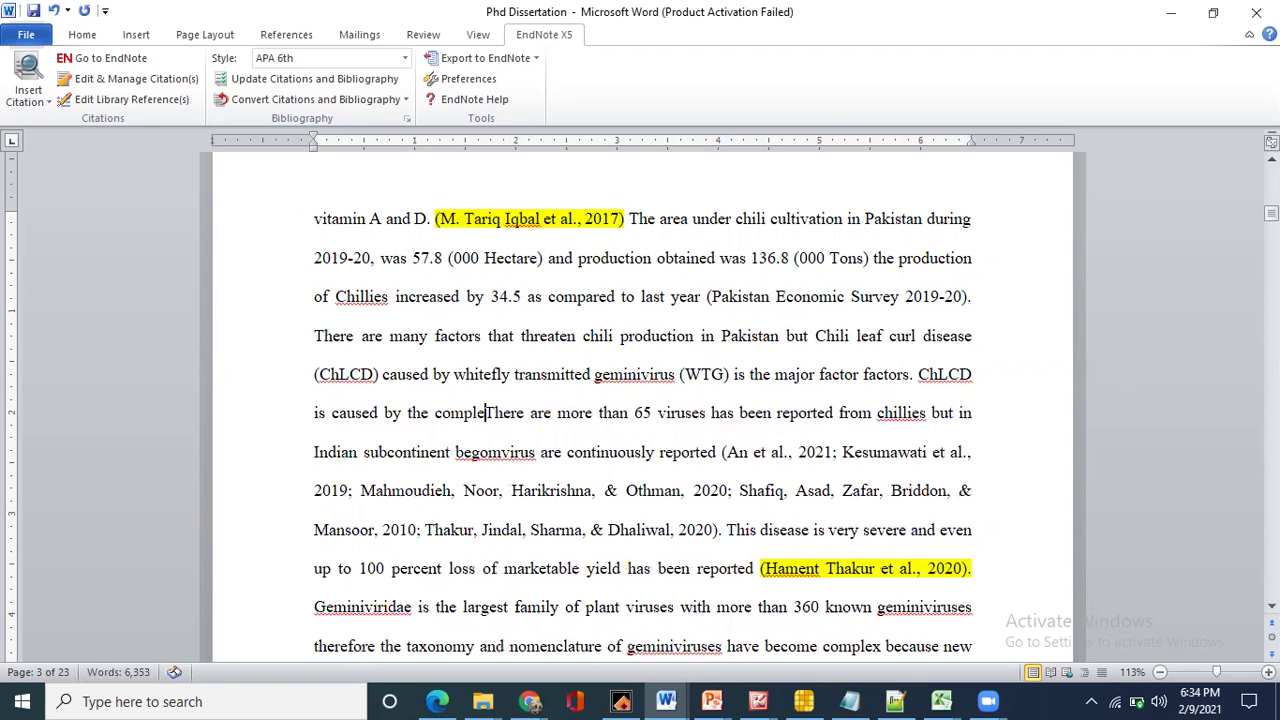
text( of W)
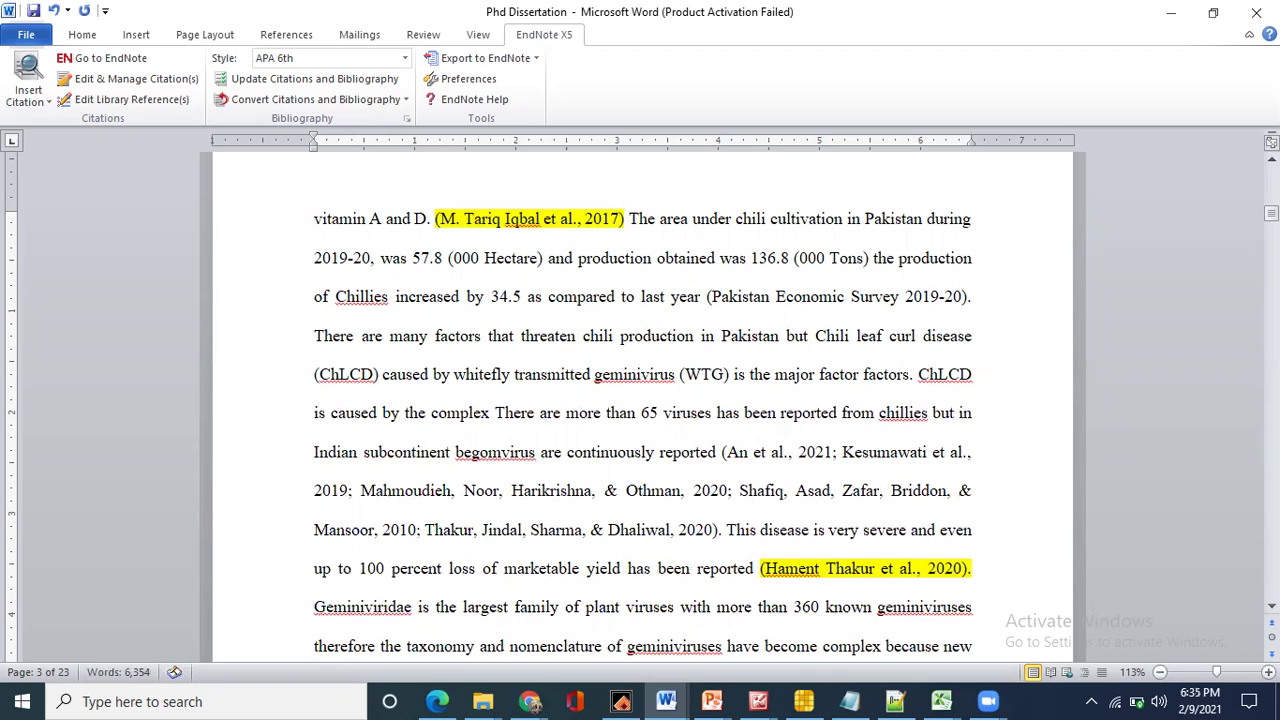
text(TG)
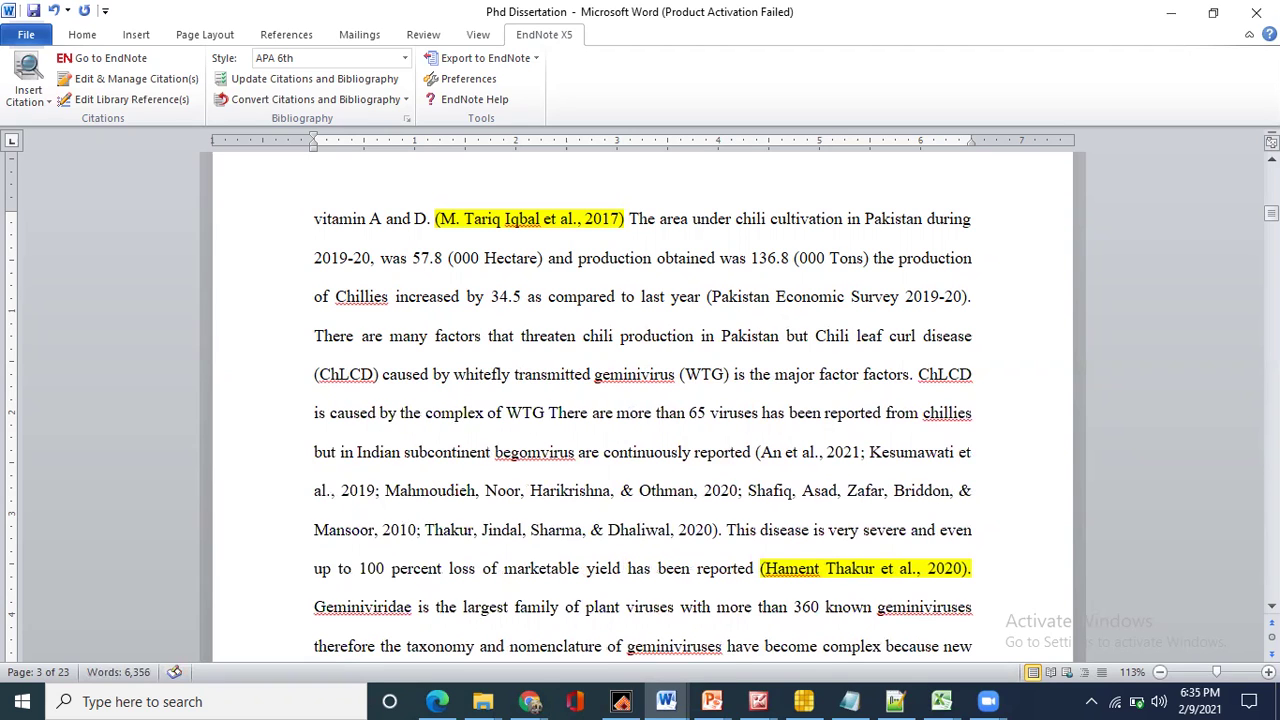
text( includi)
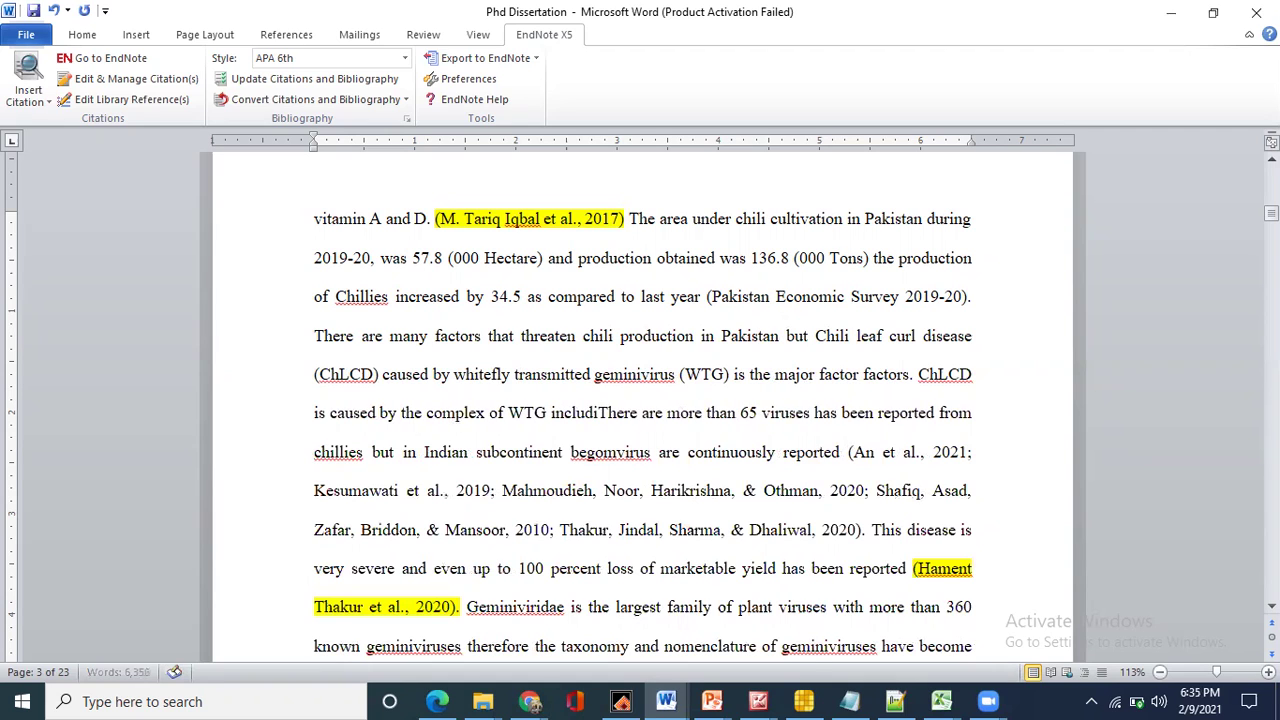
text(ng )
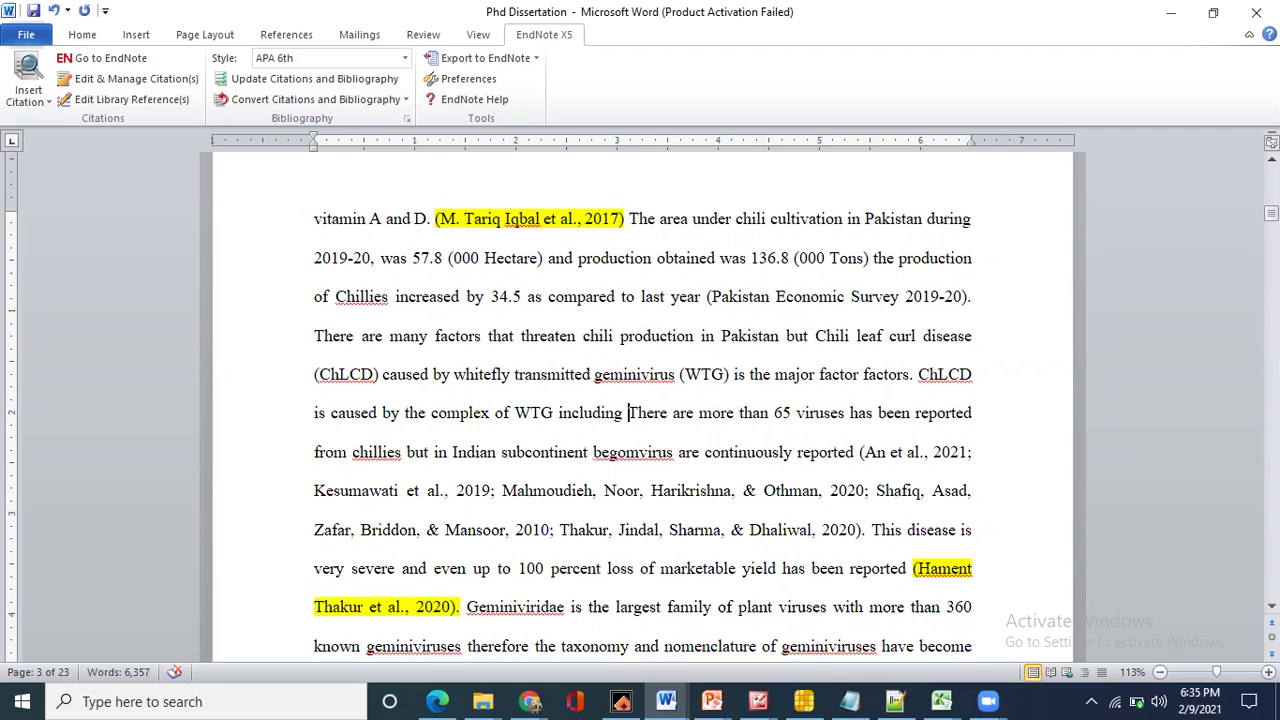
text(Pepper )
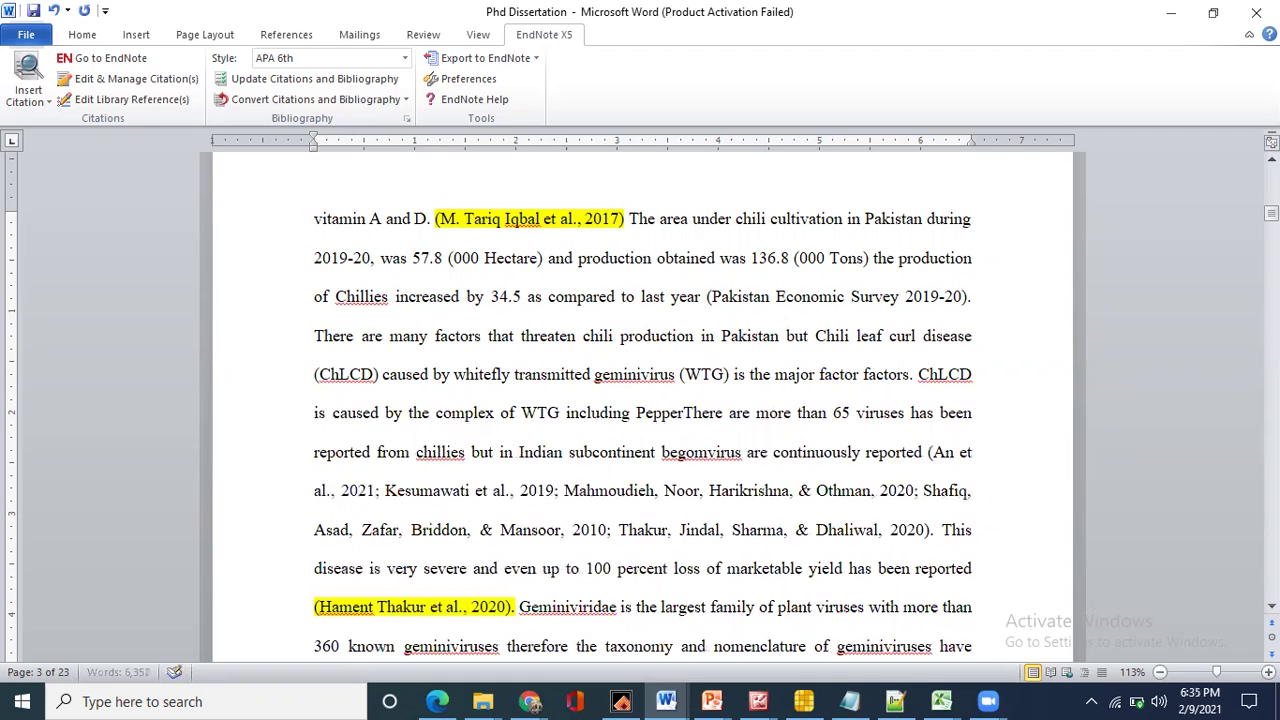
text(leaf c)
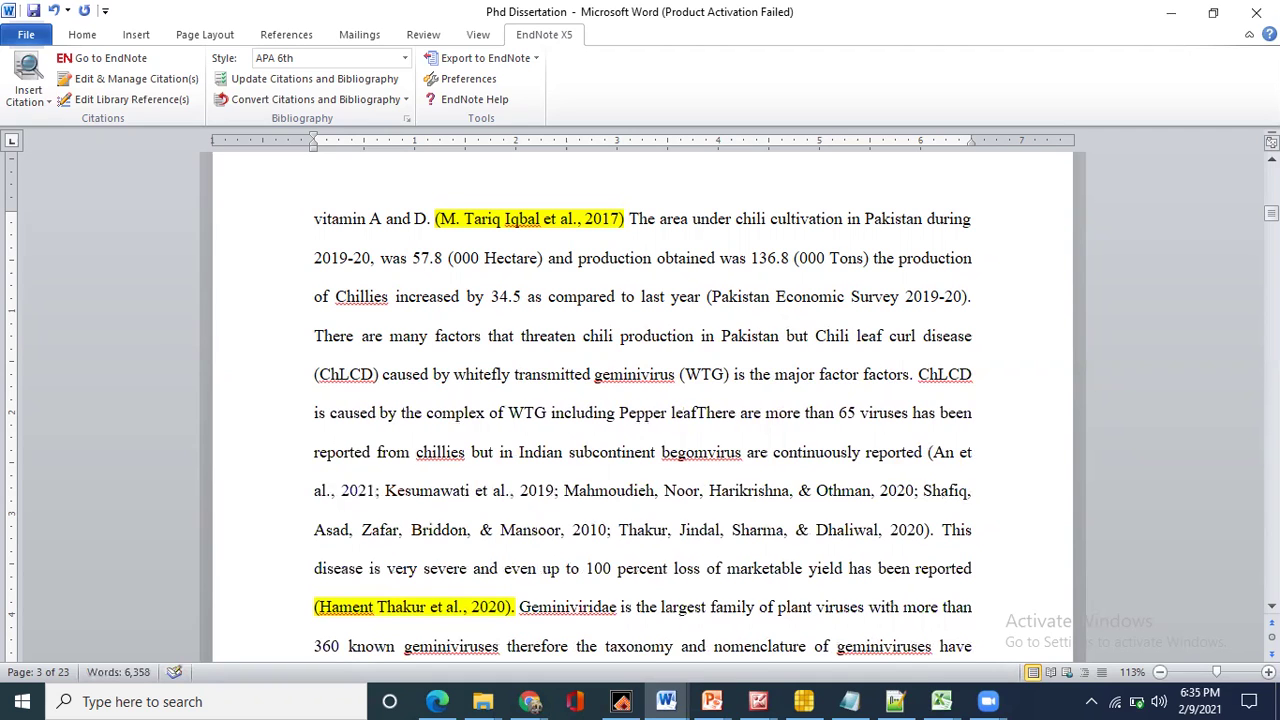
text(url vir)
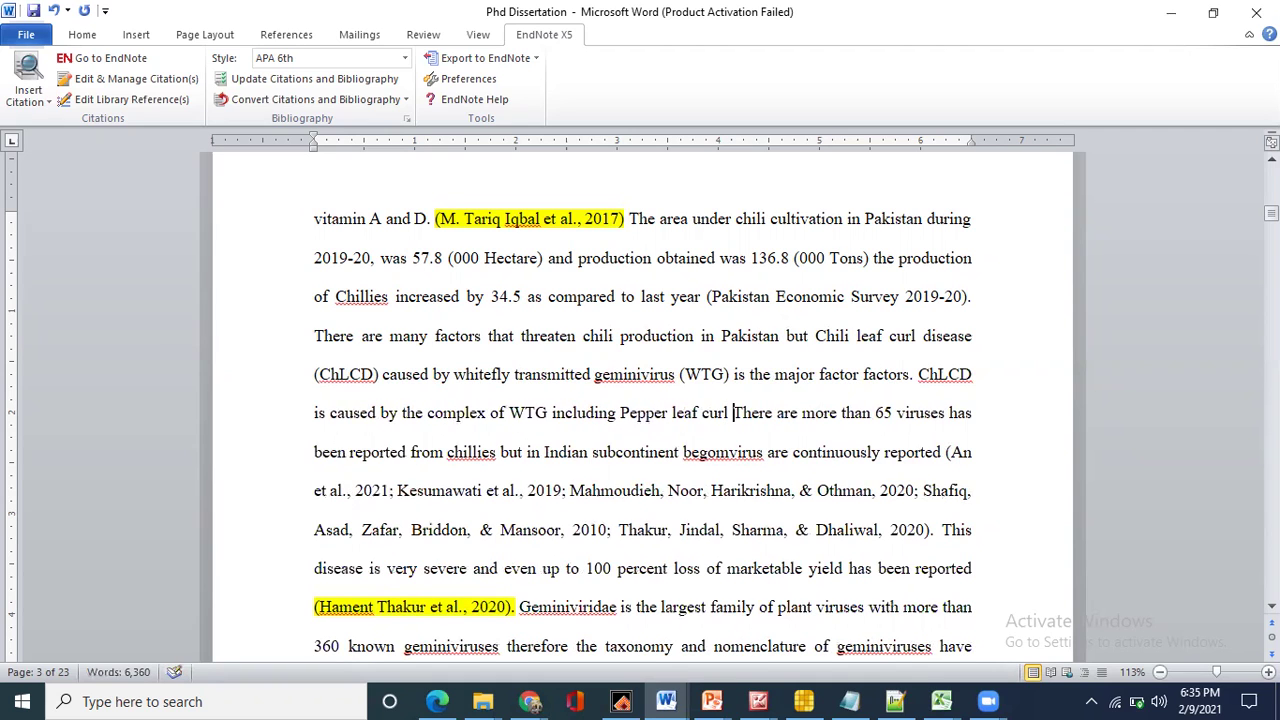
text(us)
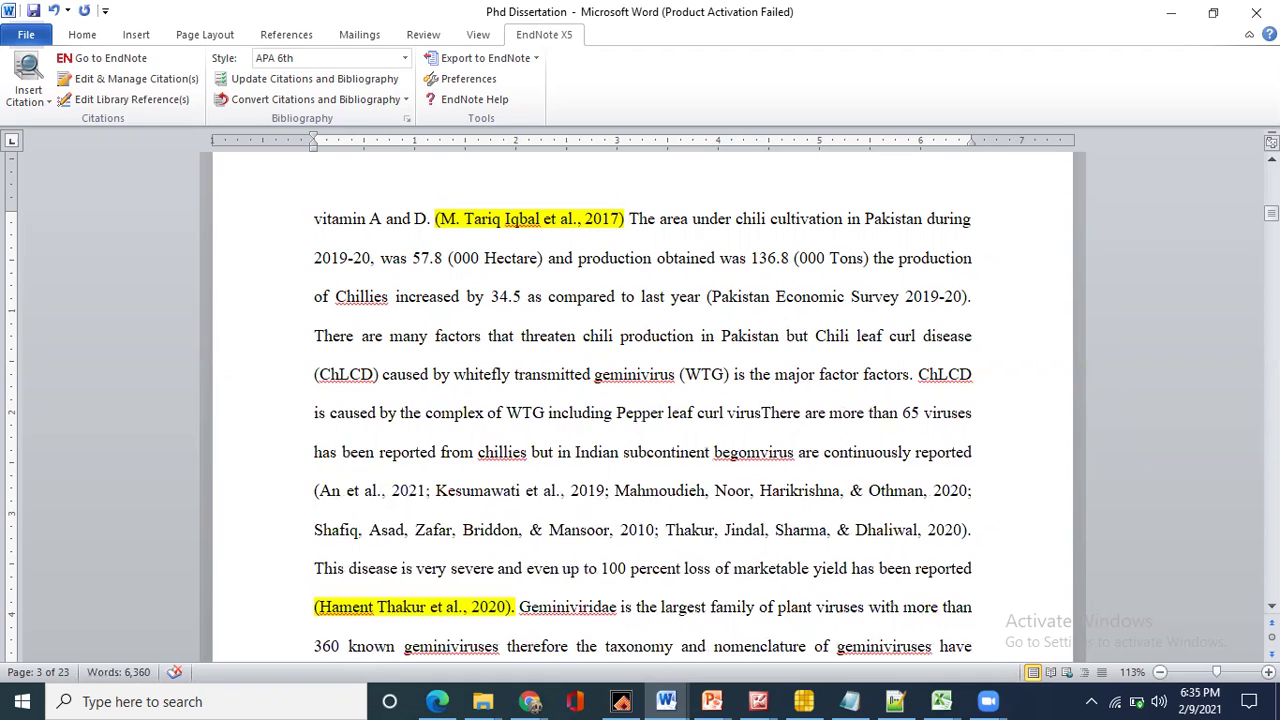
text(, chilli leaf curl)
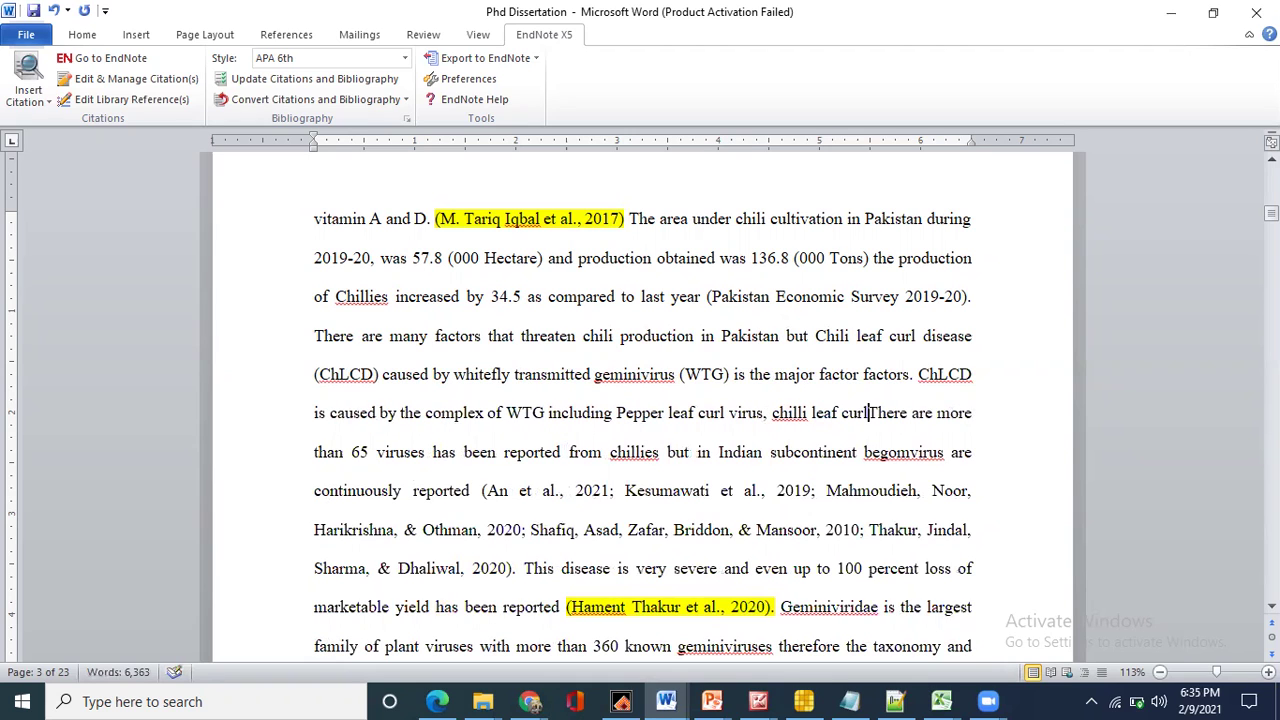
text(, pe)
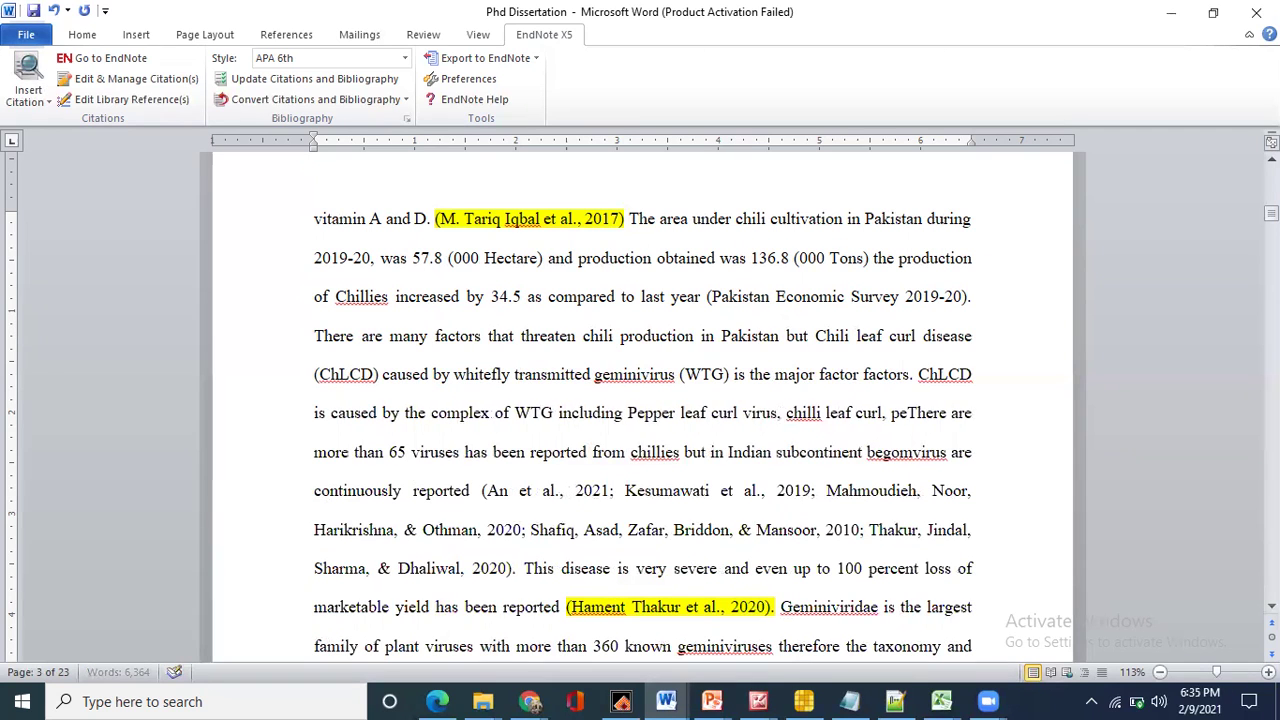
text(pper leaf)
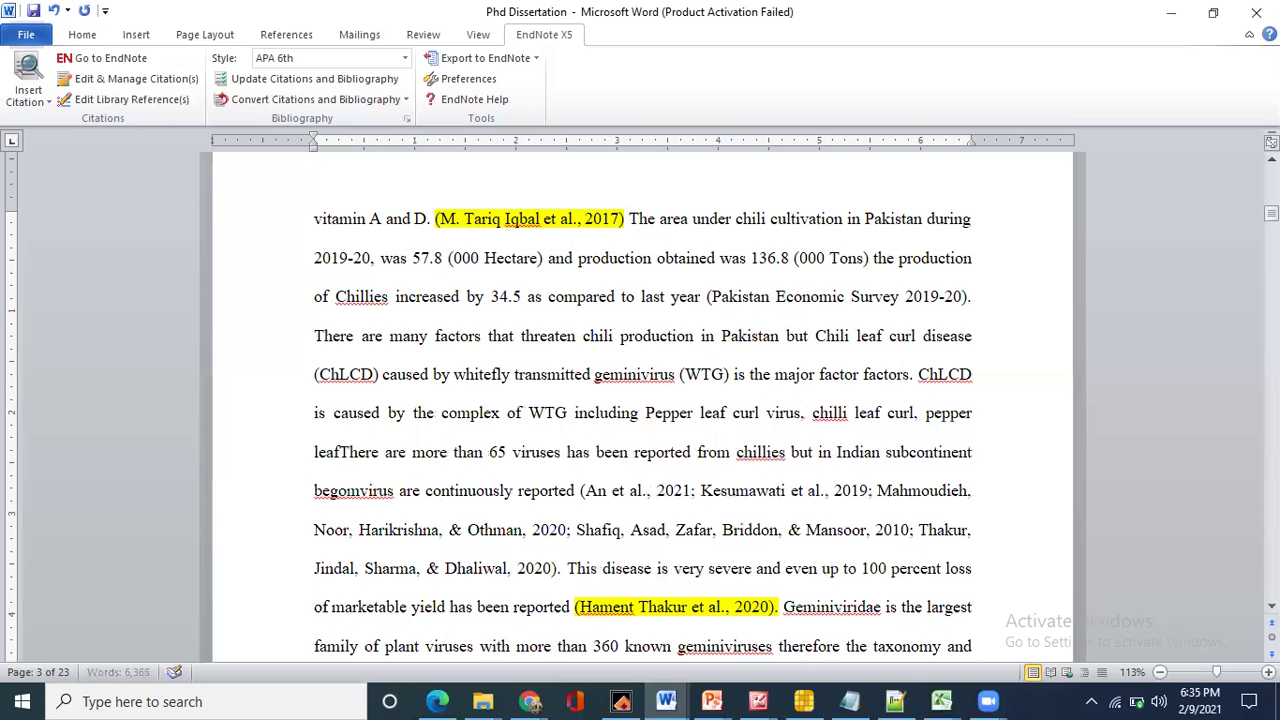
text( curl bangladesh)
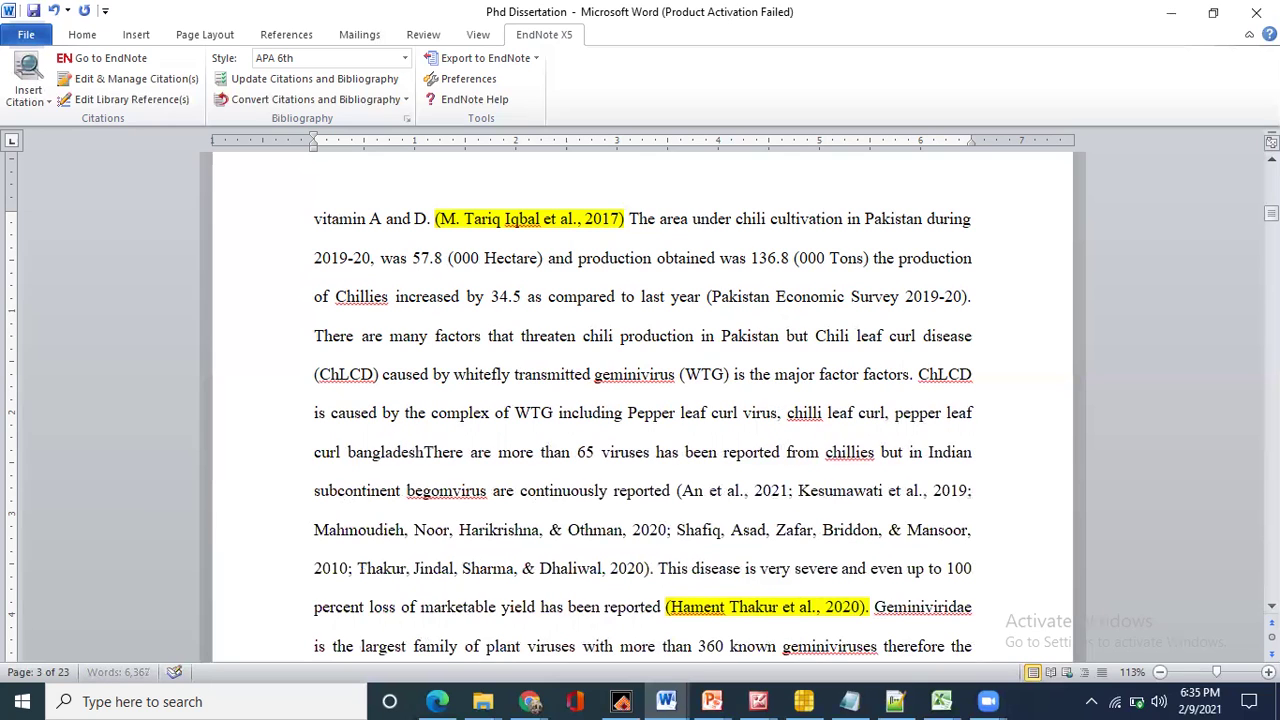
text( viru)
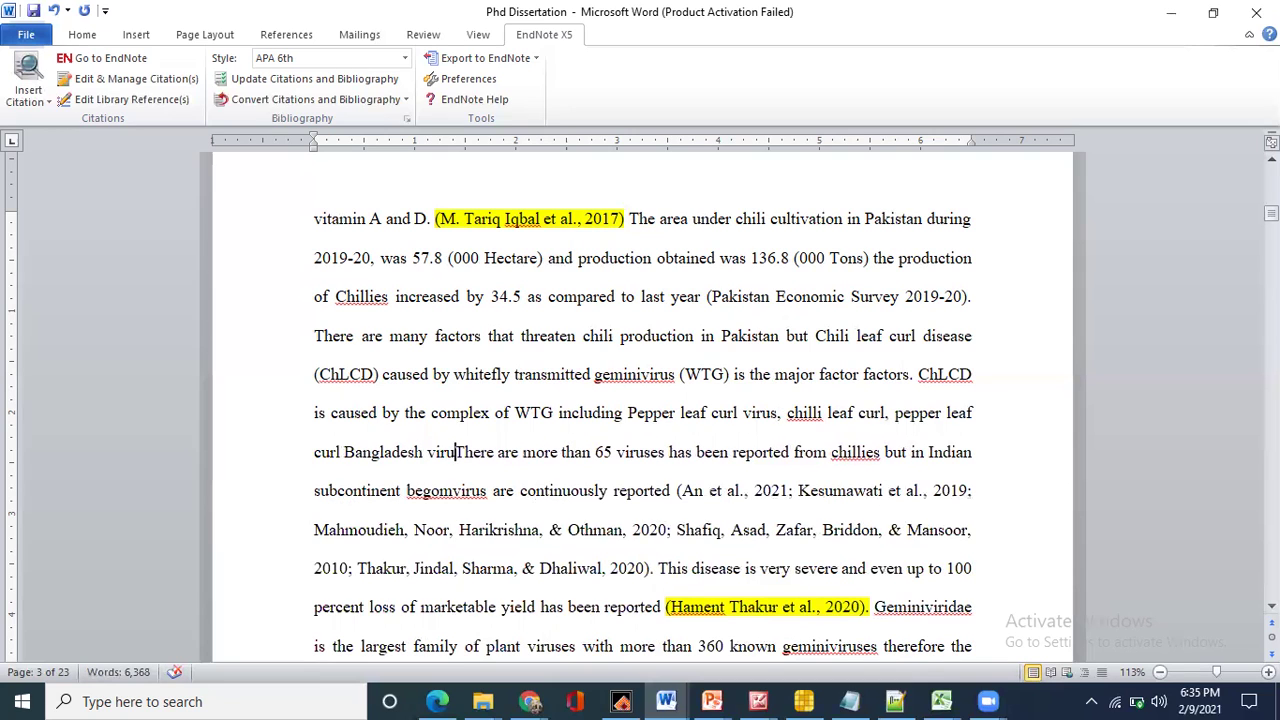
text(s, Tomato leaf curl ne)
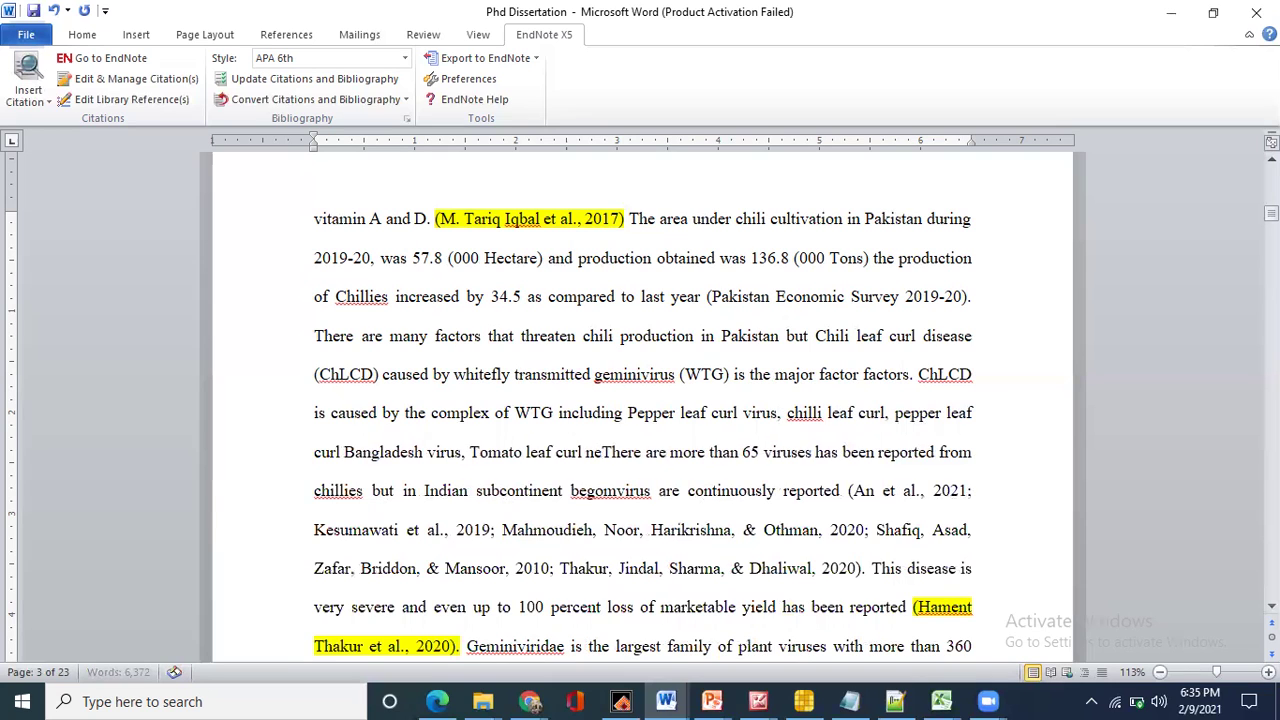
text(w Dehli virus)
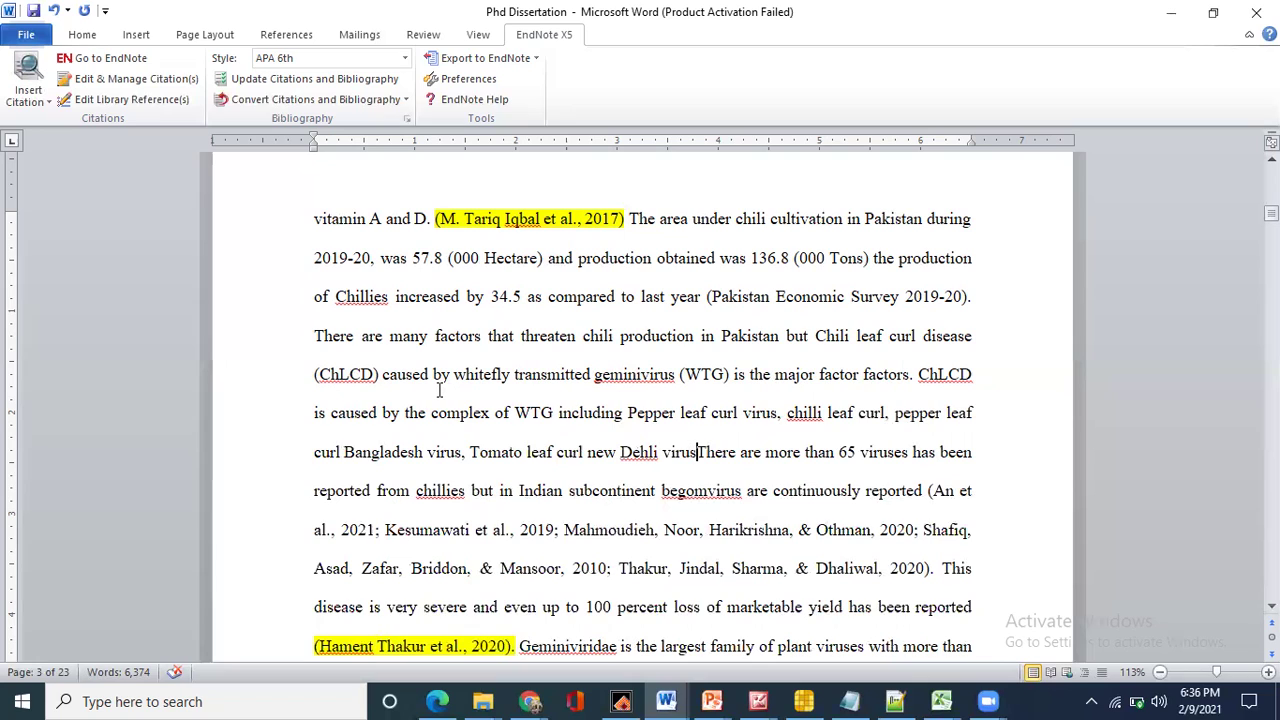
Step: Complete 'chilli leaf curl virus' and add the abbreviation (ChLCV) after it
click(886, 414)
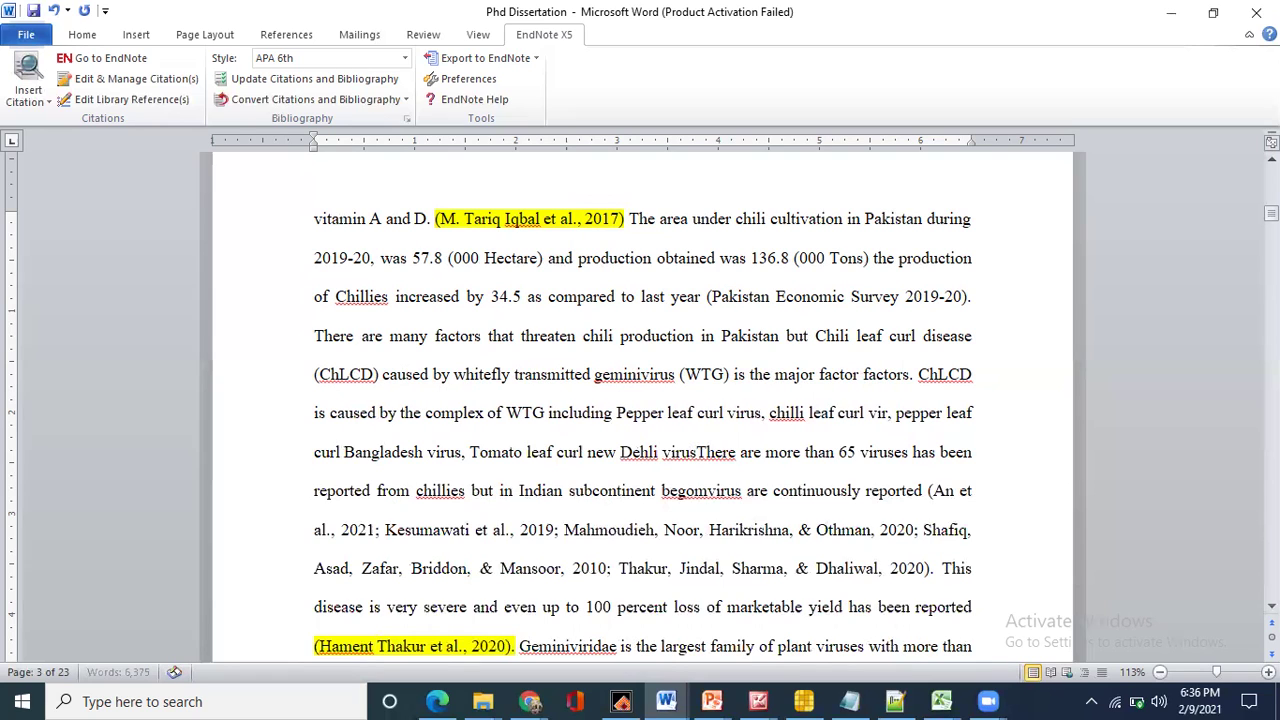
text(virus)
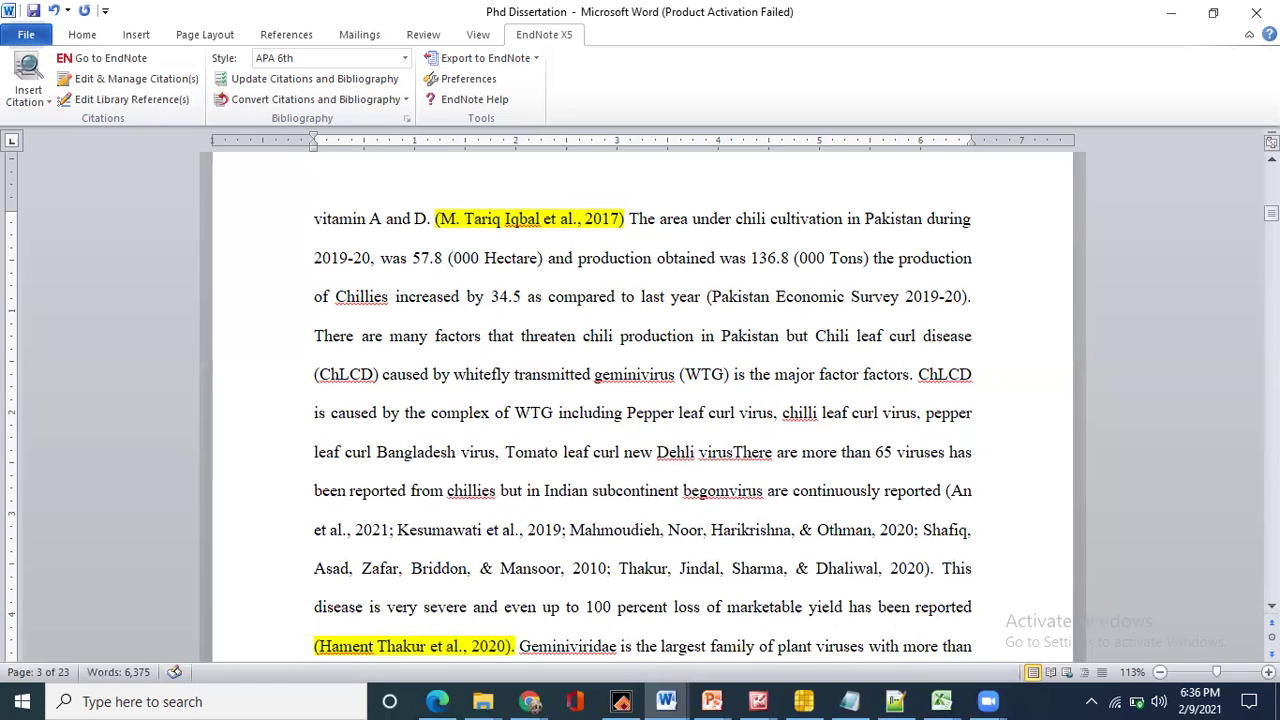
text(())
key(Left)
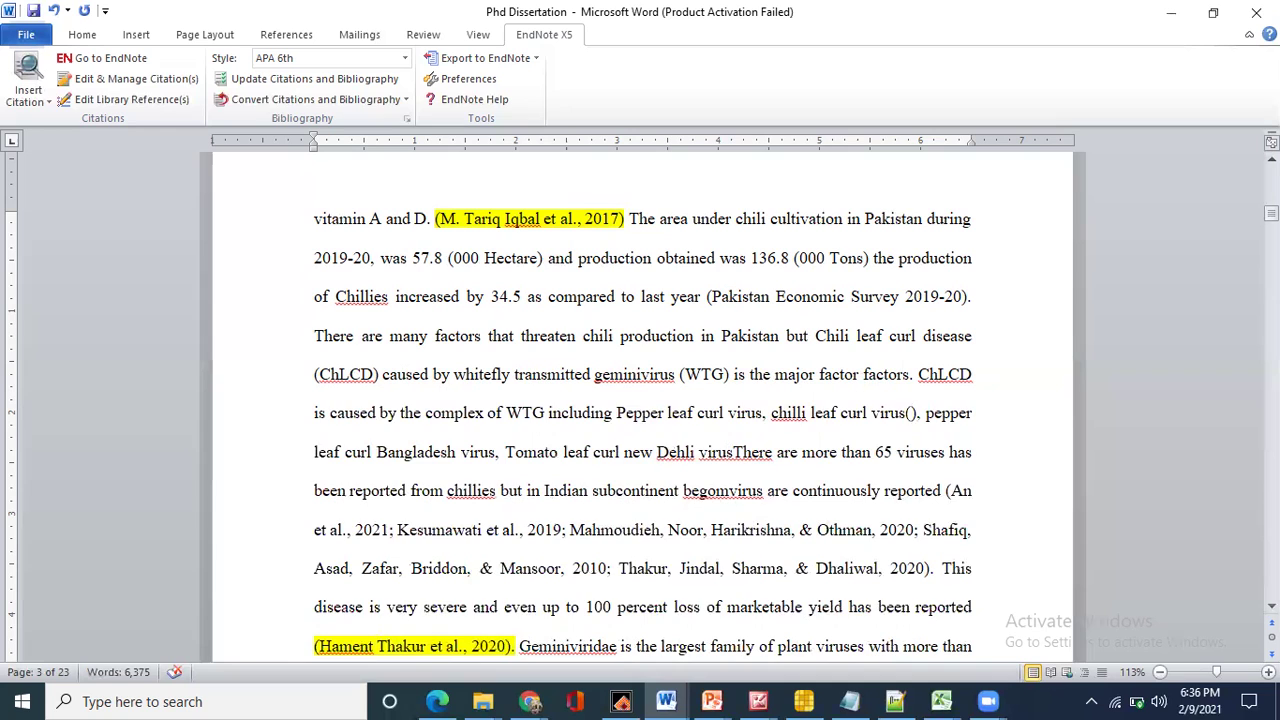
text(Ch)
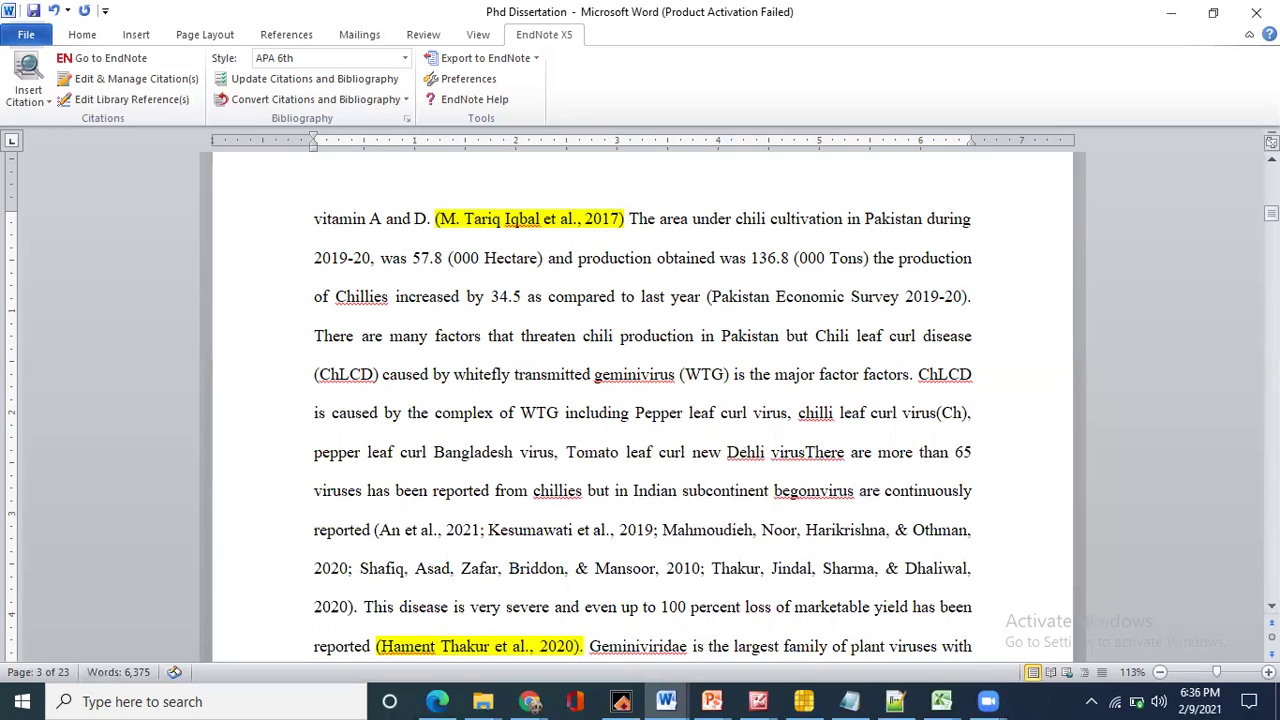
text(LCV)
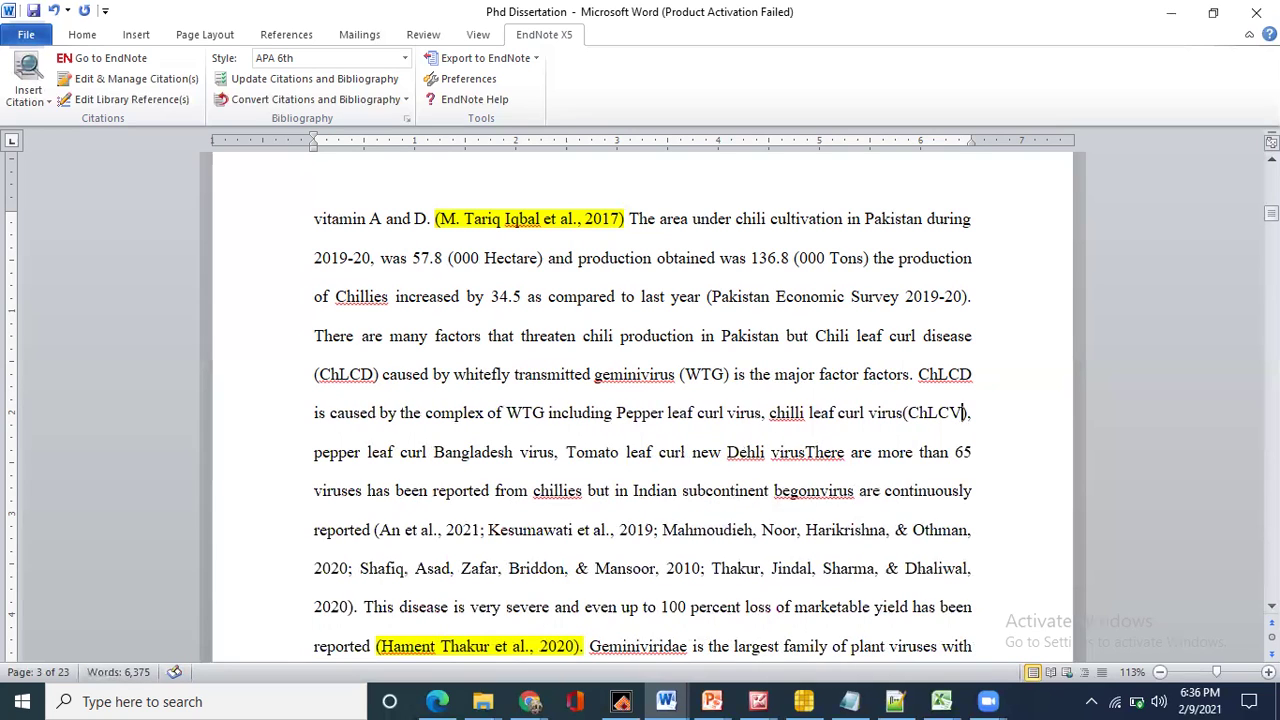
Step: Add the abbreviation (PepLCBDV) after 'Bangladesh virus'
click(557, 452)
text(())
key(Left)
text(pep)
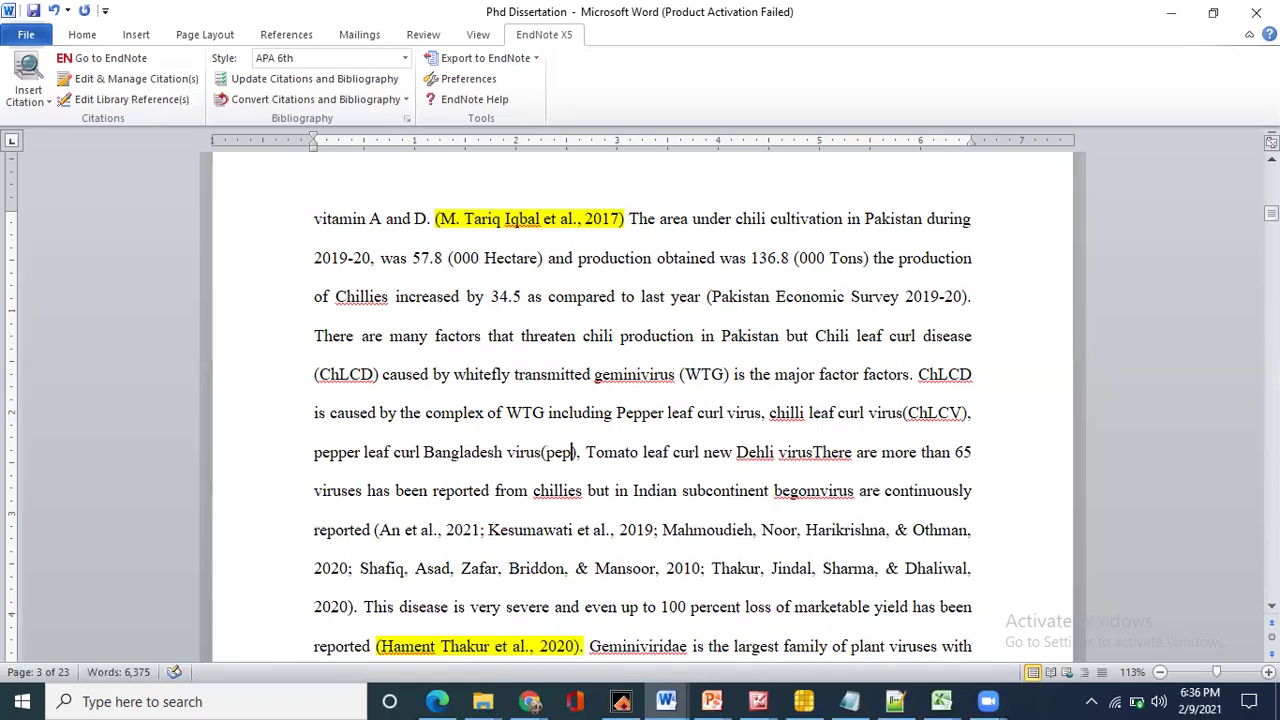
key(BackSpace)
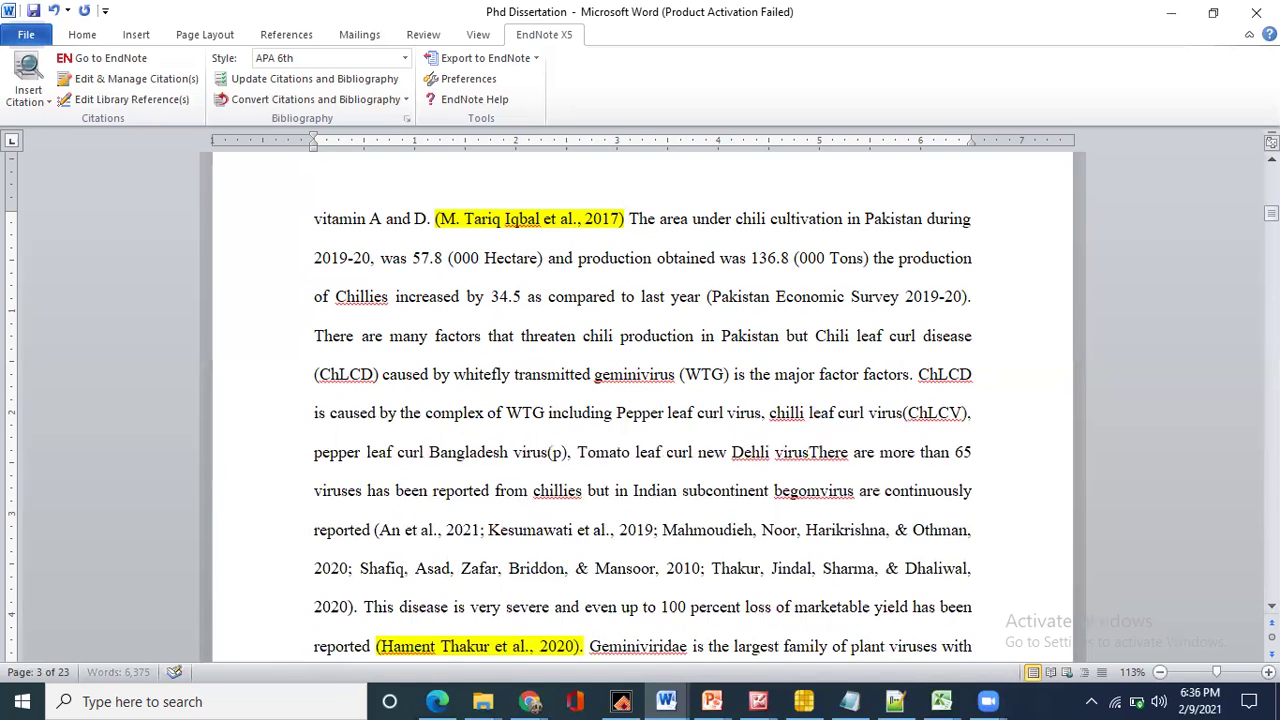
text(p)
key(BackSpace)
key(BackSpace)
key(BackSpace)
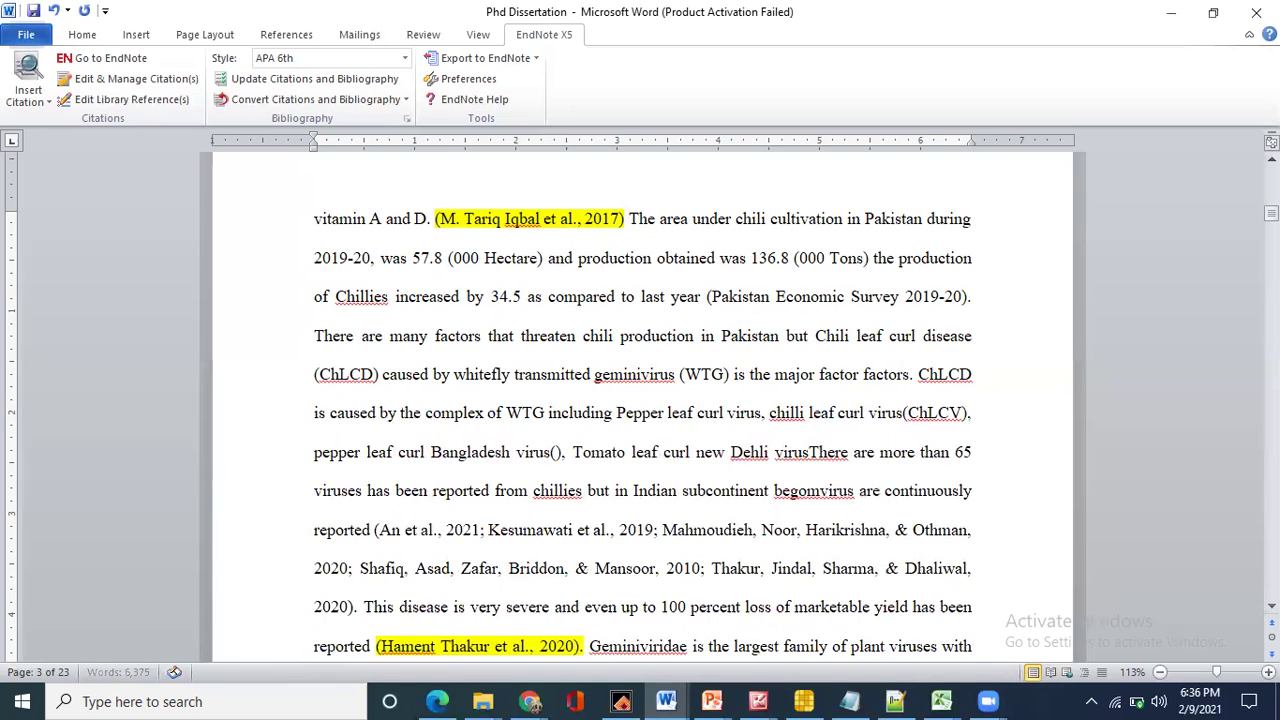
text(Pe)
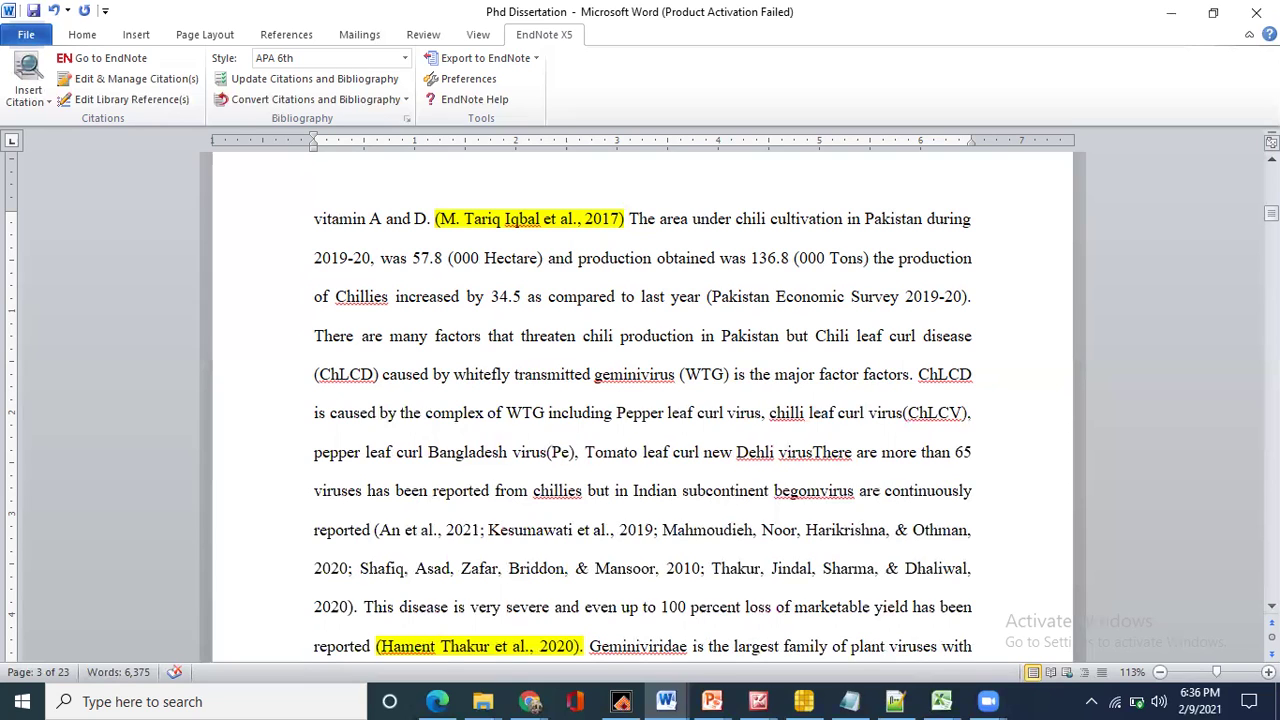
text(pLC)
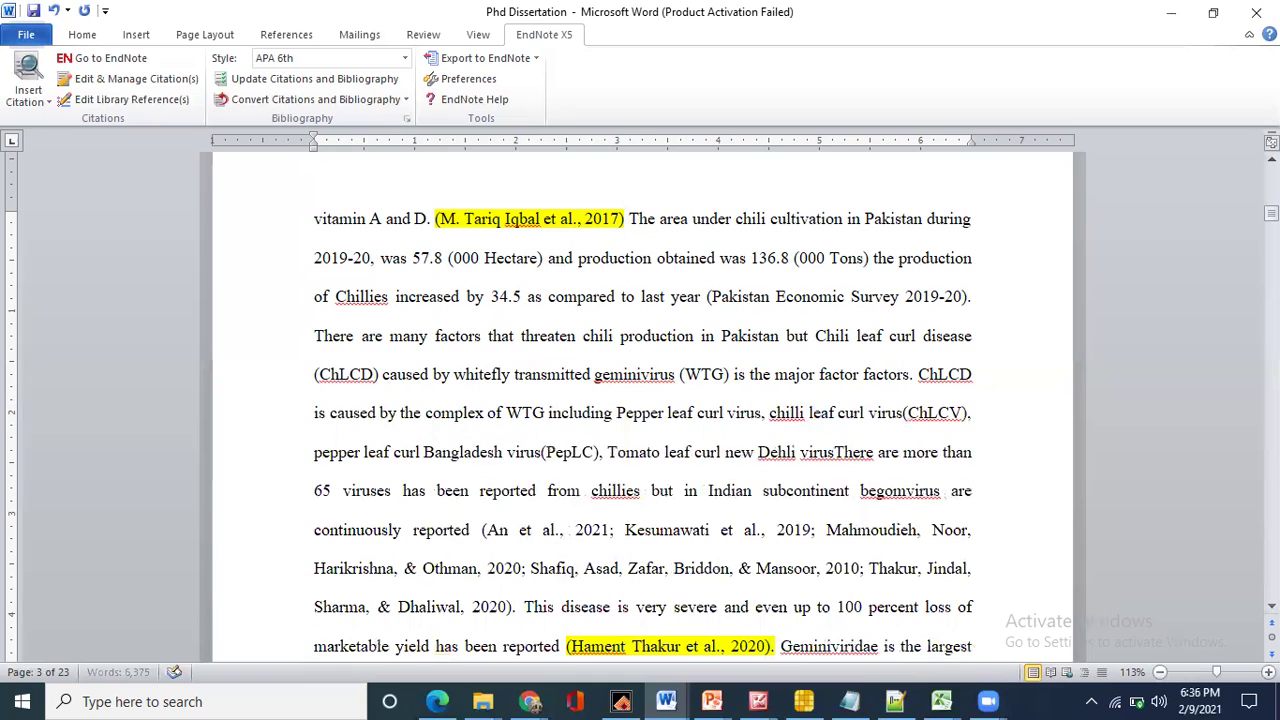
text(BDV)
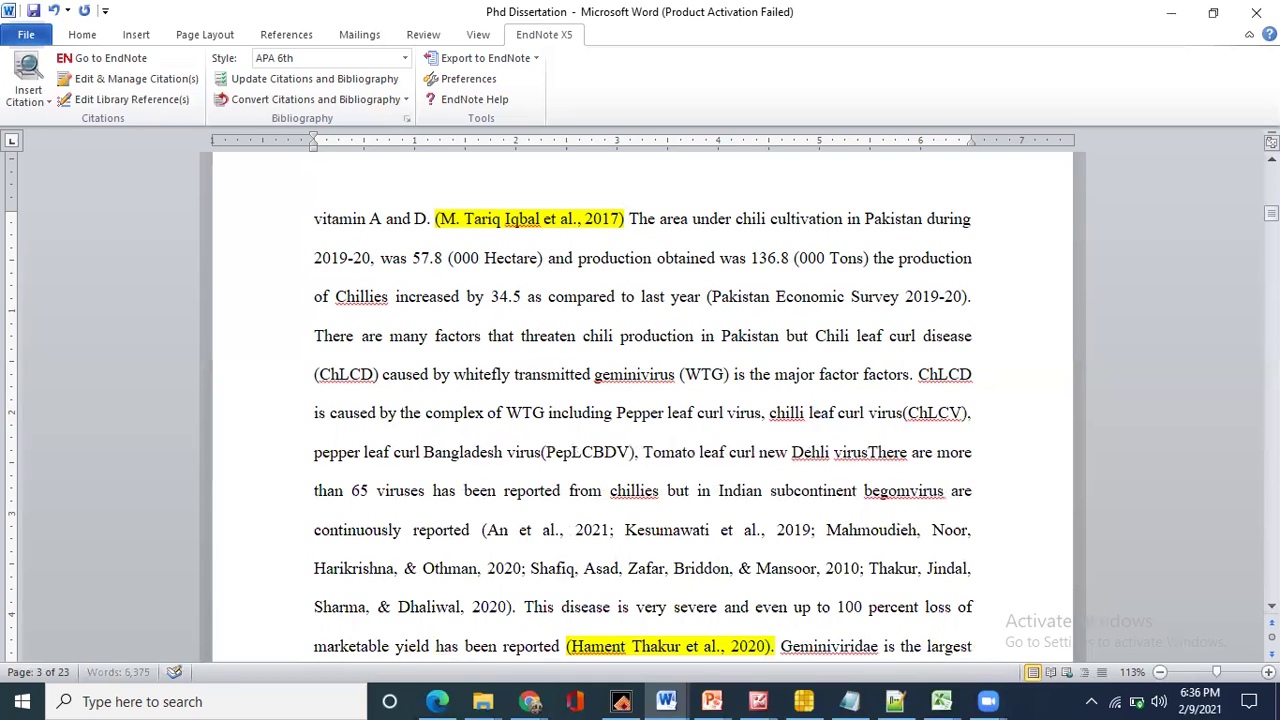
Step: Add the abbreviation (ToLCNDV) after 'Tomato leaf curl new Dehli virus'
click(870, 452)
text(())
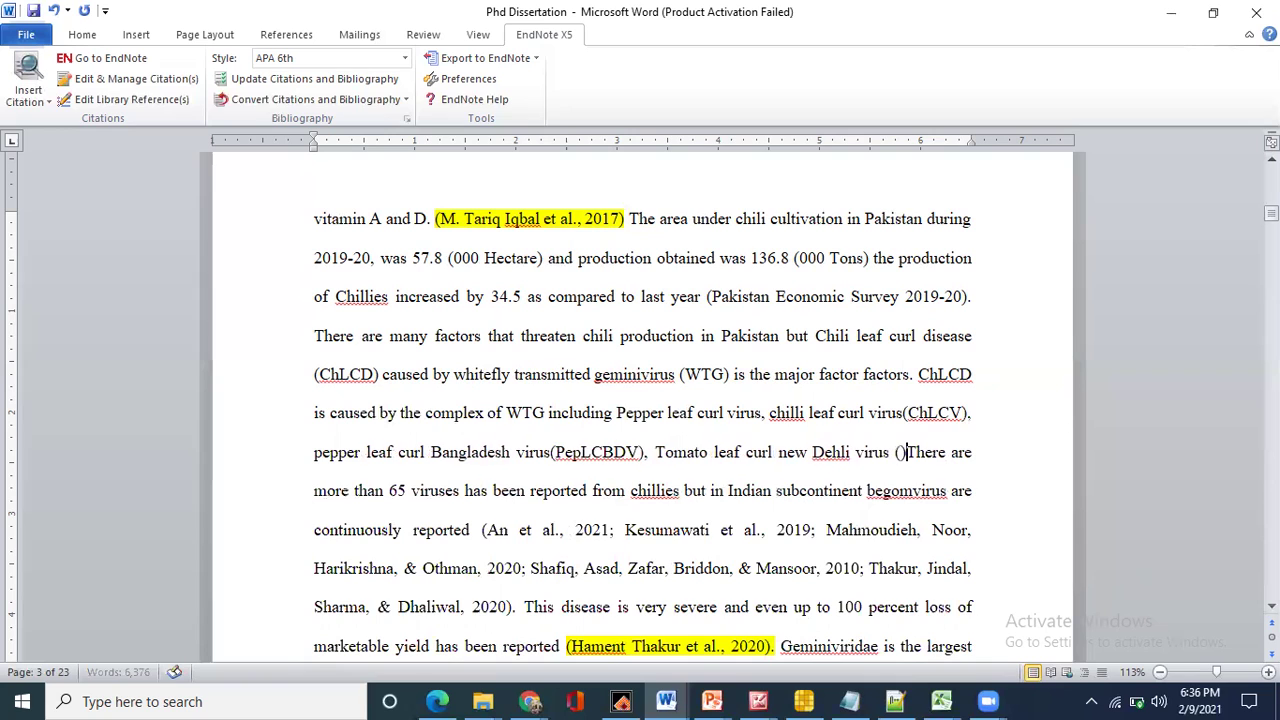
key(Left)
text(ToLV)
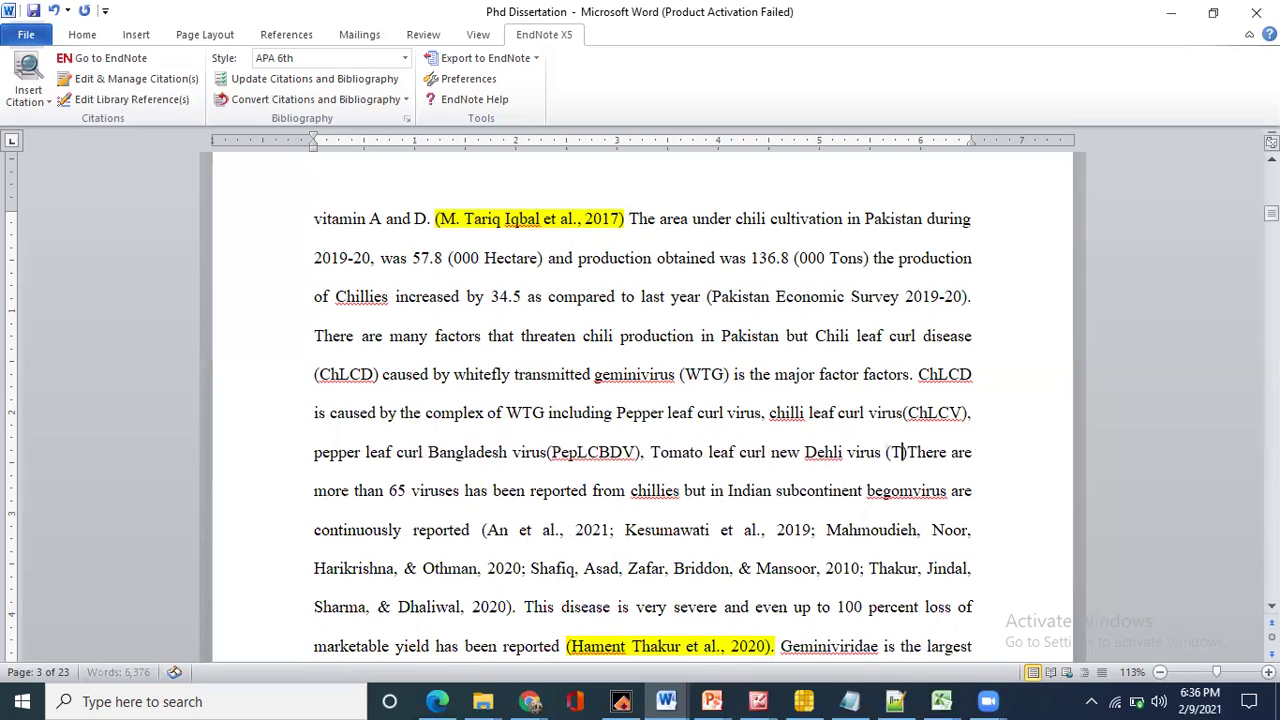
text(NDV)
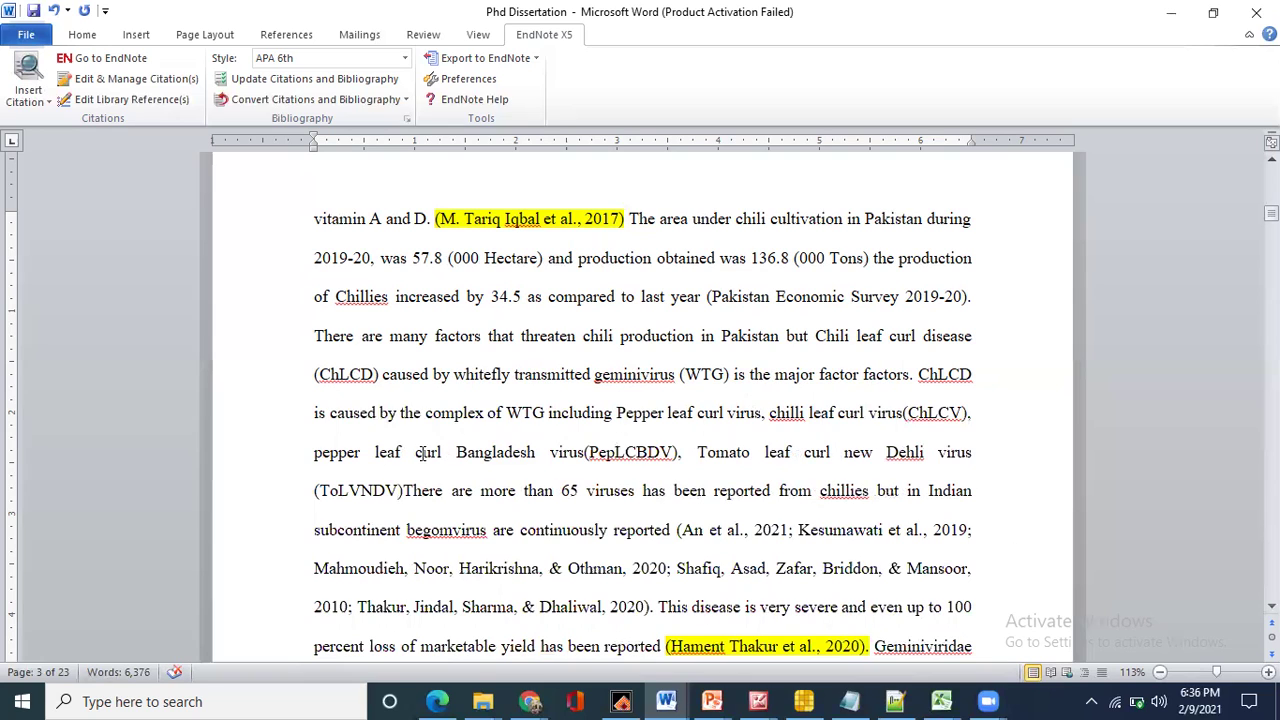
click(360, 490)
key(BackSpace)
text(C)
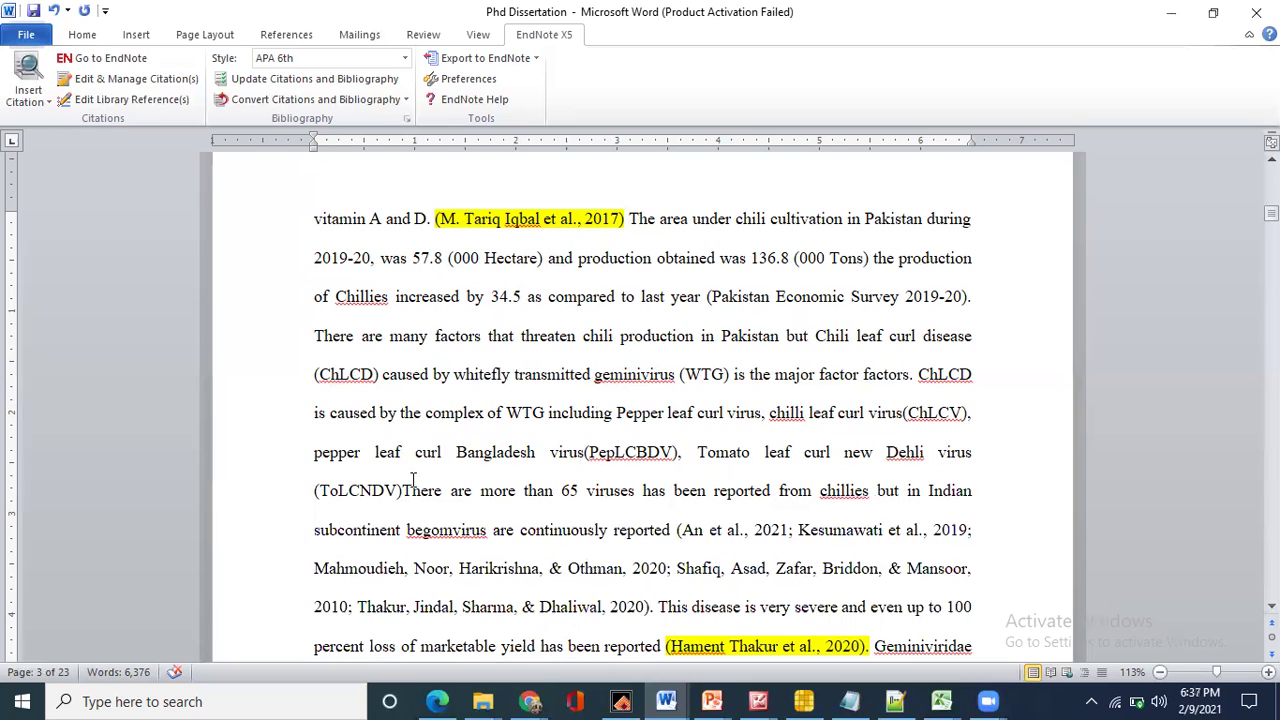
Step: Replace the comma after (PepLCBDV) with 'and', and end the sentence with a period
click(683, 452)
key(BackSpace)
text(and)
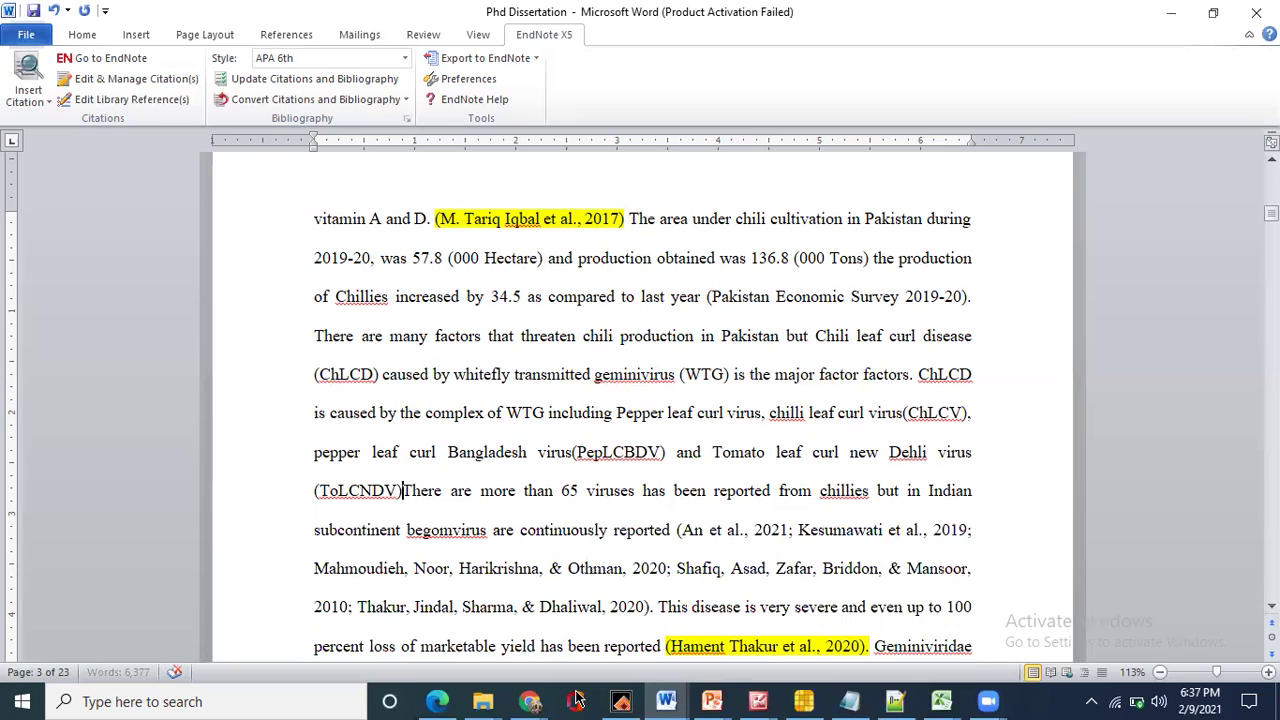
text(.)
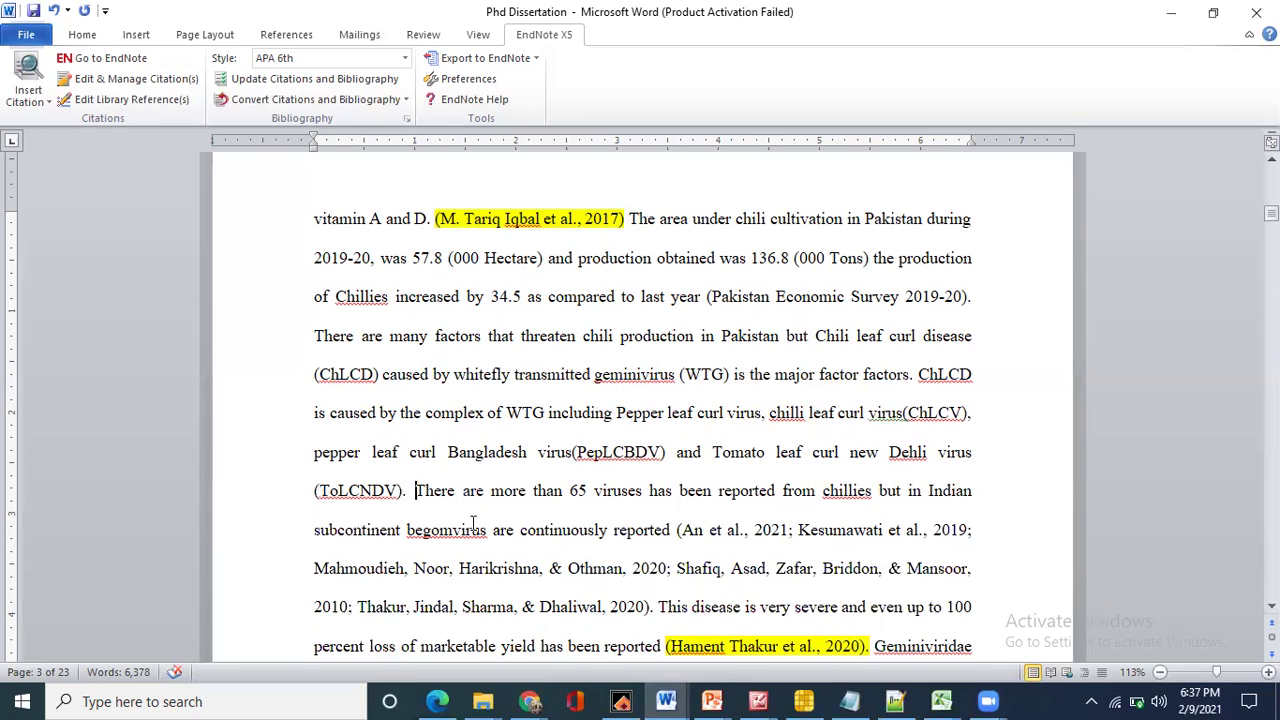
Step: Delete the 'There are more than 65 viruses … continuously reported' sentence so the citation follows (ToLCNDV)
drag(416, 492, 636, 540)
key(Delete)
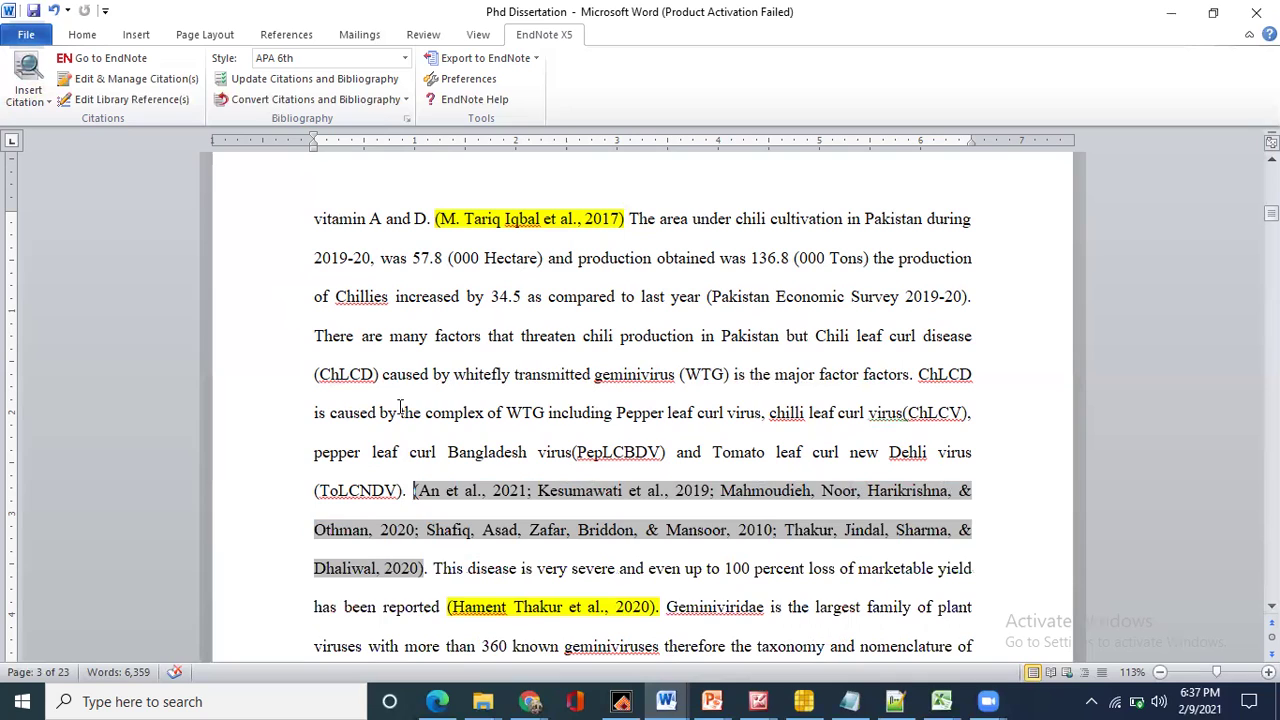
click(405, 490)
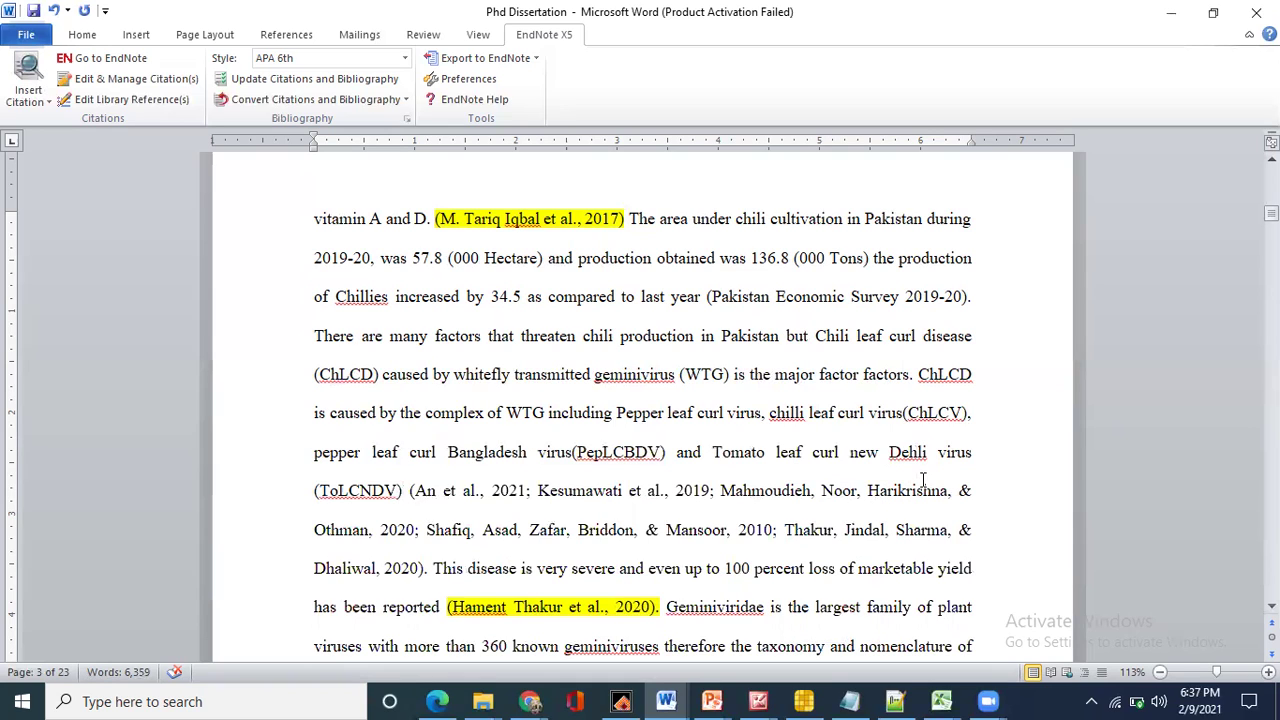
click(551, 517)
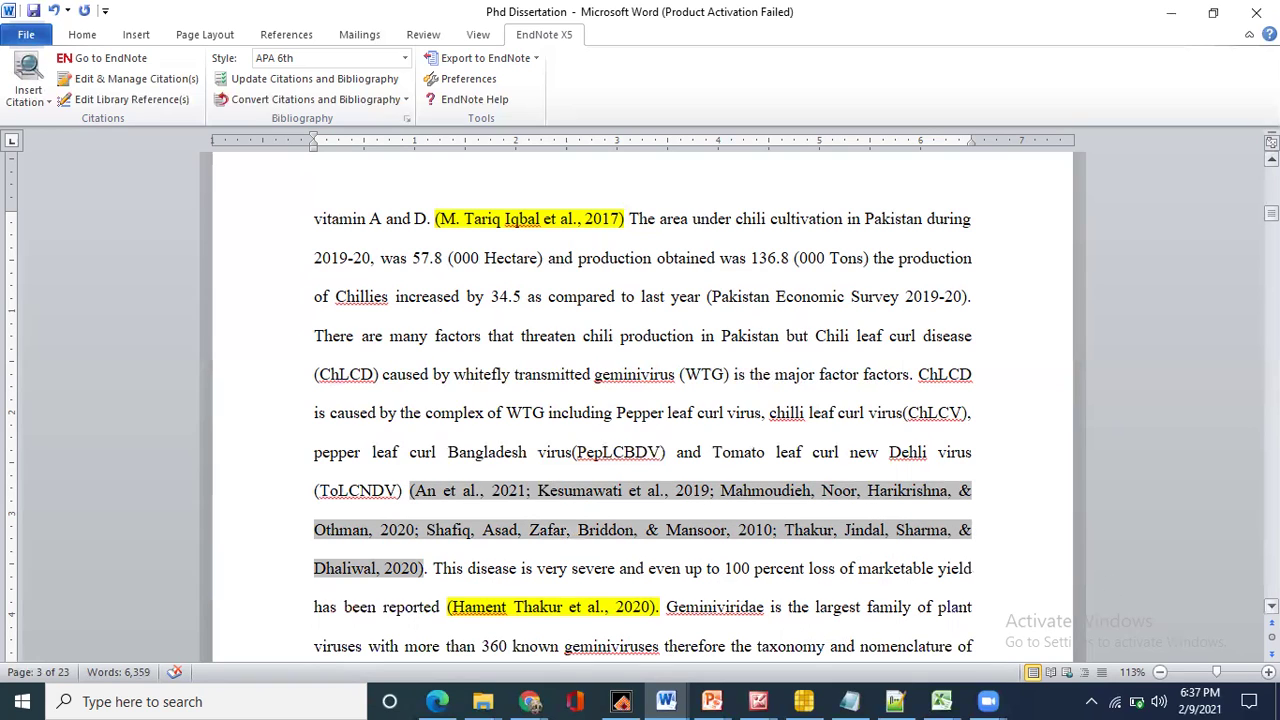
Step: Scroll to page 4, reviewing the An et al.–Thakur et al., 2020 citation and the Manzoor citation
scroll(1271, 606, down, 3)
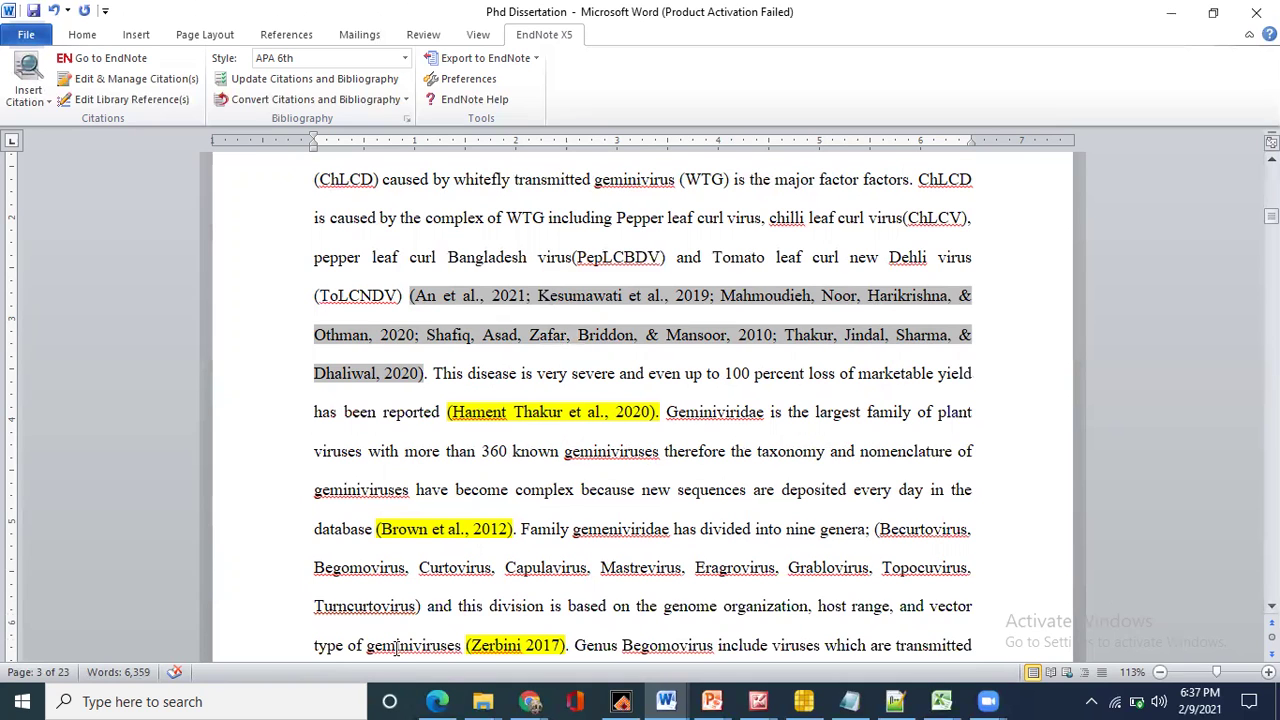
scroll(551, 295, down, 2)
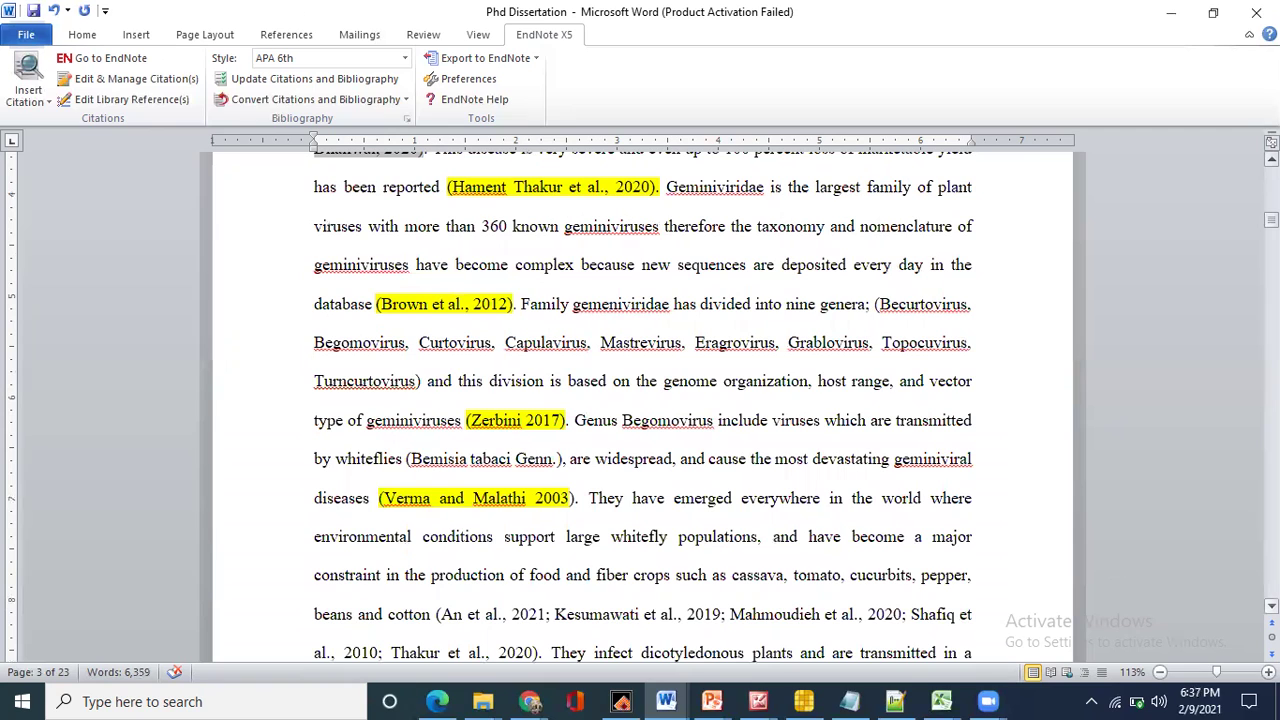
scroll(491, 407, down, 1)
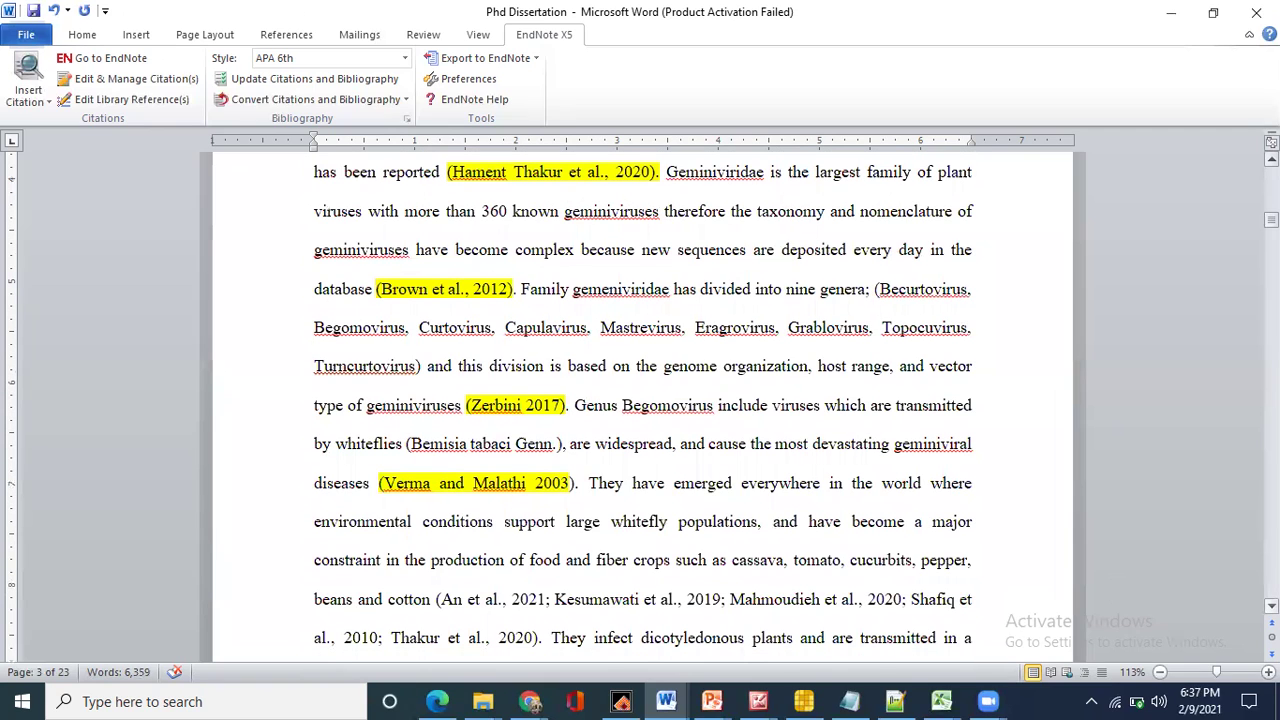
scroll(735, 555, down, 1)
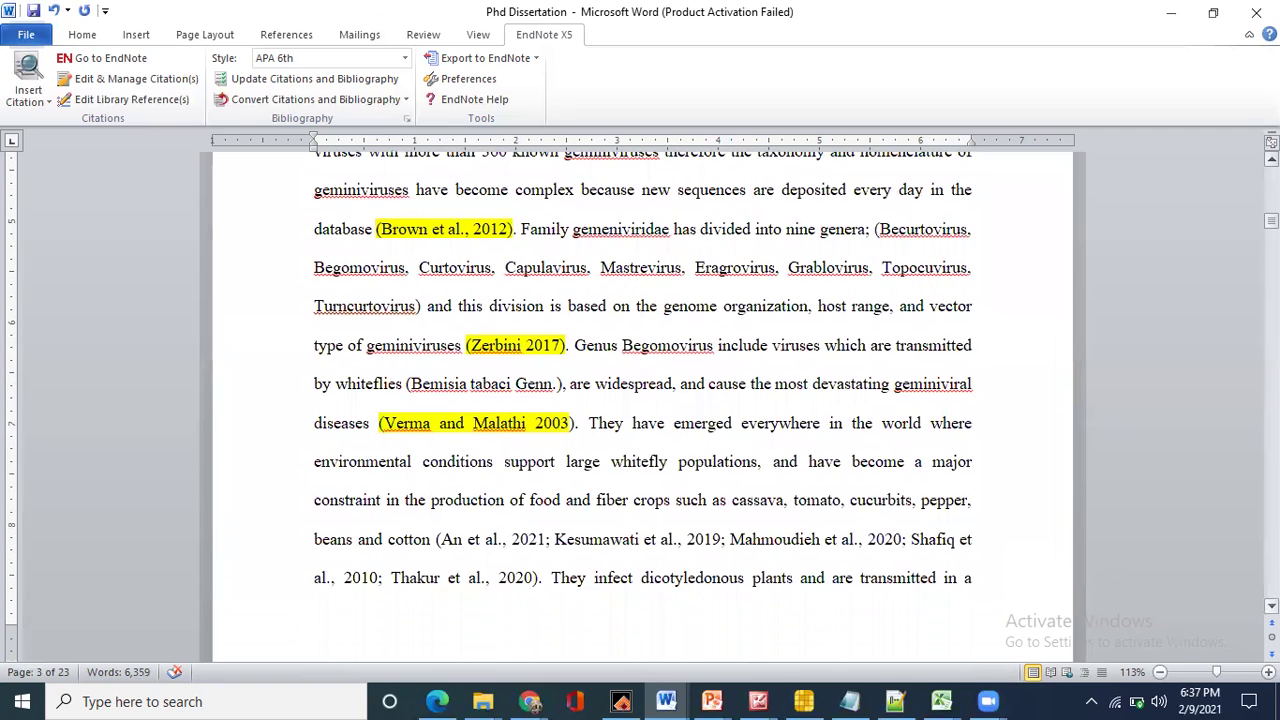
click(735, 555)
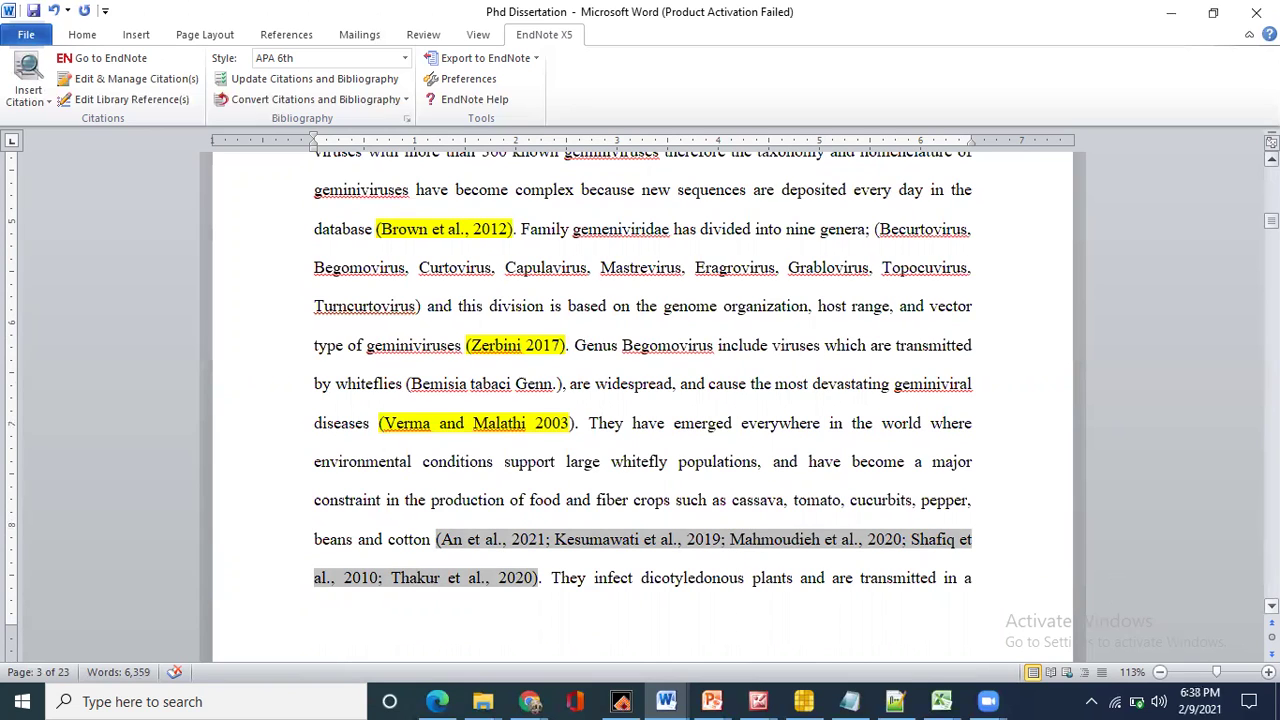
scroll(640, 400, down, 1)
scroll(640, 400, down, 5)
scroll(640, 400, down, 4)
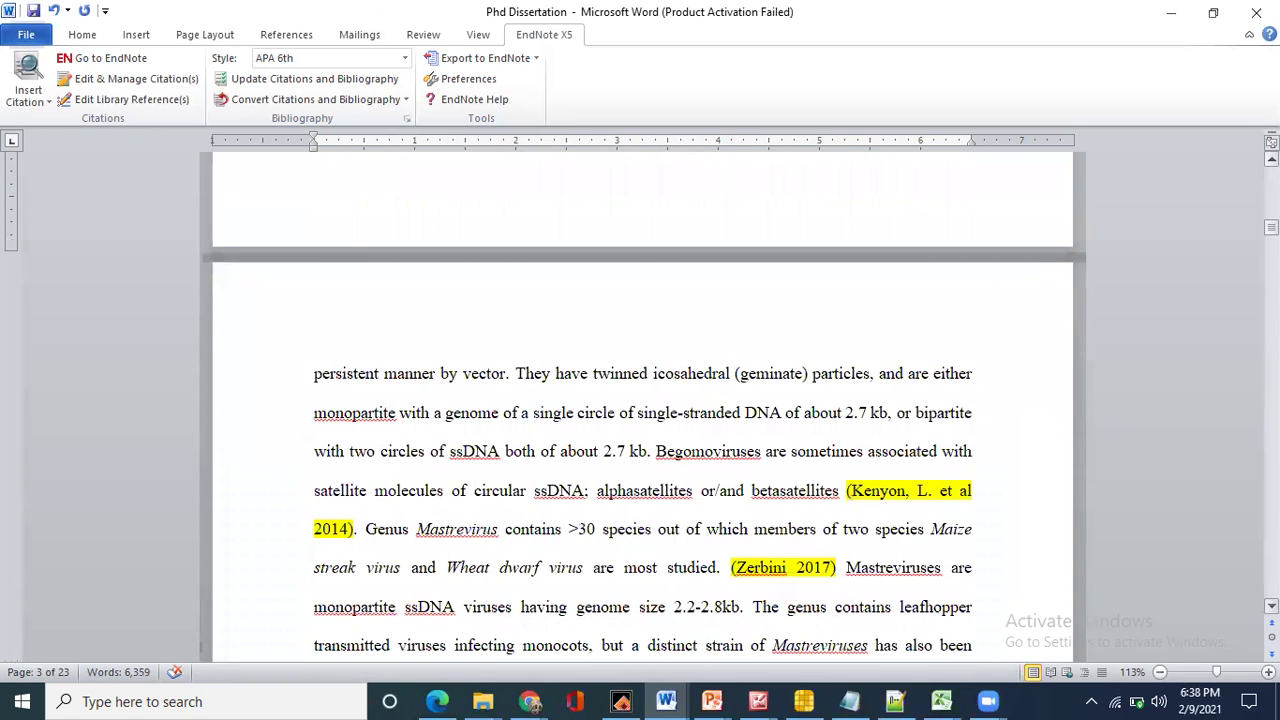
scroll(640, 400, down, 1)
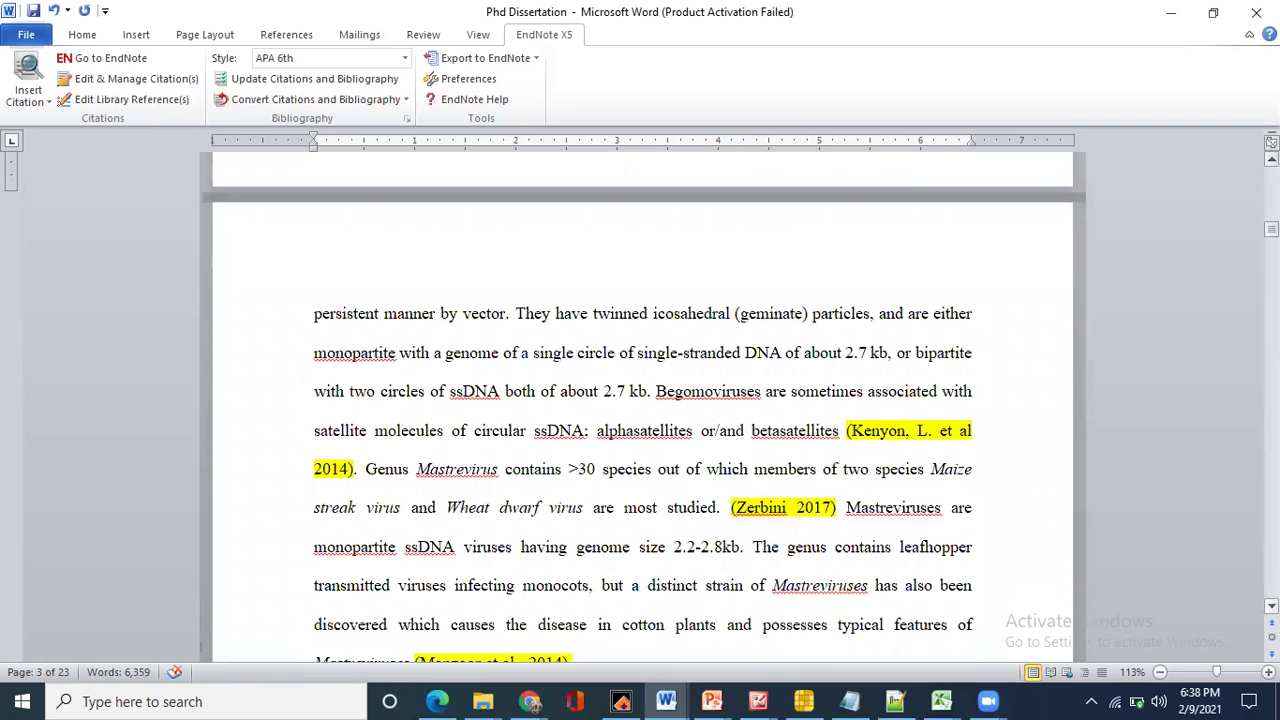
scroll(640, 400, down, 3)
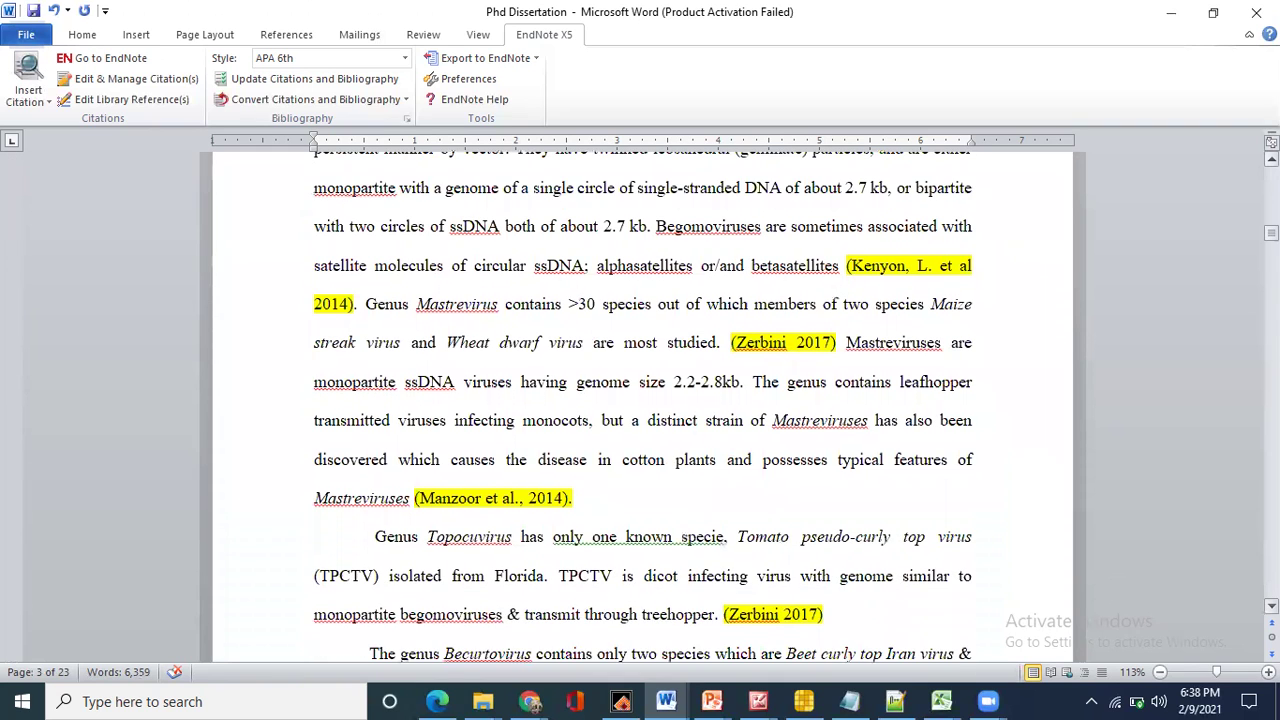
double_click(480, 502)
click(498, 500)
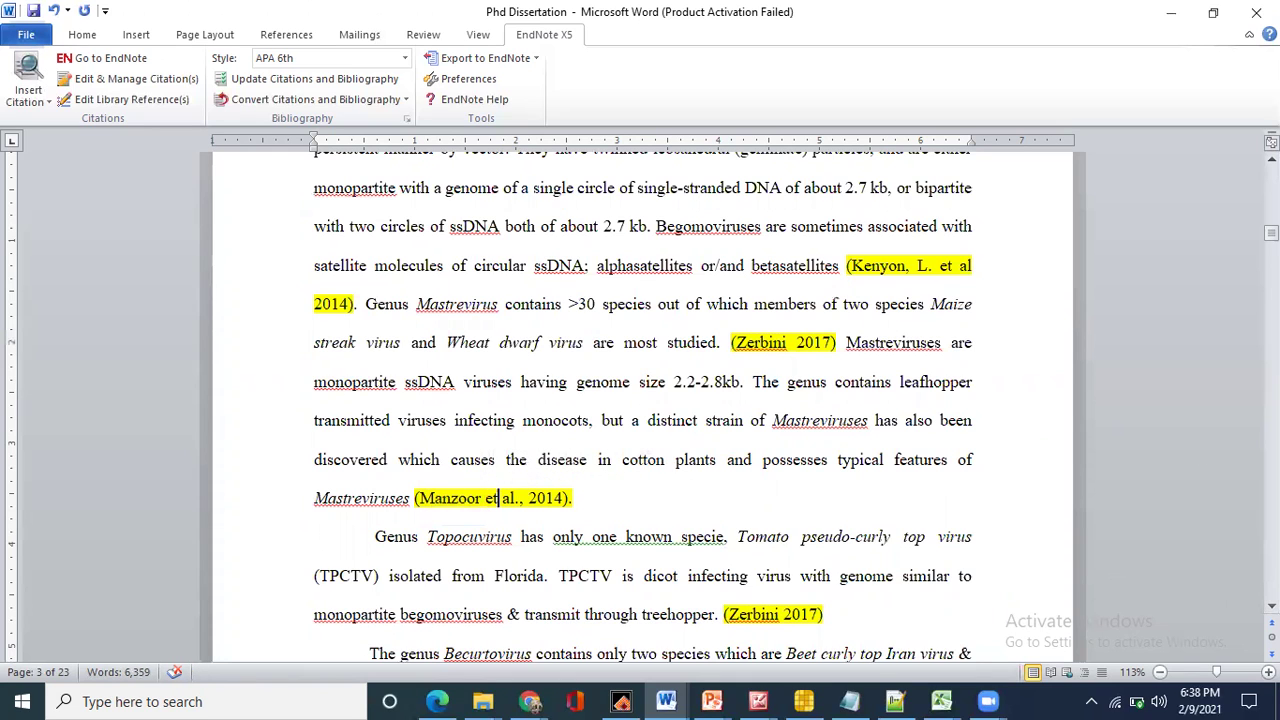
Step: Add a period right after '(Zerbini 2017)' at the end of the Topocuvirus paragraph
scroll(640, 400, down, 3)
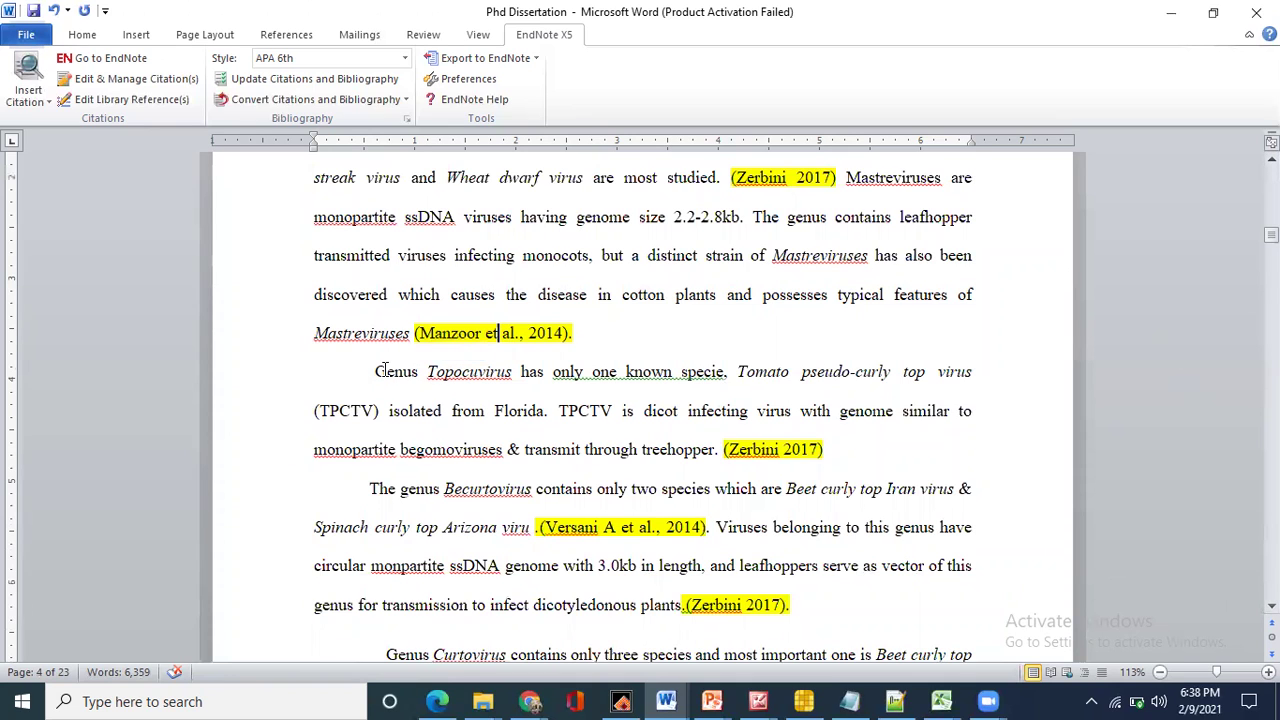
drag(373, 372, 858, 458)
click(856, 457)
click(833, 447)
Step: Scroll through pages 6 and 7, reviewing yellow-highlighted EndNote citations such as (Liu, 2019)
scroll(640, 400, down, 5)
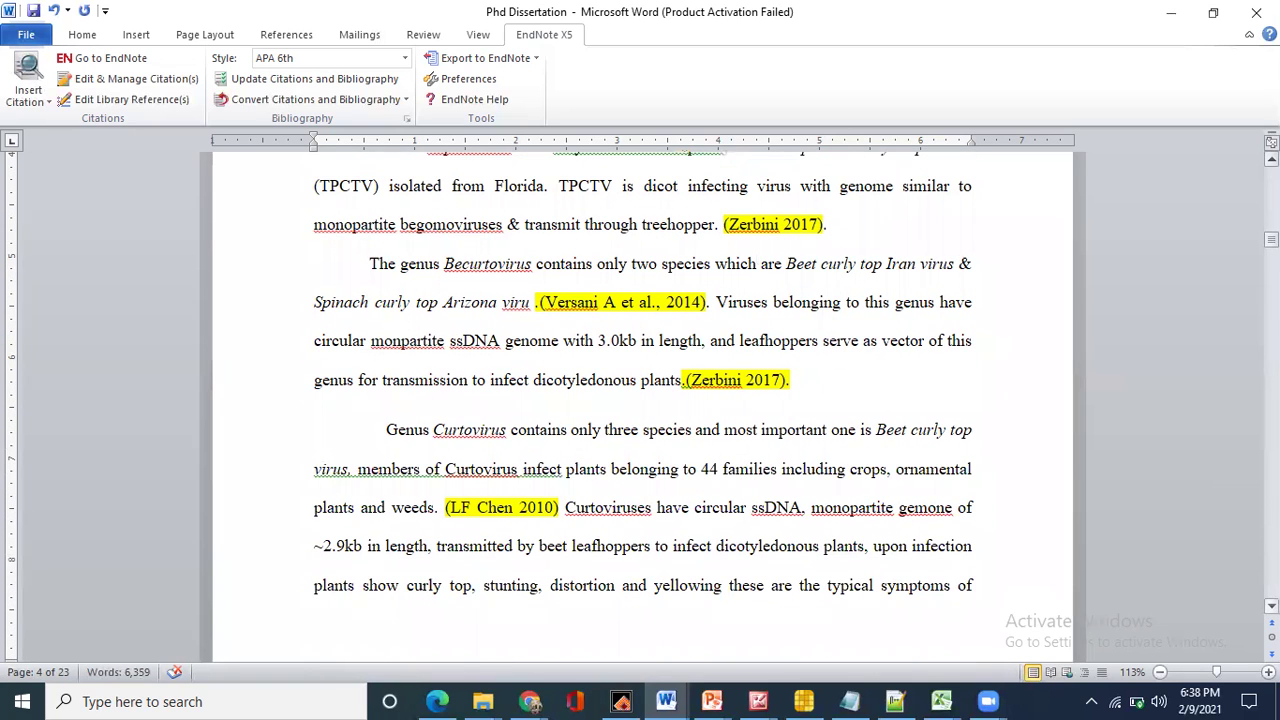
scroll(640, 400, down, 4)
scroll(640, 400, down, 8)
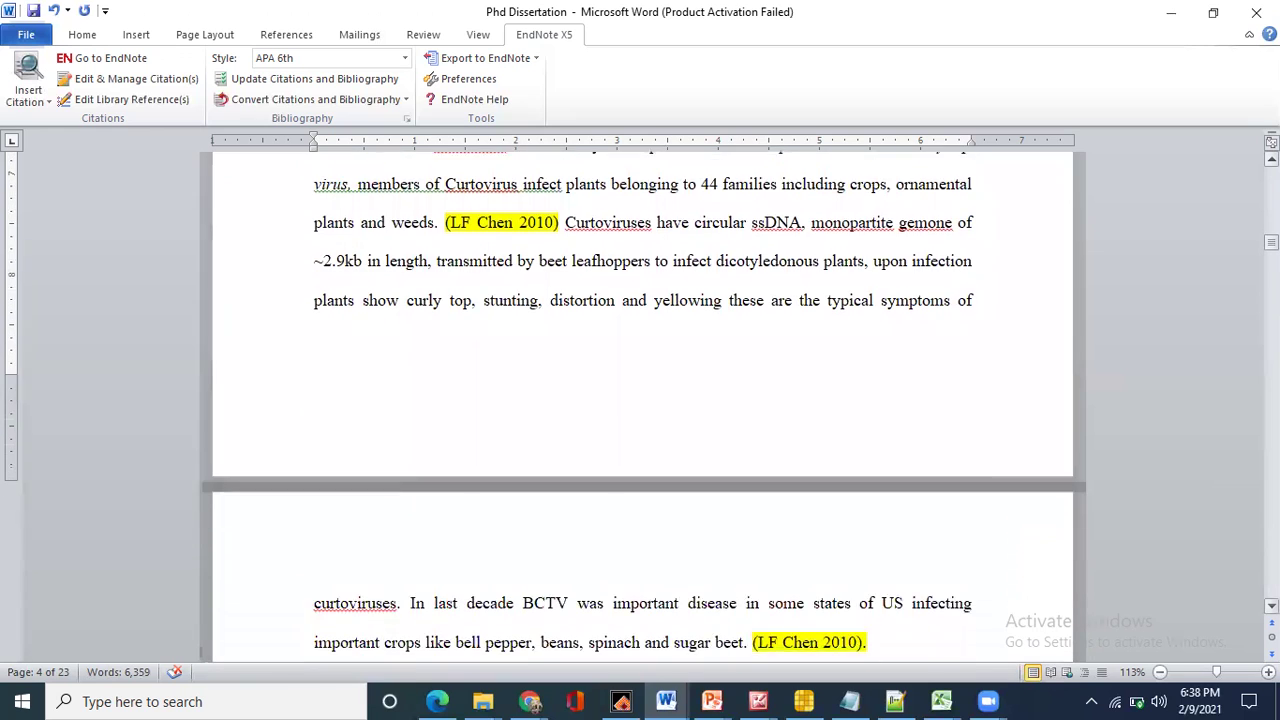
scroll(640, 400, down, 5)
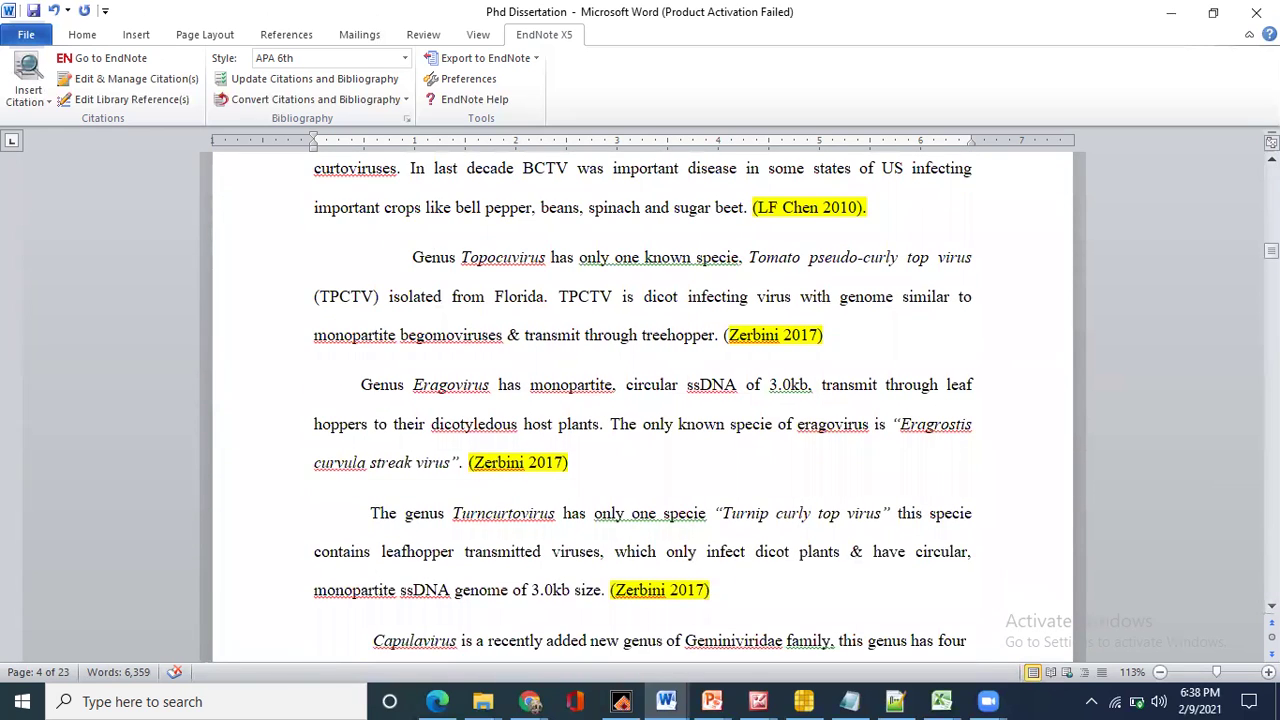
scroll(640, 400, down, 2)
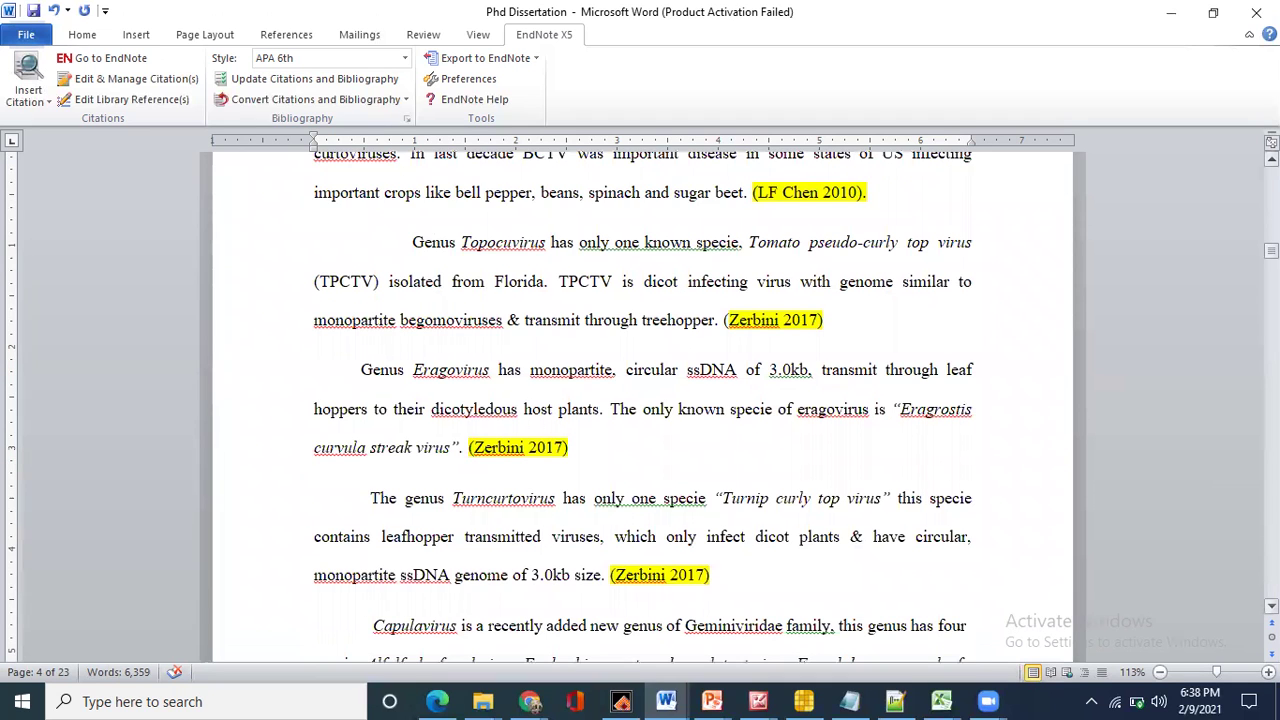
scroll(640, 400, down, 6)
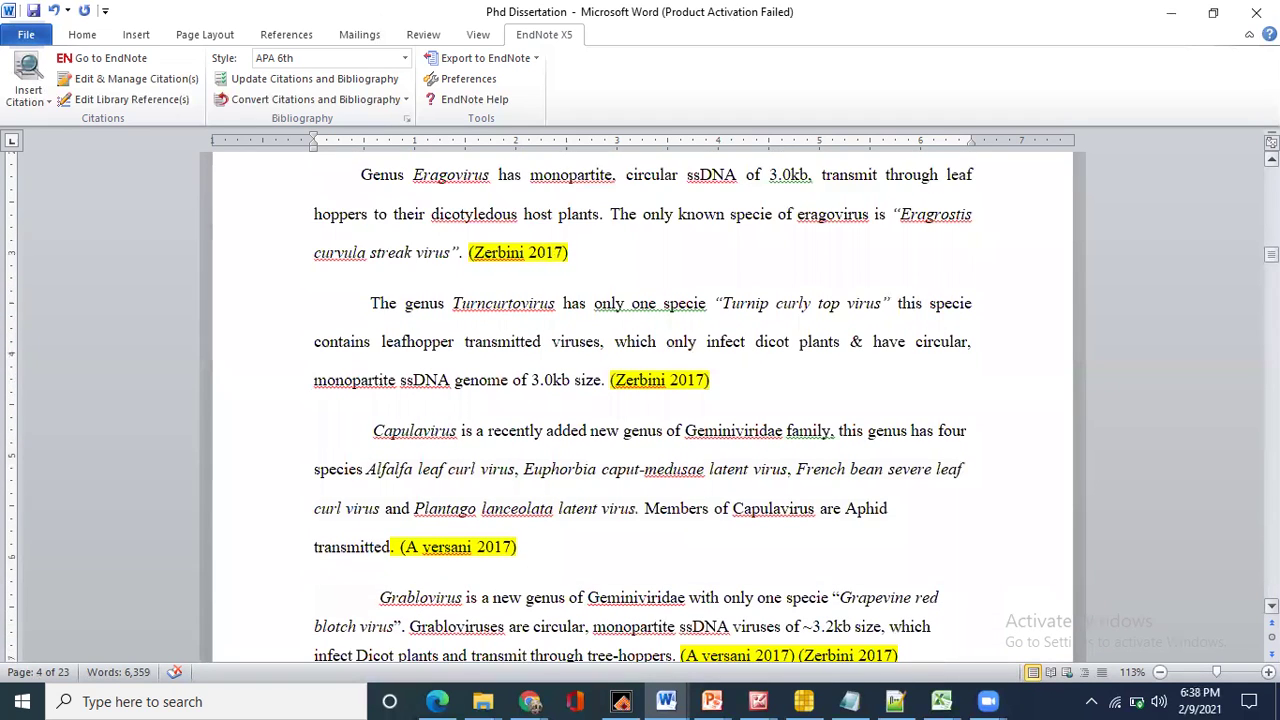
scroll(640, 400, down, 5)
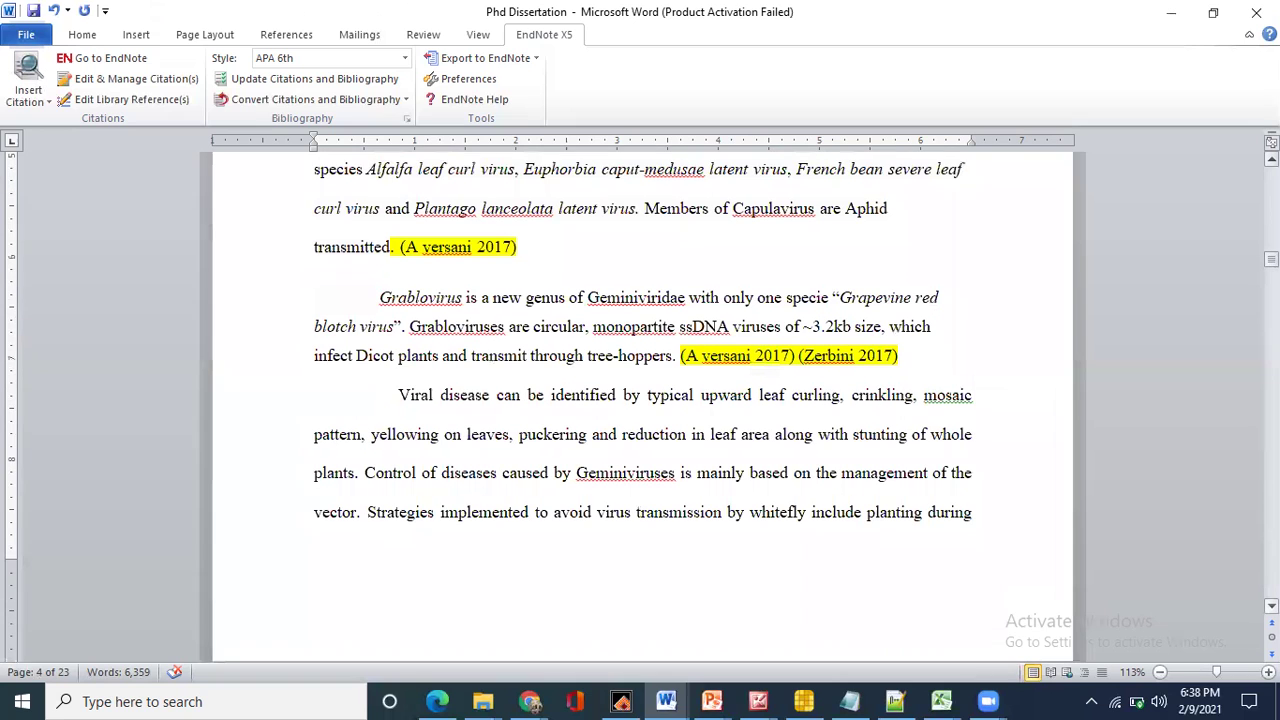
scroll(640, 400, down, 1)
scroll(640, 400, down, 7)
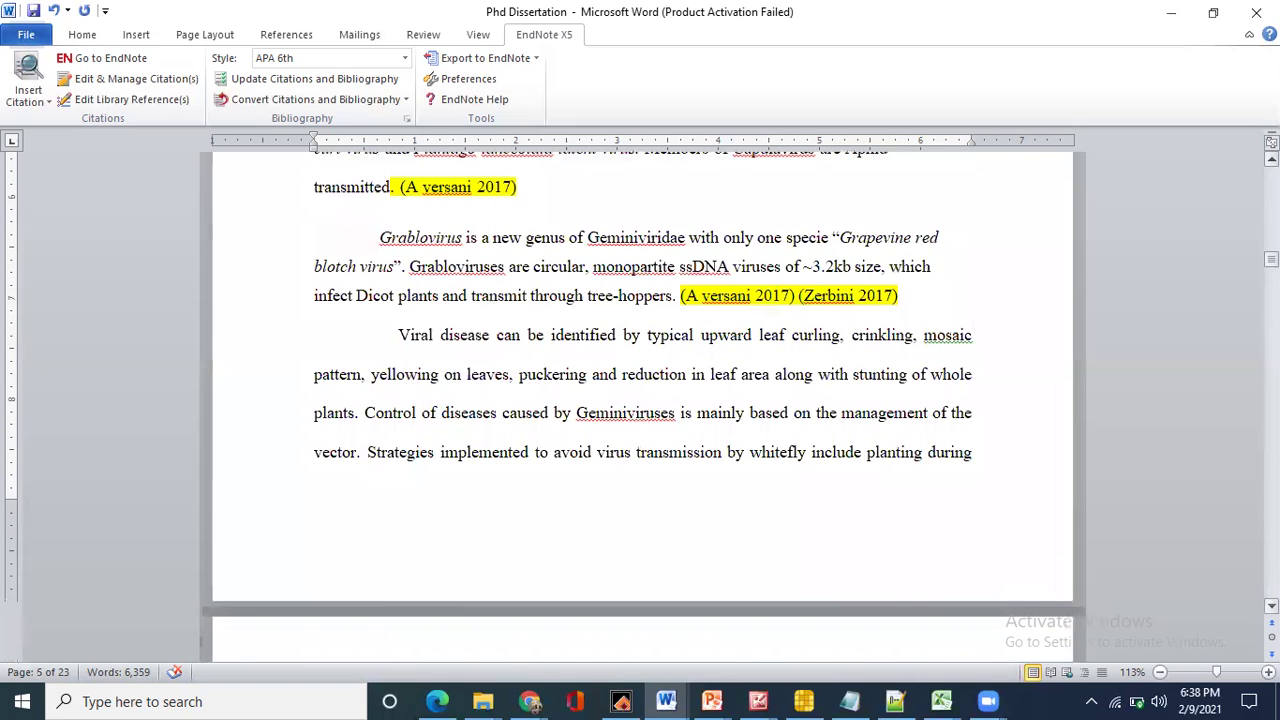
scroll(640, 400, down, 7)
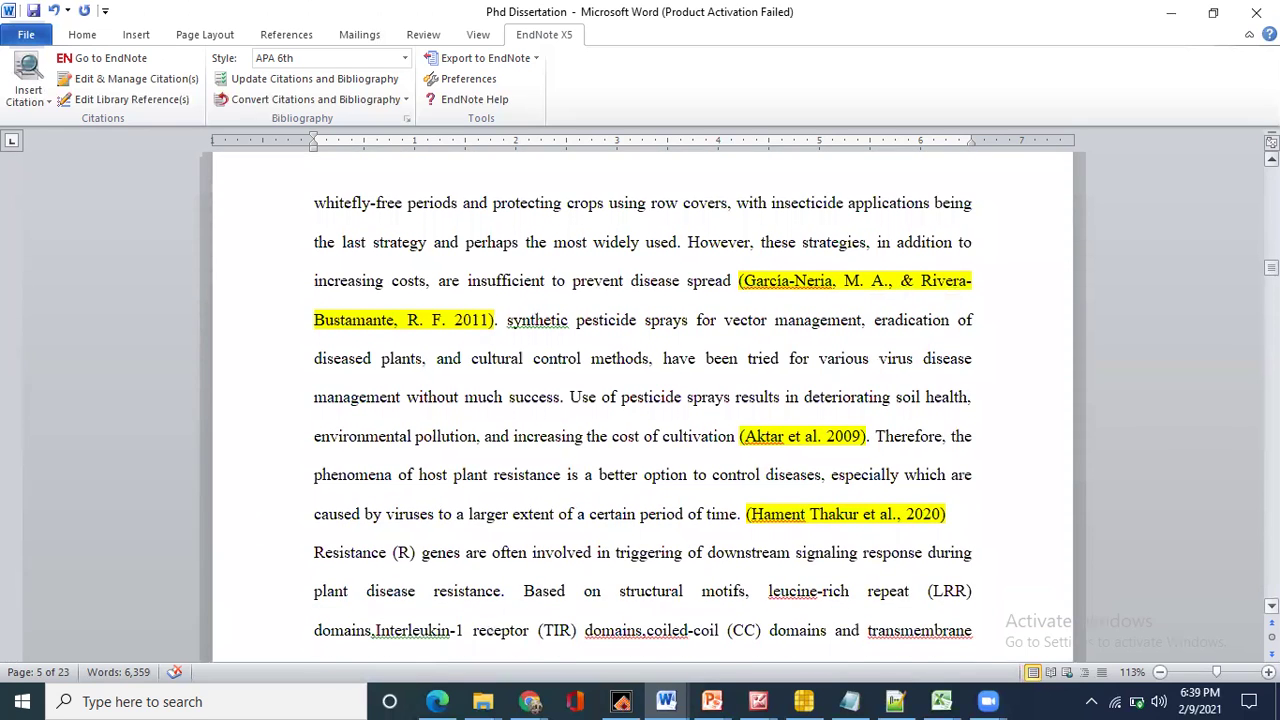
scroll(640, 400, down, 5)
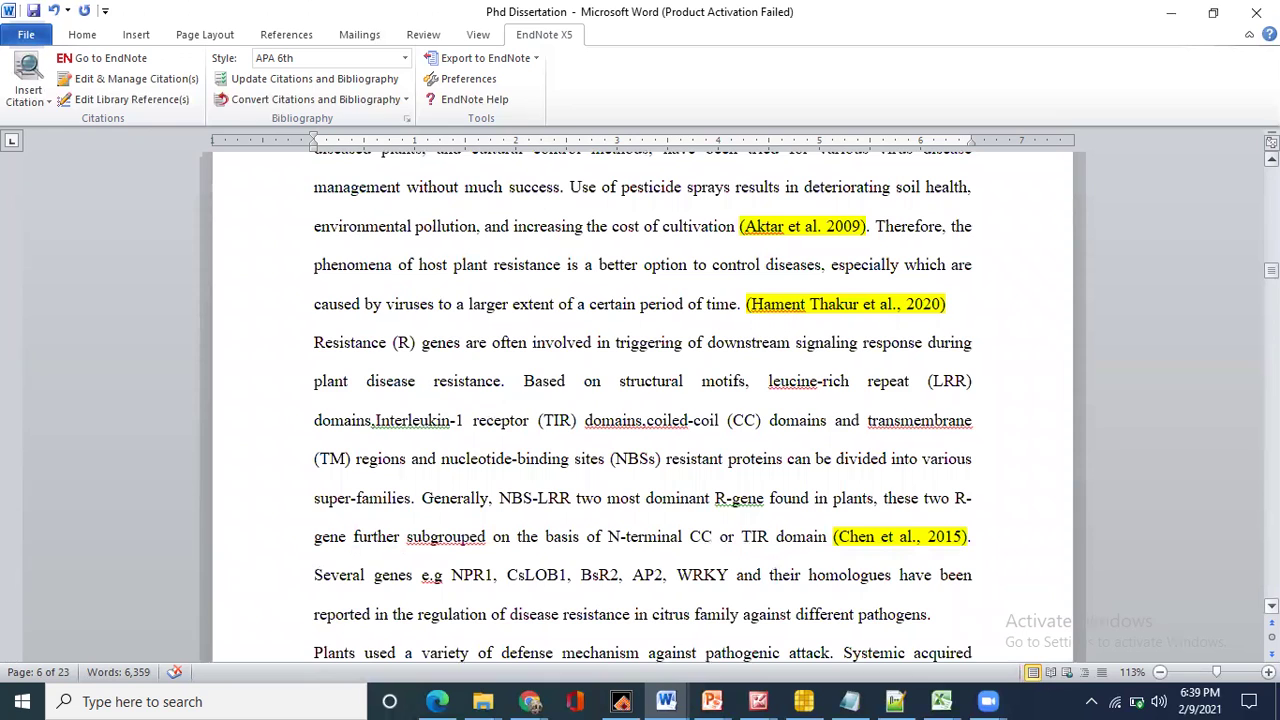
scroll(640, 400, down, 1)
scroll(640, 400, down, 1)
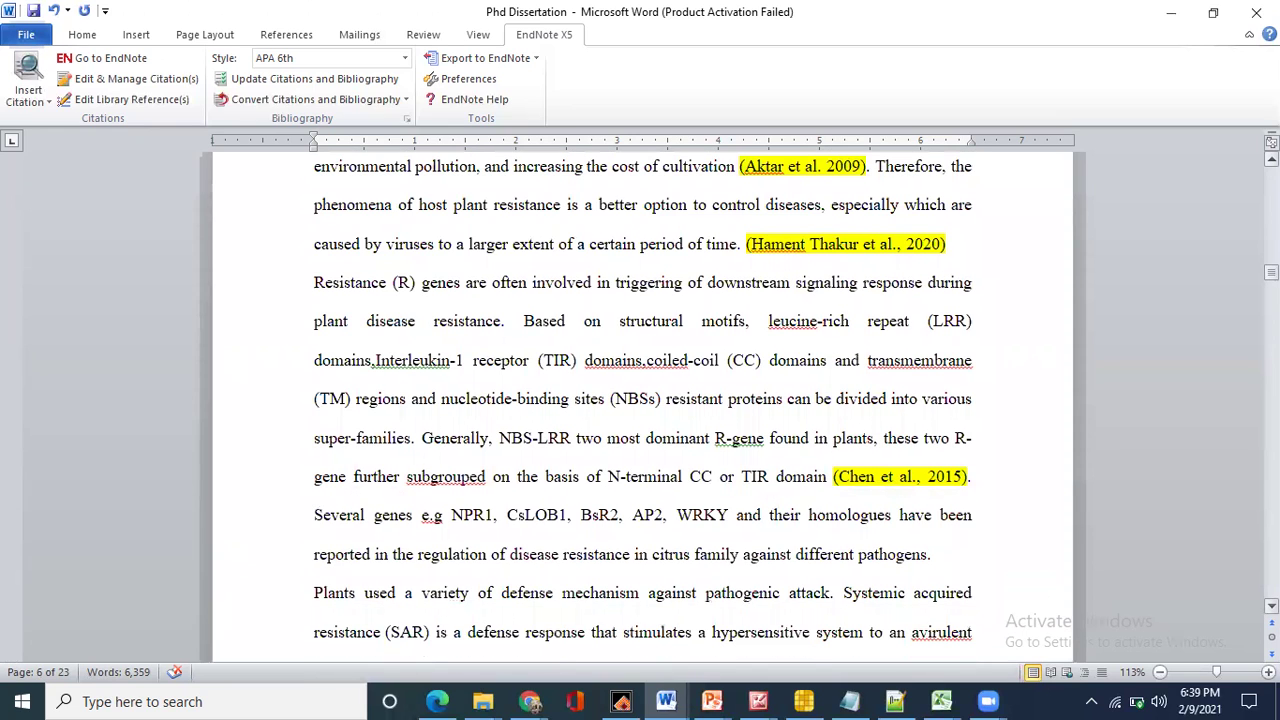
scroll(640, 400, down, 1)
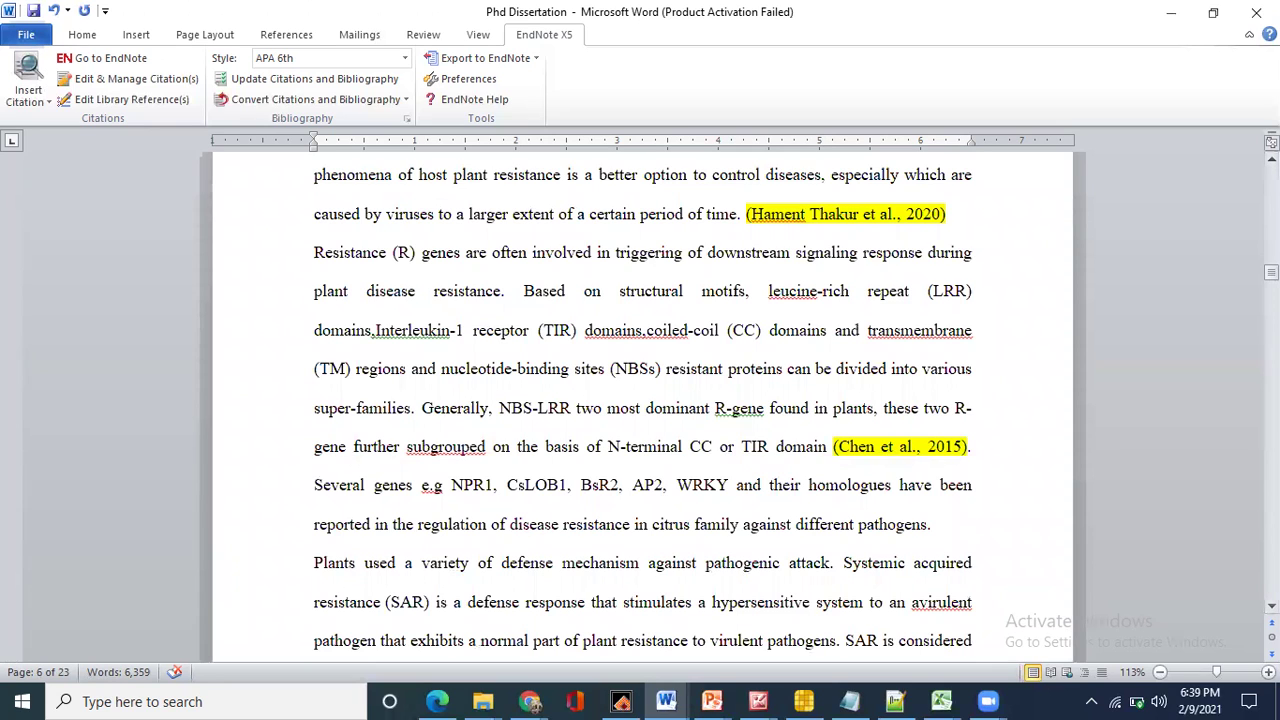
scroll(640, 400, down, 5)
scroll(640, 400, down, 10)
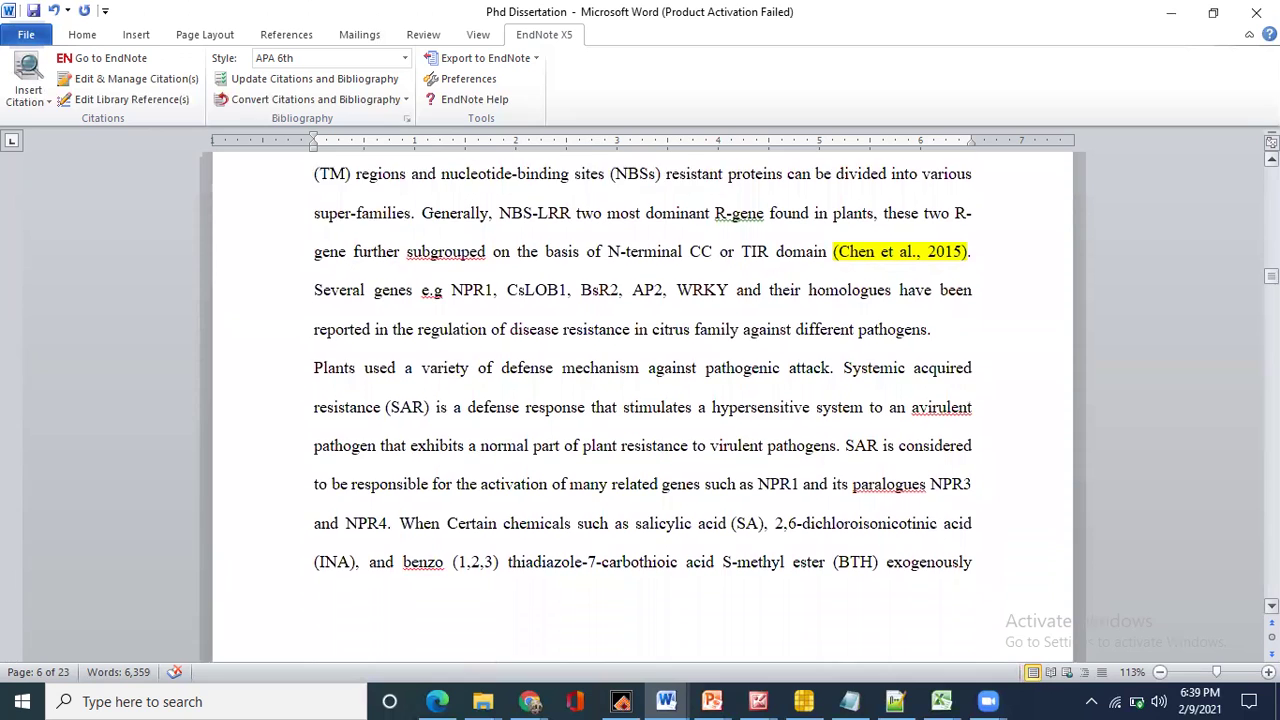
scroll(640, 400, down, 4)
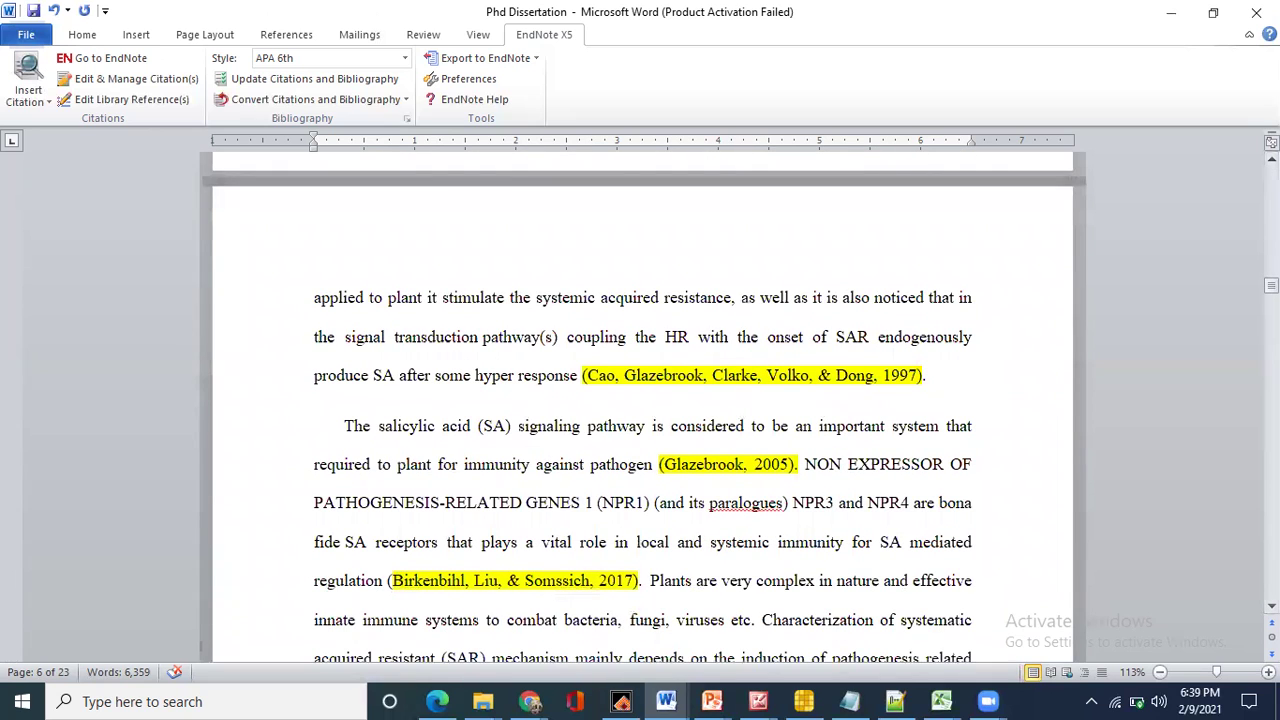
scroll(640, 400, down, 5)
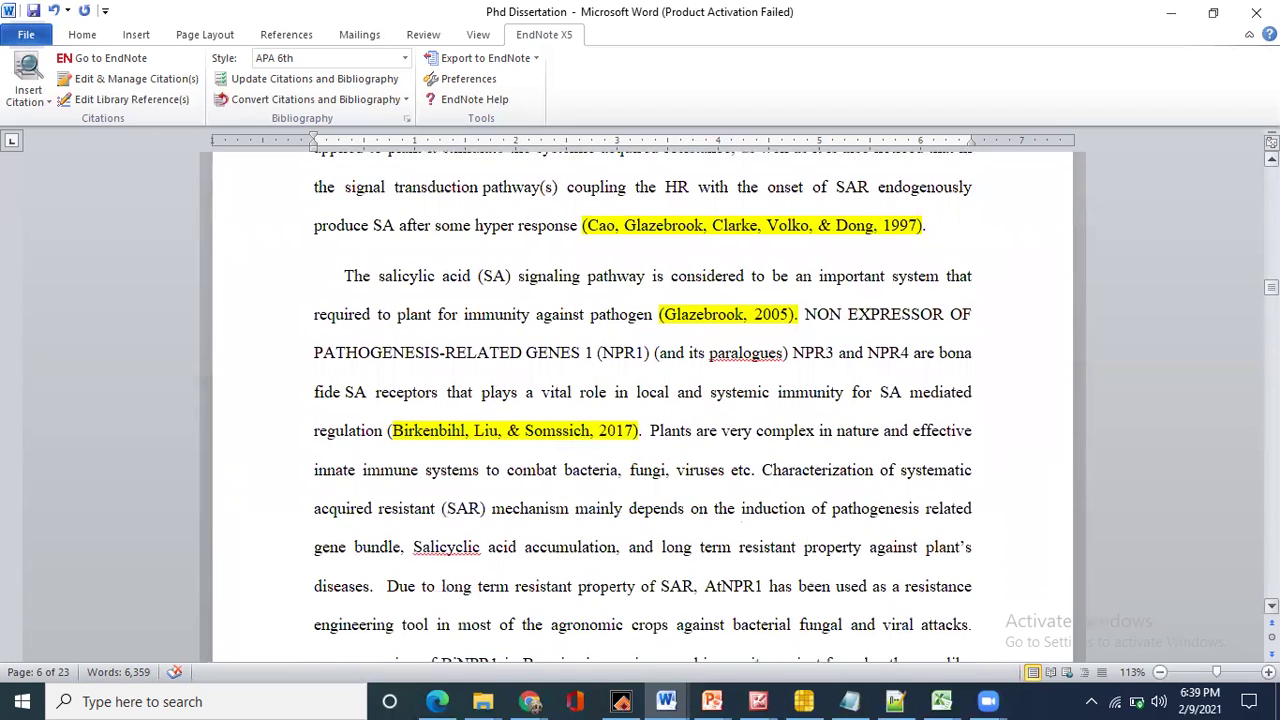
scroll(640, 400, down, 8)
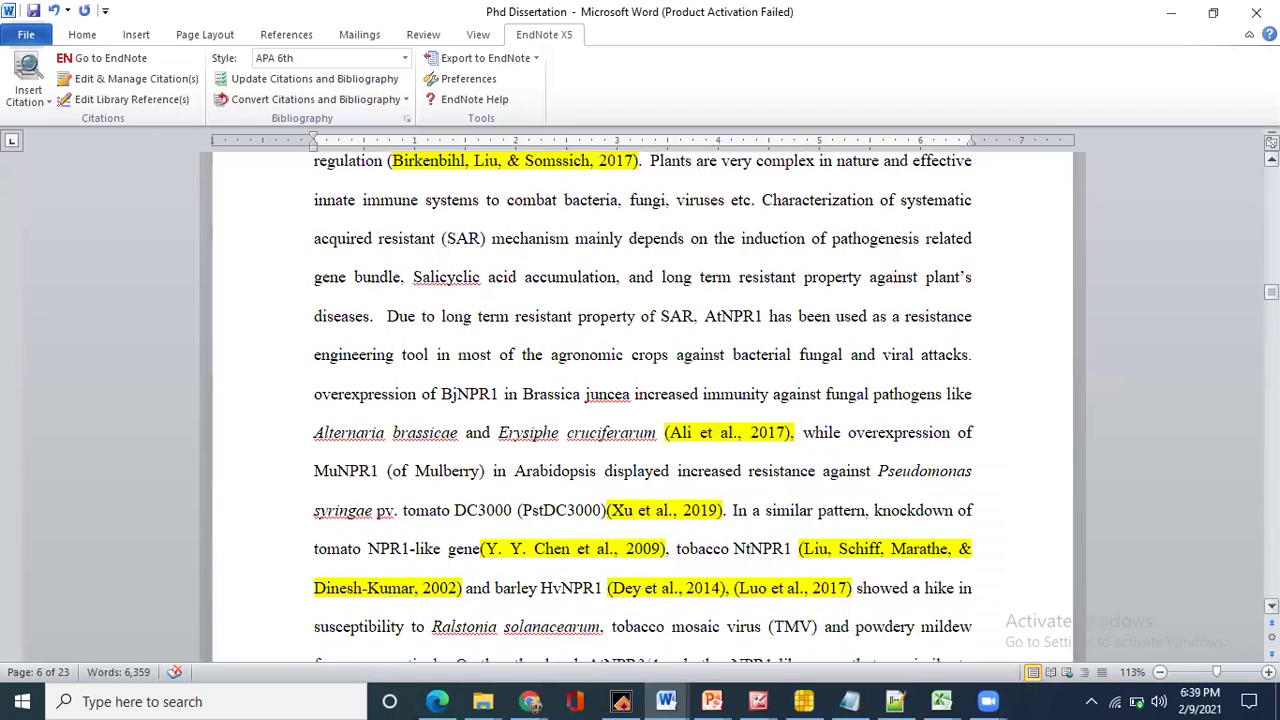
scroll(640, 400, down, 11)
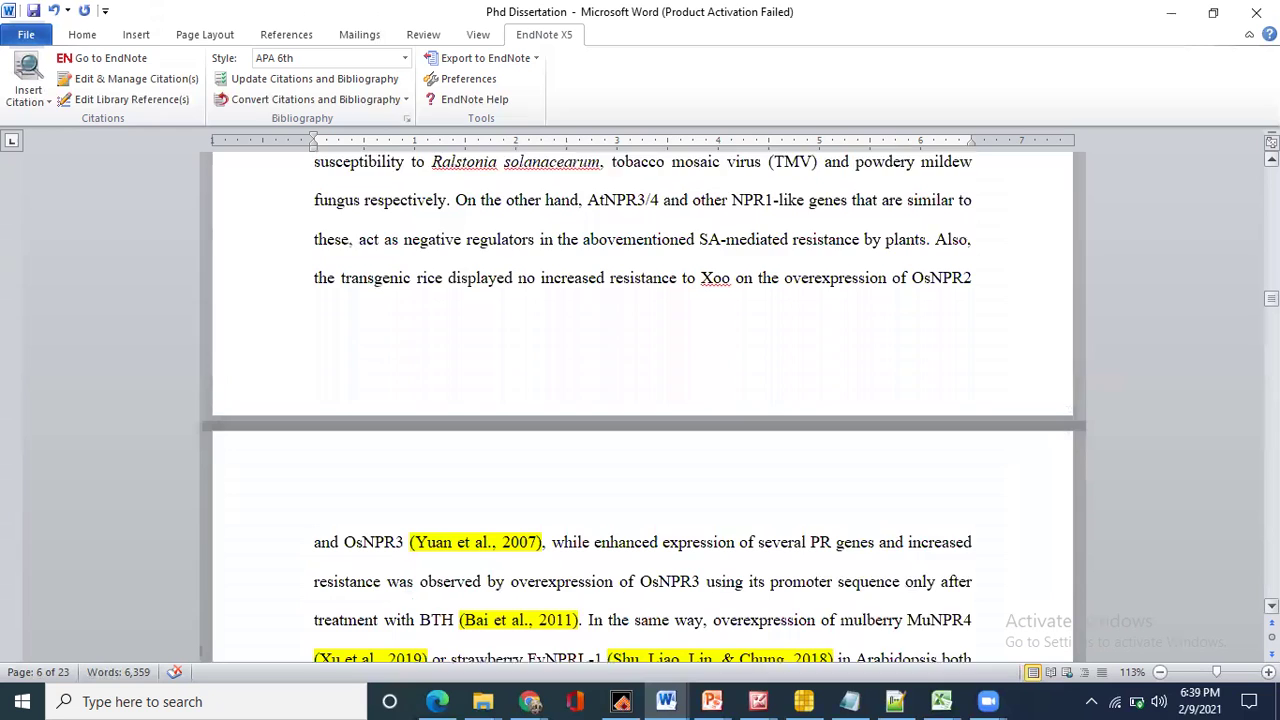
scroll(640, 400, down, 2)
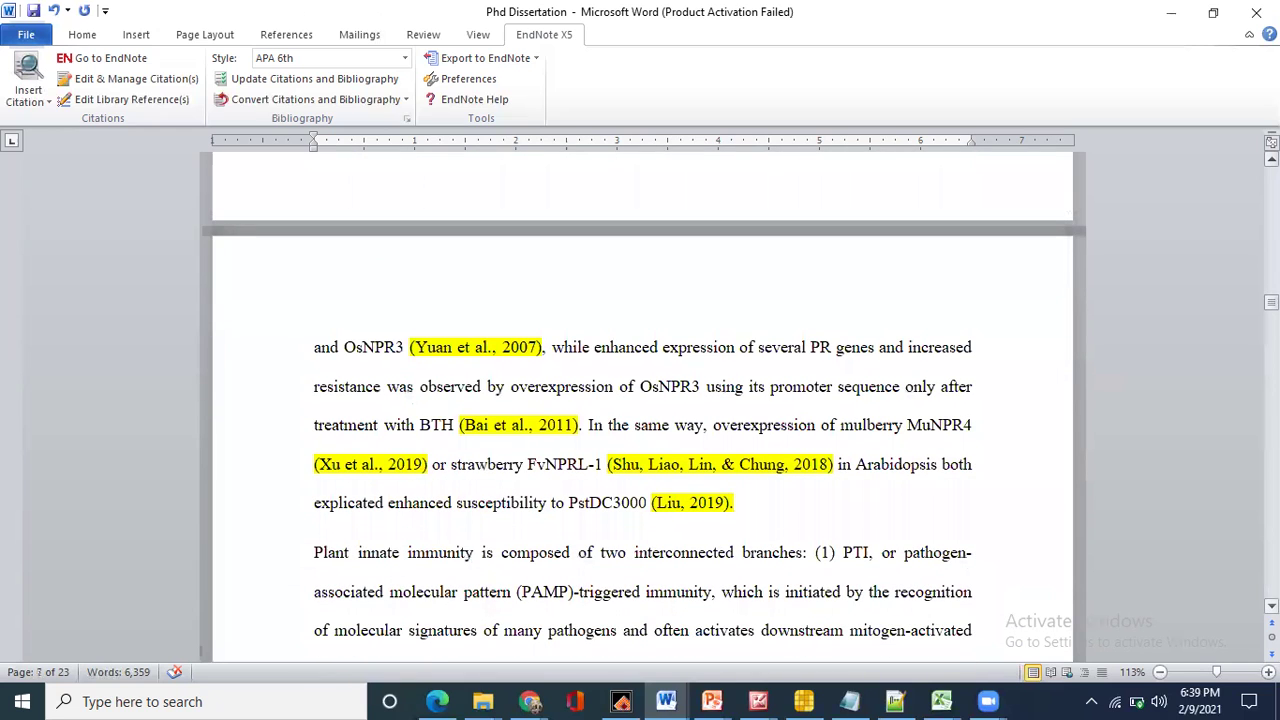
scroll(640, 400, down, 4)
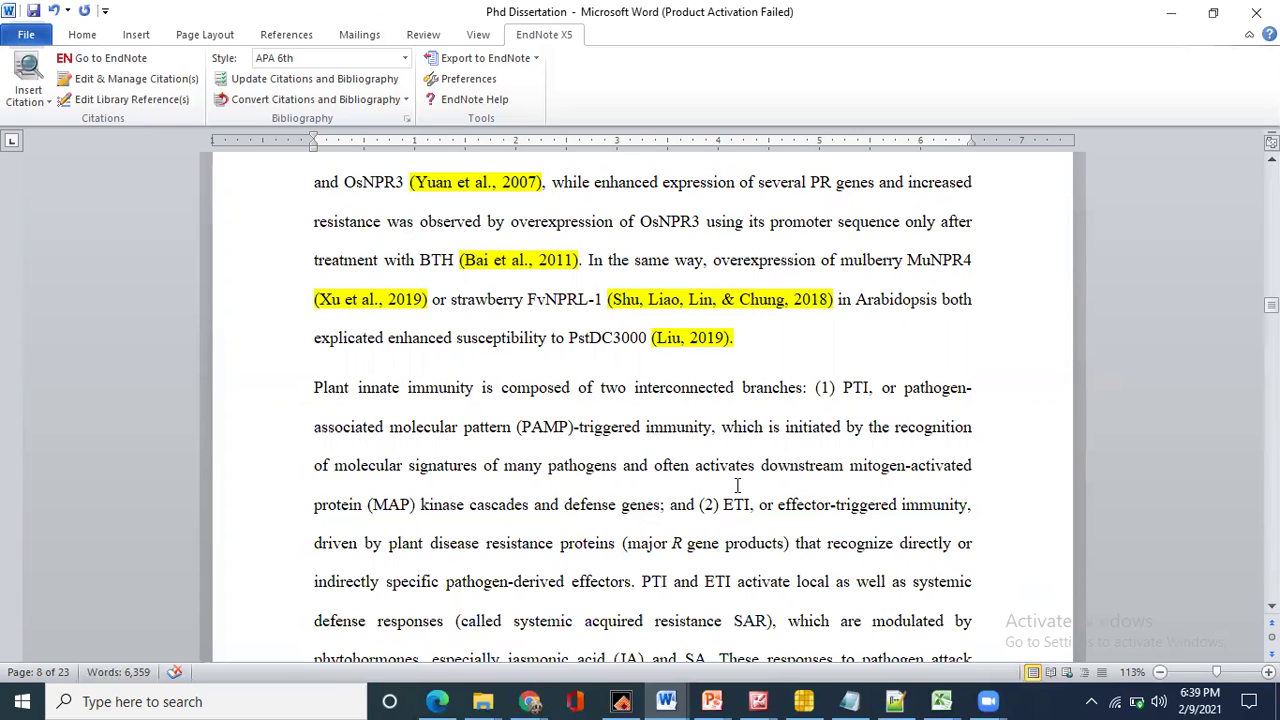
drag(724, 504, 674, 583)
click(640, 585)
drag(573, 583, 650, 620)
scroll(650, 620, down, 1)
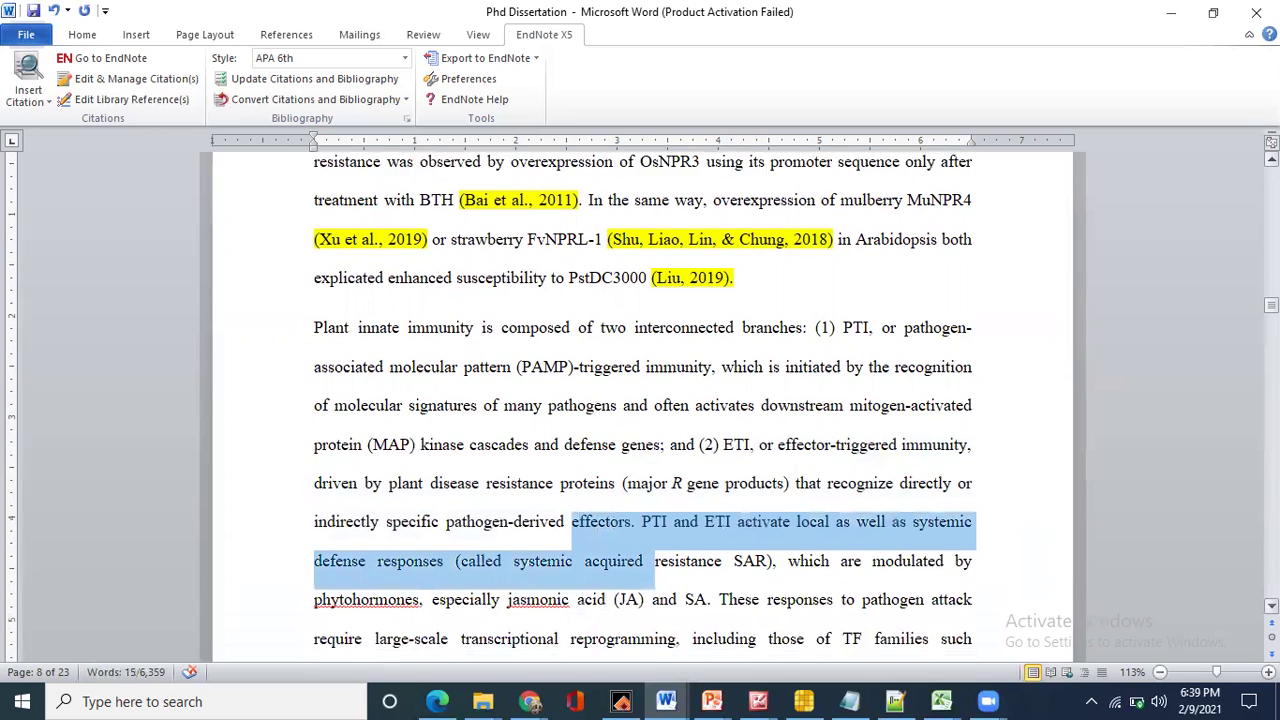
scroll(654, 516, down, 3)
triple_click(654, 516)
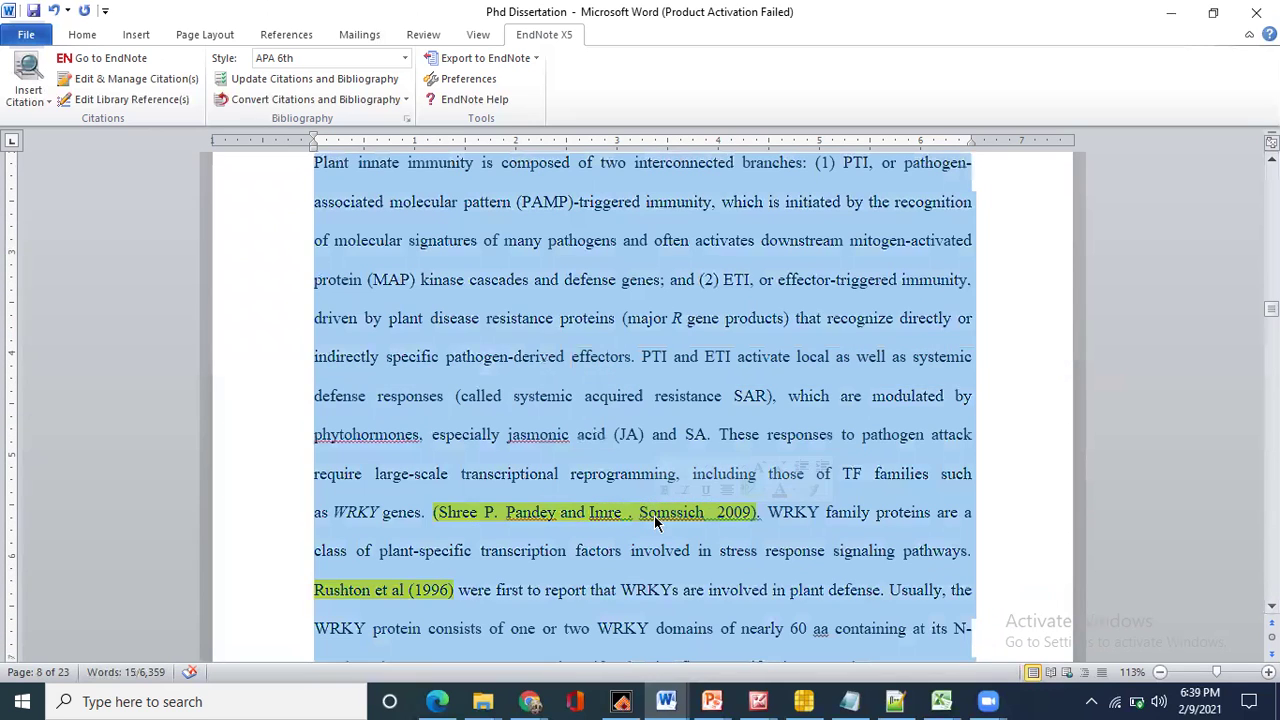
click(618, 515)
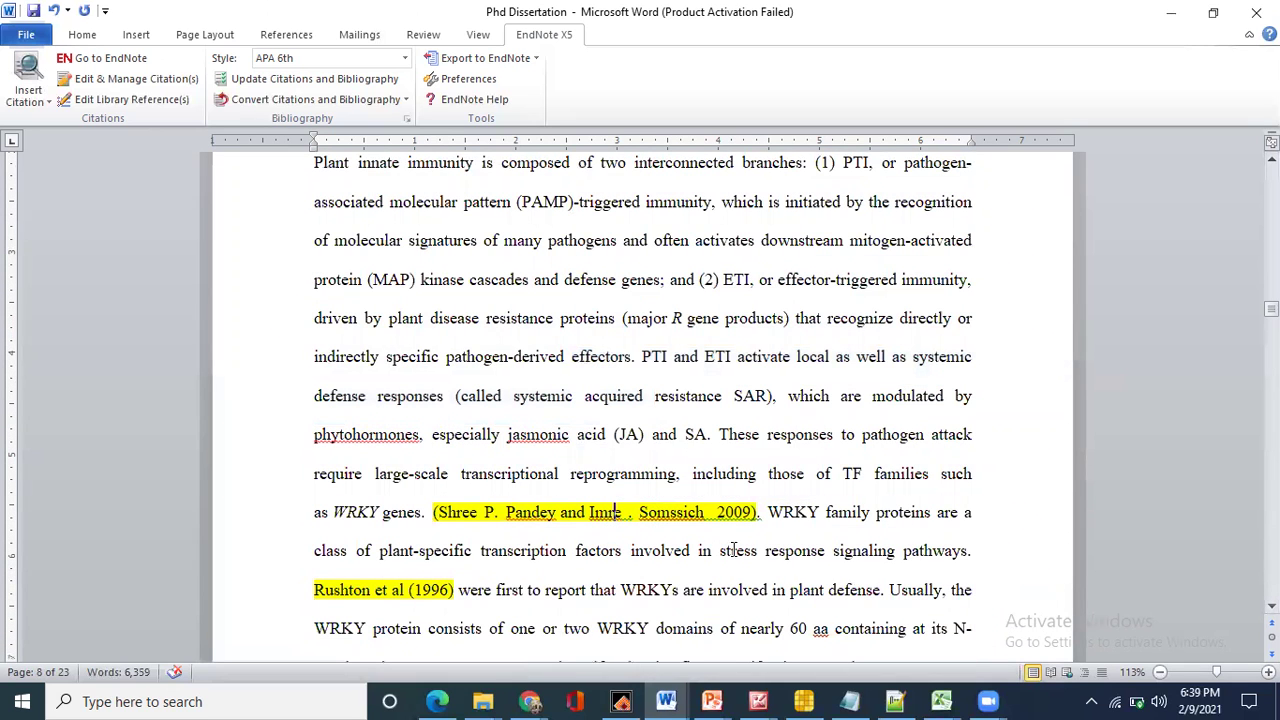
scroll(643, 406, down, 5)
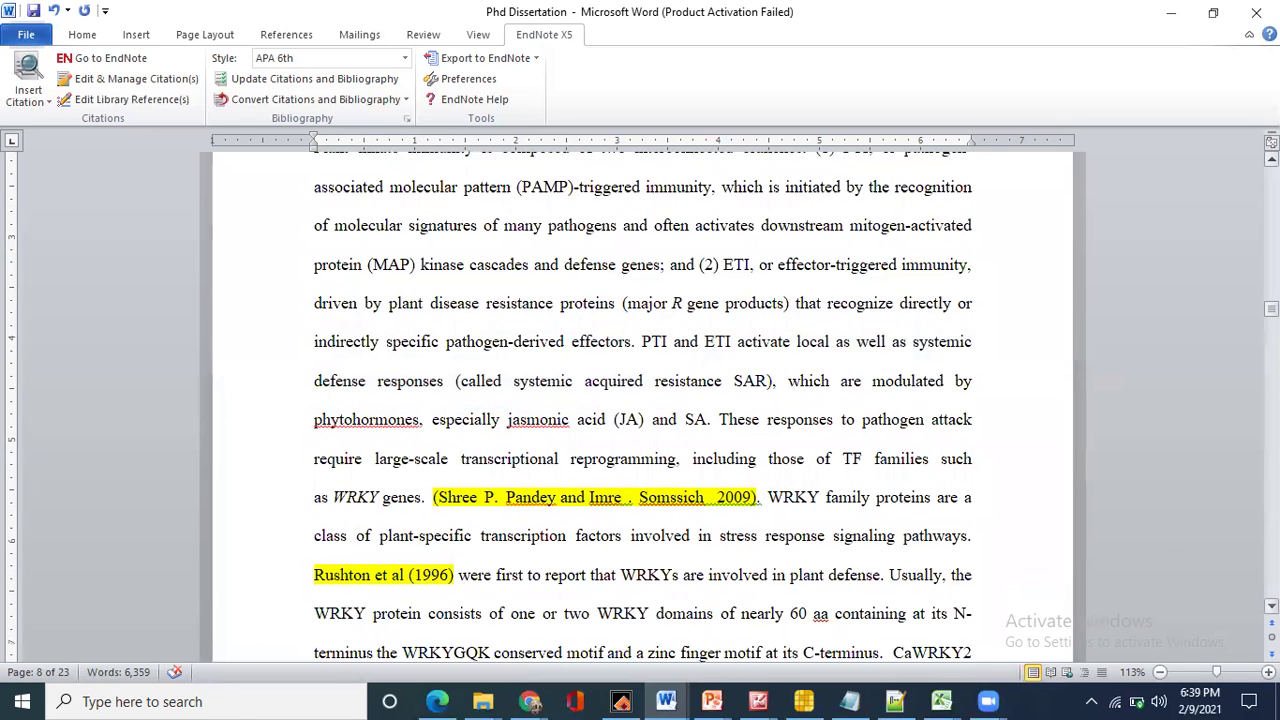
scroll(643, 406, down, 4)
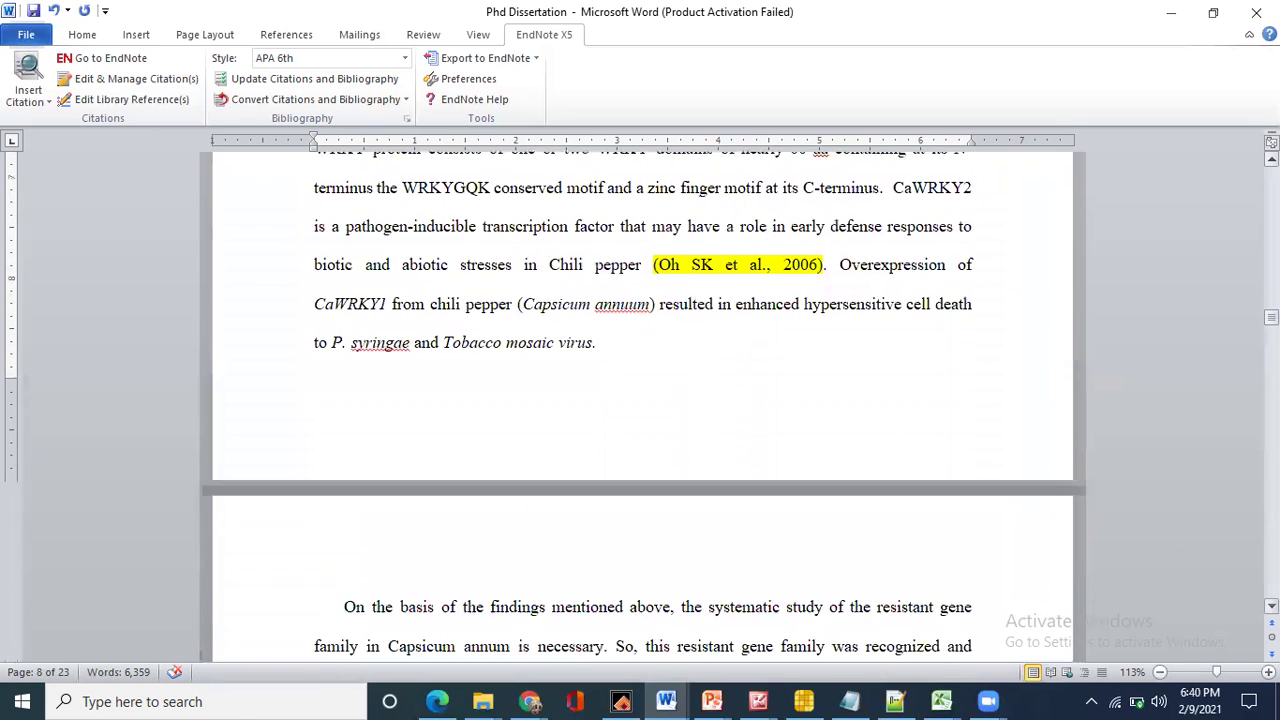
drag(1271, 318, 1271, 305)
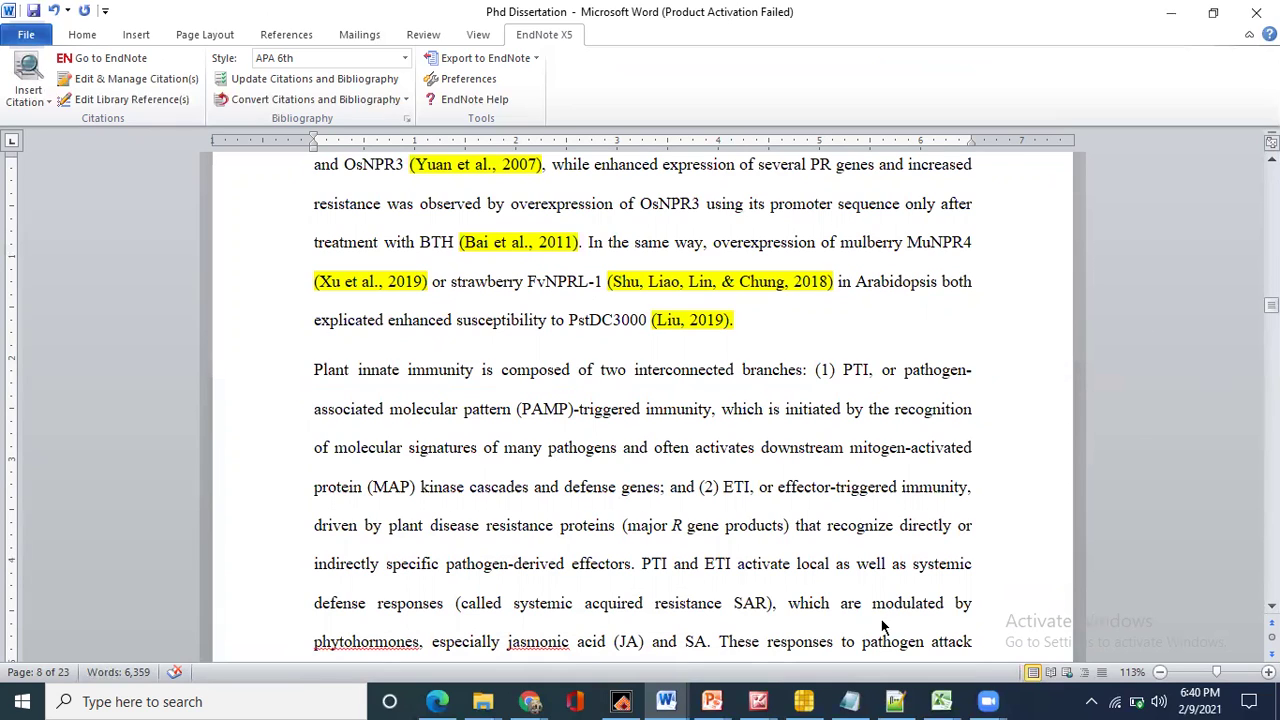
click(943, 348)
Step: Minimize the Phd Dissertation window and open New Volume (D:) under This PC in File Explorer
click(1183, 12)
mouse_move(483, 701)
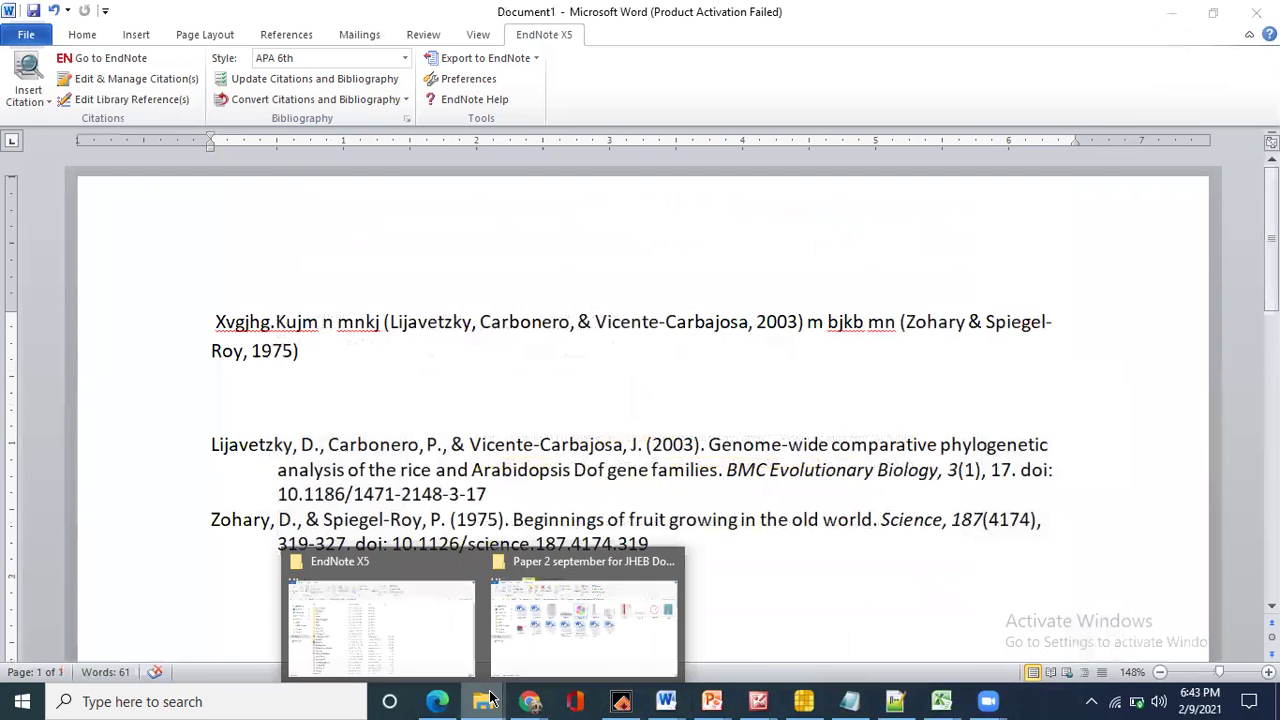
click(341, 652)
click(45, 406)
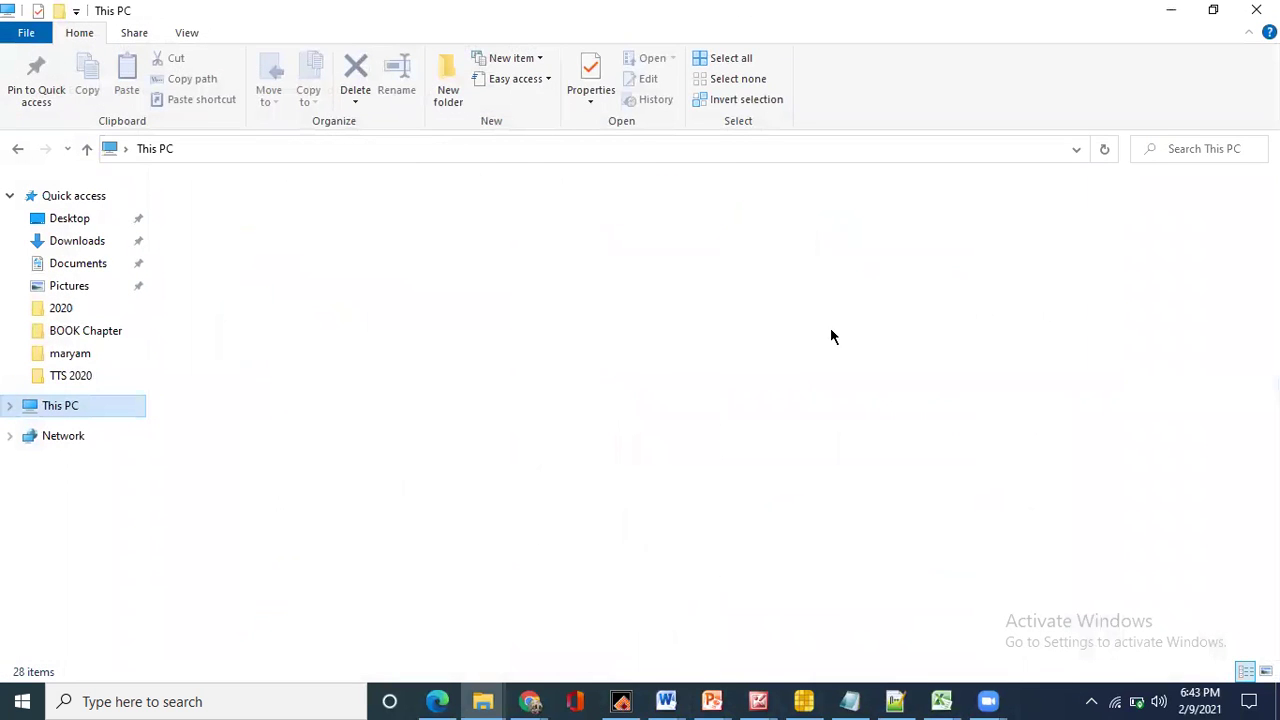
click(1181, 148)
double_click(566, 373)
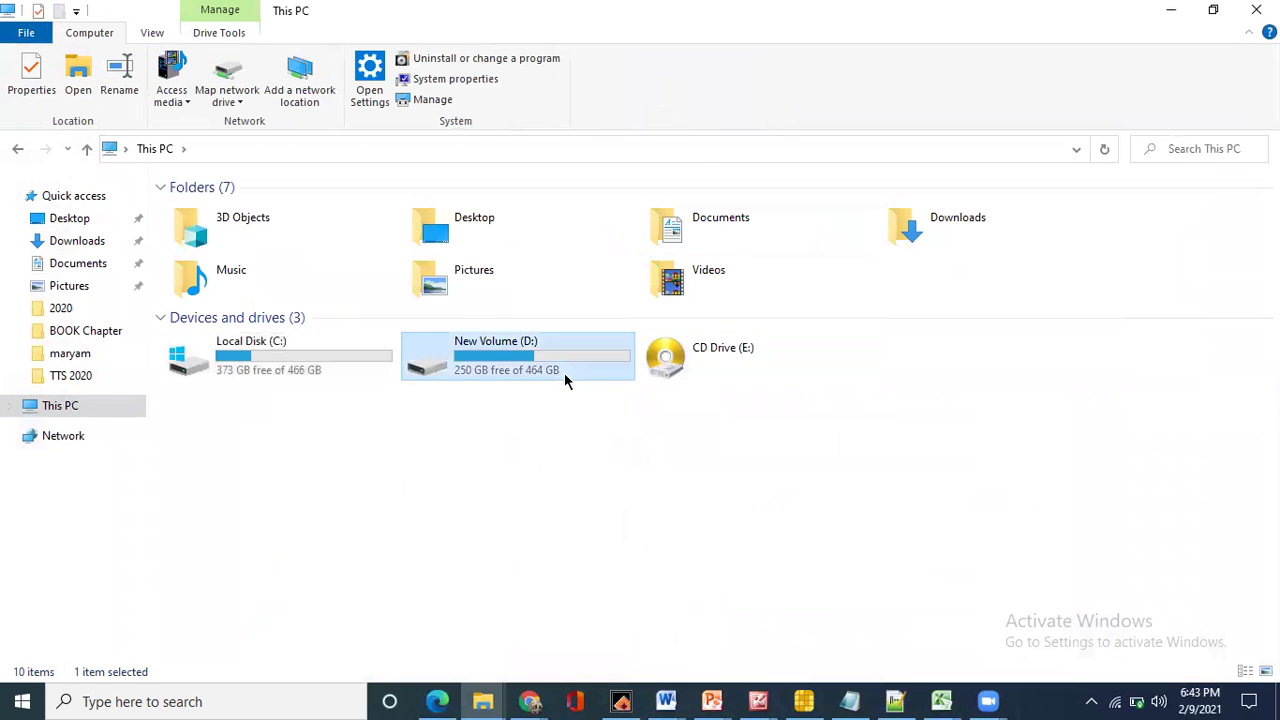
Step: Search D: for 'p6' and select the p6 MULTILE DEFENCE presentation in the results
click(1216, 158)
text(p)
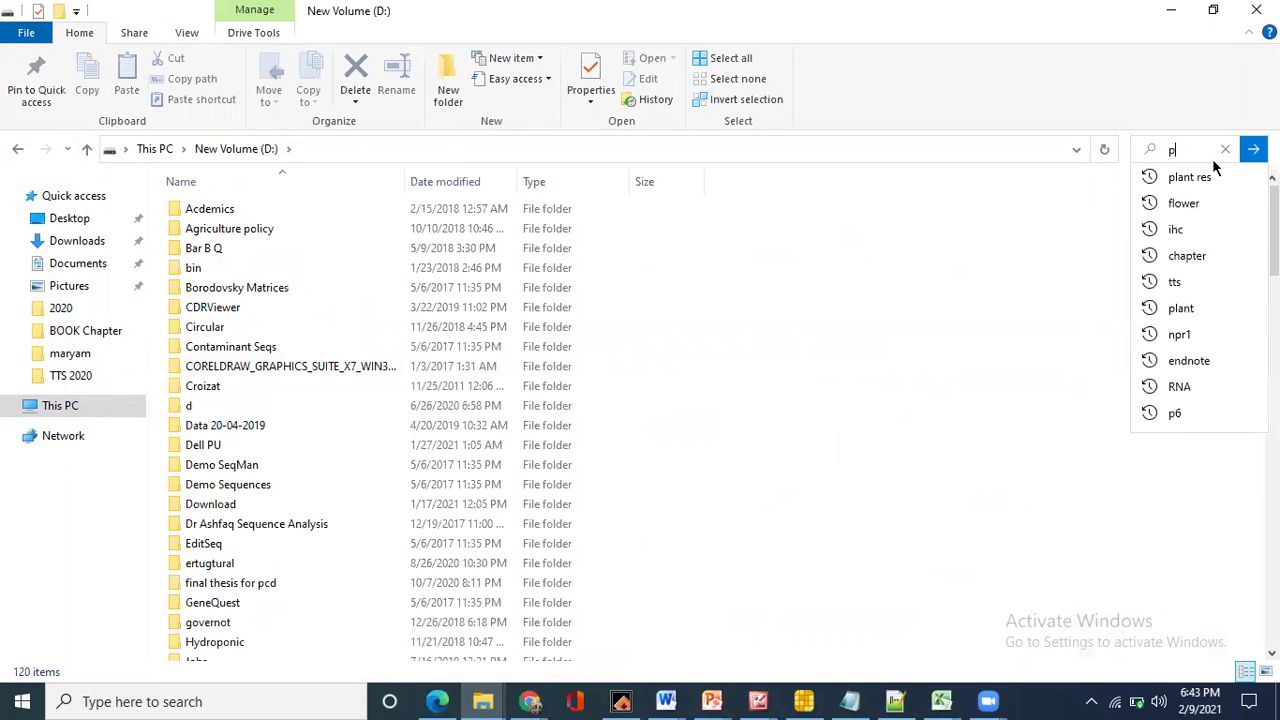
text(6)
key(Return)
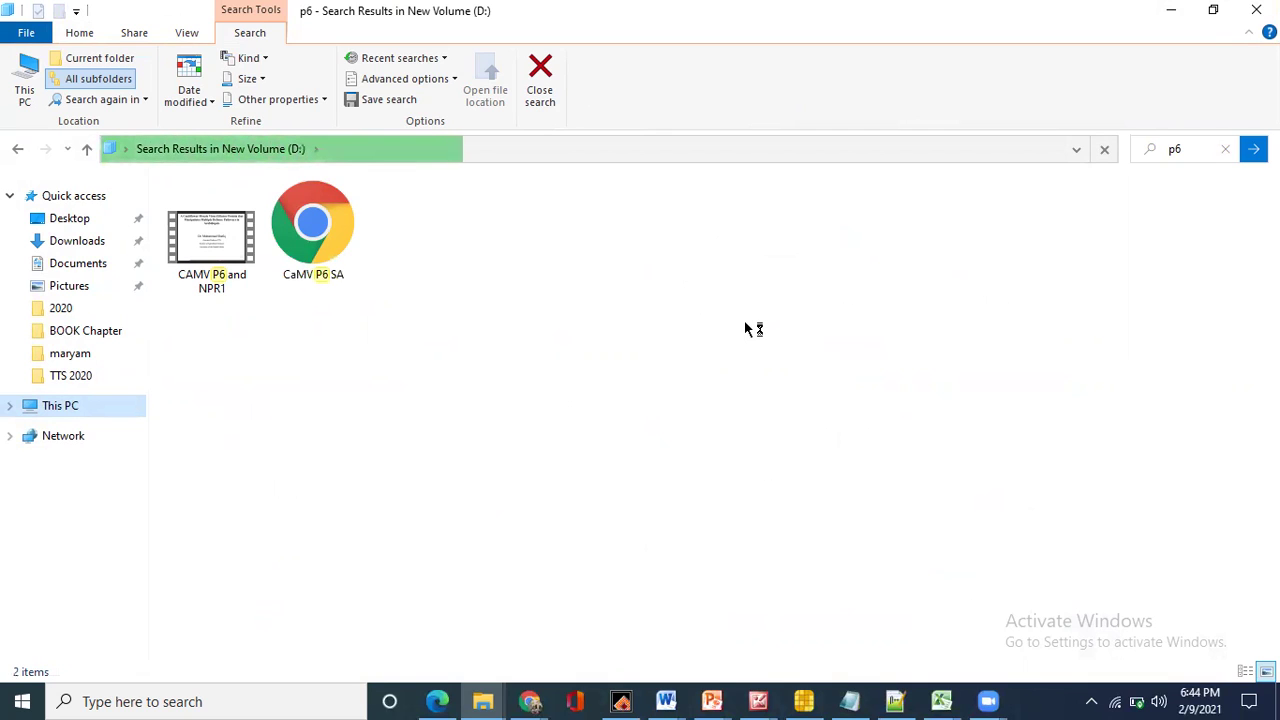
click(320, 244)
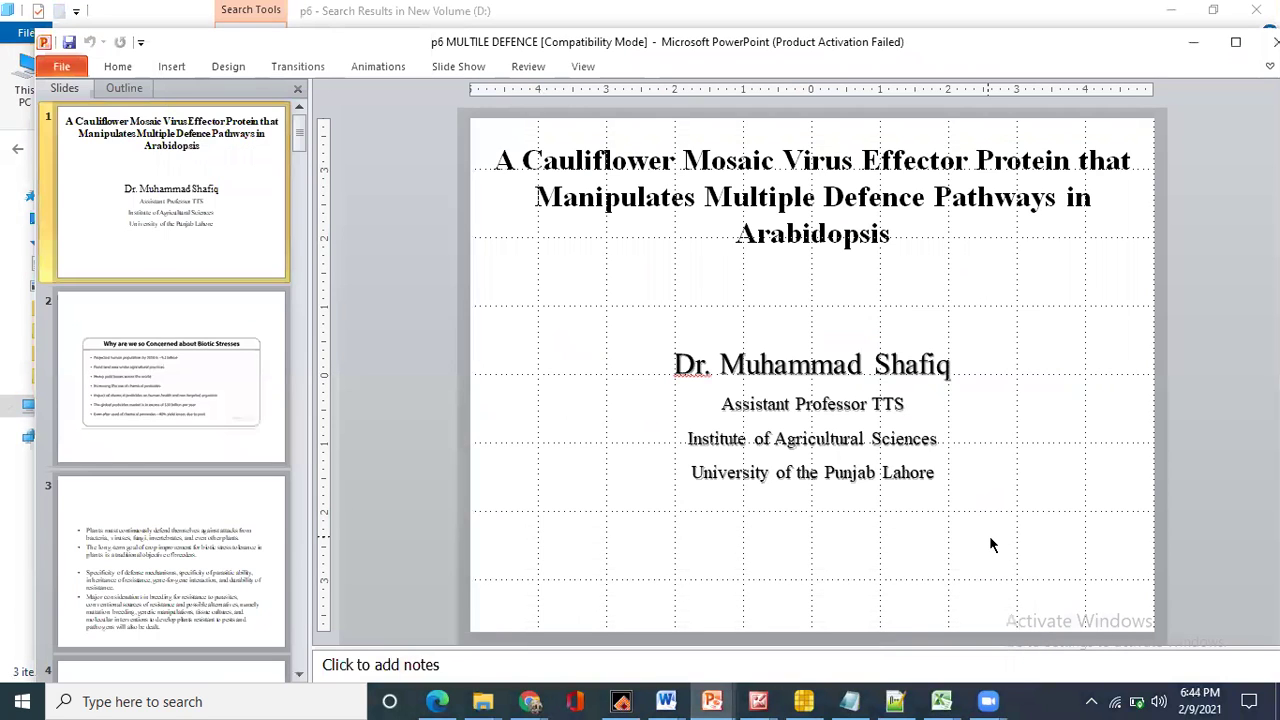
Step: Scroll to slide 18, on whether P6 blocks signalling up- or downstream of SA, and maximize PowerPoint
scroll(989, 535, down, 8)
scroll(988, 537, down, 5)
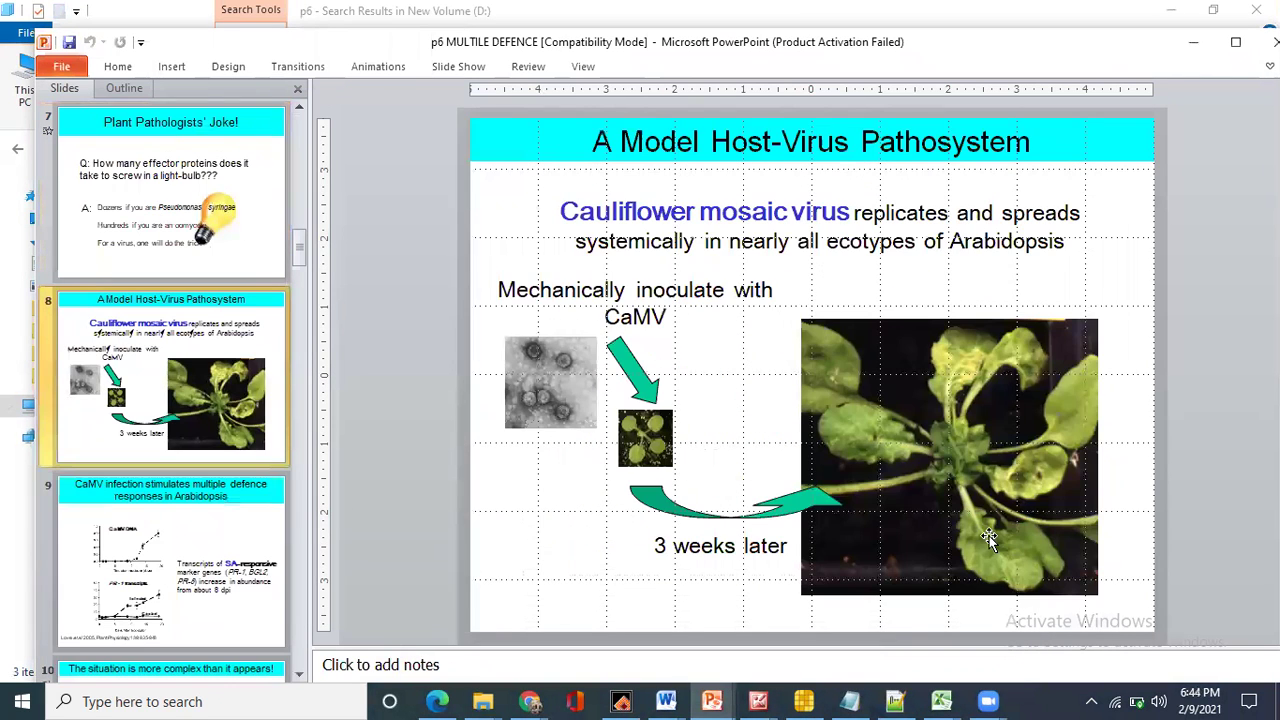
scroll(989, 535, down, 6)
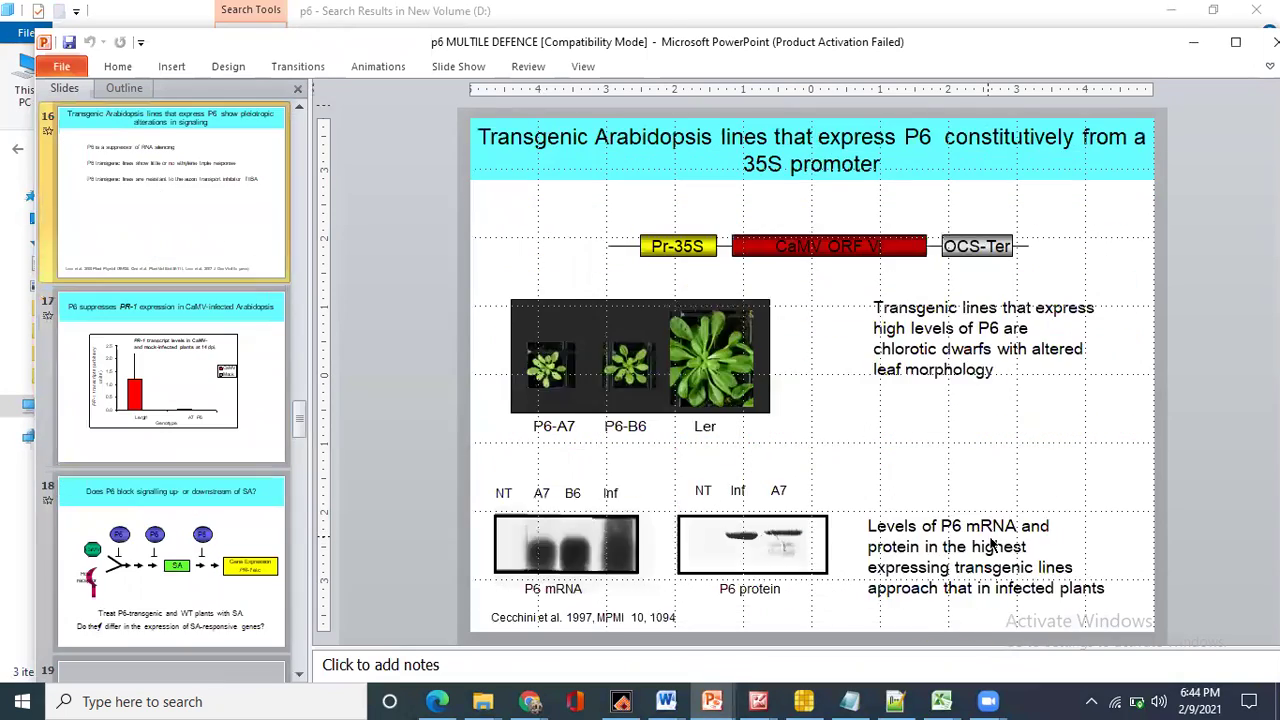
scroll(989, 535, up, 1)
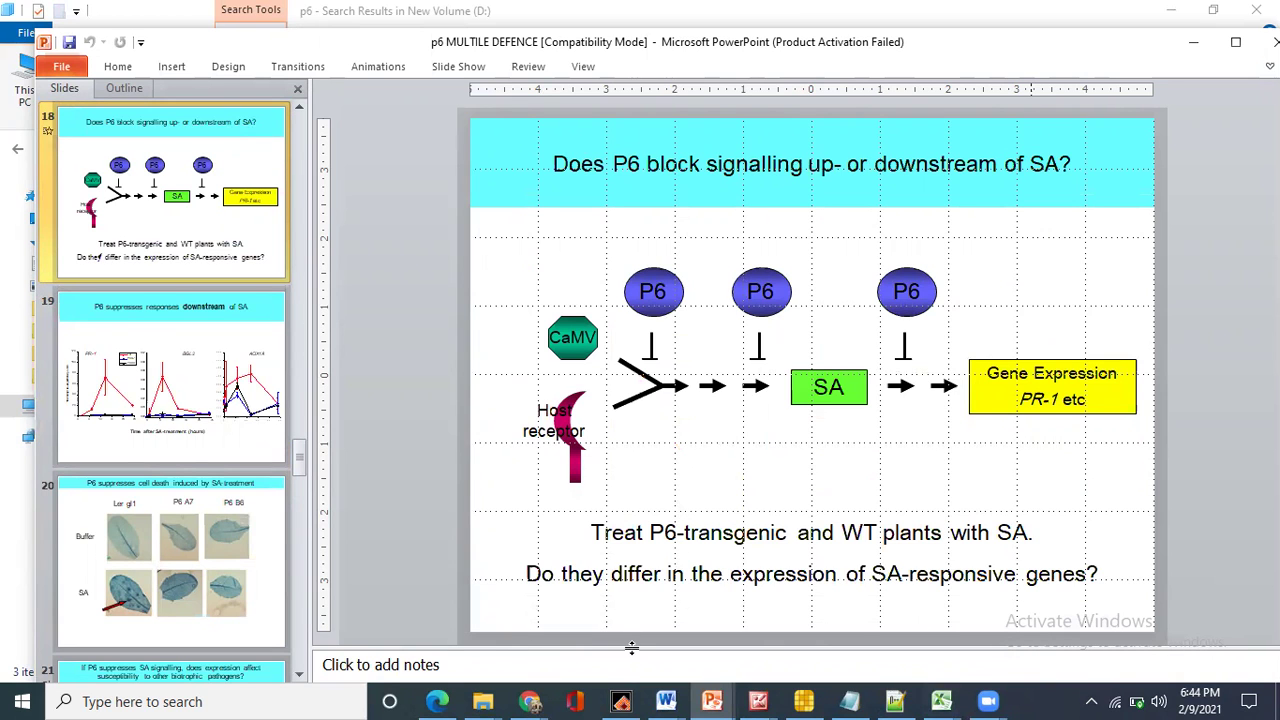
click(1236, 42)
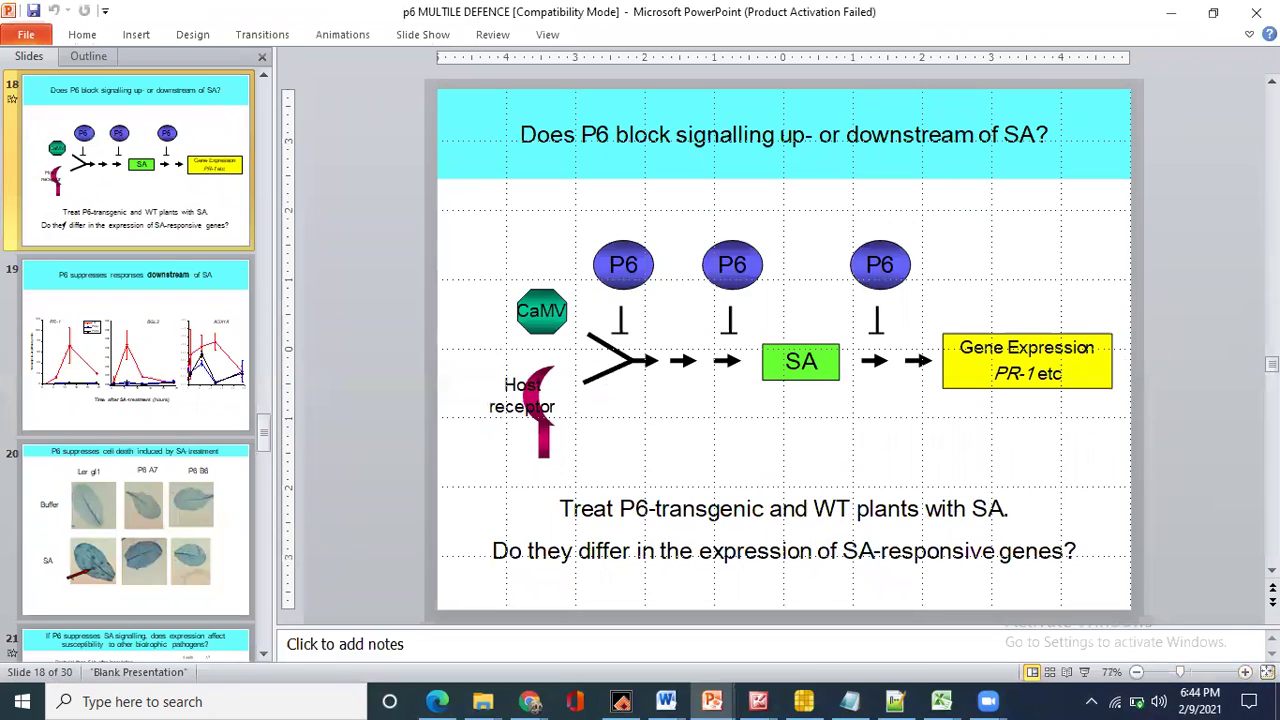
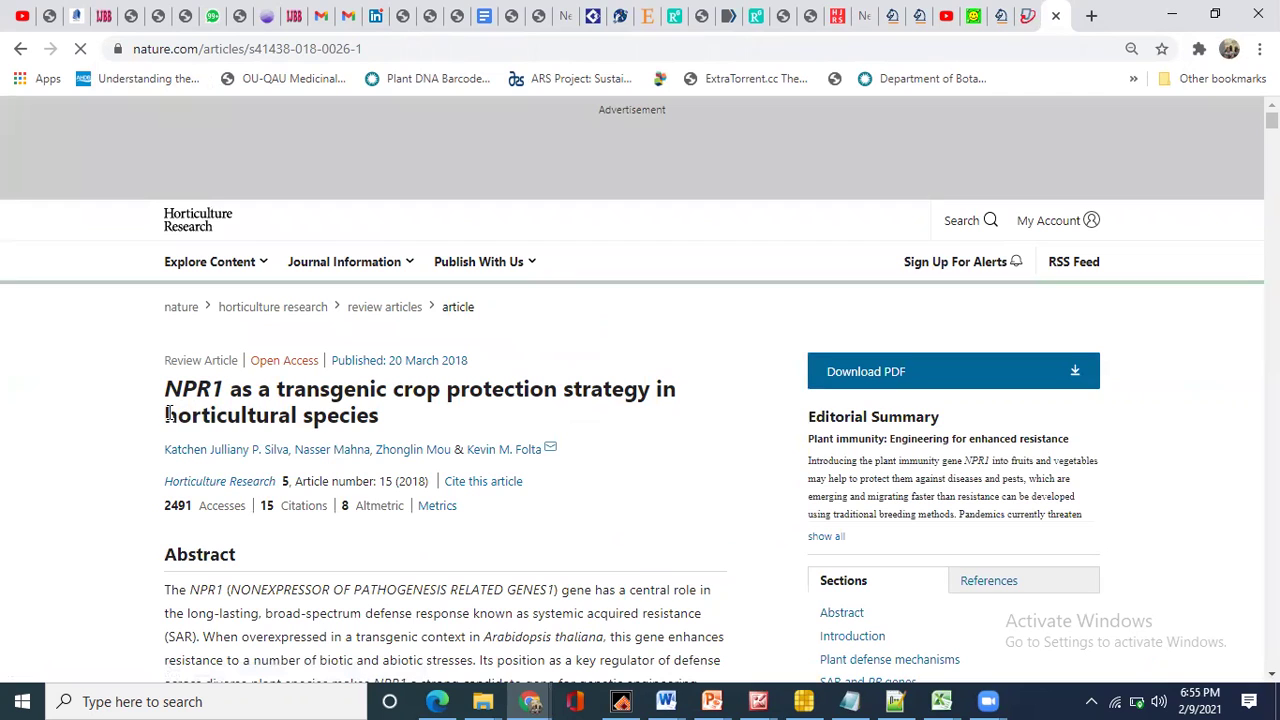
Step: Highlight part of the article title, 'systemic acquired resistance' and 'transgenic' in the abstract, then clear the highlight
drag(241, 415, 366, 415)
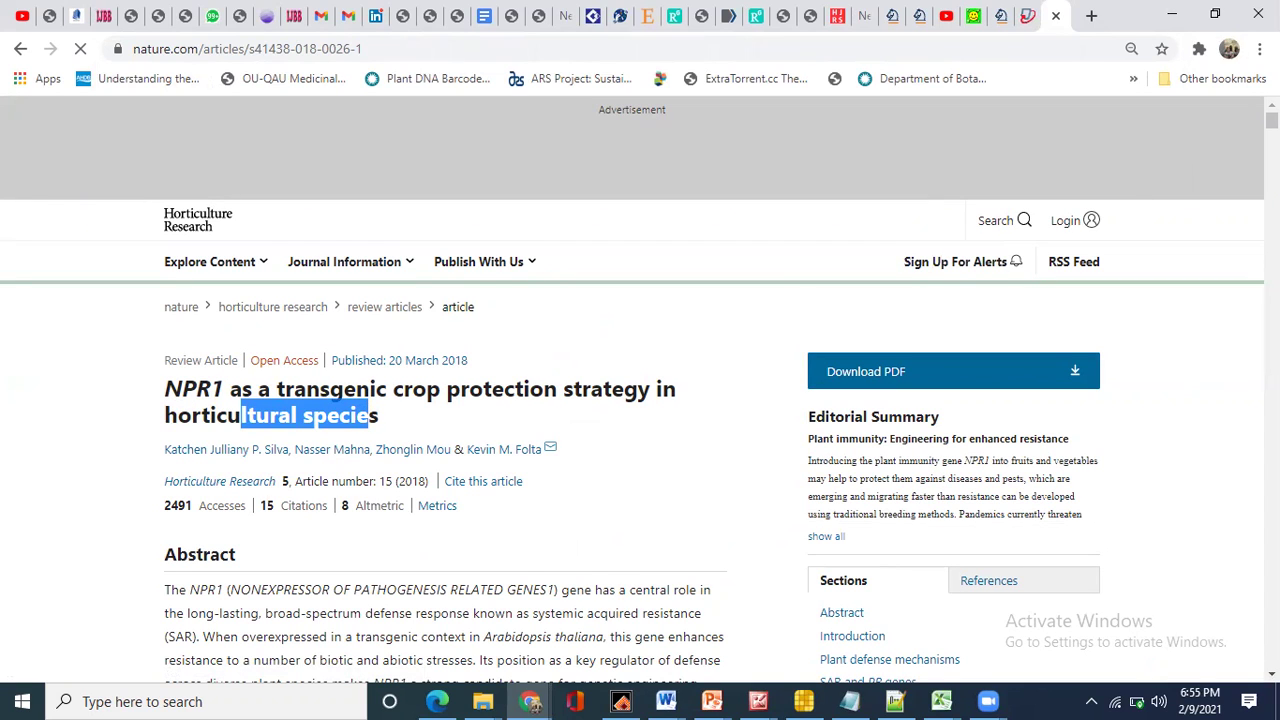
scroll(509, 297, down, 3)
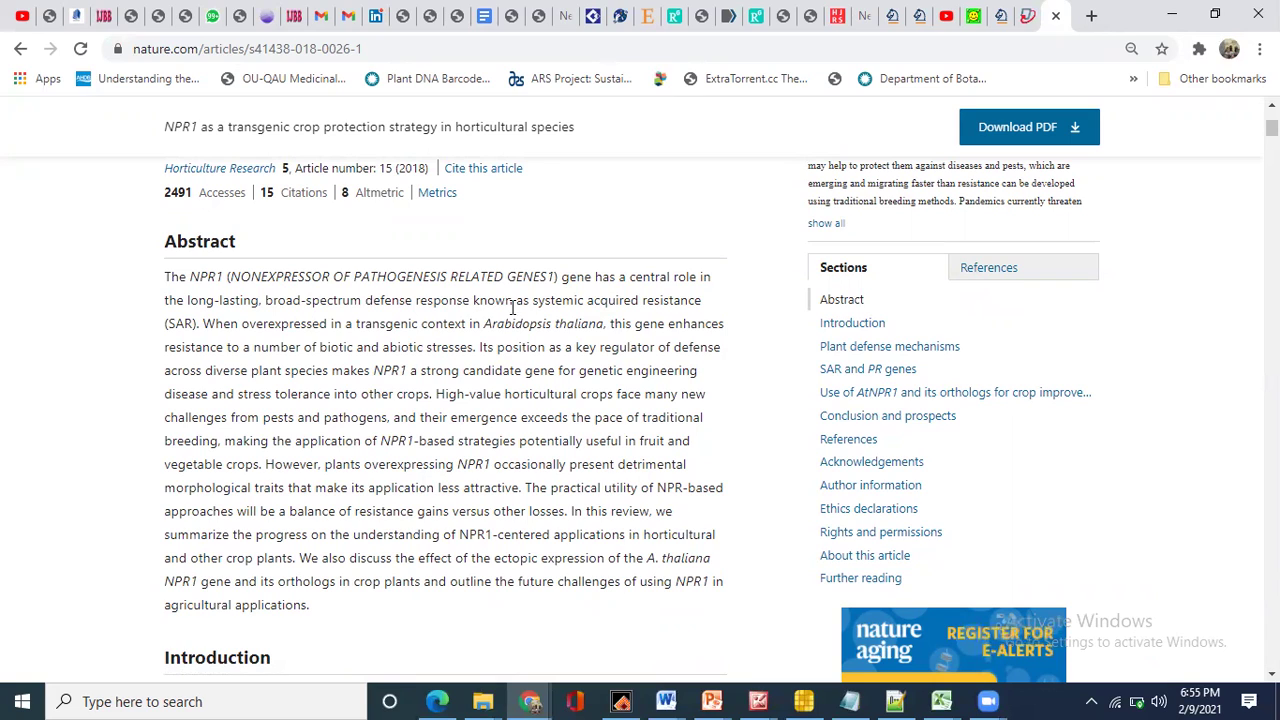
drag(533, 301, 714, 300)
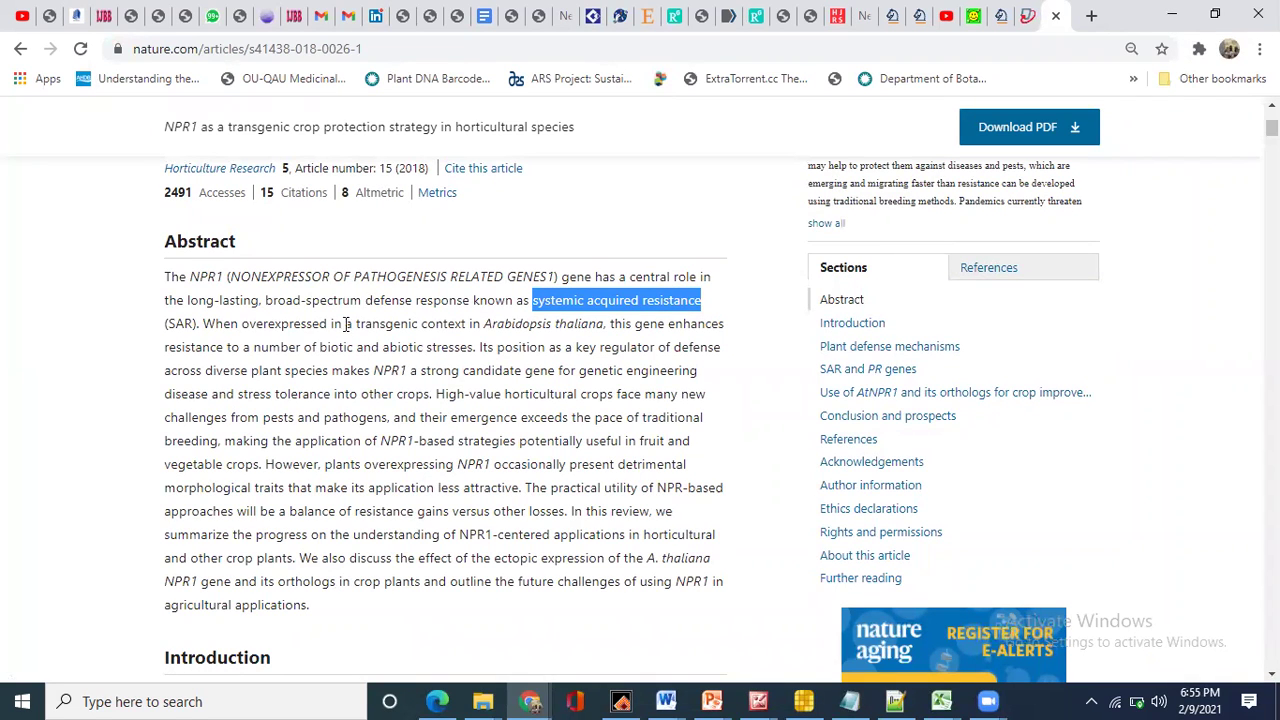
drag(372, 323, 428, 323)
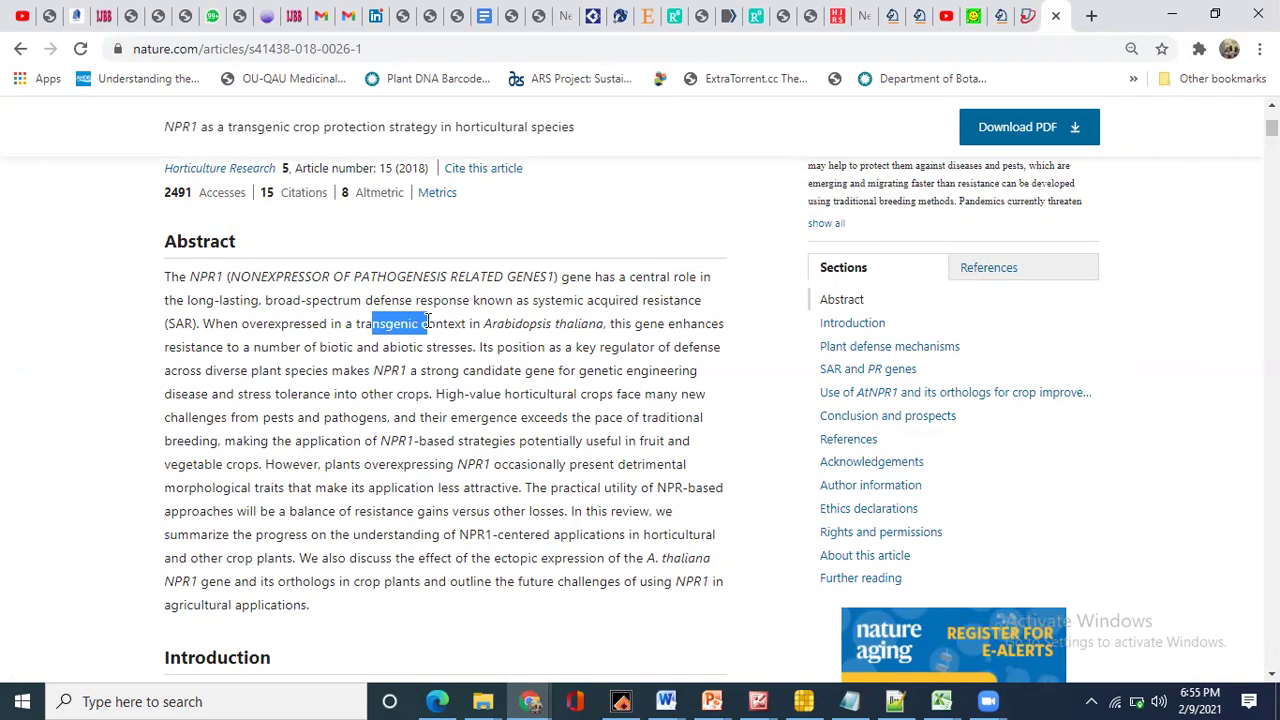
click(524, 320)
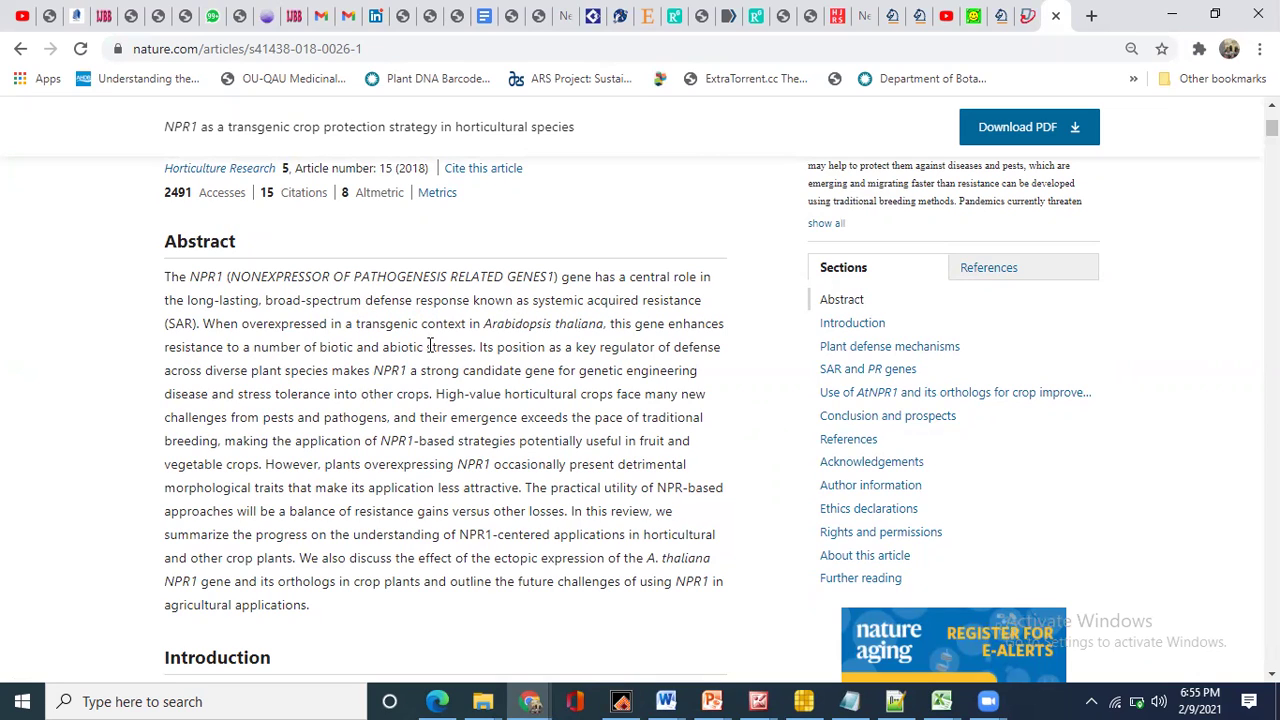
Step: Scroll down to Table 1 and open its full-size view of transgenic crops expressing AtNPR1
scroll(366, 490, down, 20)
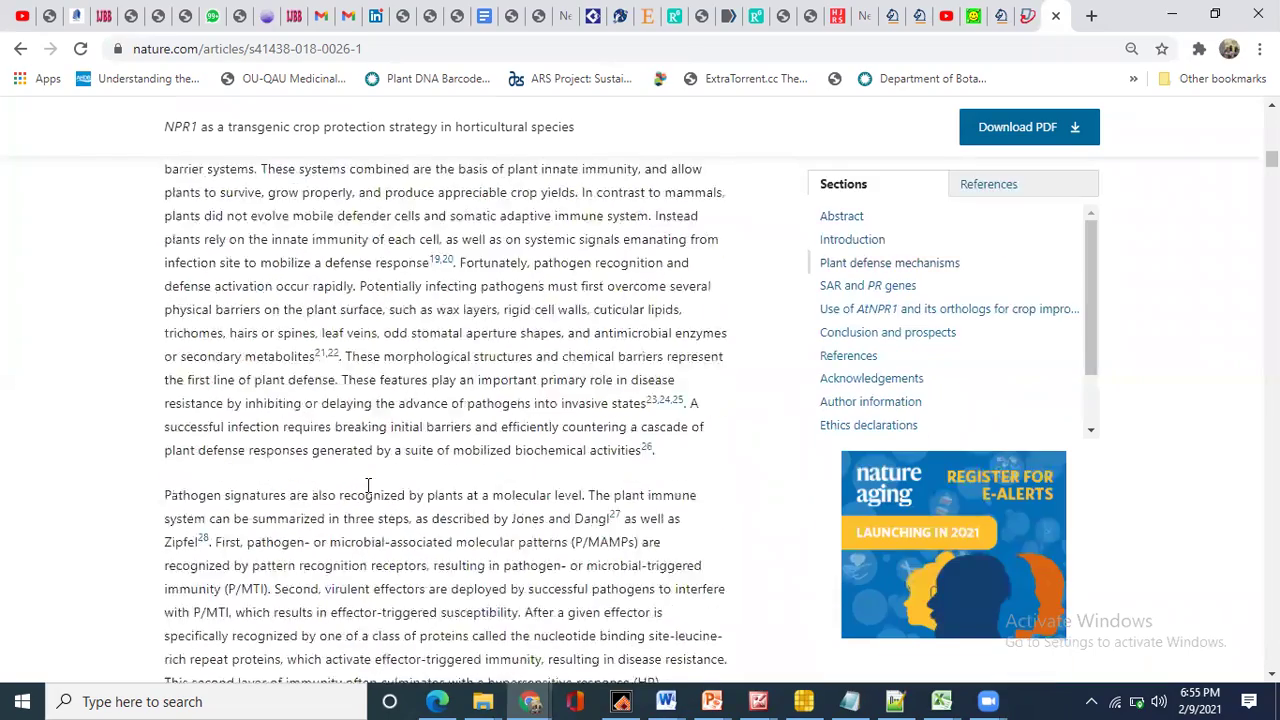
scroll(366, 490, down, 5)
scroll(365, 490, up, 15)
scroll(365, 488, down, 5)
scroll(365, 488, down, 5)
scroll(365, 492, down, 6)
scroll(364, 491, up, 6)
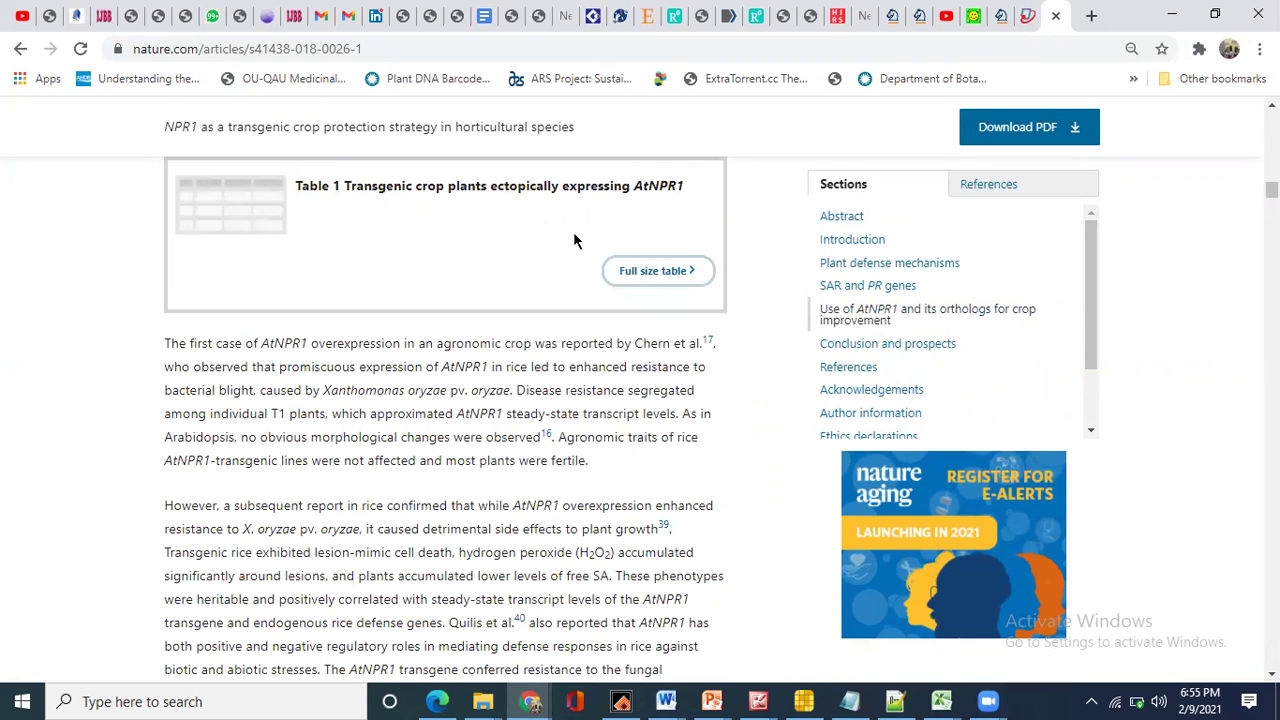
click(634, 276)
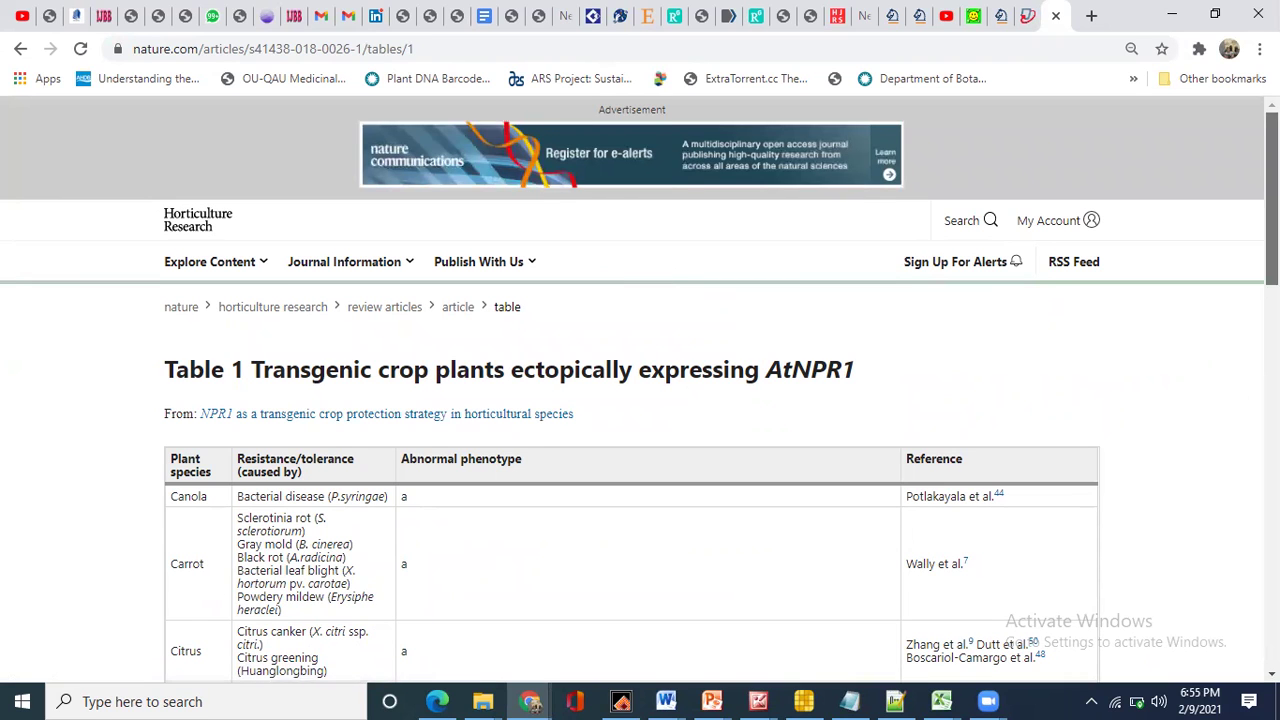
Step: Scroll Table 1 to its last rows, then minimize Chrome to reveal PowerPoint slide 24
scroll(985, 428, down, 3)
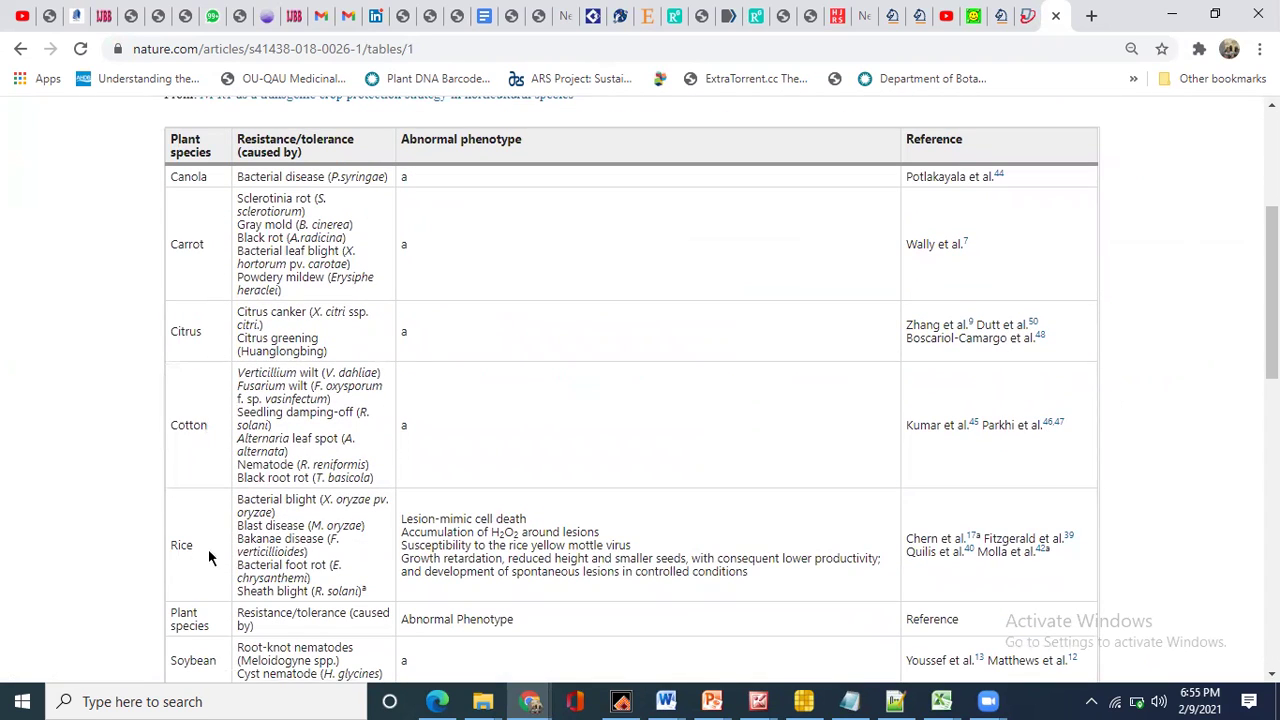
scroll(632, 390, down, 3)
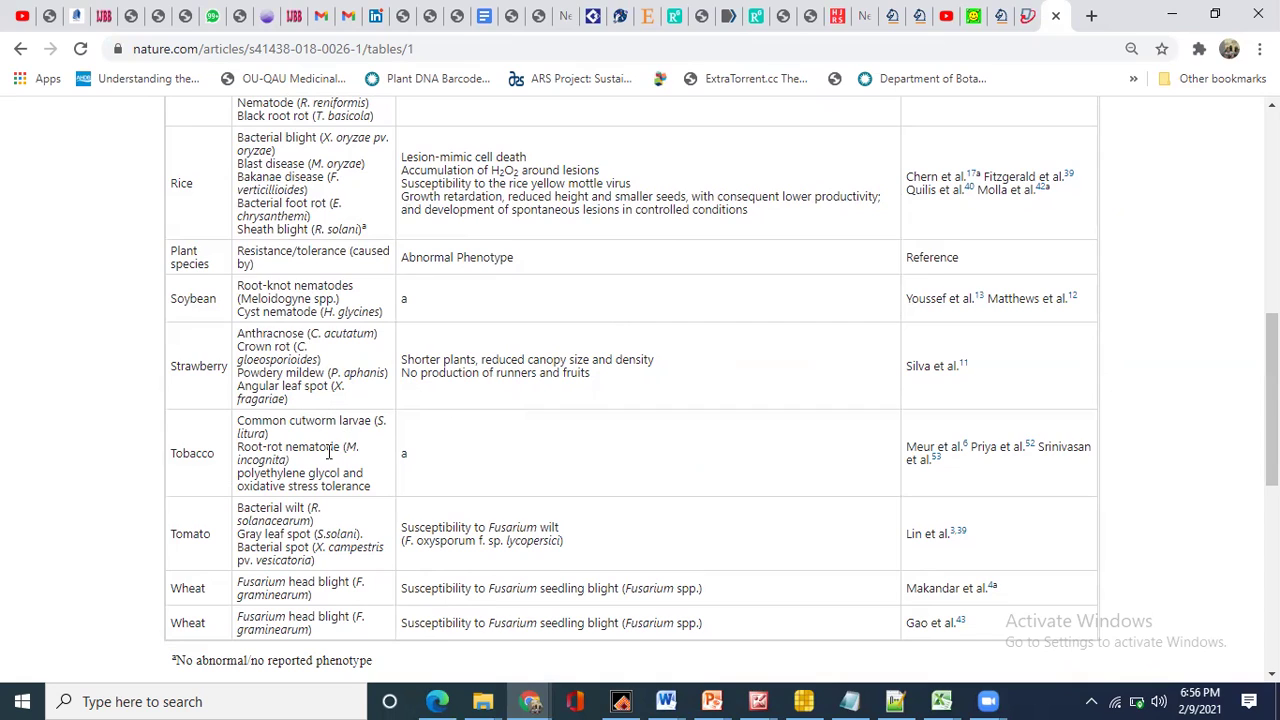
drag(1272, 400, 1272, 201)
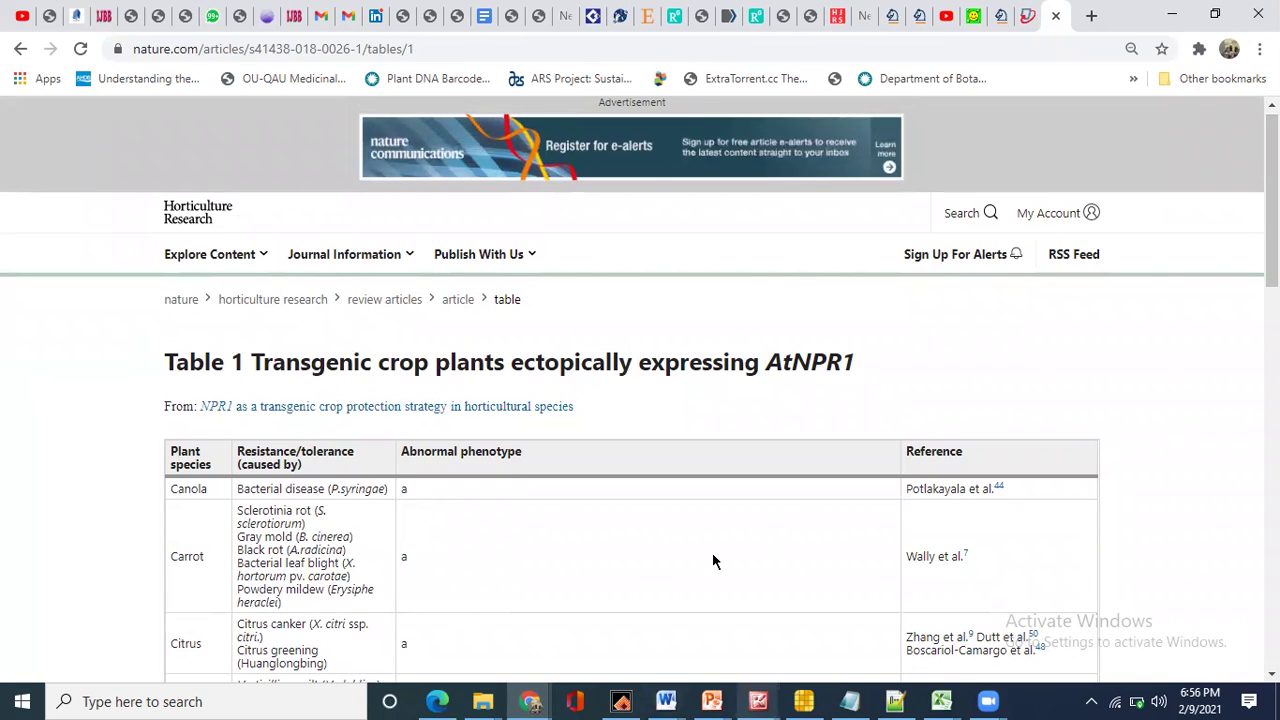
click(1172, 18)
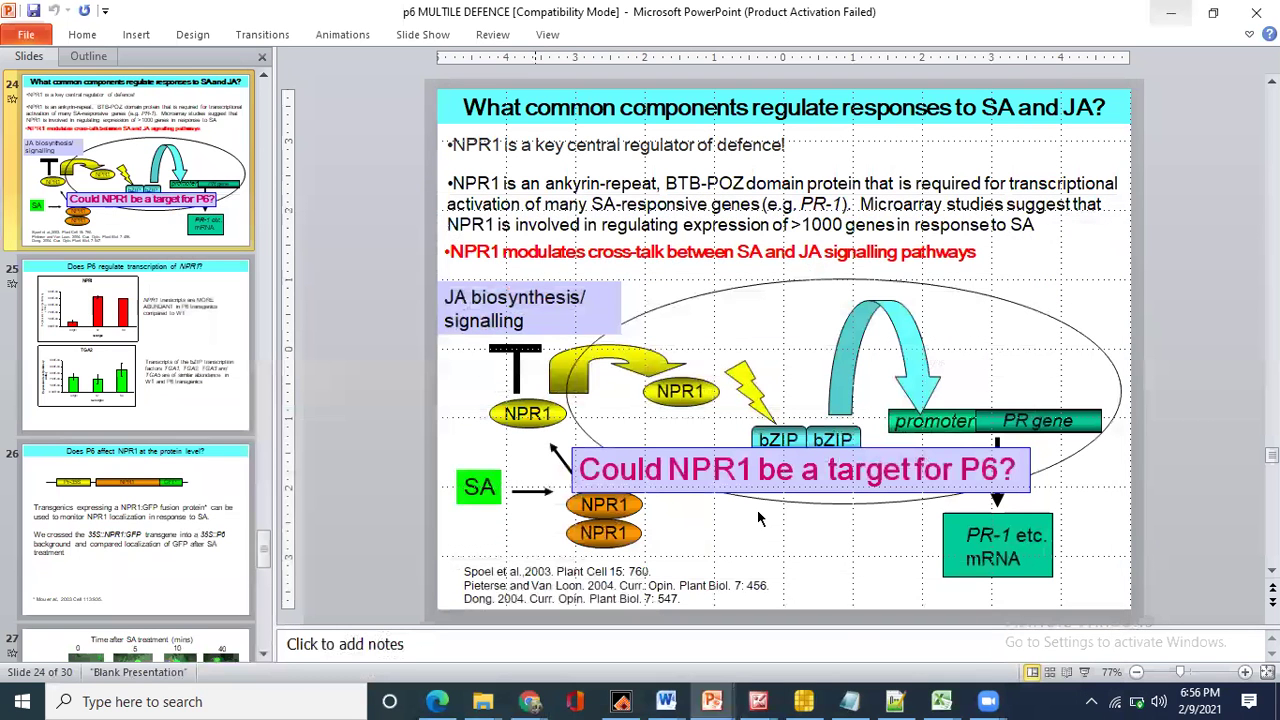
Step: Show slide 26, 'Does P6 affect NPR1 at the protein level?'
click(143, 520)
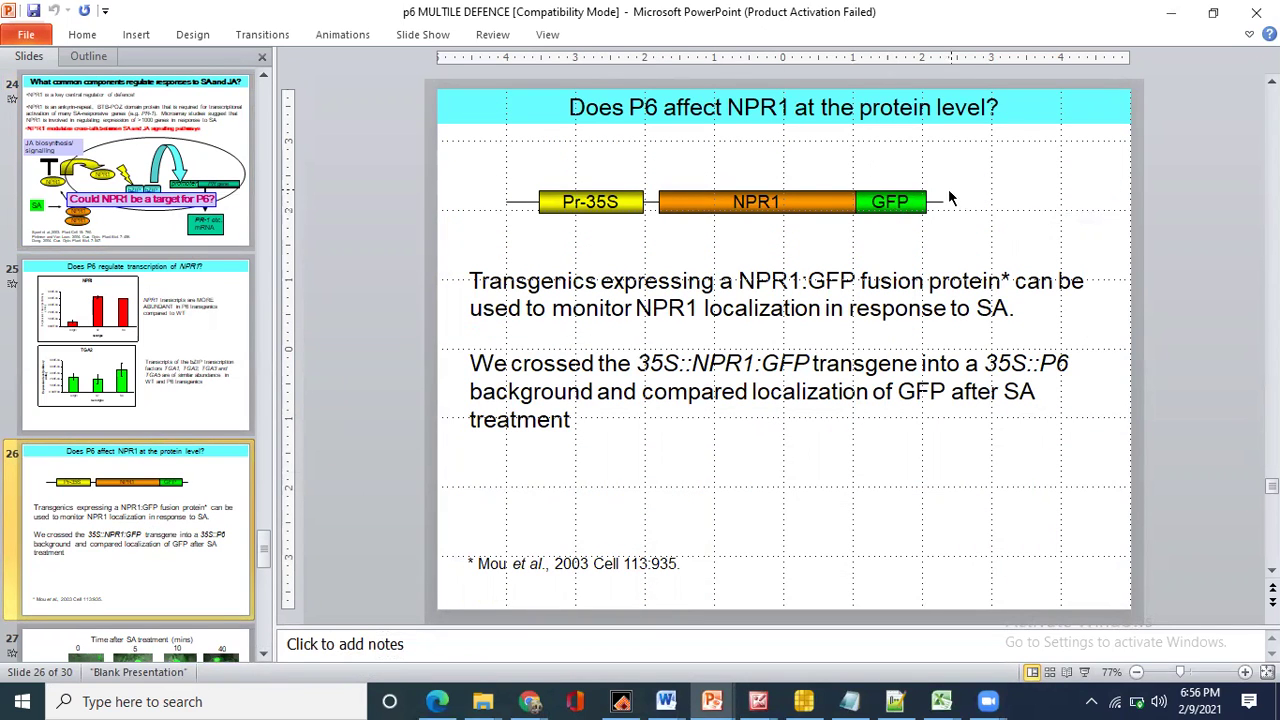
Step: Minimize PowerPoint to reveal the p6 file search results
click(1165, 14)
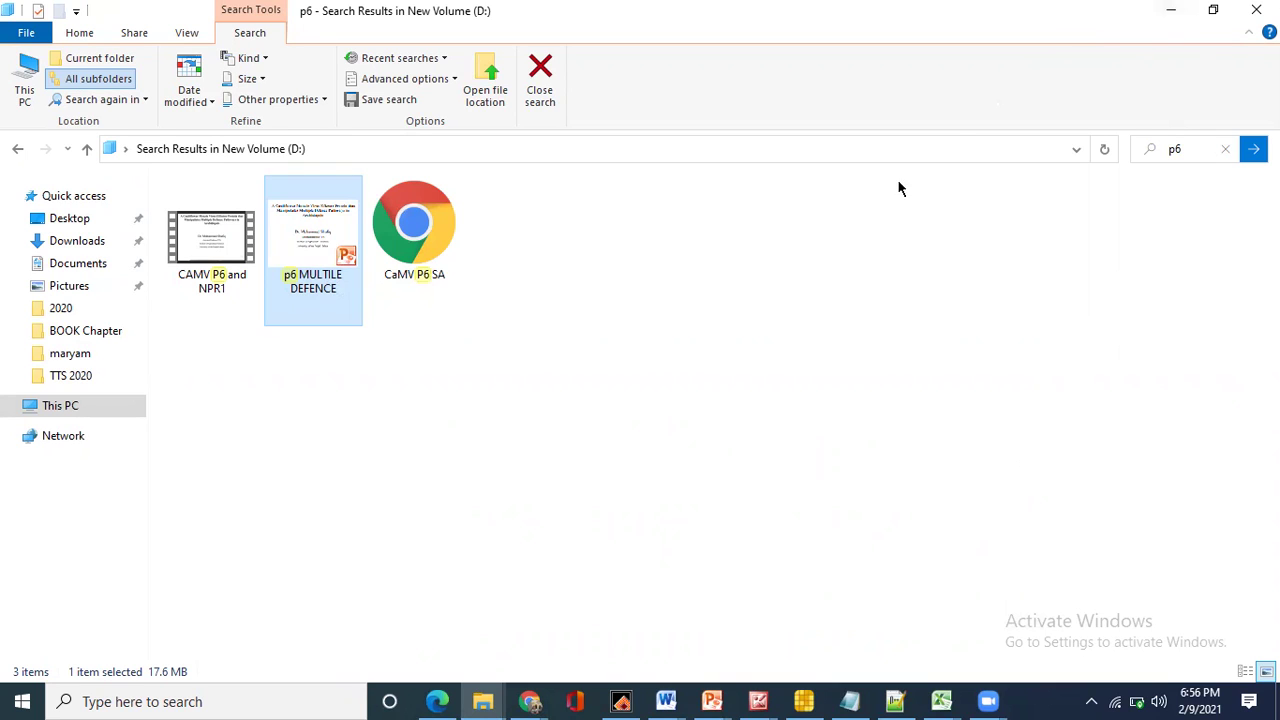
Step: Select the p6 MULTILE DEFENCE file, close the low-battery warning, and minimize File Explorer
click(810, 259)
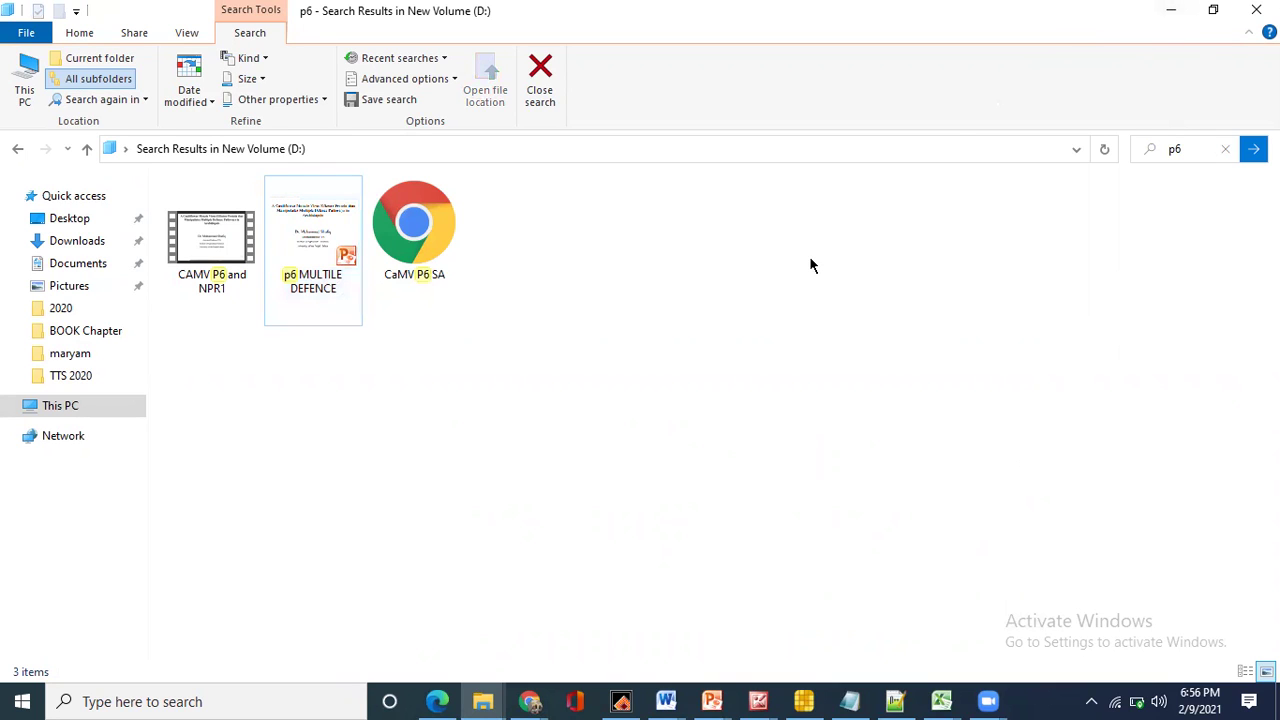
click(331, 238)
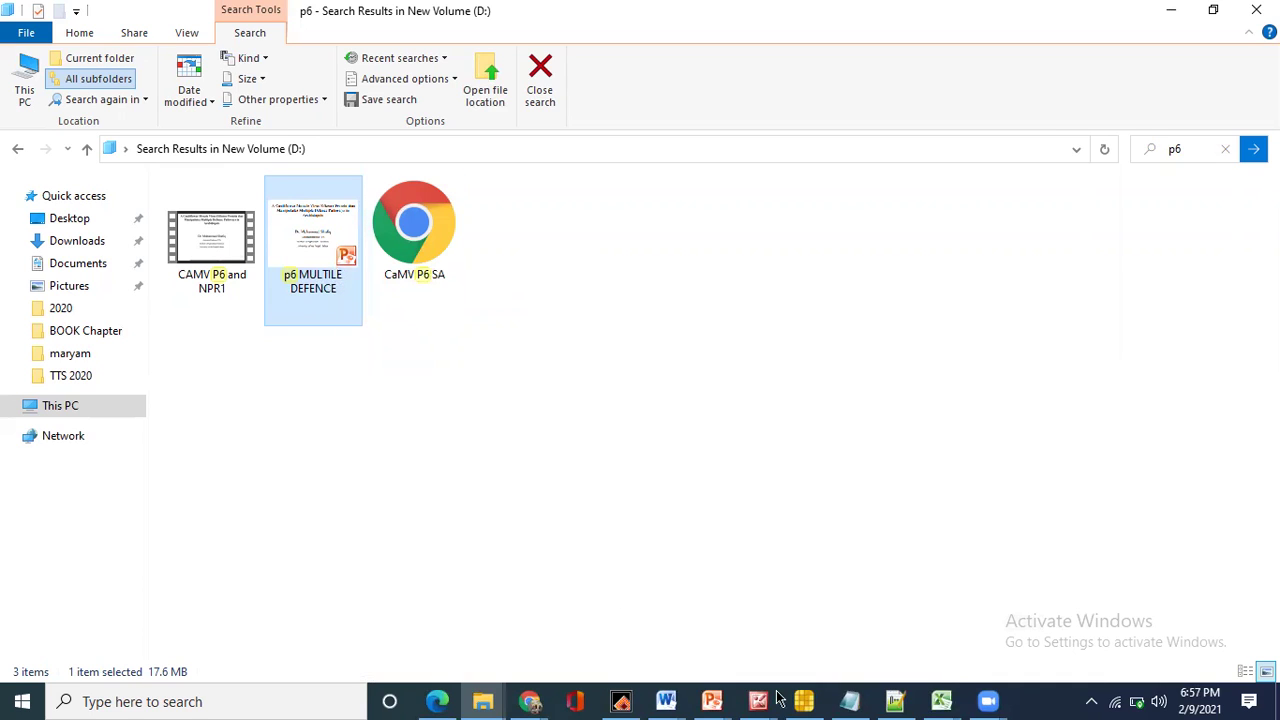
mouse_move(778, 697)
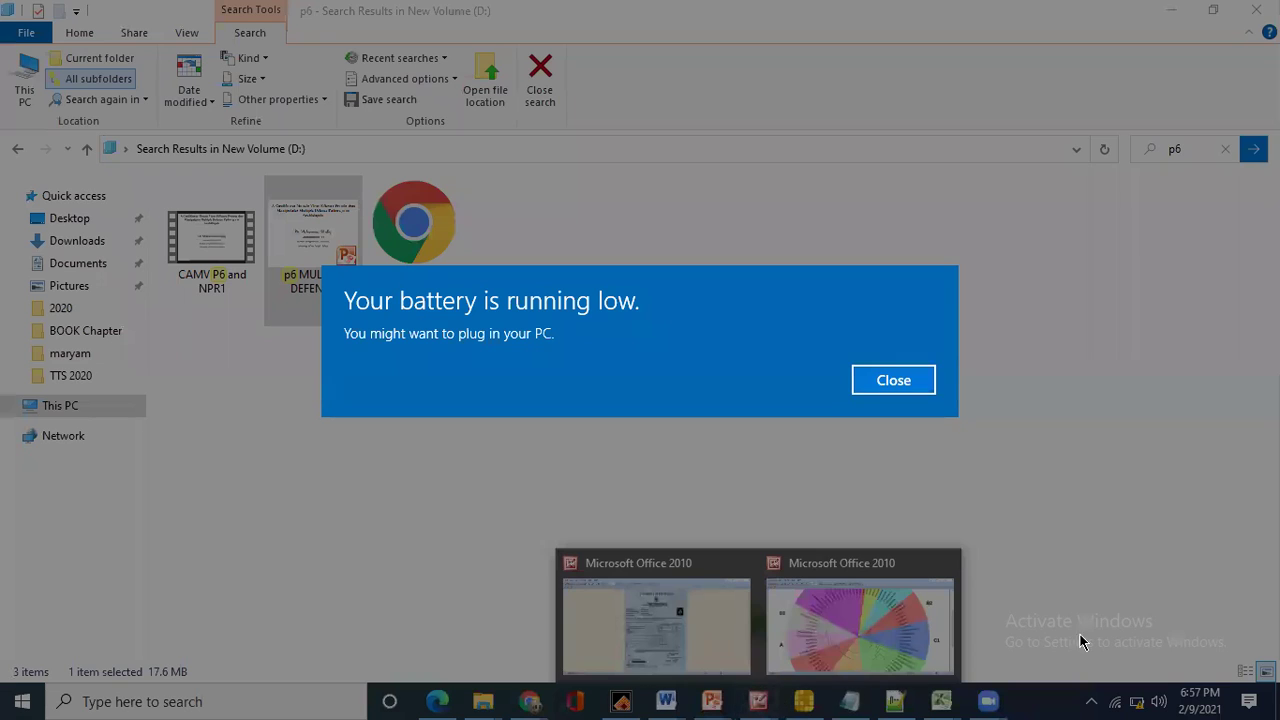
click(875, 385)
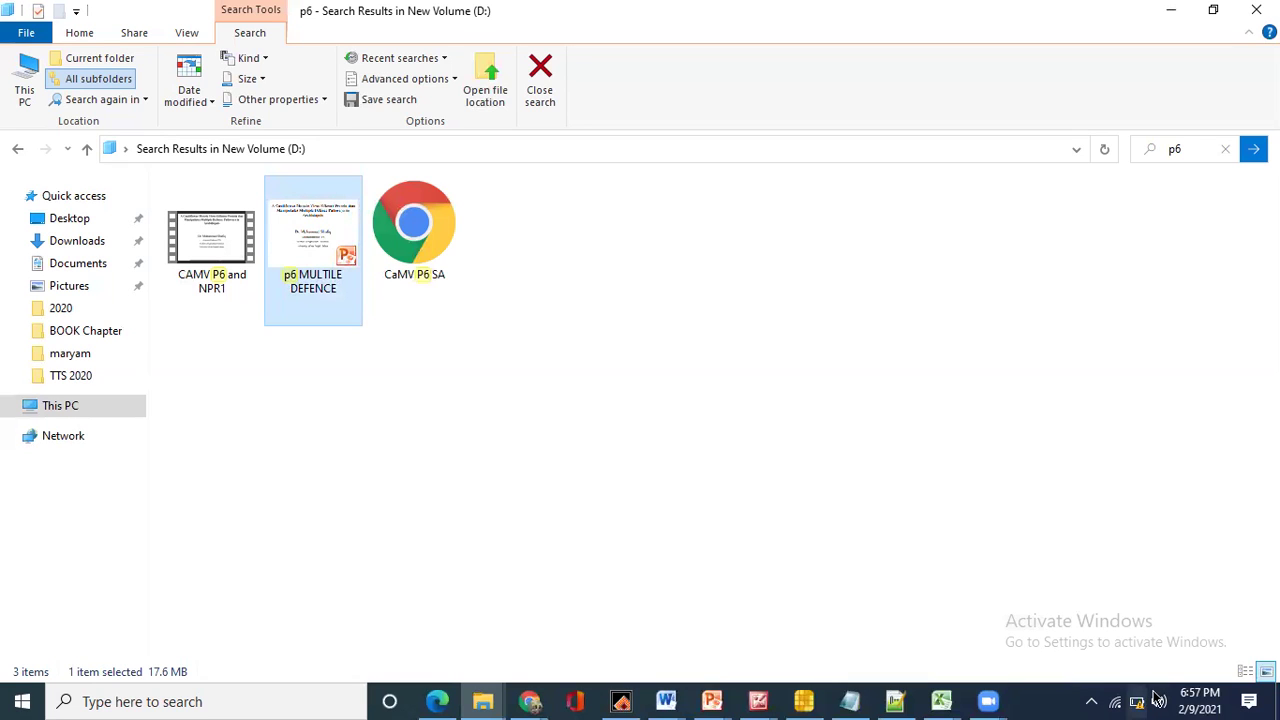
mouse_move(1140, 699)
click(1163, 19)
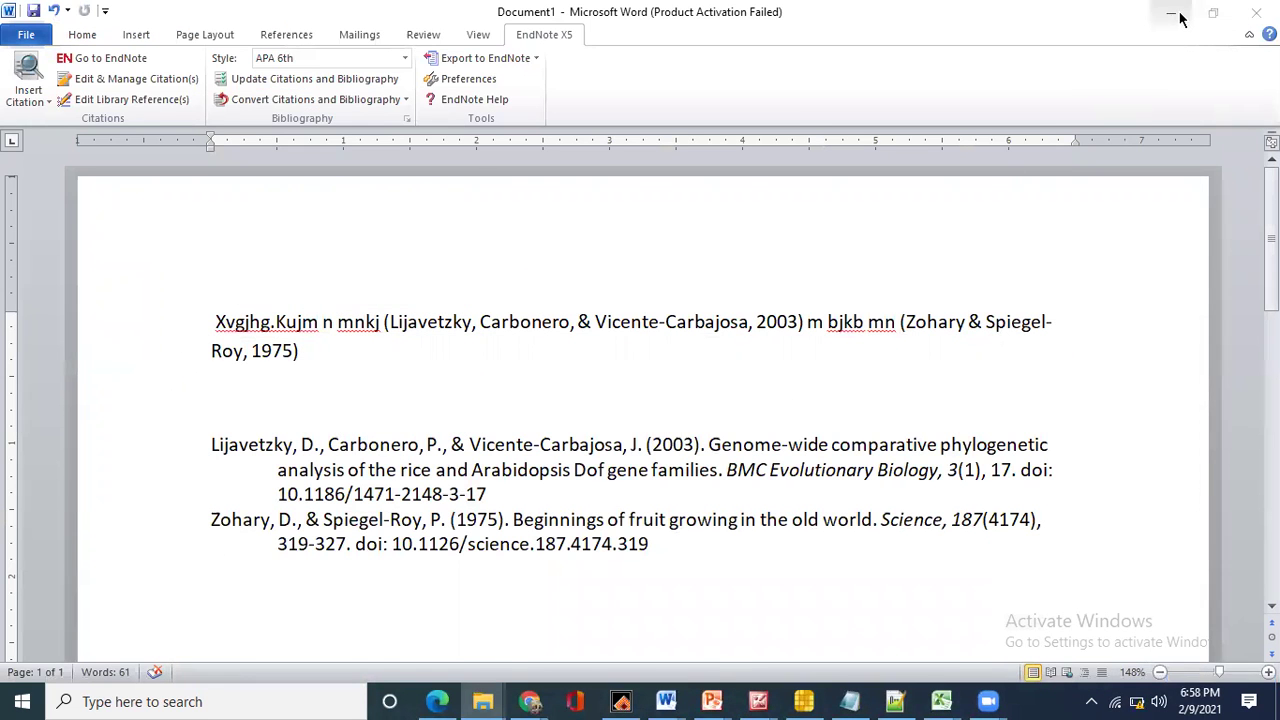
Step: Minimize Document1, refresh the desktop, and switch to the Phd Dissertation window from the taskbar
click(1178, 18)
right_click(1194, 88)
click(1113, 174)
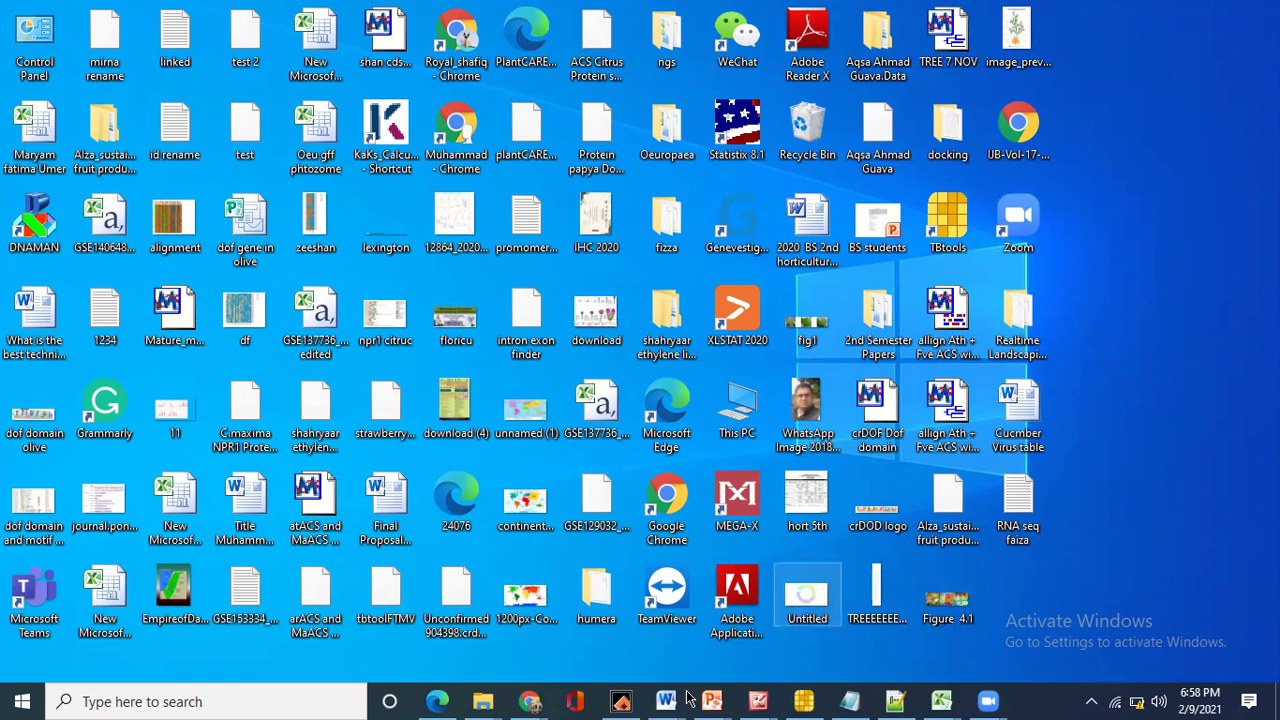
mouse_move(686, 695)
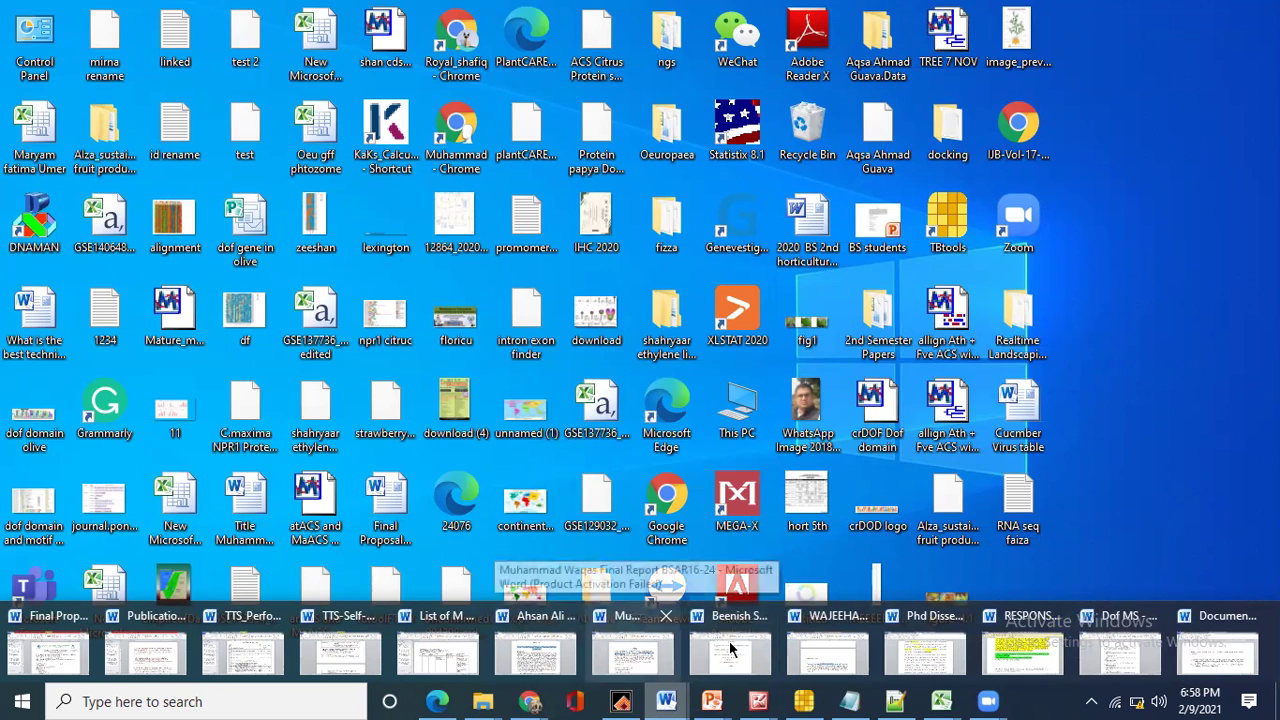
click(935, 652)
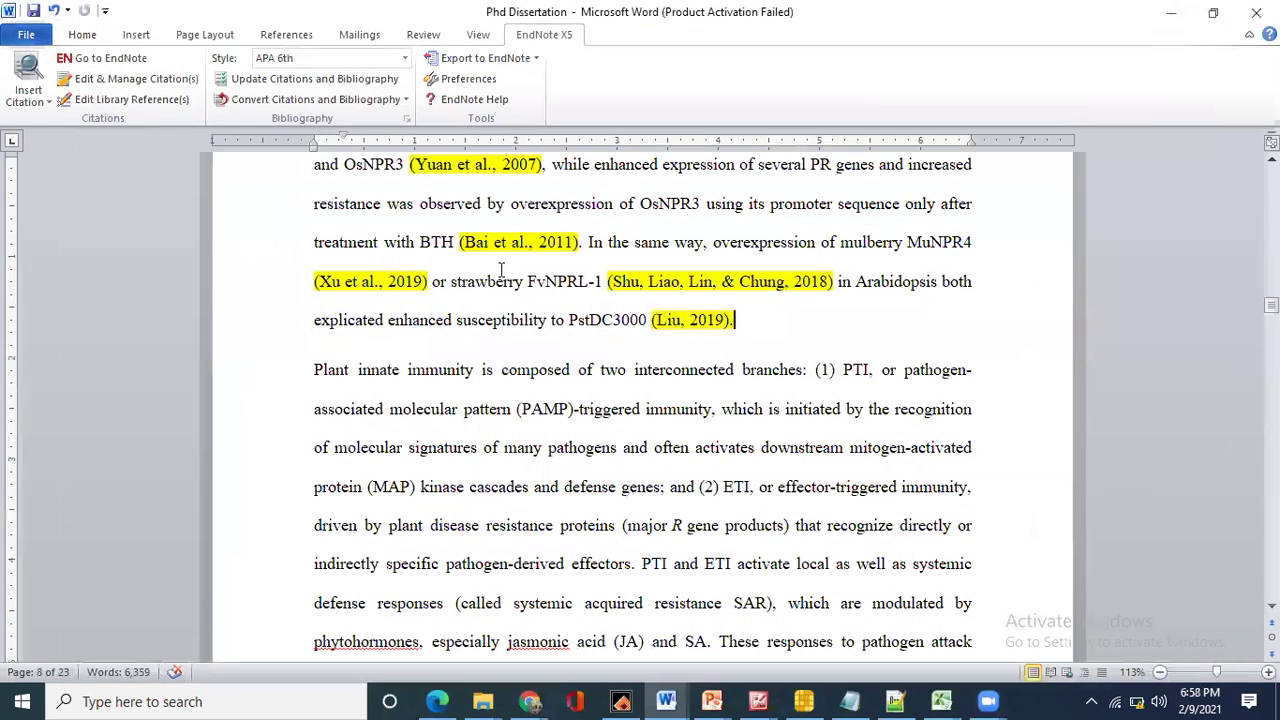
drag(674, 488, 790, 488)
click(820, 487)
drag(1271, 305, 1271, 317)
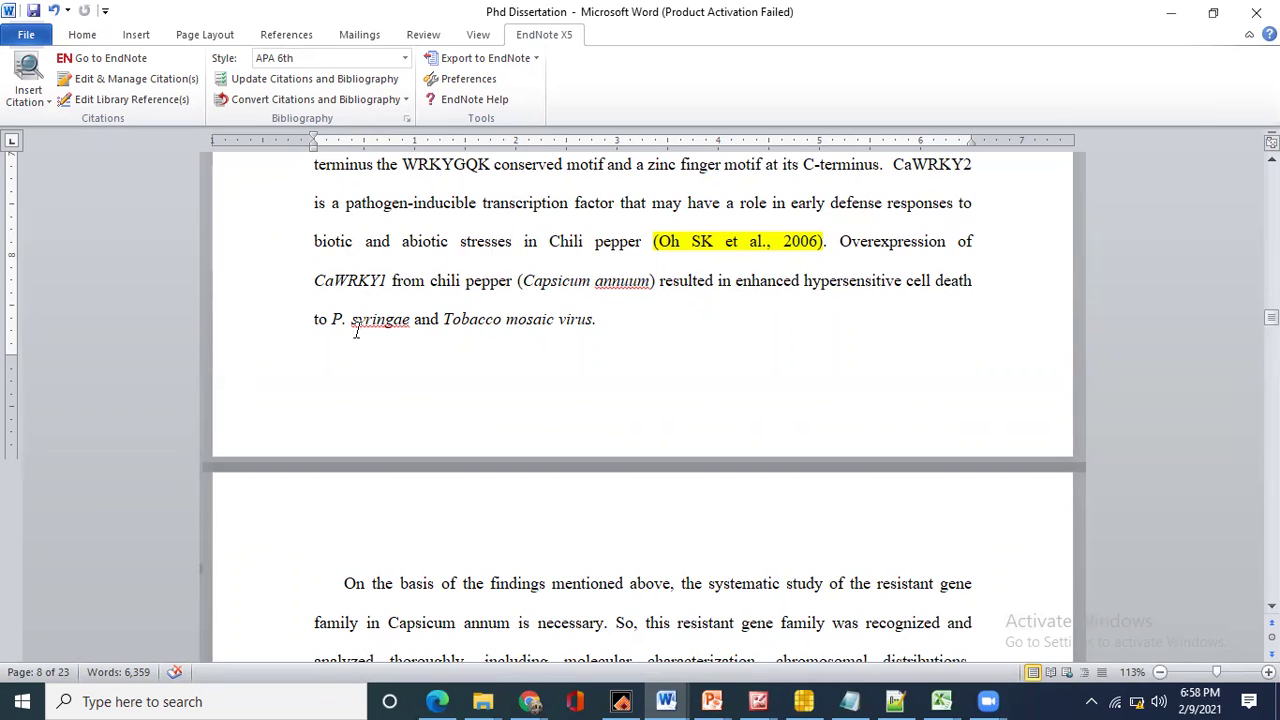
drag(445, 320, 577, 323)
click(683, 334)
click(803, 281)
drag(736, 280, 957, 279)
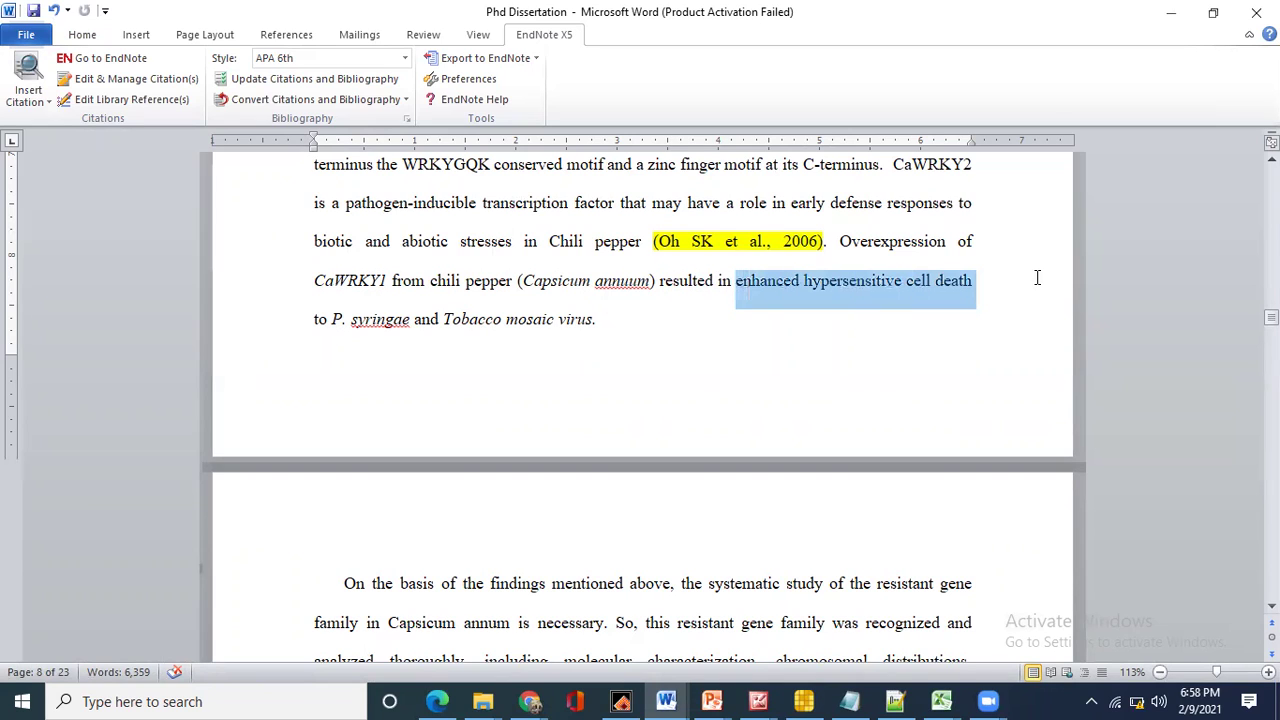
click(927, 315)
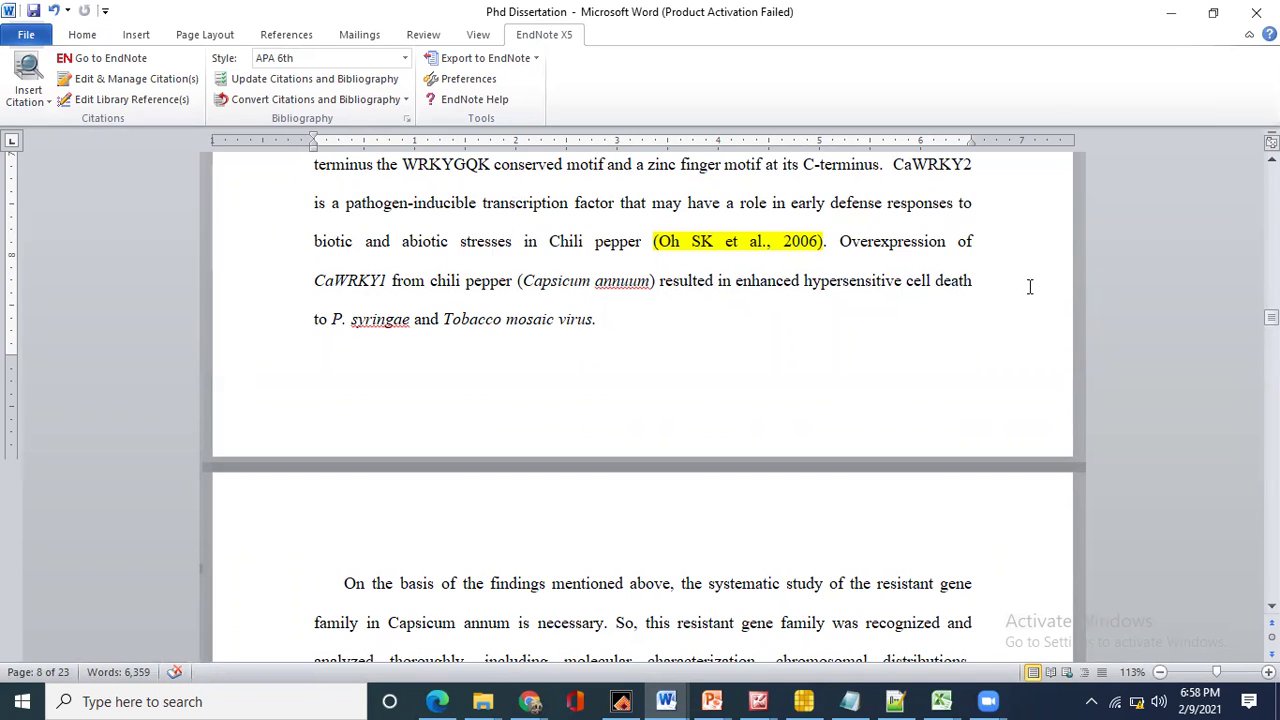
scroll(640, 400, down, 2)
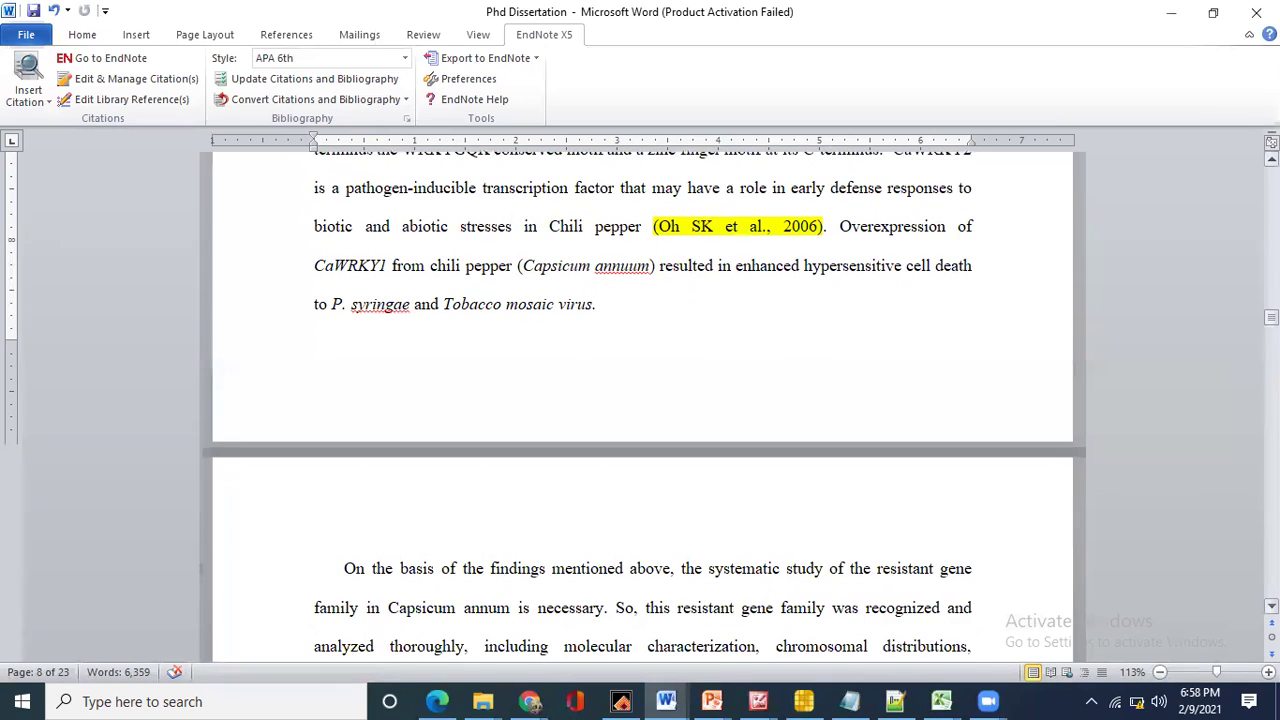